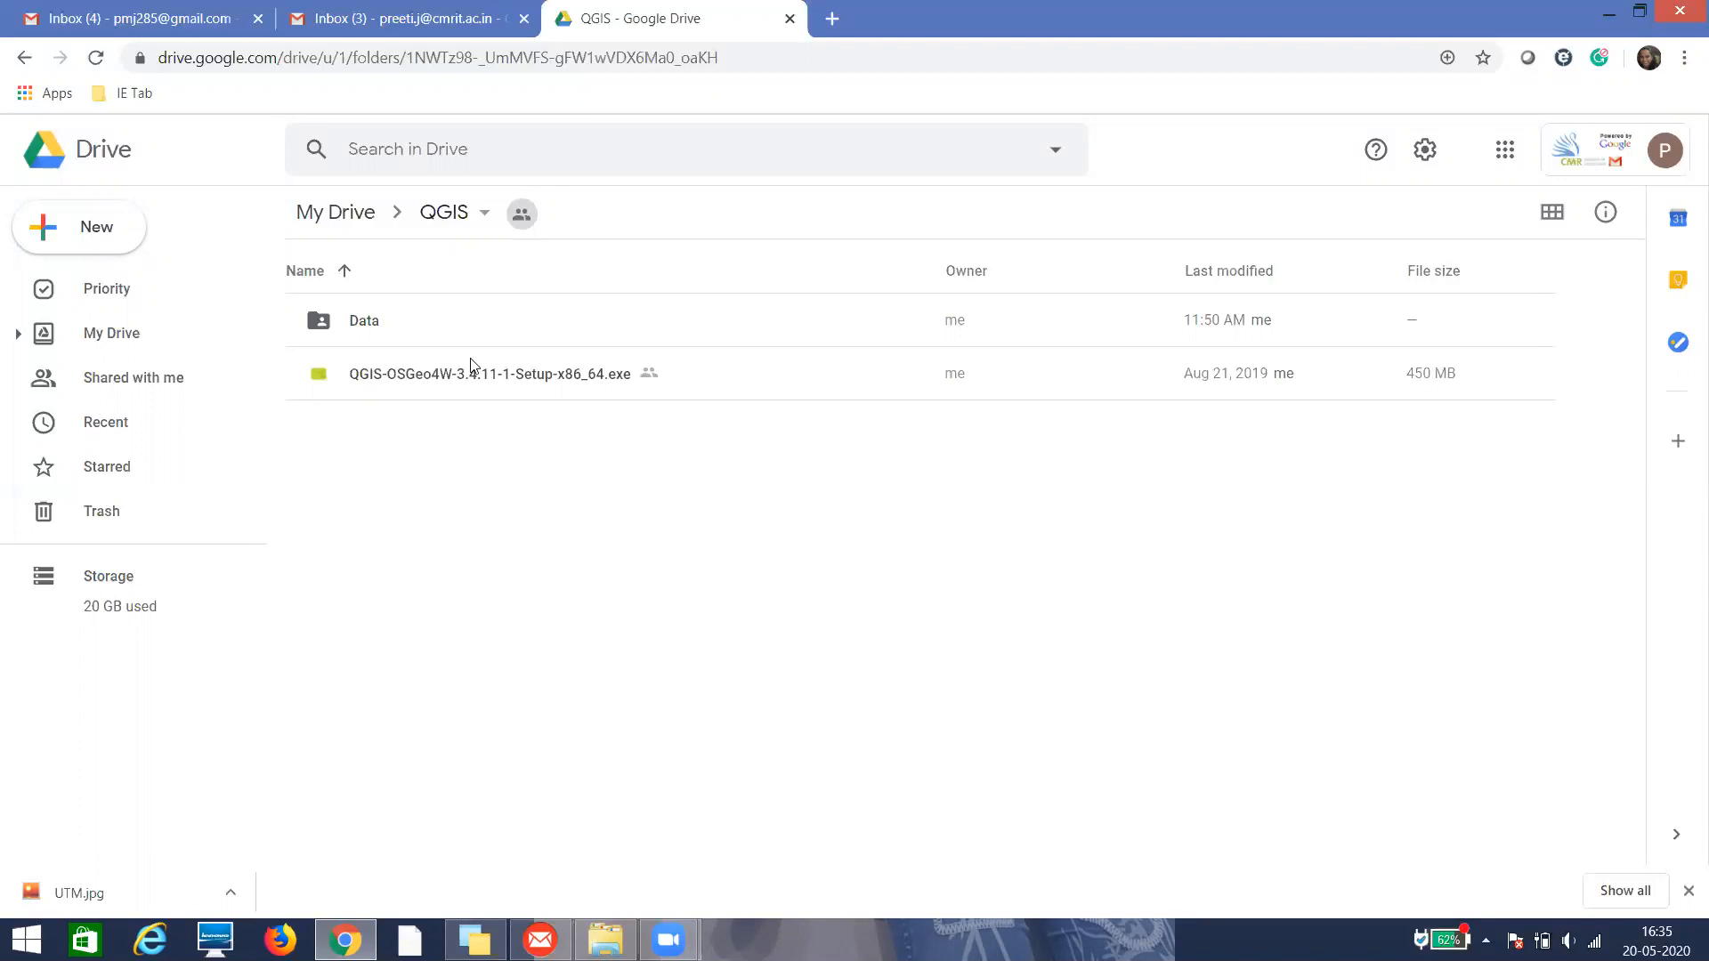
Launch QGIS Desktop 3.4.11 with GRASS 7.6.1 from the QGIS 3.4 desktop folder and close the Processing Toolbox
left_click(1609, 17)
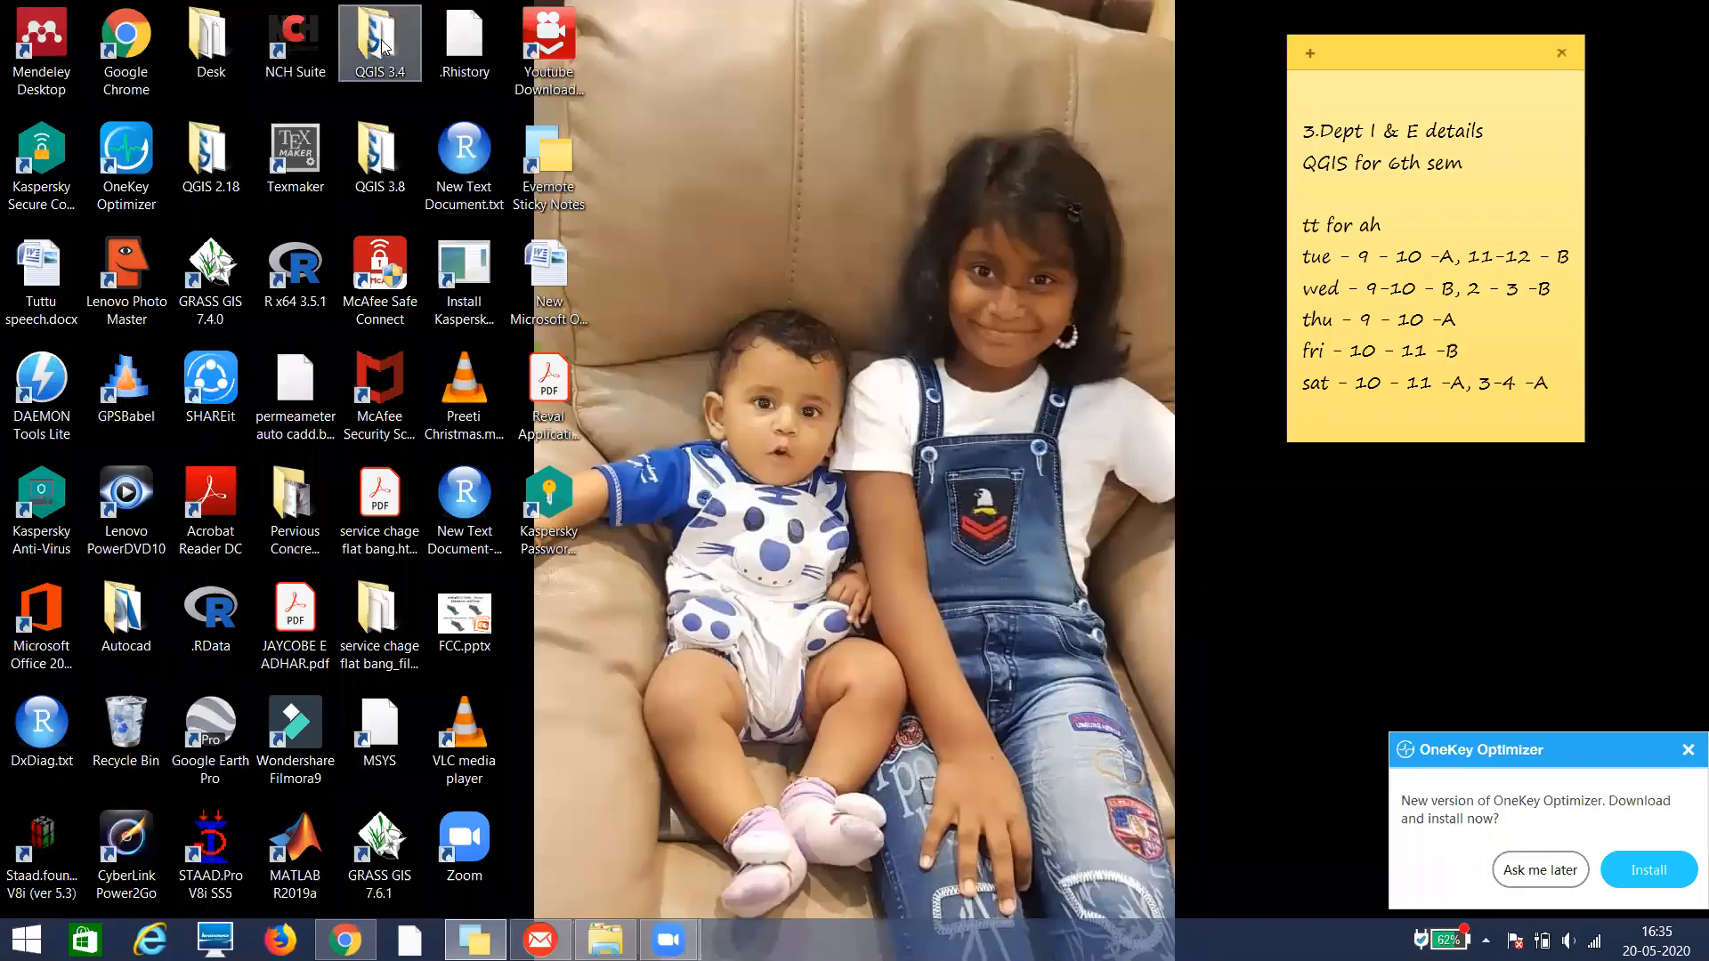
double_click(379, 43)
left_click_drag(672, 159, 853, 124)
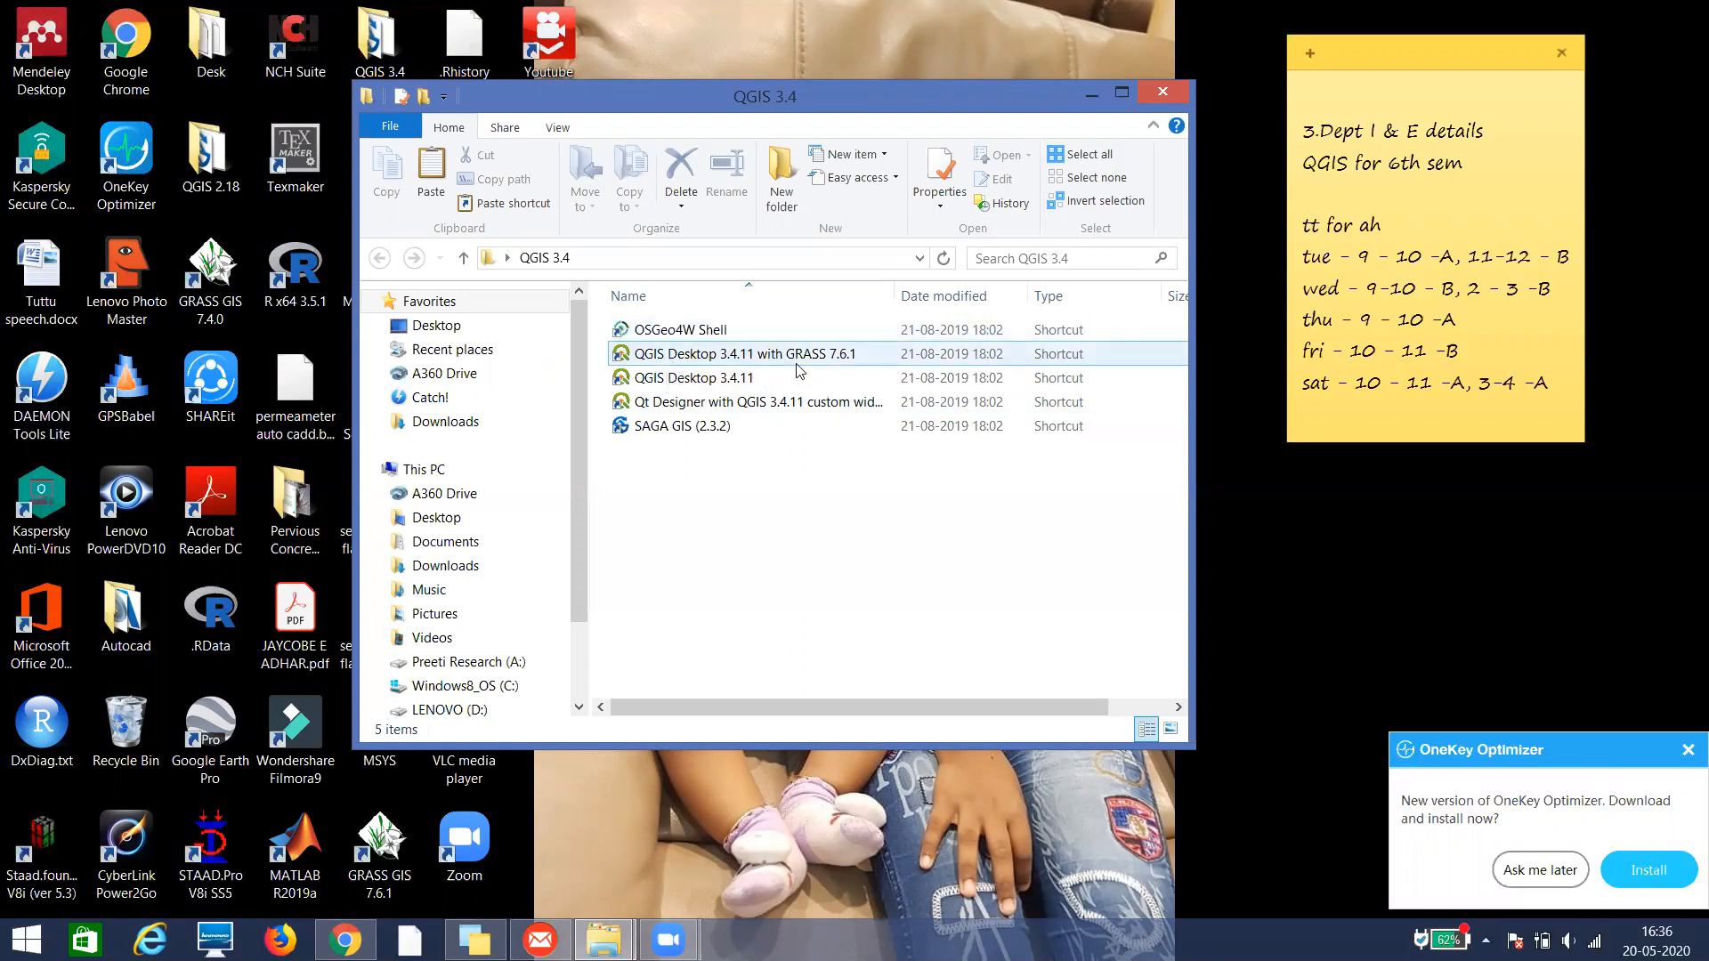
double_click(677, 354)
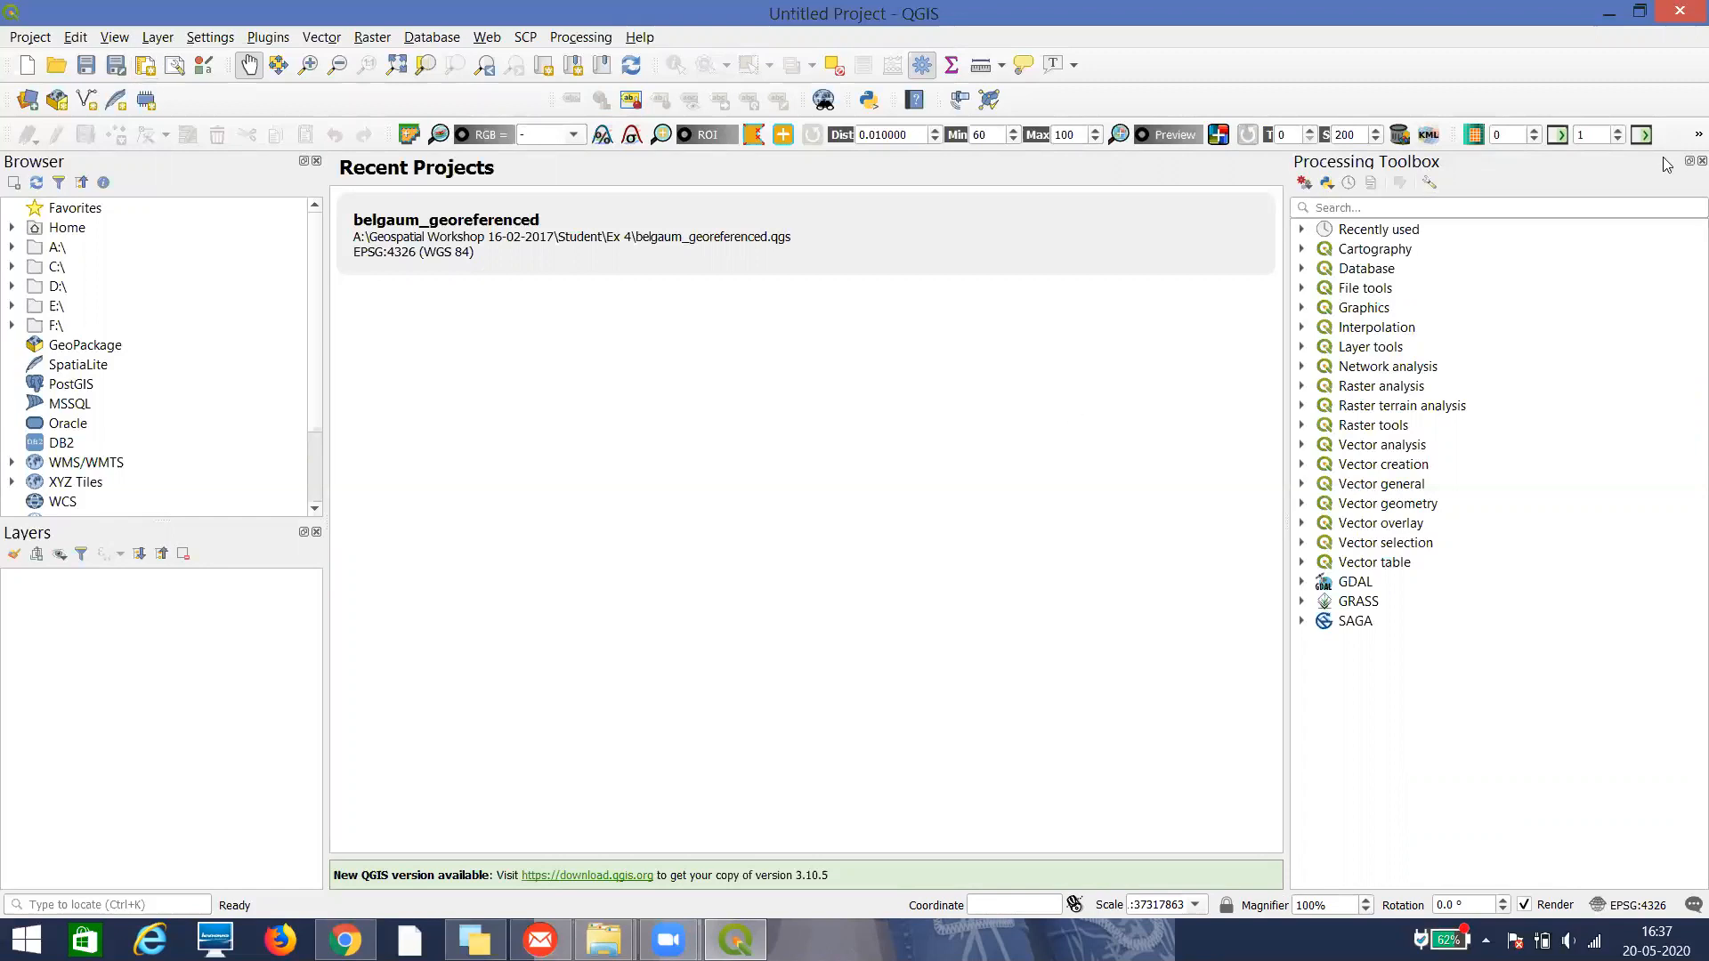
left_click(1701, 161)
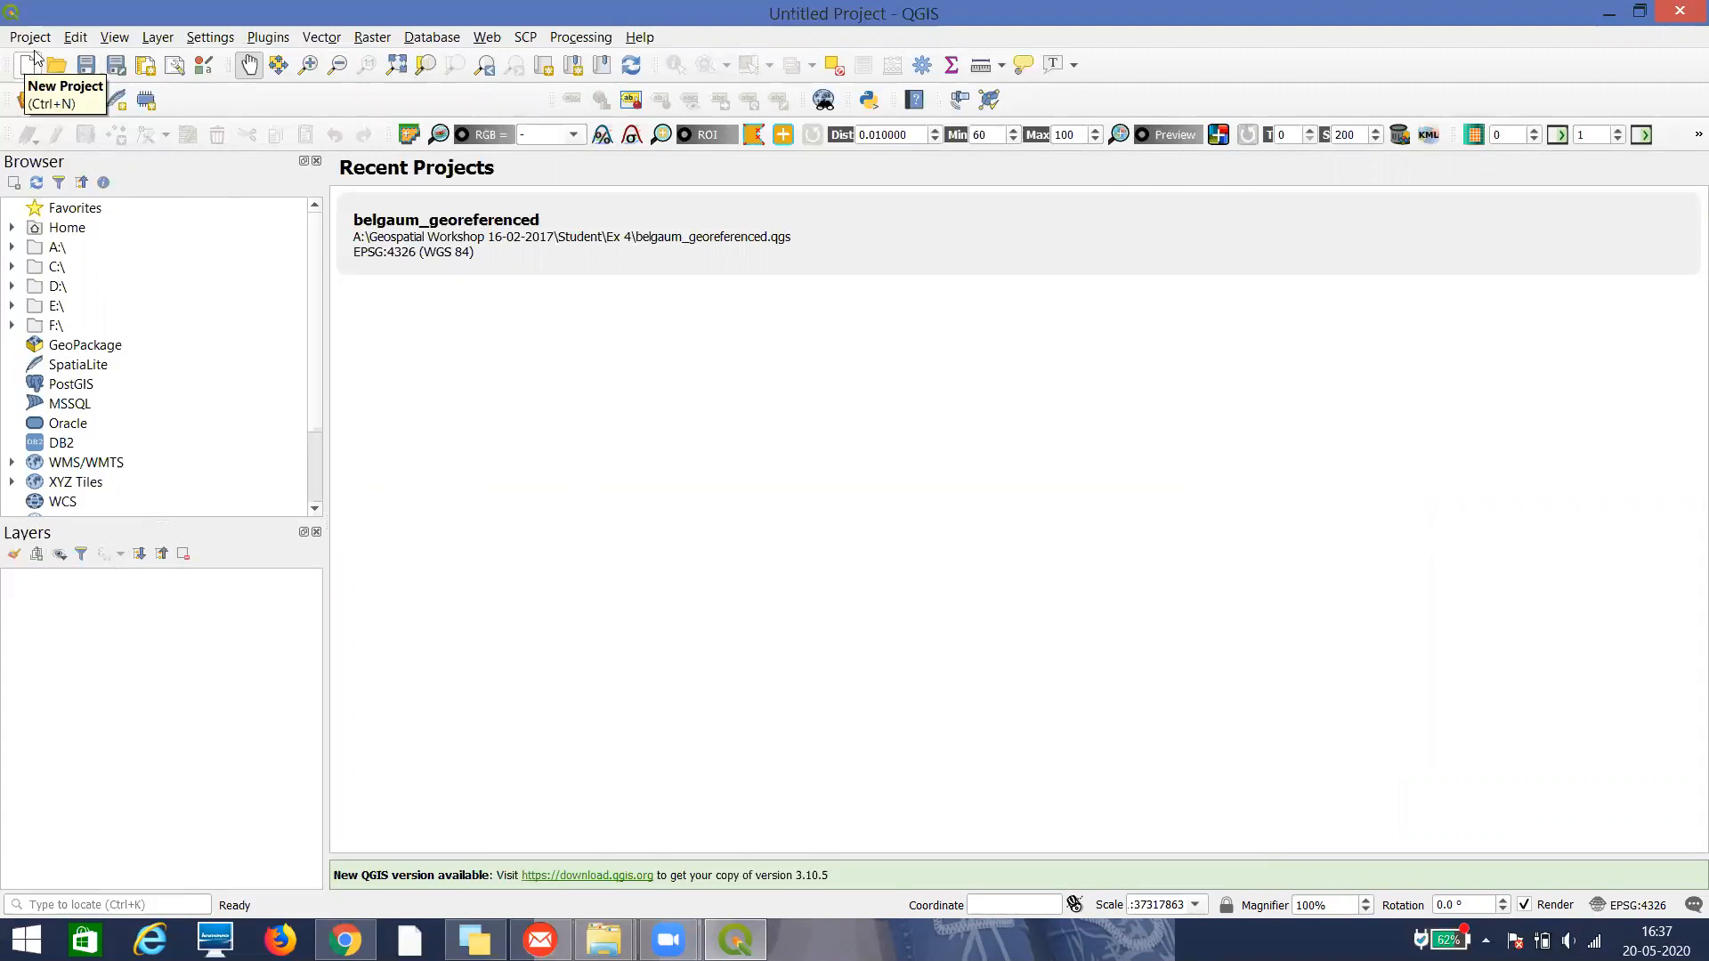
left_click(159, 38)
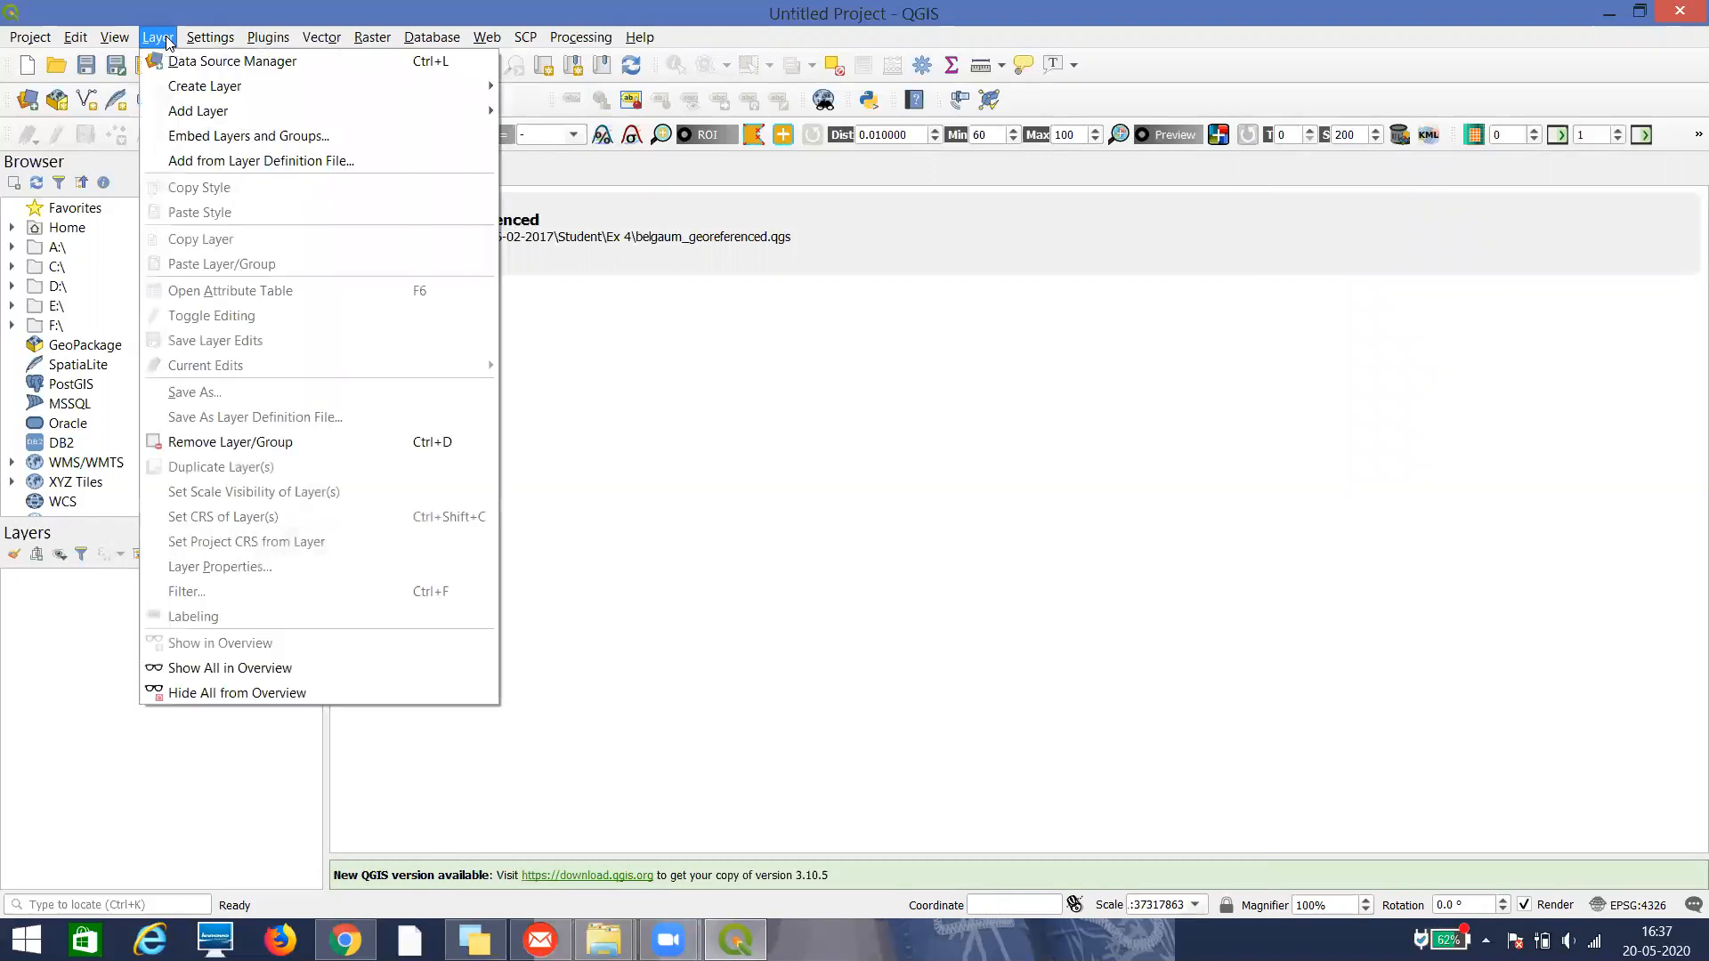
mouse_move(194, 116)
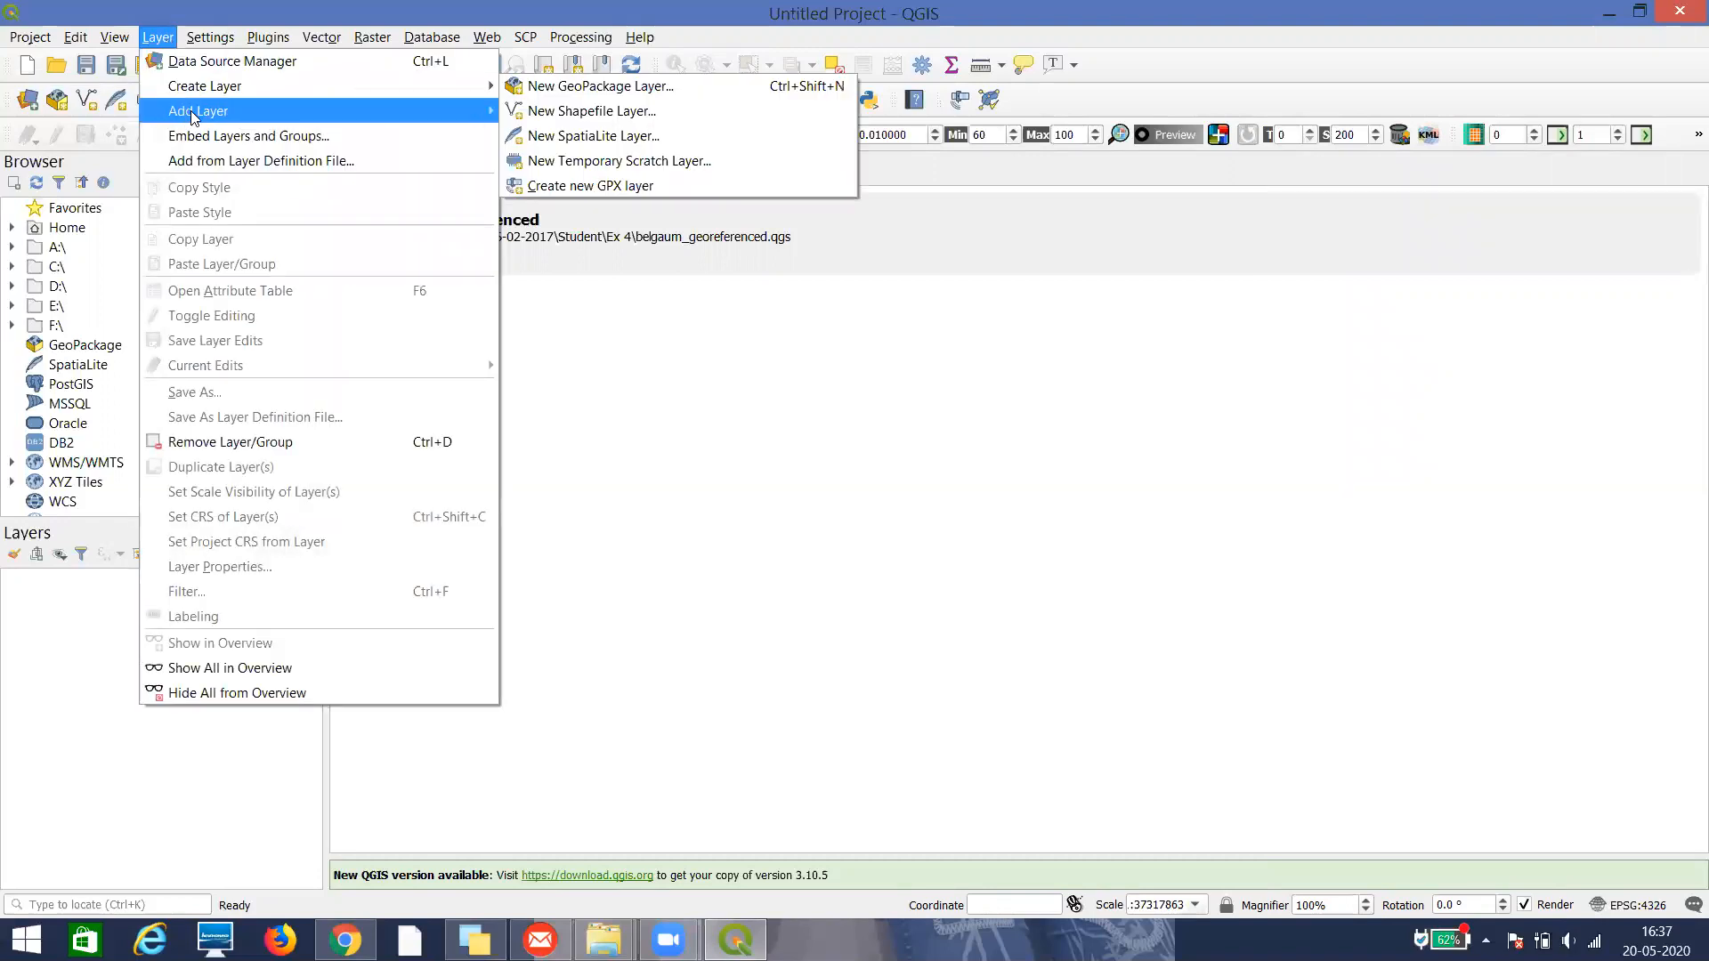
mouse_move(108, 38)
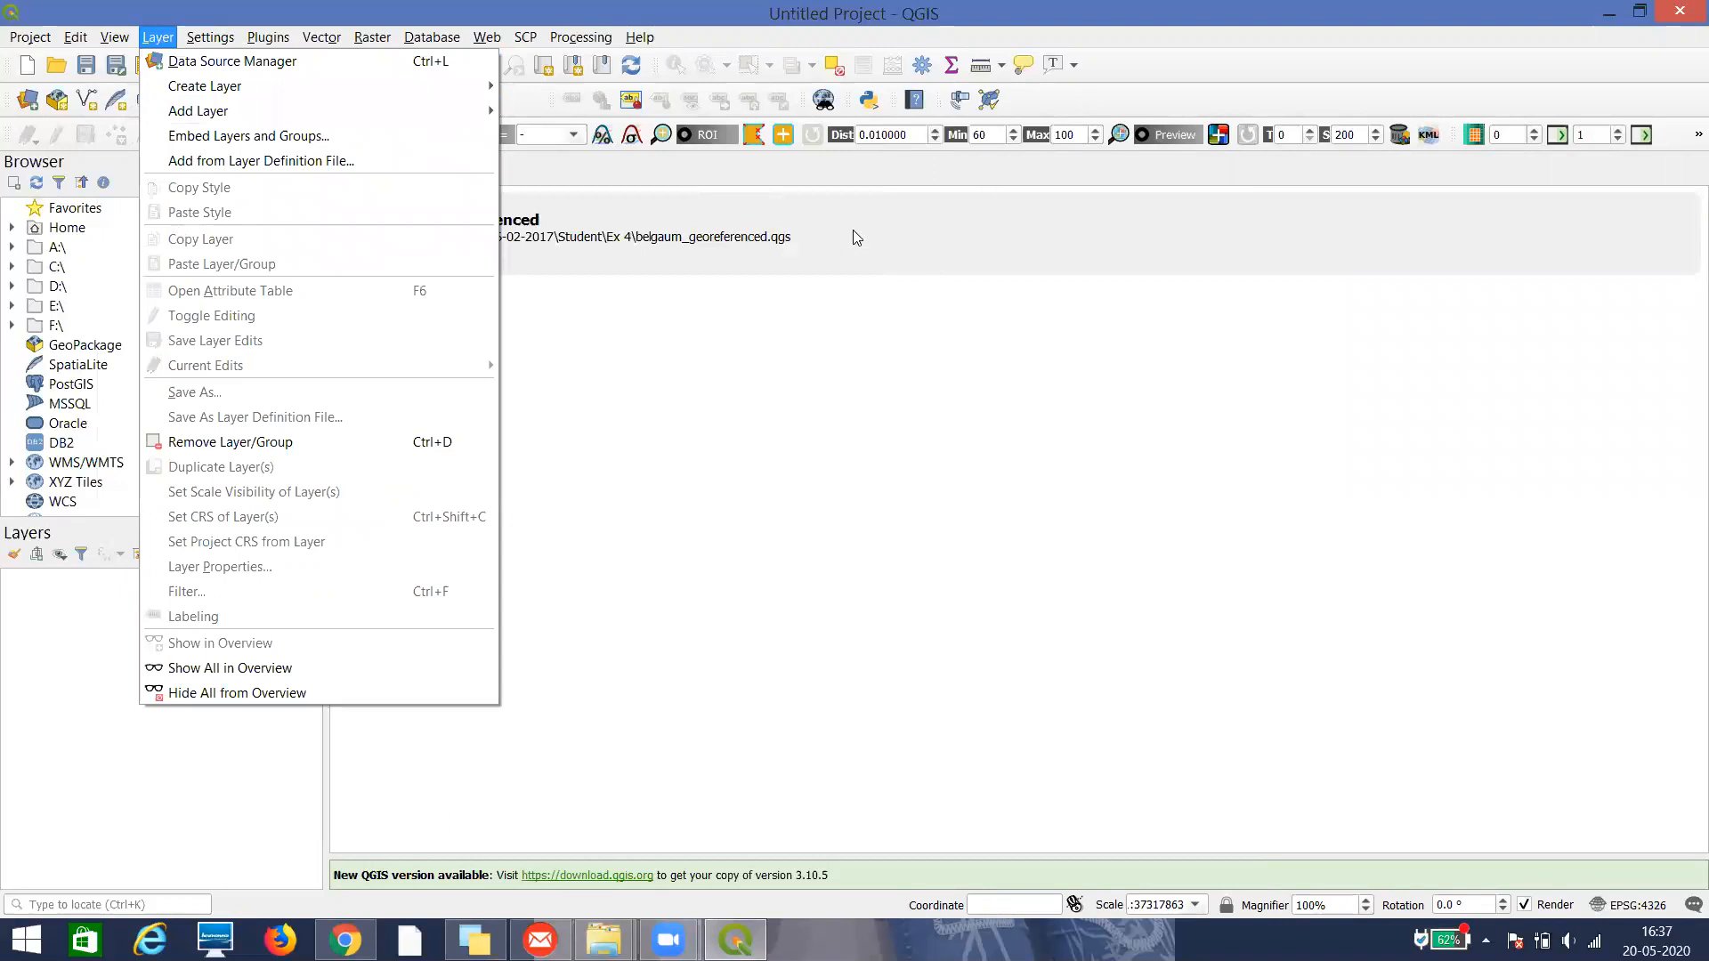
left_click(876, 184)
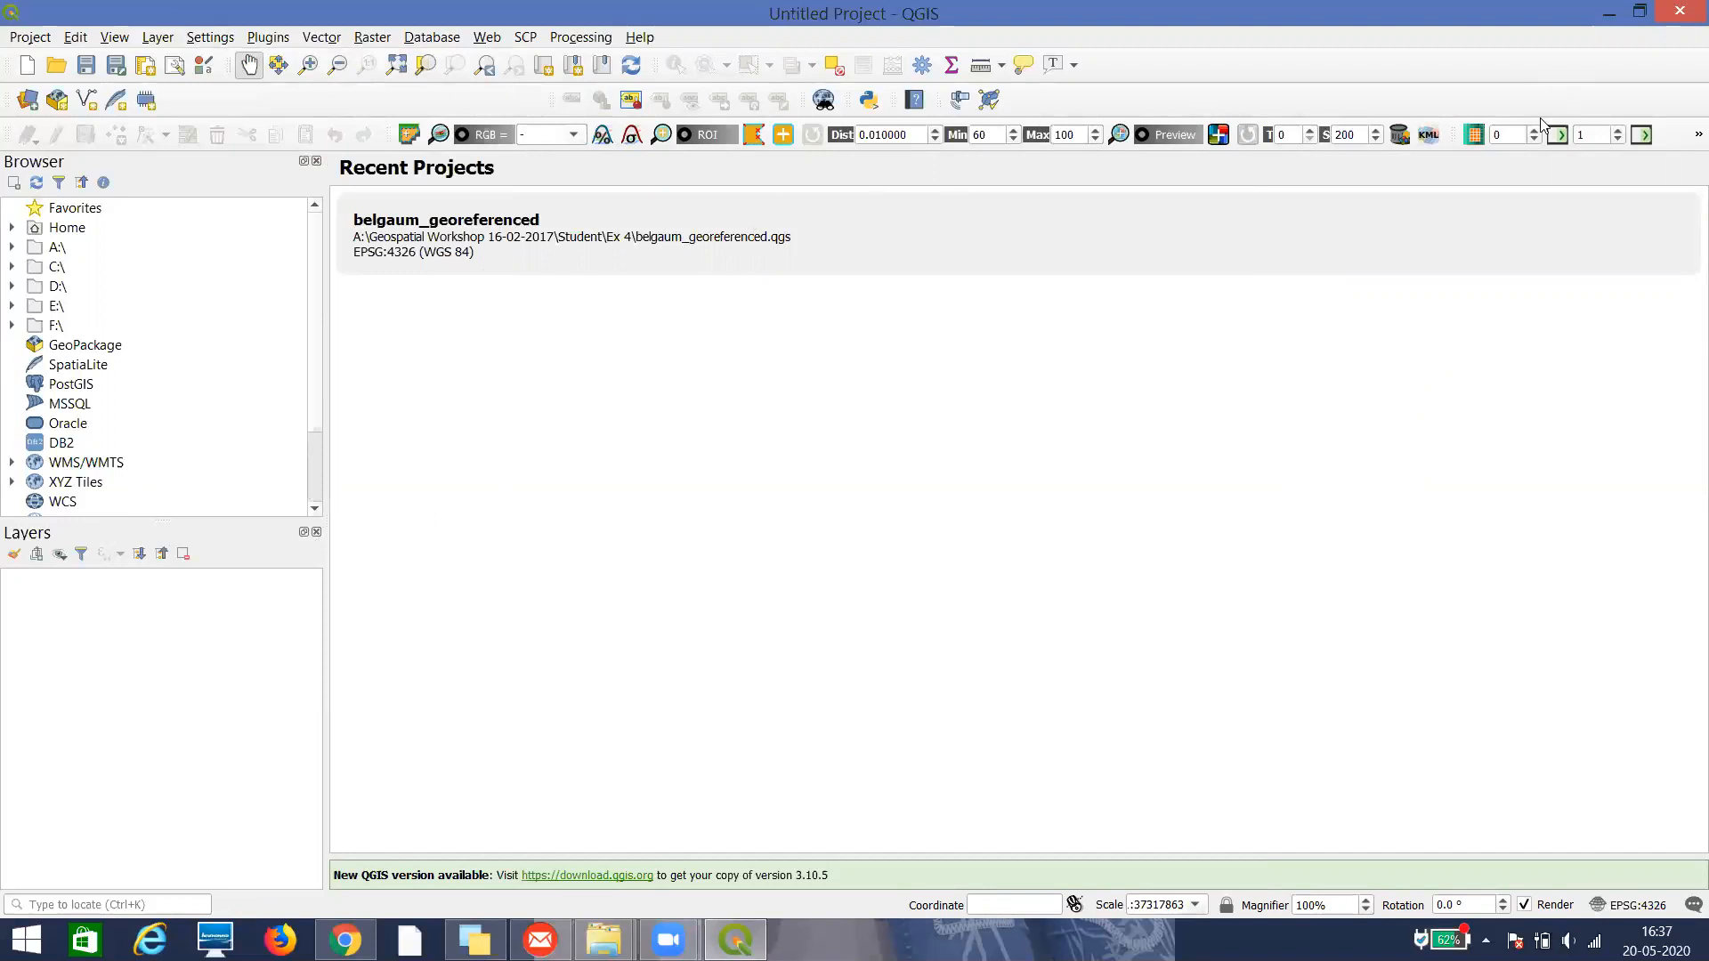
left_click(578, 37)
mouse_move(545, 43)
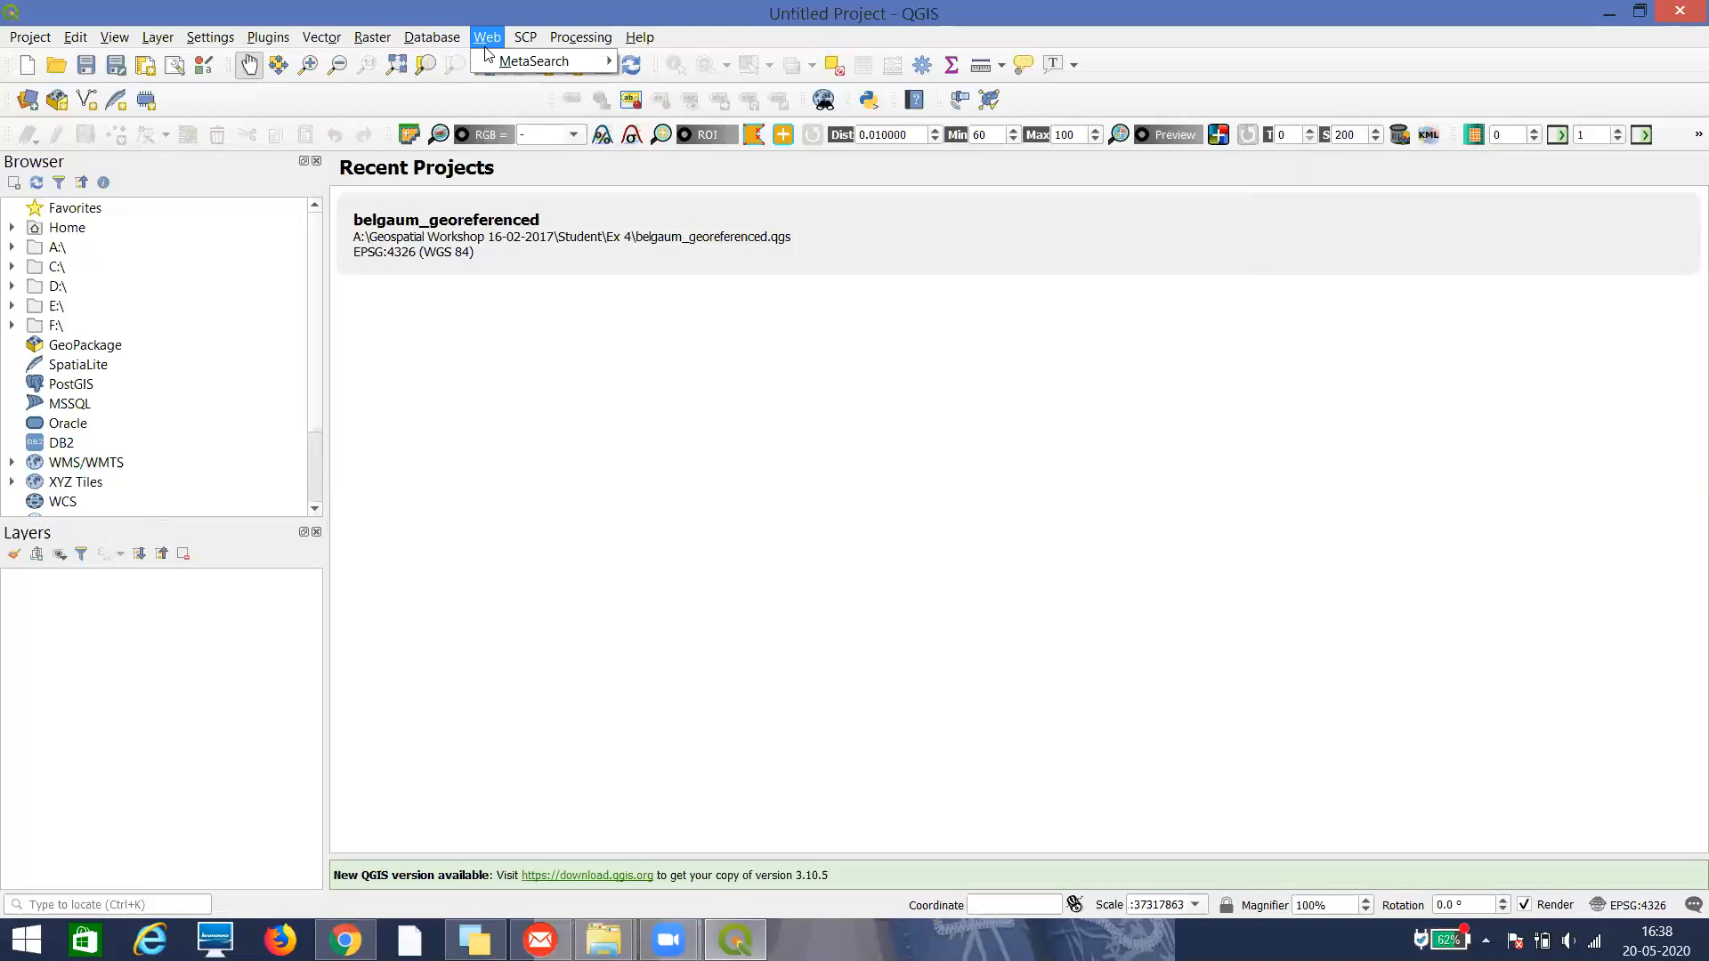
mouse_move(272, 44)
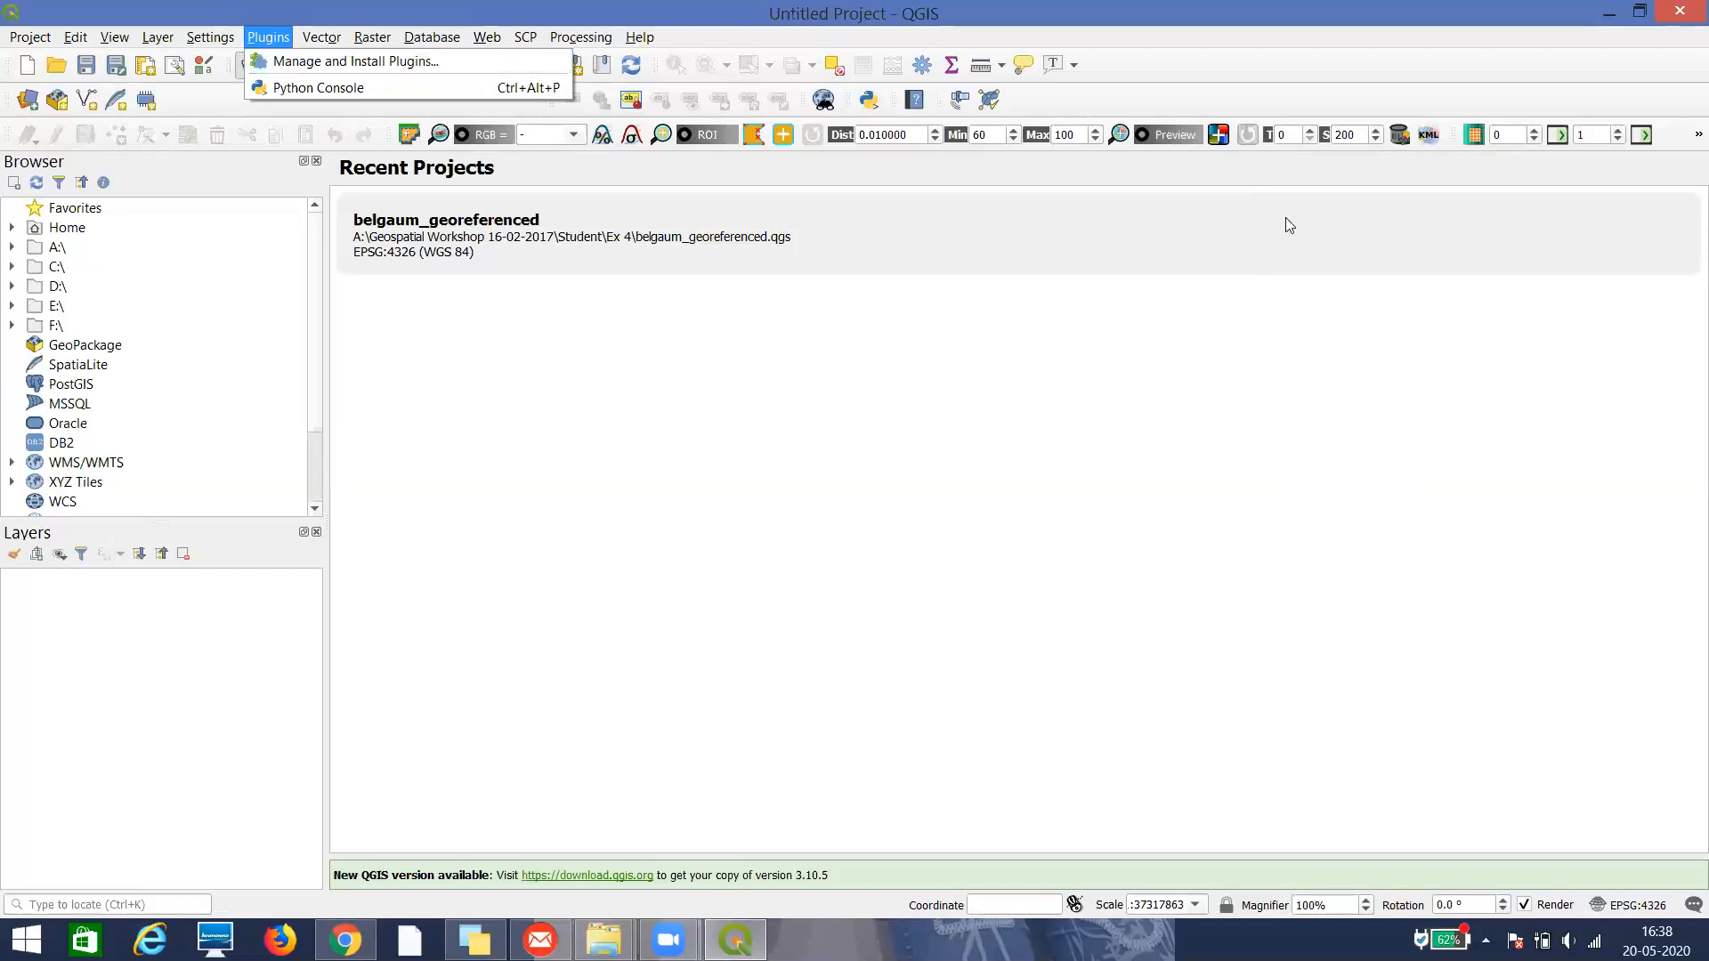
left_click(1437, 9)
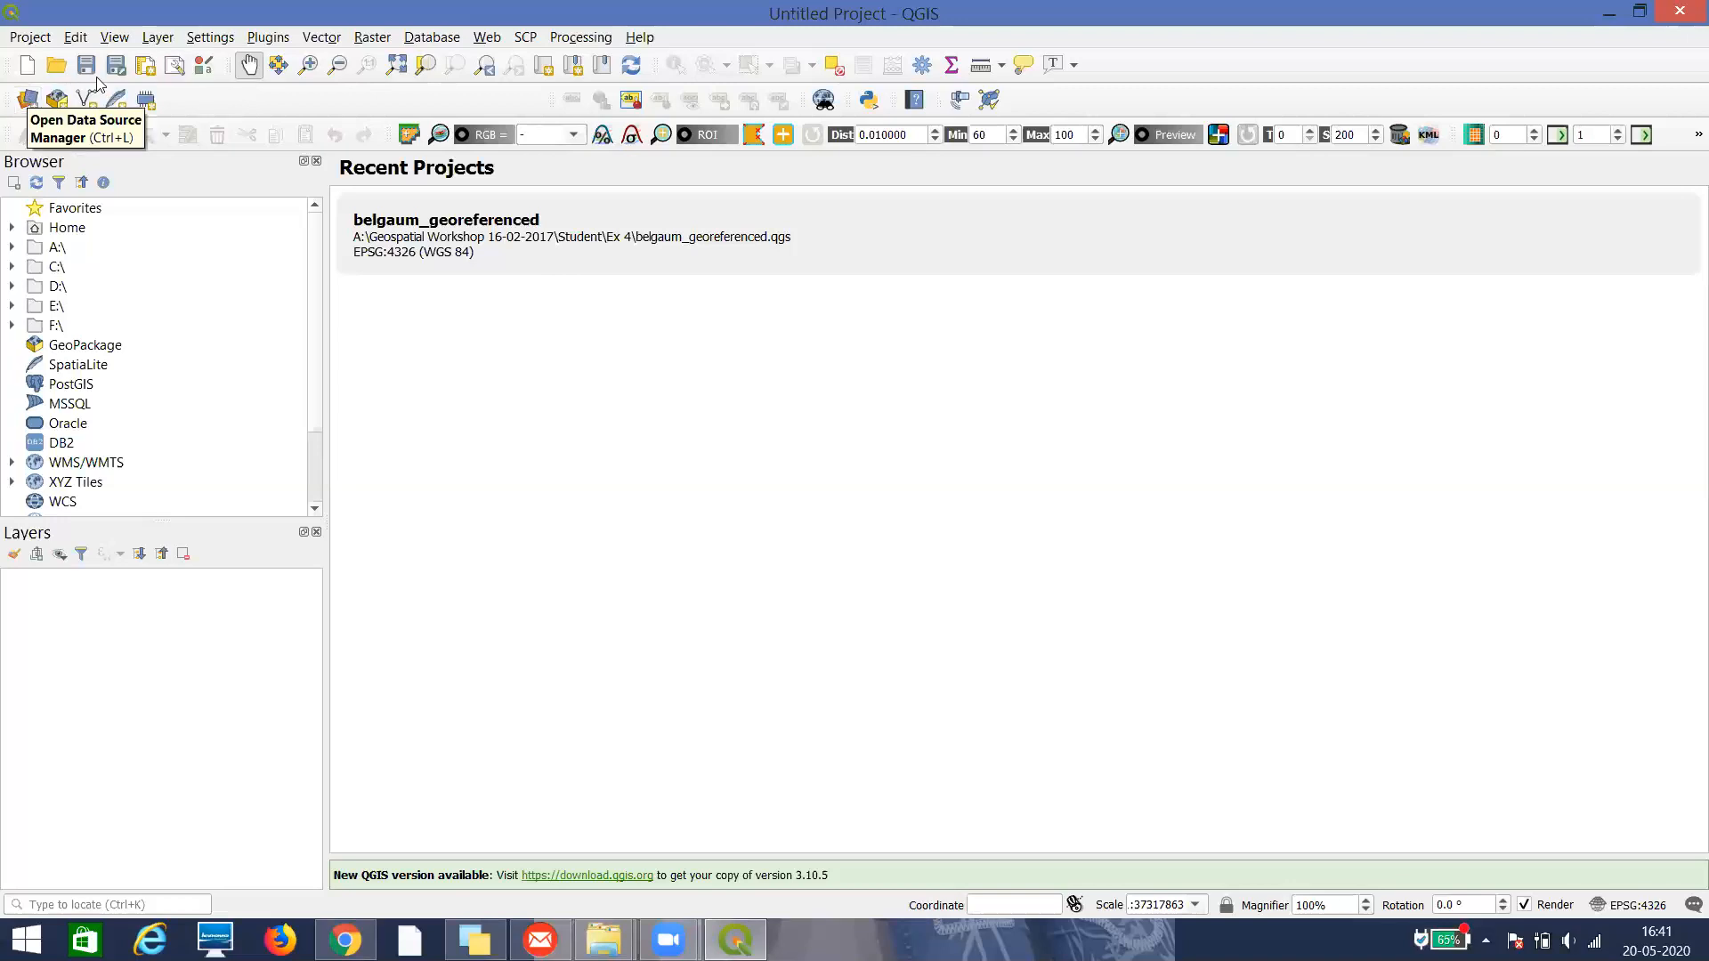
Open the Data Source Manager to add a raster layer from a file
left_click(158, 40)
mouse_move(258, 112)
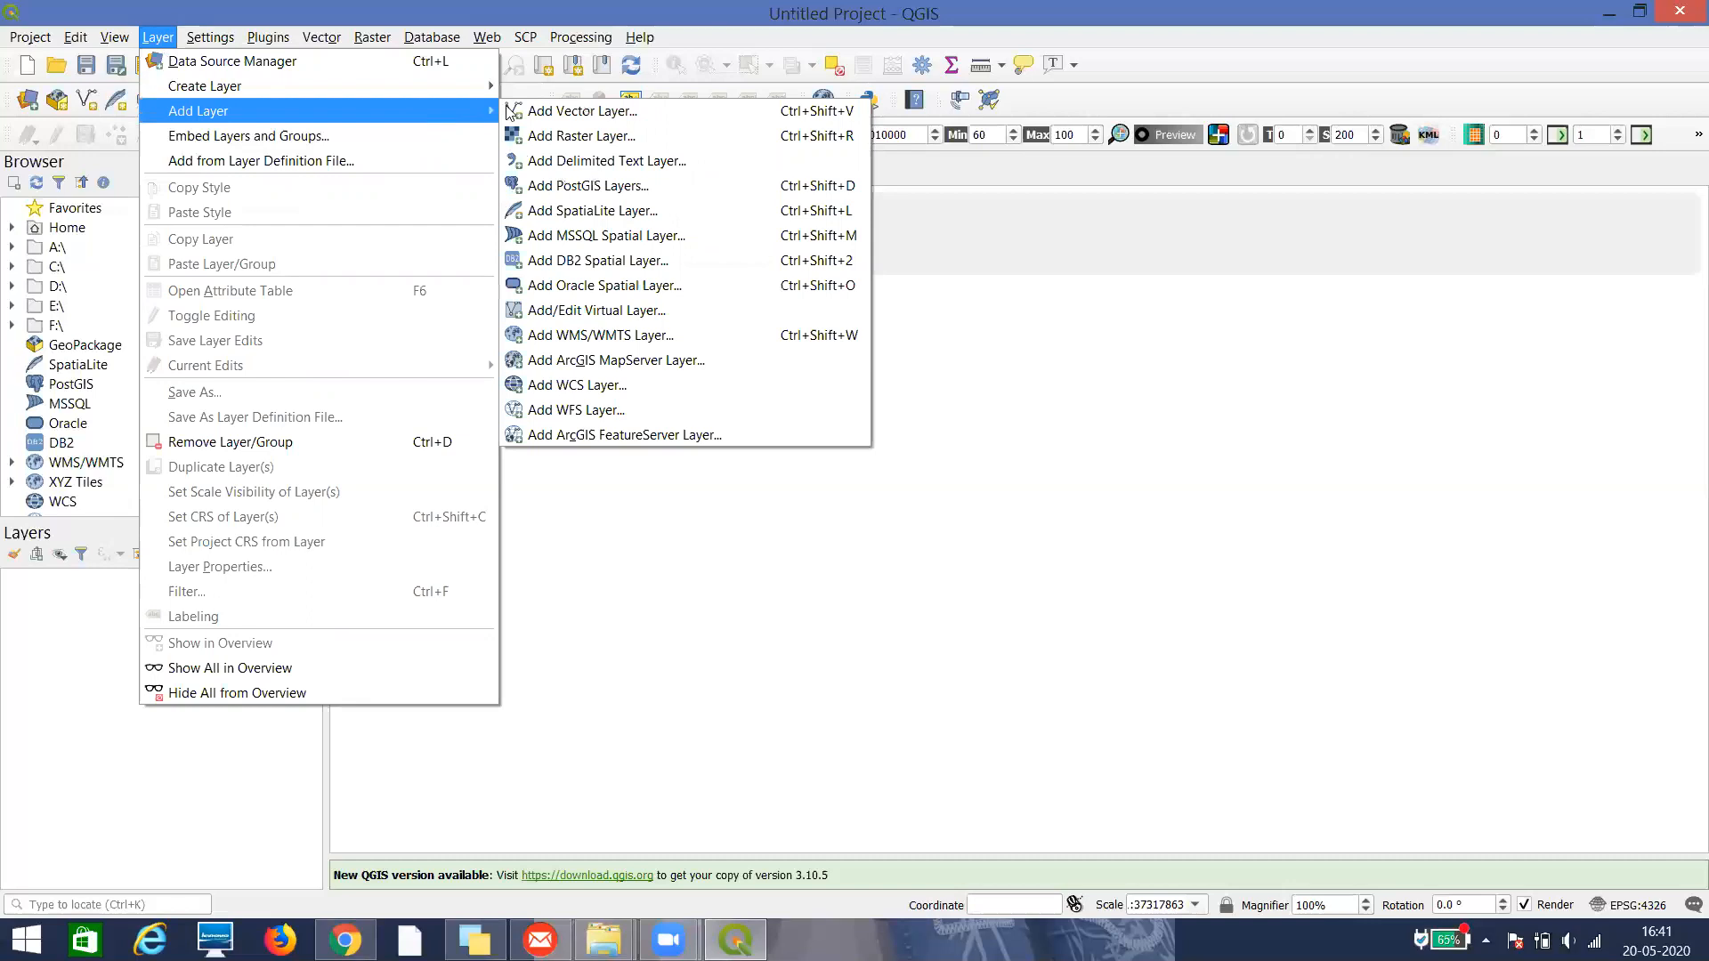
left_click(540, 137)
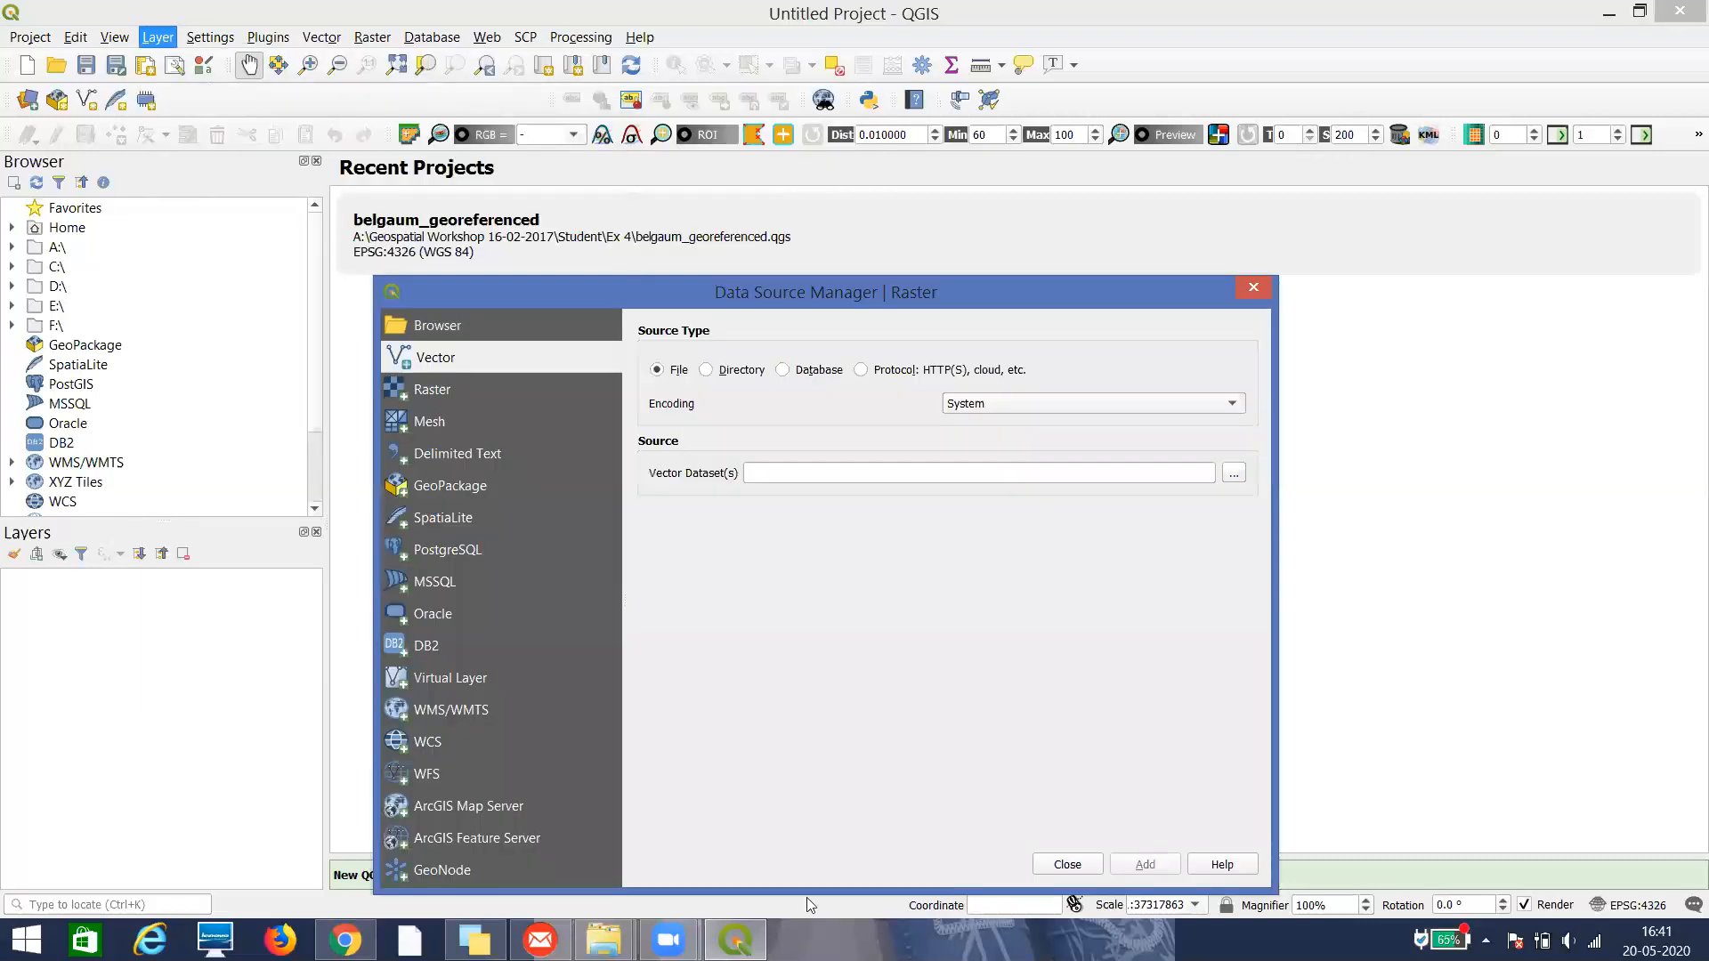
left_click_drag(734, 301, 875, 196)
left_click(581, 287)
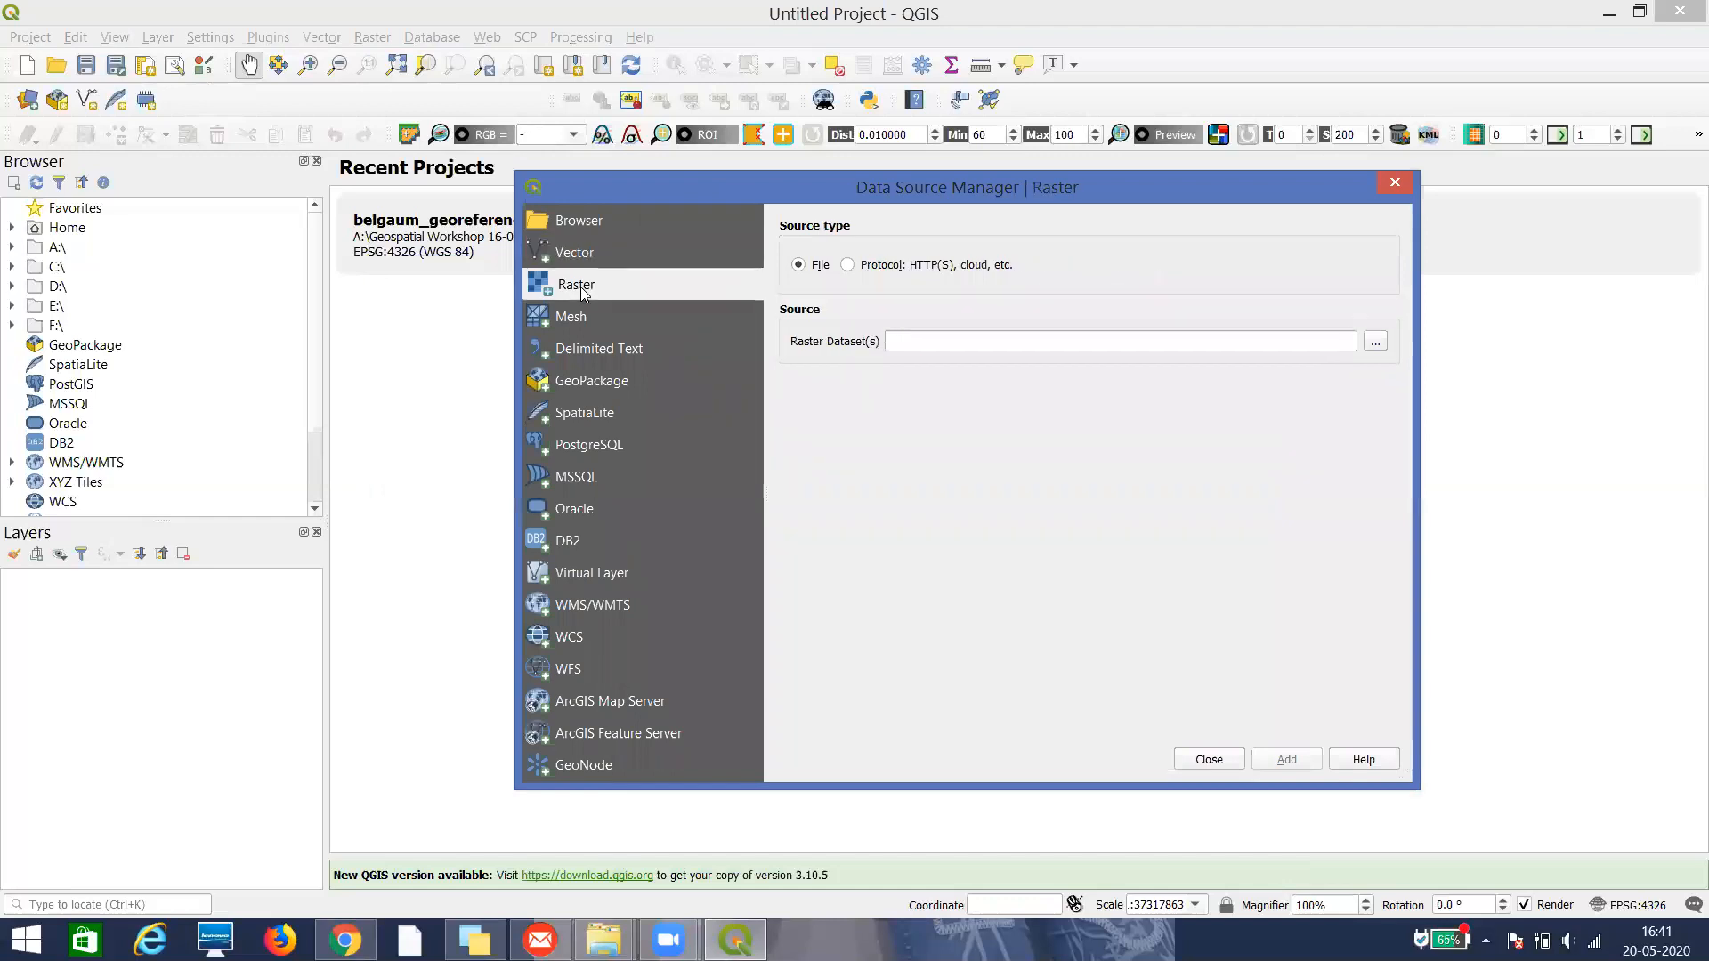
Choose kolhapur.jpg from the QGIS\Data\Raster folder on drive A: as the raster dataset
left_click(1376, 346)
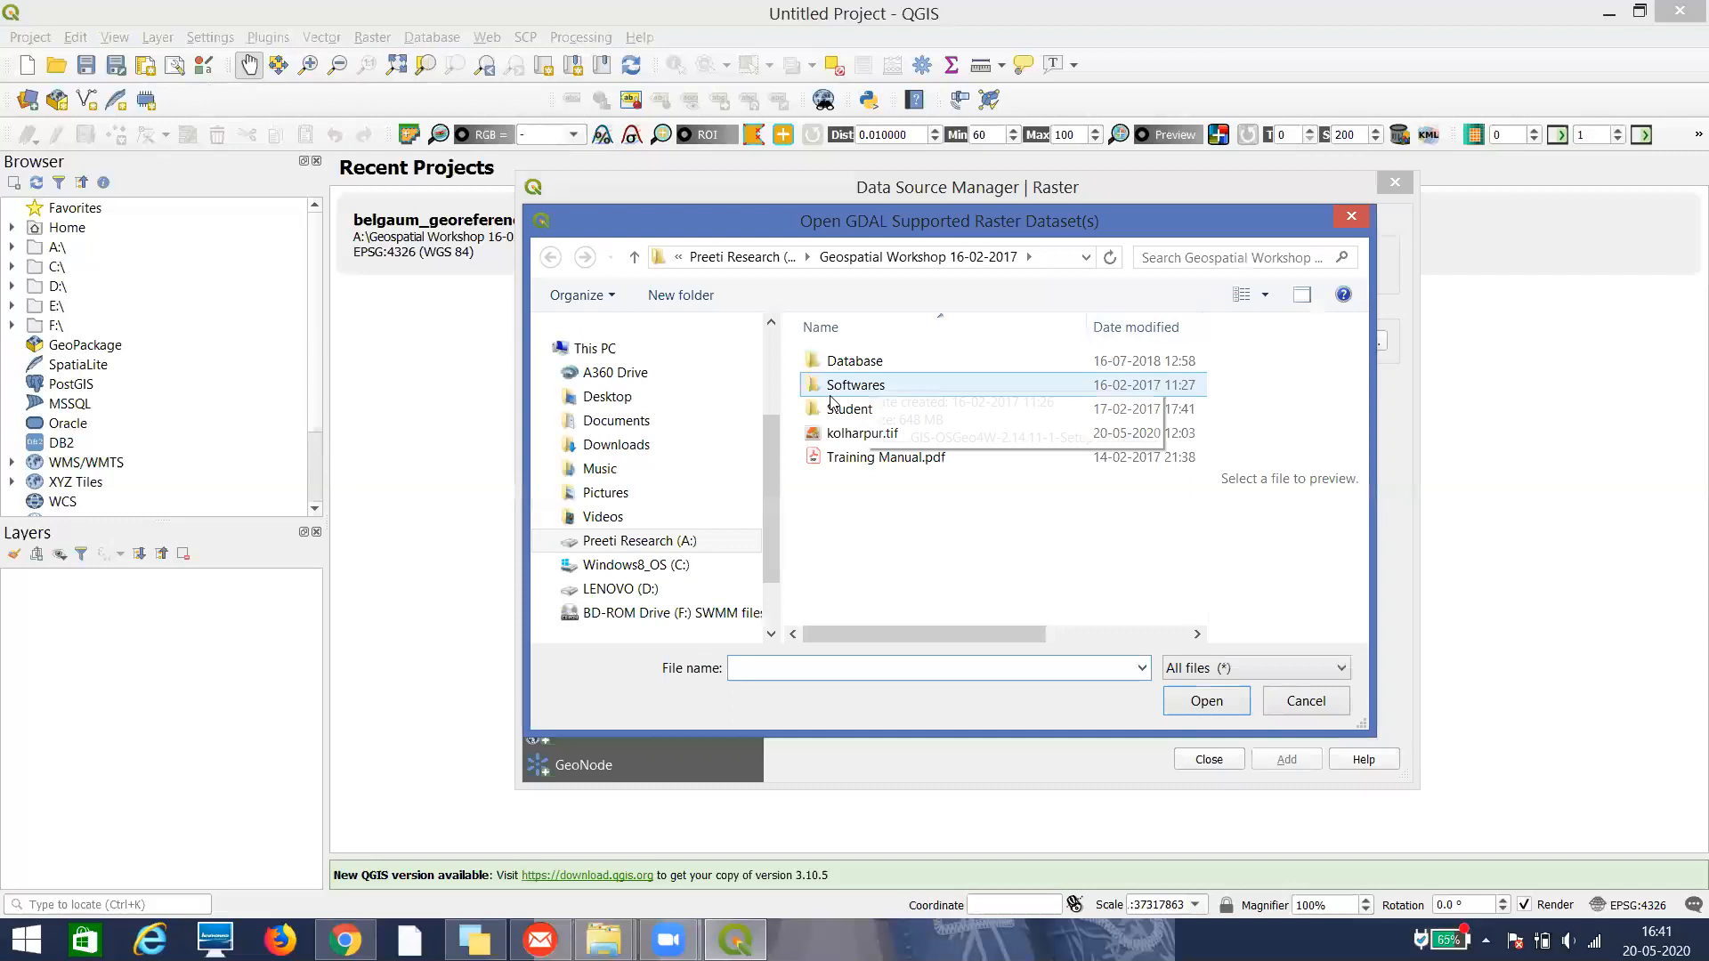
left_click(687, 543)
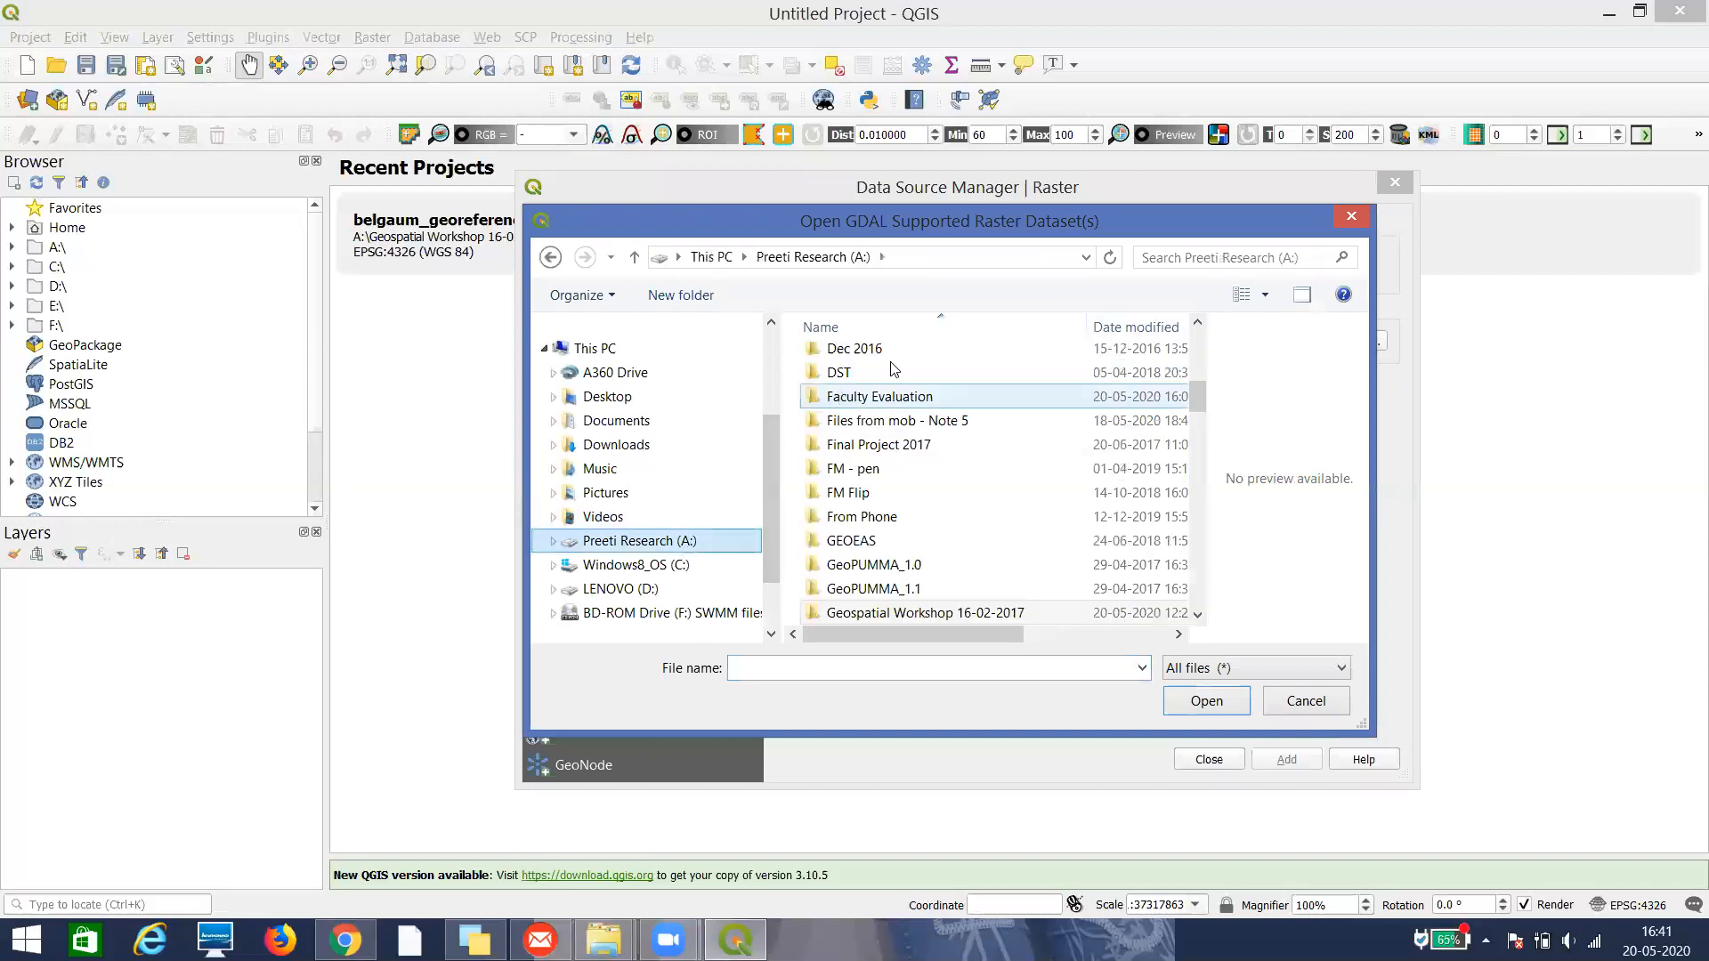
left_click_drag(1200, 396, 1200, 488)
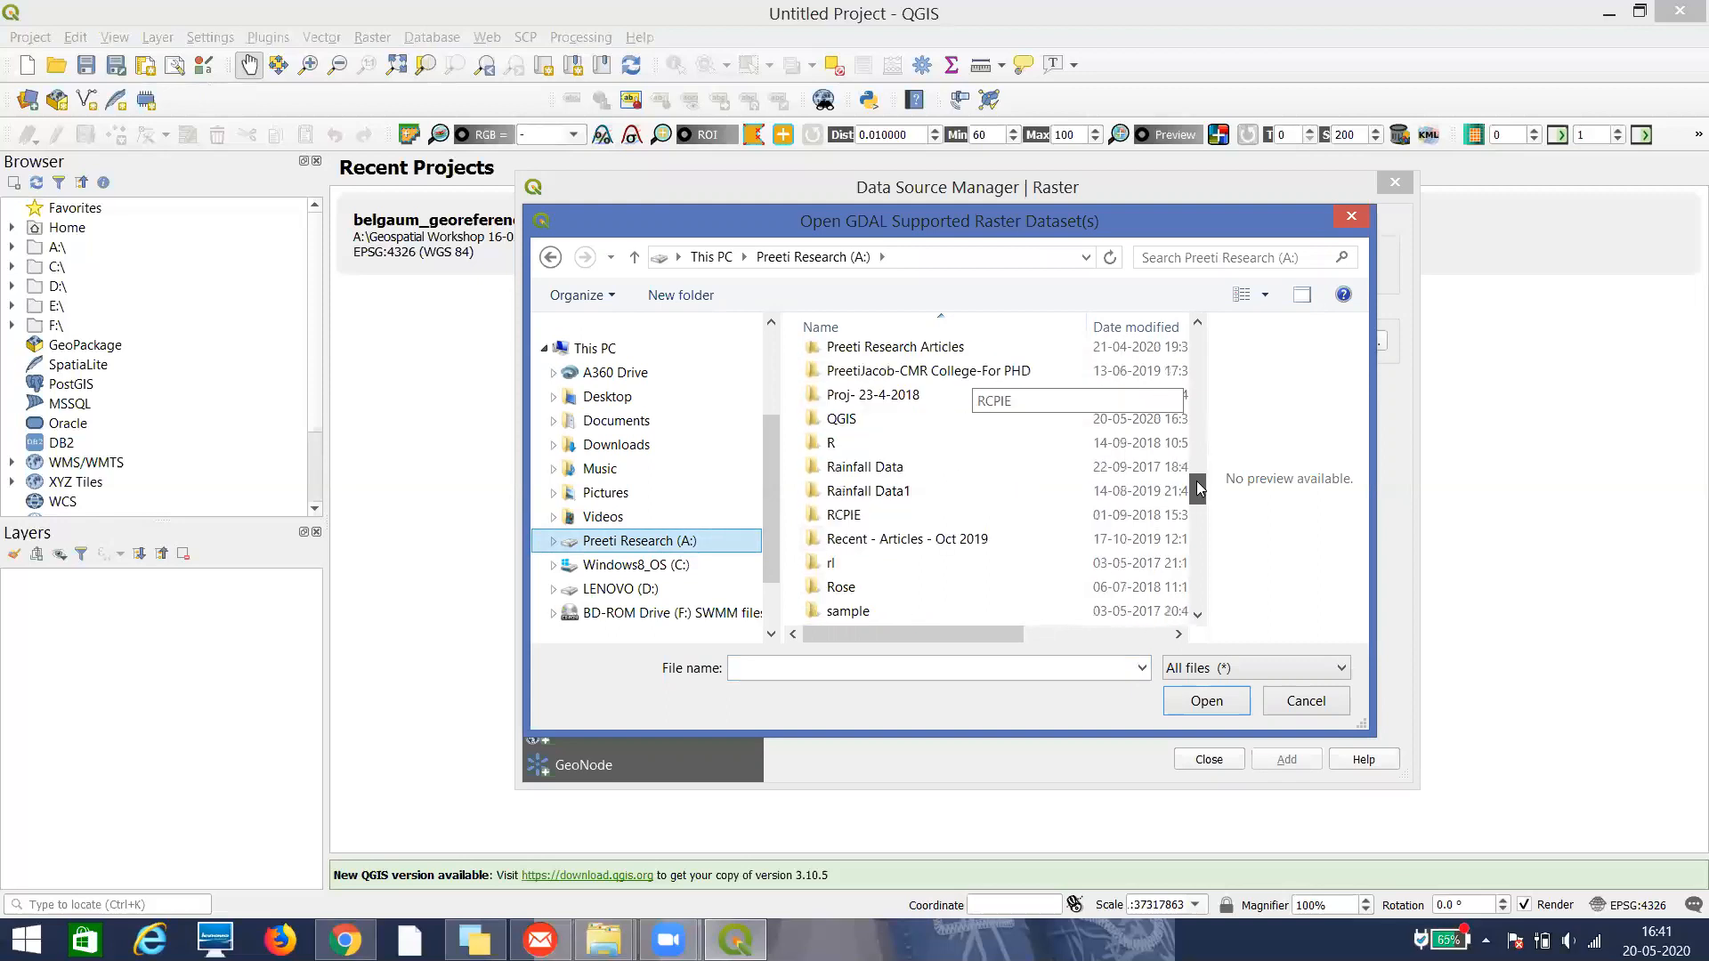
double_click(831, 422)
double_click(830, 430)
double_click(834, 391)
left_click(865, 389)
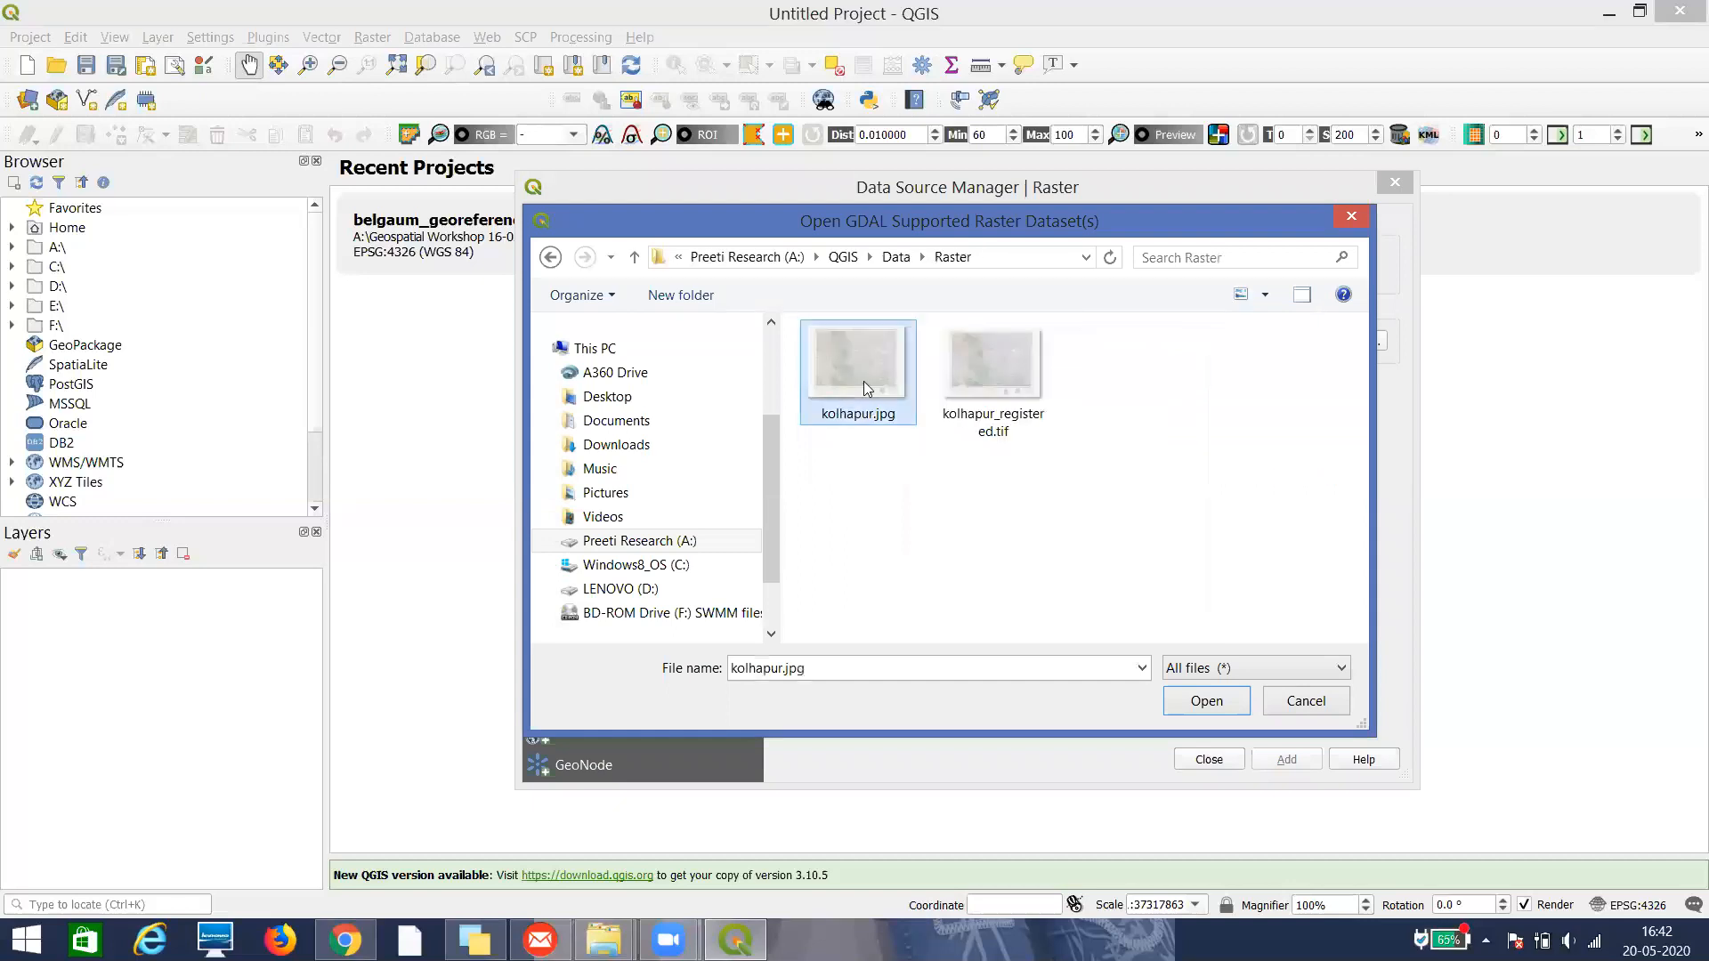
left_click(1209, 701)
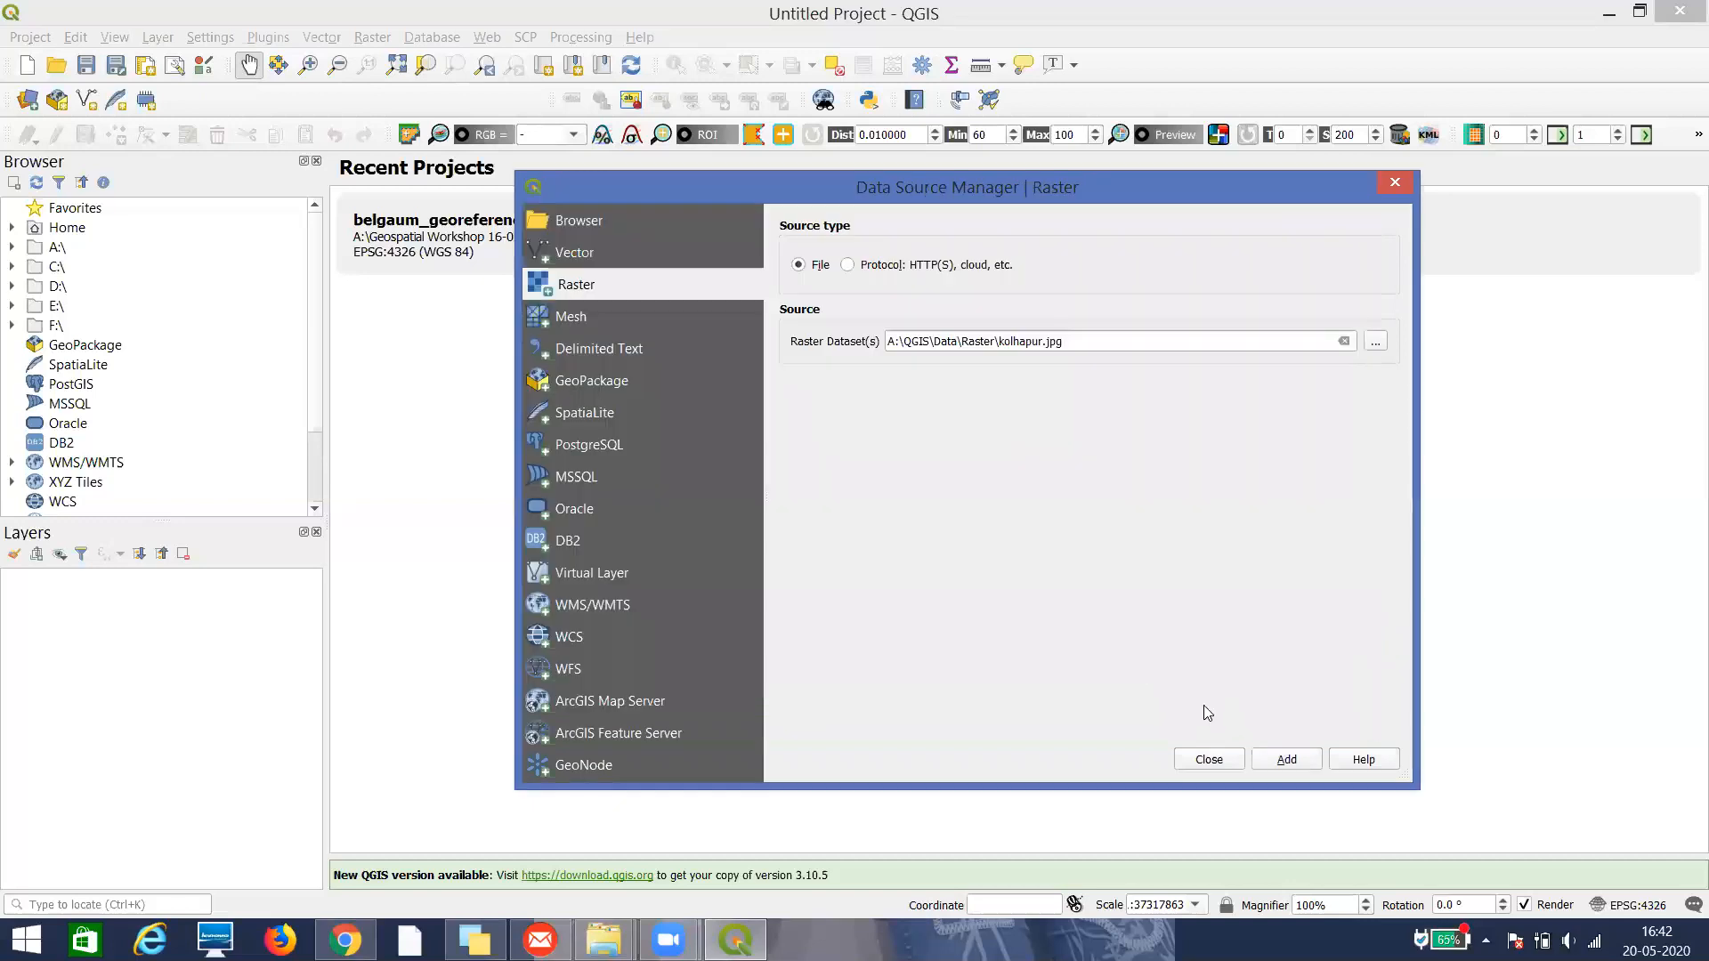
Add the kolhapur raster to the project with the WGS 84 (EPSG:4326) coordinate system and close the Data Source Manager
left_click(1281, 763)
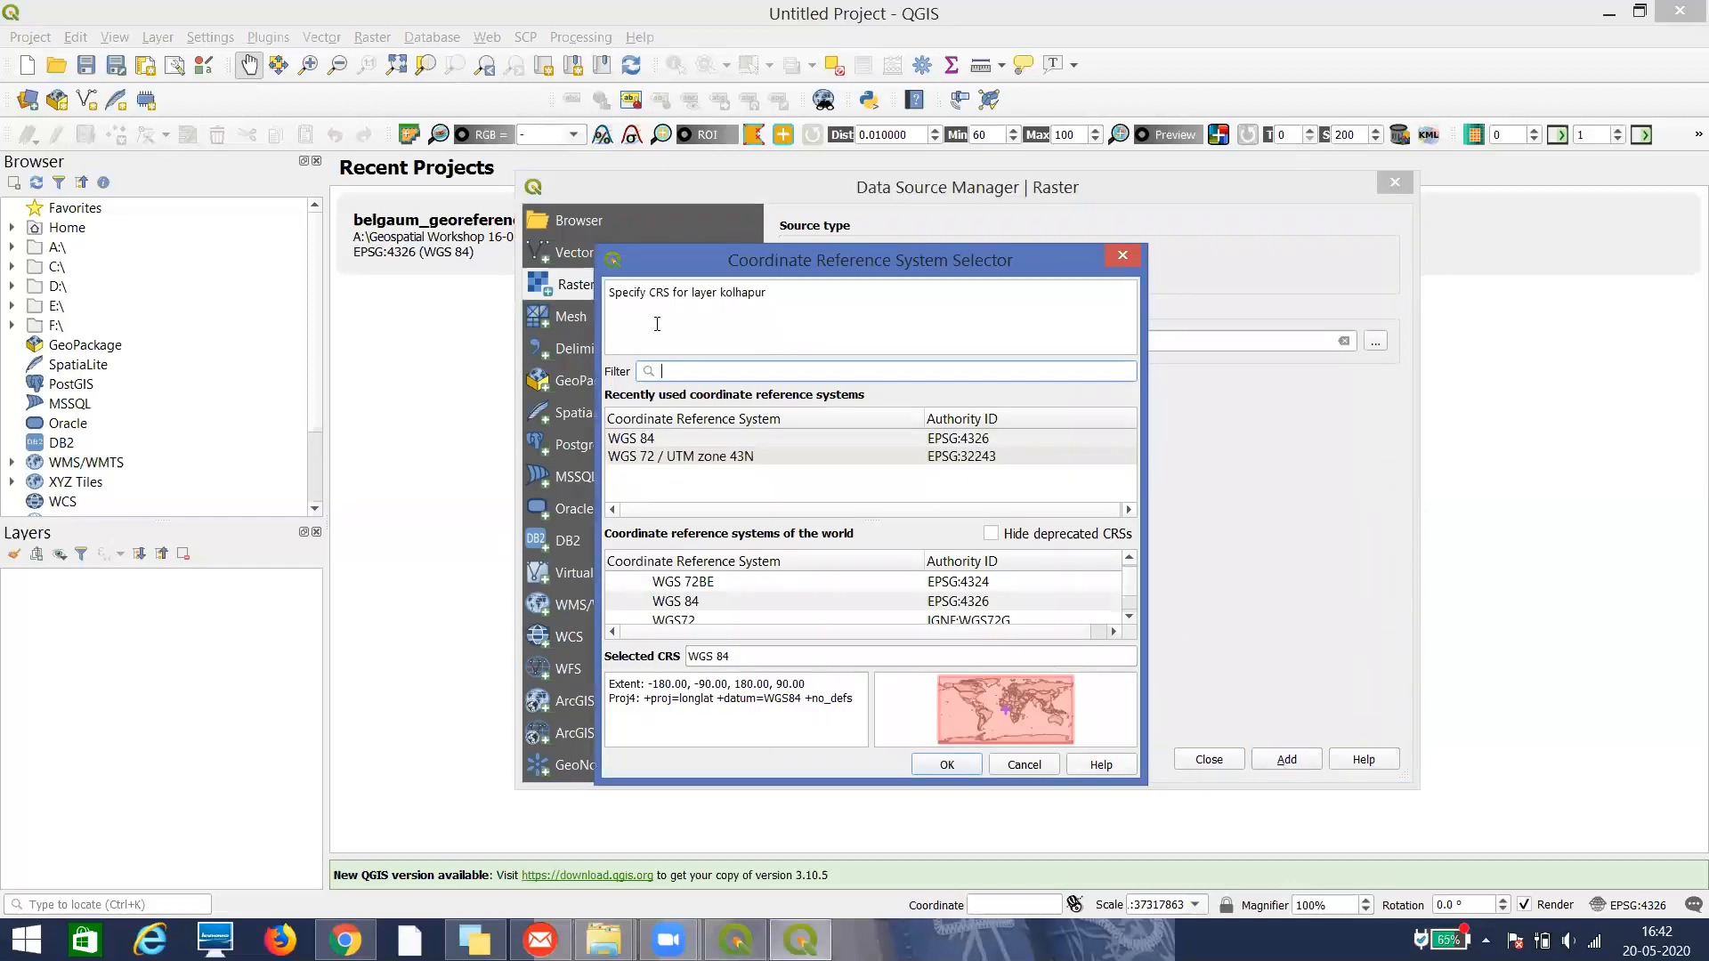
left_click(946, 766)
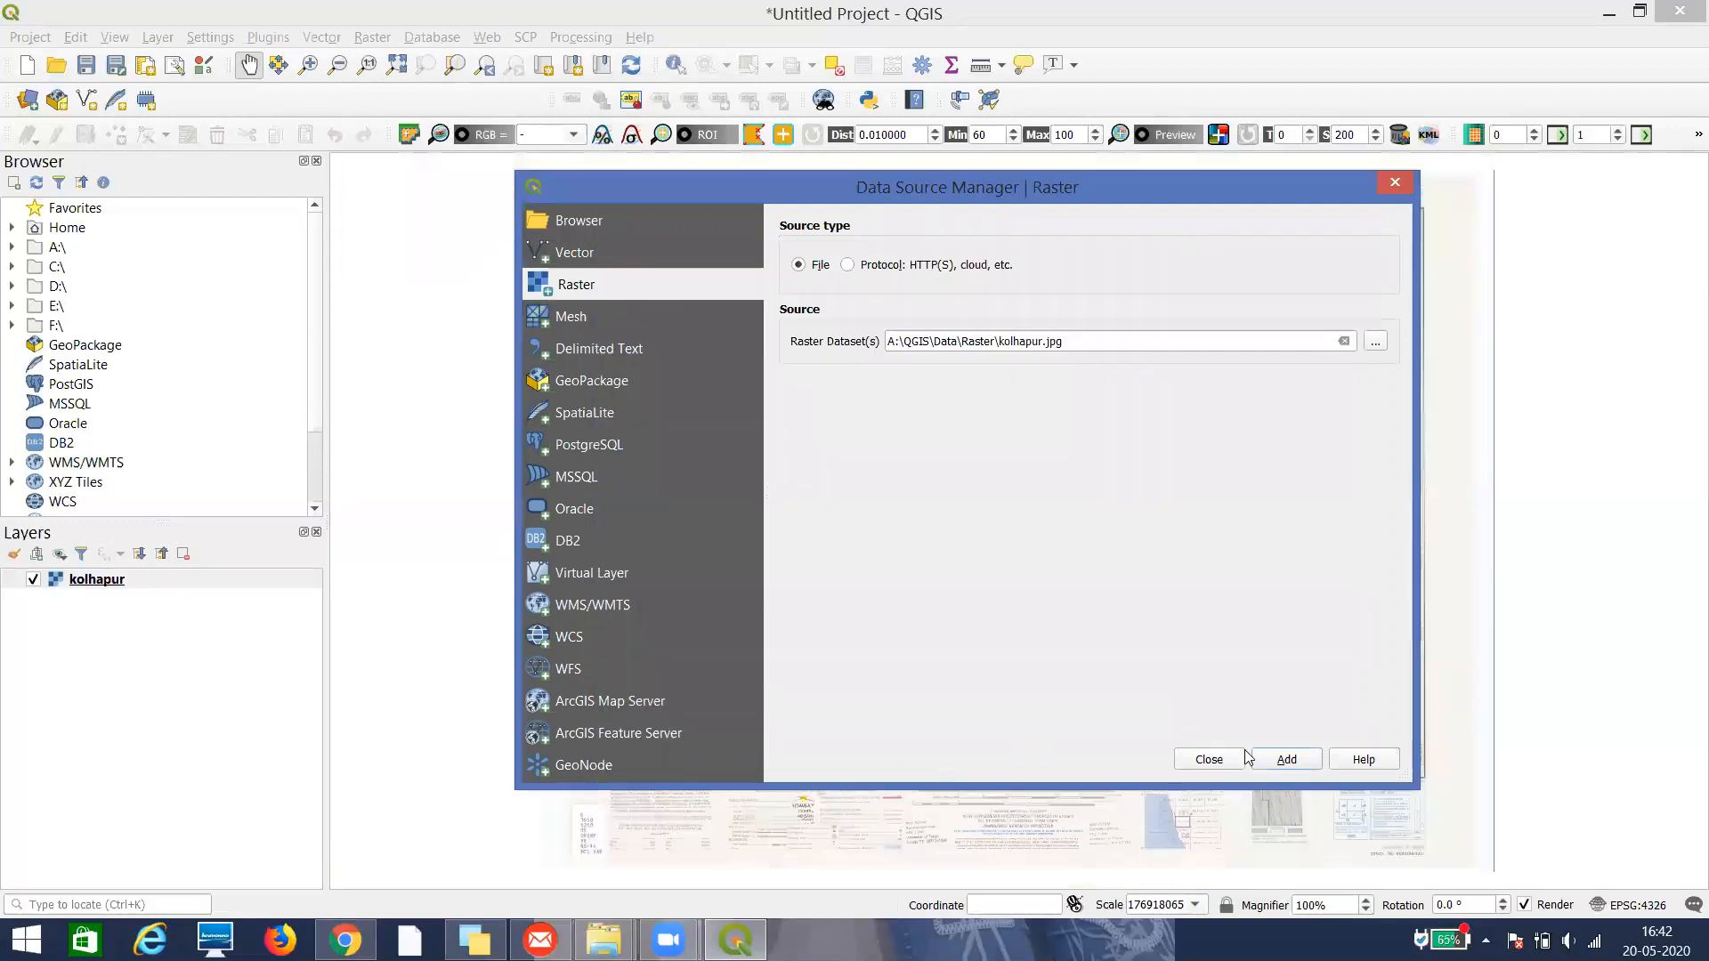
left_click(1210, 759)
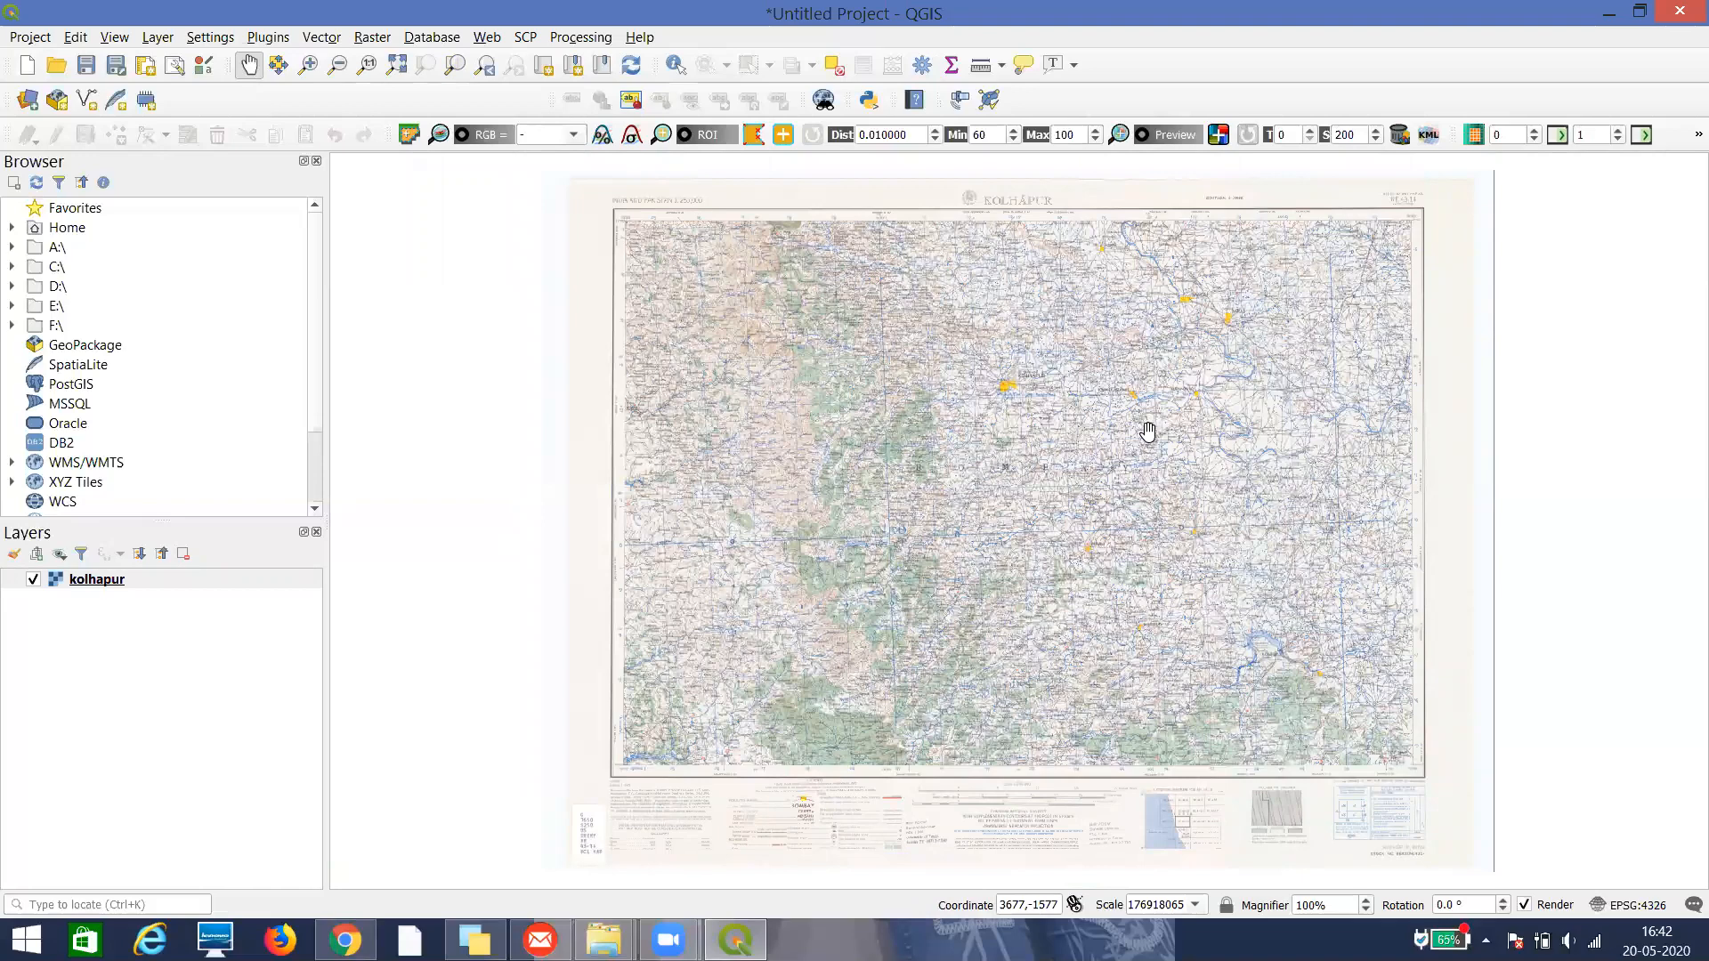
Examine the place names, rivers and grid lines in the central part of the kolhapur map
scroll(1147, 430, "up", 3)
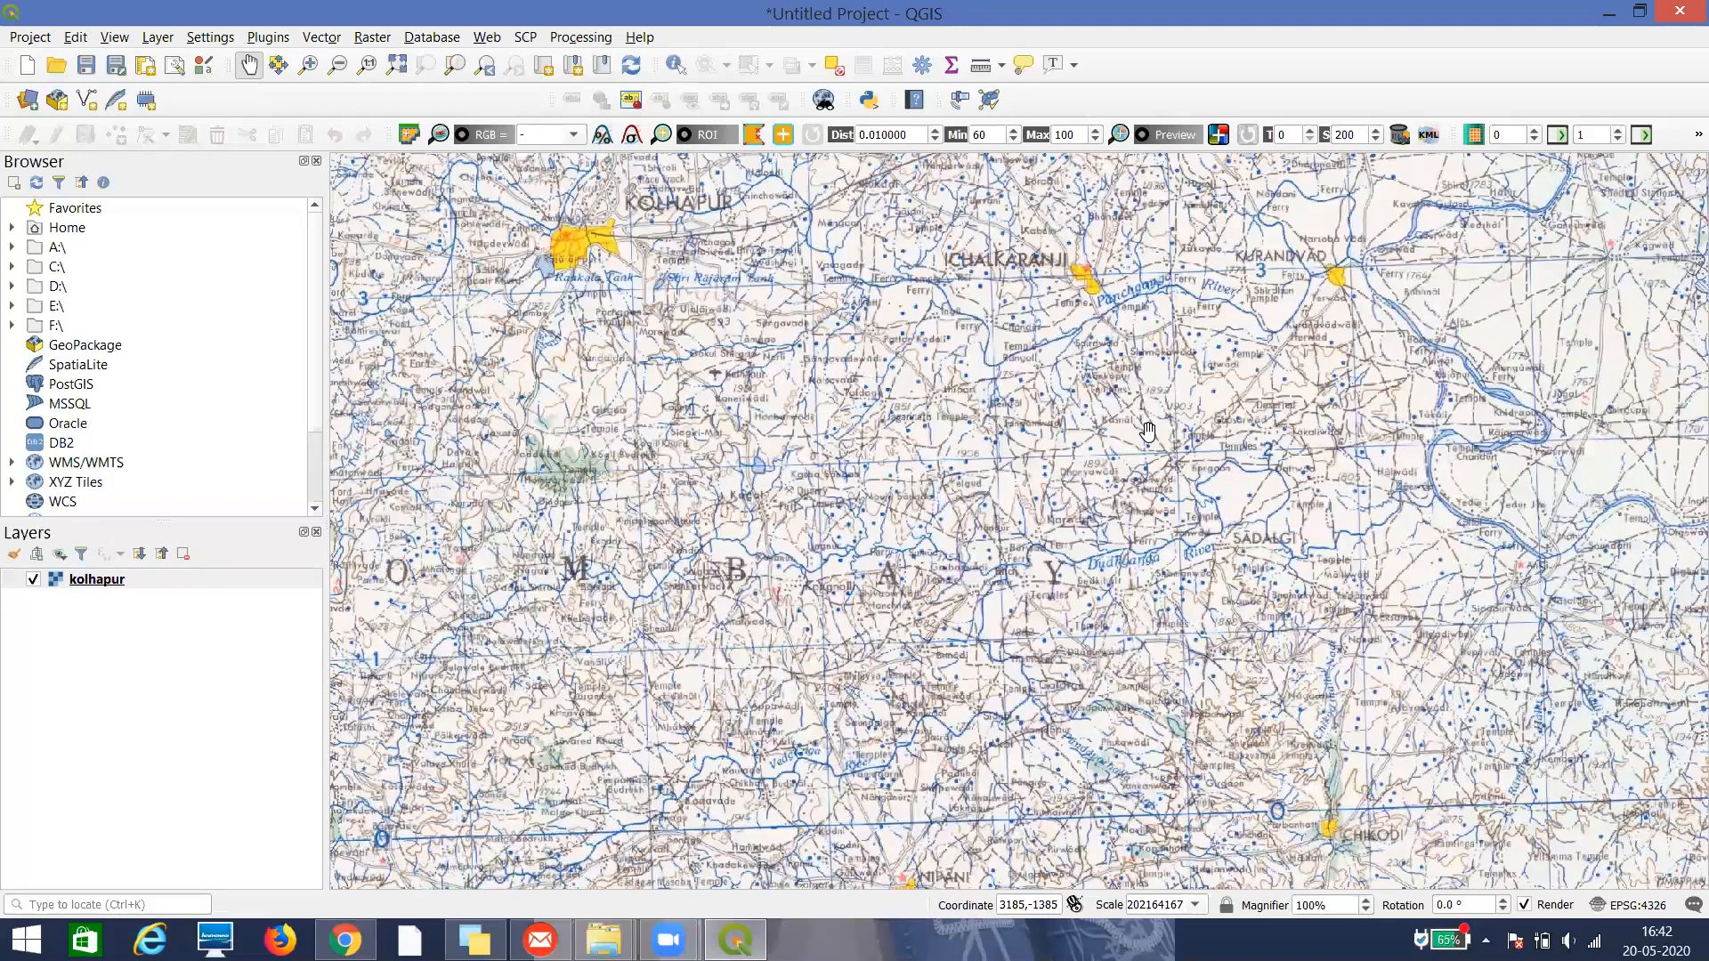
scroll(1147, 431, "up", 1)
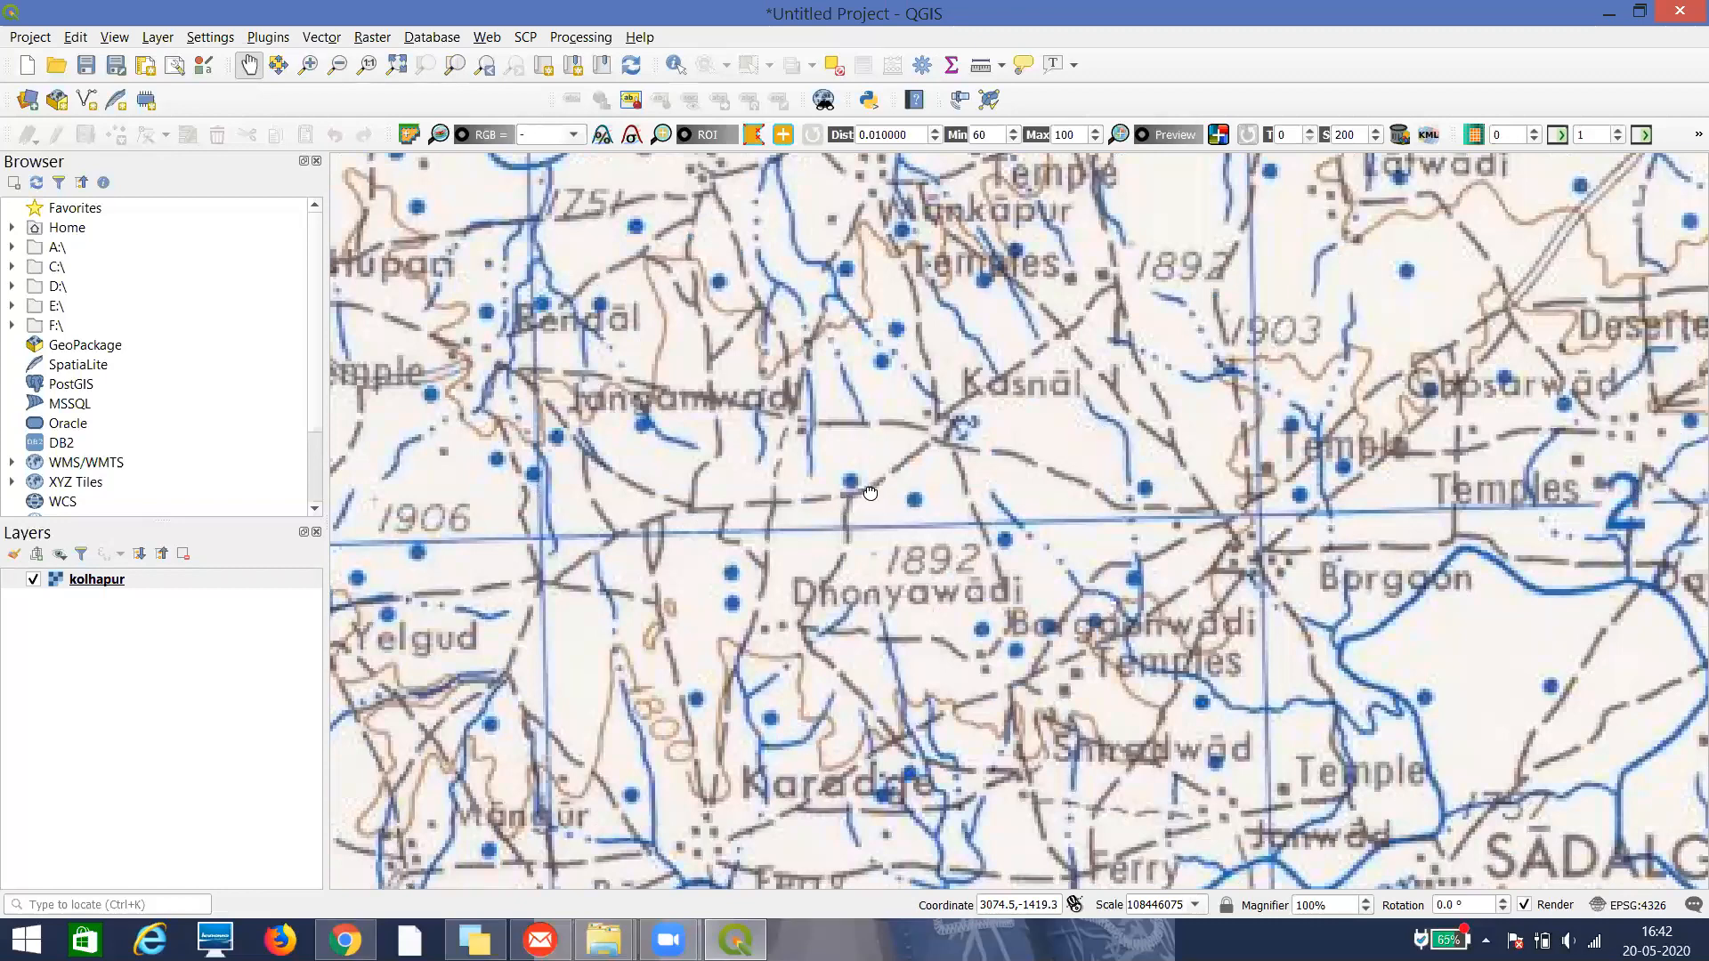
left_click_drag(871, 494, 1180, 208)
scroll(939, 622, "down", 2)
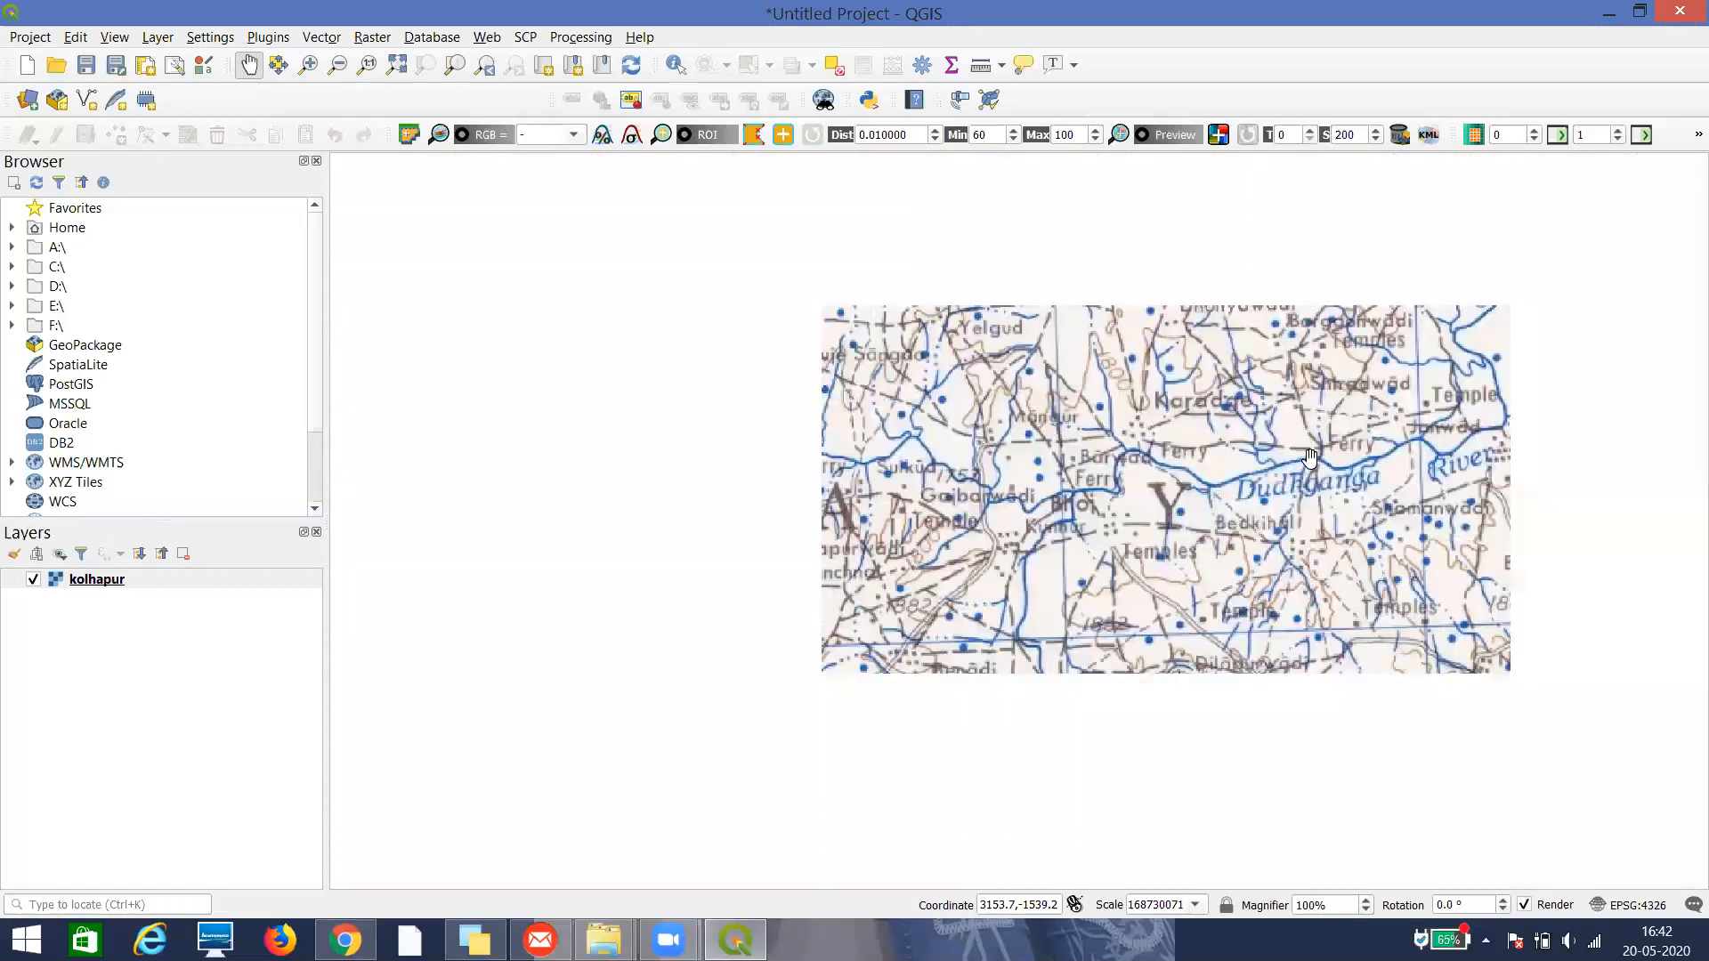
left_click_drag(1355, 635, 1082, 582)
scroll(1083, 583, "down", 1)
left_click_drag(1055, 389, 1129, 507)
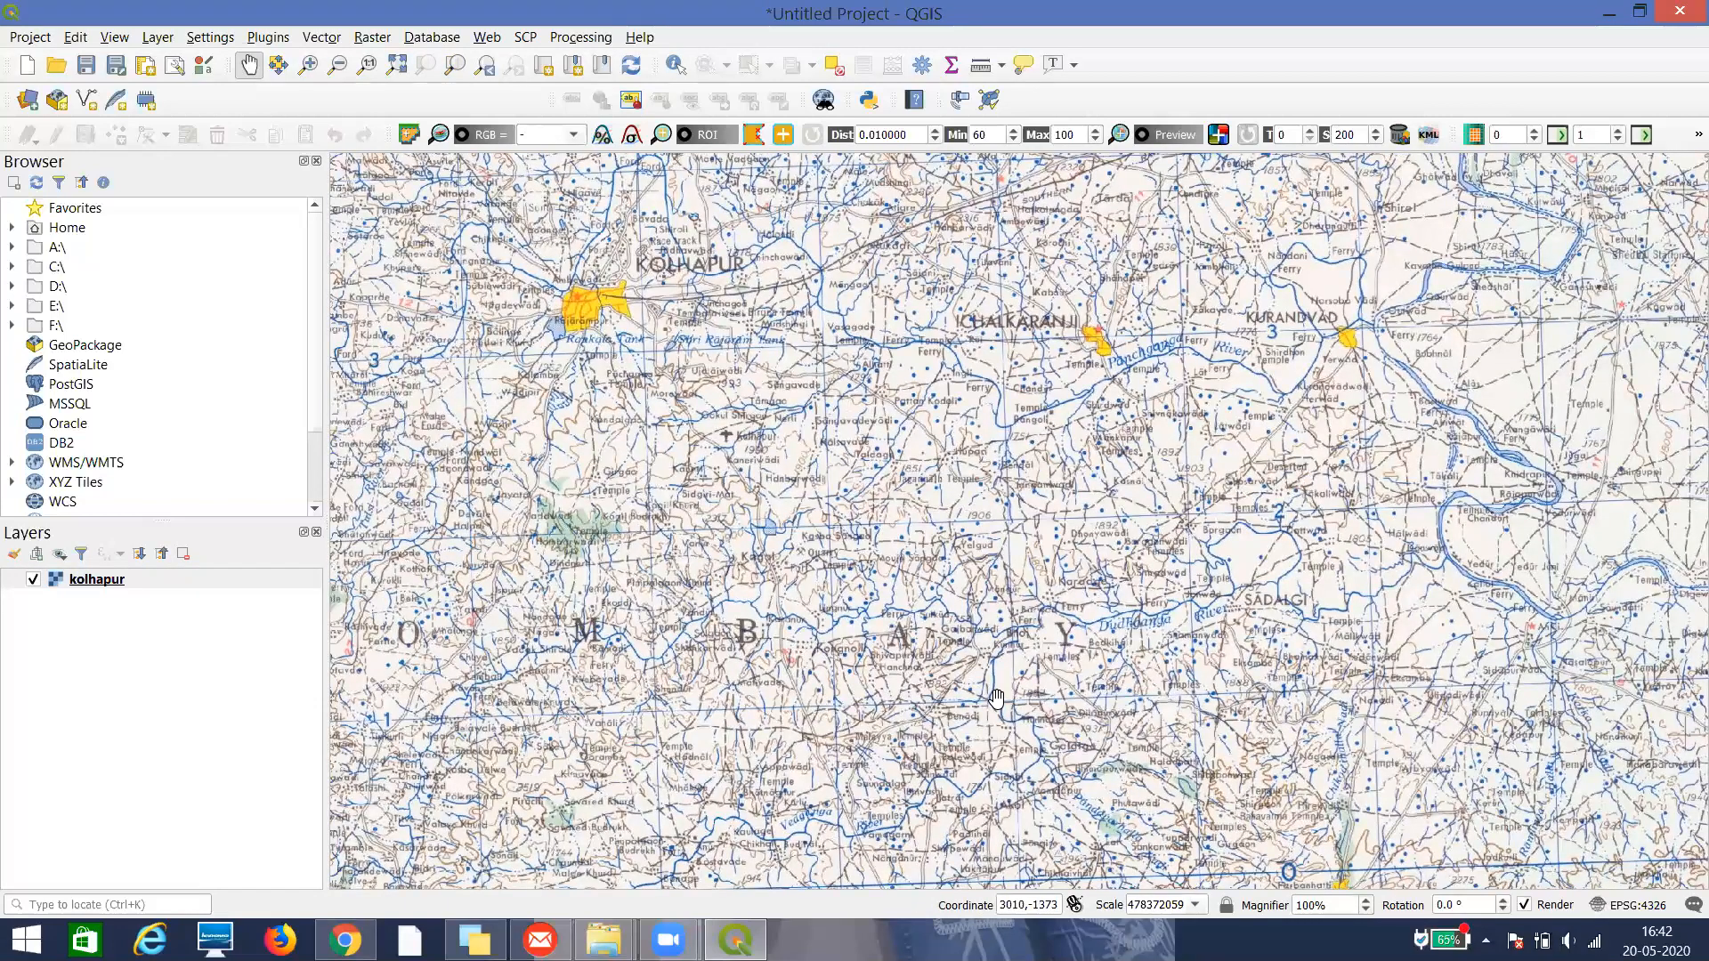
Examine the margin below the kolhapur map, including its contour interval notes and the legend of map symbols
scroll(985, 515, "up", 2)
left_click_drag(927, 651, 965, 356)
left_click_drag(1010, 678, 1004, 403)
left_click_drag(1024, 717, 1012, 568)
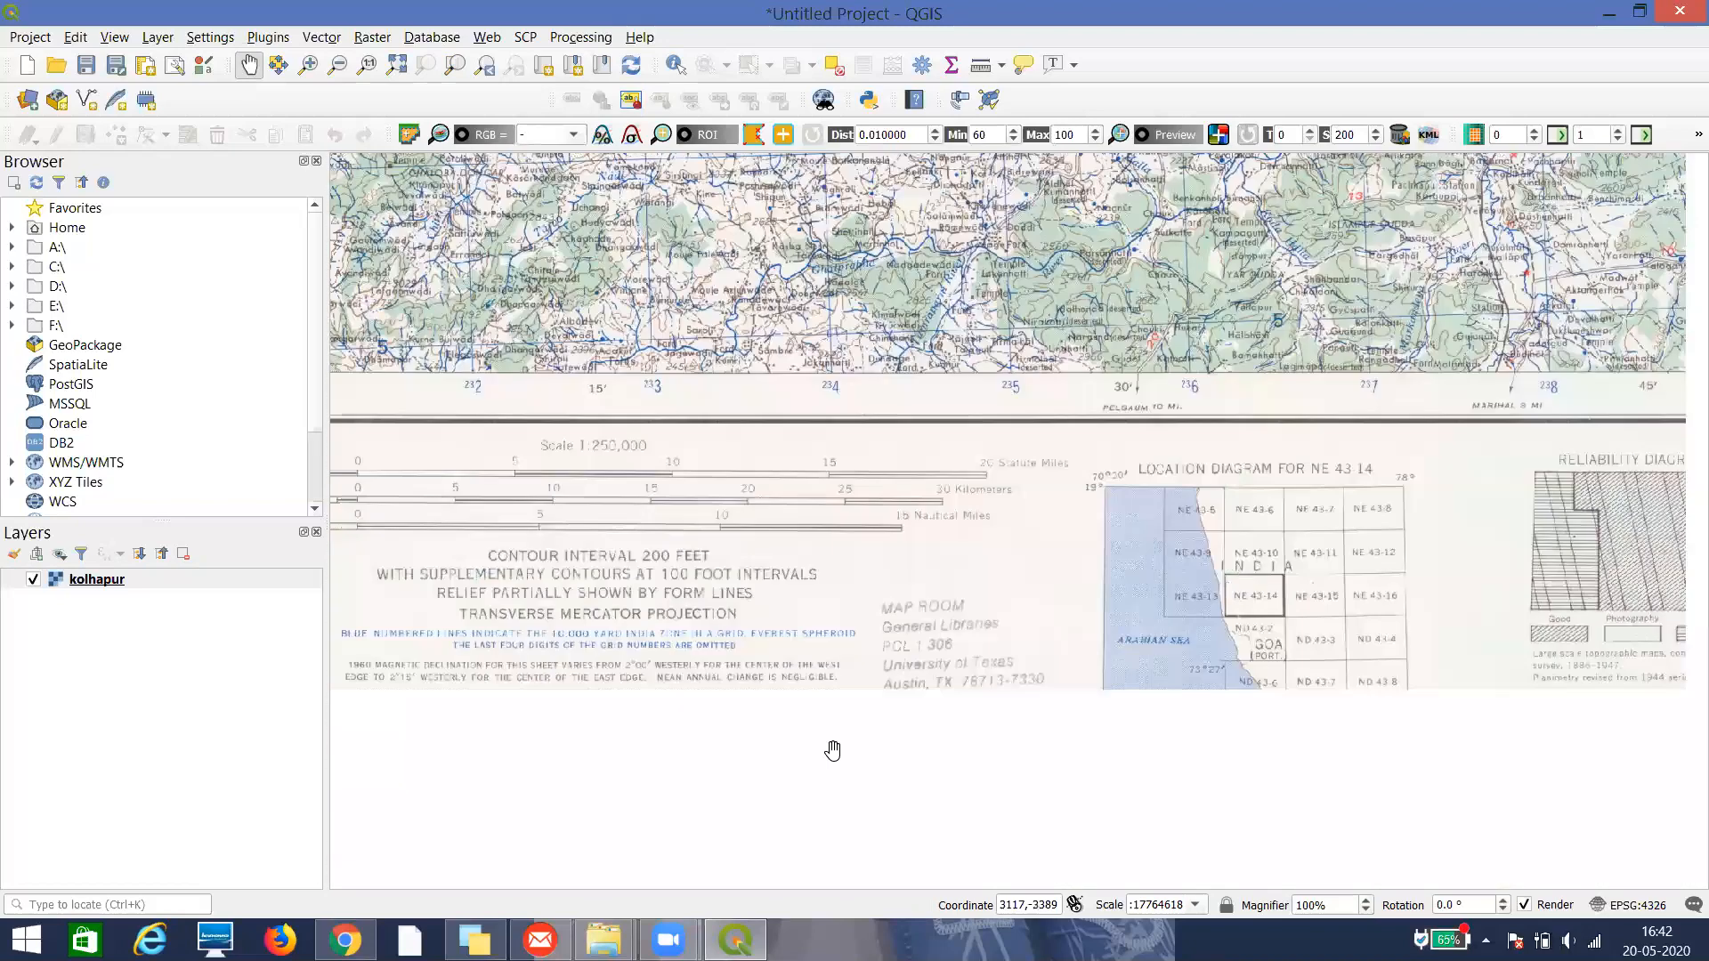
left_click_drag(1057, 652, 1053, 561)
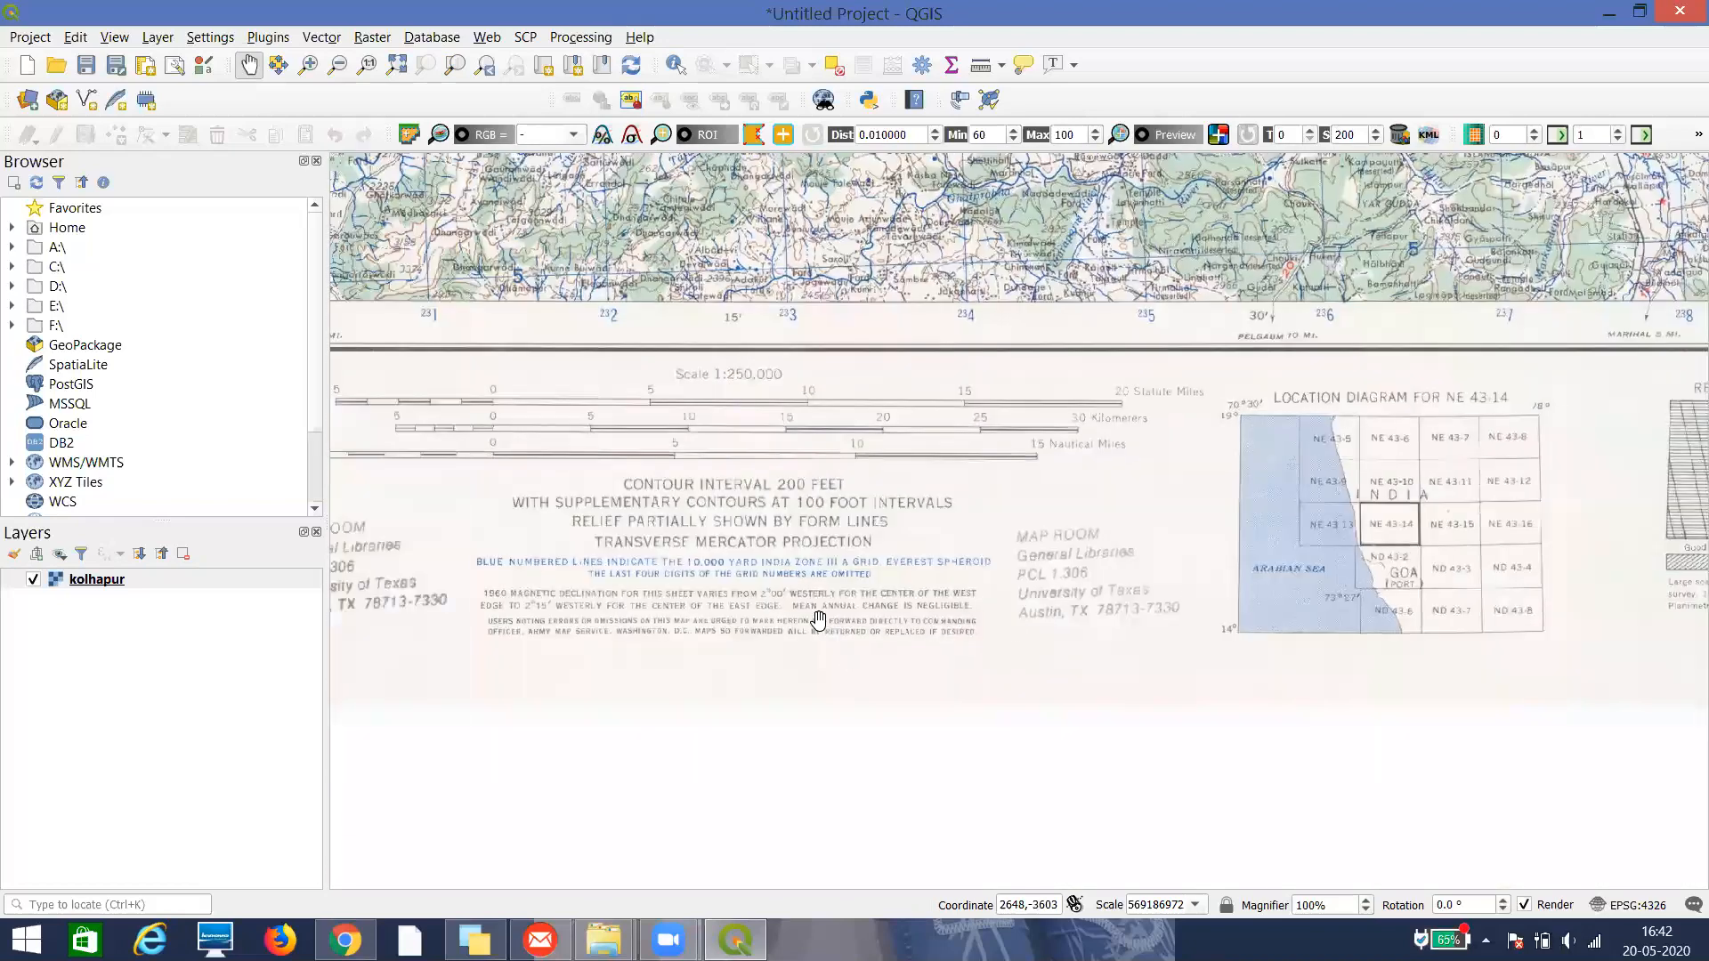
left_click_drag(792, 619, 1278, 592)
left_click_drag(827, 578, 1105, 591)
left_click_drag(813, 607, 975, 630)
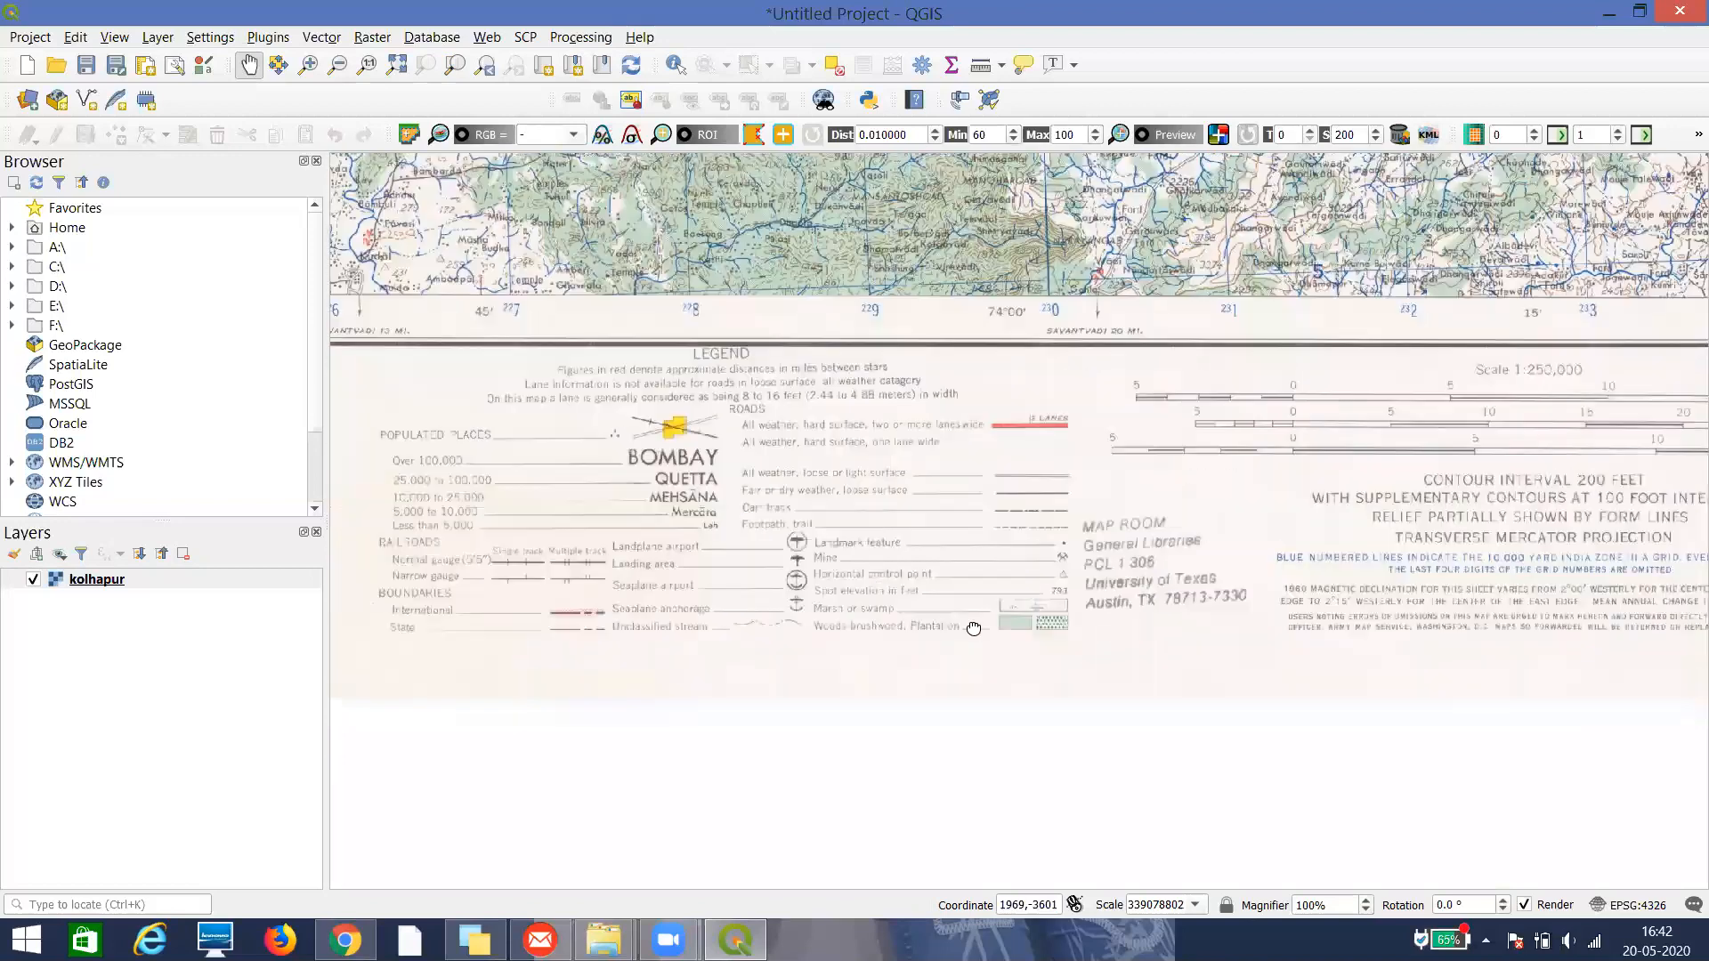
left_click_drag(756, 632, 824, 638)
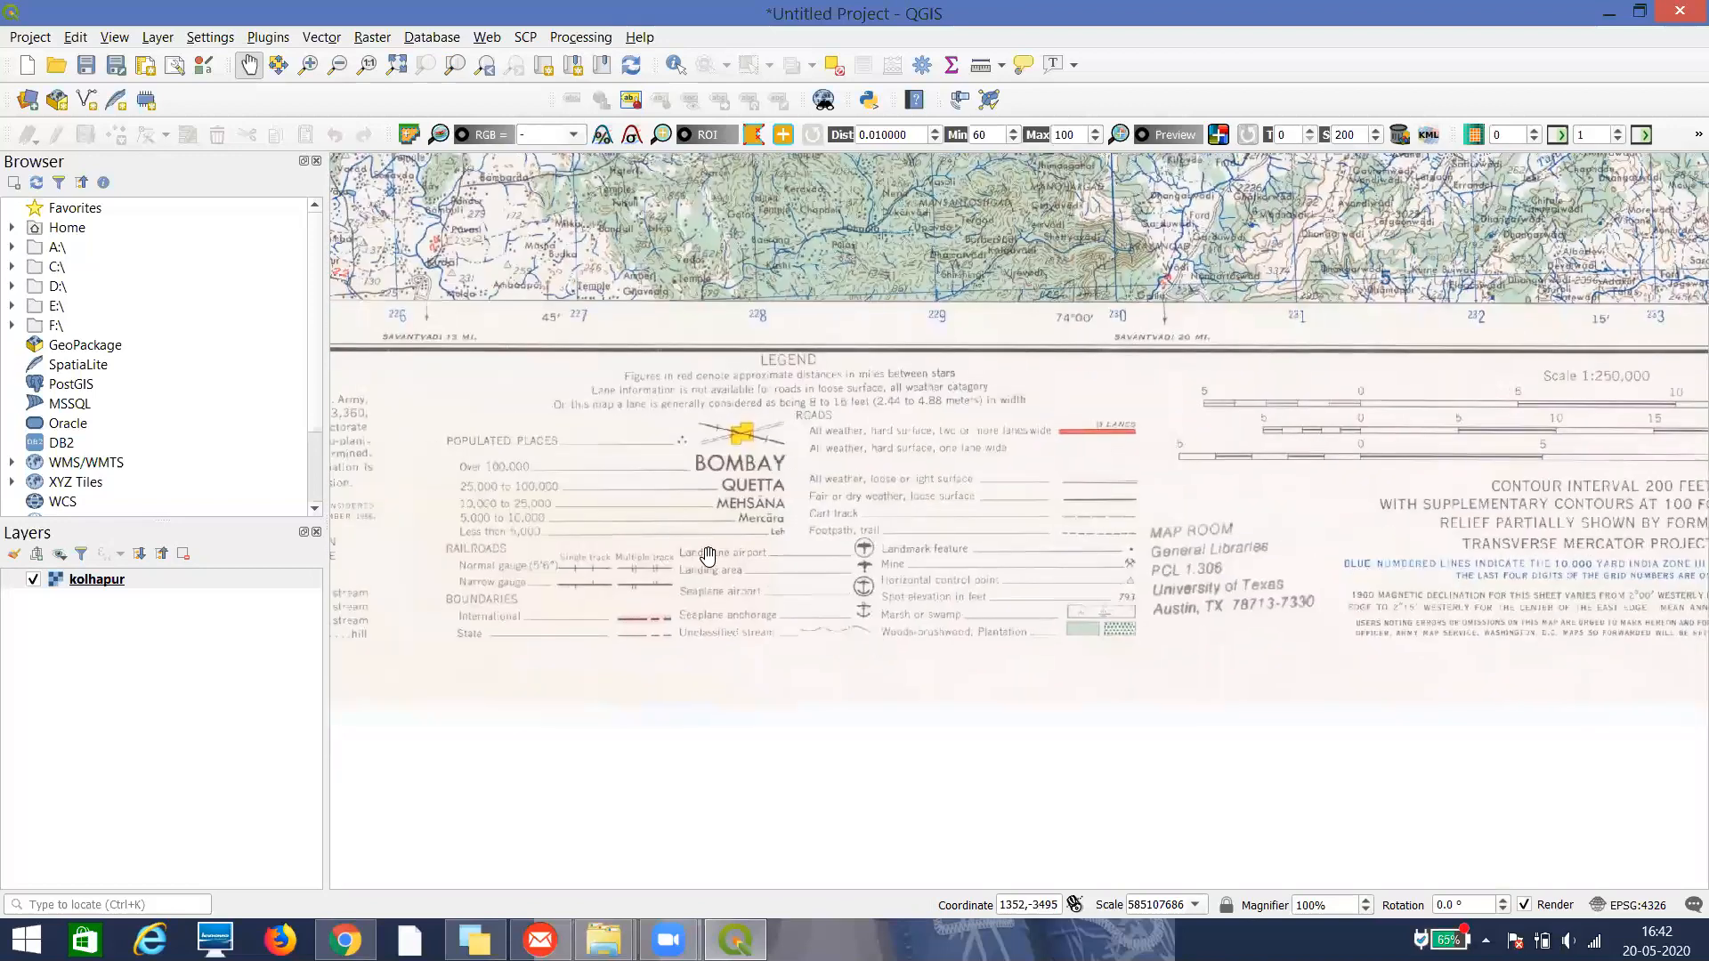
left_click_drag(643, 617, 783, 622)
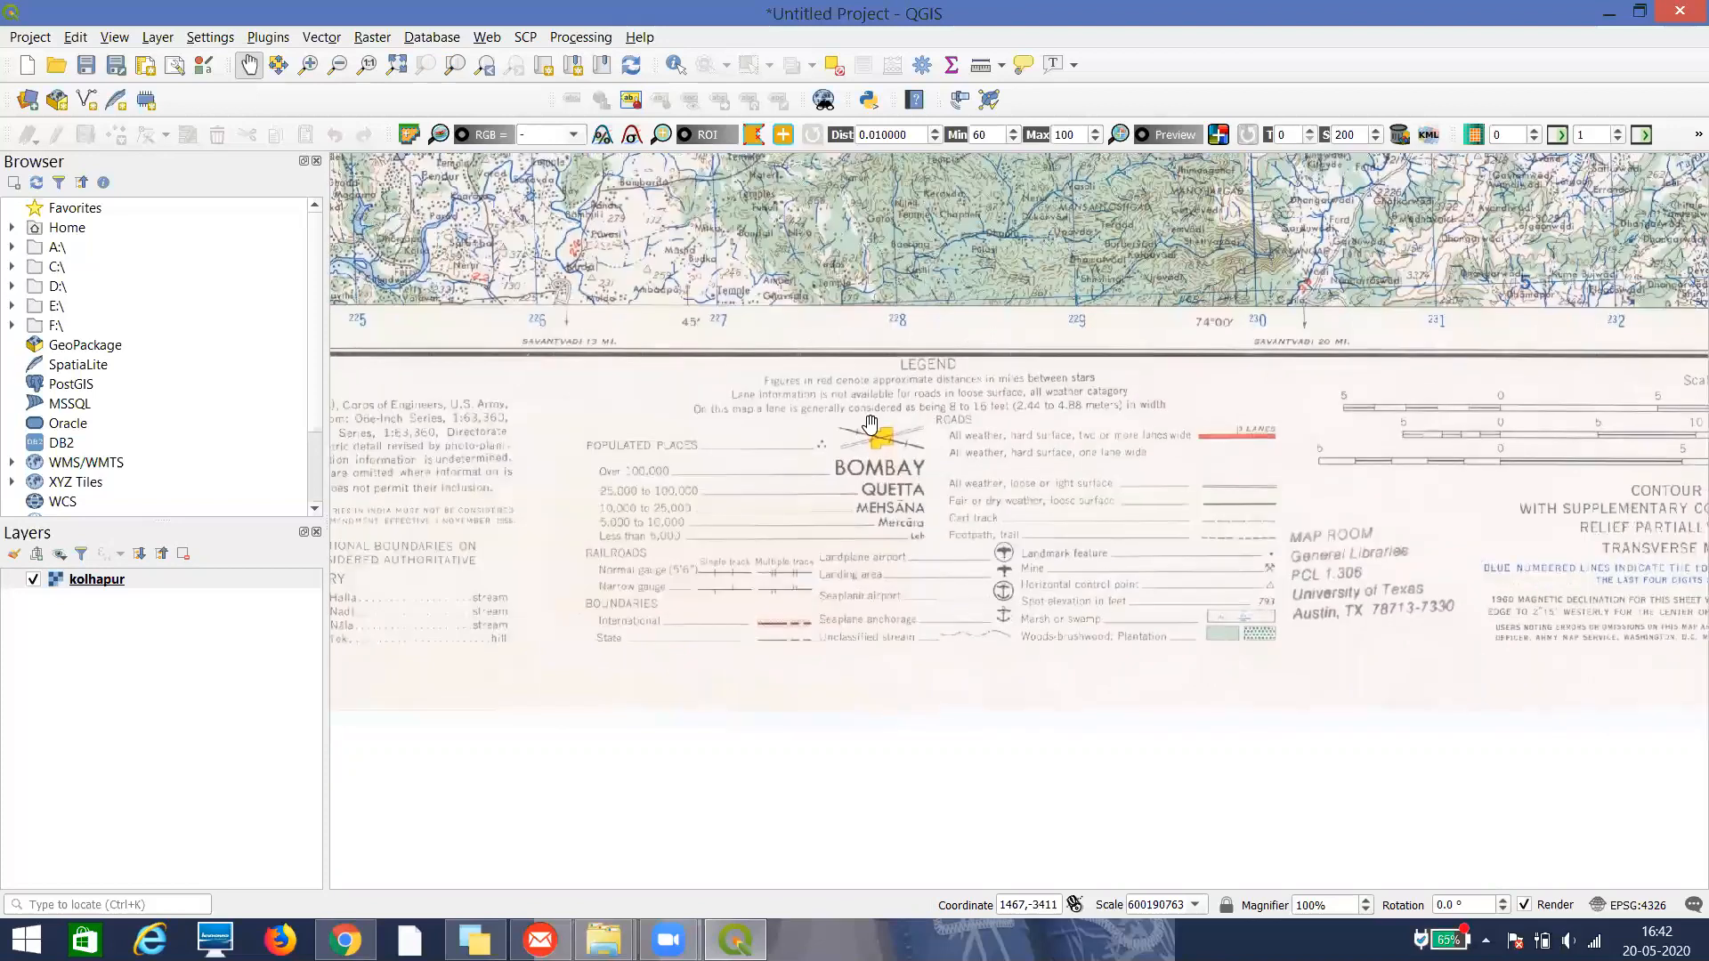
Examine the kolhapur map's scale bars, projection notes and location diagram, and return to an overview of the sheet
left_click_drag(1209, 504, 822, 613)
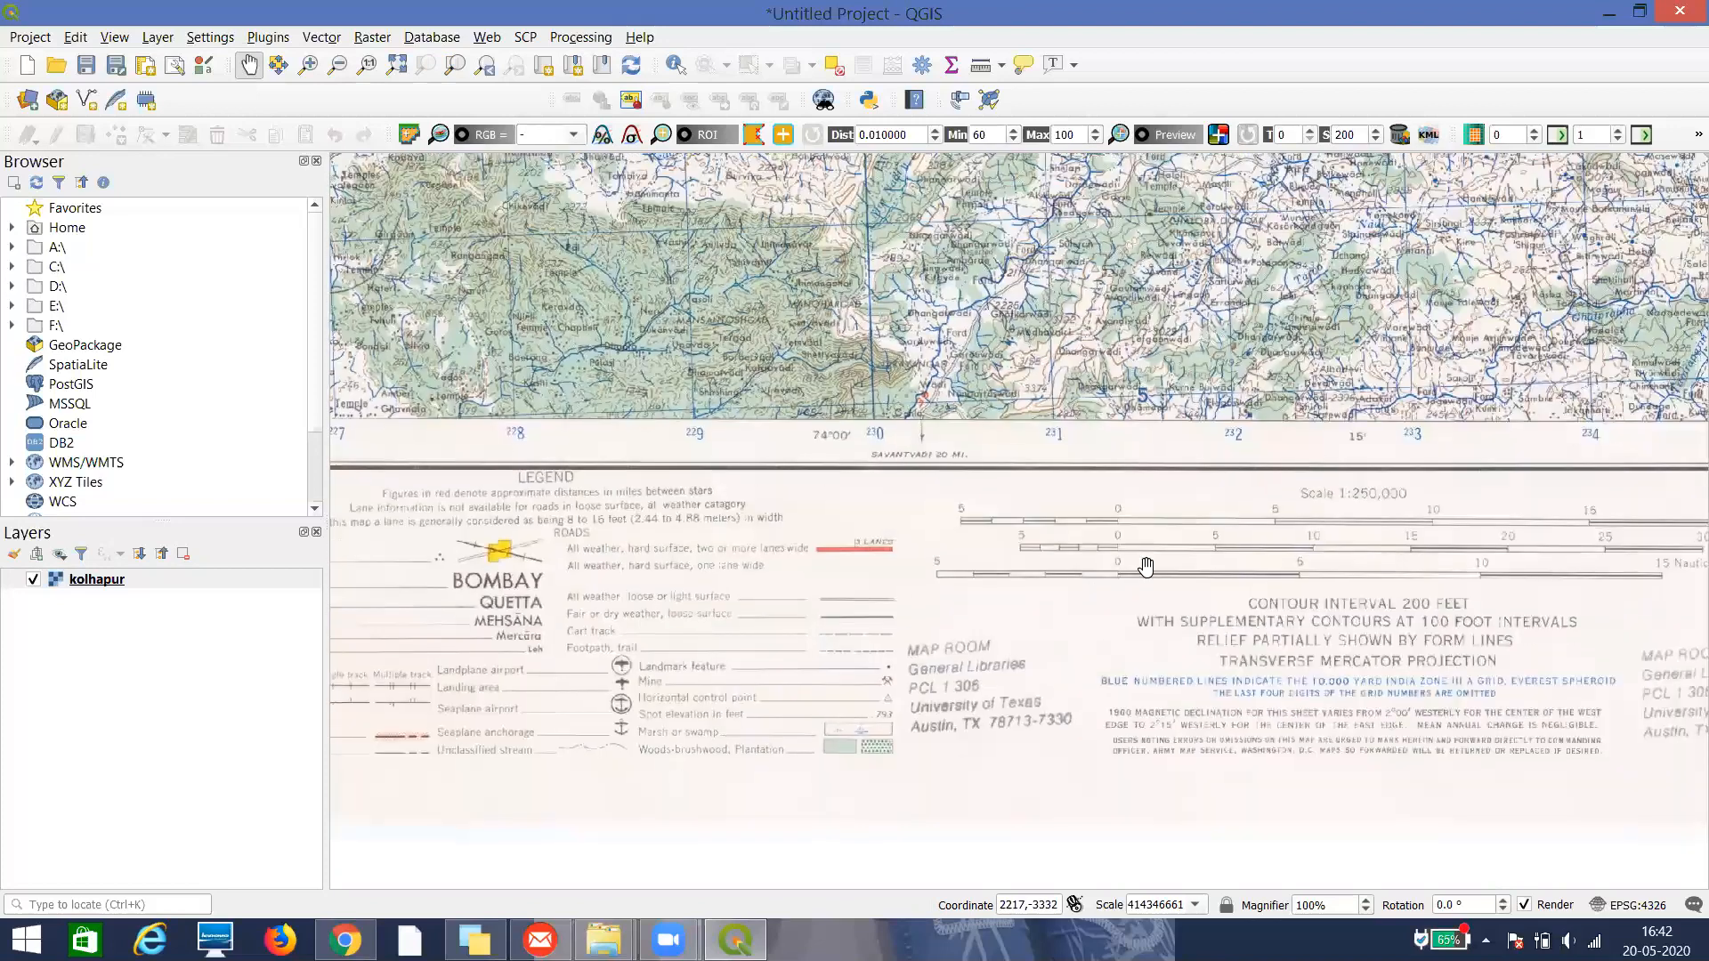
left_click_drag(1145, 568, 979, 500)
left_click_drag(1194, 526, 992, 550)
left_click_drag(1312, 600, 956, 646)
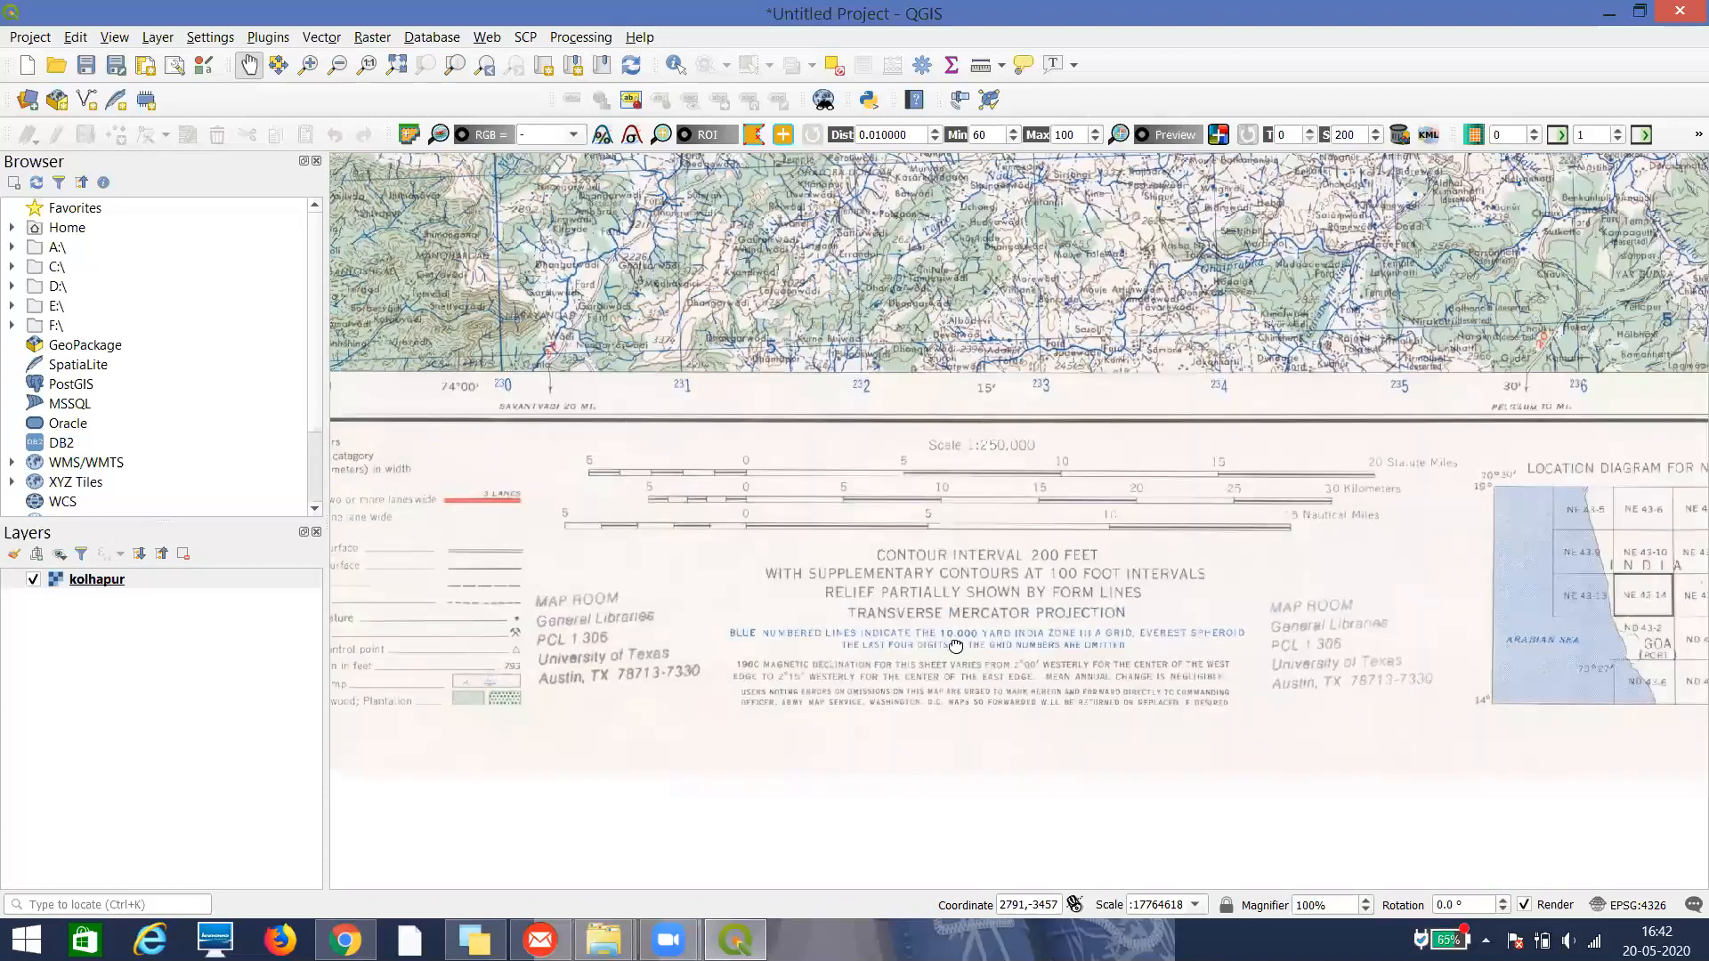
left_click_drag(1317, 638, 1242, 555)
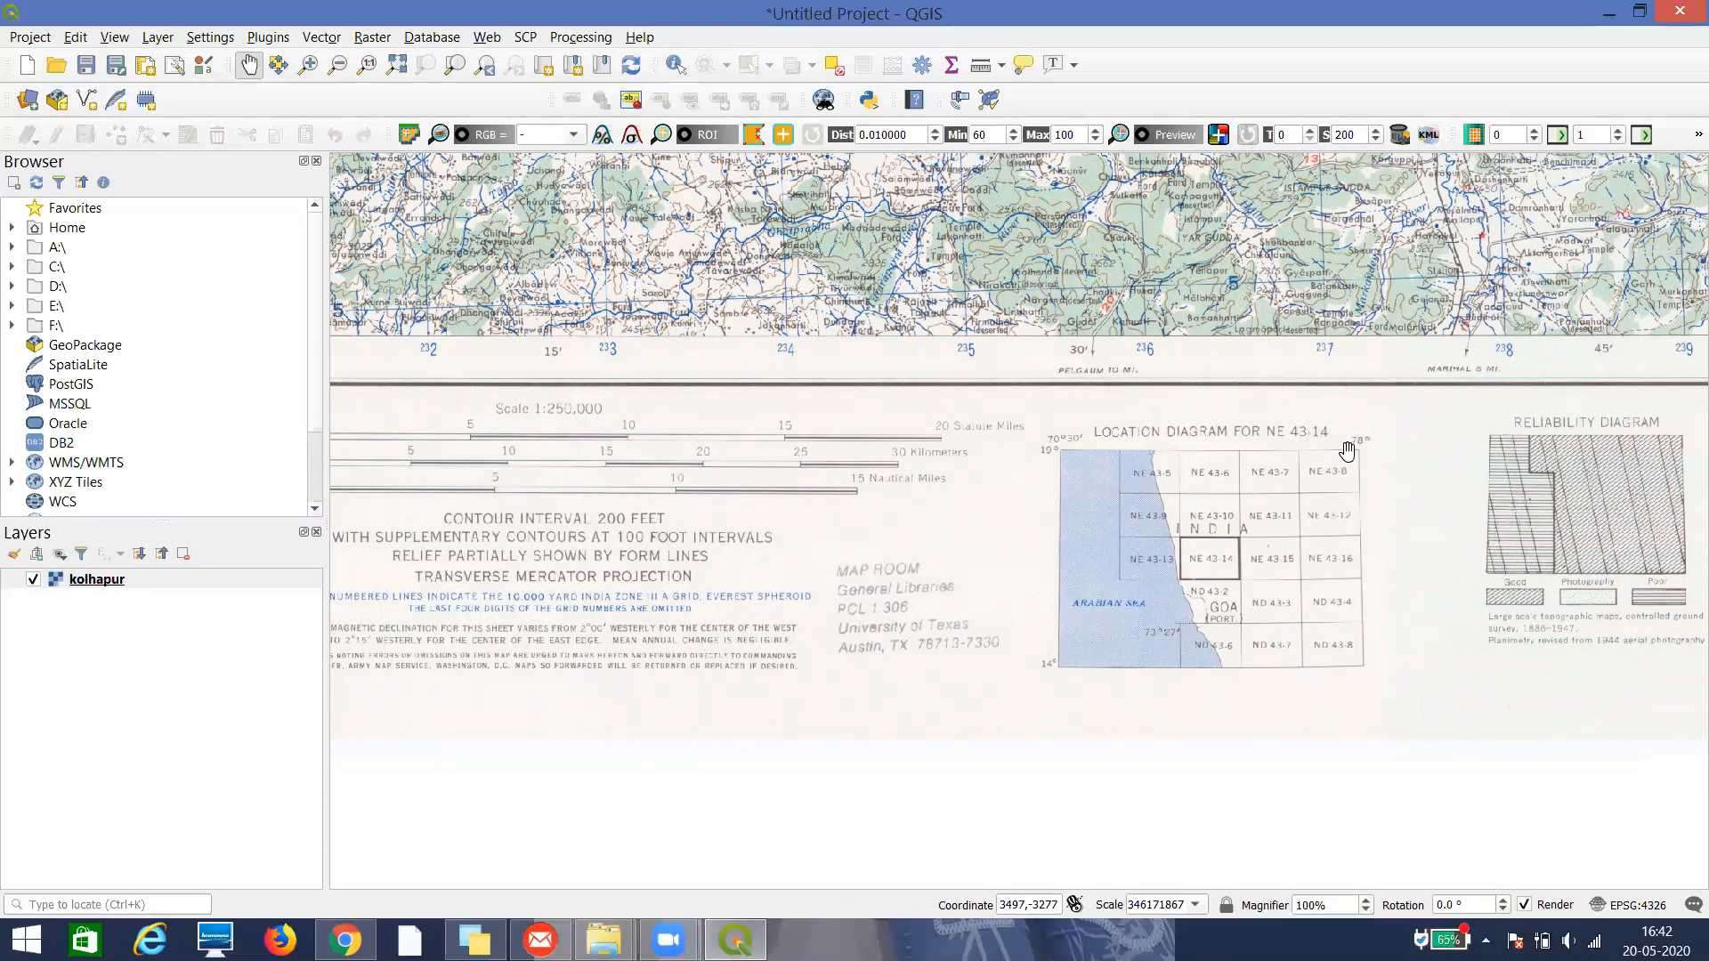
left_click_drag(1173, 457, 1263, 791)
scroll(1353, 534, "down", 3)
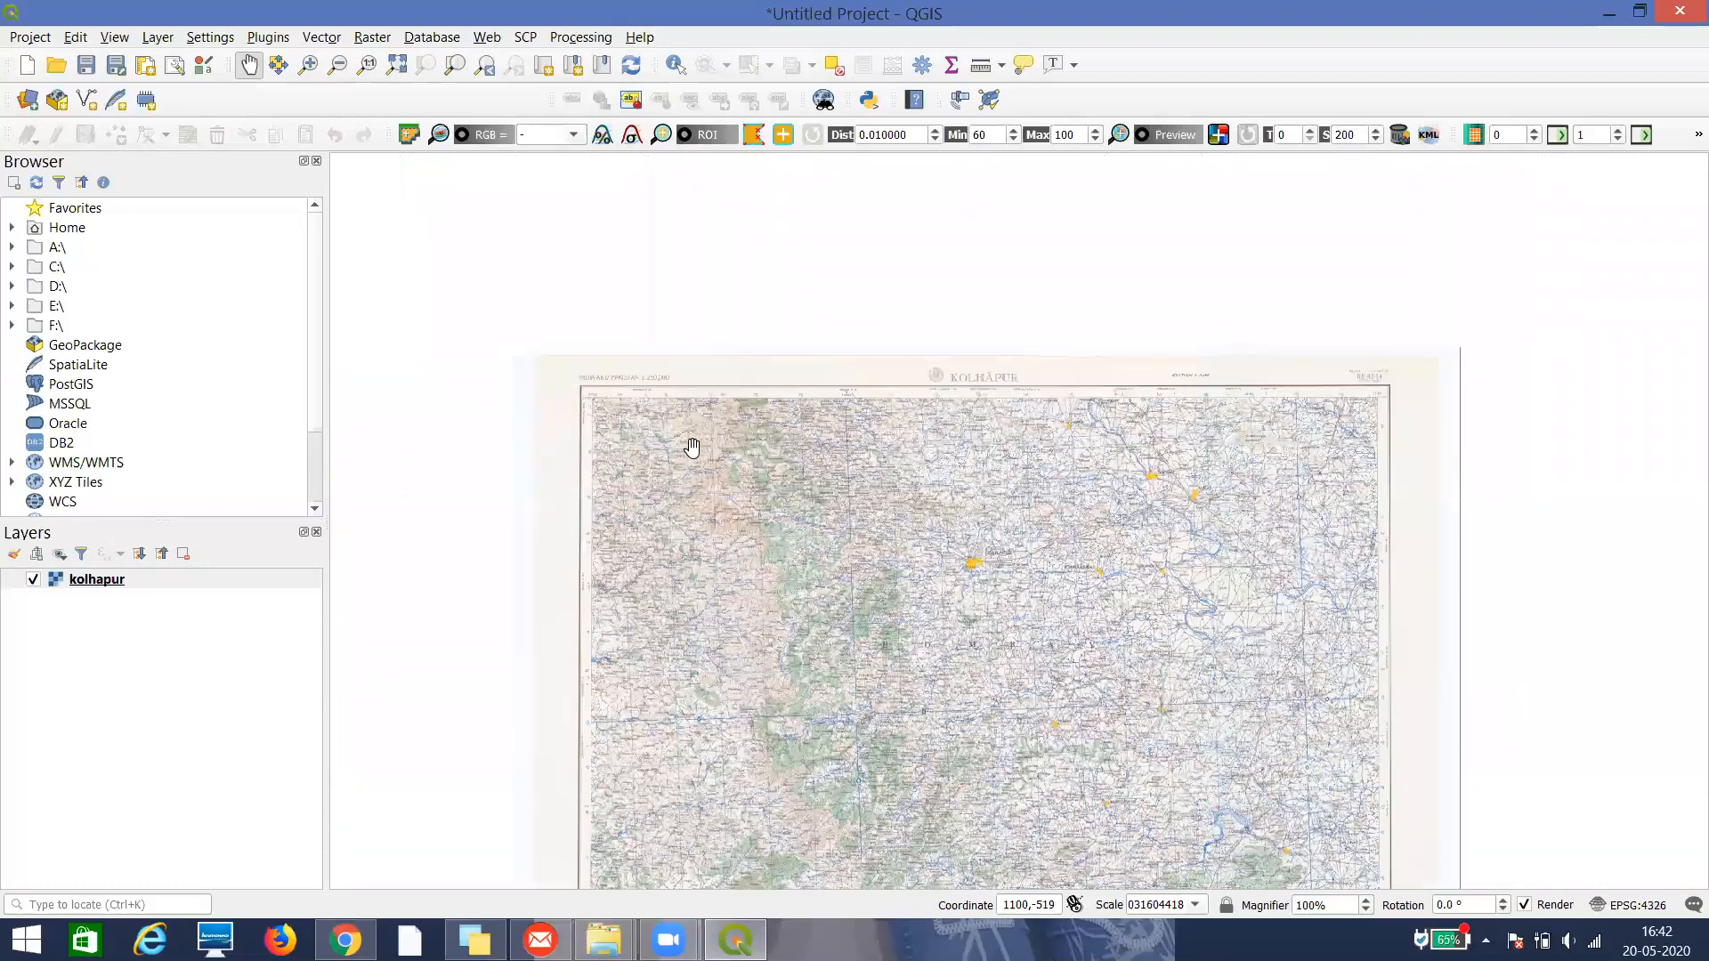
Examine the kolhapur map's upper margin, including the series title, sheet name, edition and sheet reference in the northeast corner
scroll(605, 397, "up", 1)
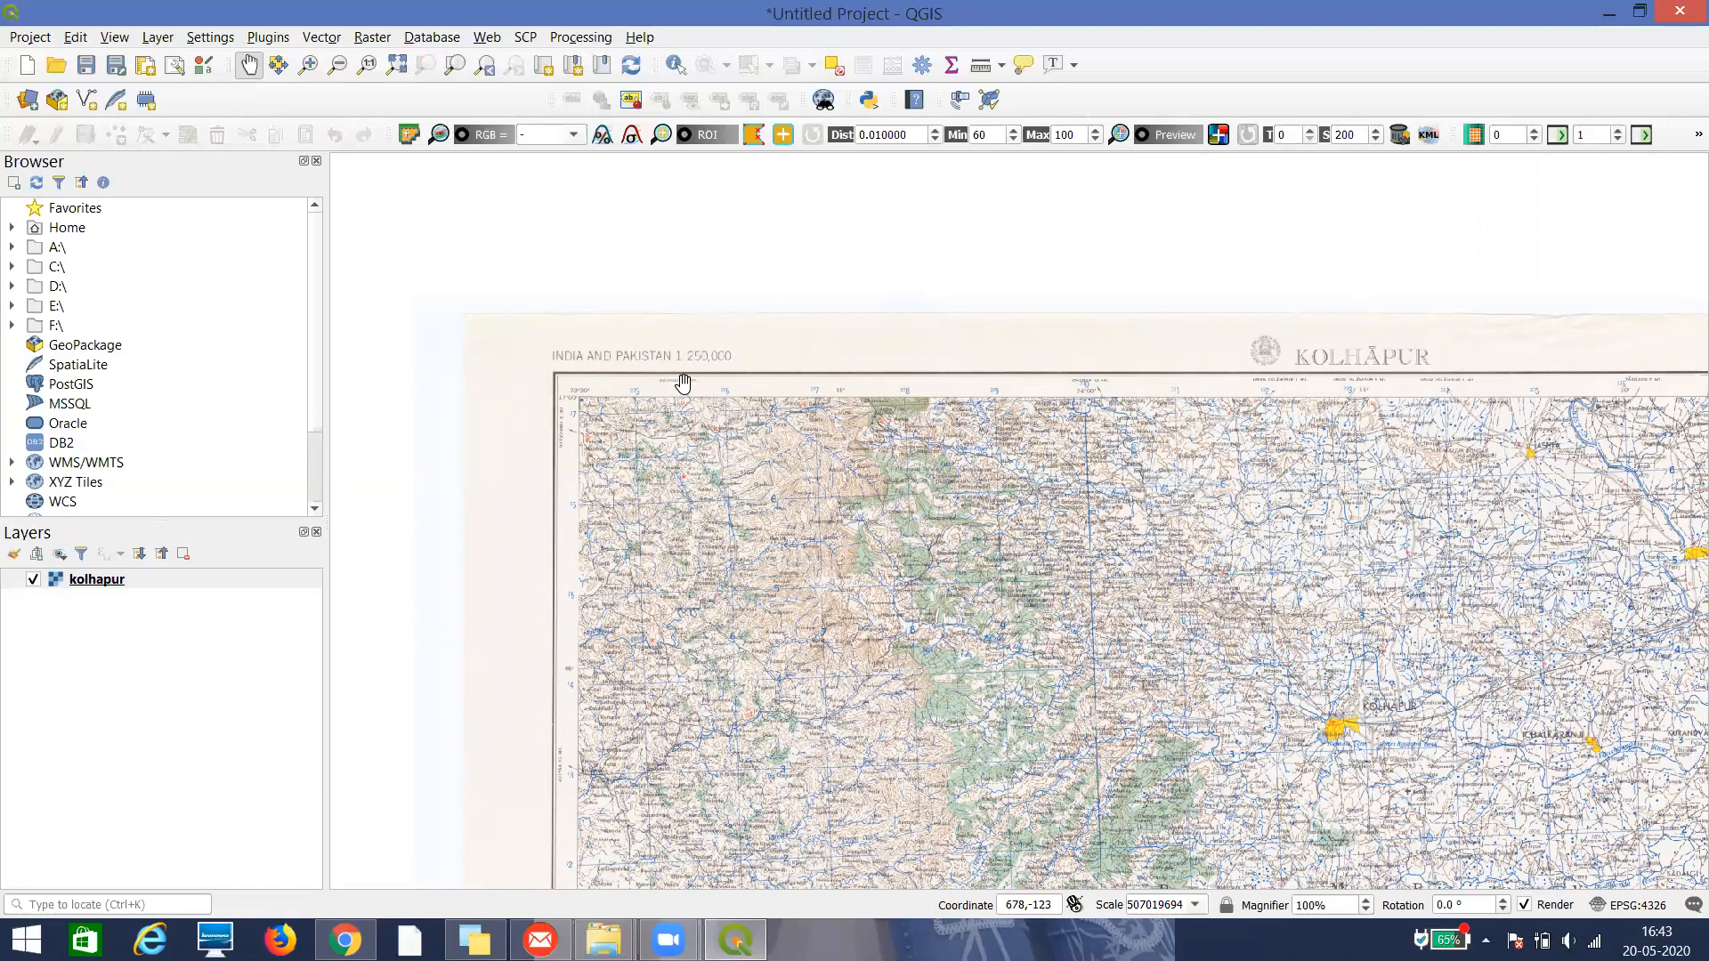
left_click_drag(845, 531, 716, 450)
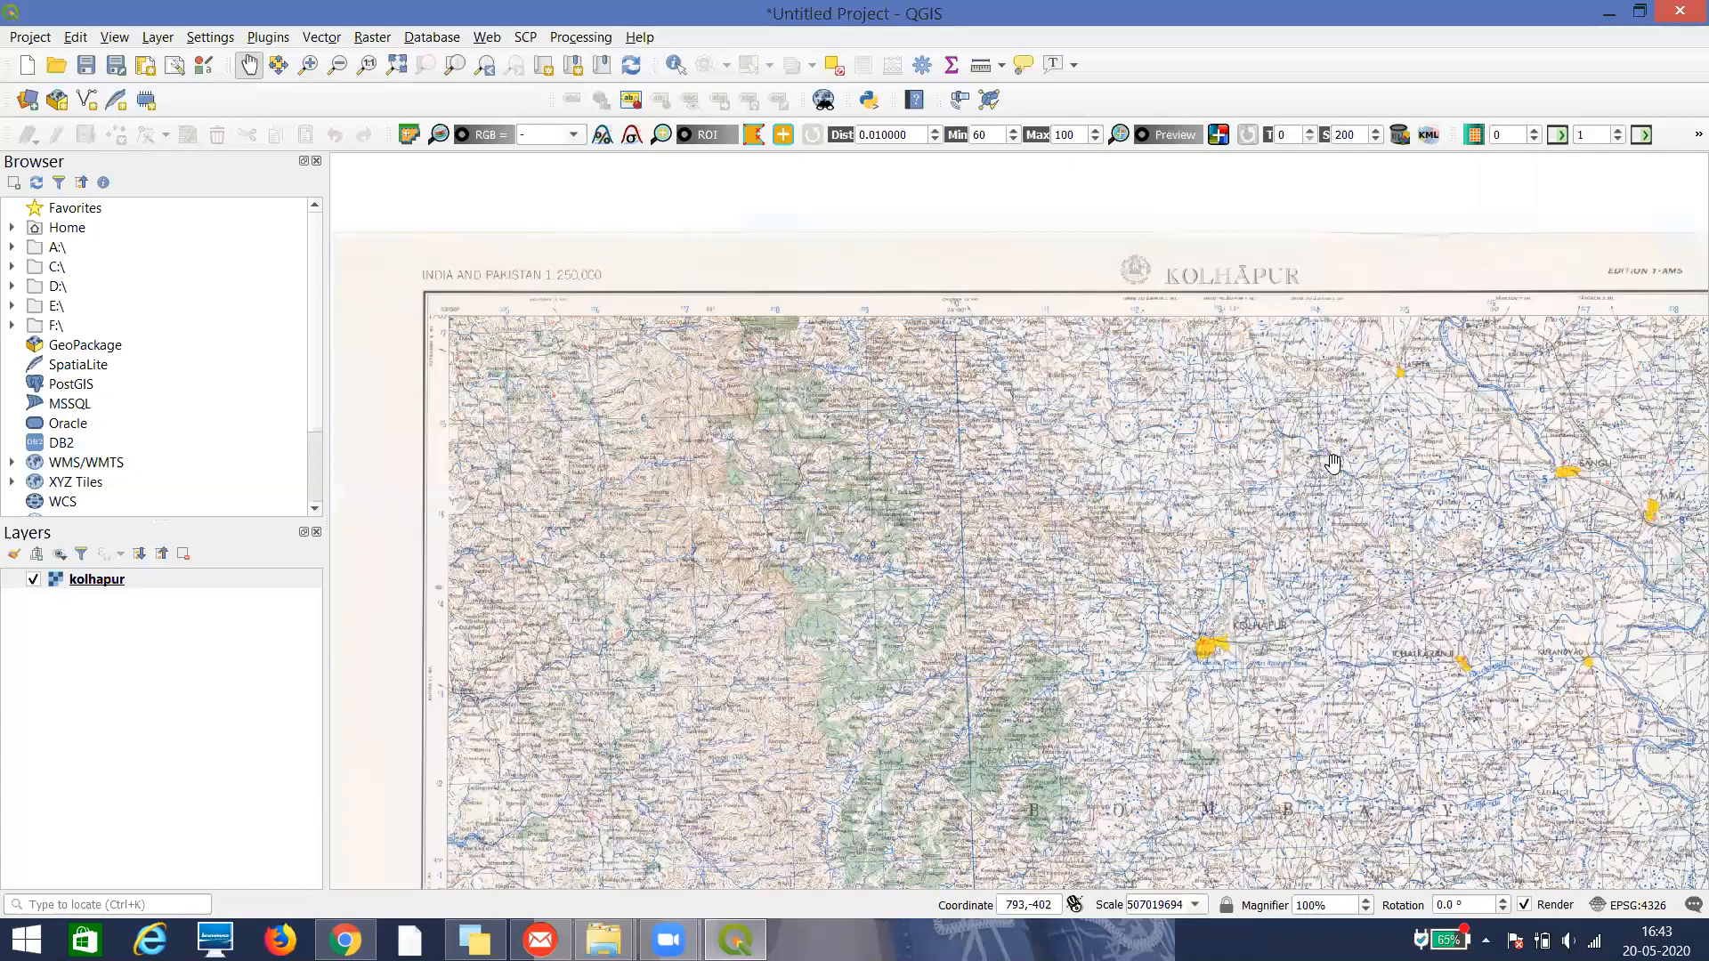
left_click_drag(1443, 408, 944, 494)
left_click_drag(472, 445, 877, 357)
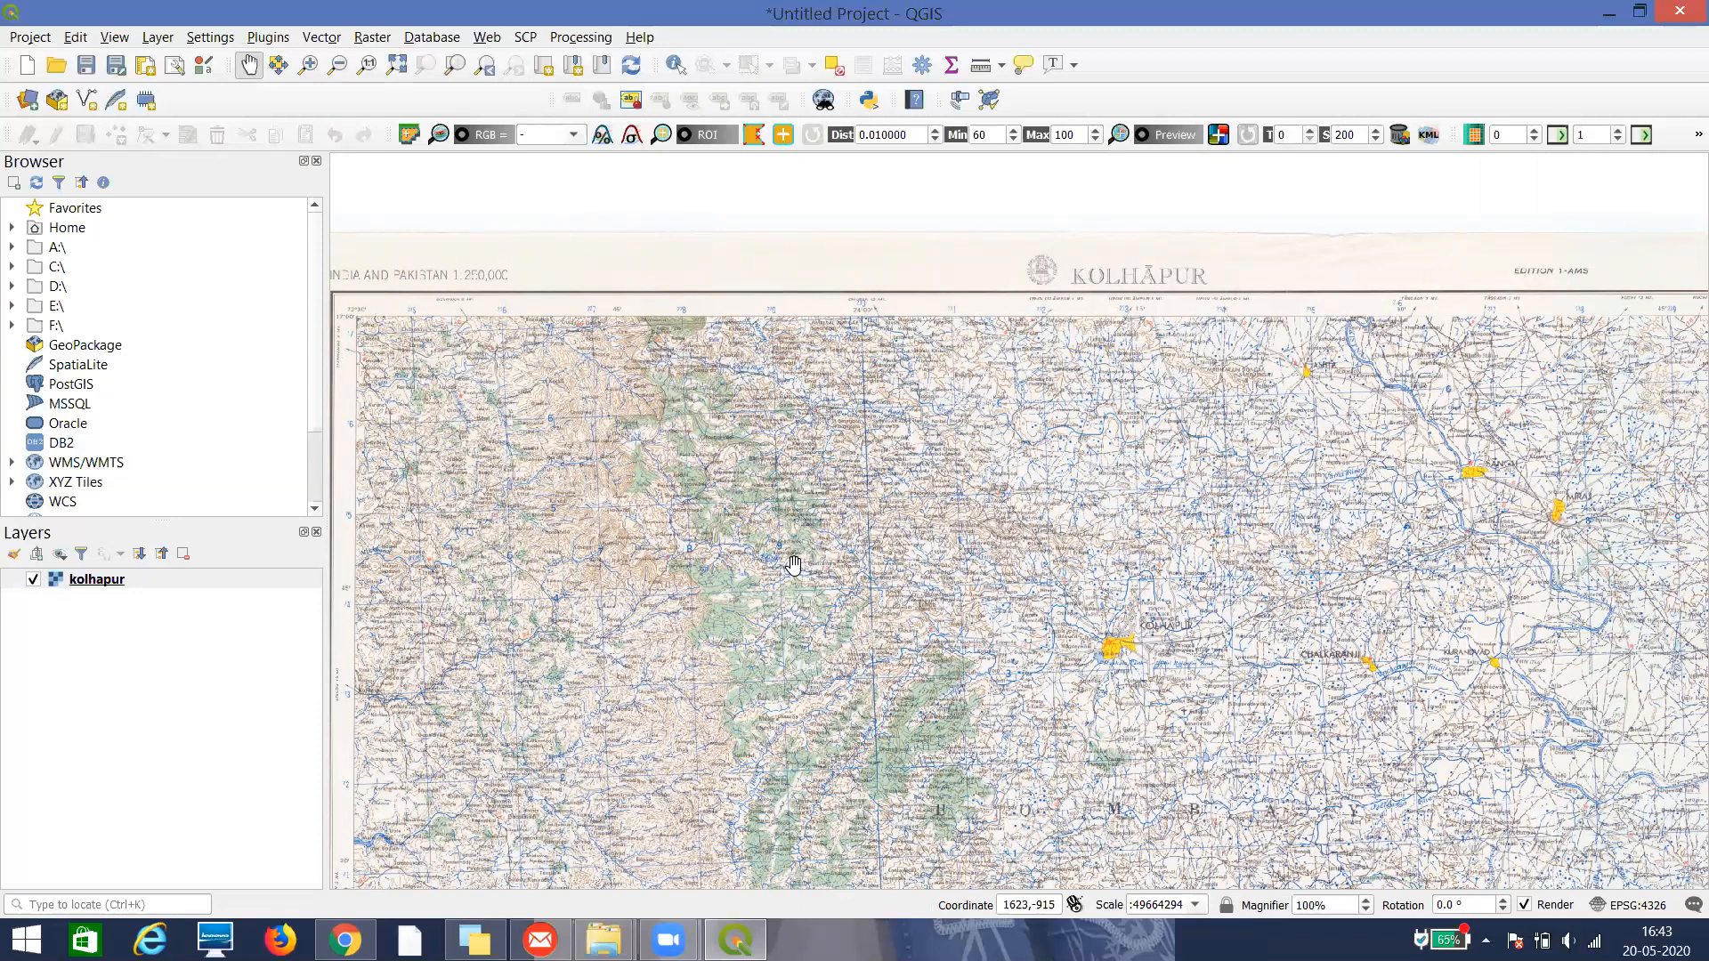
scroll(905, 541, "down", 2)
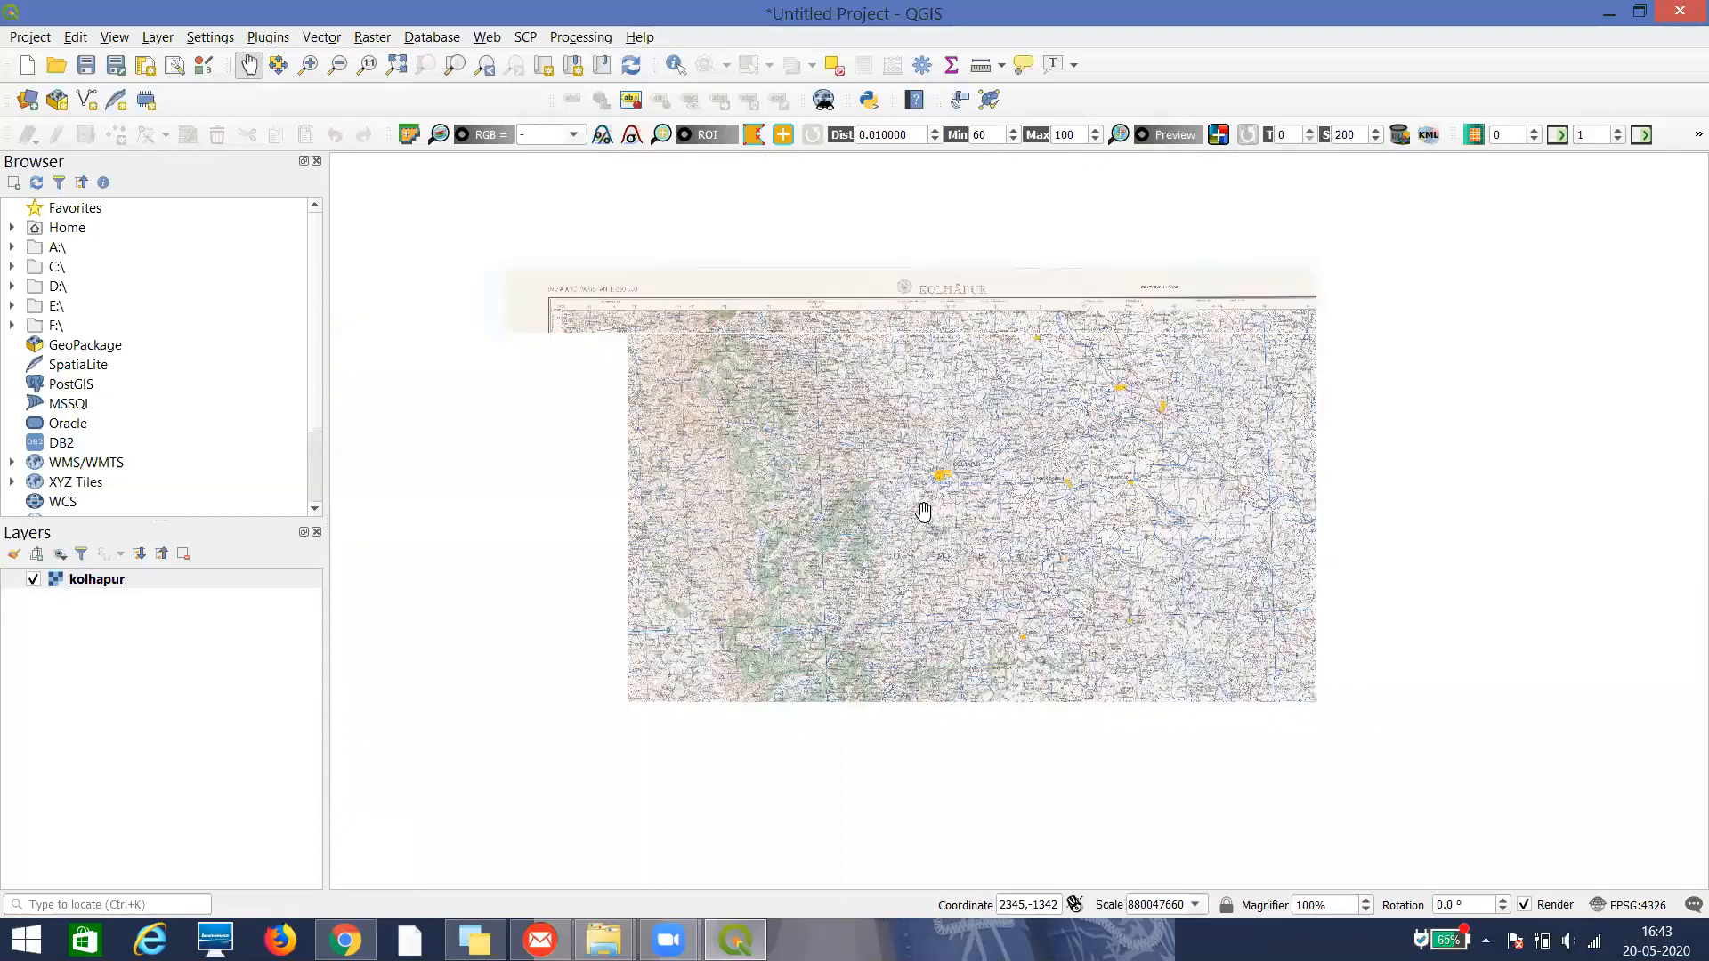
scroll(1380, 293, "up", 2)
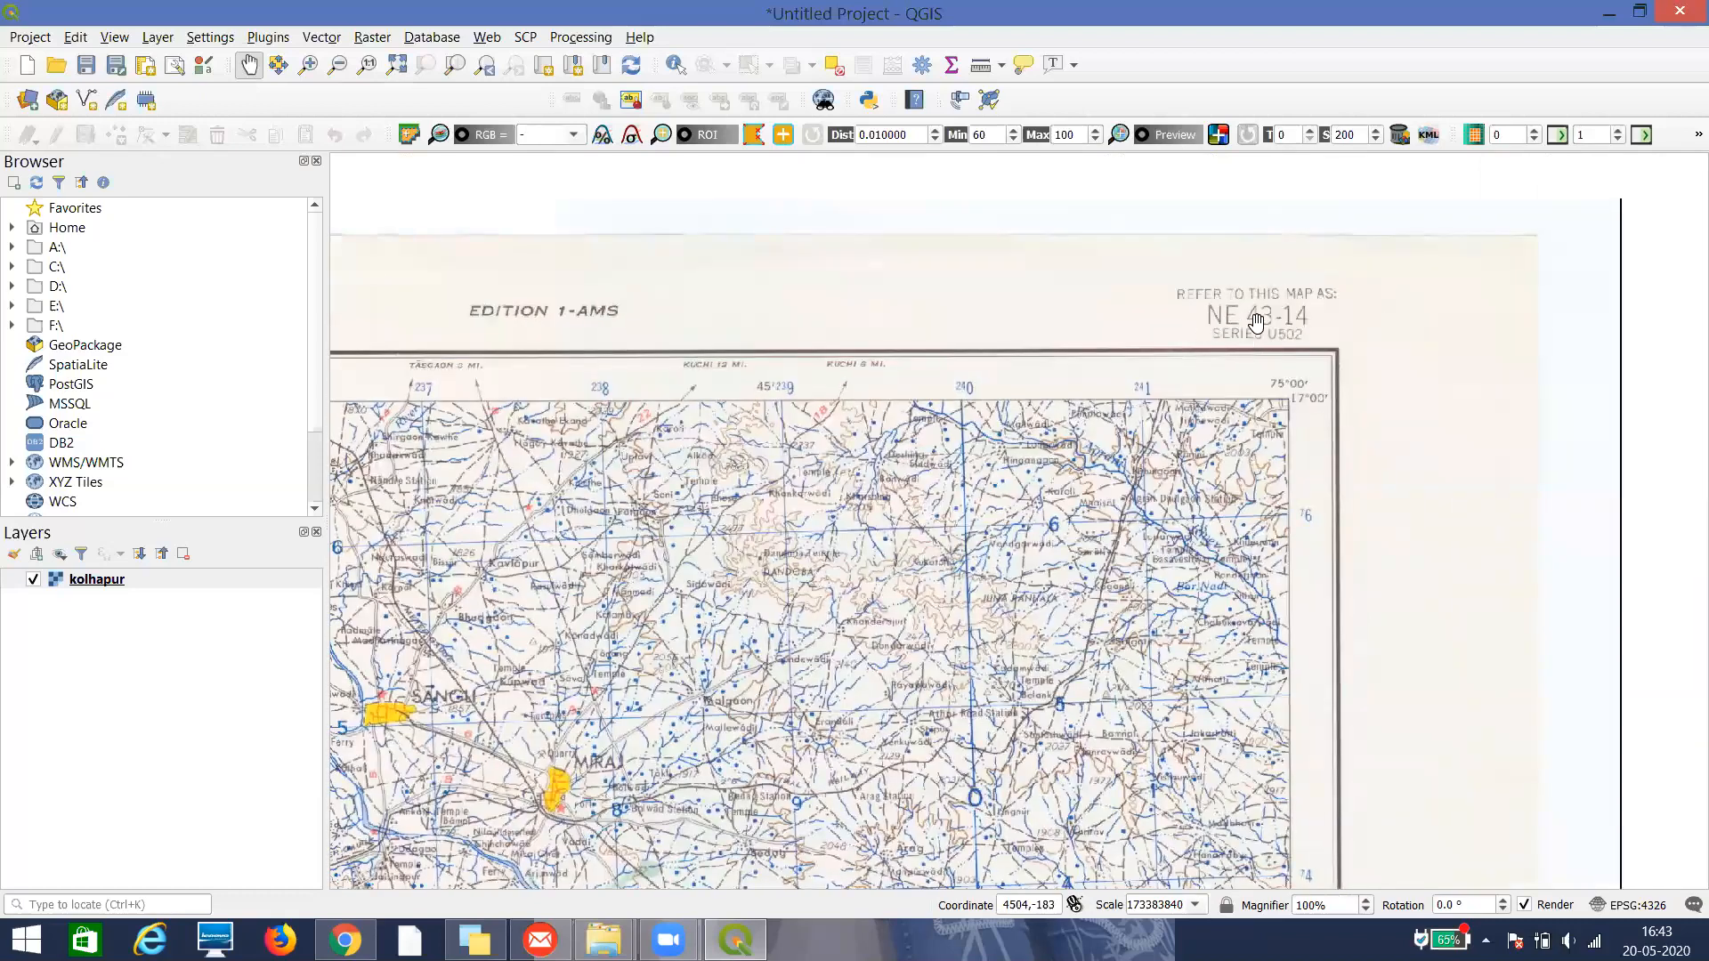
left_click_drag(1195, 607, 1258, 482)
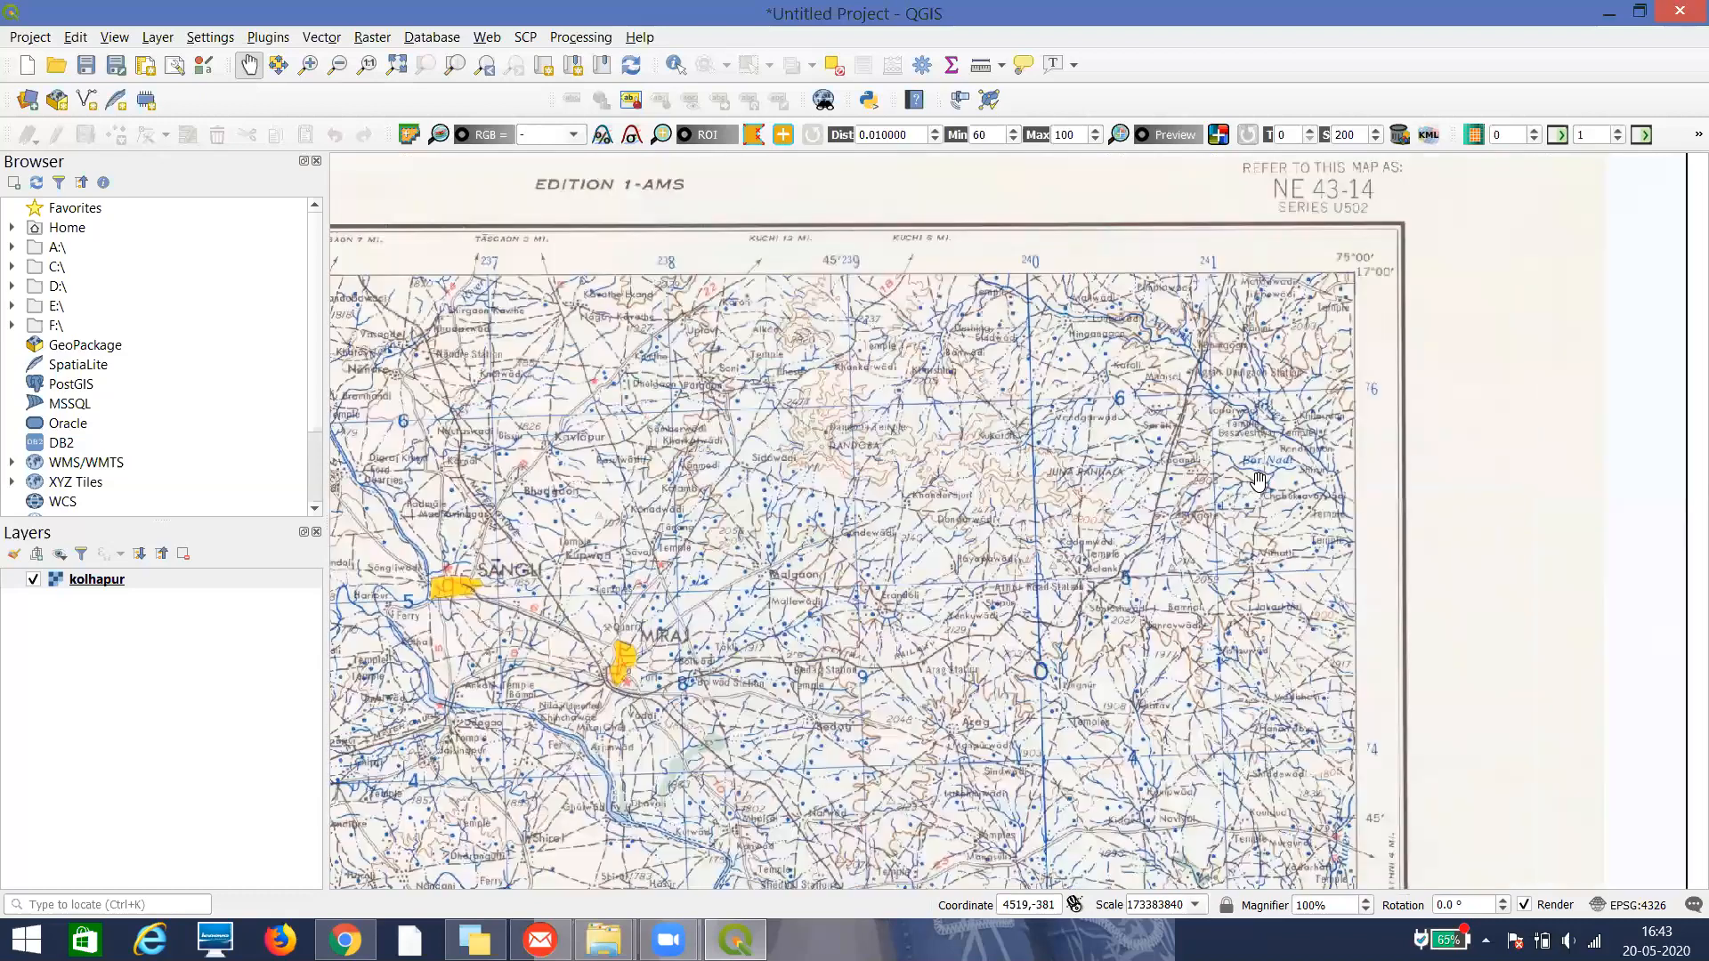
Examine the kolhapur map's eastern and southern areas with their cursor coordinates, dismiss the browser notification, and return to the whole sheet
scroll(1259, 482, "down", 1)
left_click_drag(928, 745, 1118, 418)
scroll(1027, 641, "down", 1)
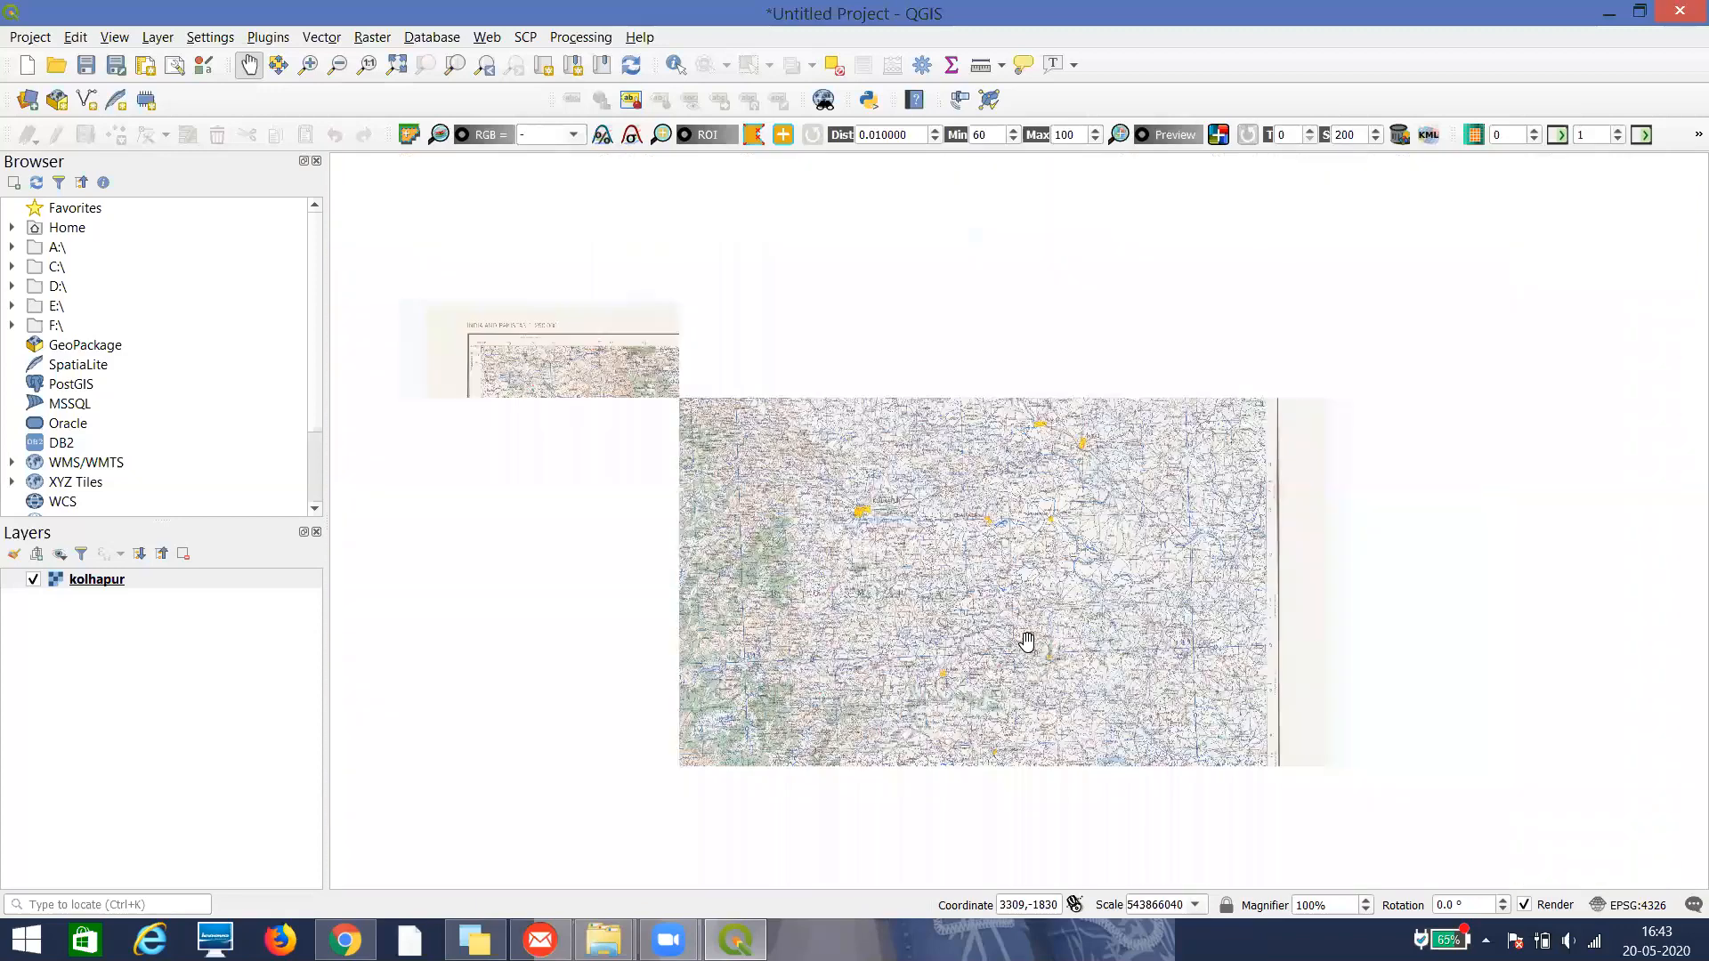
left_click_drag(911, 801, 984, 528)
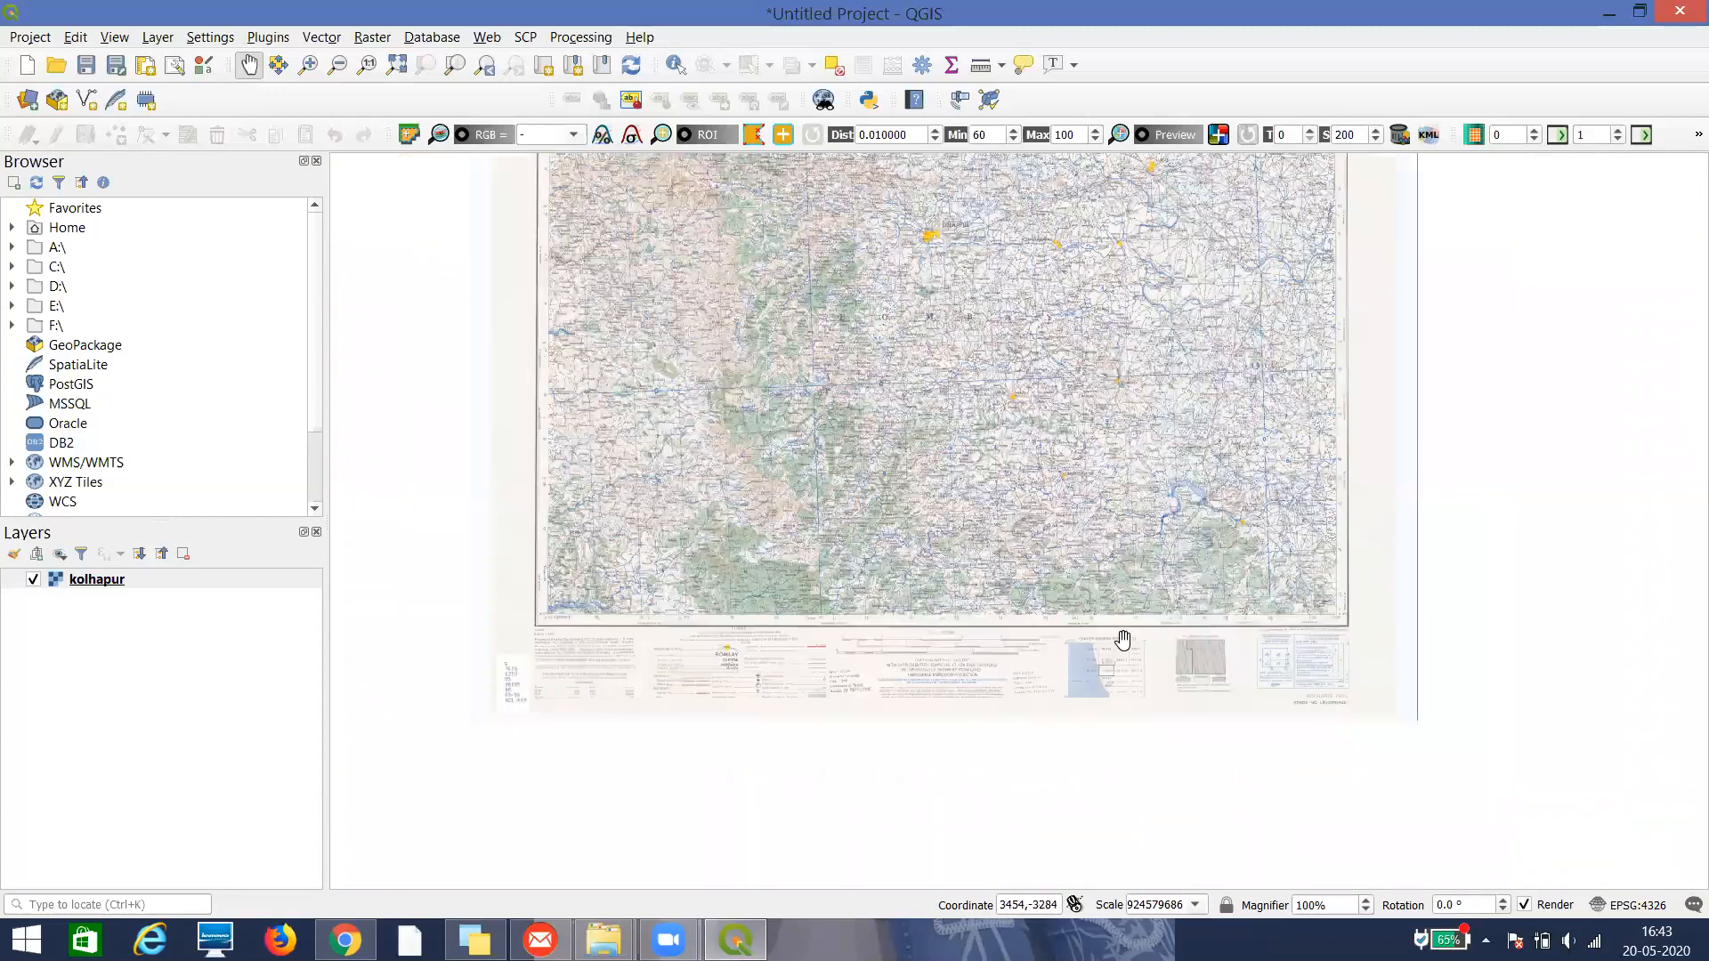
scroll(1125, 638, "up", 1)
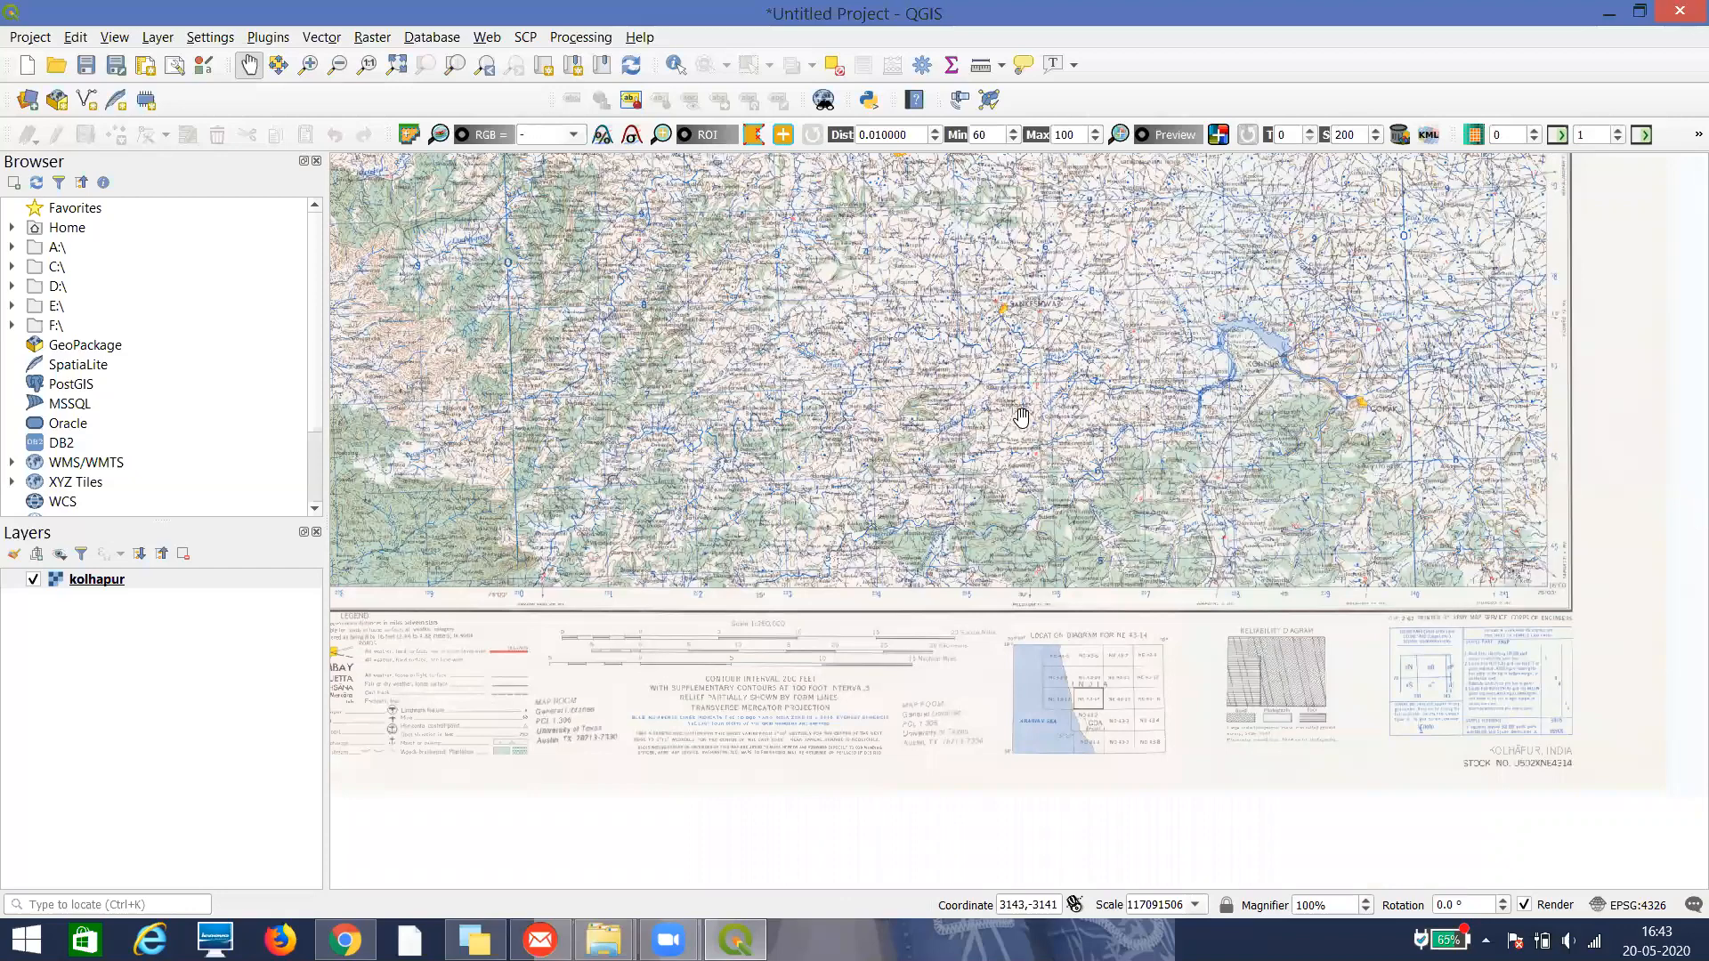
left_click_drag(1021, 418, 1024, 609)
left_click_drag(1058, 353, 1045, 598)
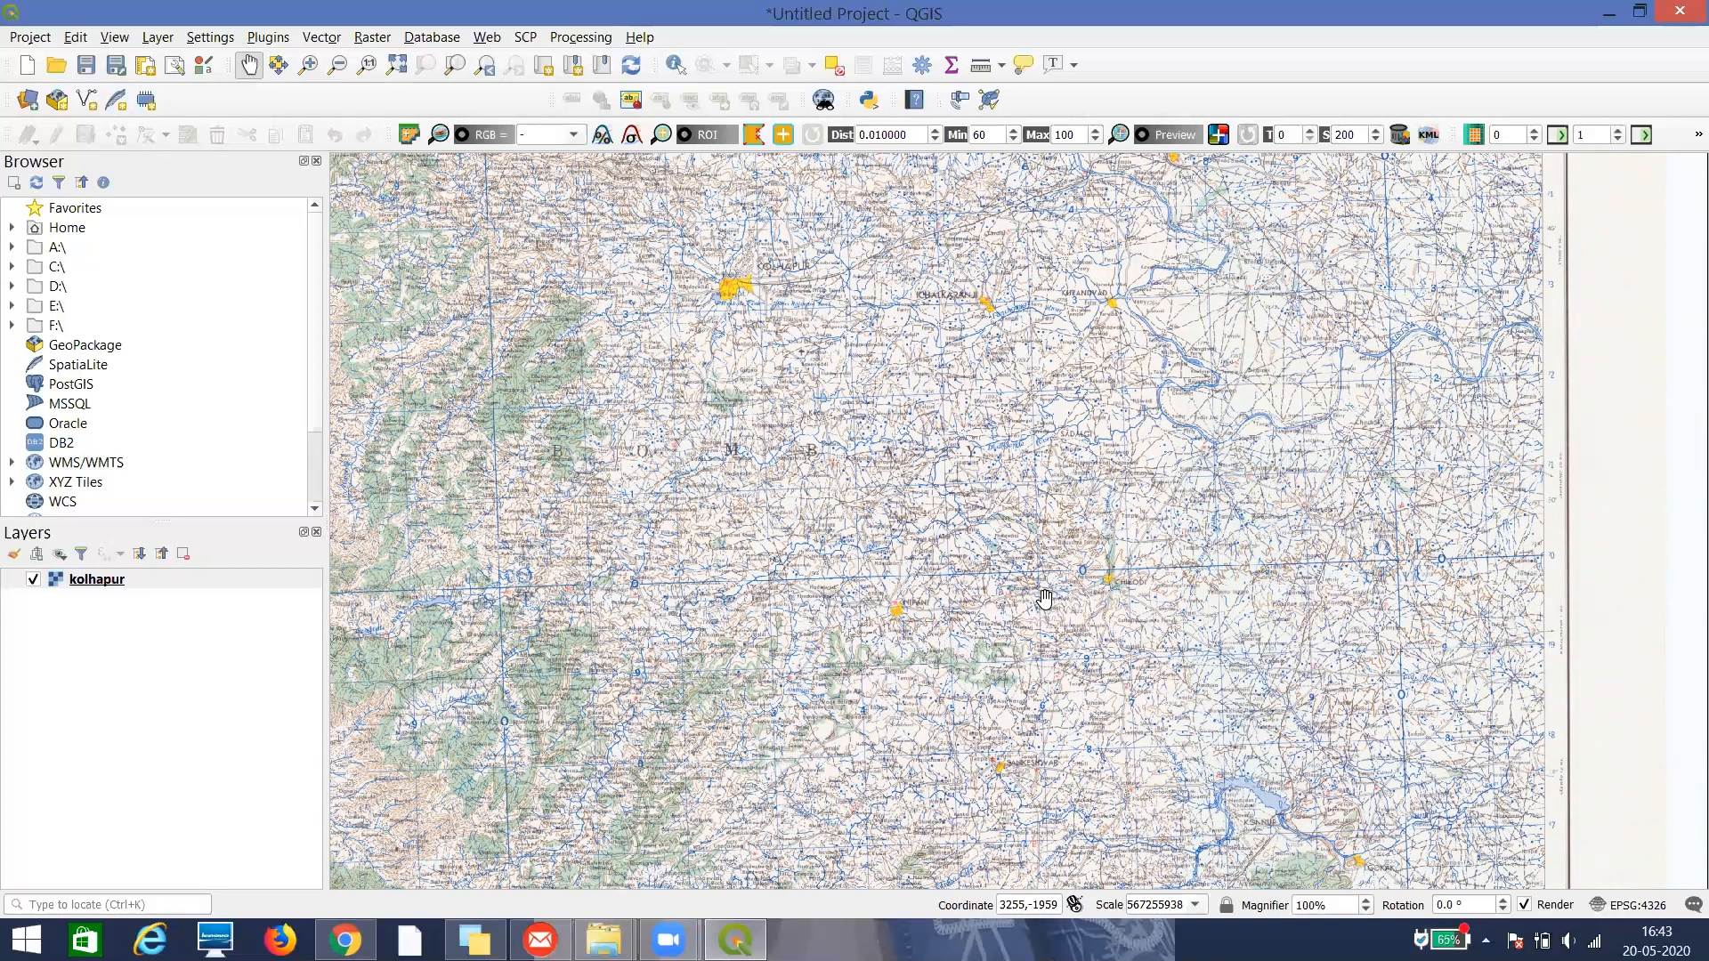
left_click_drag(863, 684, 990, 443)
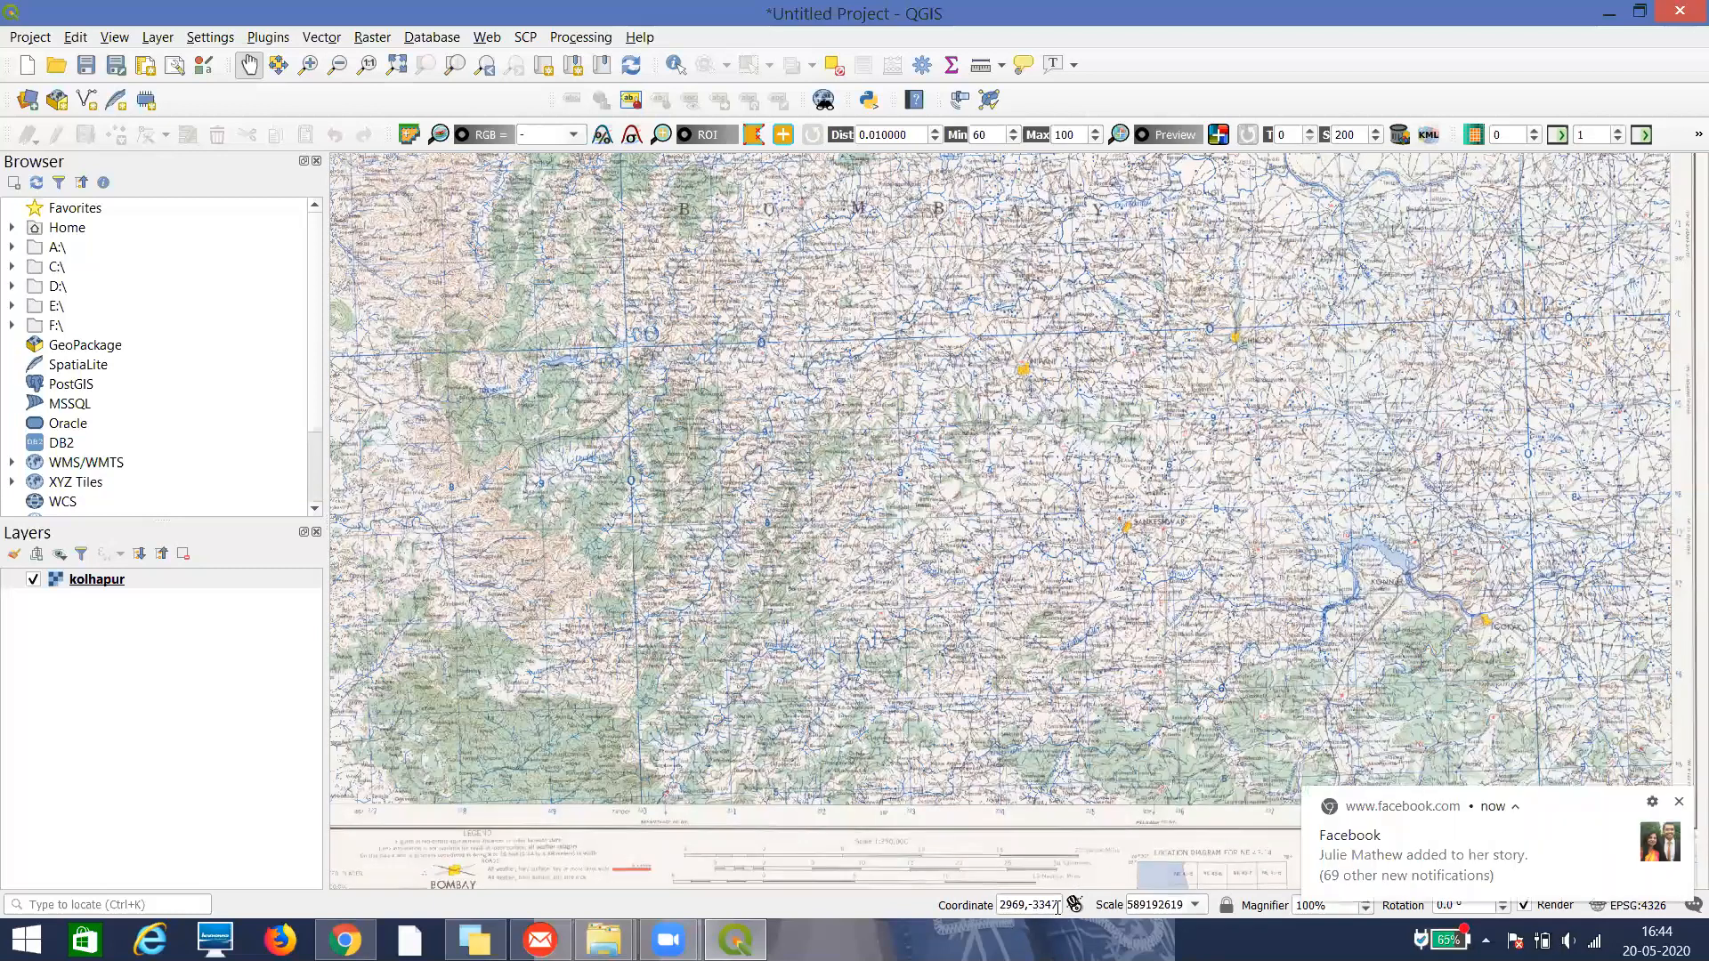
left_click(1681, 804)
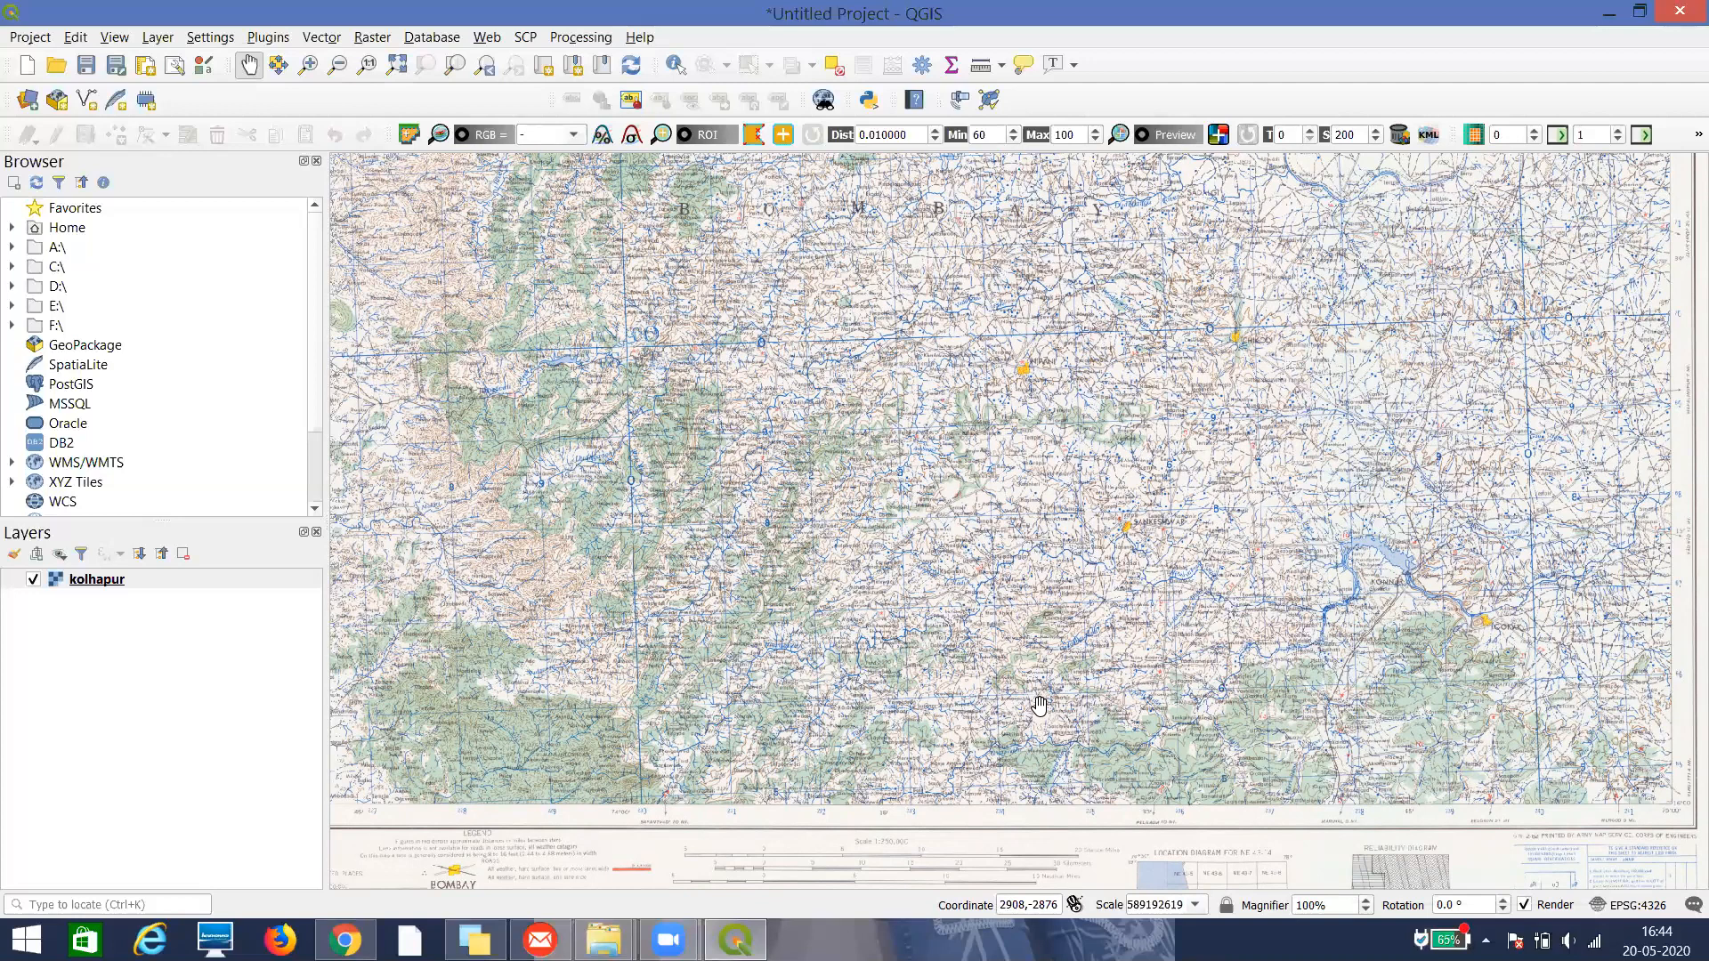
scroll(1017, 614, "down", 3)
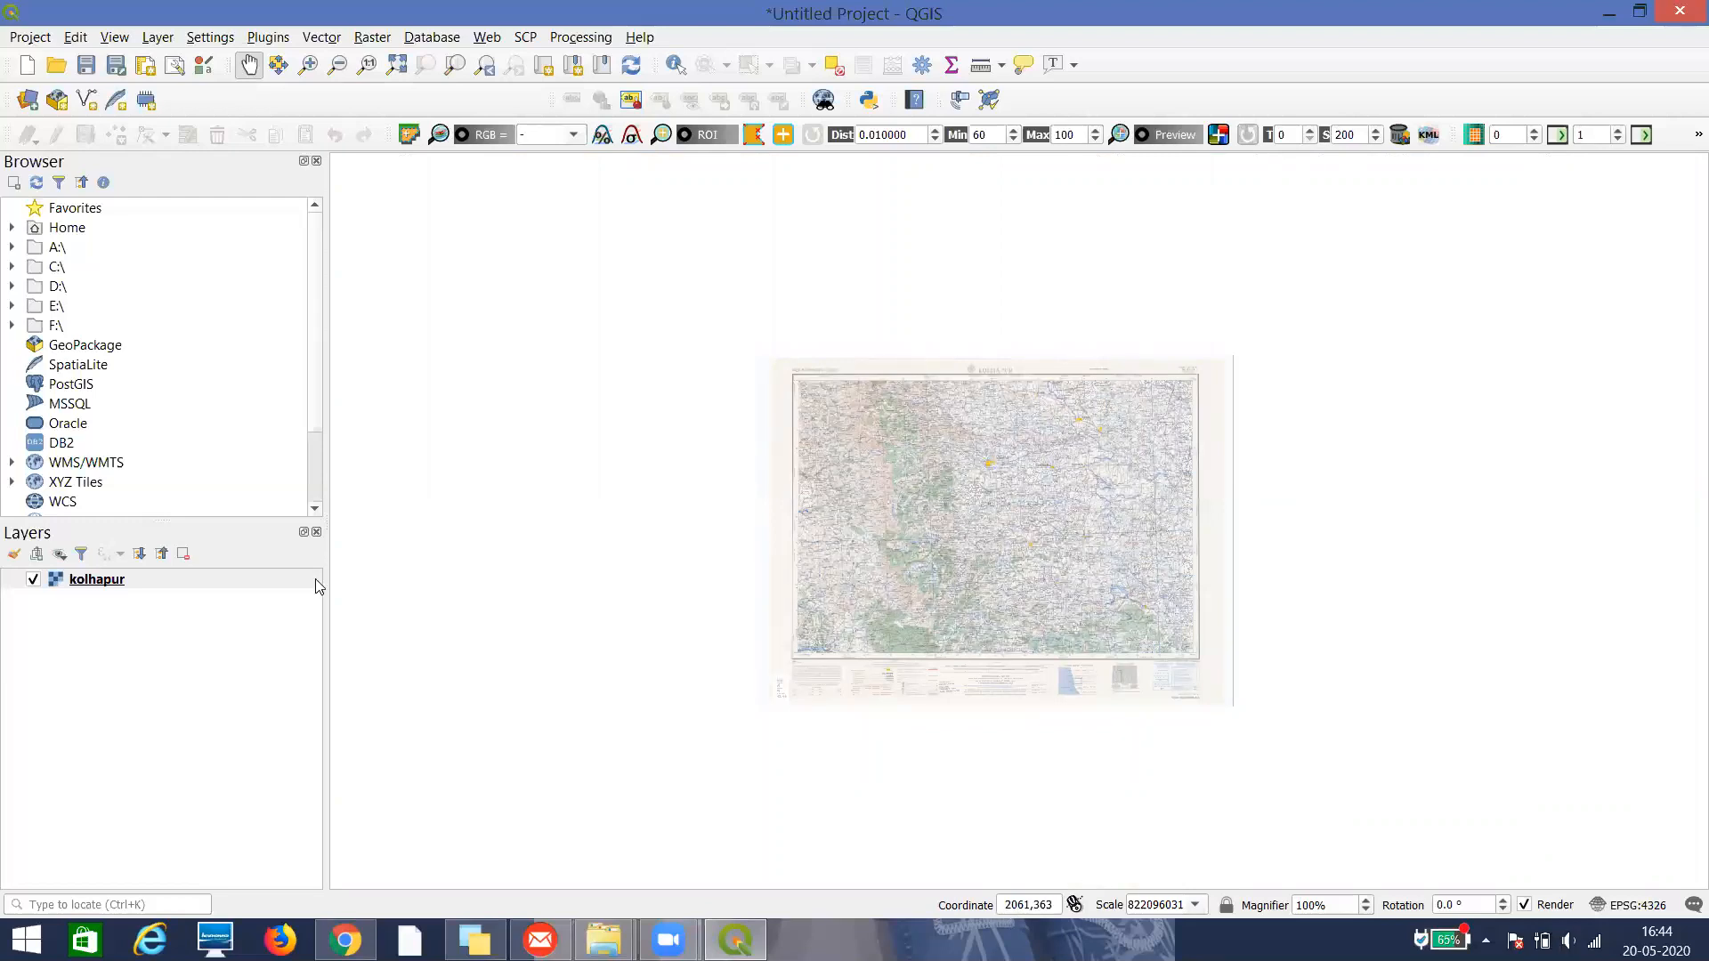
Remove the kolhapur layer from the project and confirm the removal
right_click(122, 589)
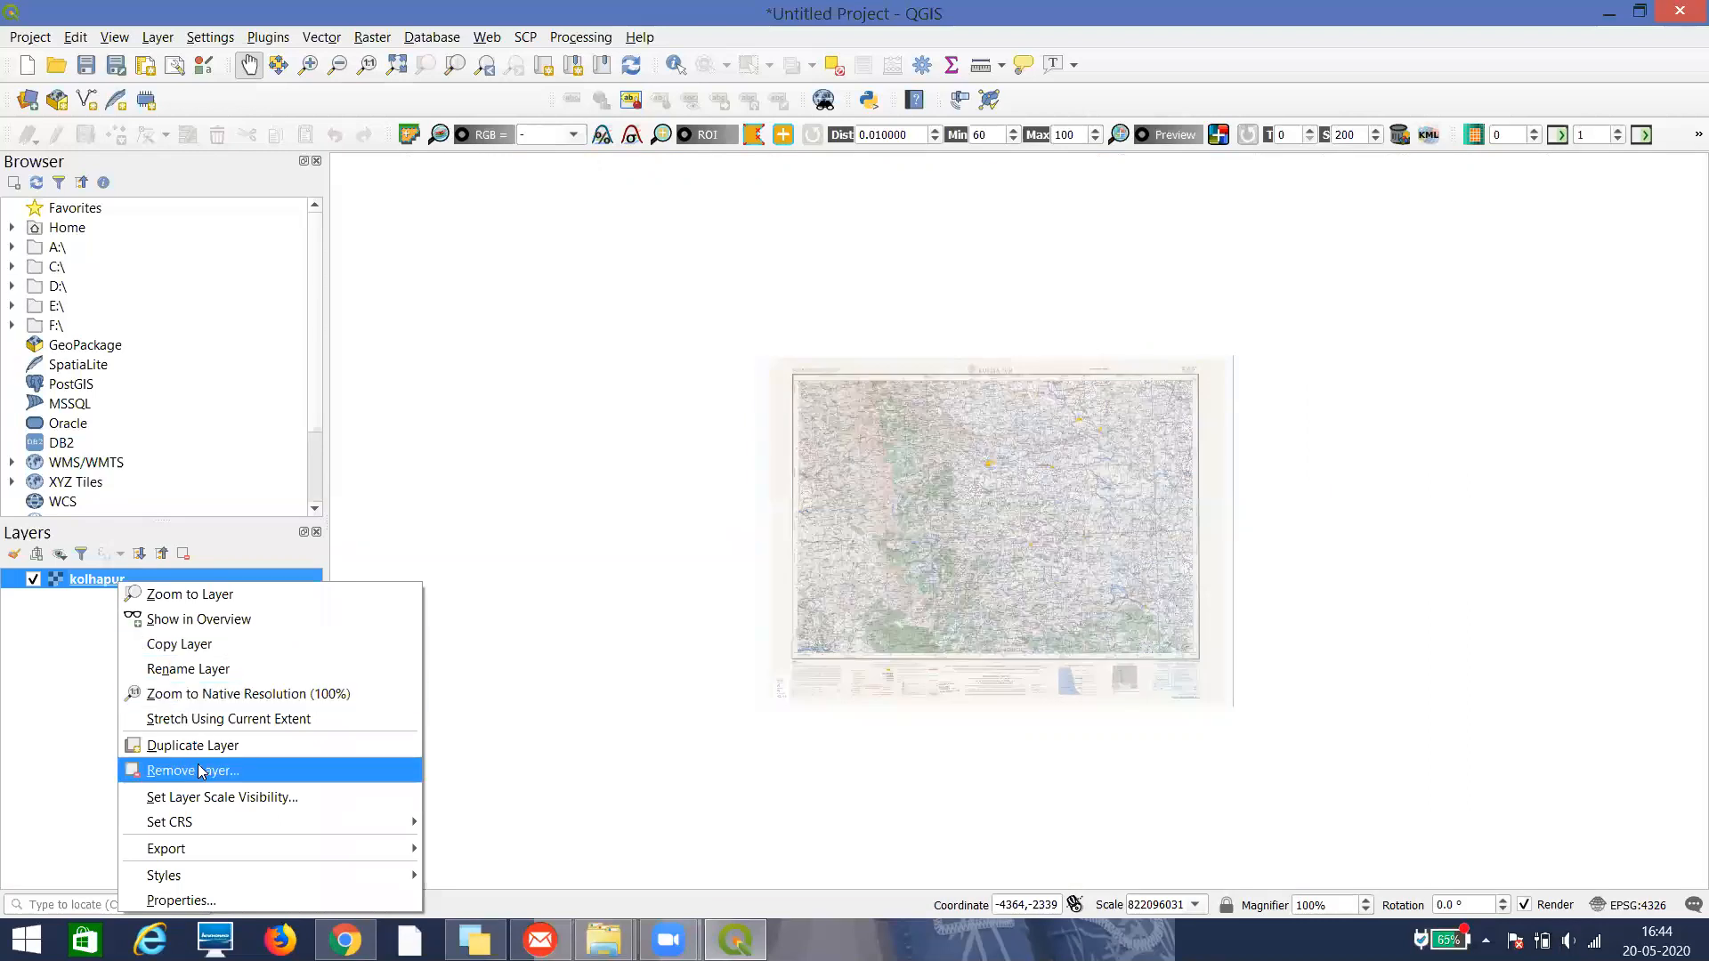
left_click(201, 771)
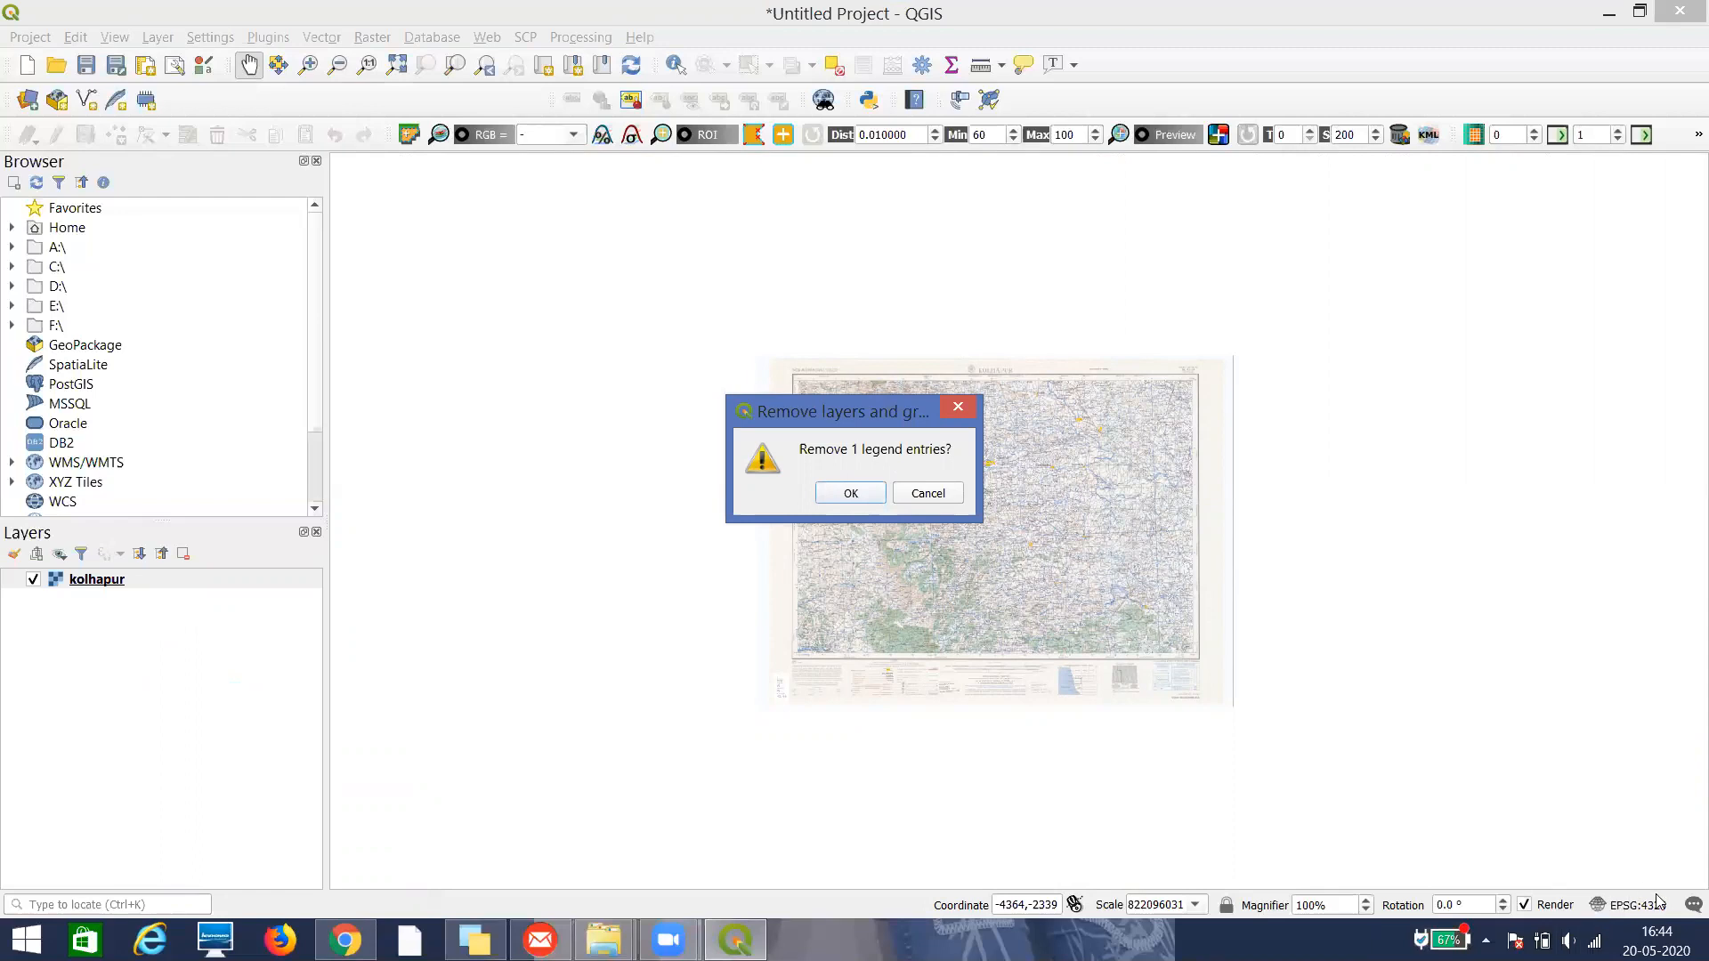
left_click(851, 494)
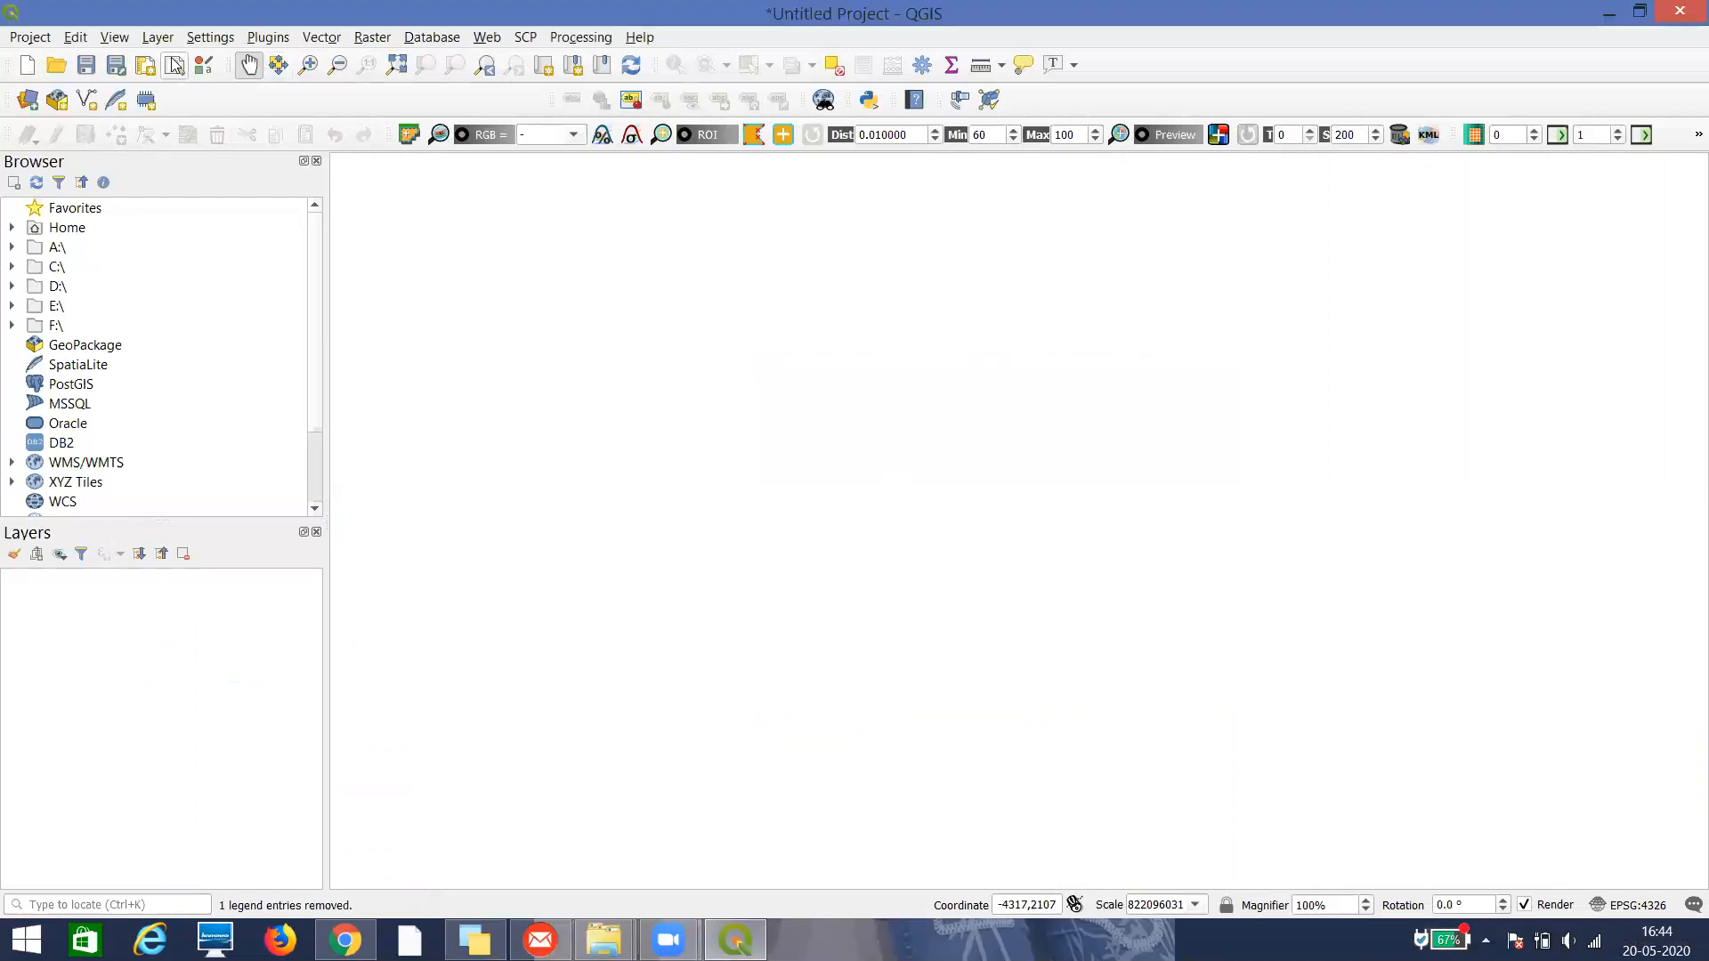
Add kolhapur_registered.tif from the QGIS Data Raster folder as a raster layer and close the Data Source Manager
left_click(161, 40)
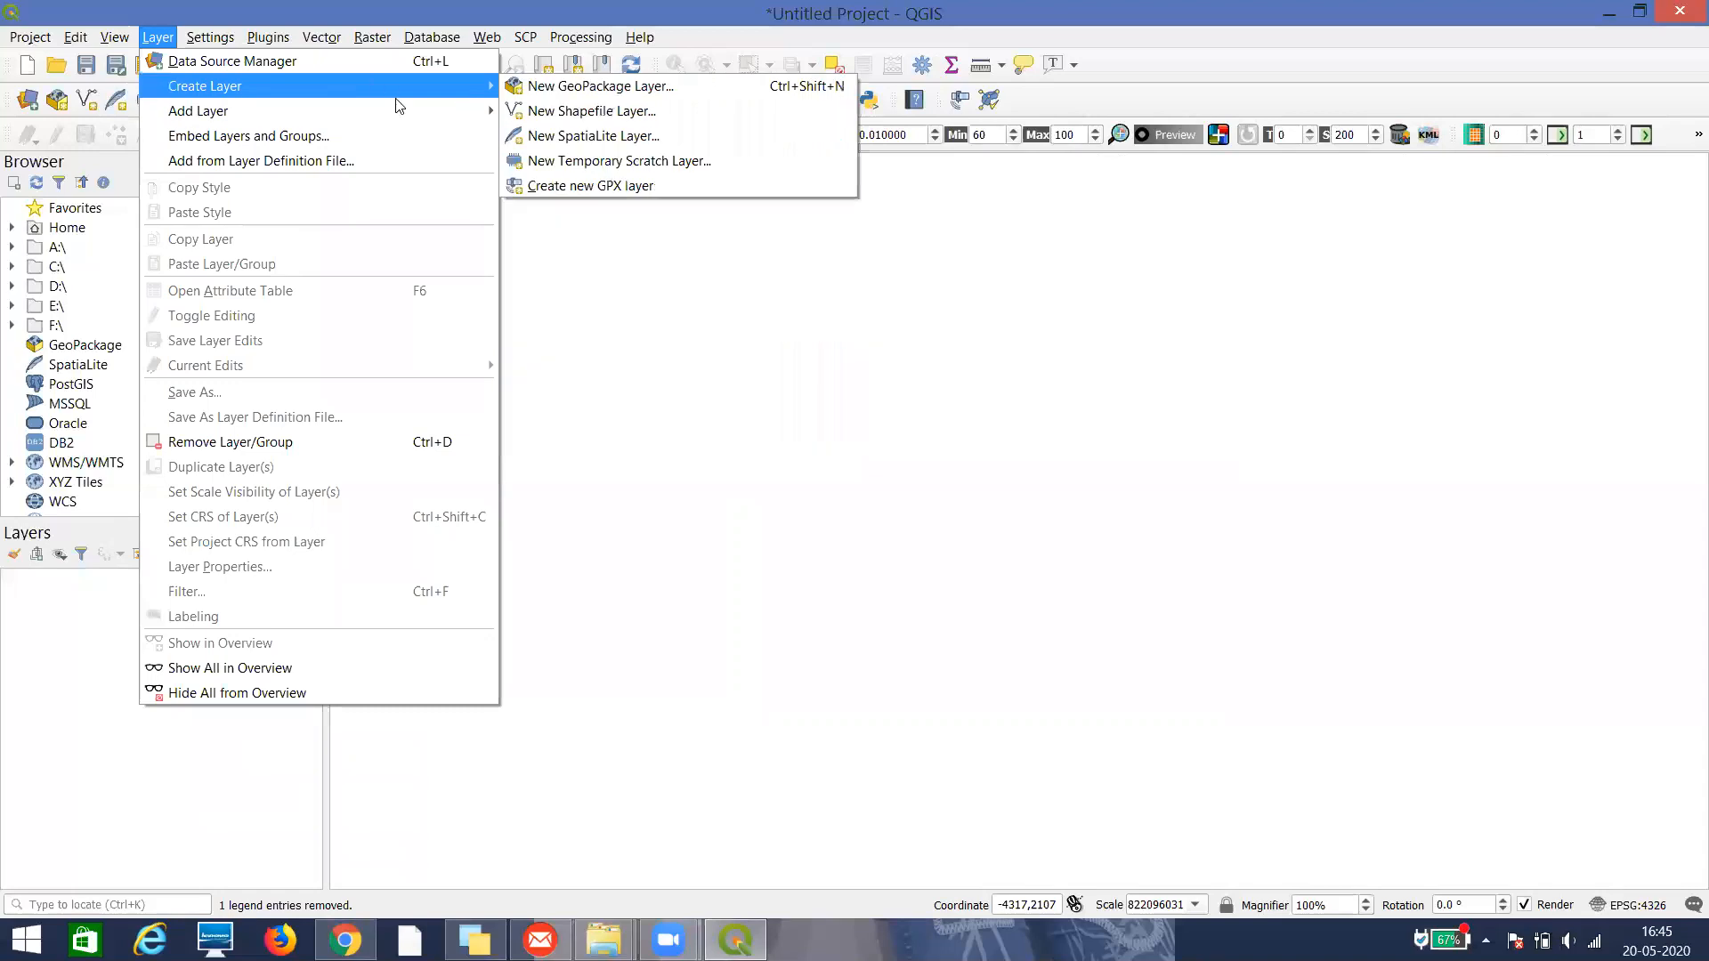
mouse_move(401, 111)
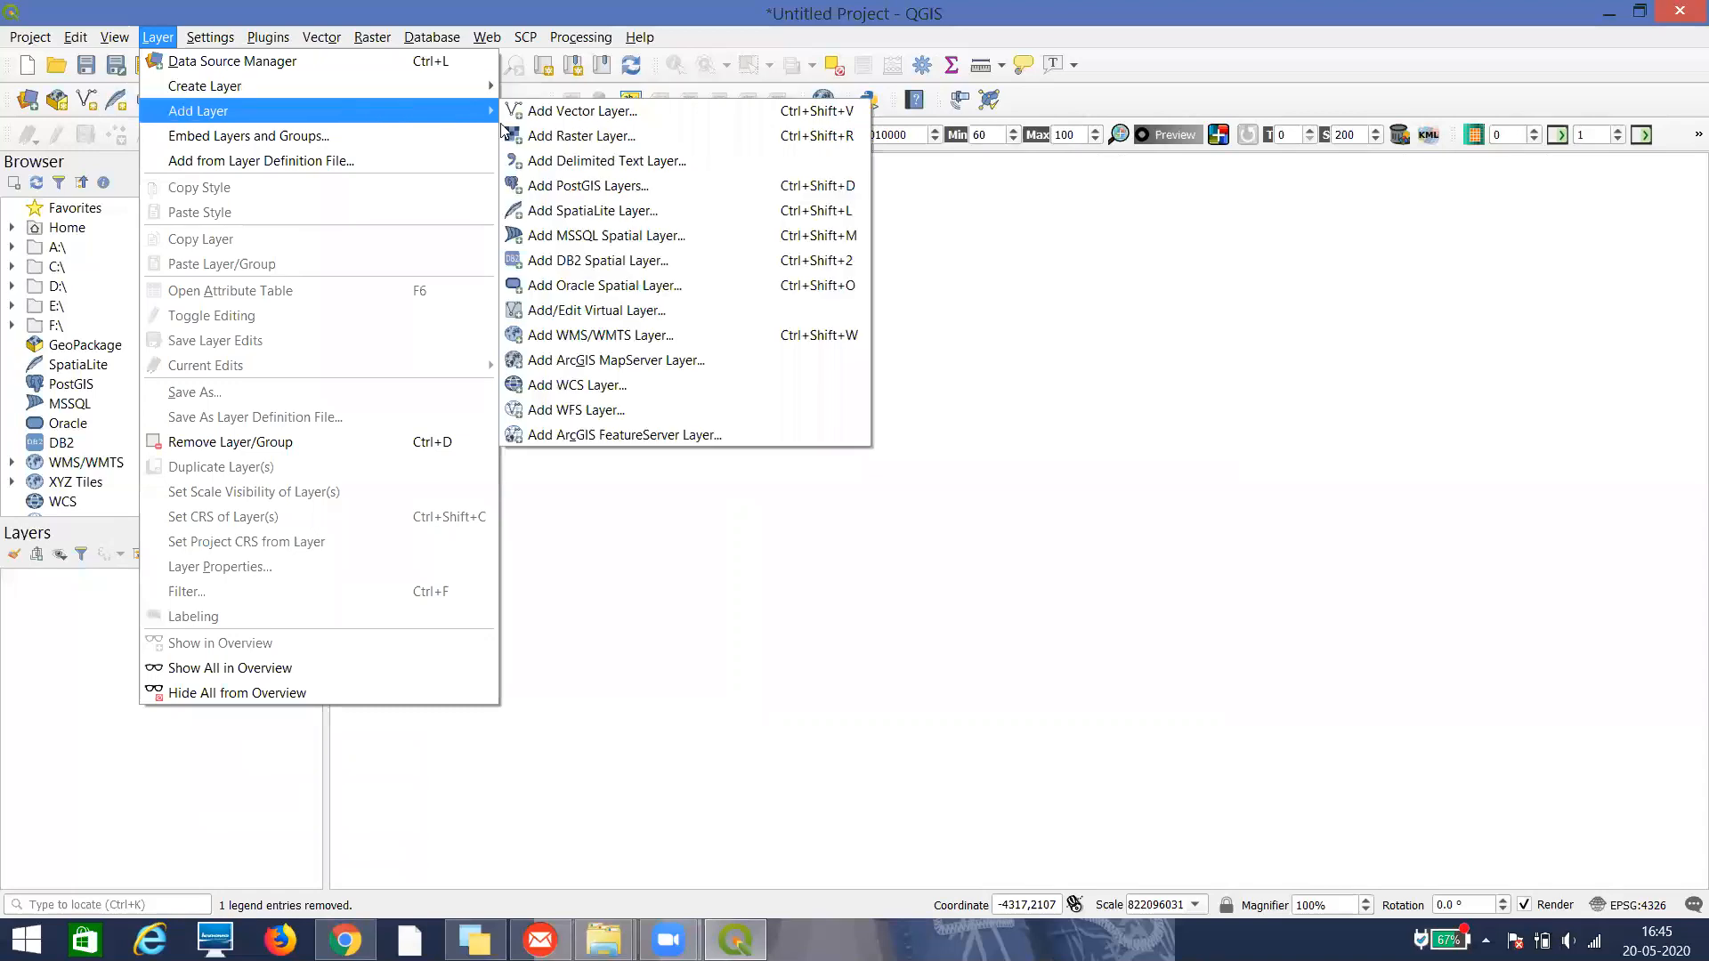
left_click(595, 138)
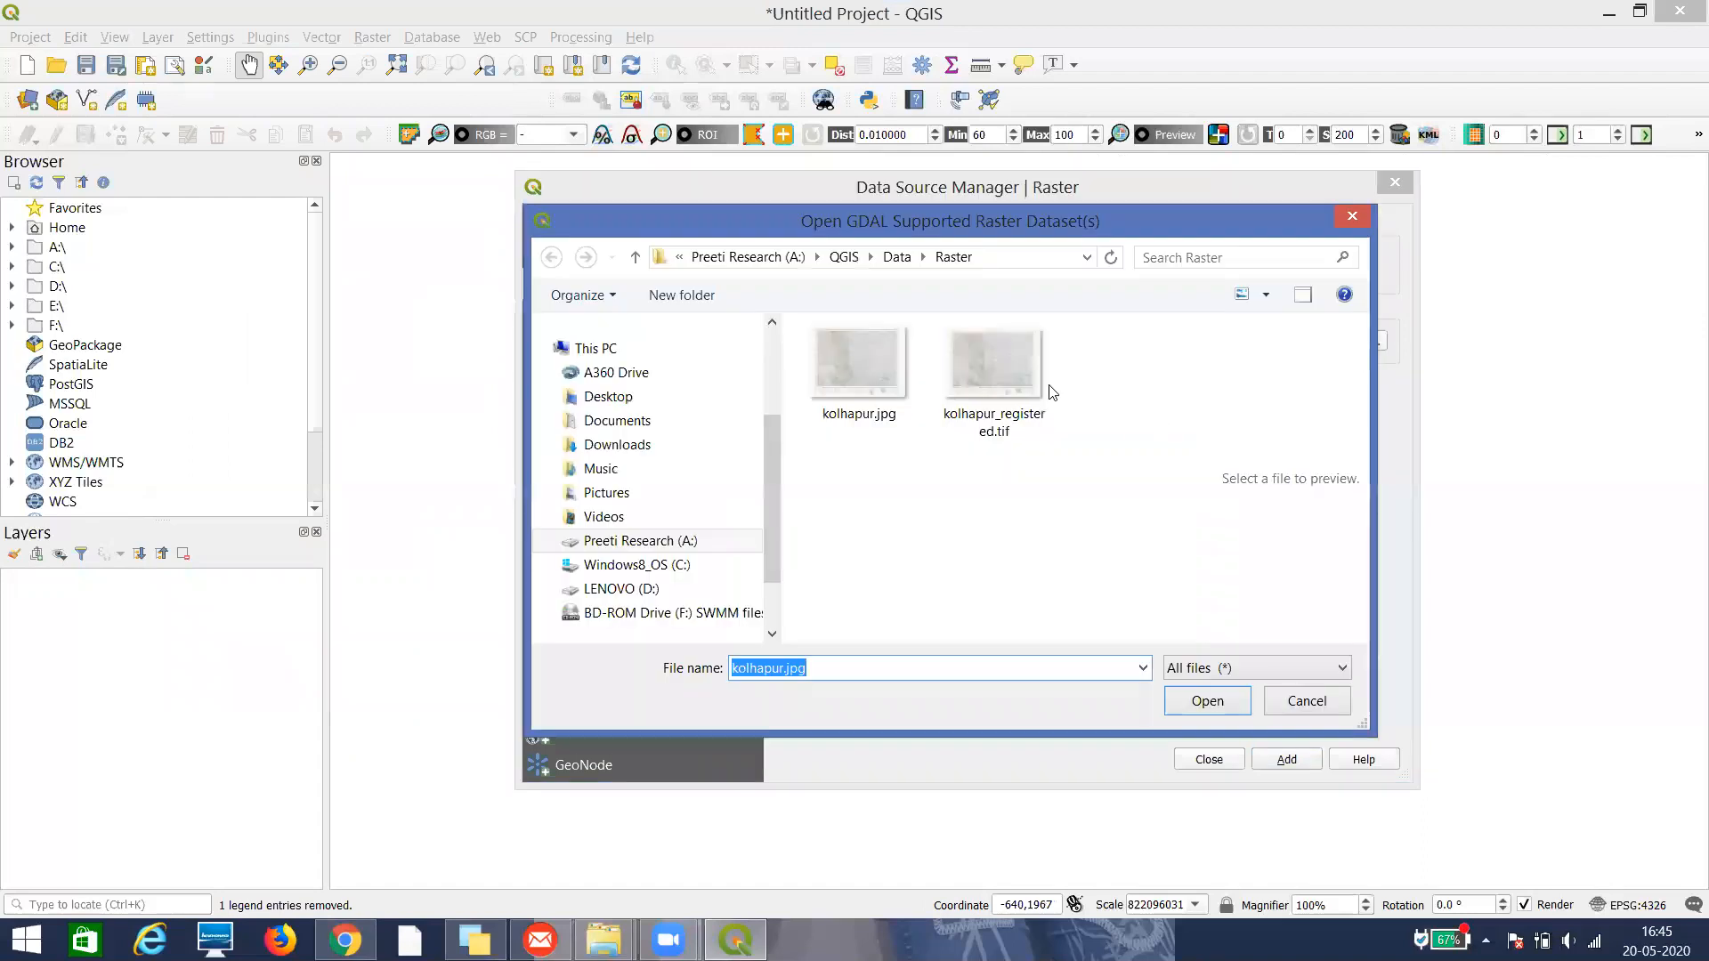
left_click(989, 361)
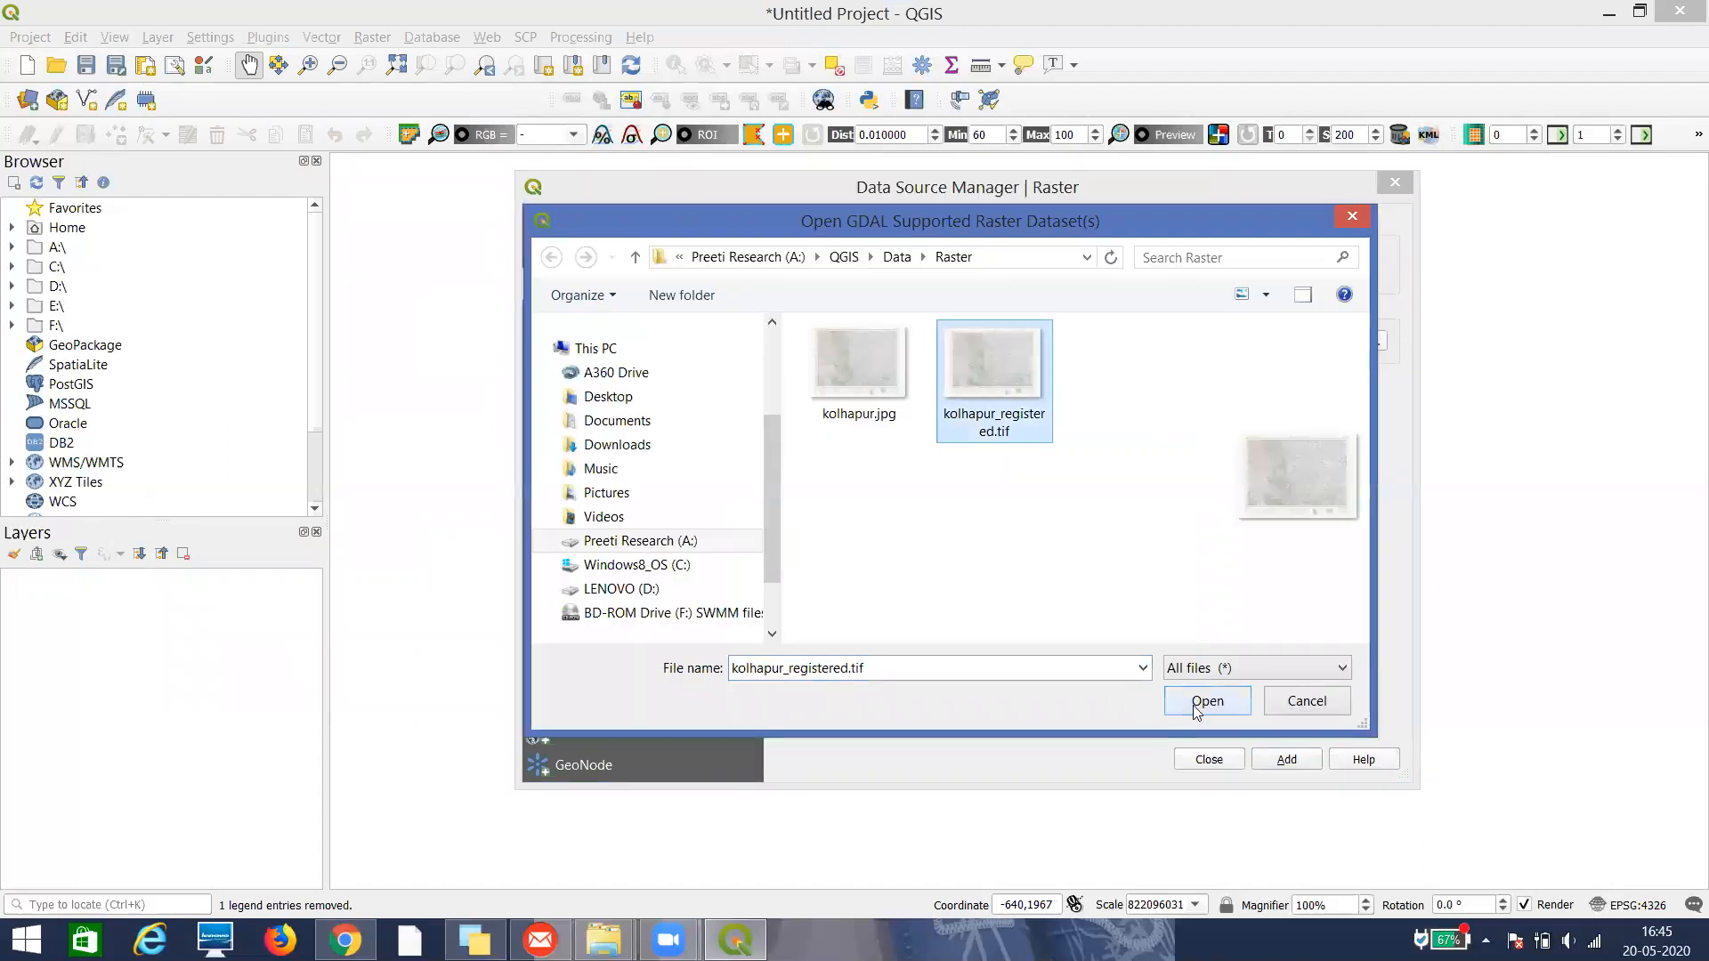
left_click(1195, 707)
left_click(1287, 759)
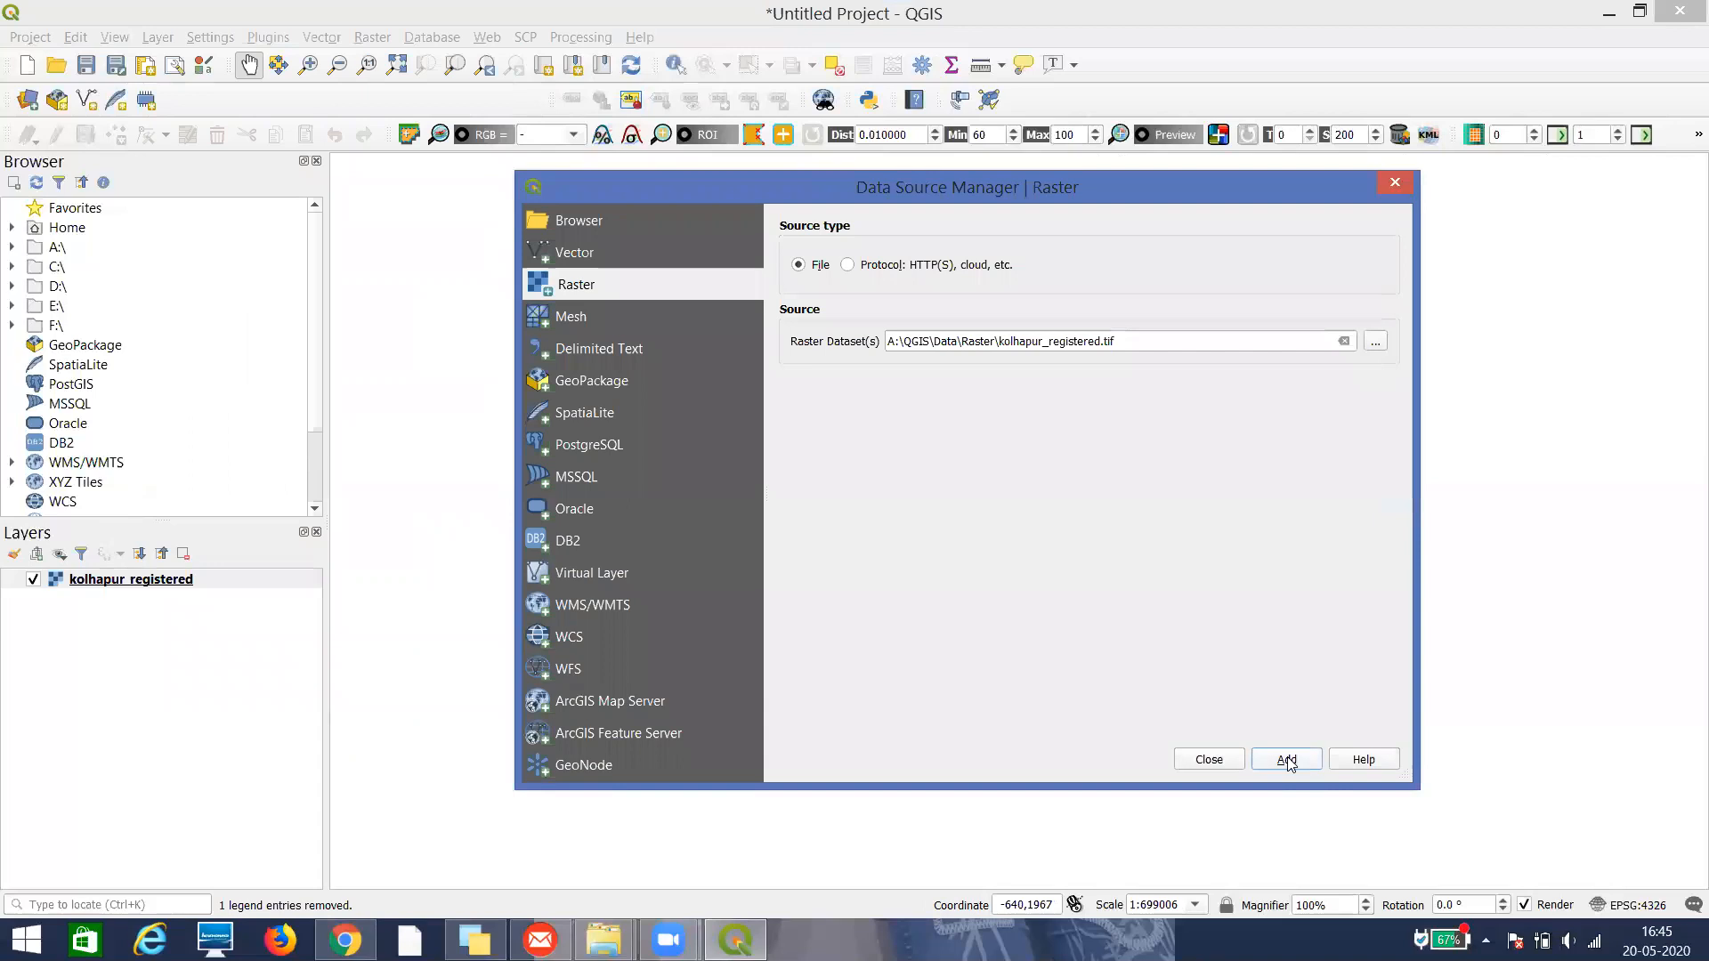
left_click(1212, 759)
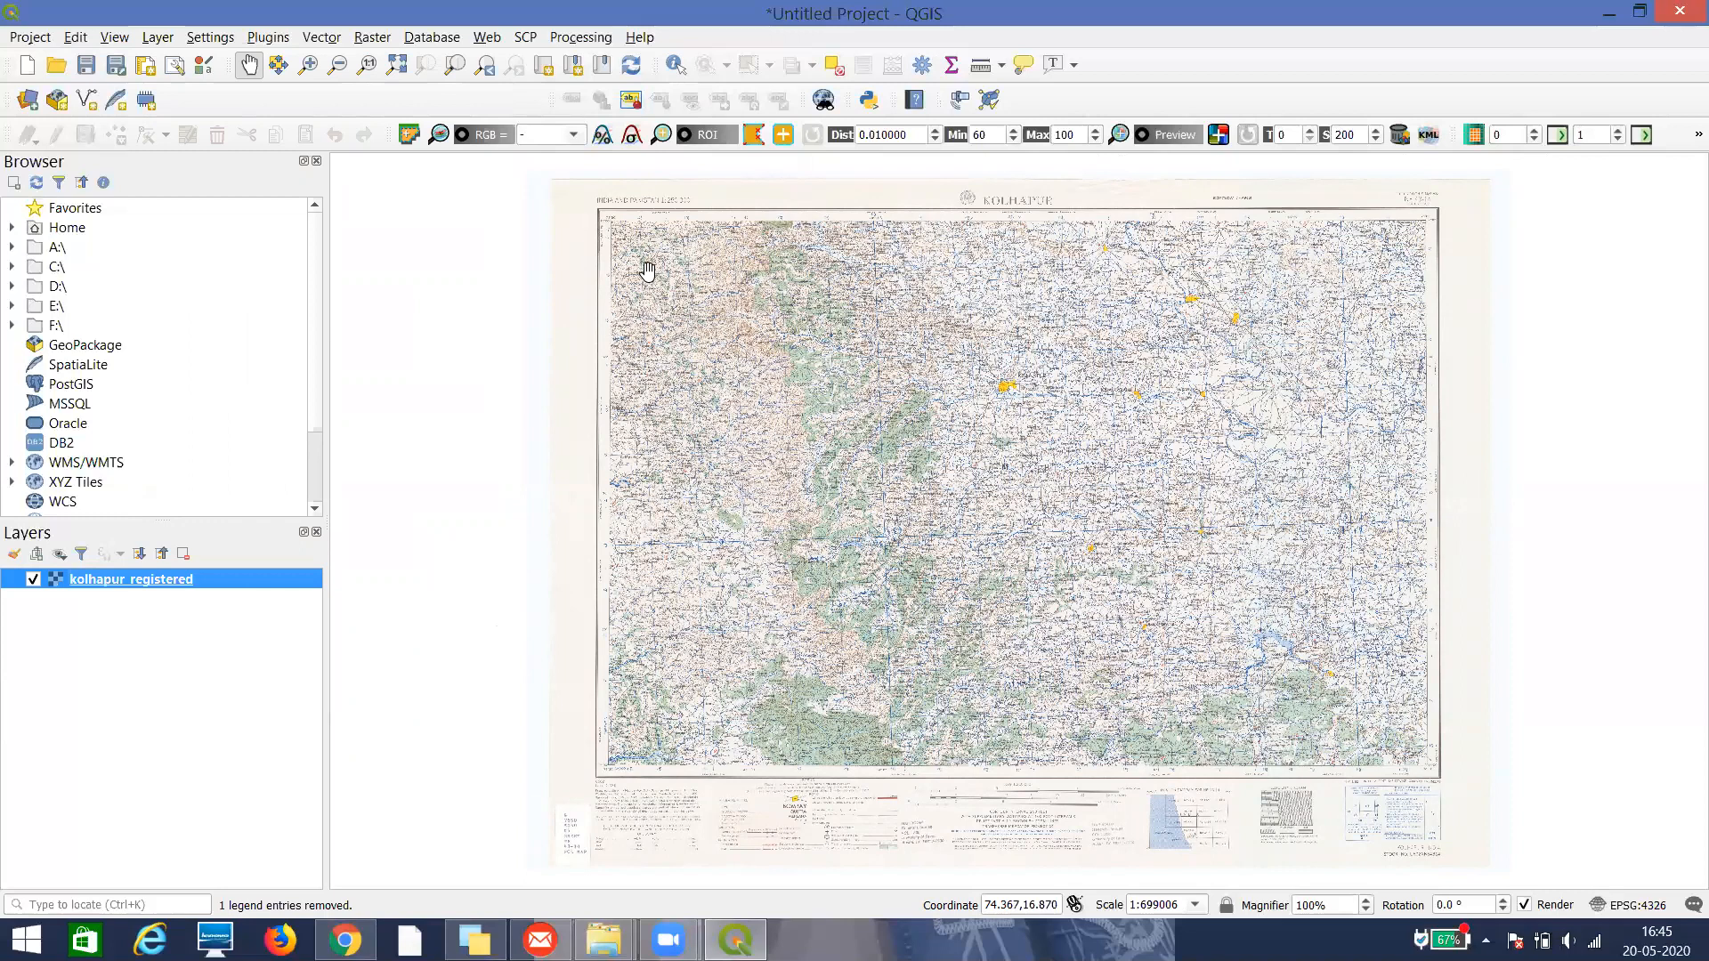
Examine the latitude and longitude labels at the registered map's northwest corner and compare them with the cursor coordinates
scroll(619, 214, "up", 2)
scroll(589, 240, "up", 1)
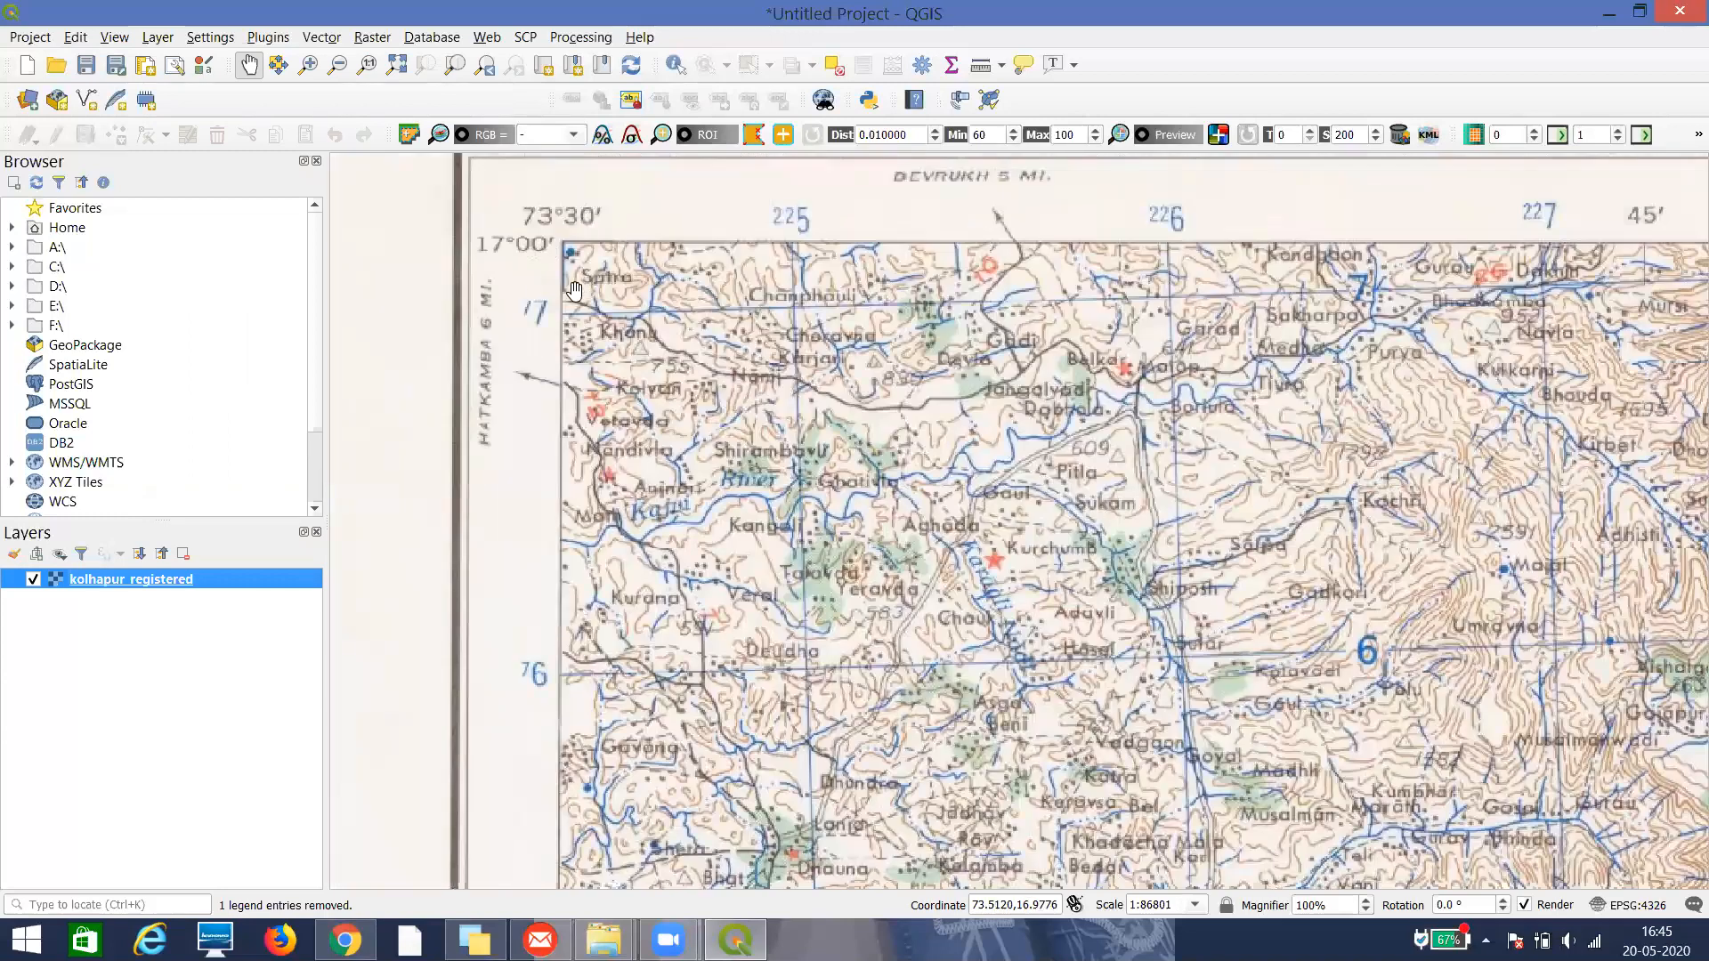
scroll(579, 458, "down", 3)
scroll(1005, 506, "up", 2)
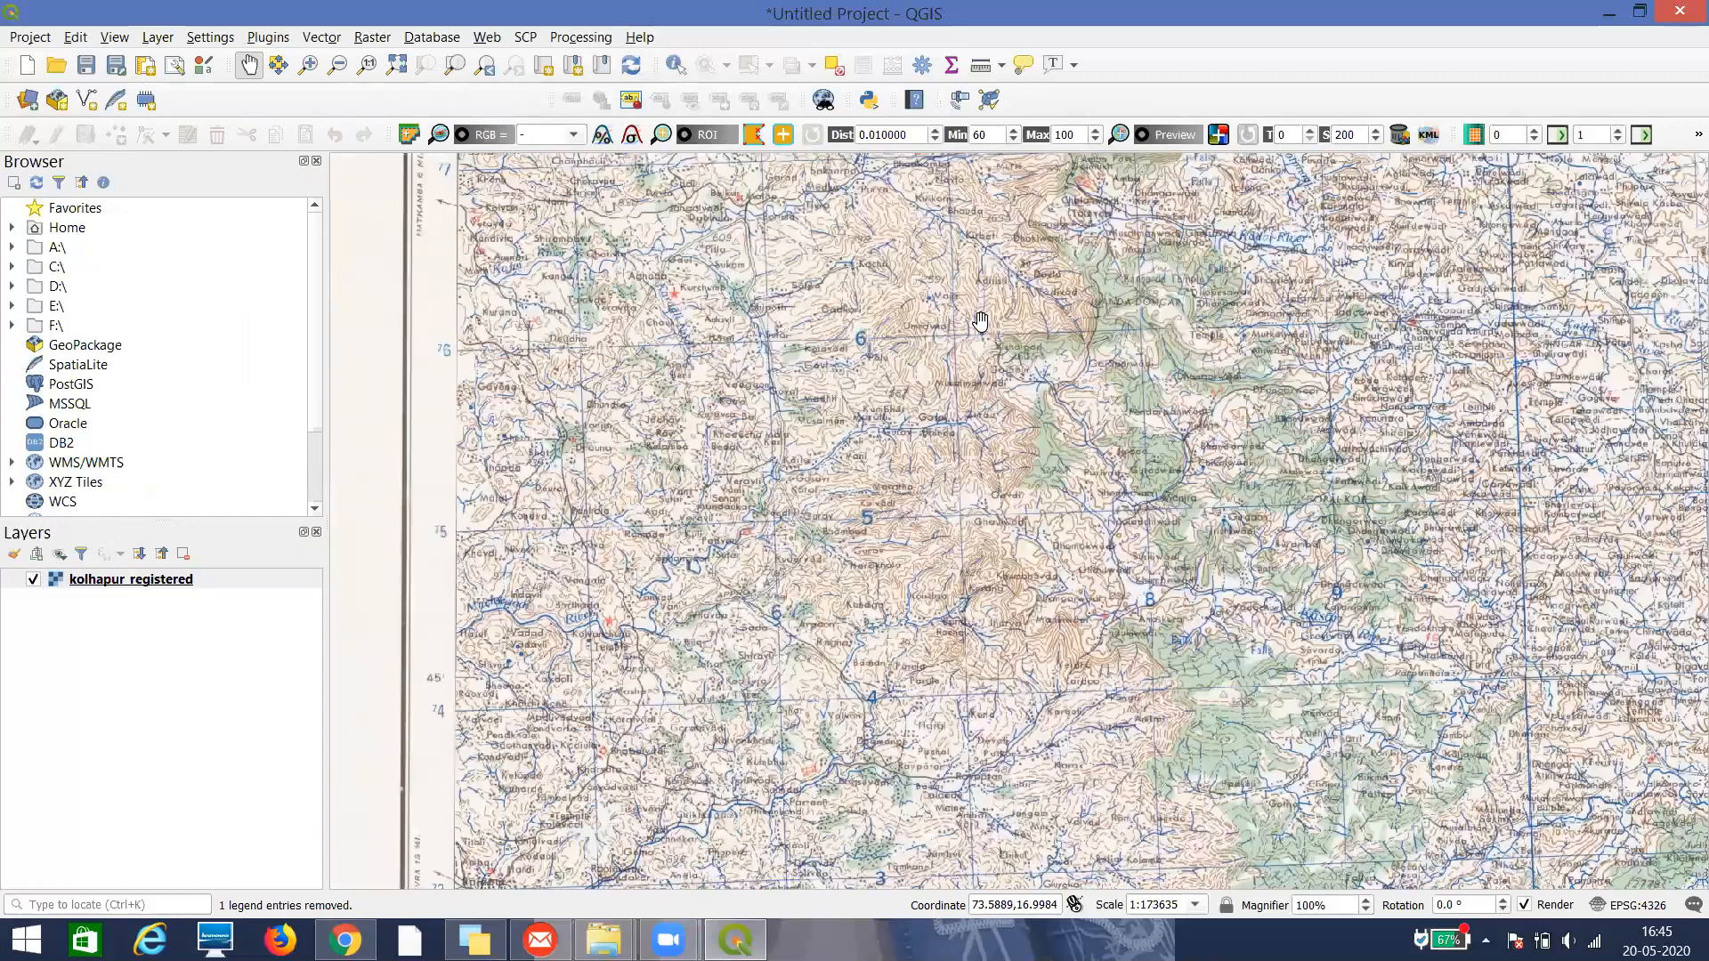
scroll(984, 579, "down", 2)
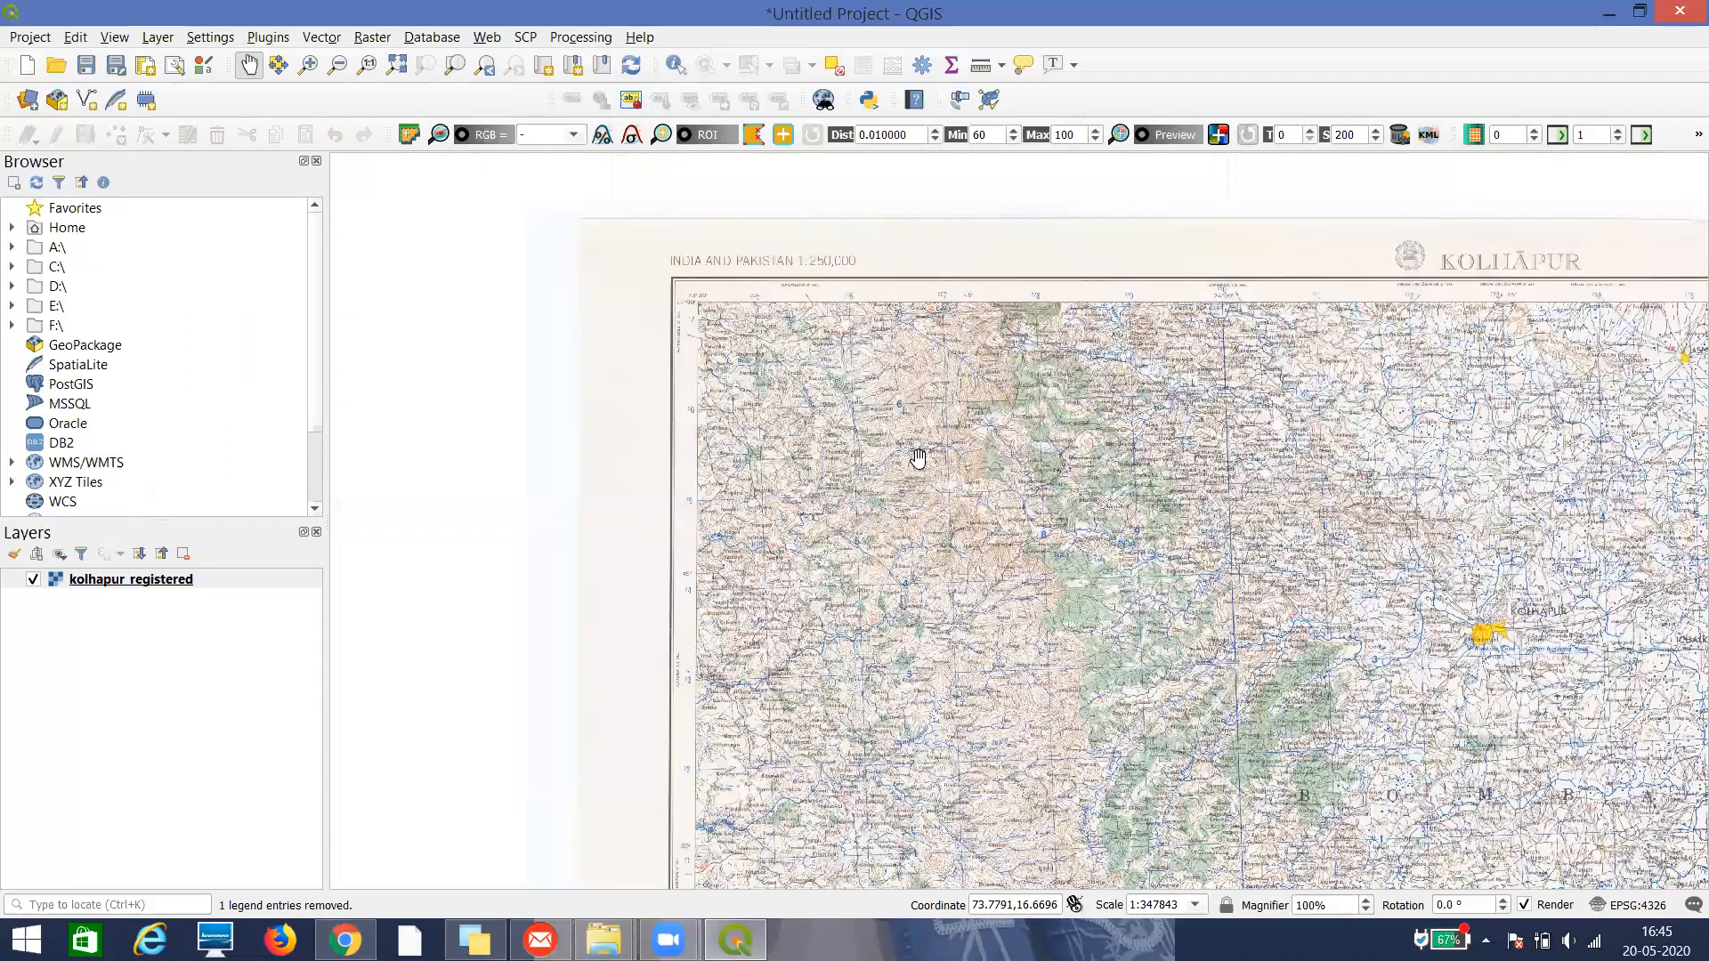
scroll(943, 570, "up", 1)
left_click_drag(975, 612, 907, 457)
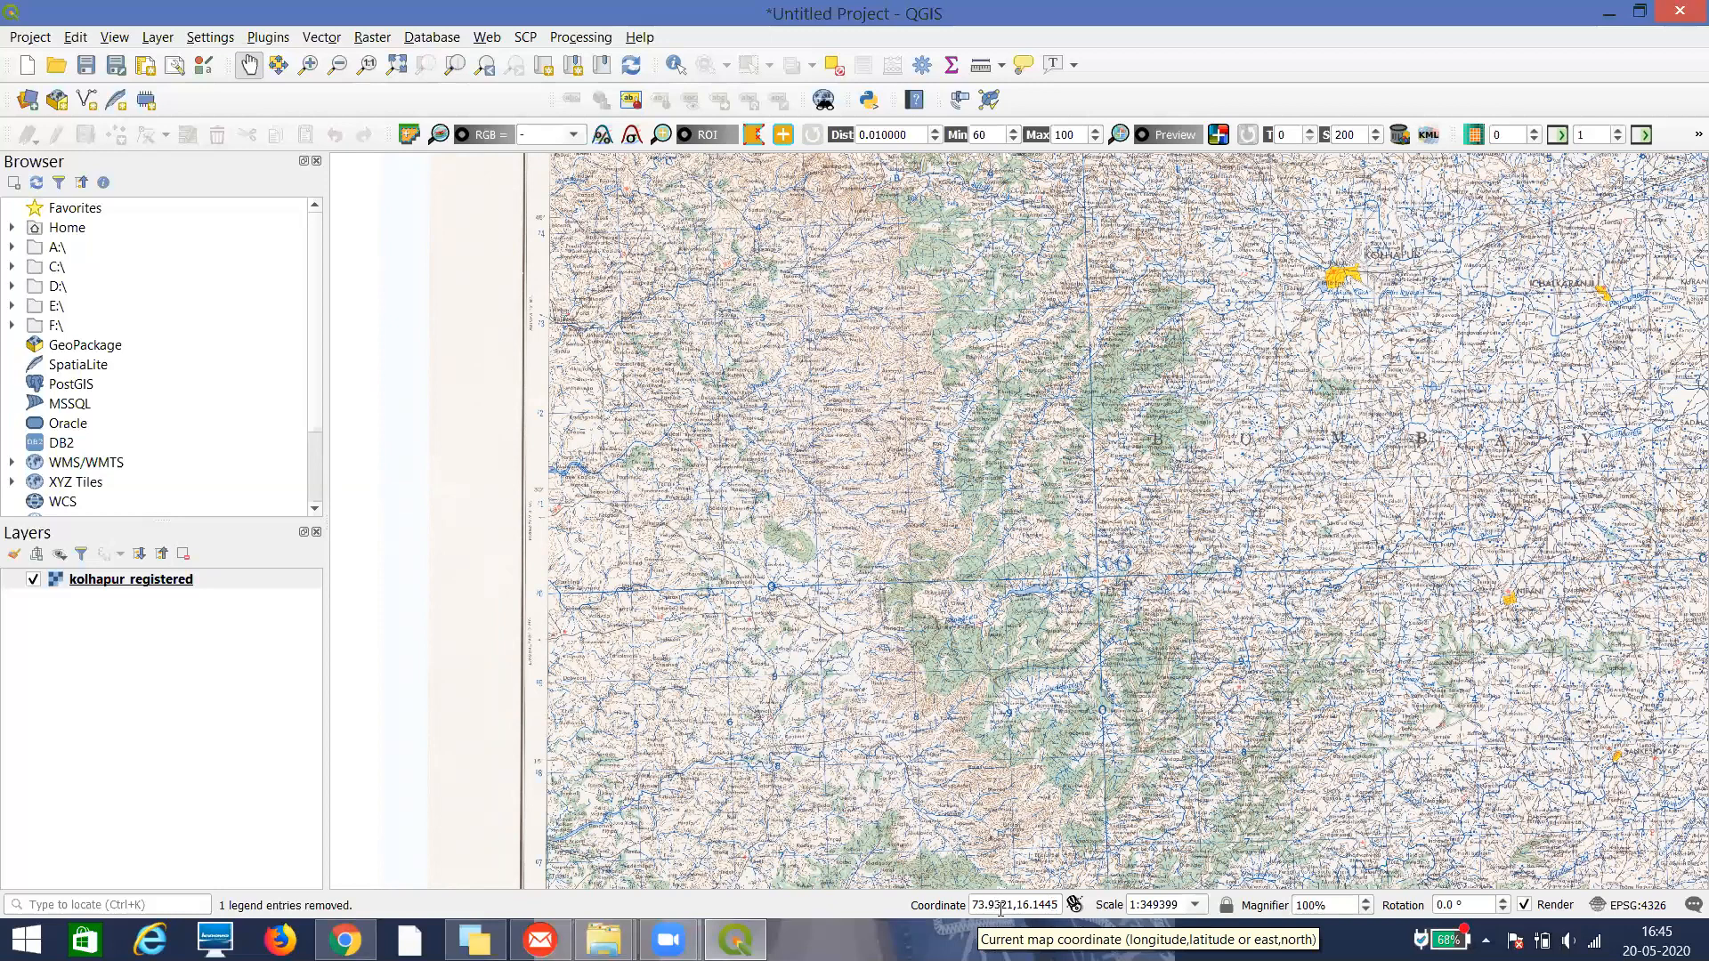
Examine the cursor coordinates across the southern, eastern and central parts of the registered kolhapur map
left_click_drag(1071, 651, 895, 635)
left_click_drag(1308, 630, 872, 419)
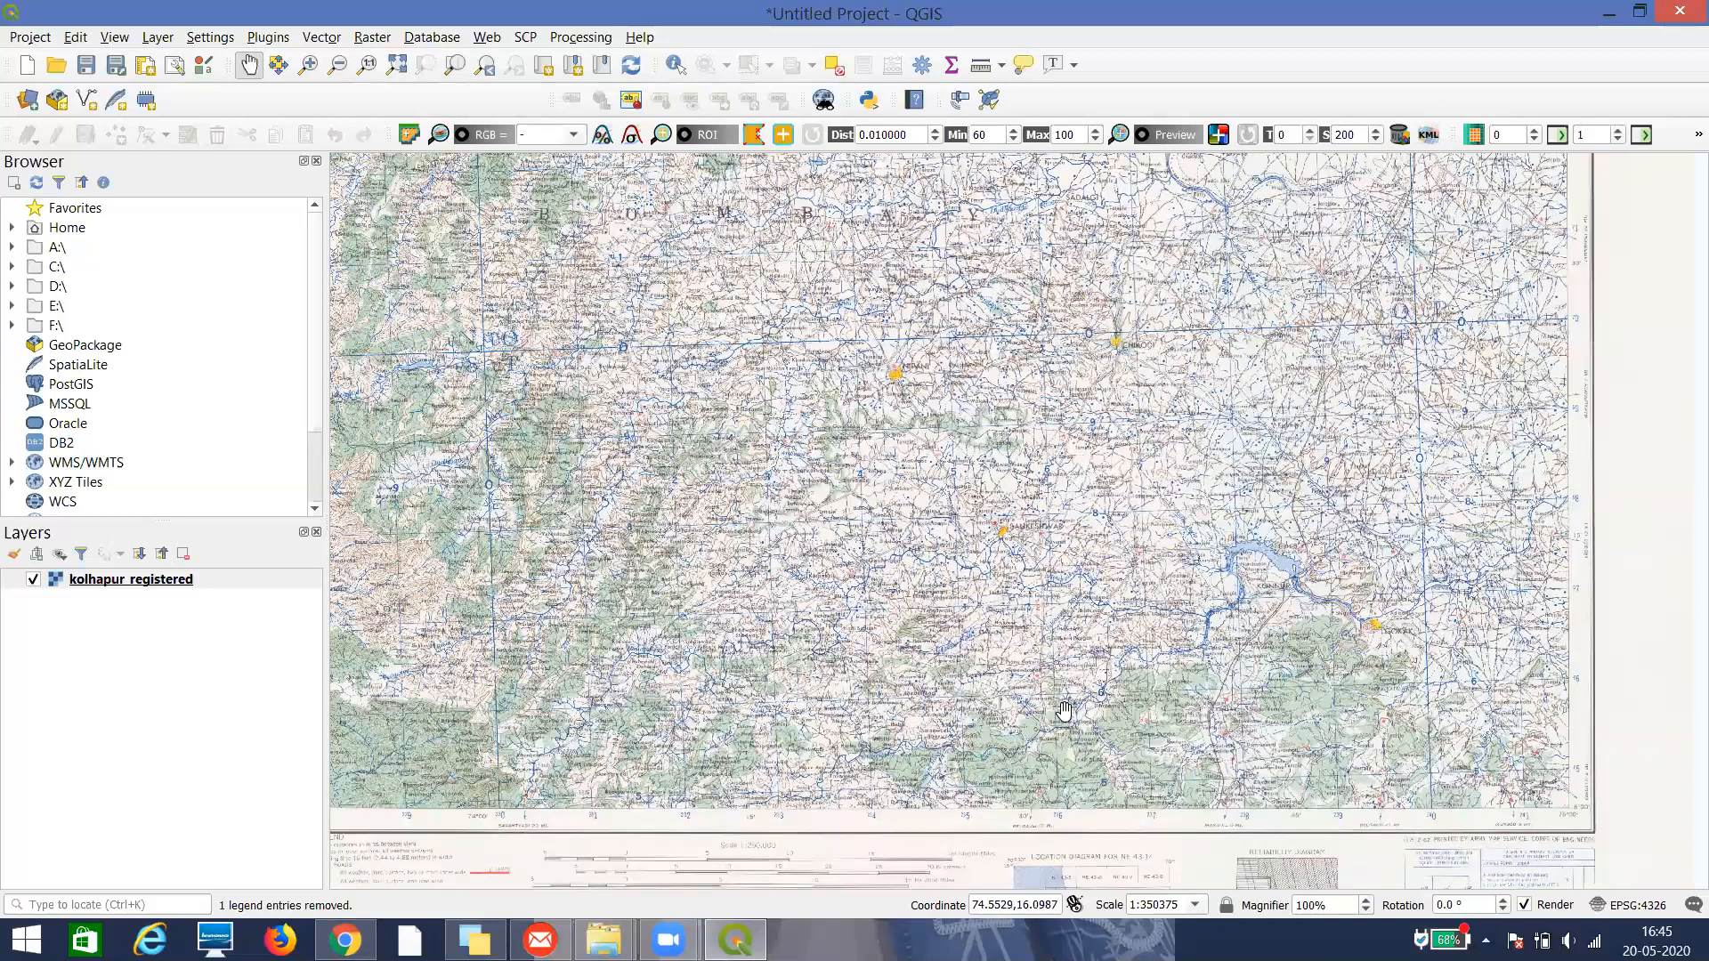
left_click_drag(1311, 633, 1203, 468)
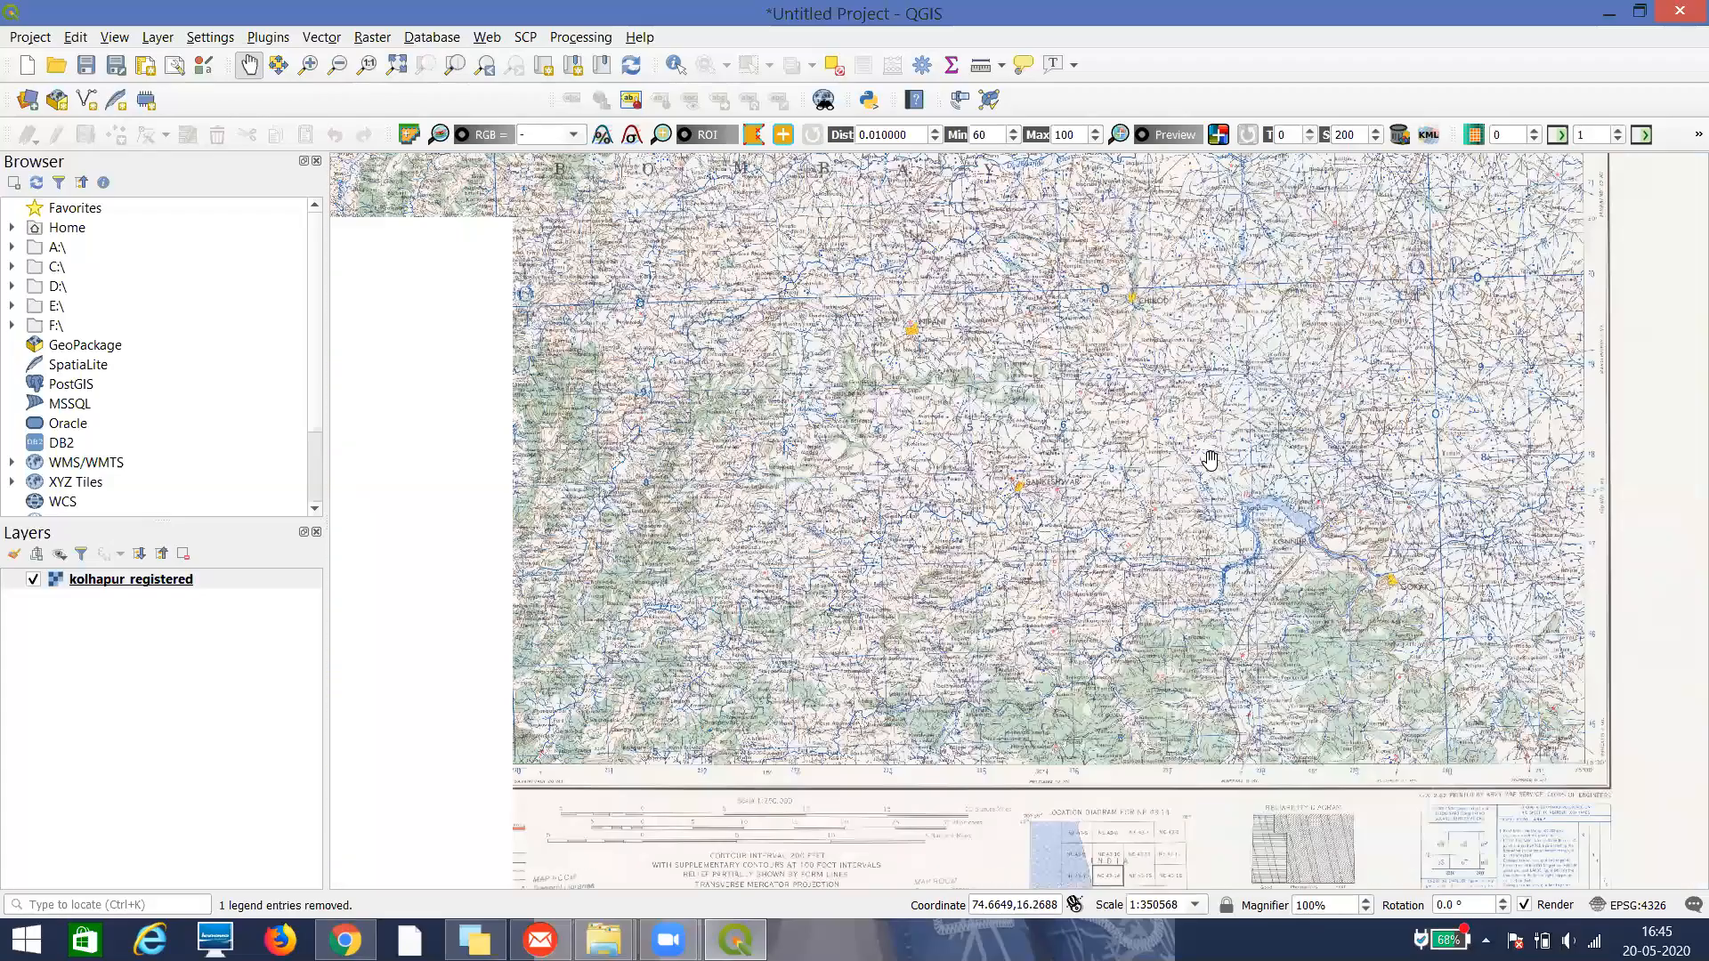
left_click_drag(1100, 342, 1203, 467)
left_click_drag(1037, 318, 1247, 428)
left_click_drag(868, 226, 1121, 322)
left_click_drag(1406, 215, 1205, 457)
left_click_drag(799, 434, 1070, 589)
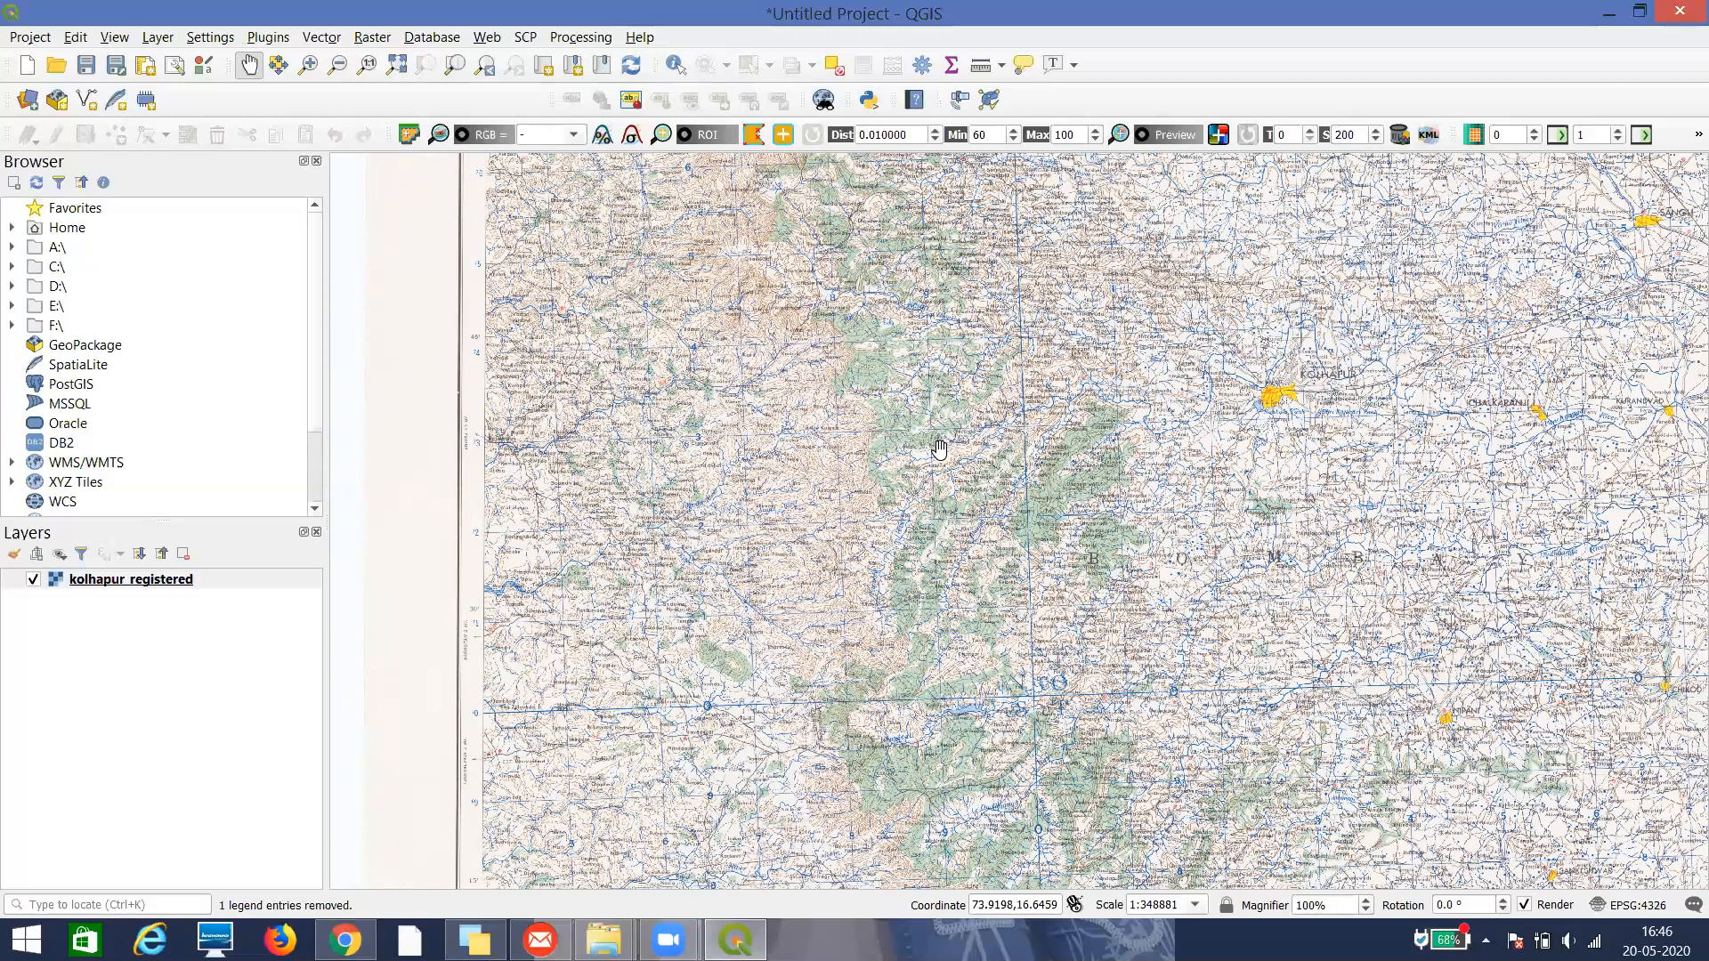
Examine the contours and forests in the western hills and the towns of Kolhapur, Ichalkaranji, Sangli and Miraj on the registered map
scroll(939, 447, "up", 1)
scroll(823, 533, "up", 1)
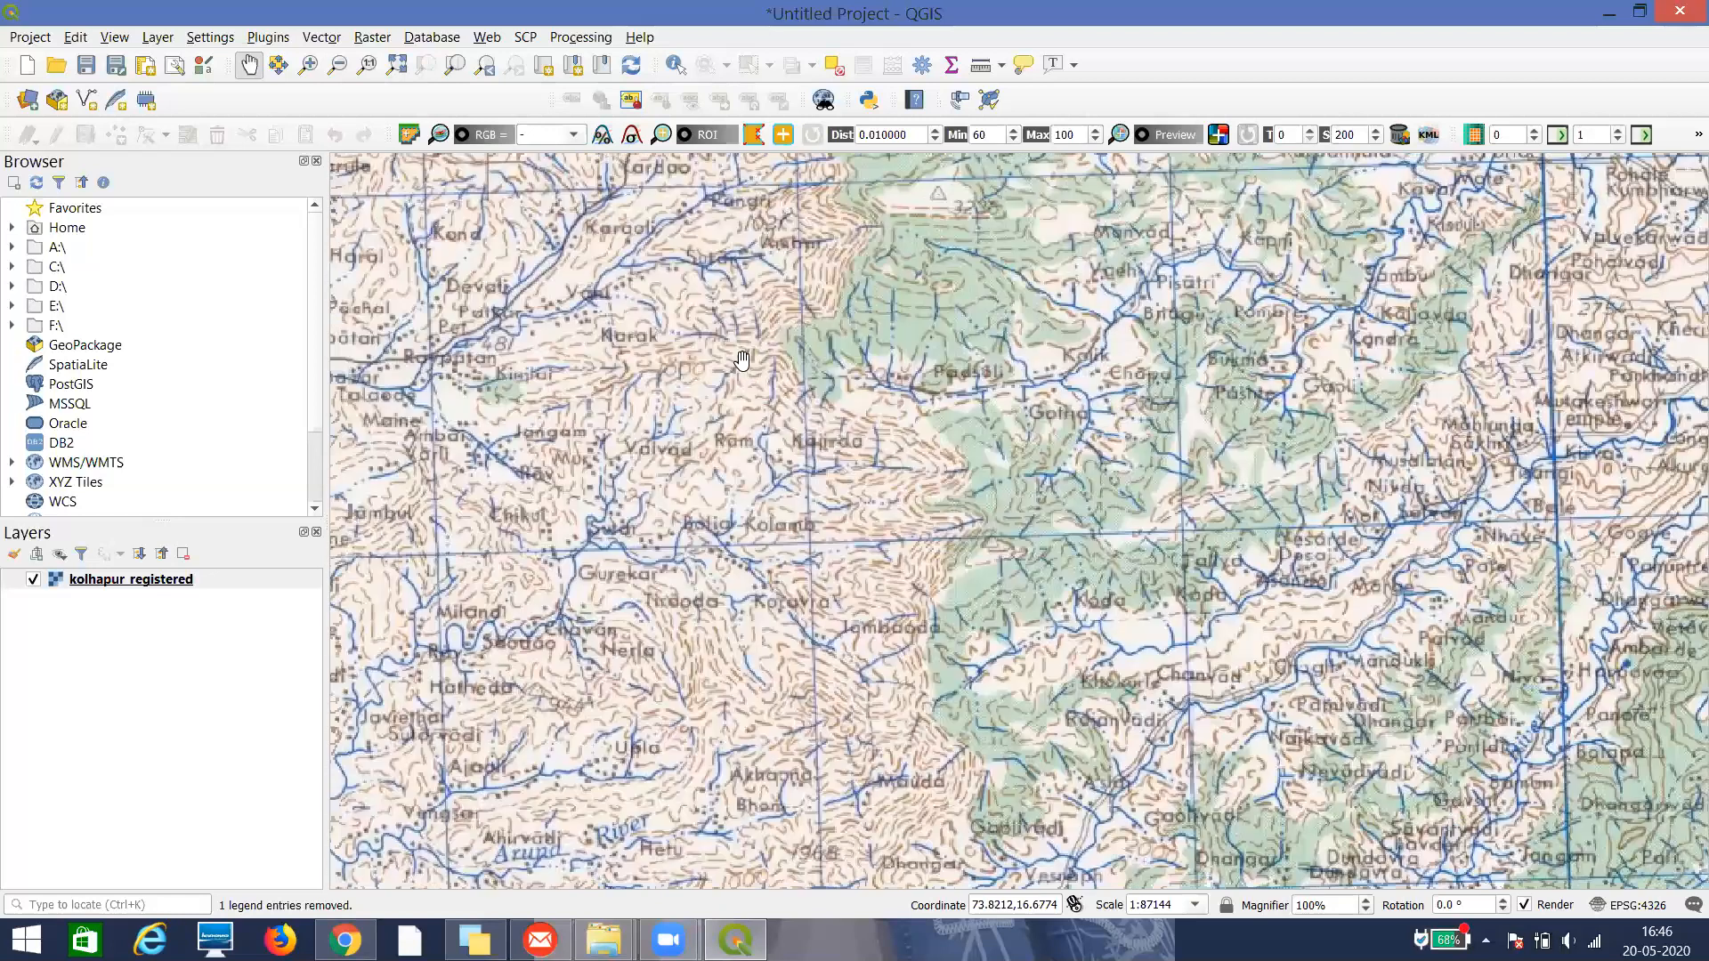
left_click_drag(734, 325, 771, 422)
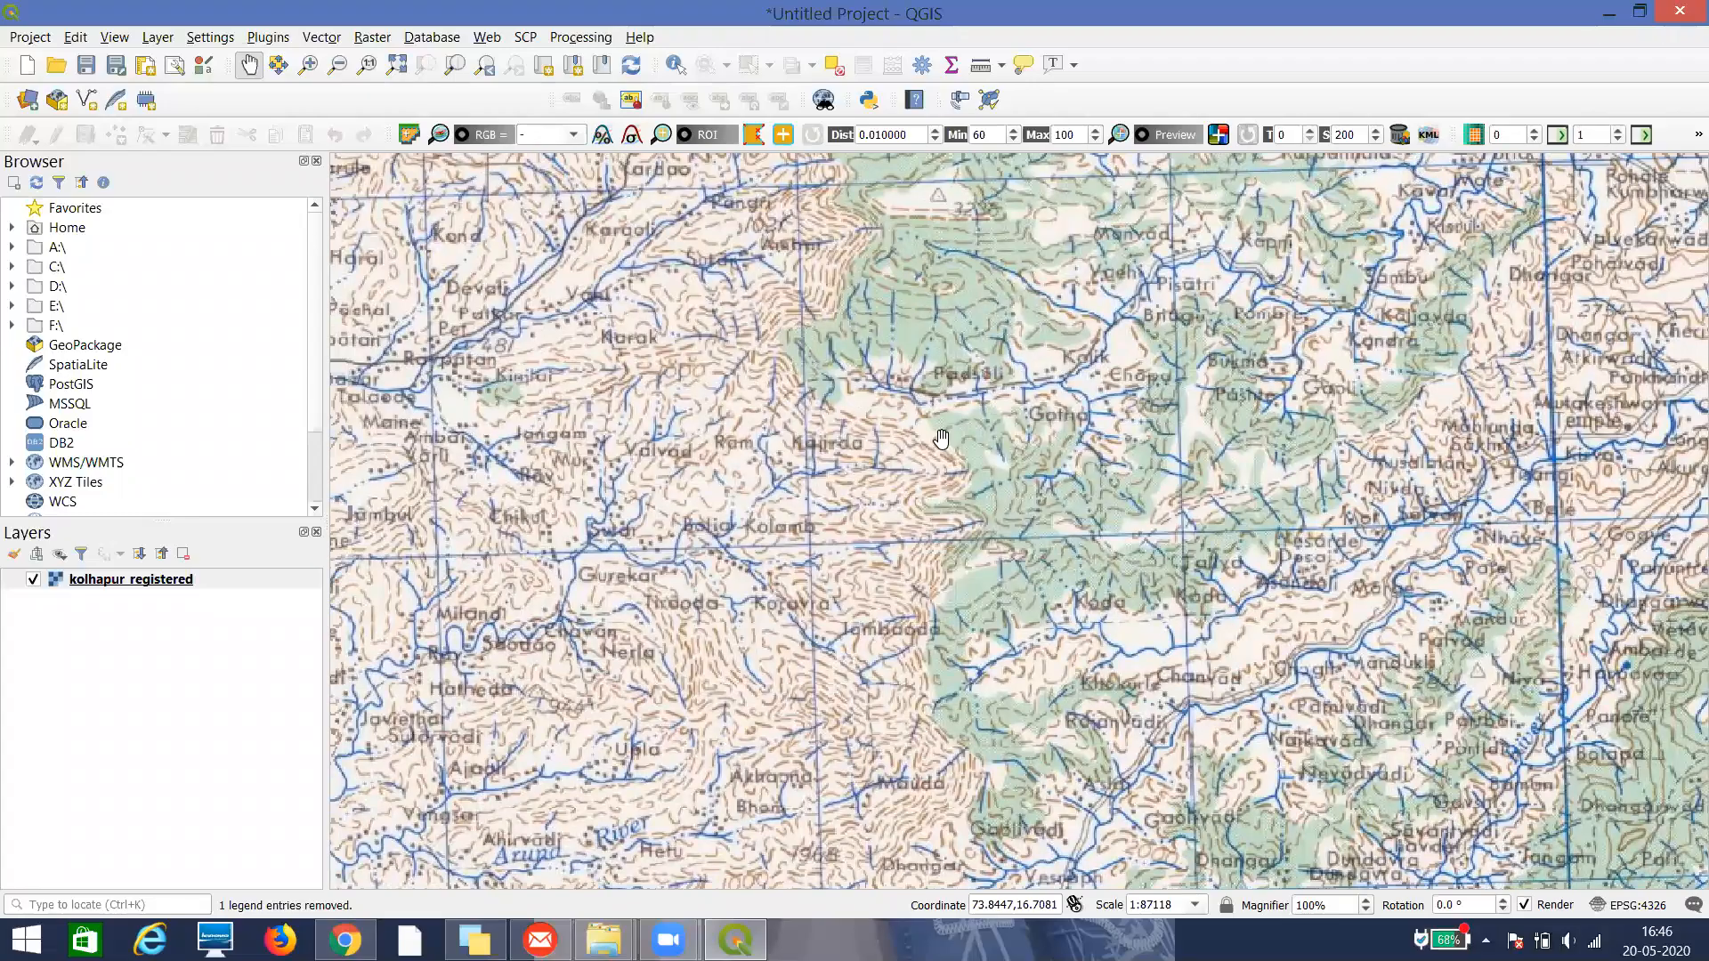
scroll(861, 499, "down", 2)
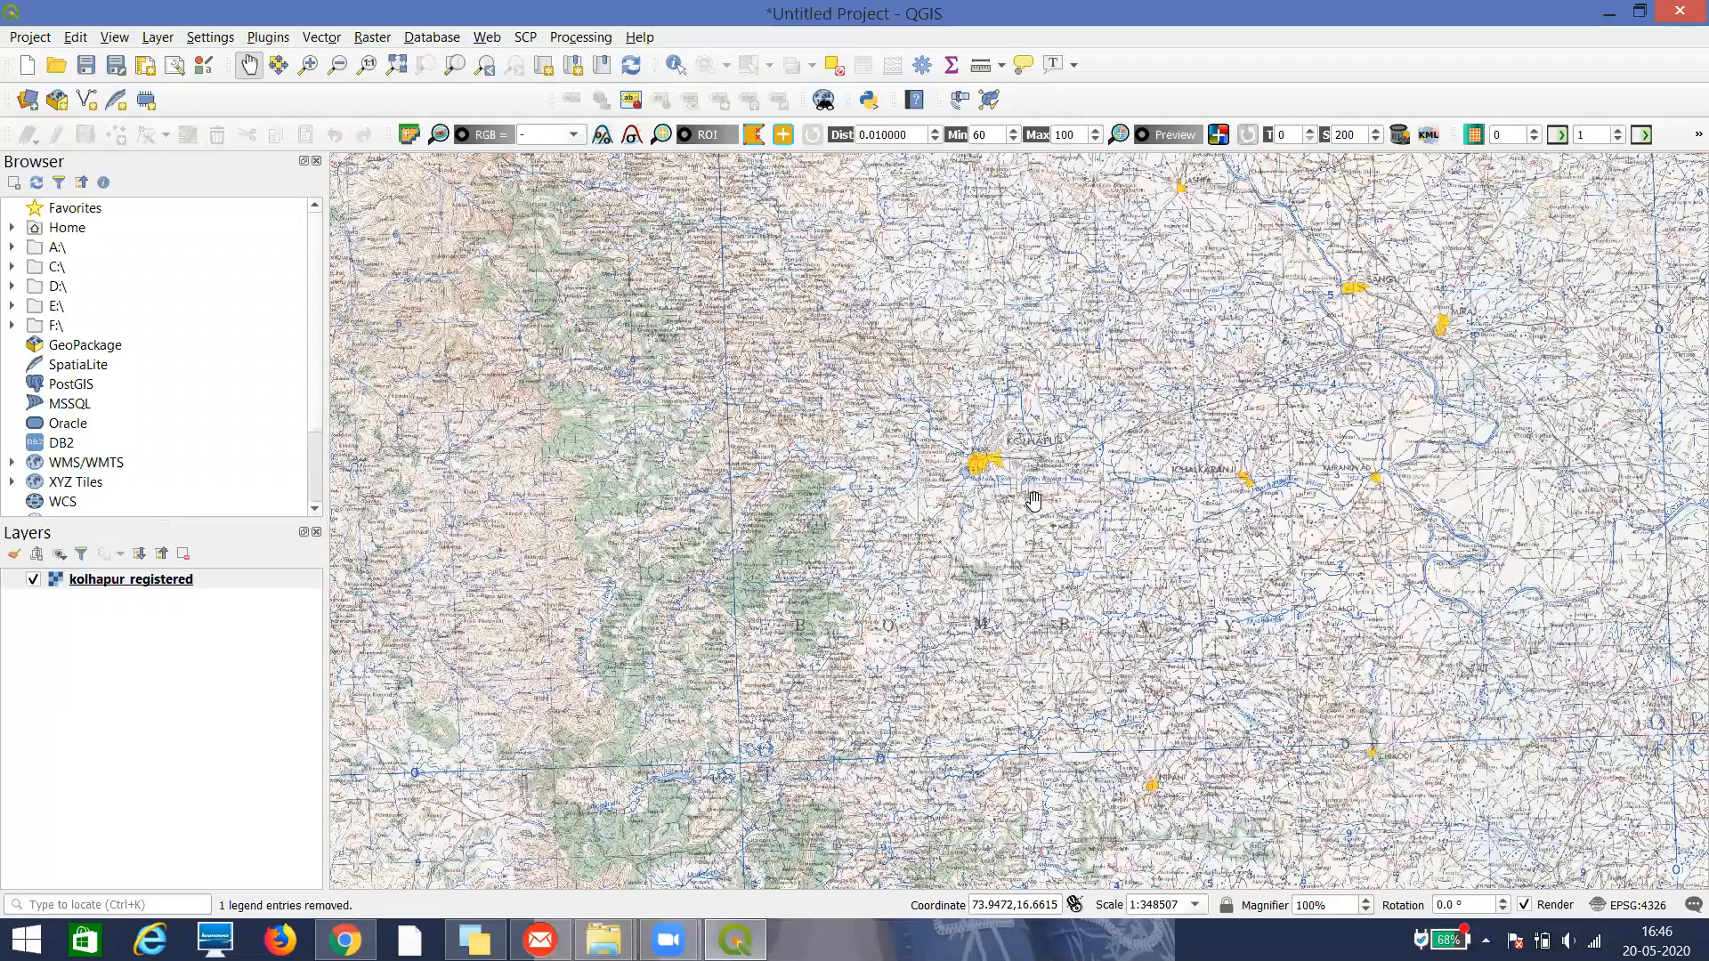
scroll(1034, 500, "up", 1)
left_click_drag(1344, 486, 1111, 573)
left_click_drag(1376, 391, 1201, 452)
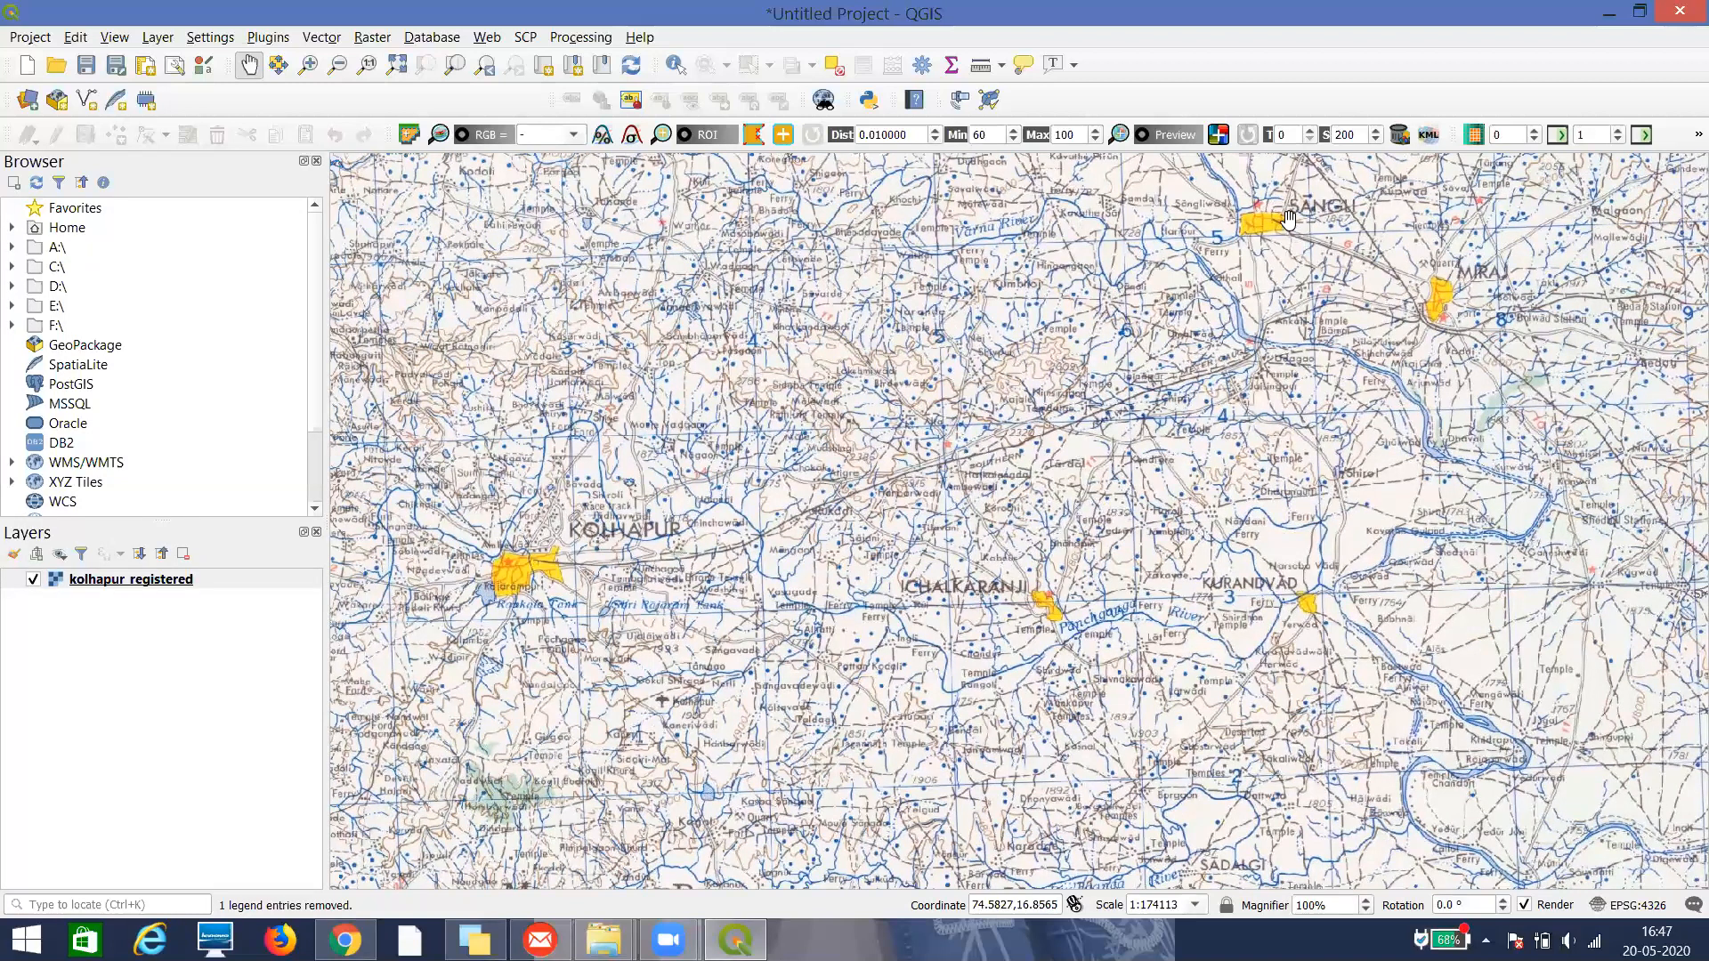
left_click_drag(1182, 347, 1143, 367)
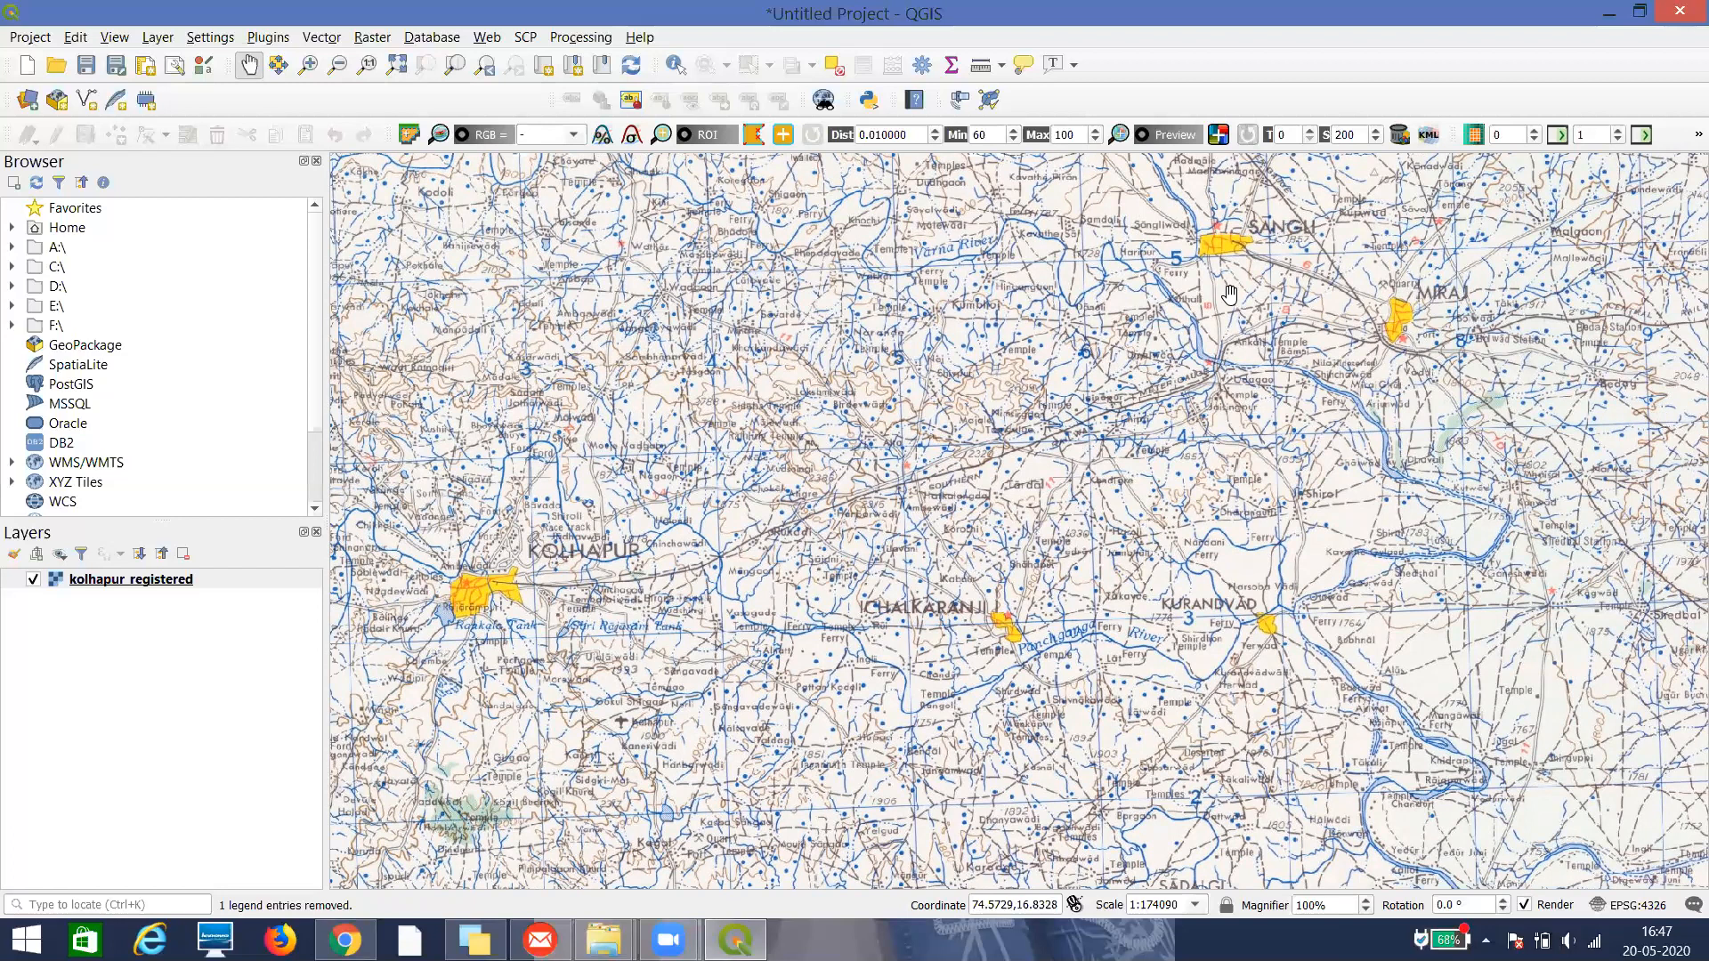
right_click(150, 584)
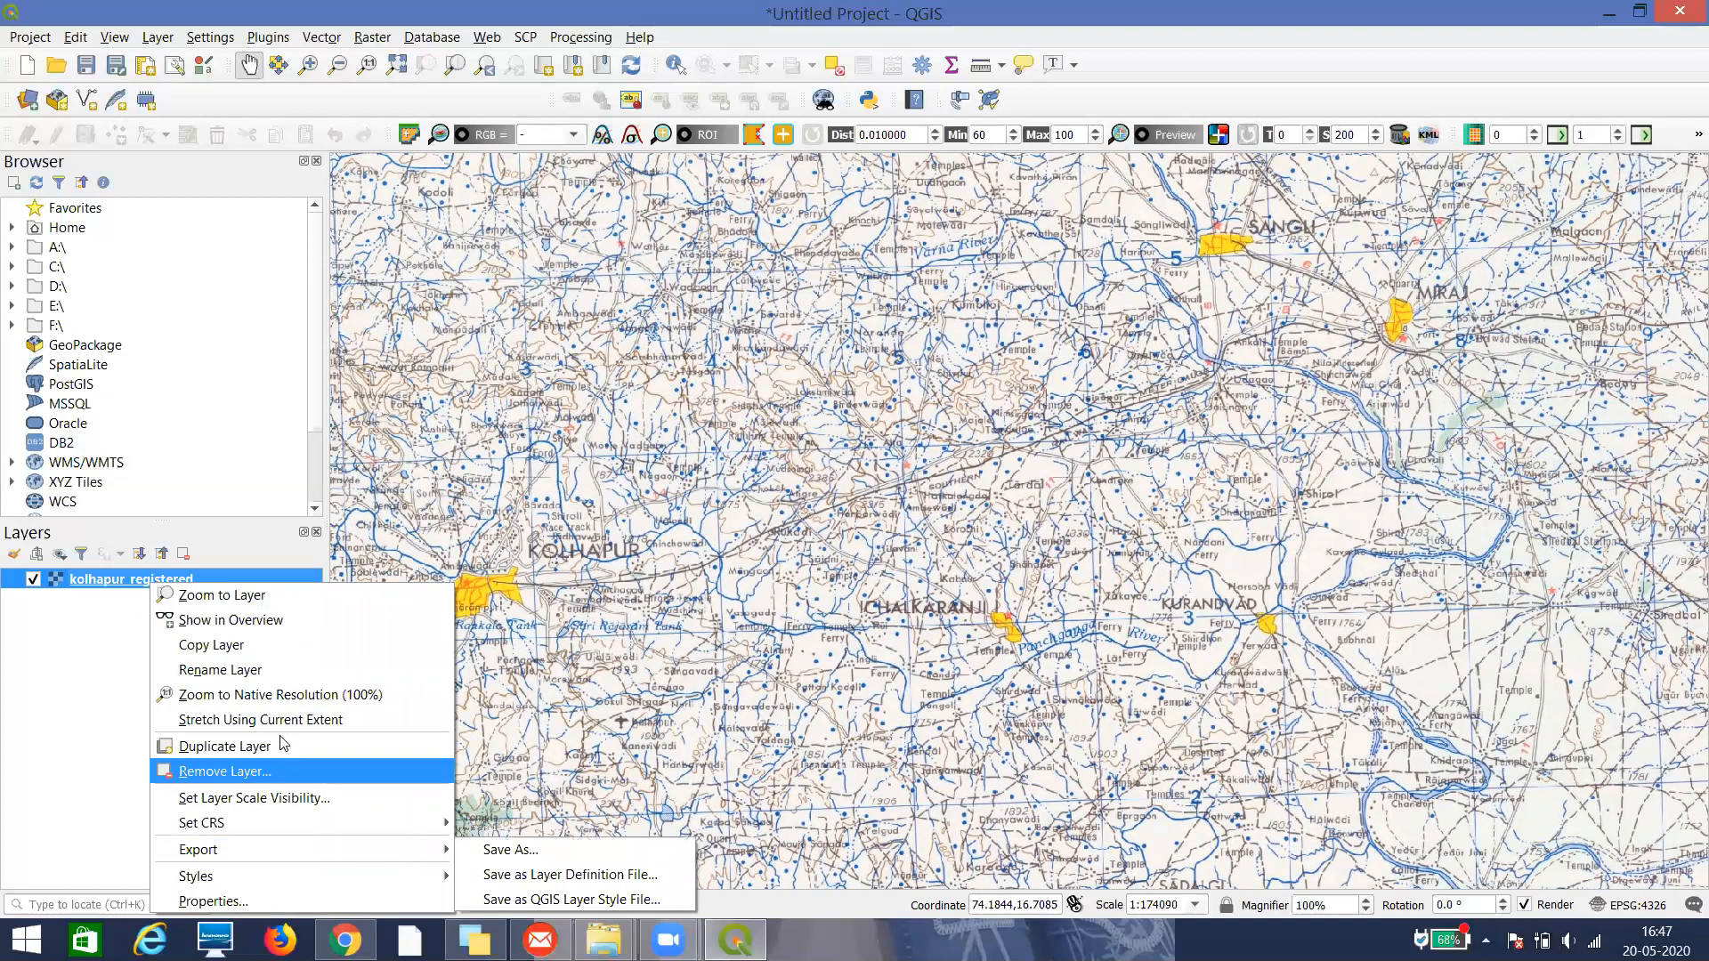
mouse_move(294, 824)
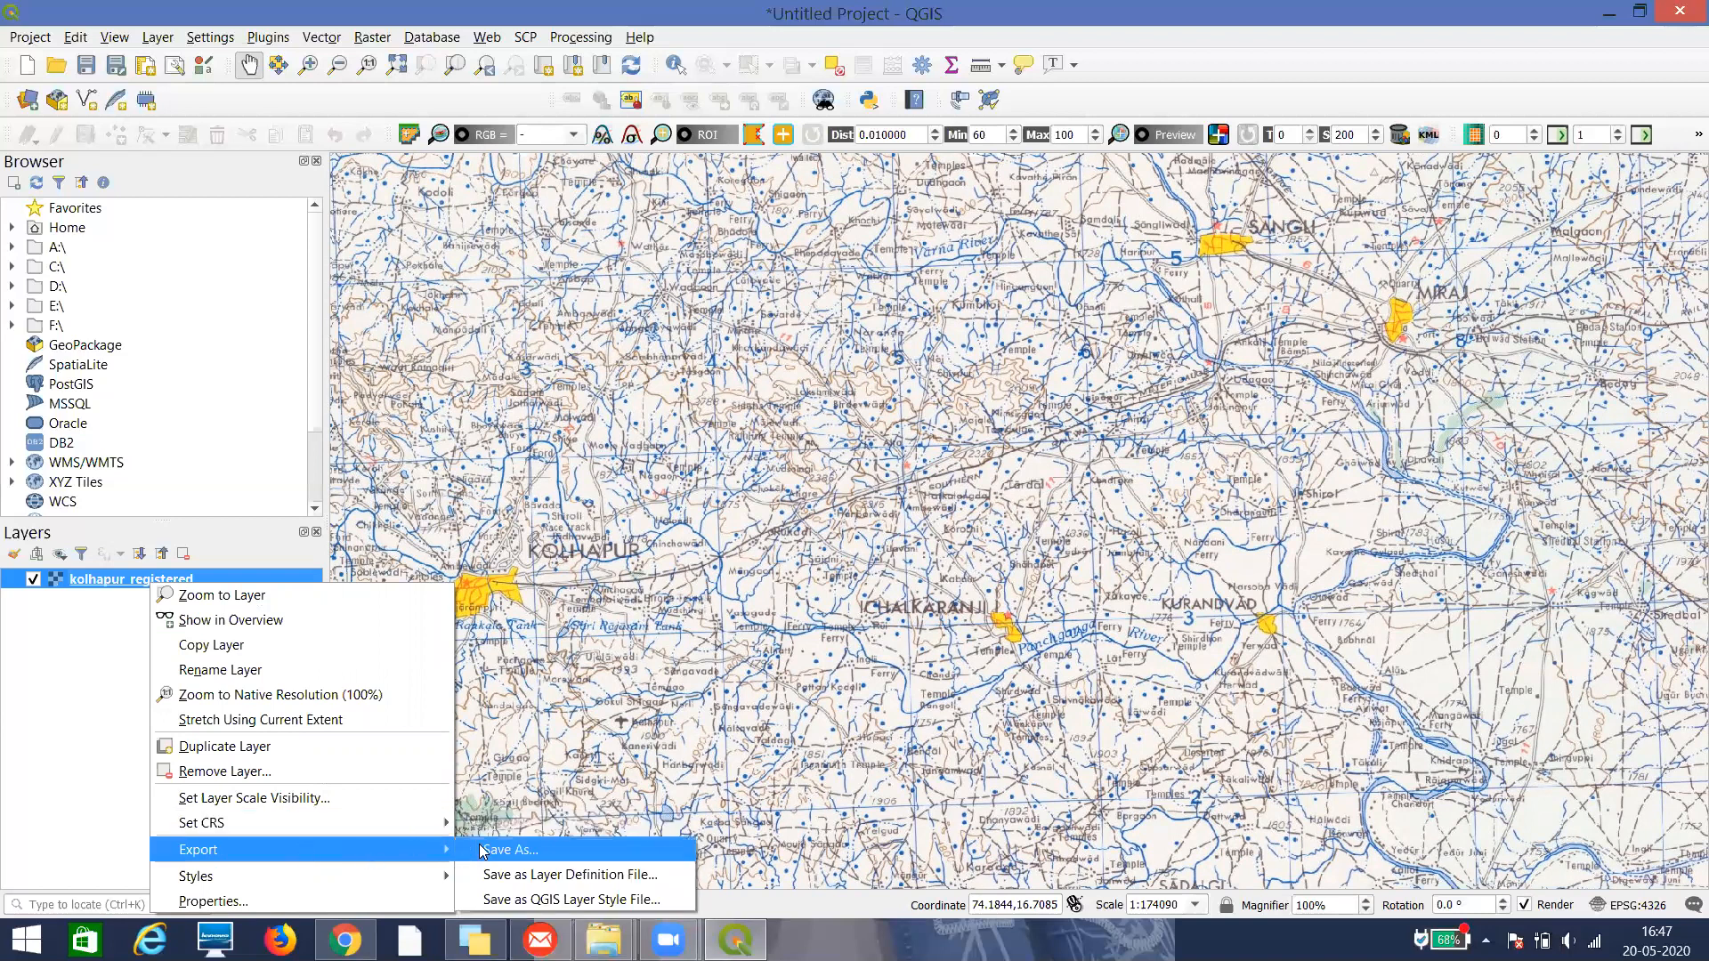
left_click(481, 850)
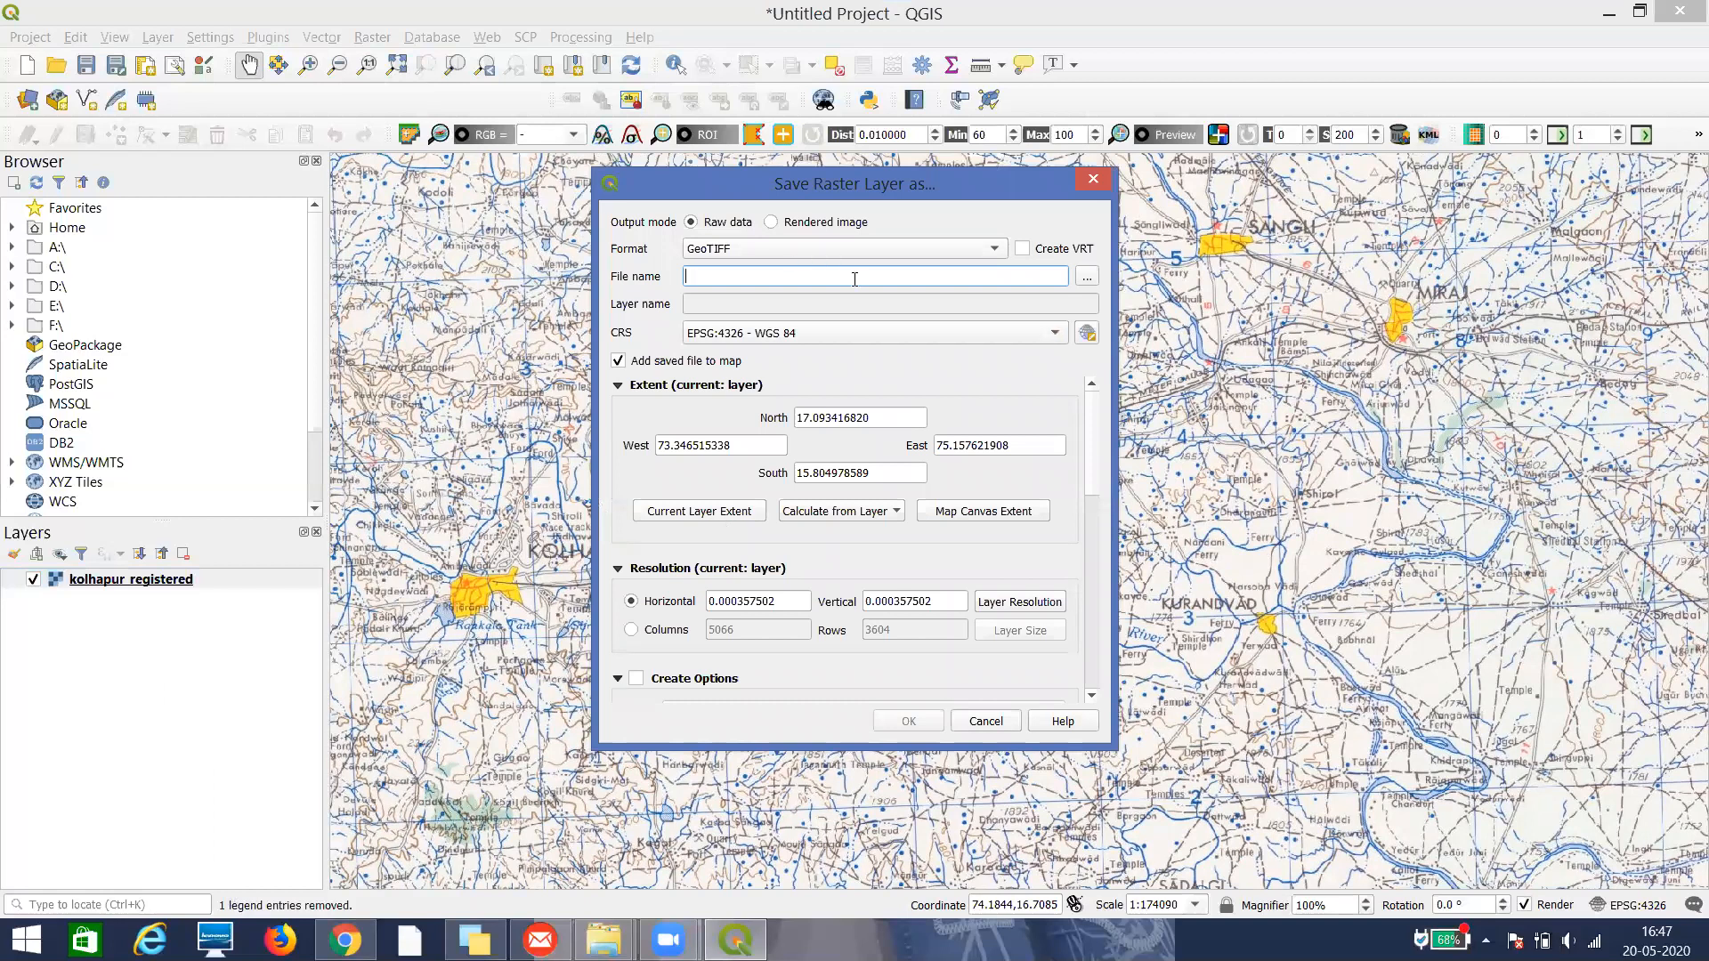
left_click(1061, 333)
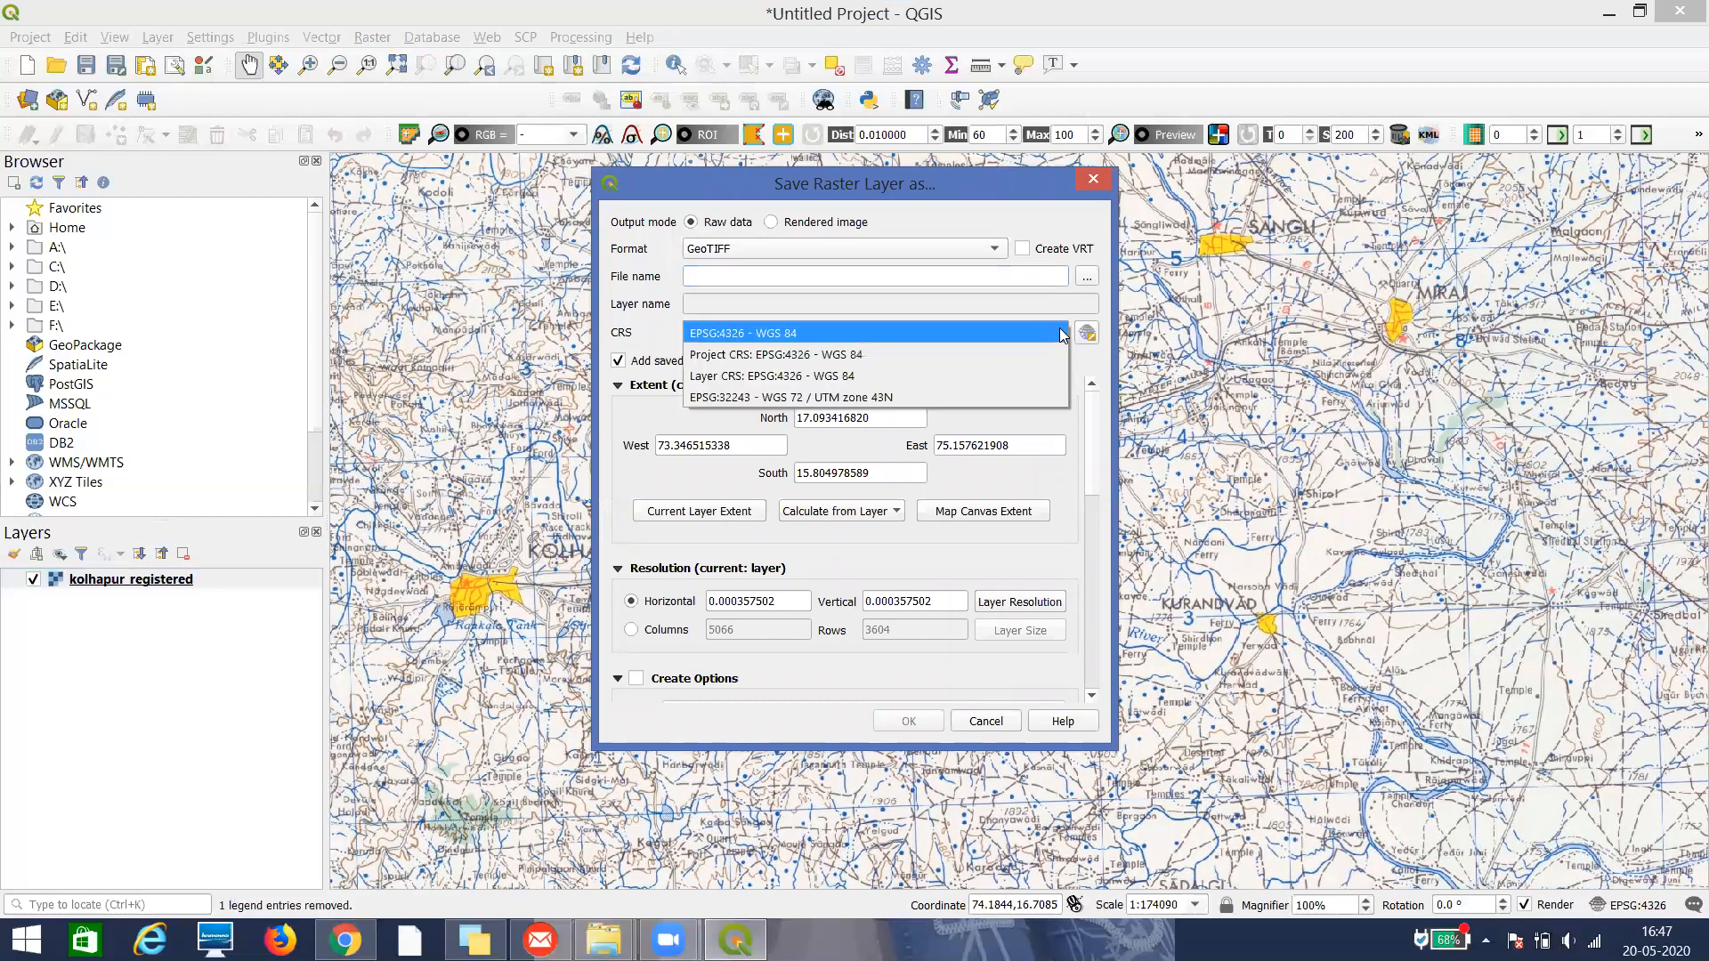
left_click(1061, 334)
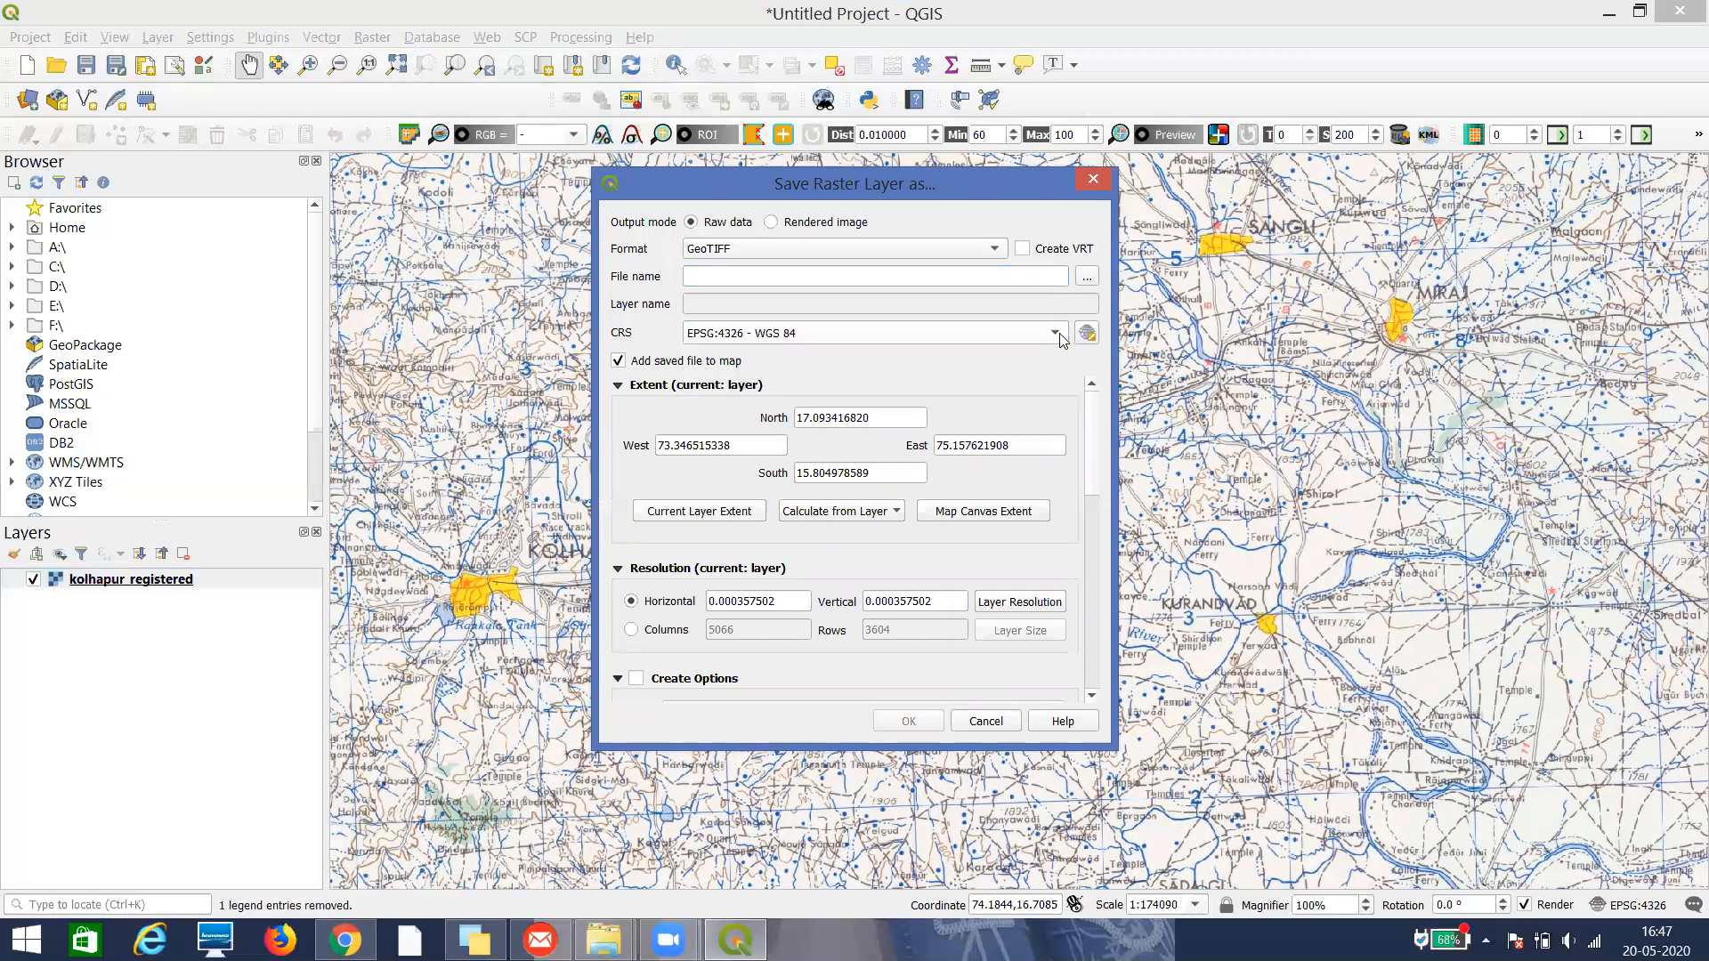
left_click(985, 721)
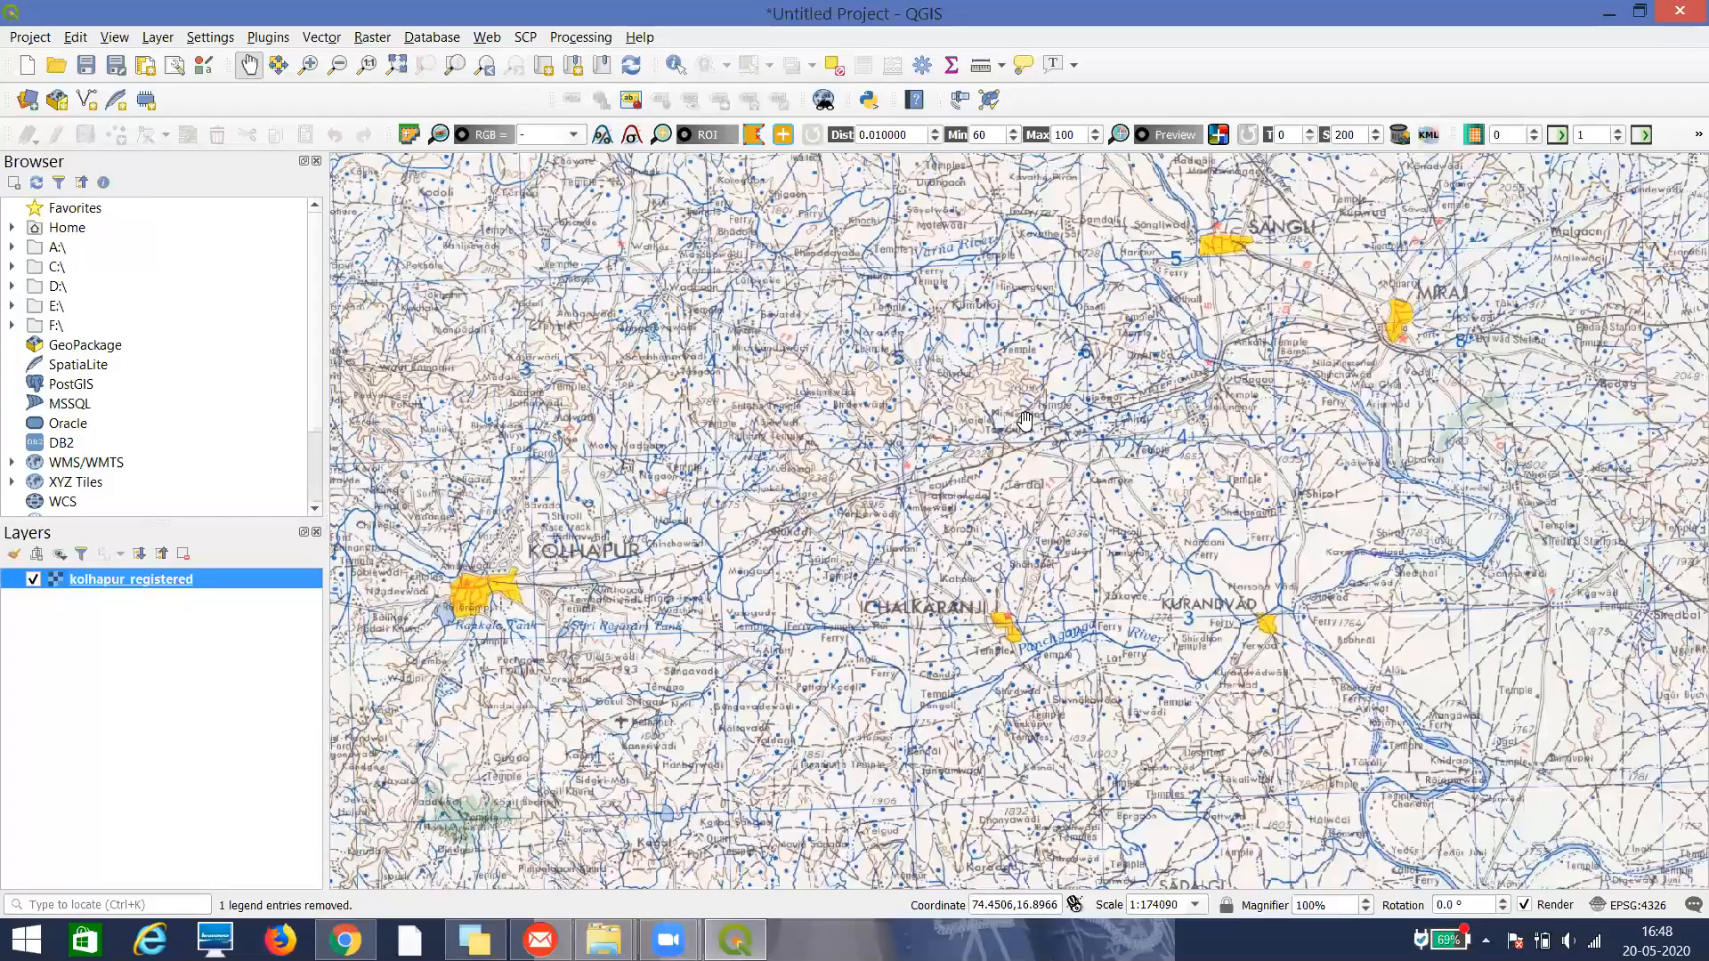
Start exporting the kolhapur_registered layer as a raw-data GeoTIFF and browse to the QGIS folder on drive A: for the output
right_click(117, 580)
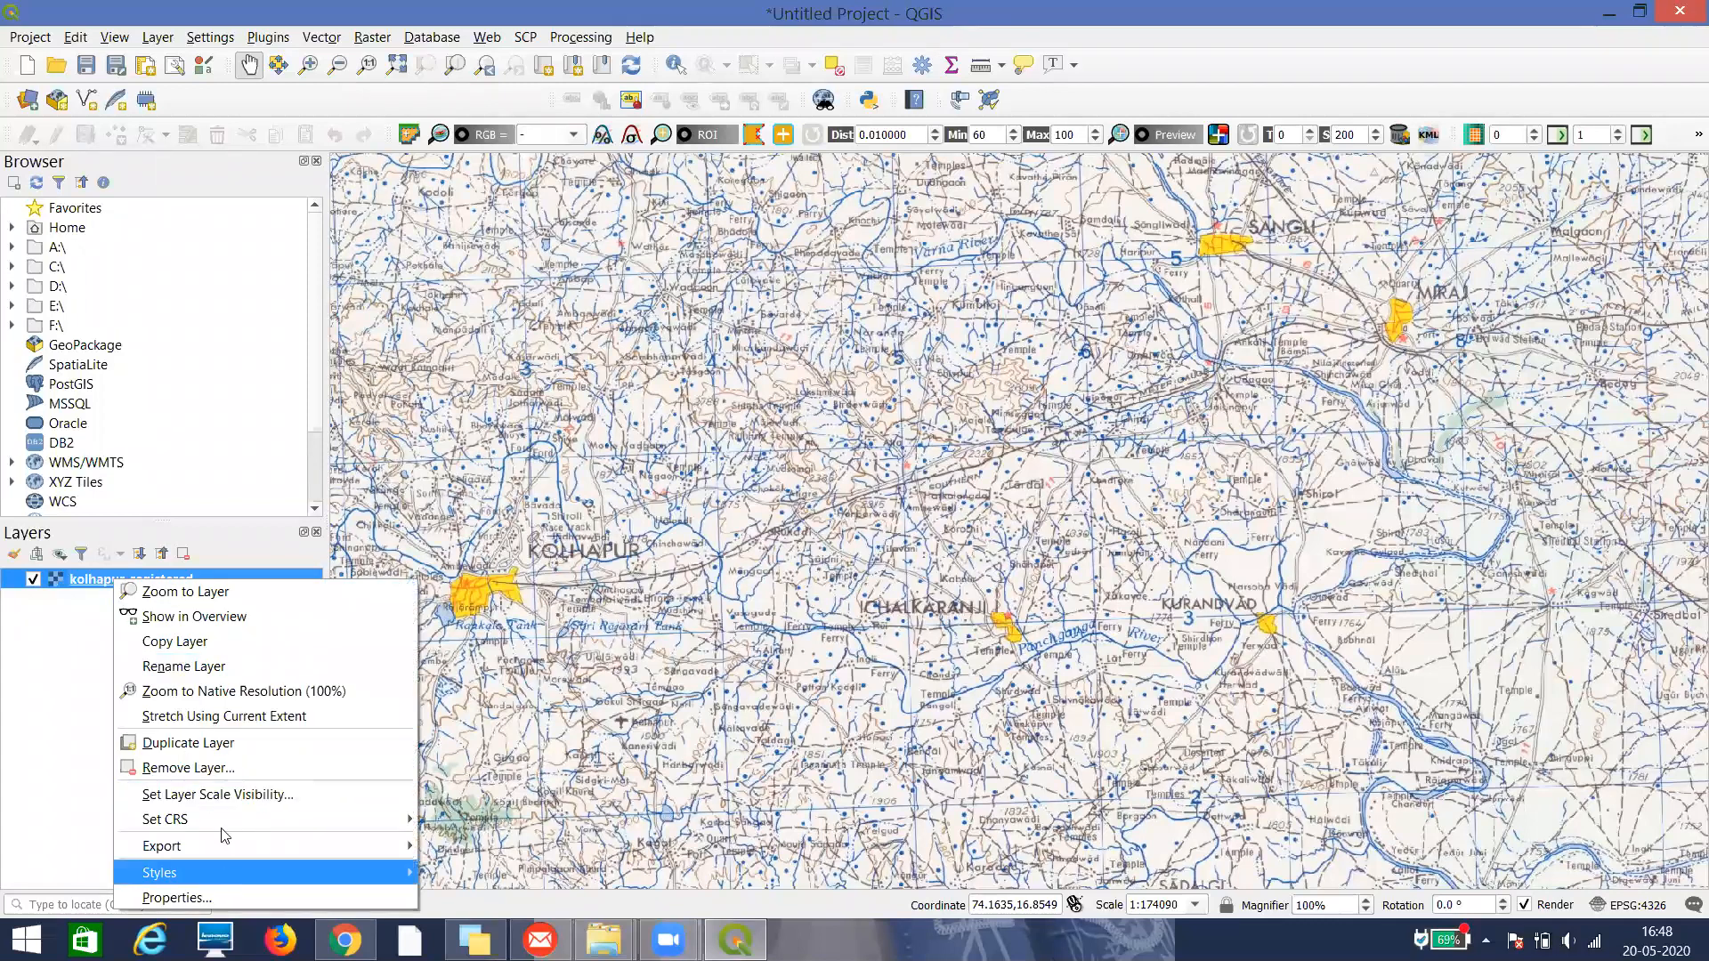
mouse_move(225, 844)
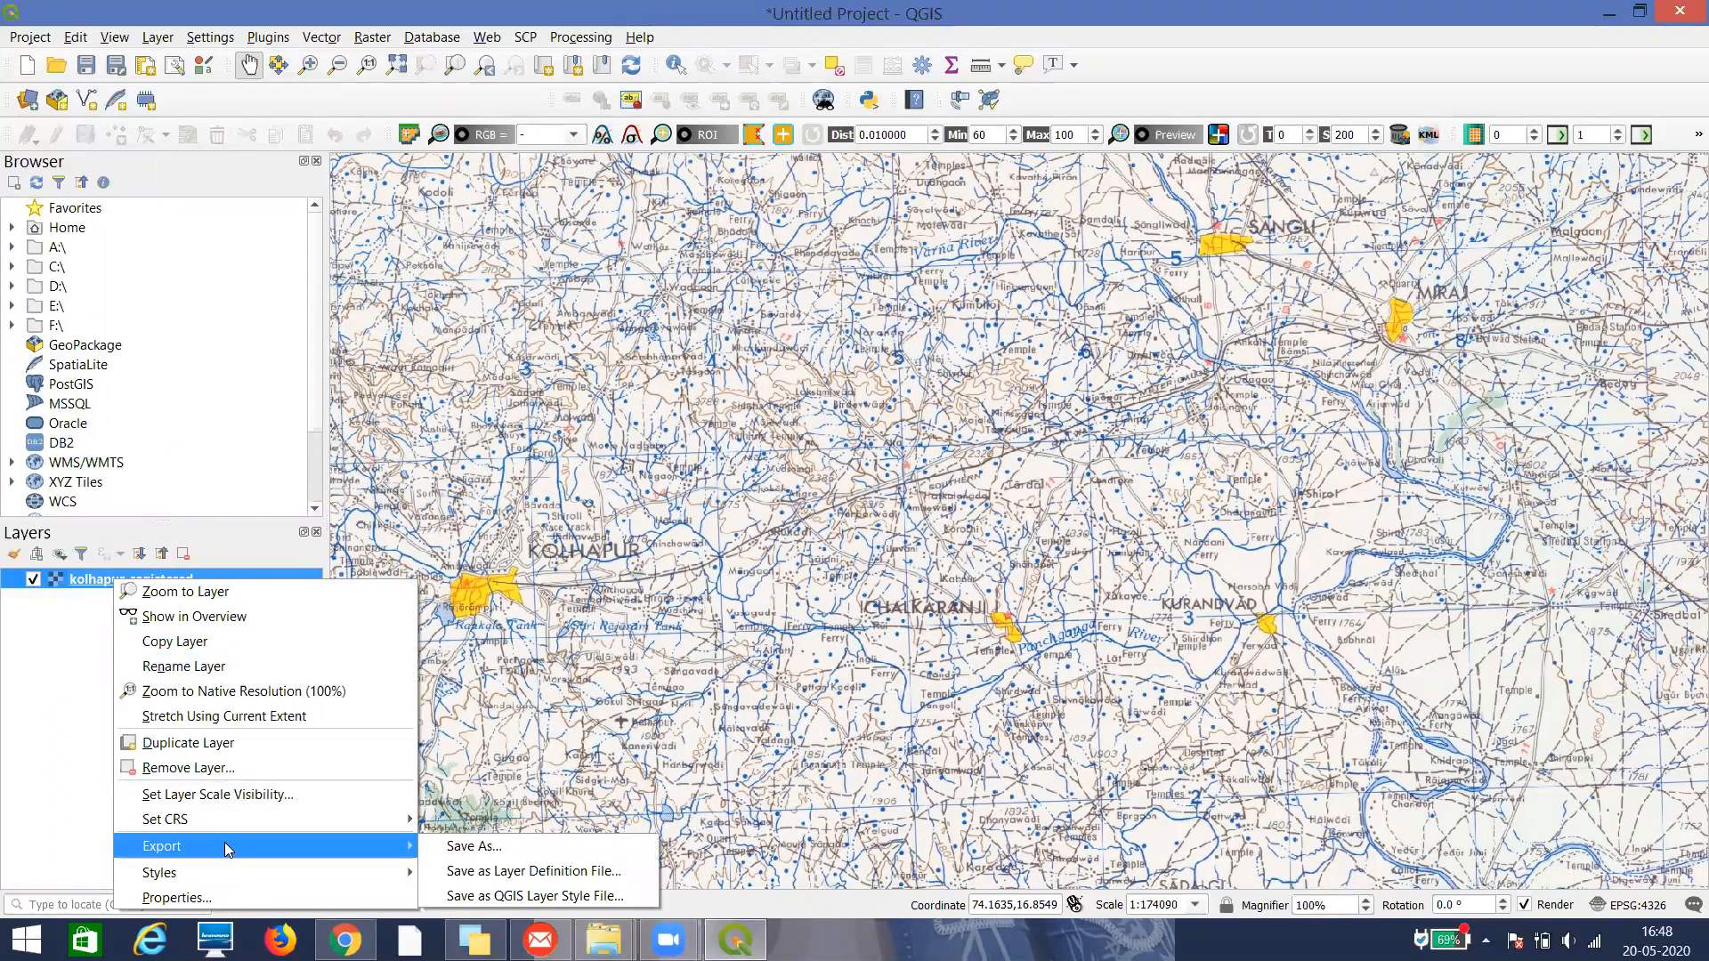
left_click(445, 847)
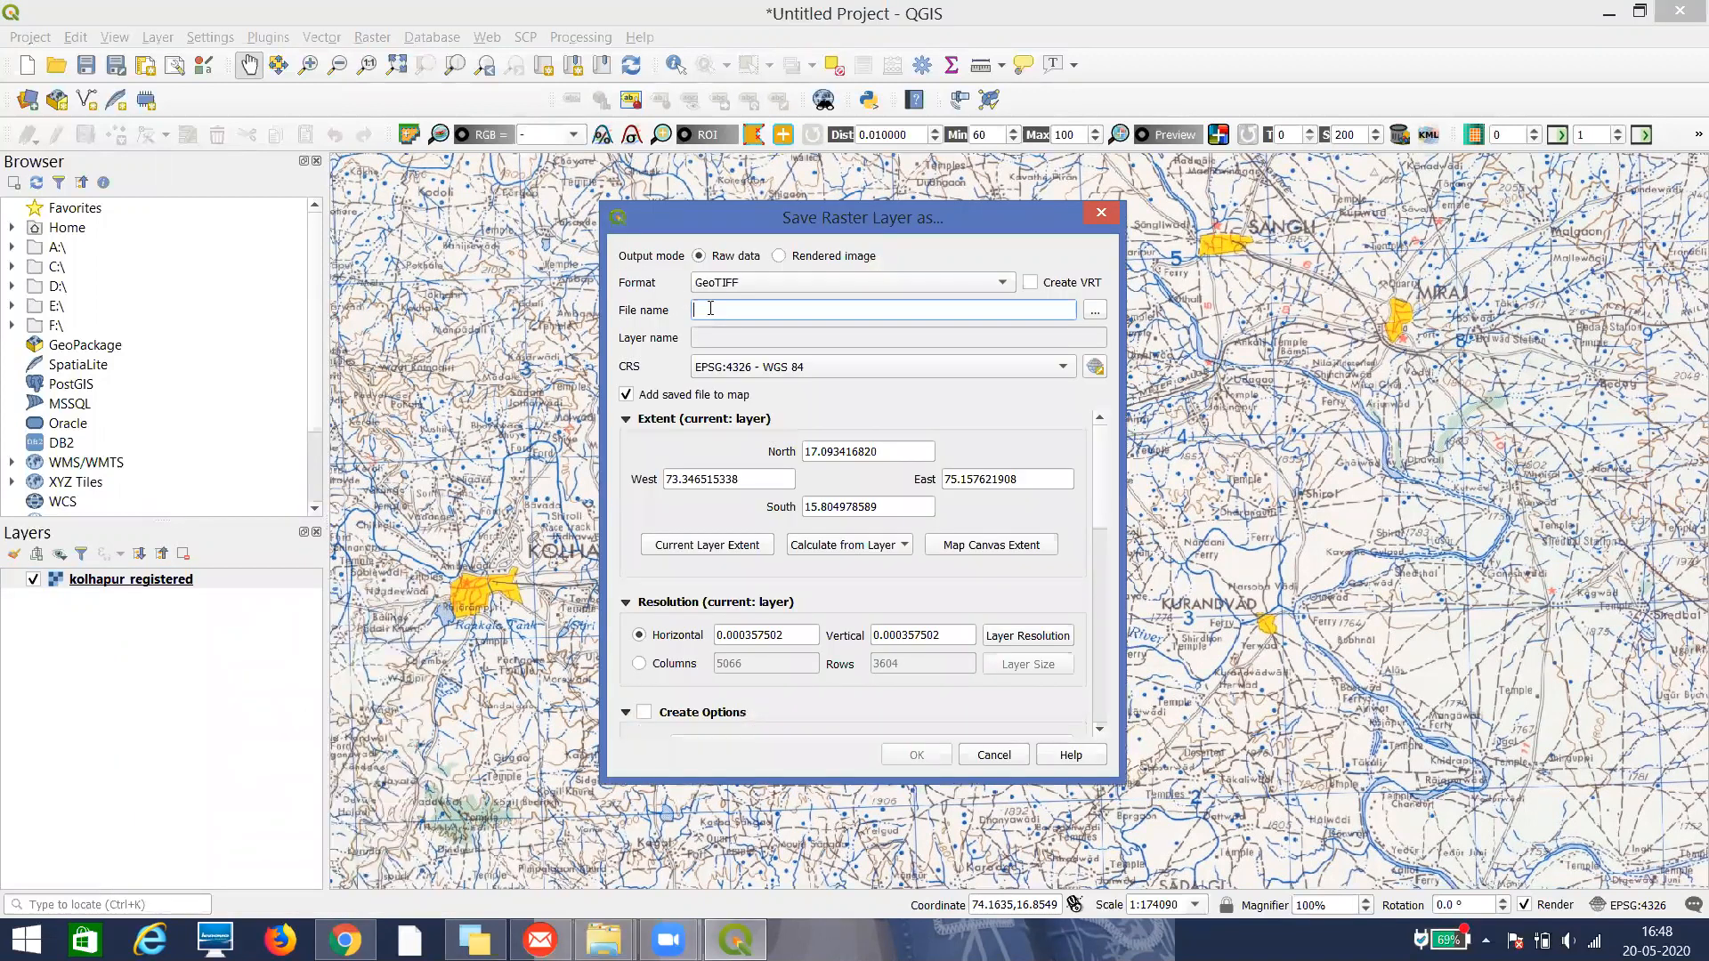
left_click(1094, 310)
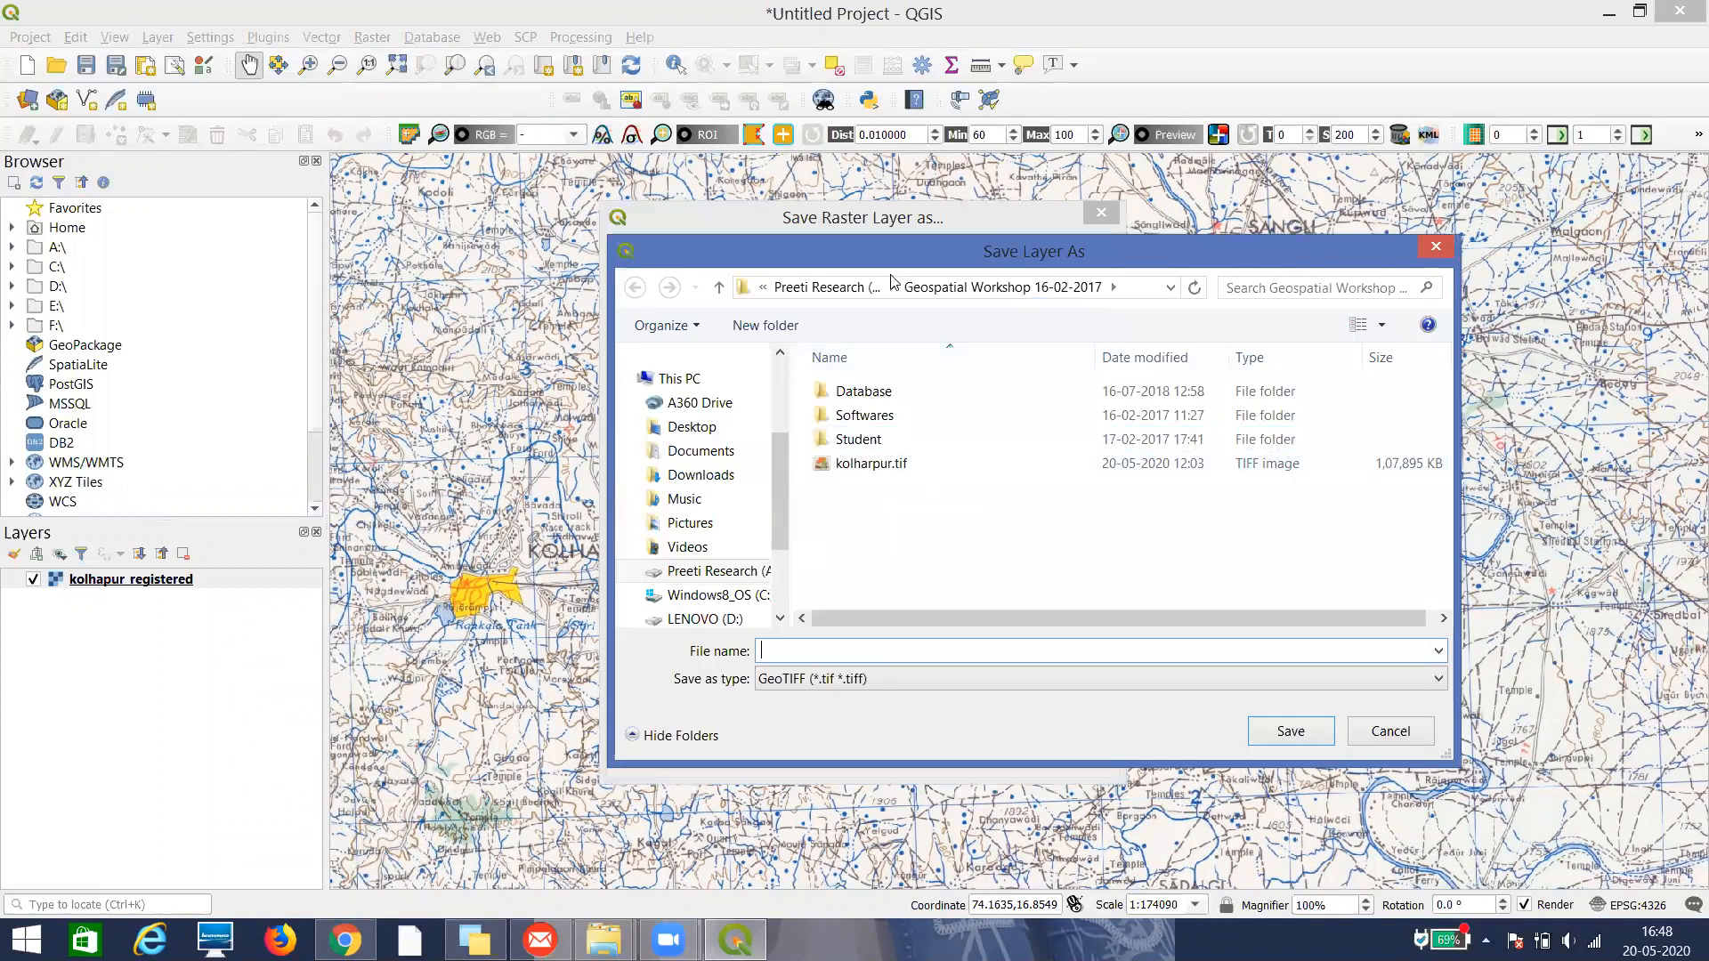
left_click(826, 287)
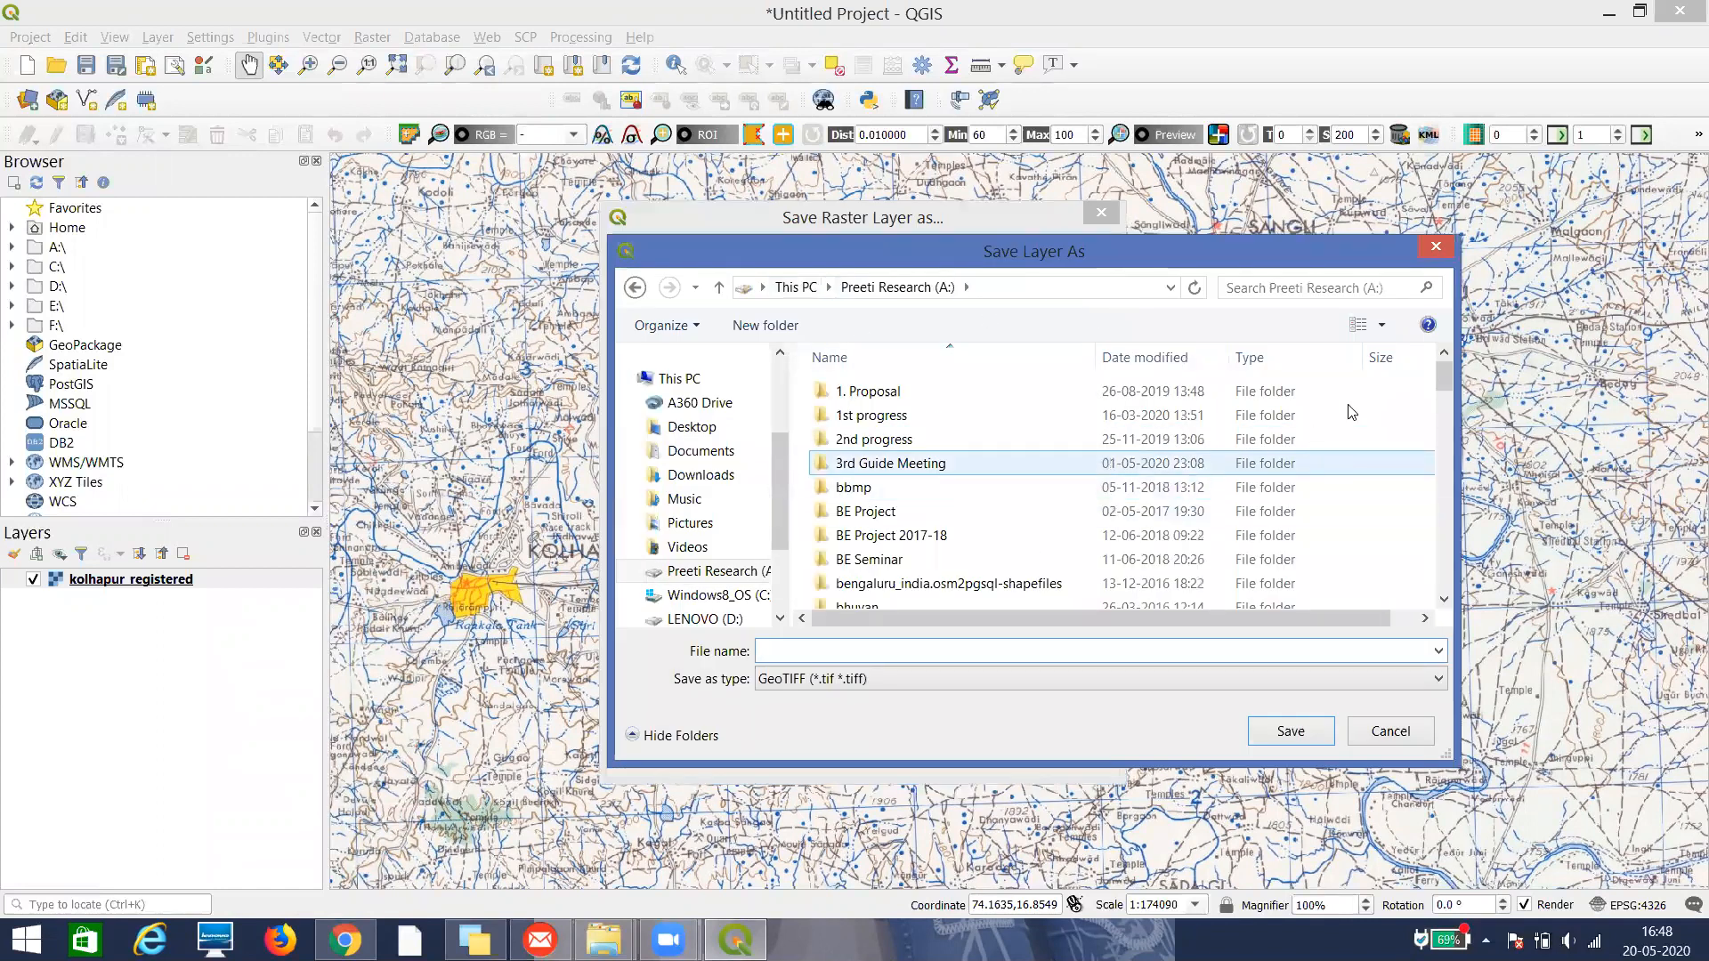
left_click(1312, 285)
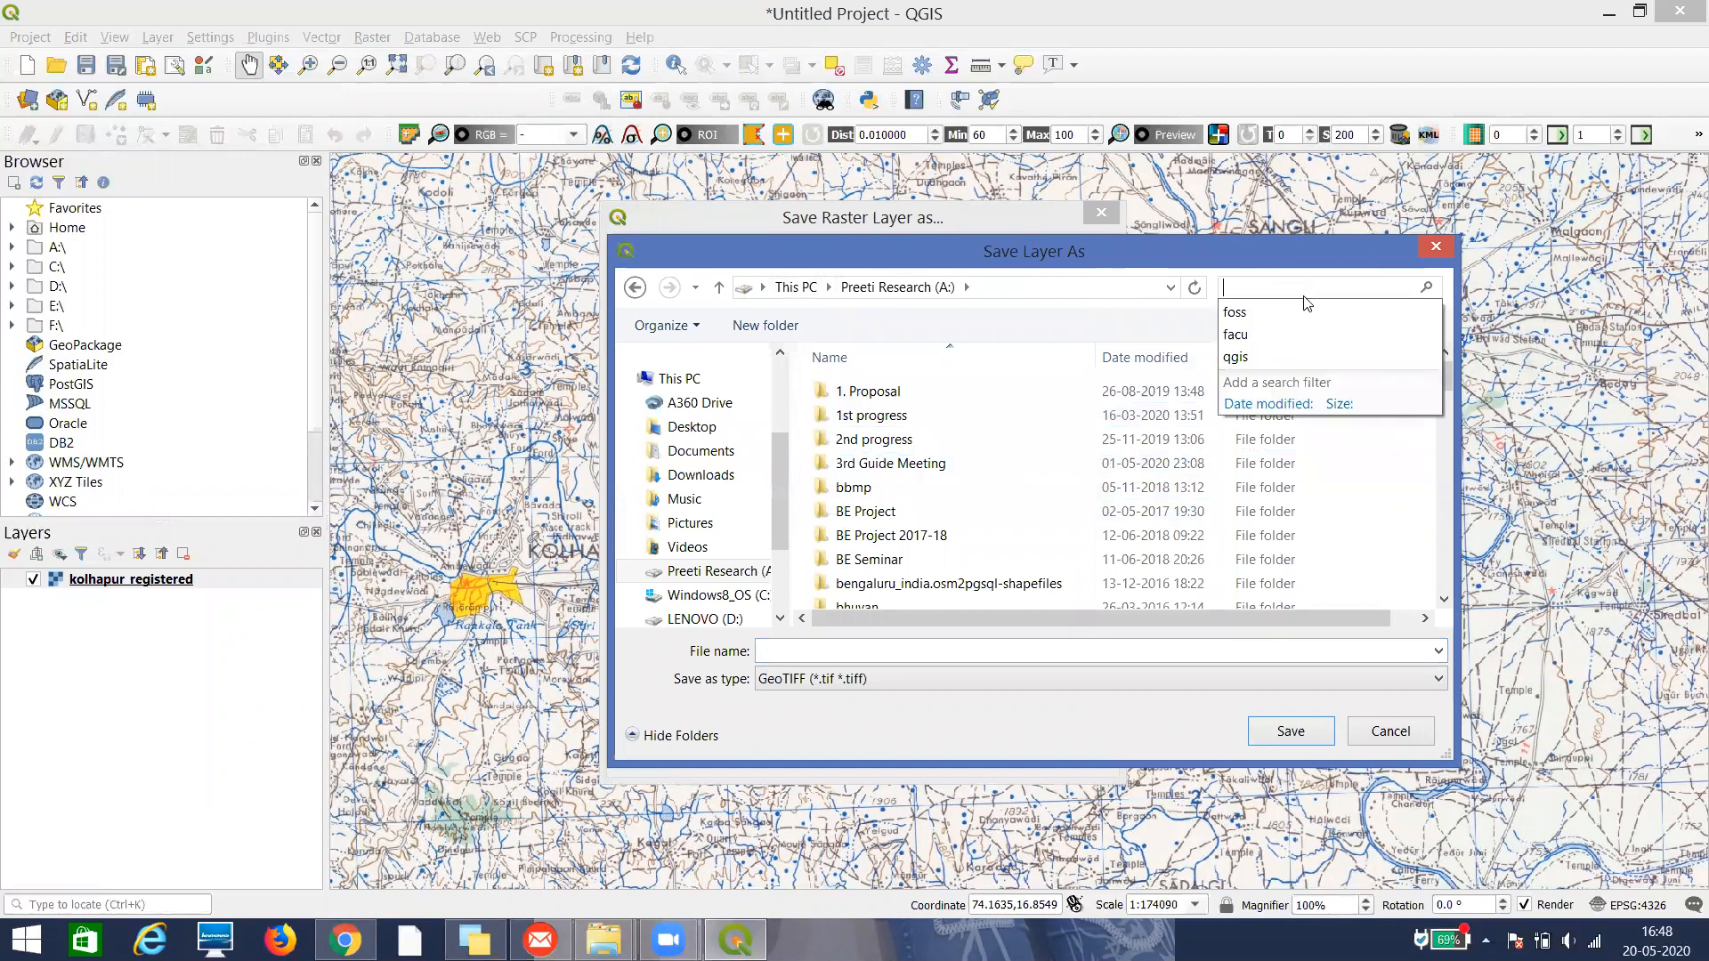
type("qg")
double_click(903, 424)
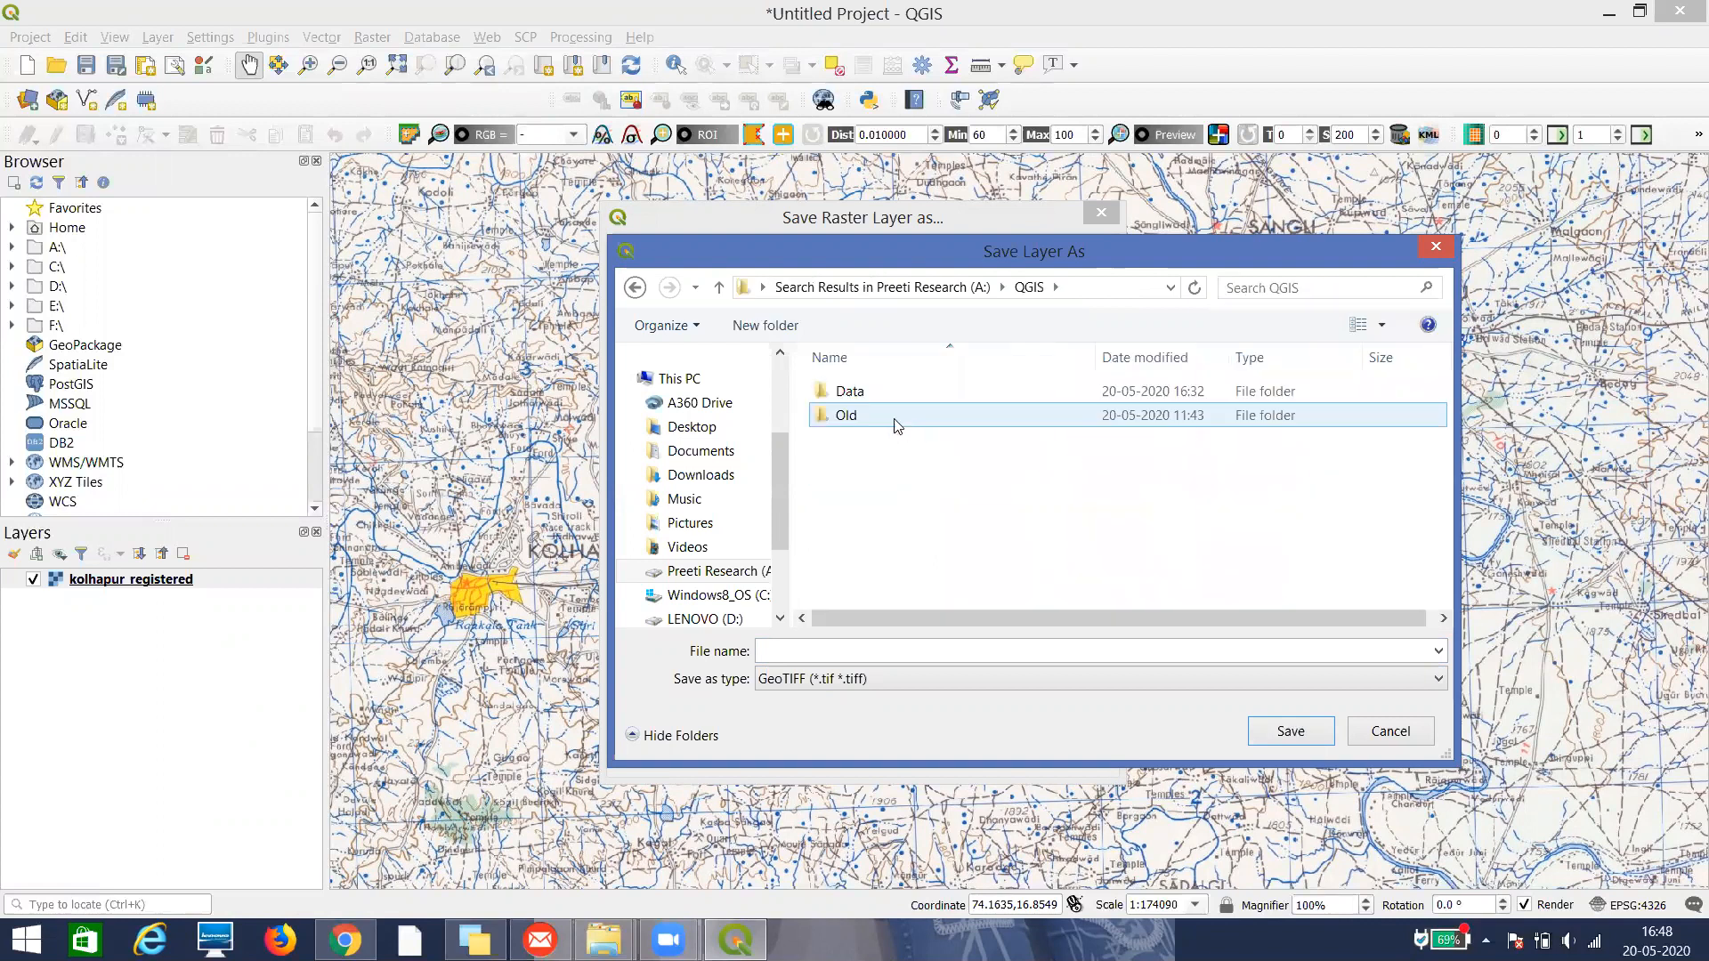
Name the output file Kolahpur_projected and filter the available output coordinate reference systems by "utm"
left_click(811, 655)
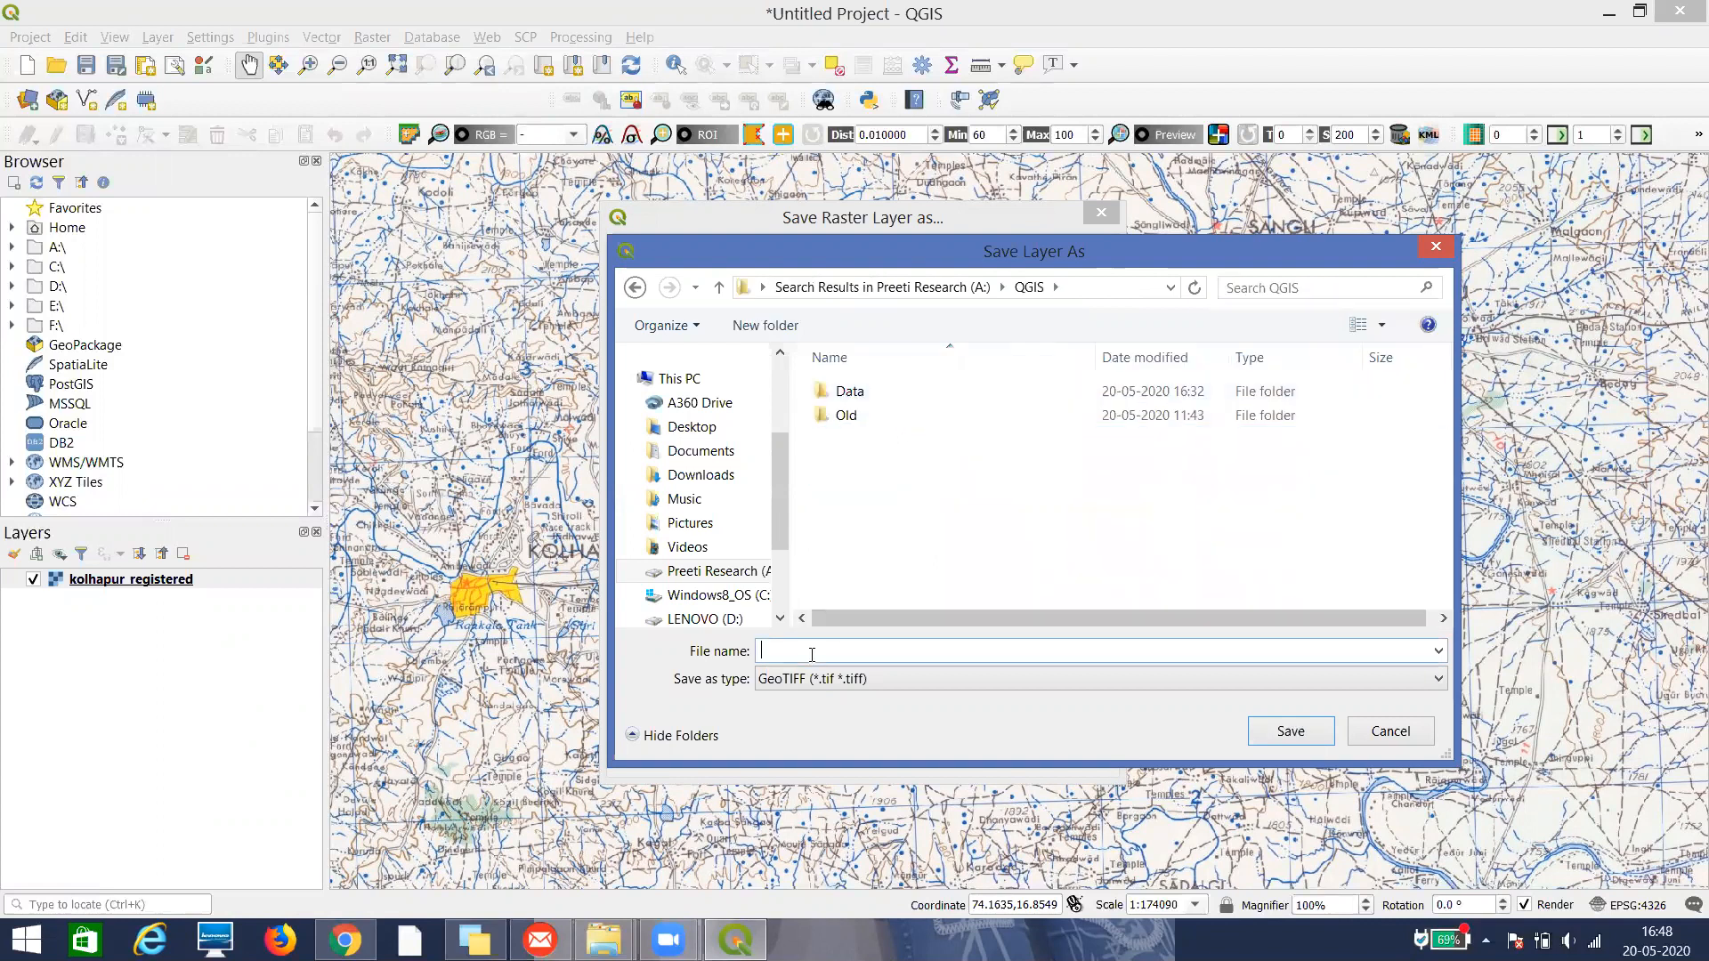
type("Kolahpur")
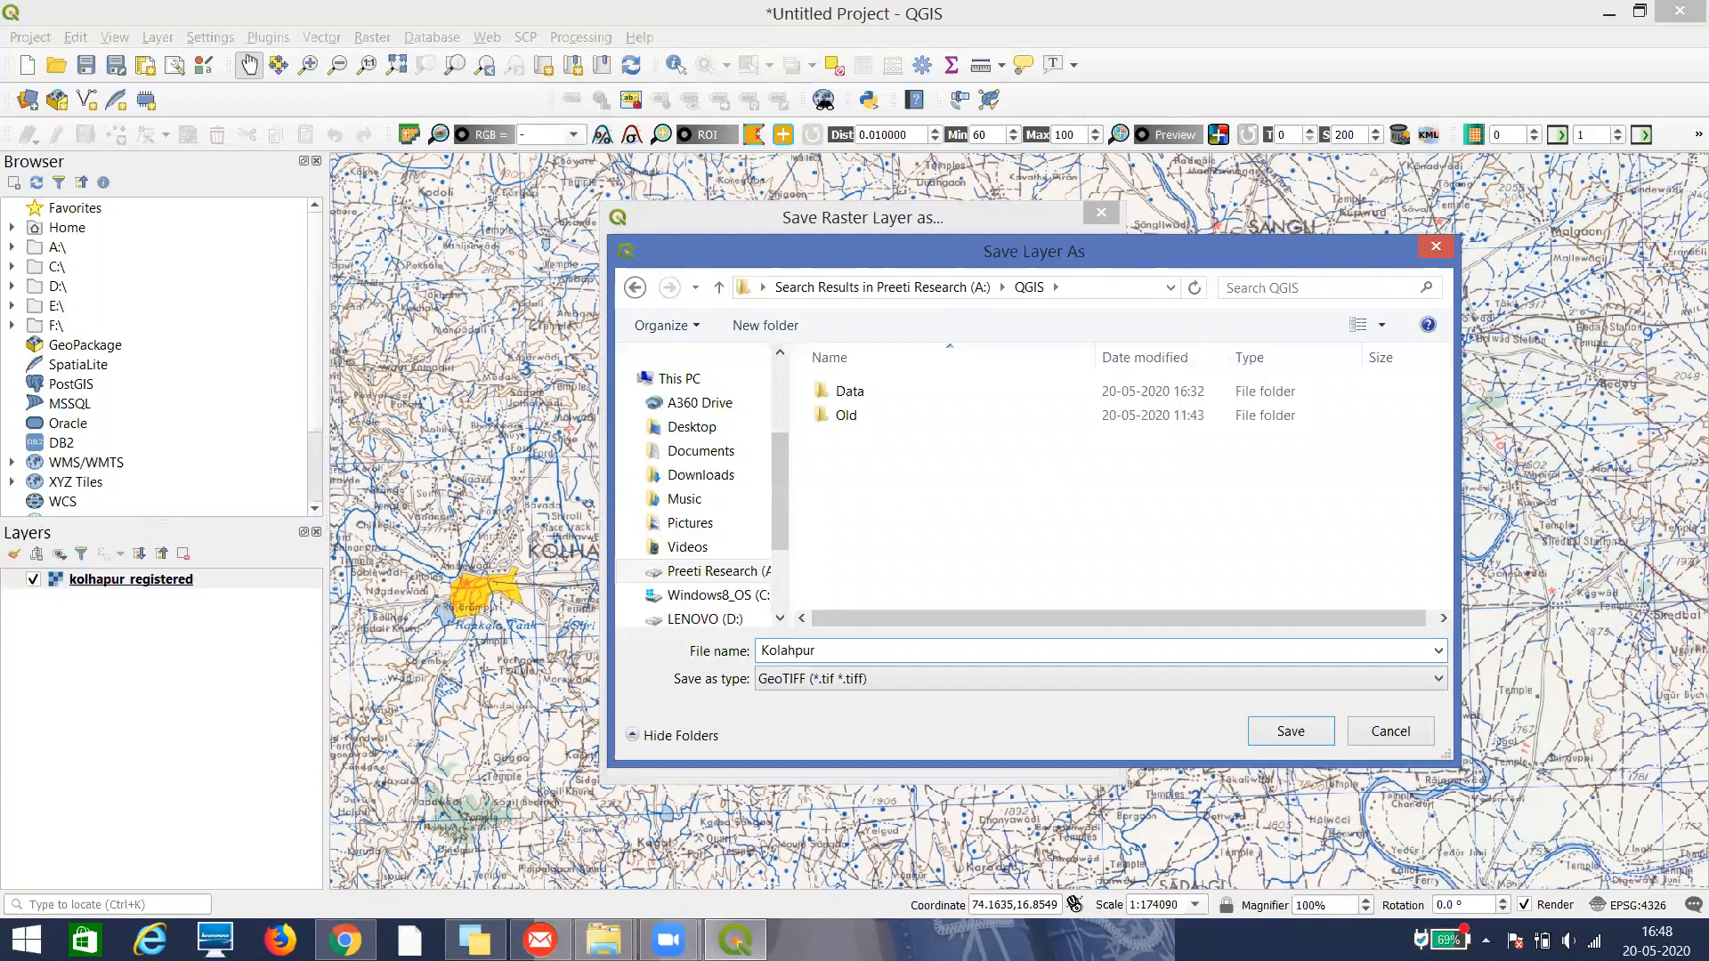
type("_projected")
left_click(1285, 737)
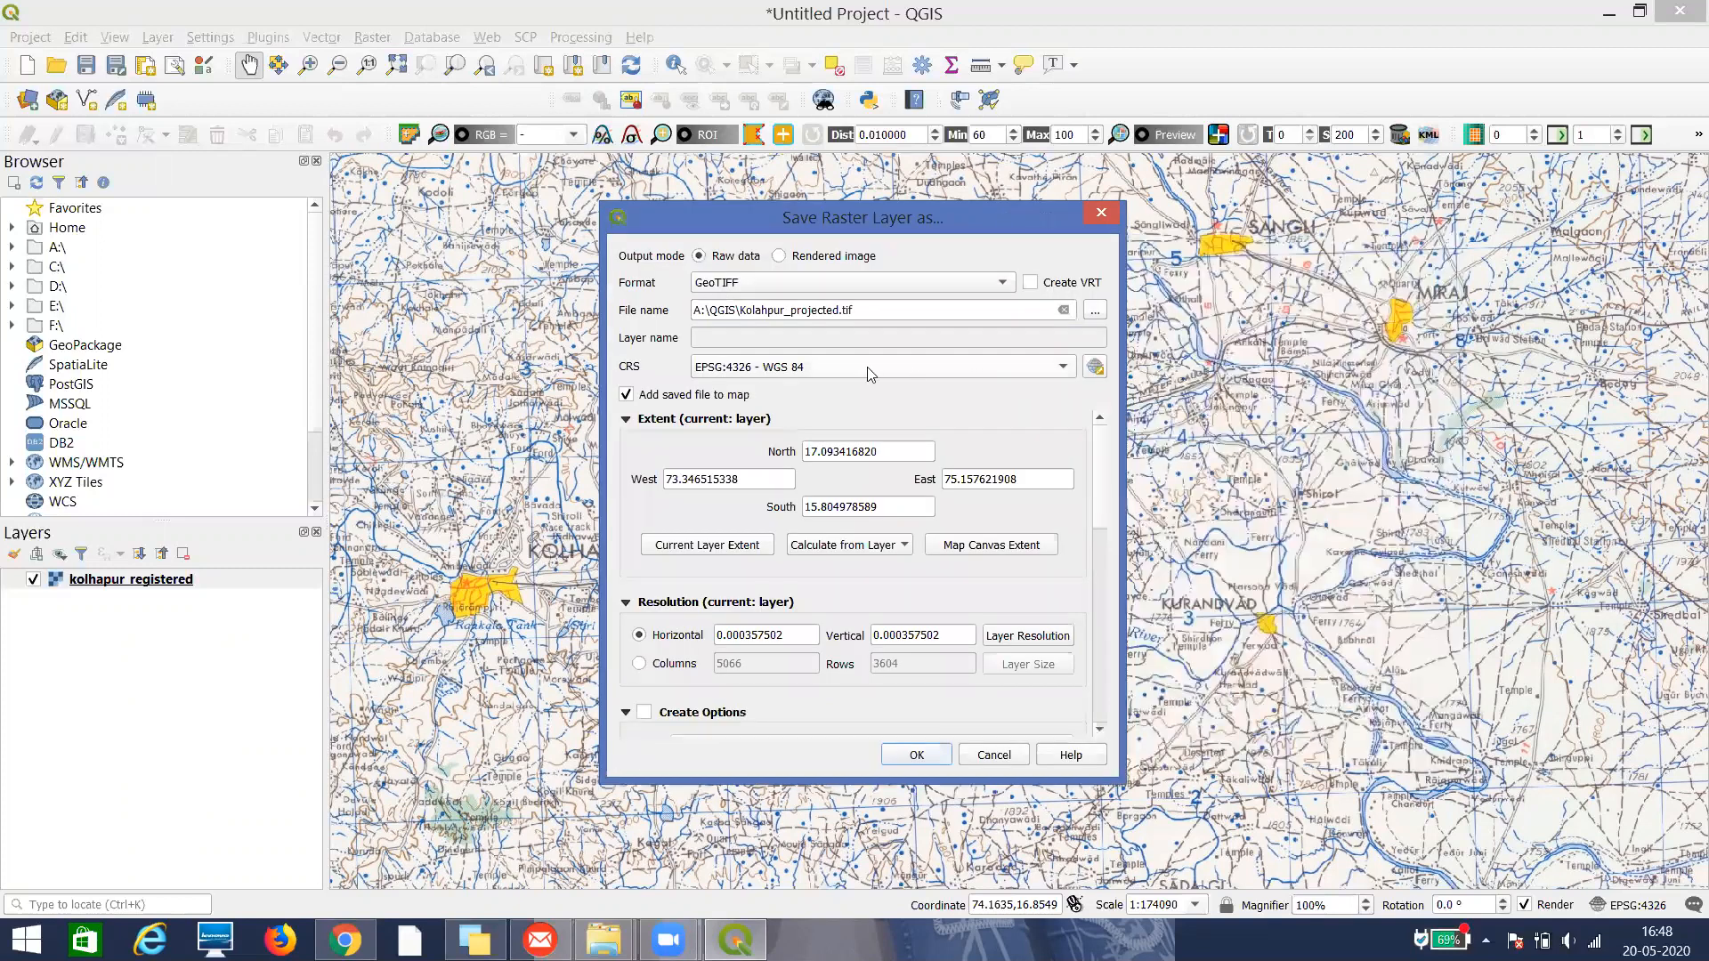
left_click(1095, 366)
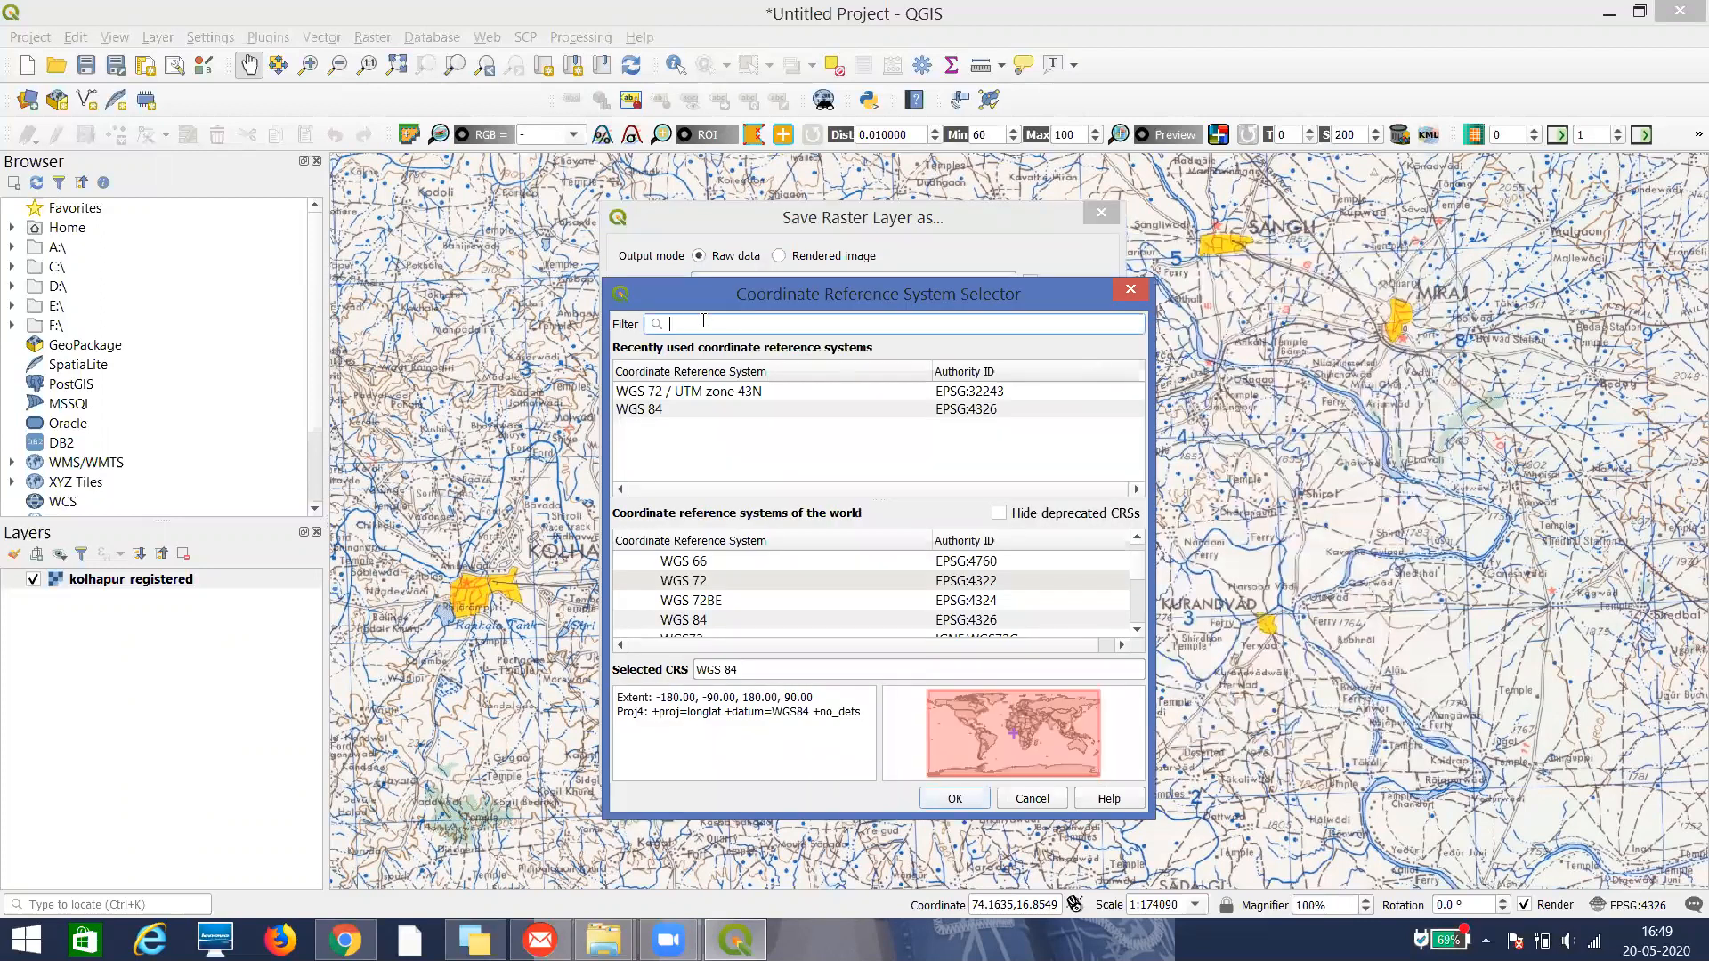
type("tm")
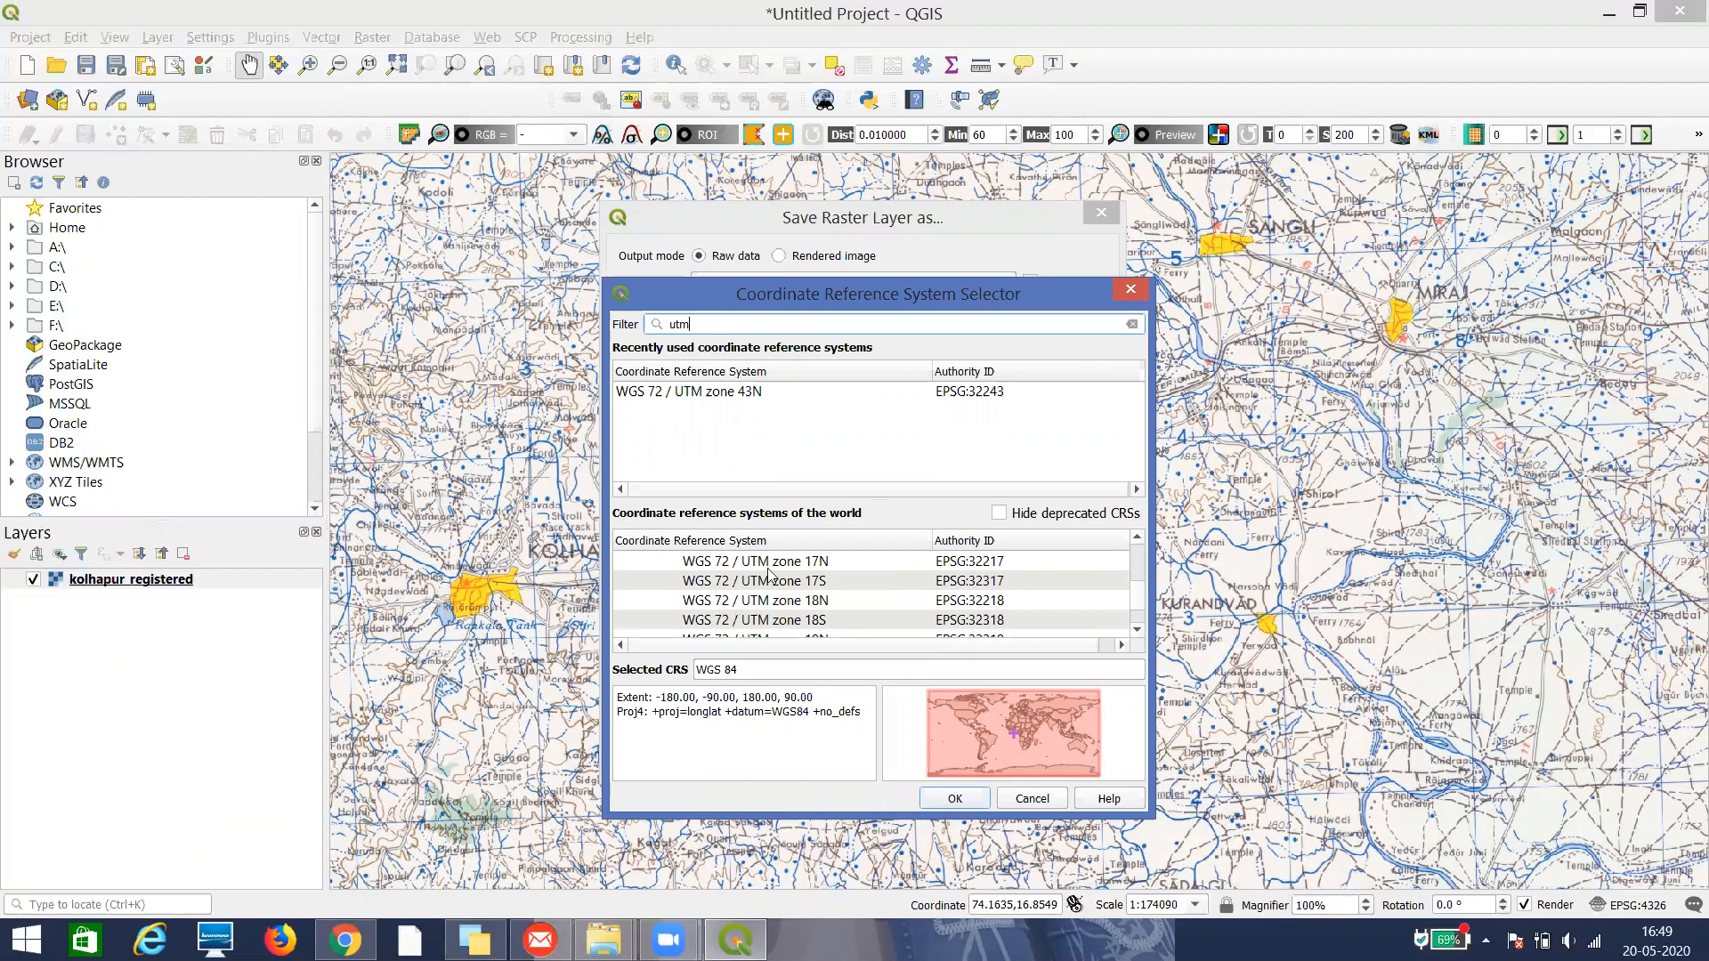
Switch to Chrome and search Google for "utm zones for india" in a new tab
left_click(345, 940)
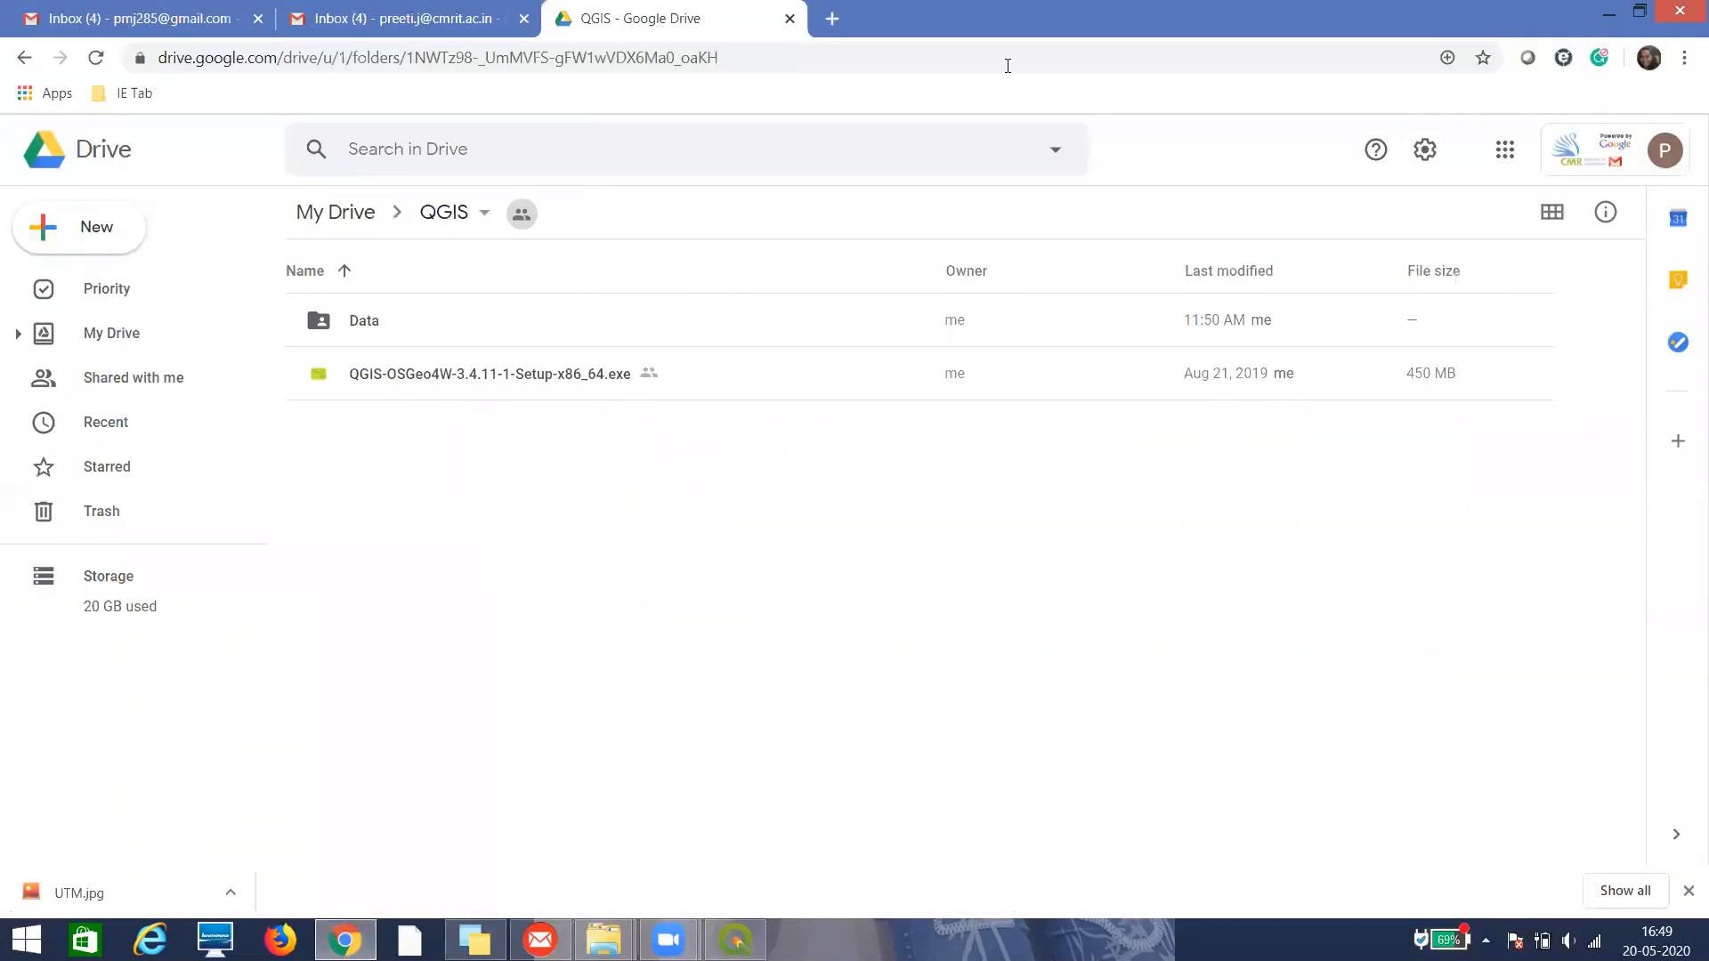
left_click(831, 19)
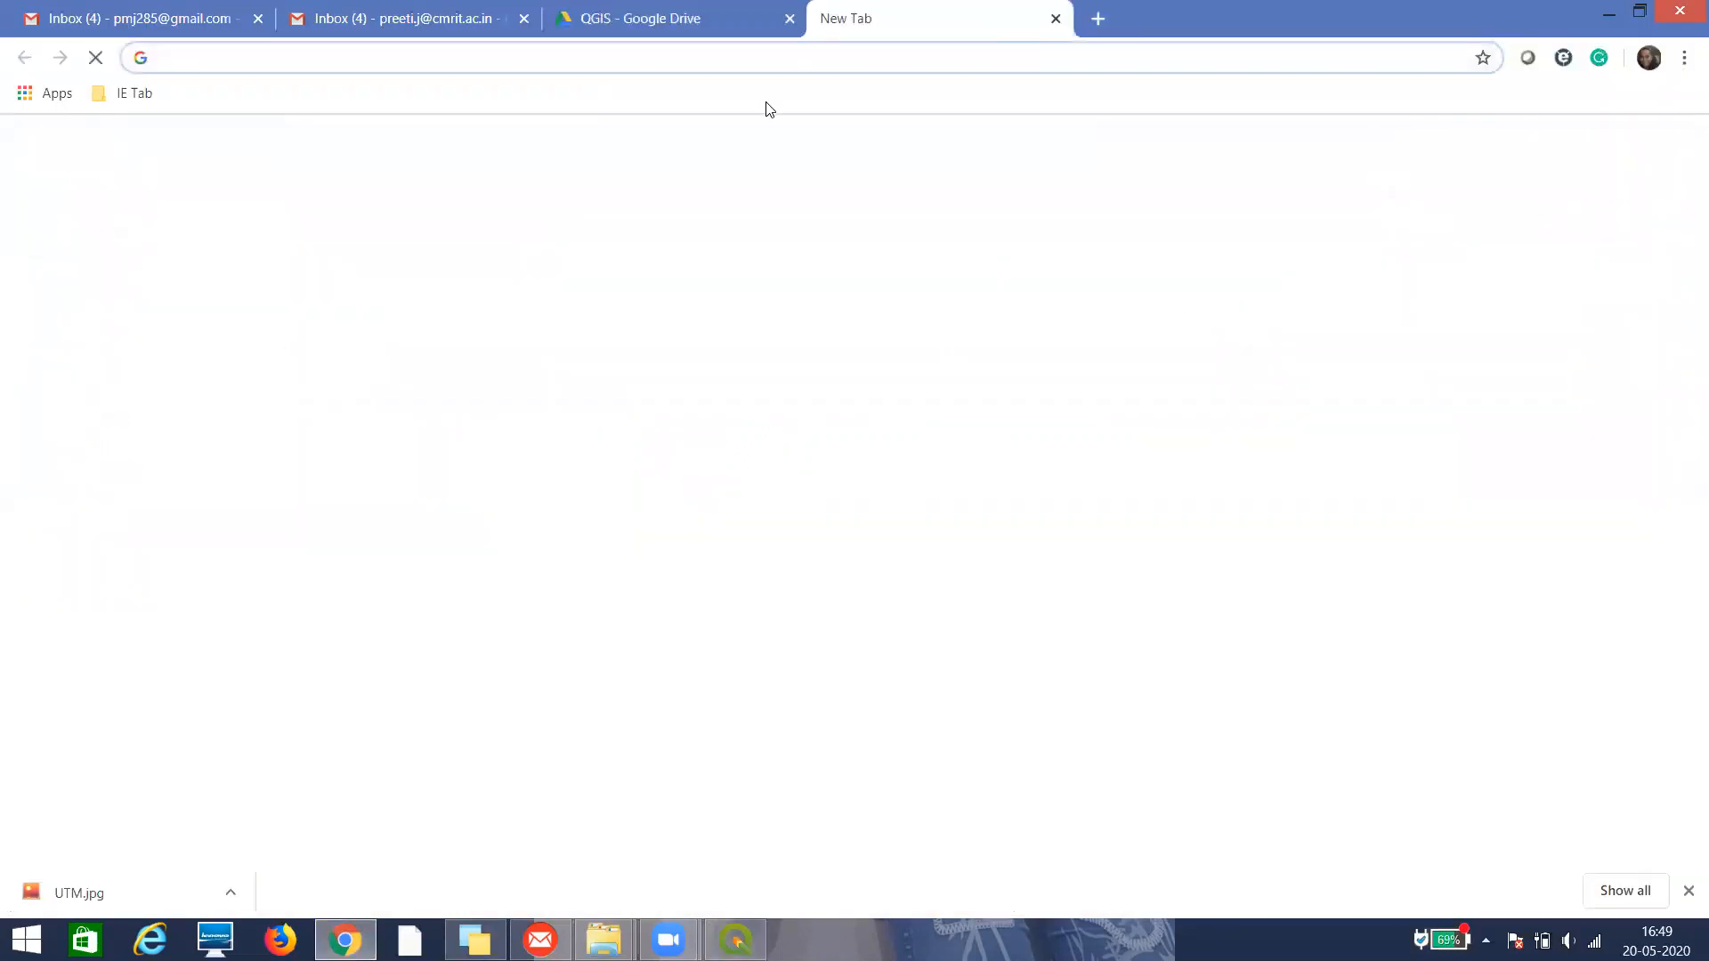
type("utm z")
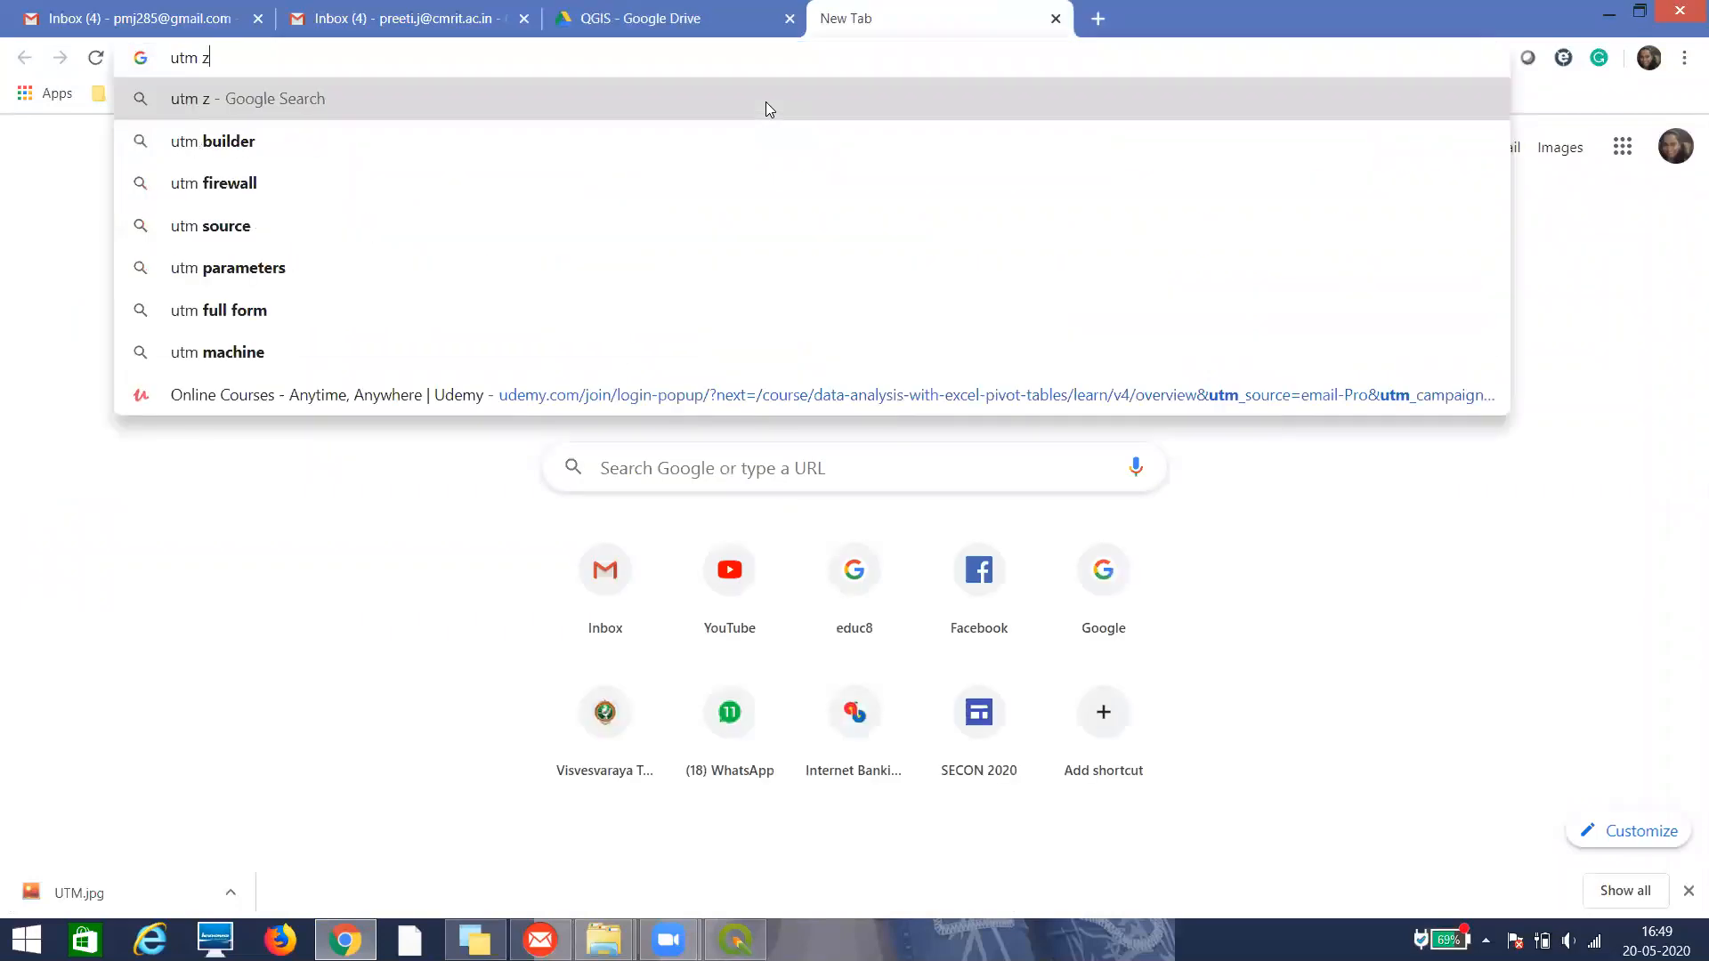
type("ones for india")
key("Return")
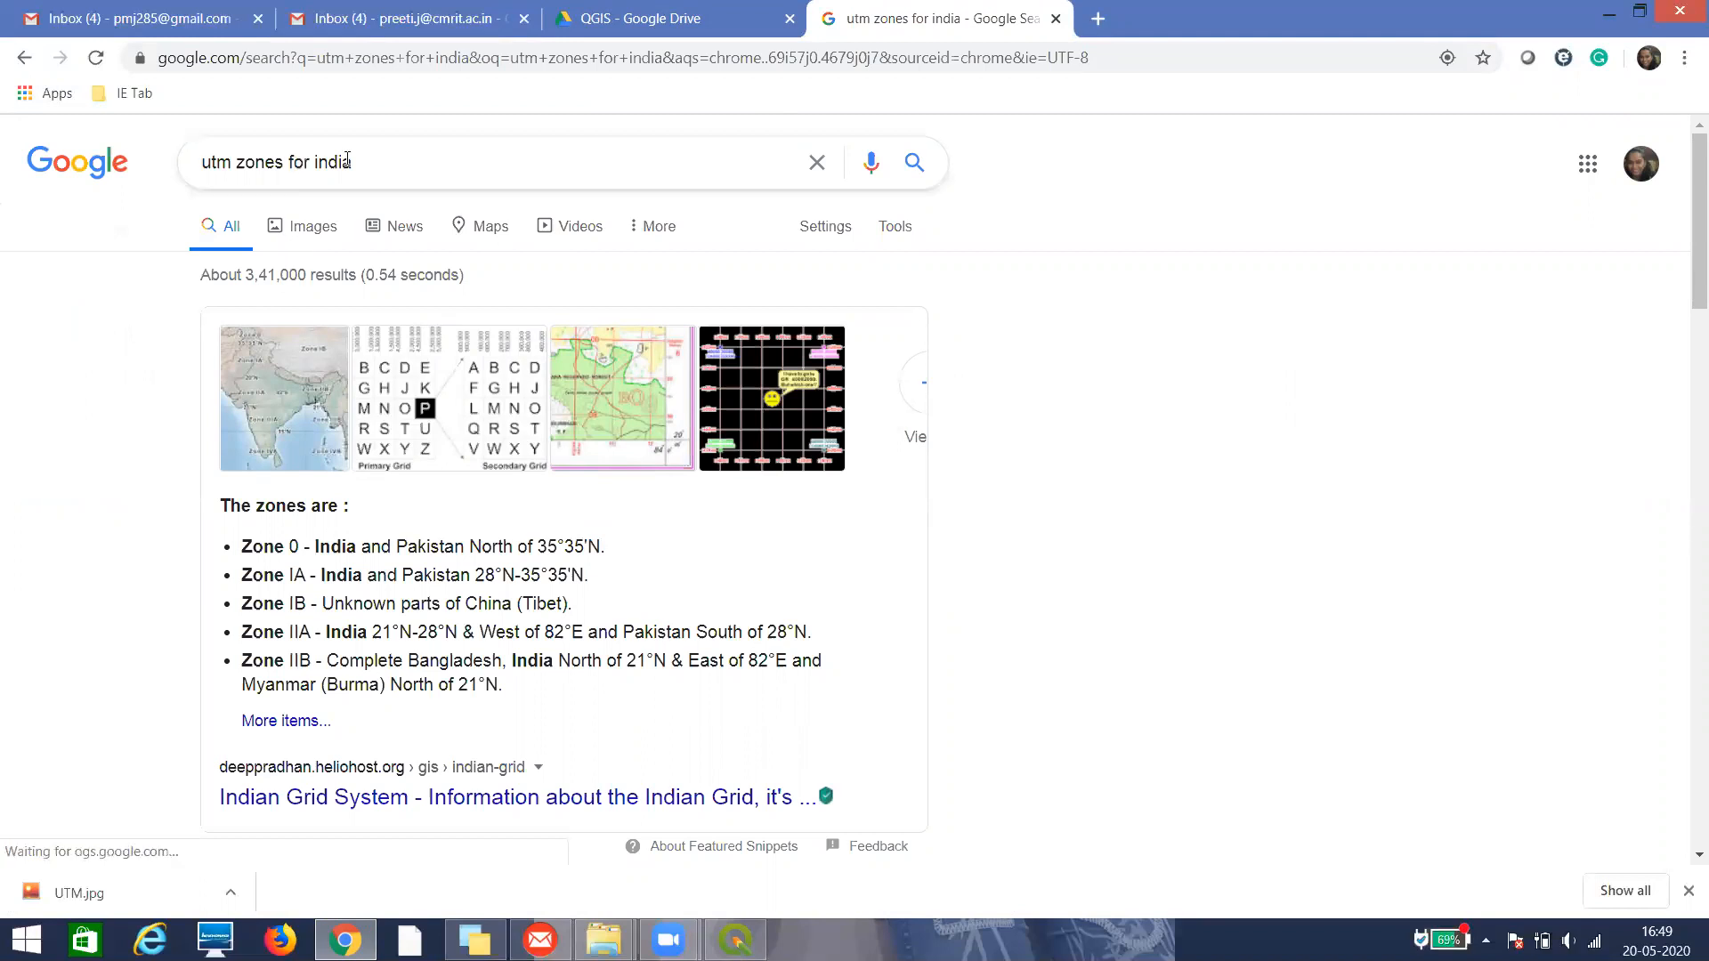
Change the Google search to "utm zones for kolkata" and view the image results
left_click_drag(363, 164, 328, 153)
key("BackSpace")
key("BackSpace")
type("kol")
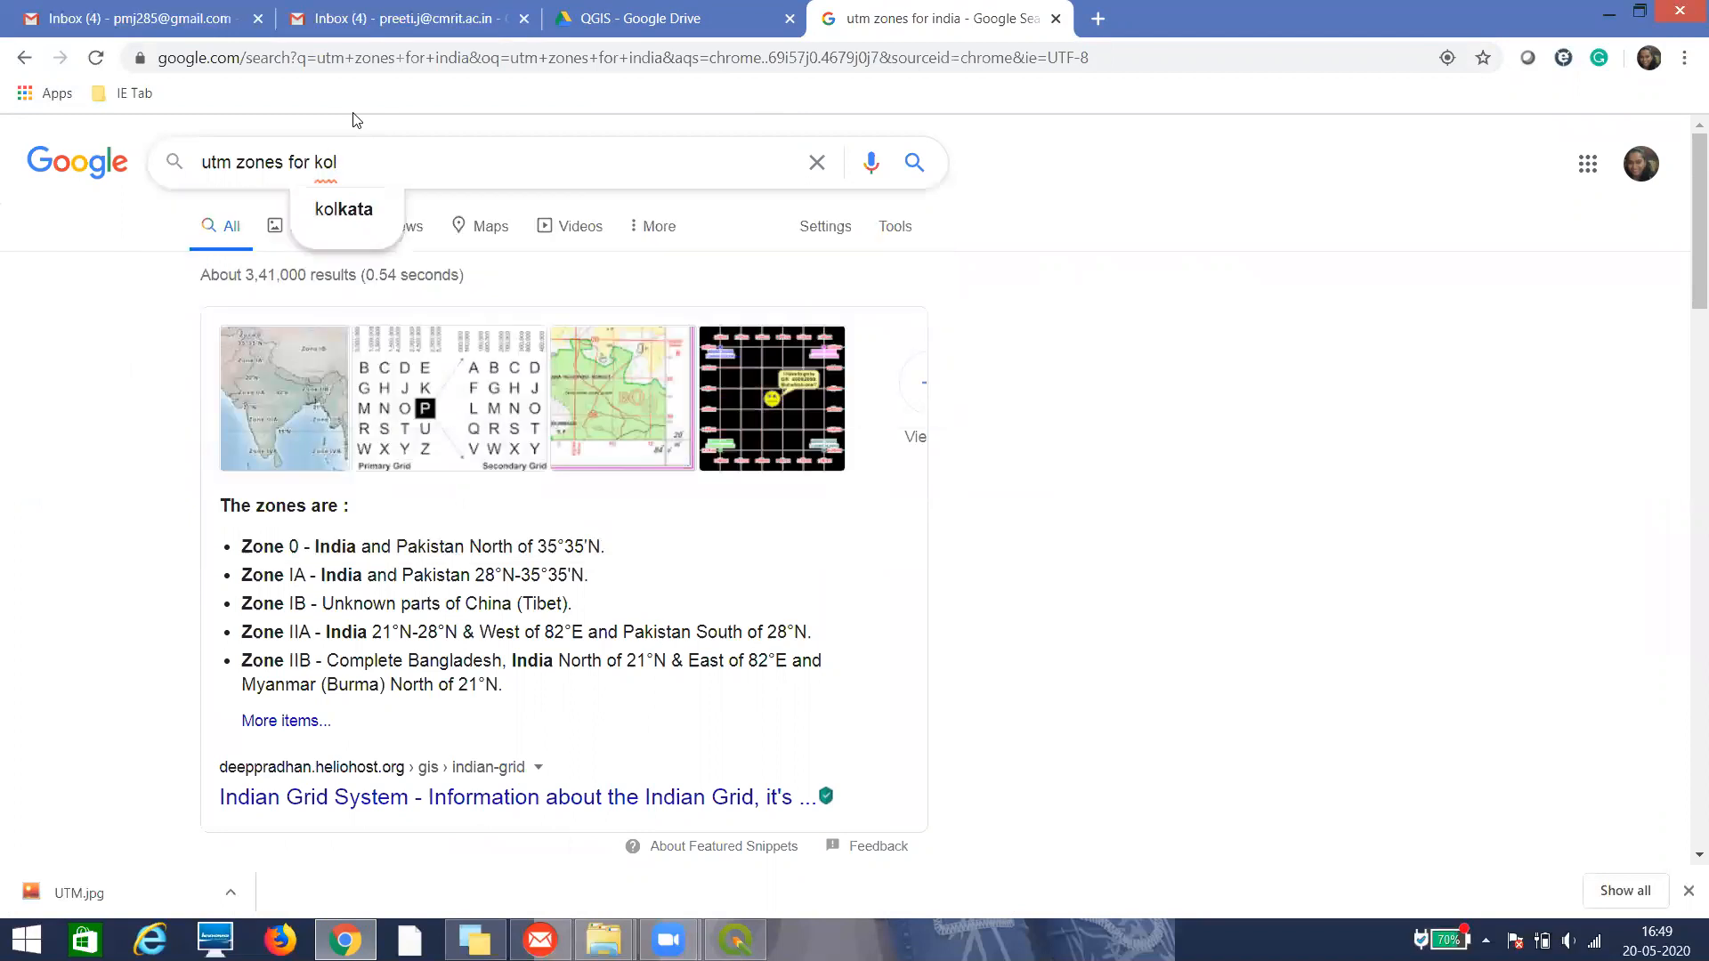
left_click(346, 207)
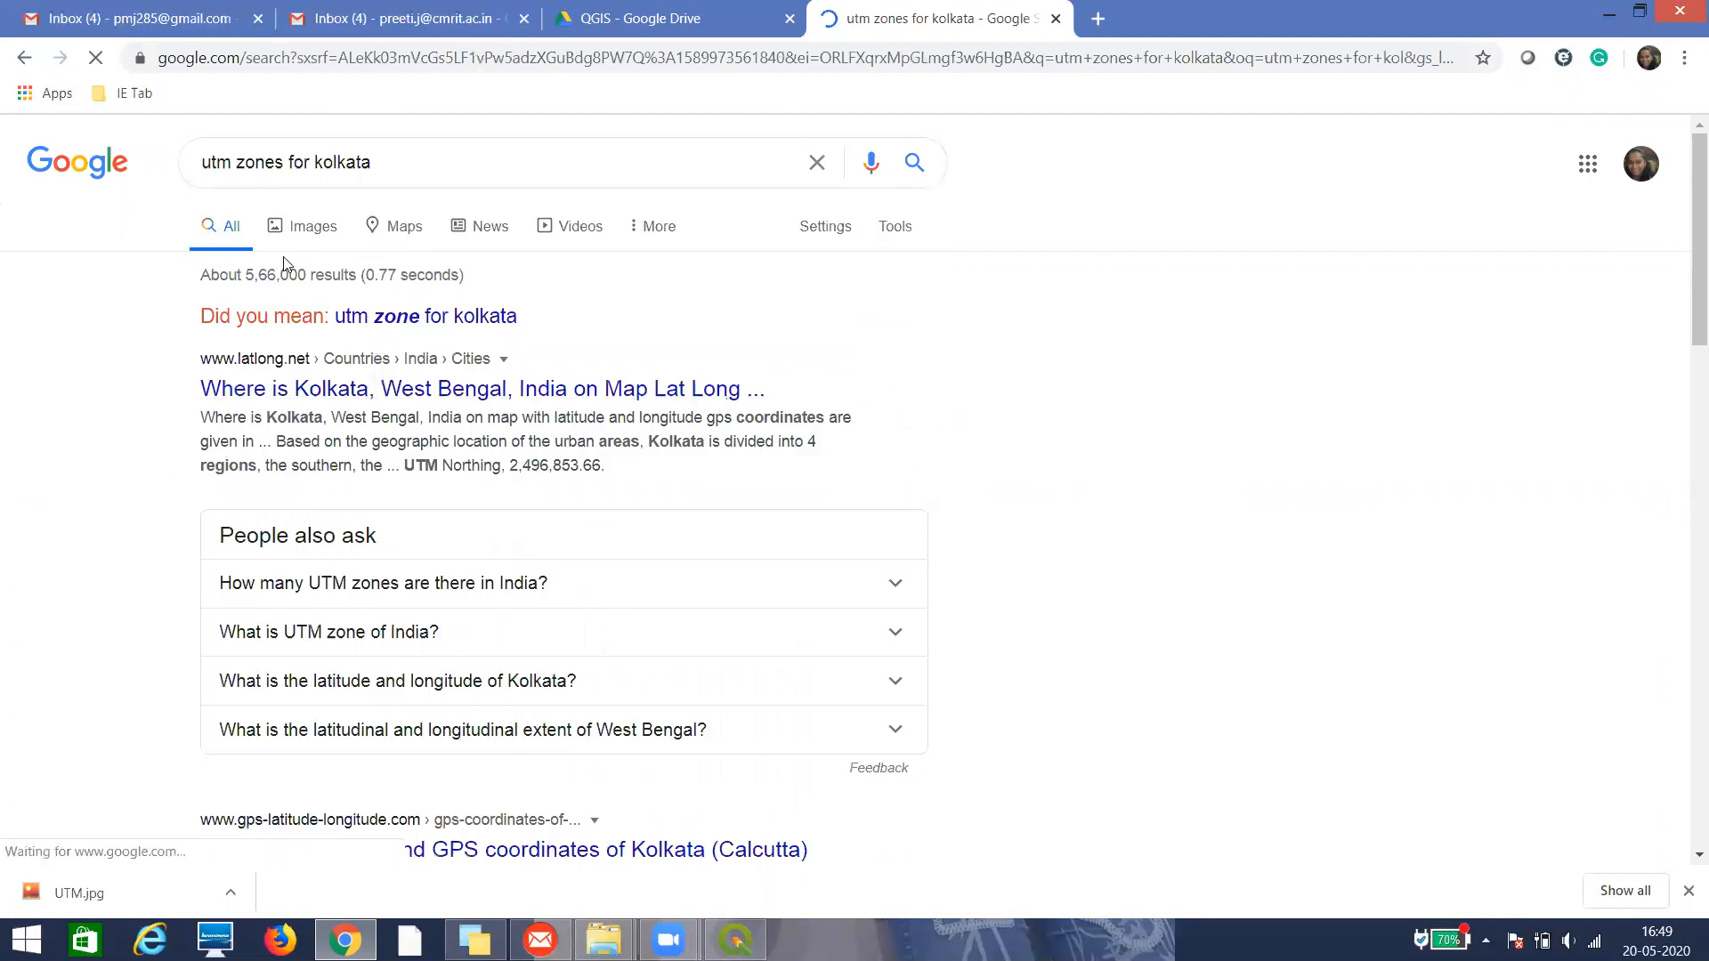
left_click(305, 236)
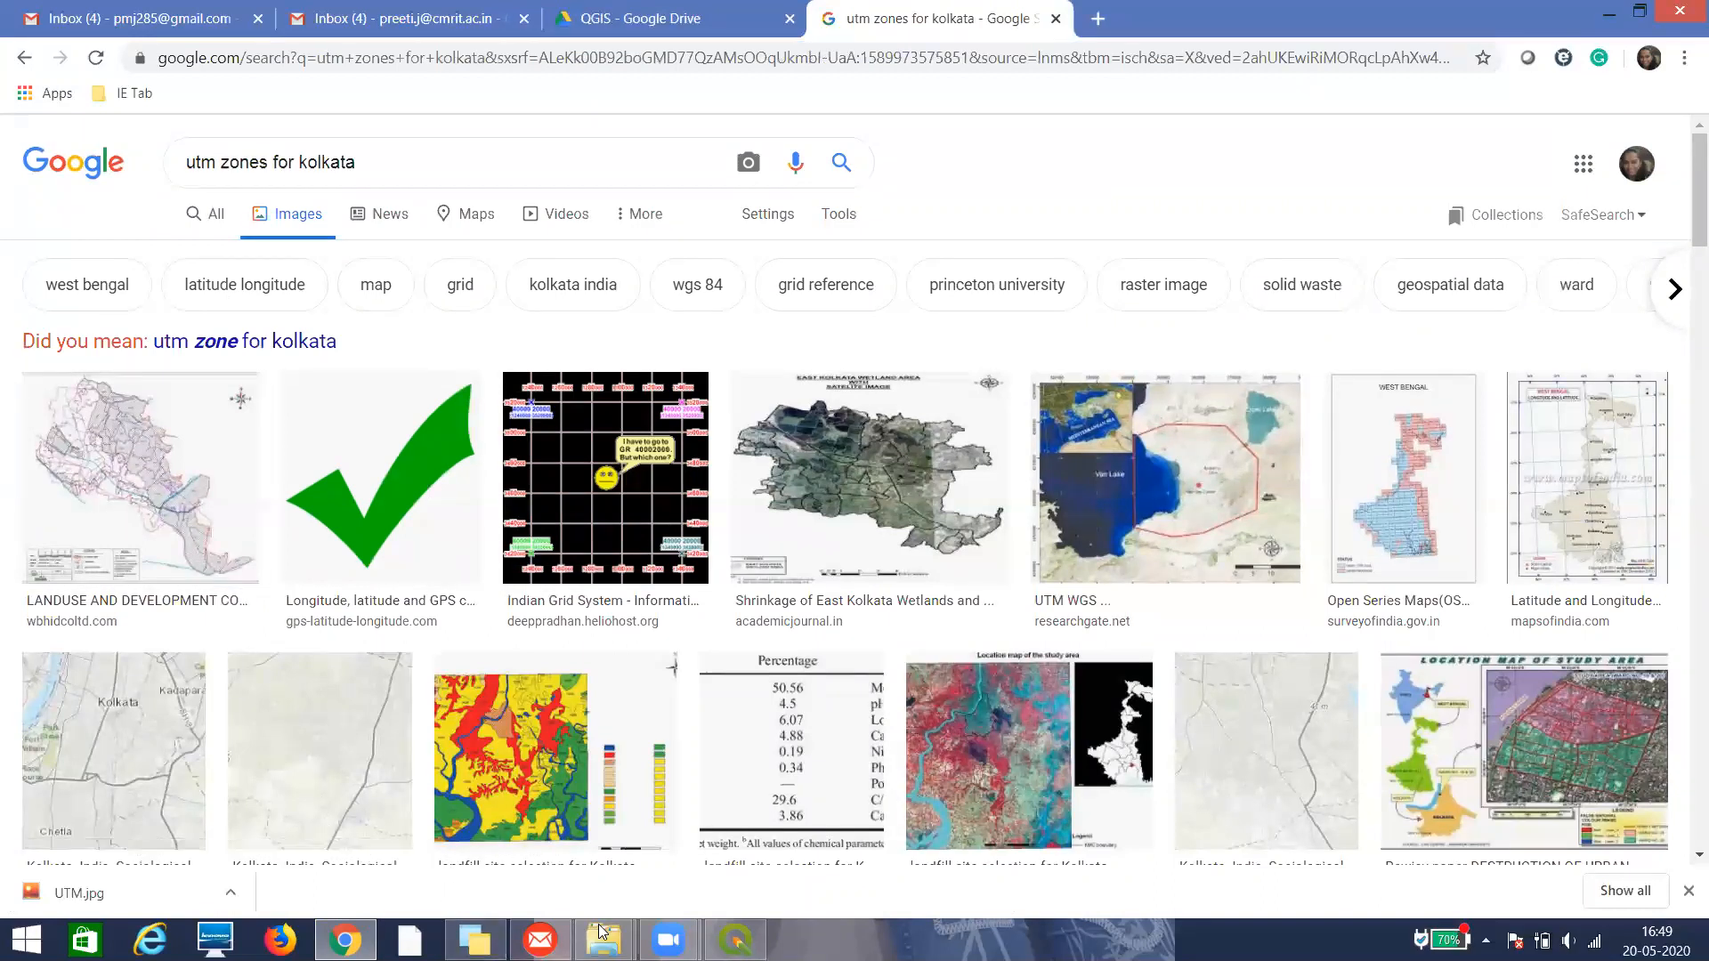
Switch to File Explorer, open UTM.jpg from the QGIS folder, examine which UTM zone covers western India, and close the image
mouse_move(601, 931)
left_click(481, 810)
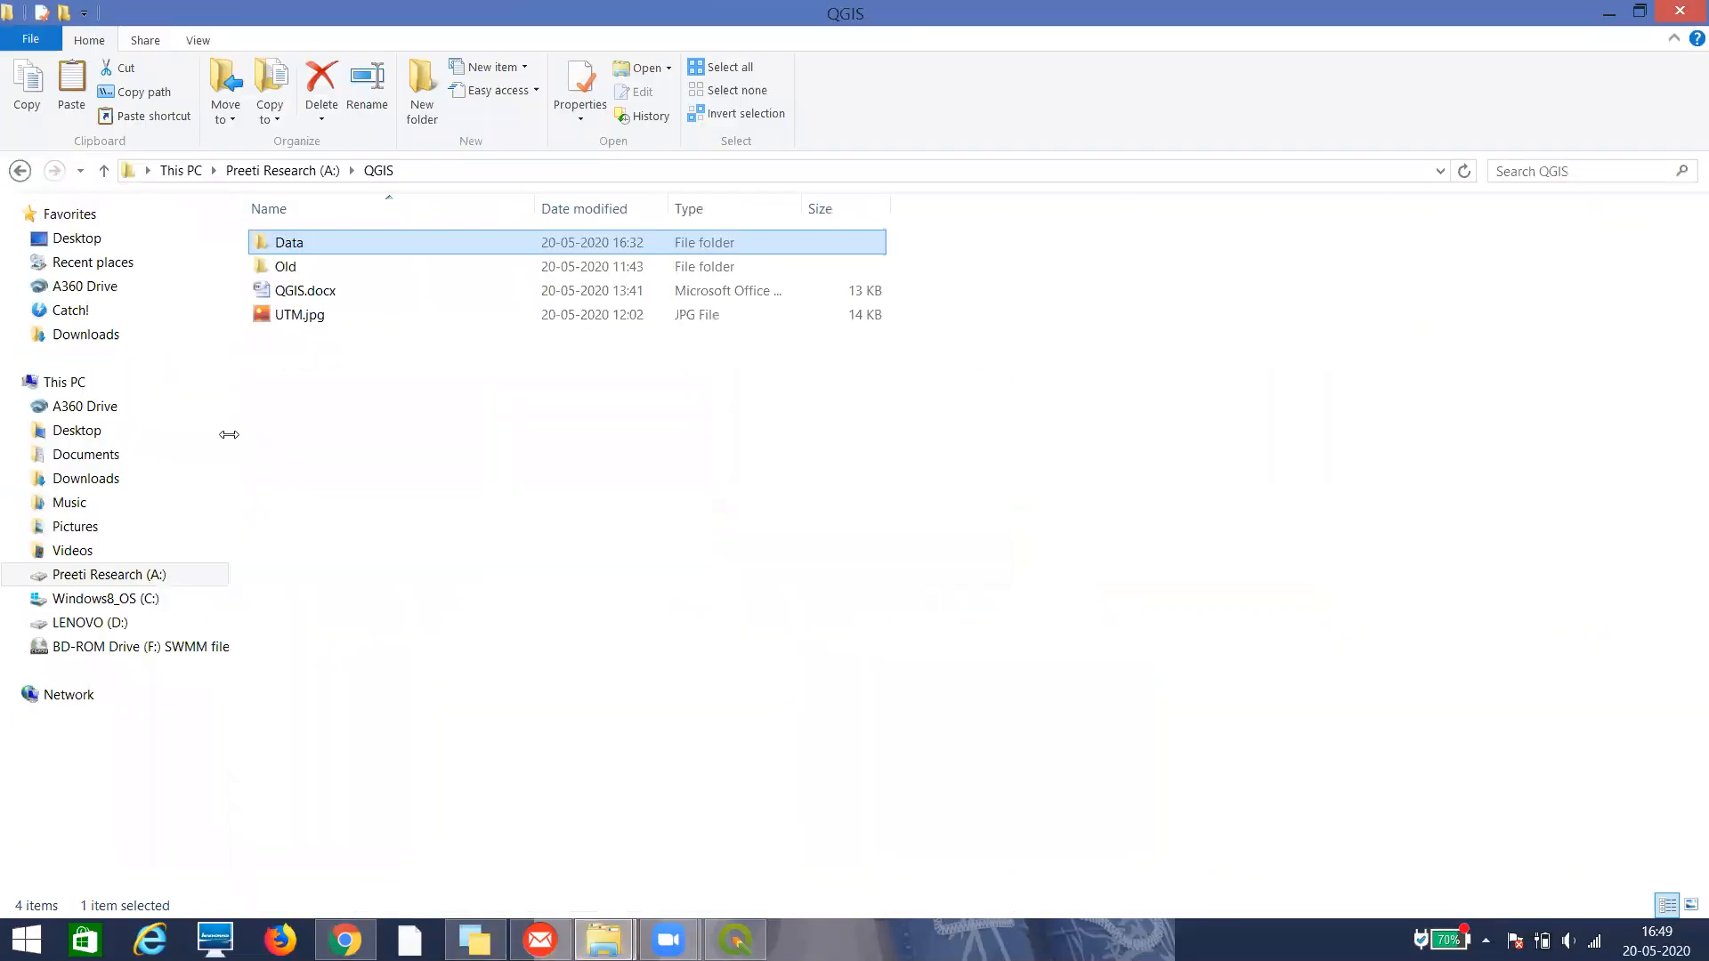
left_click(124, 585)
scroll(1131, 639, "down", 1)
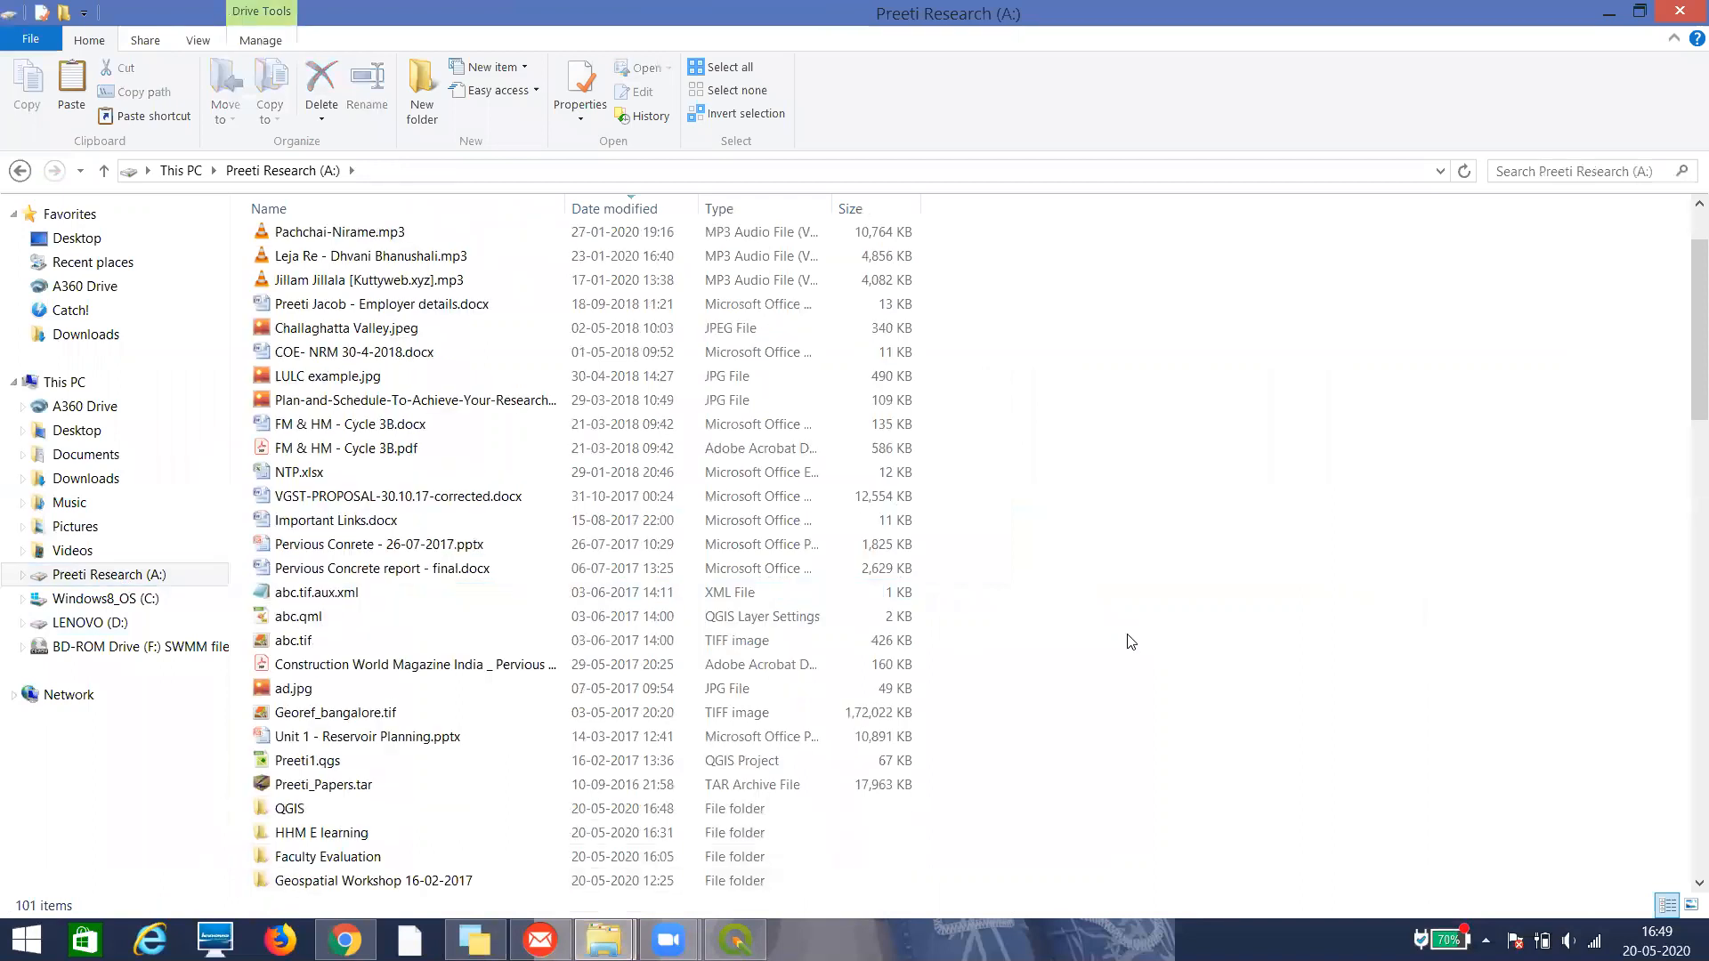
scroll(1130, 641, "down", 1)
double_click(290, 737)
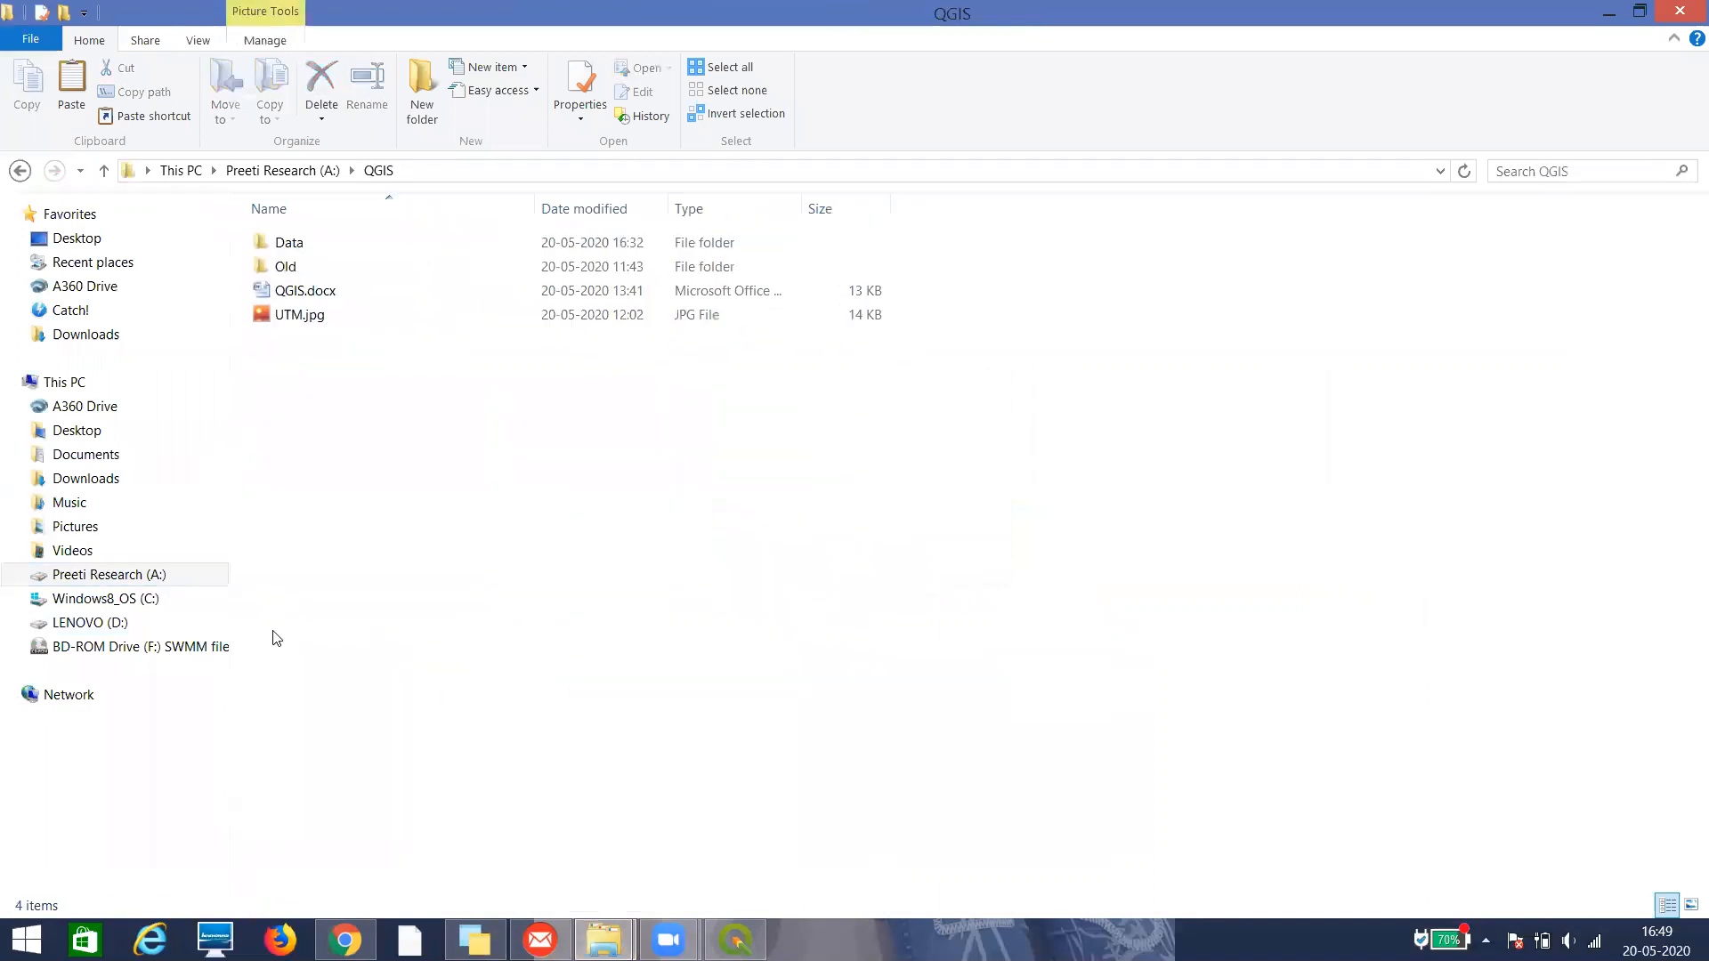
left_click(305, 317)
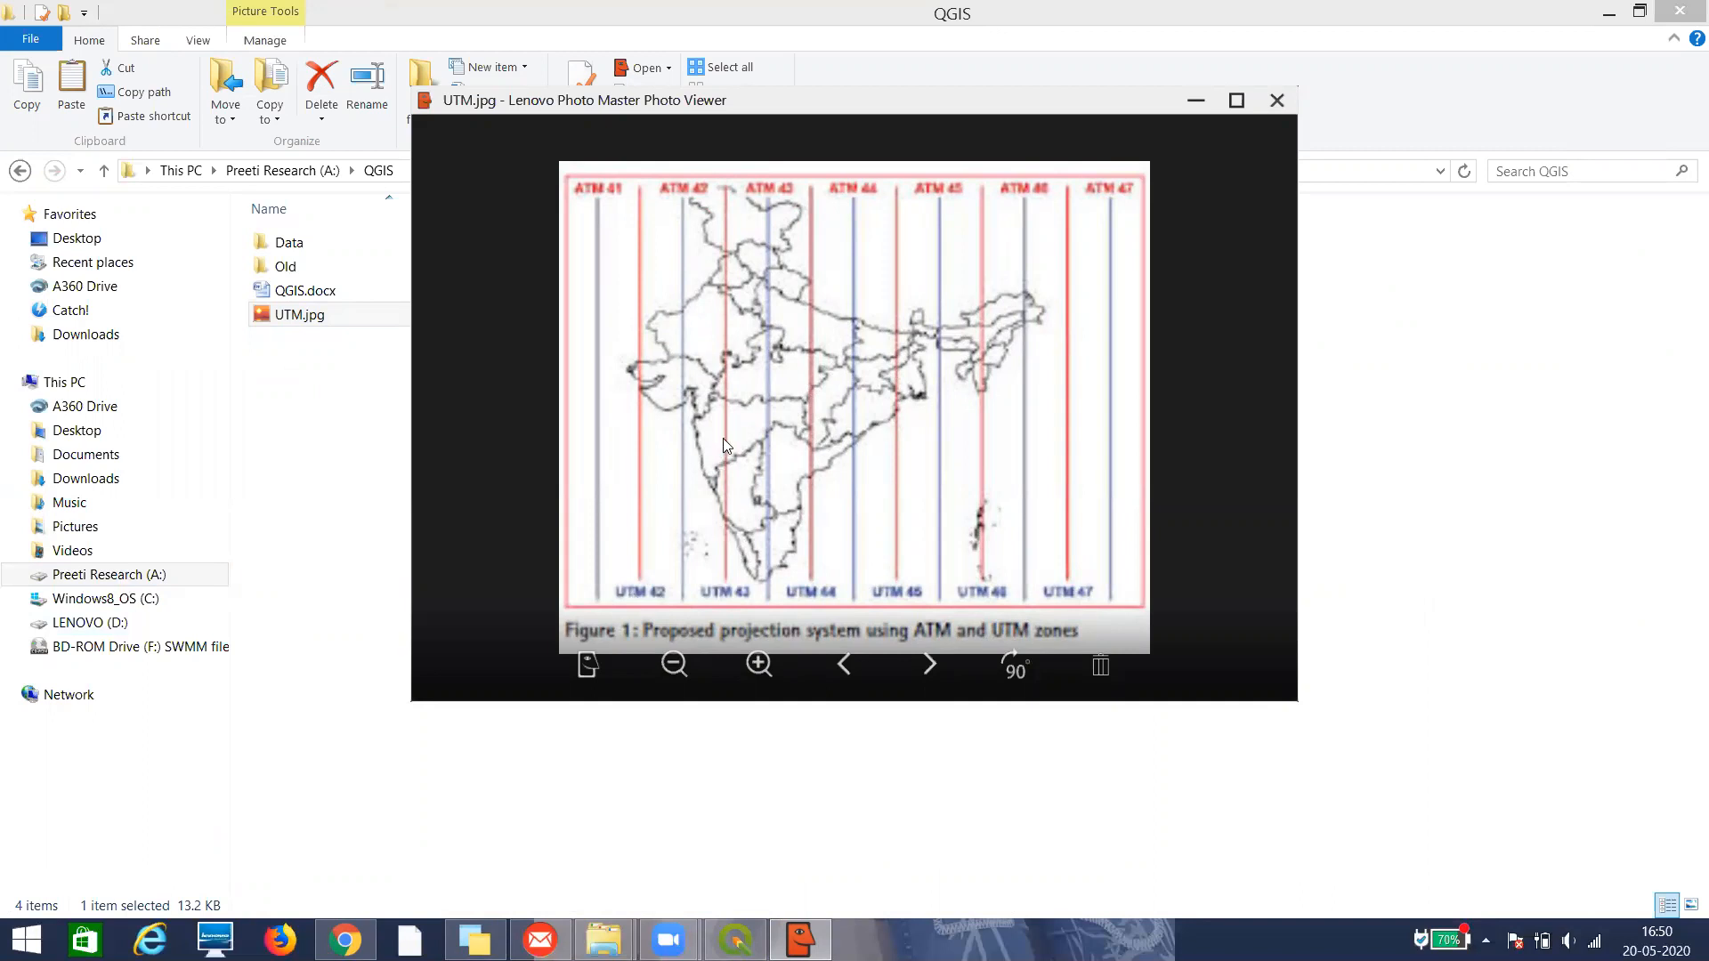
left_click(1277, 100)
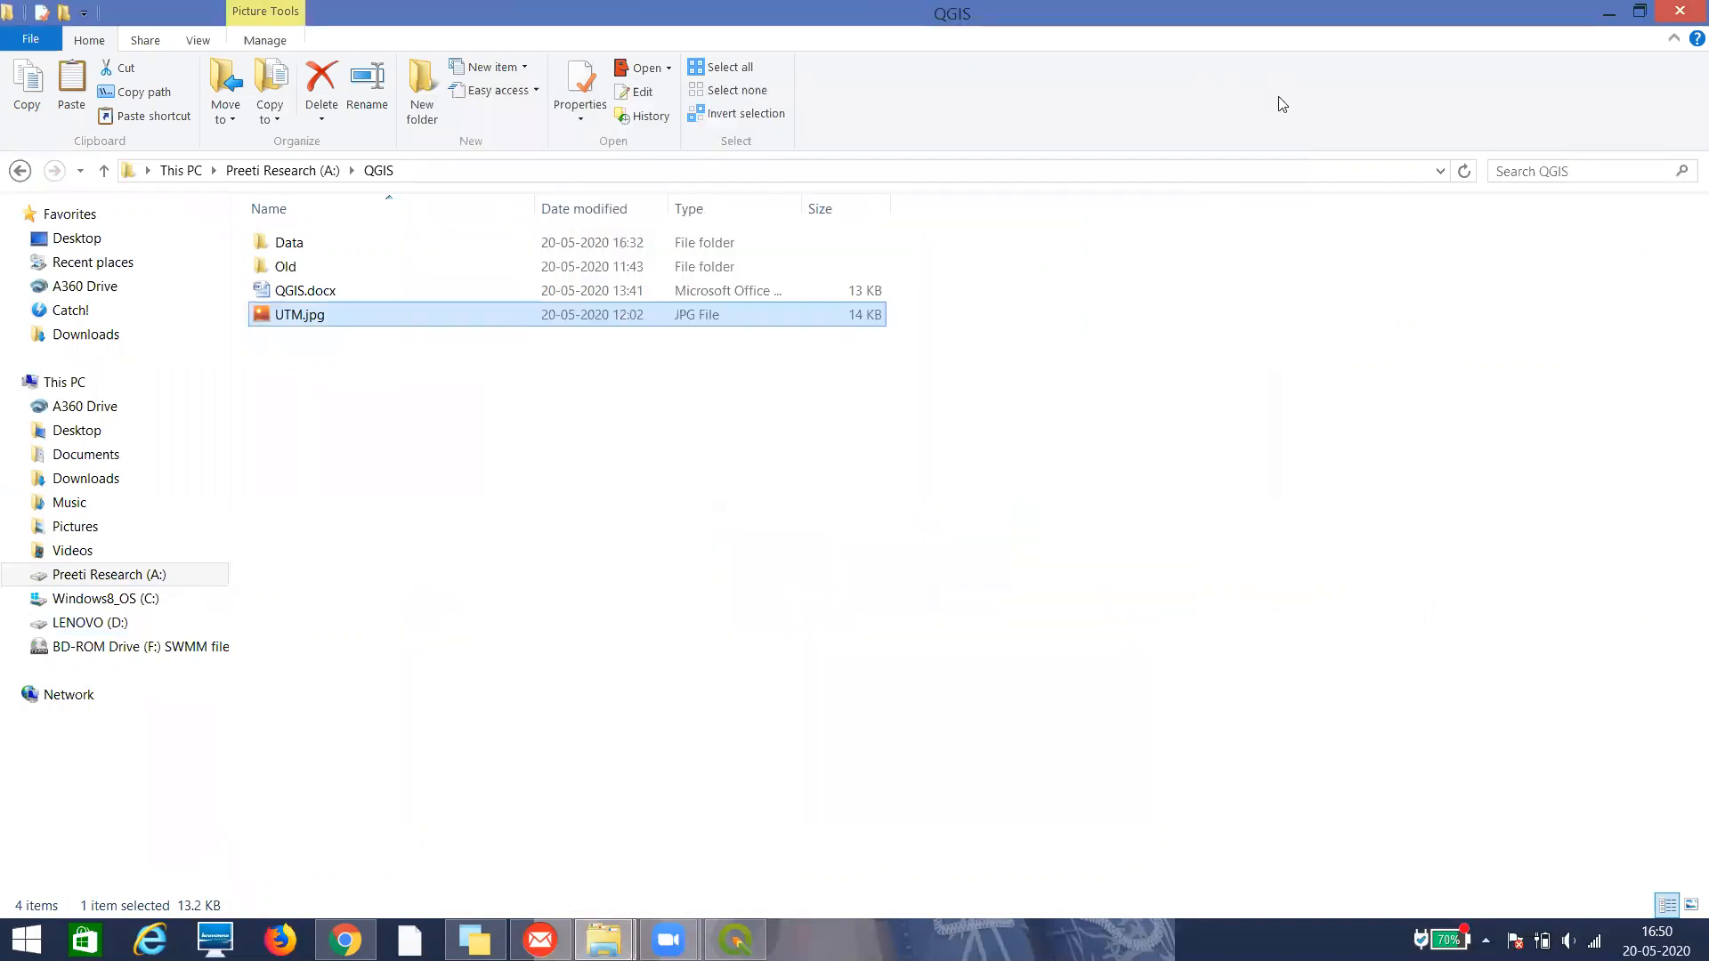
Return to QGIS, set the output CRS to WGS 84 / UTM zone 43N (EPSG:32643), and export the raster layer
left_click(732, 934)
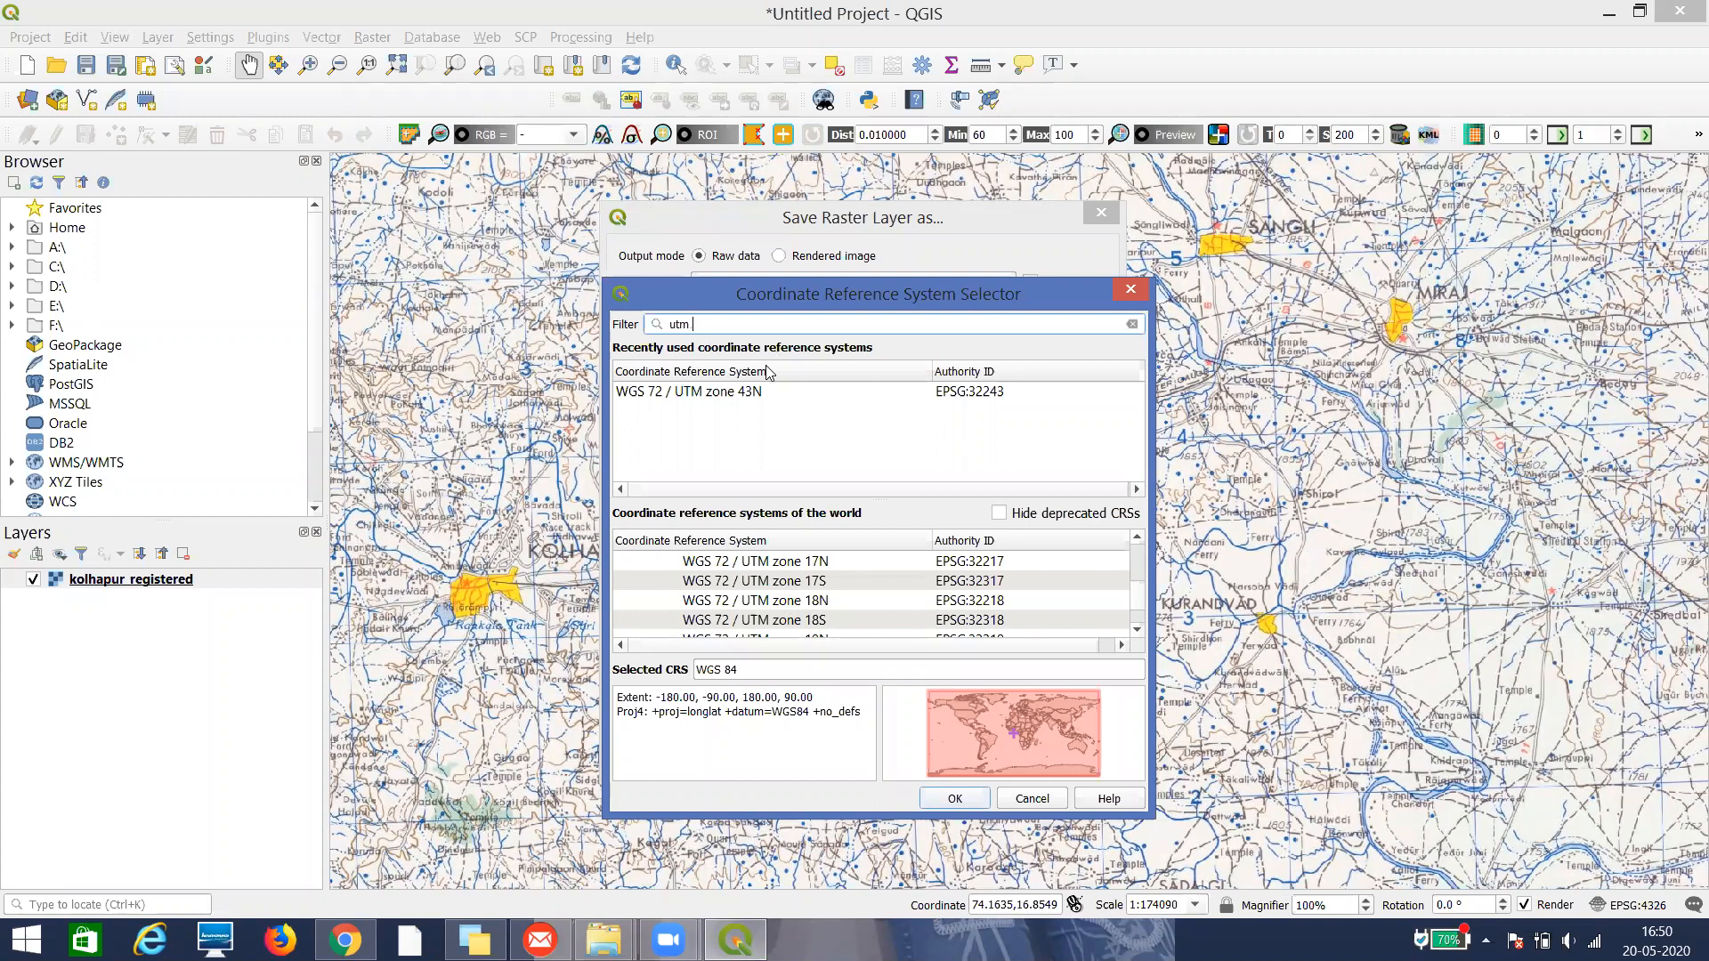
type("zone 43")
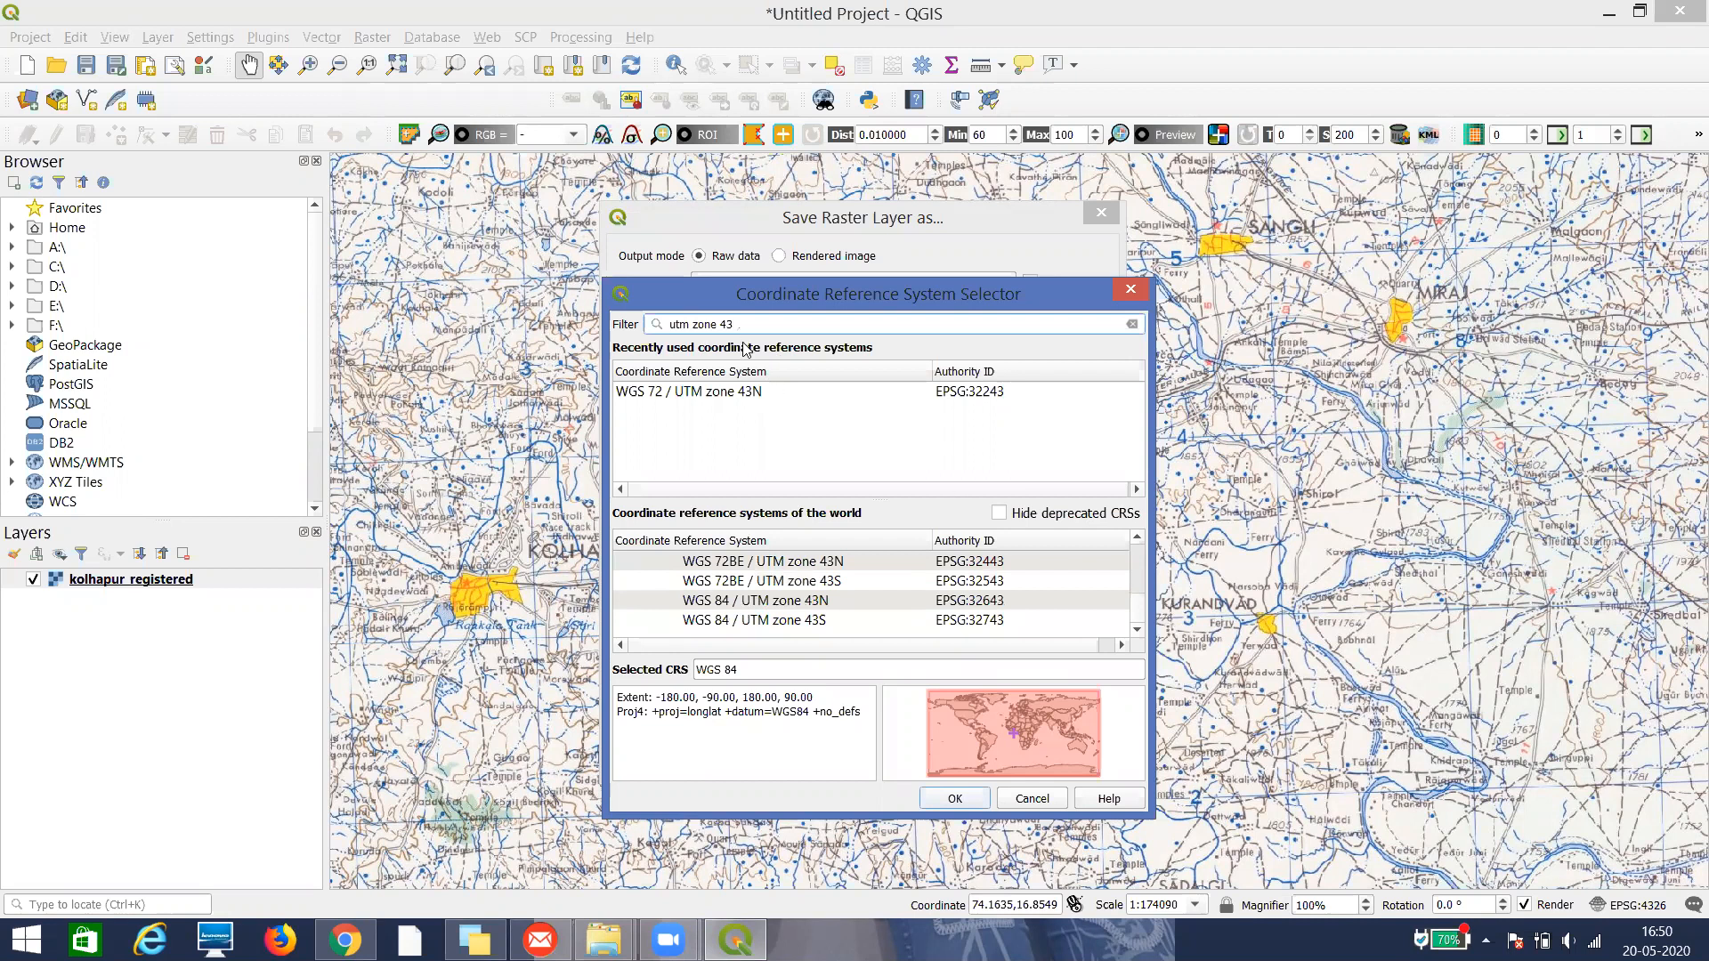
left_click(797, 603)
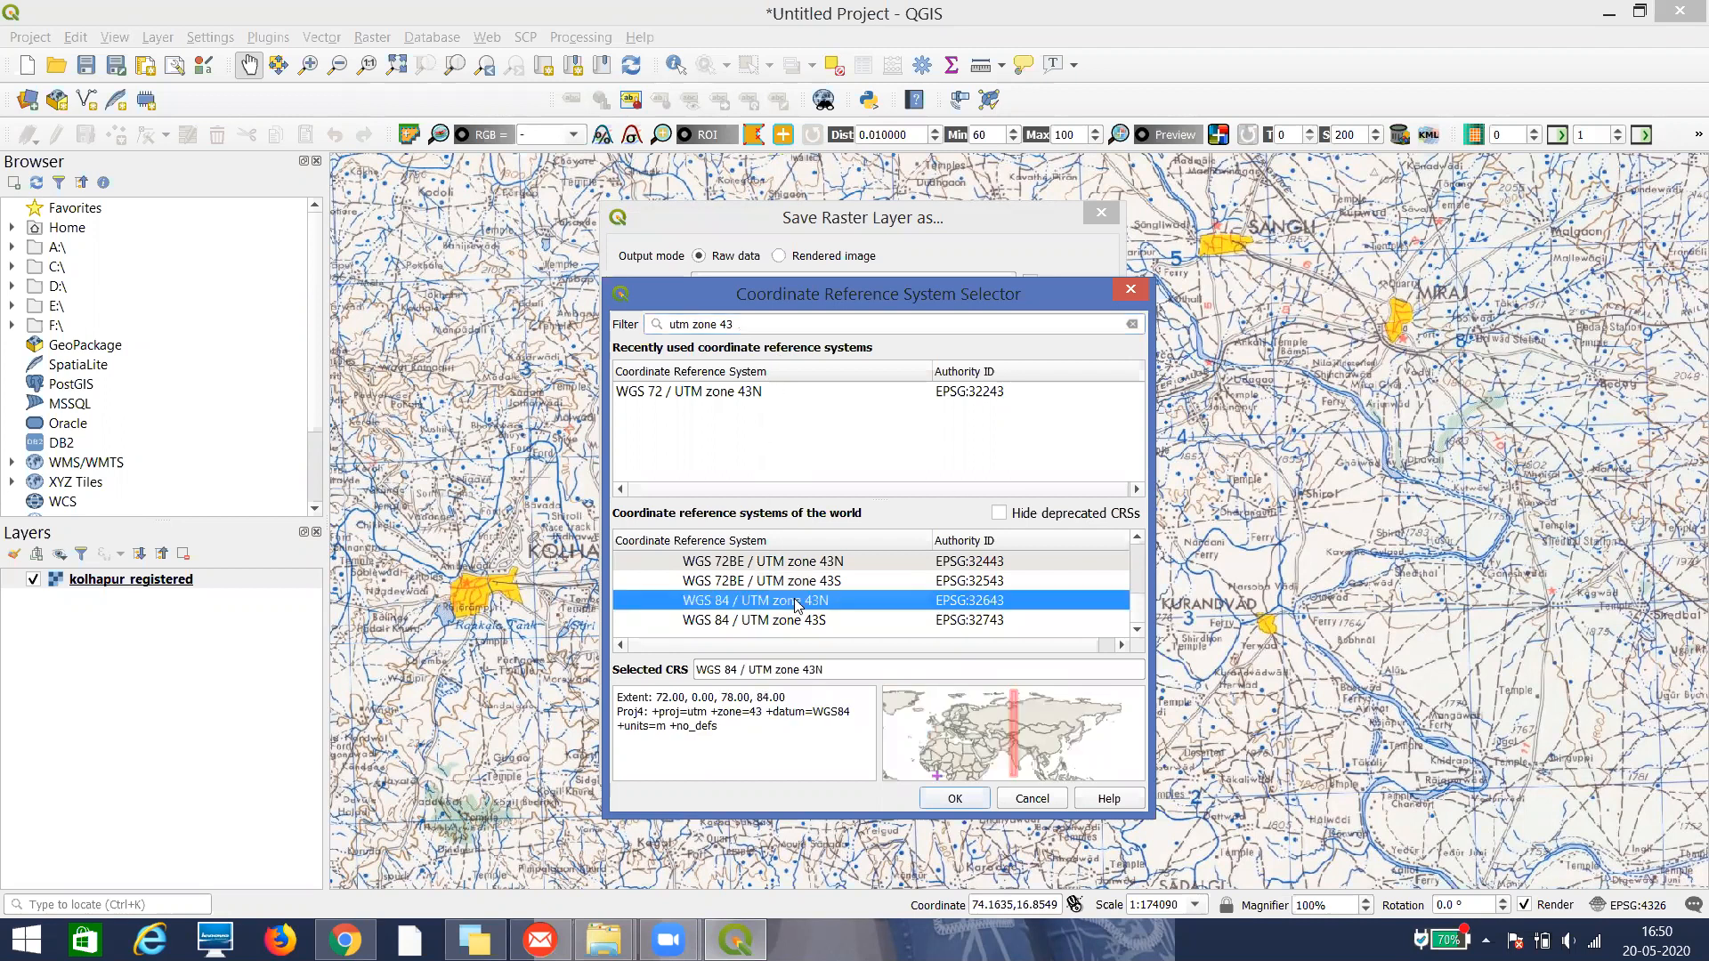
left_click(955, 799)
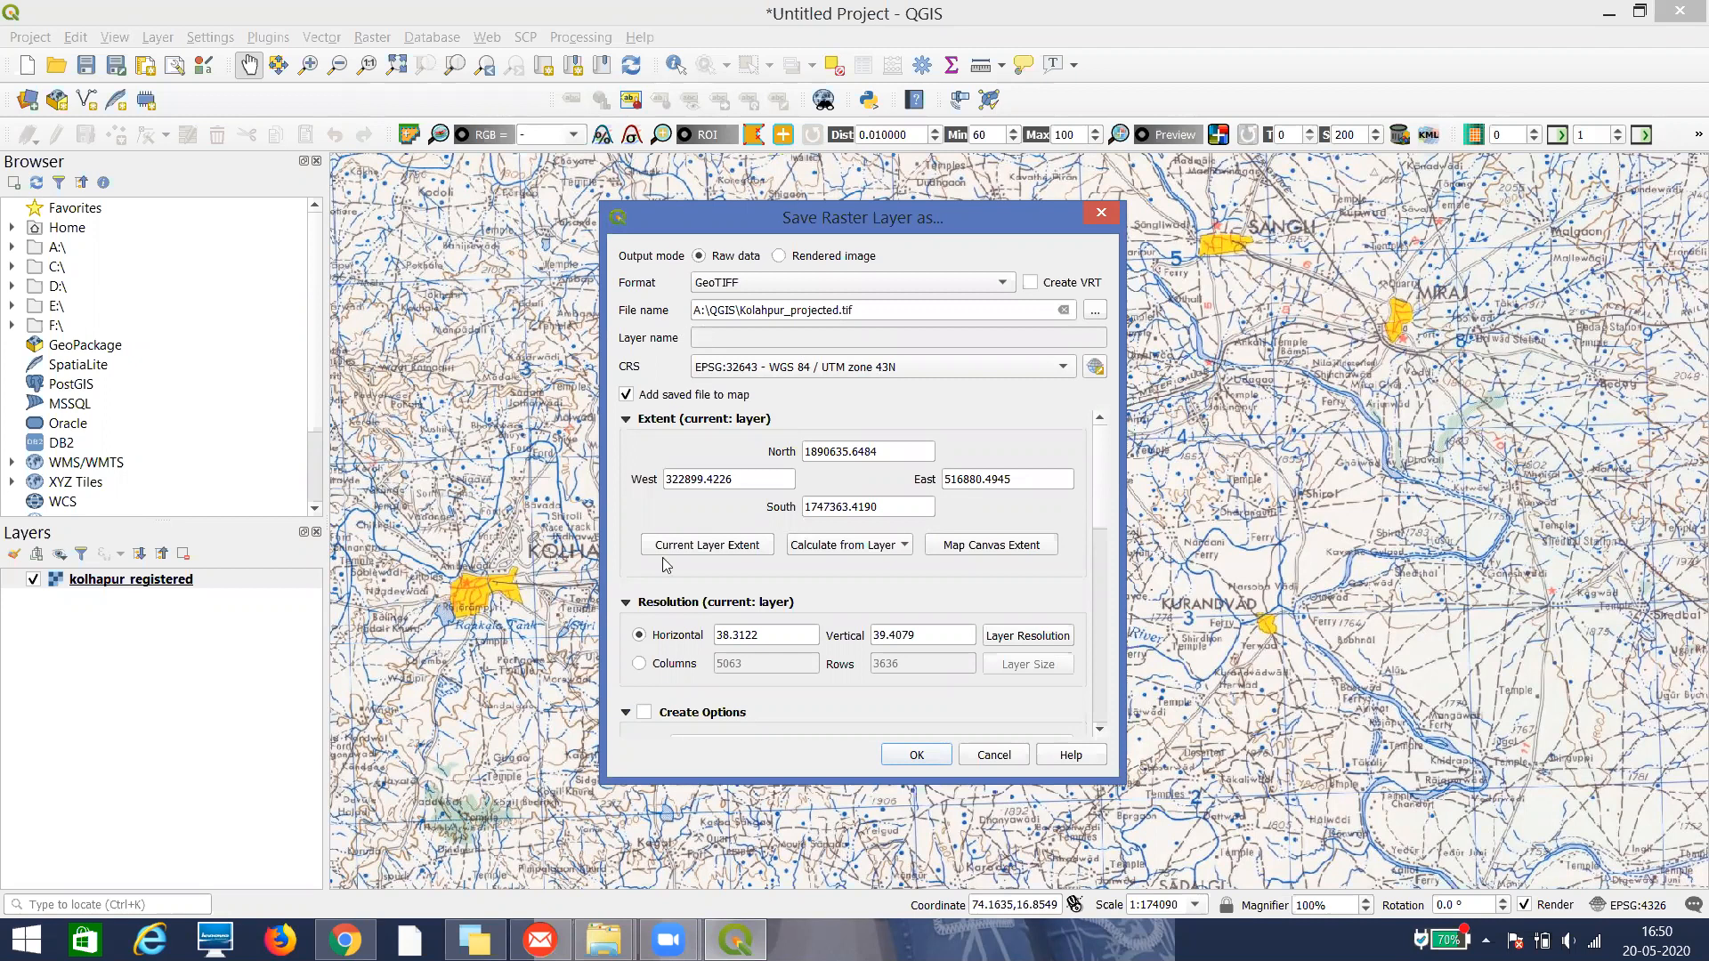
left_click(916, 755)
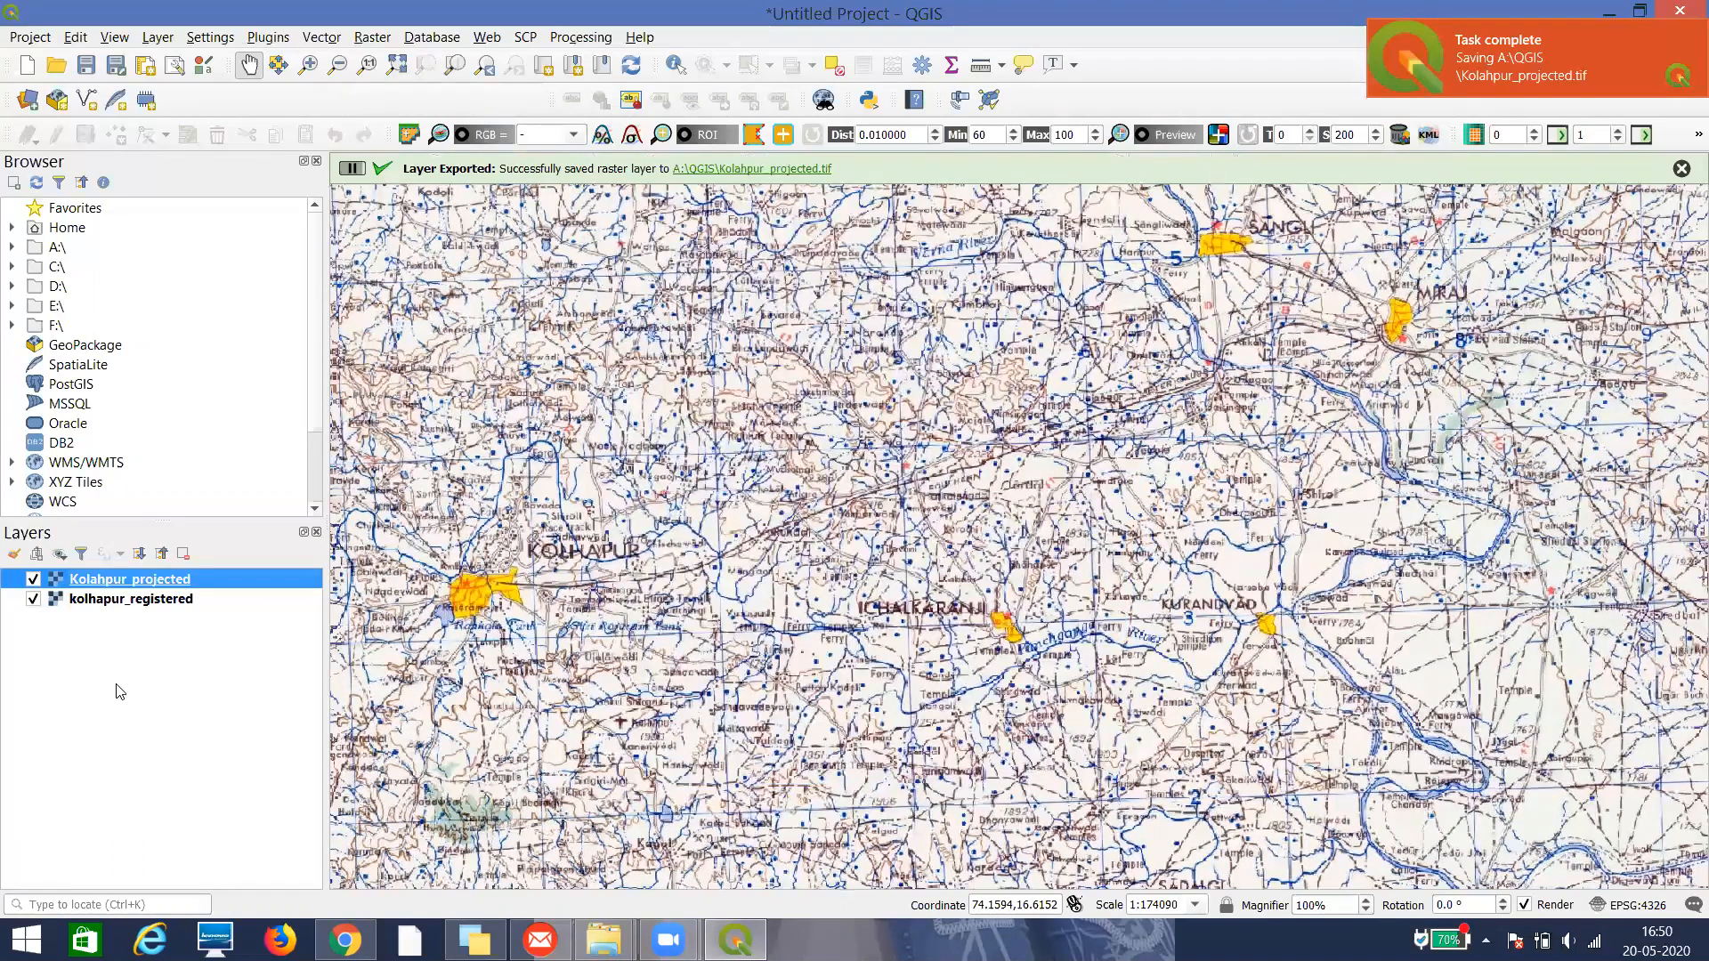
Remove the kolhapur_registered and Kolahpur_projected layers from the project
right_click(133, 605)
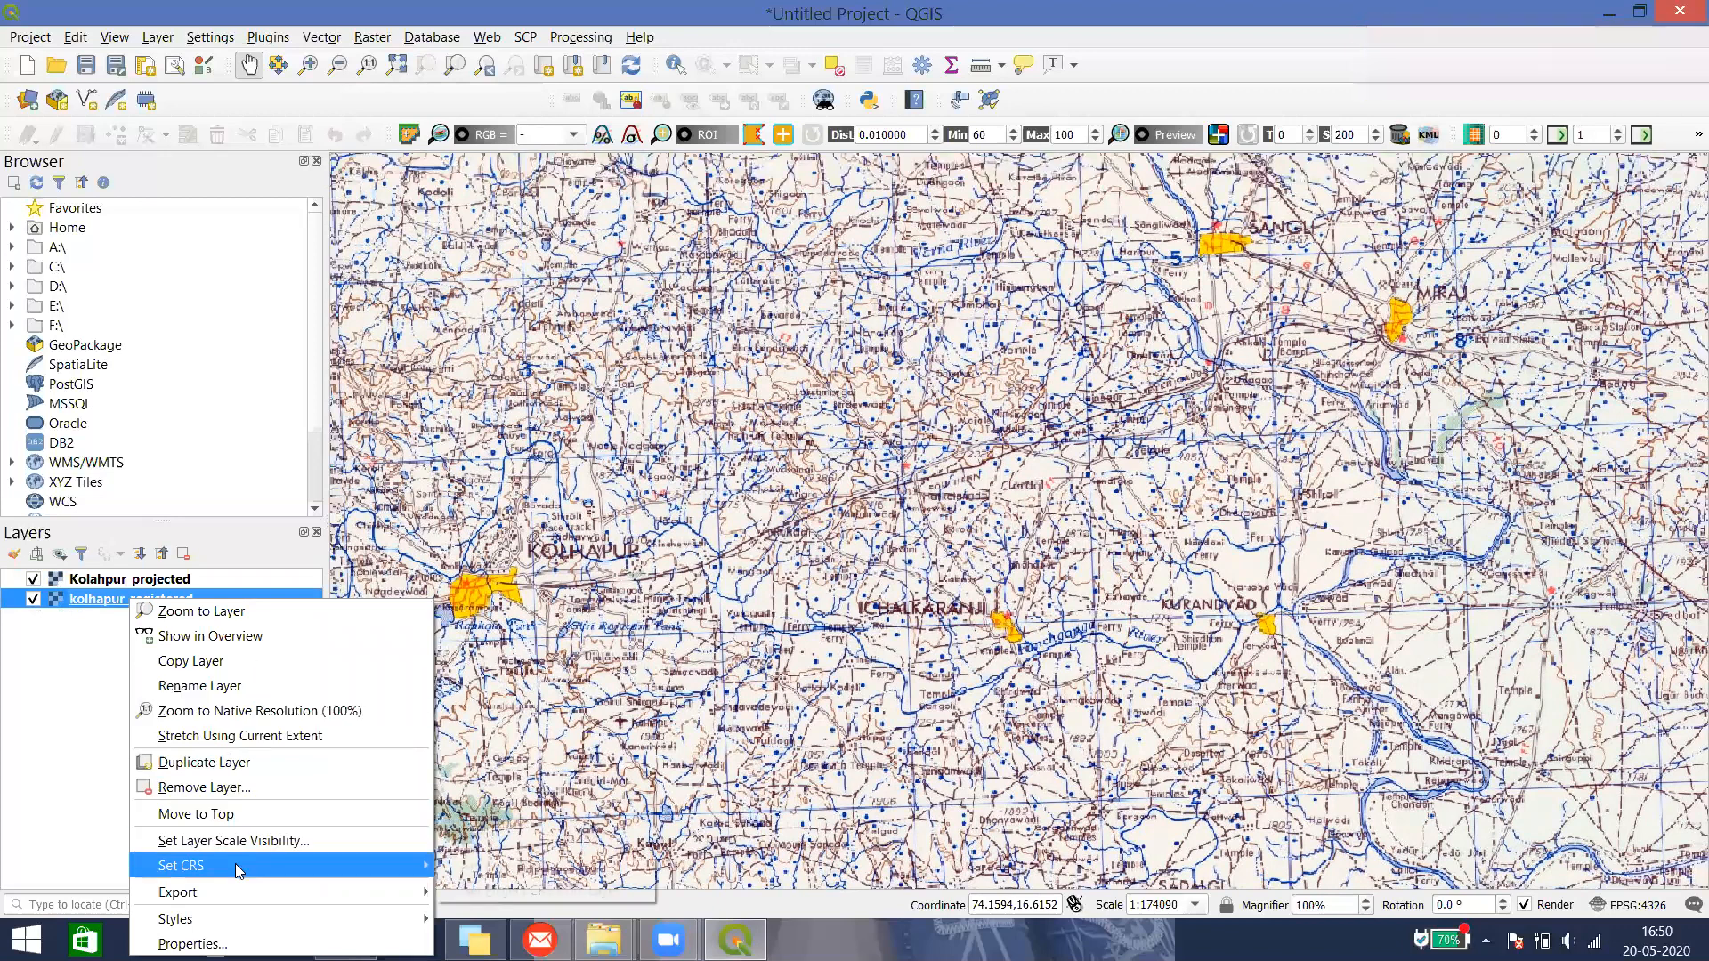
left_click(202, 787)
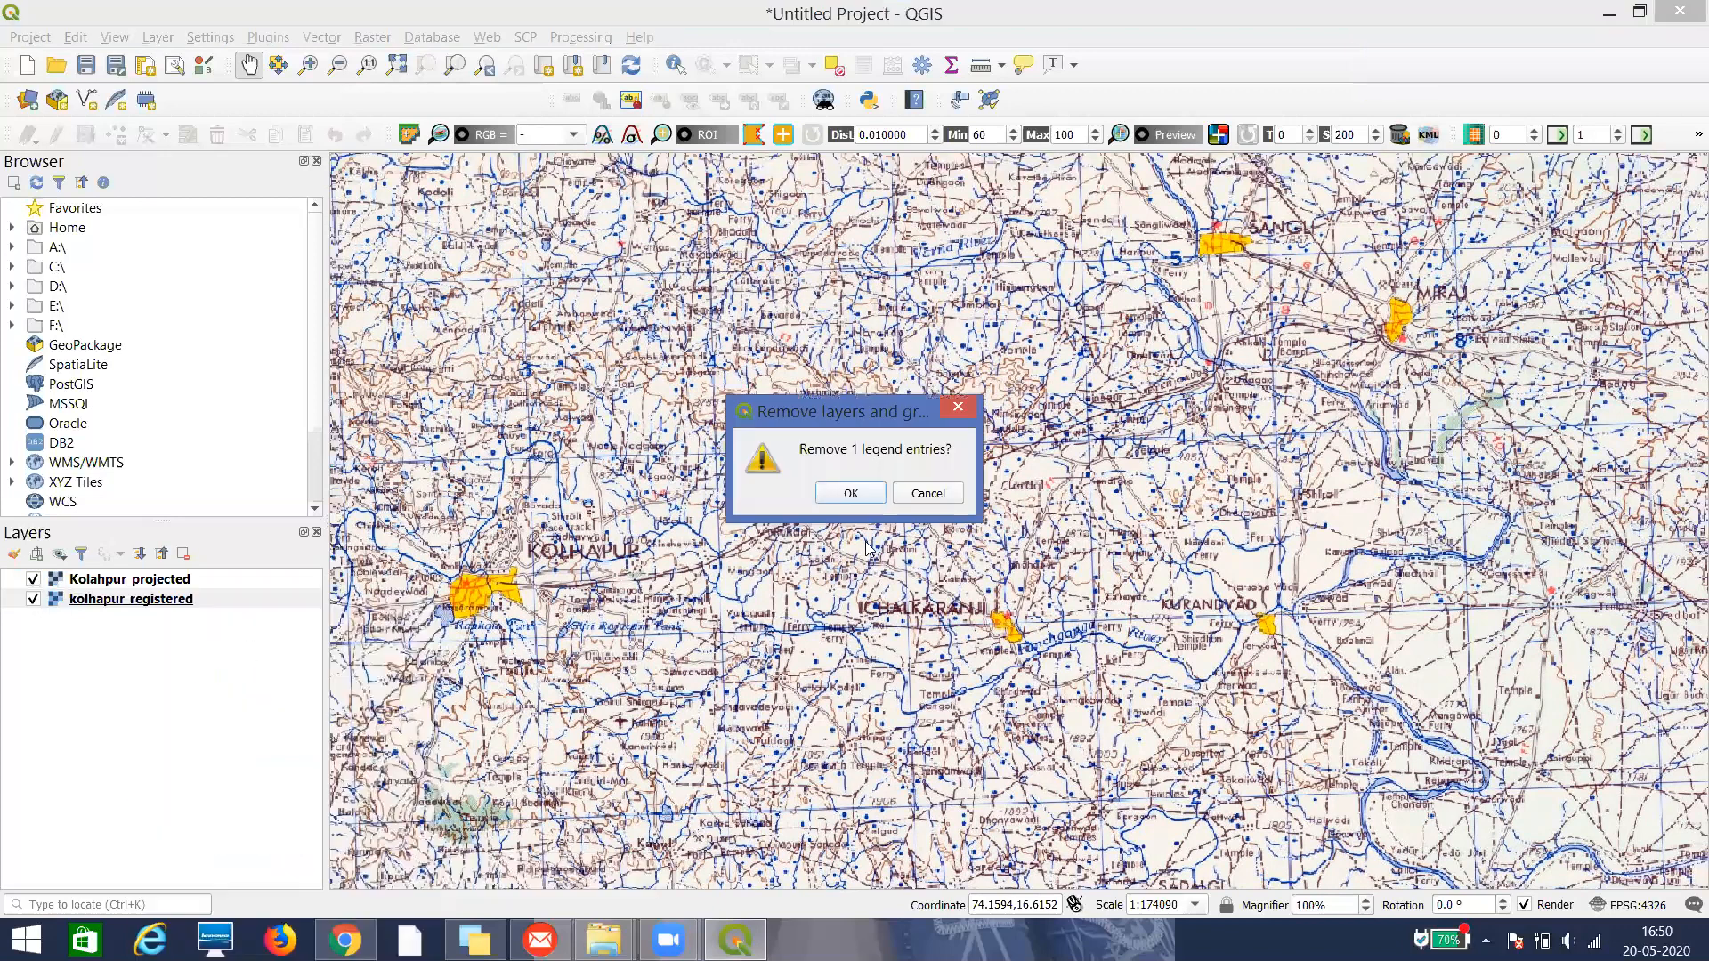
left_click(830, 489)
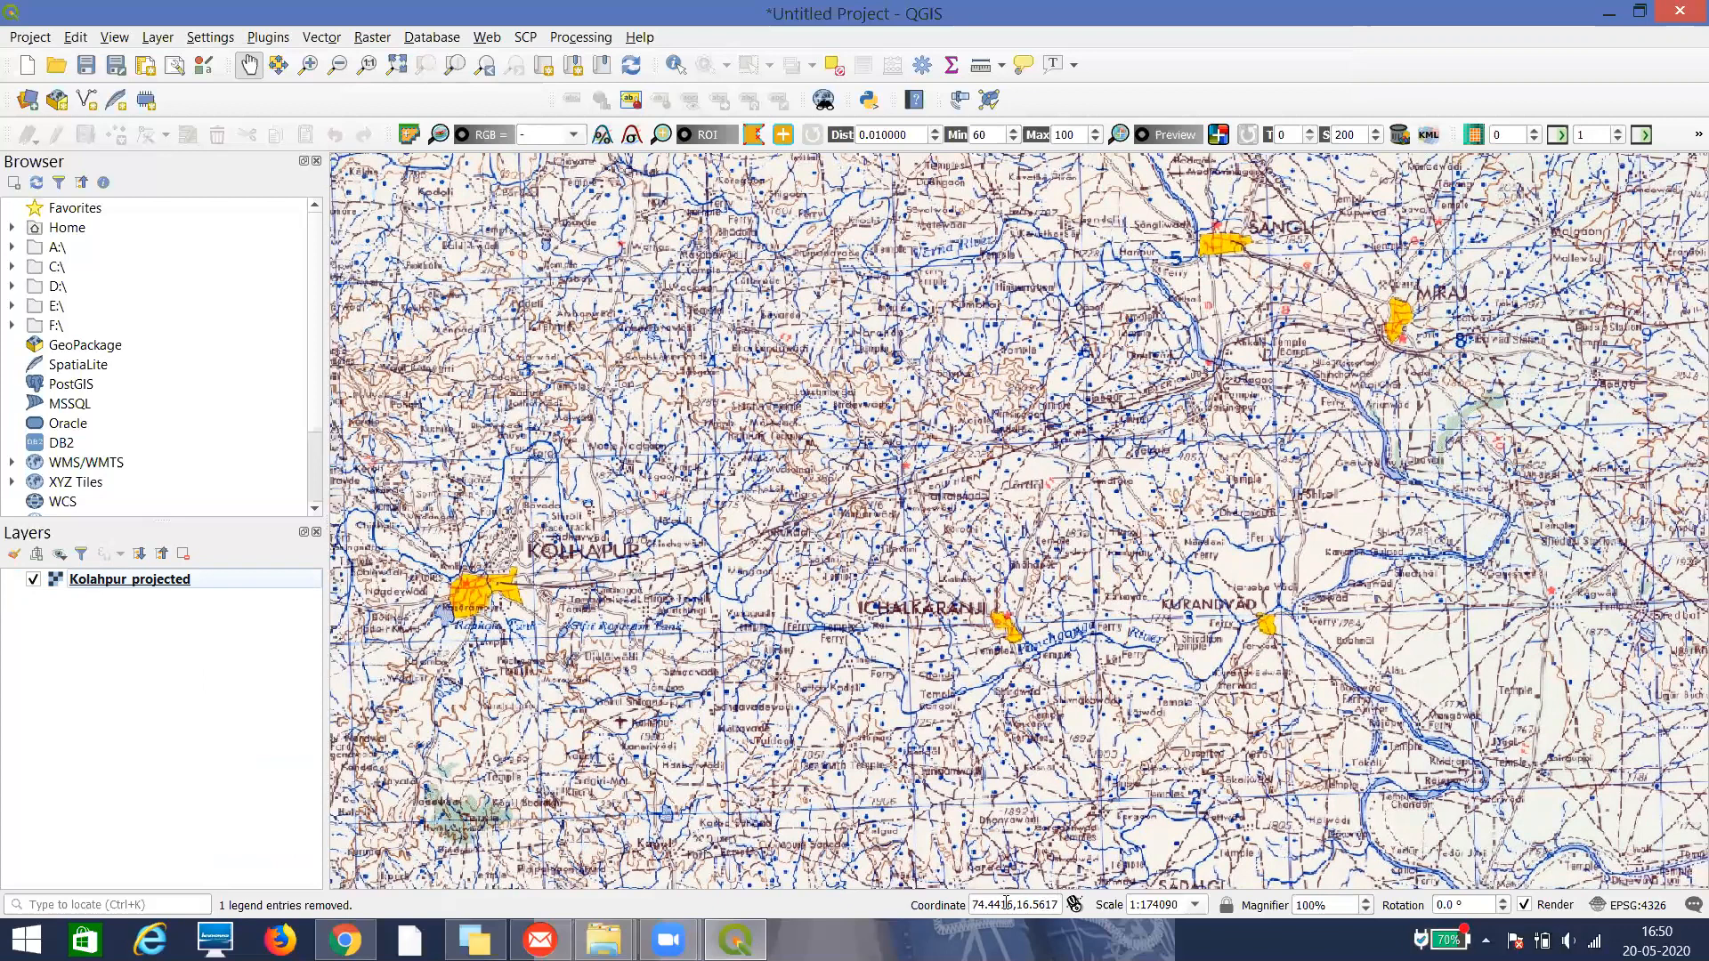
right_click(104, 587)
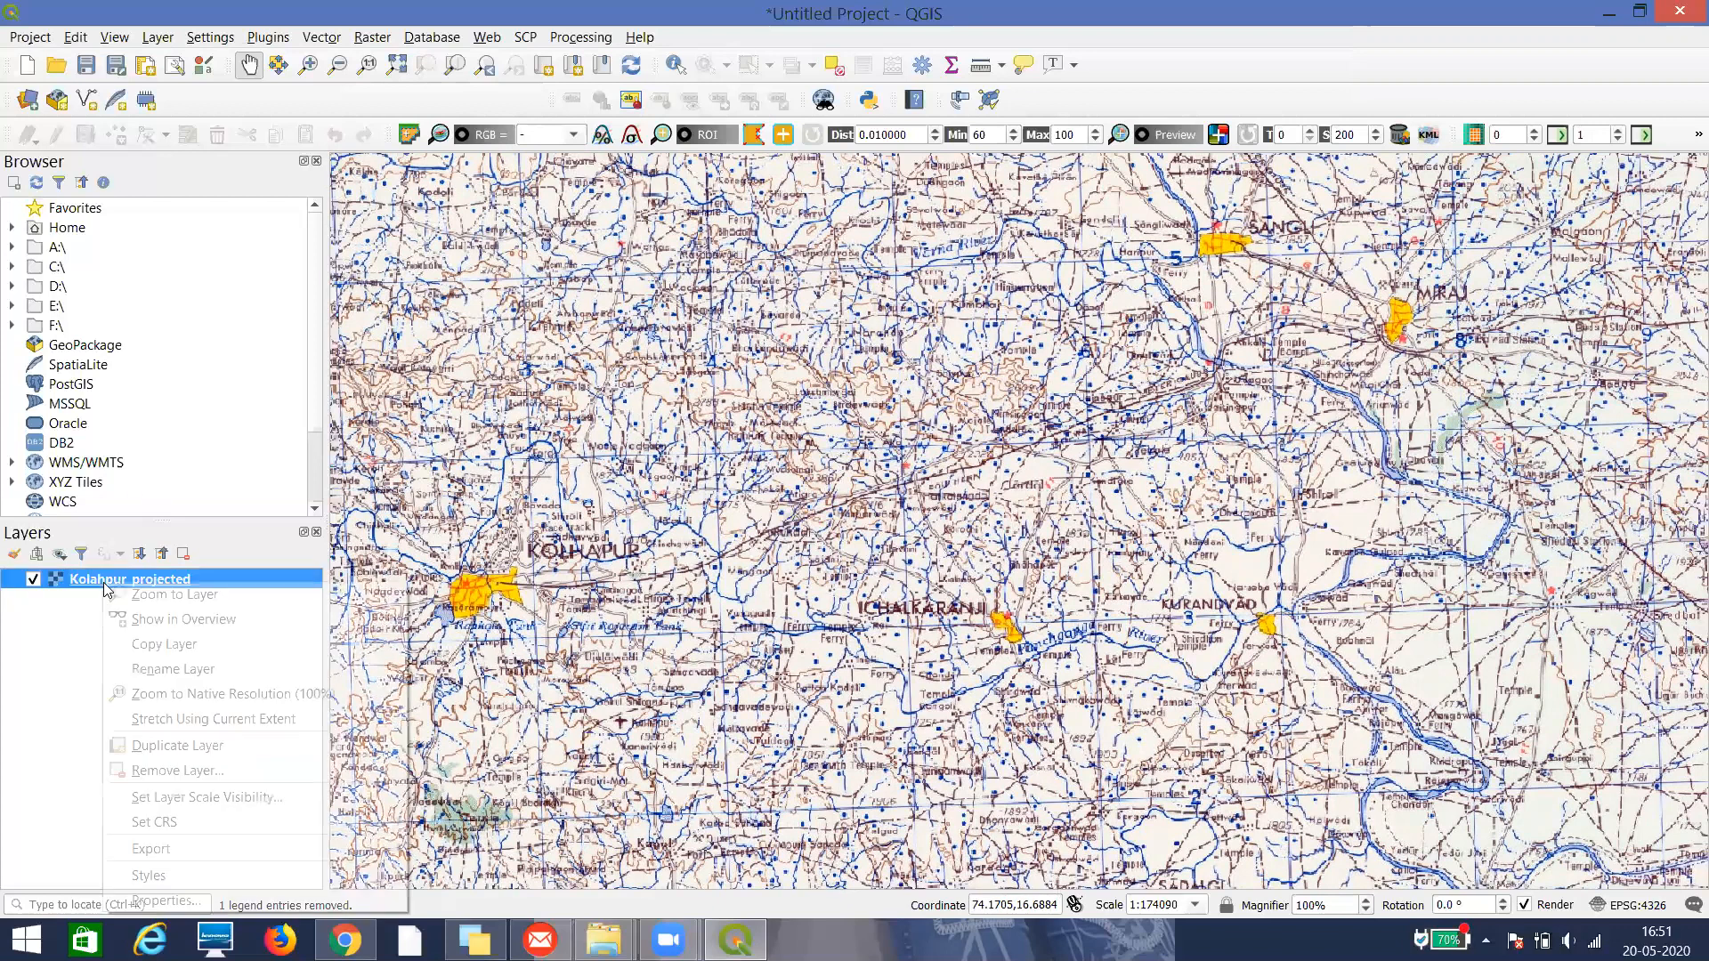
left_click(198, 770)
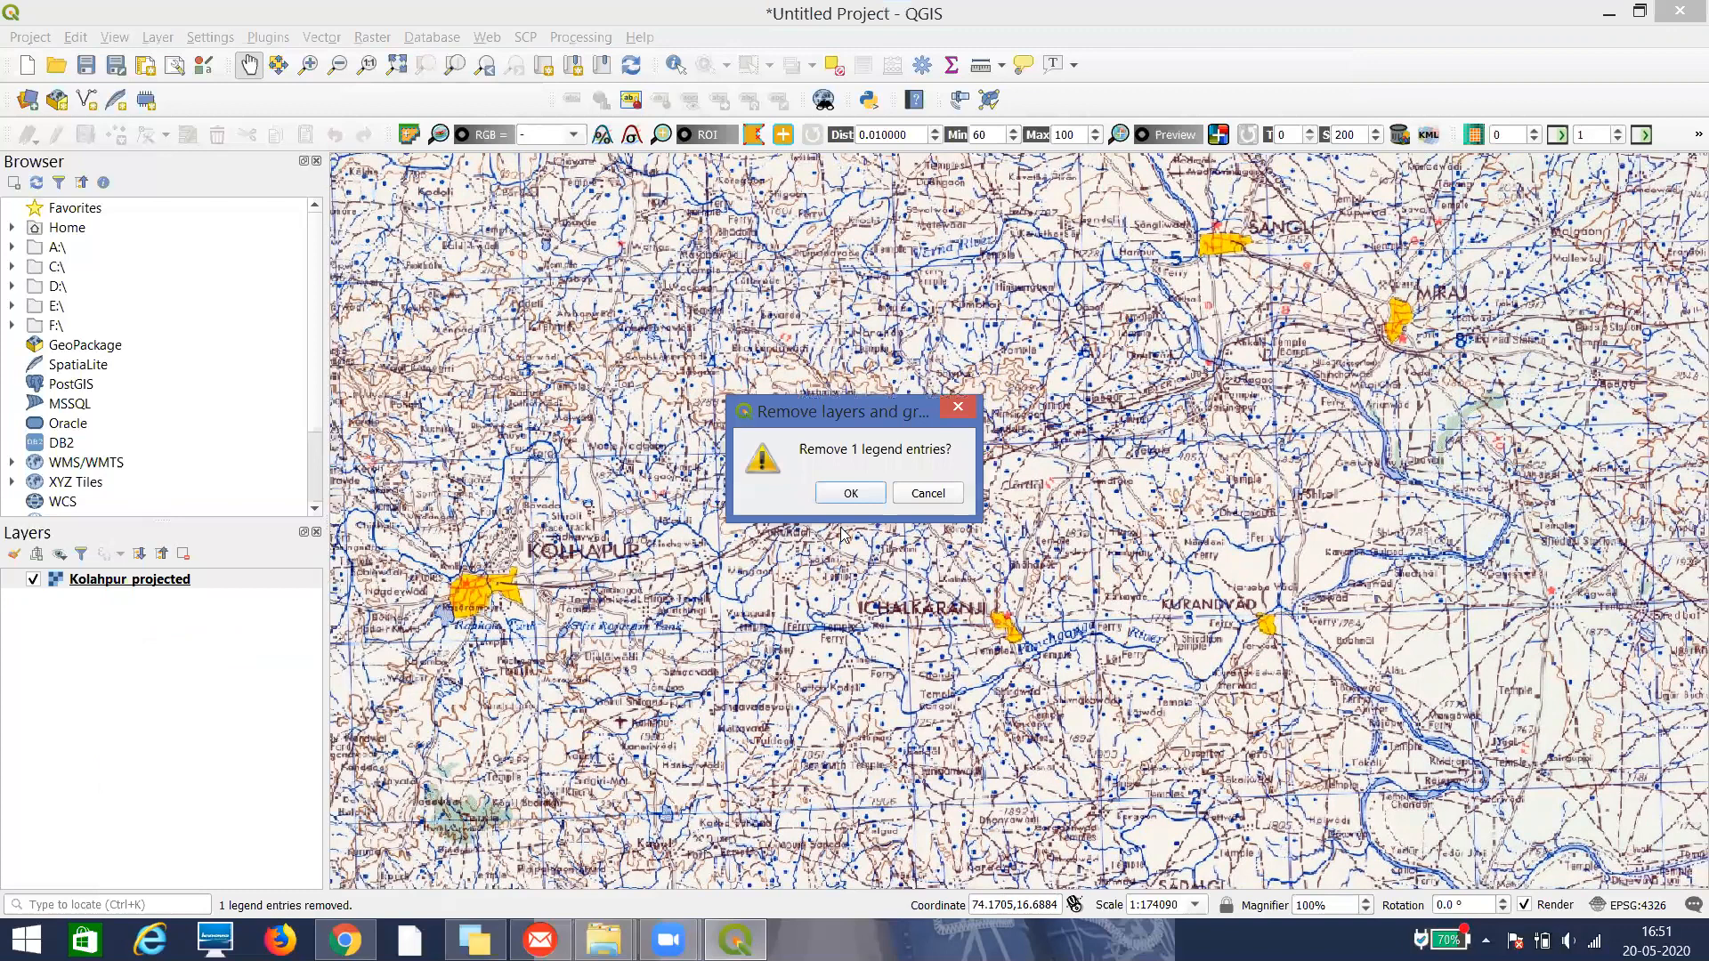
left_click(859, 493)
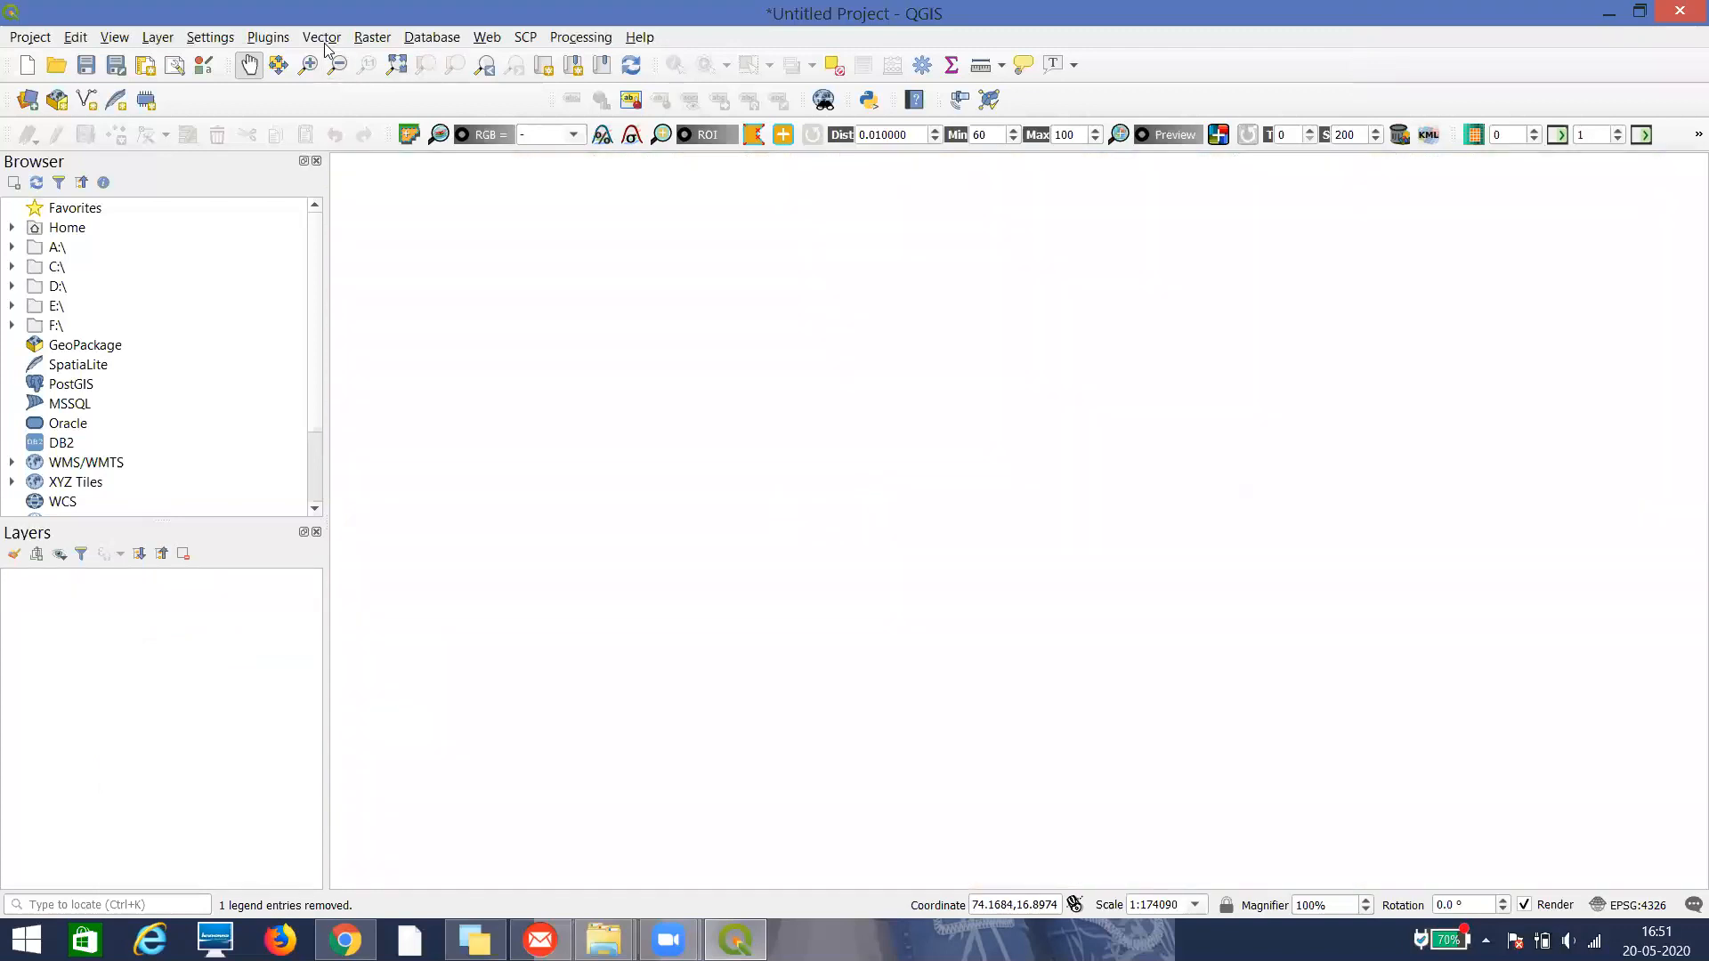
Add the raster layer Kolahpur_projected.tif from the A:\QGIS folder to the empty project
left_click(159, 39)
mouse_move(185, 116)
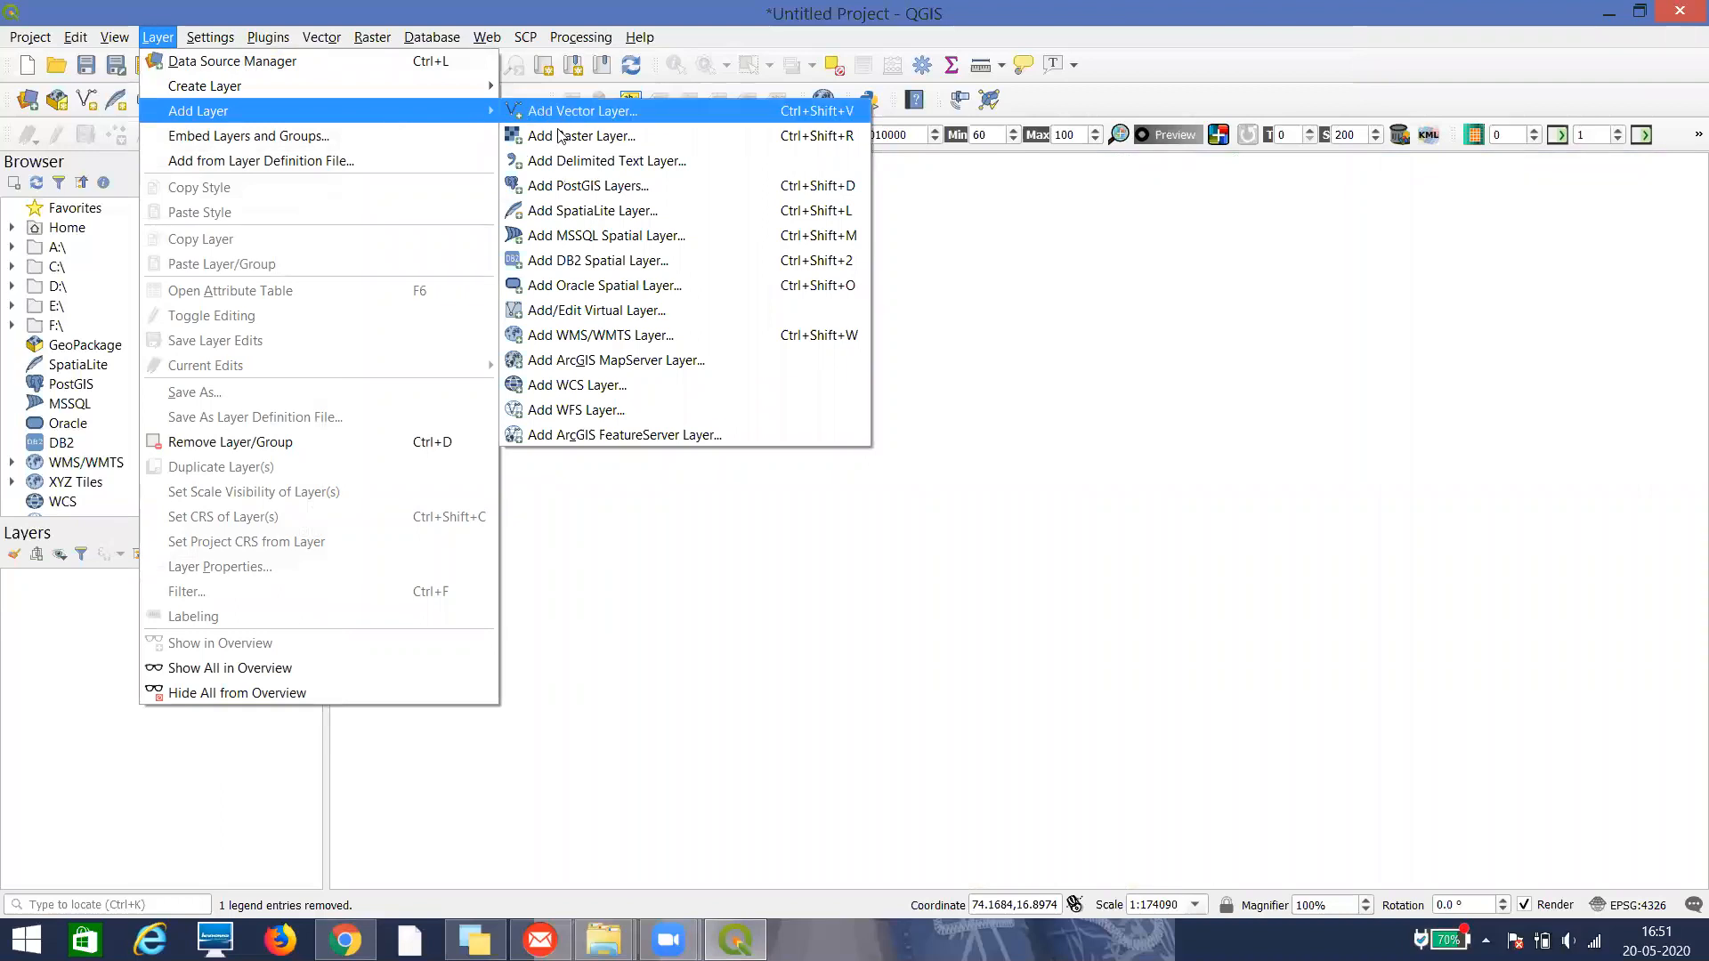
left_click(561, 136)
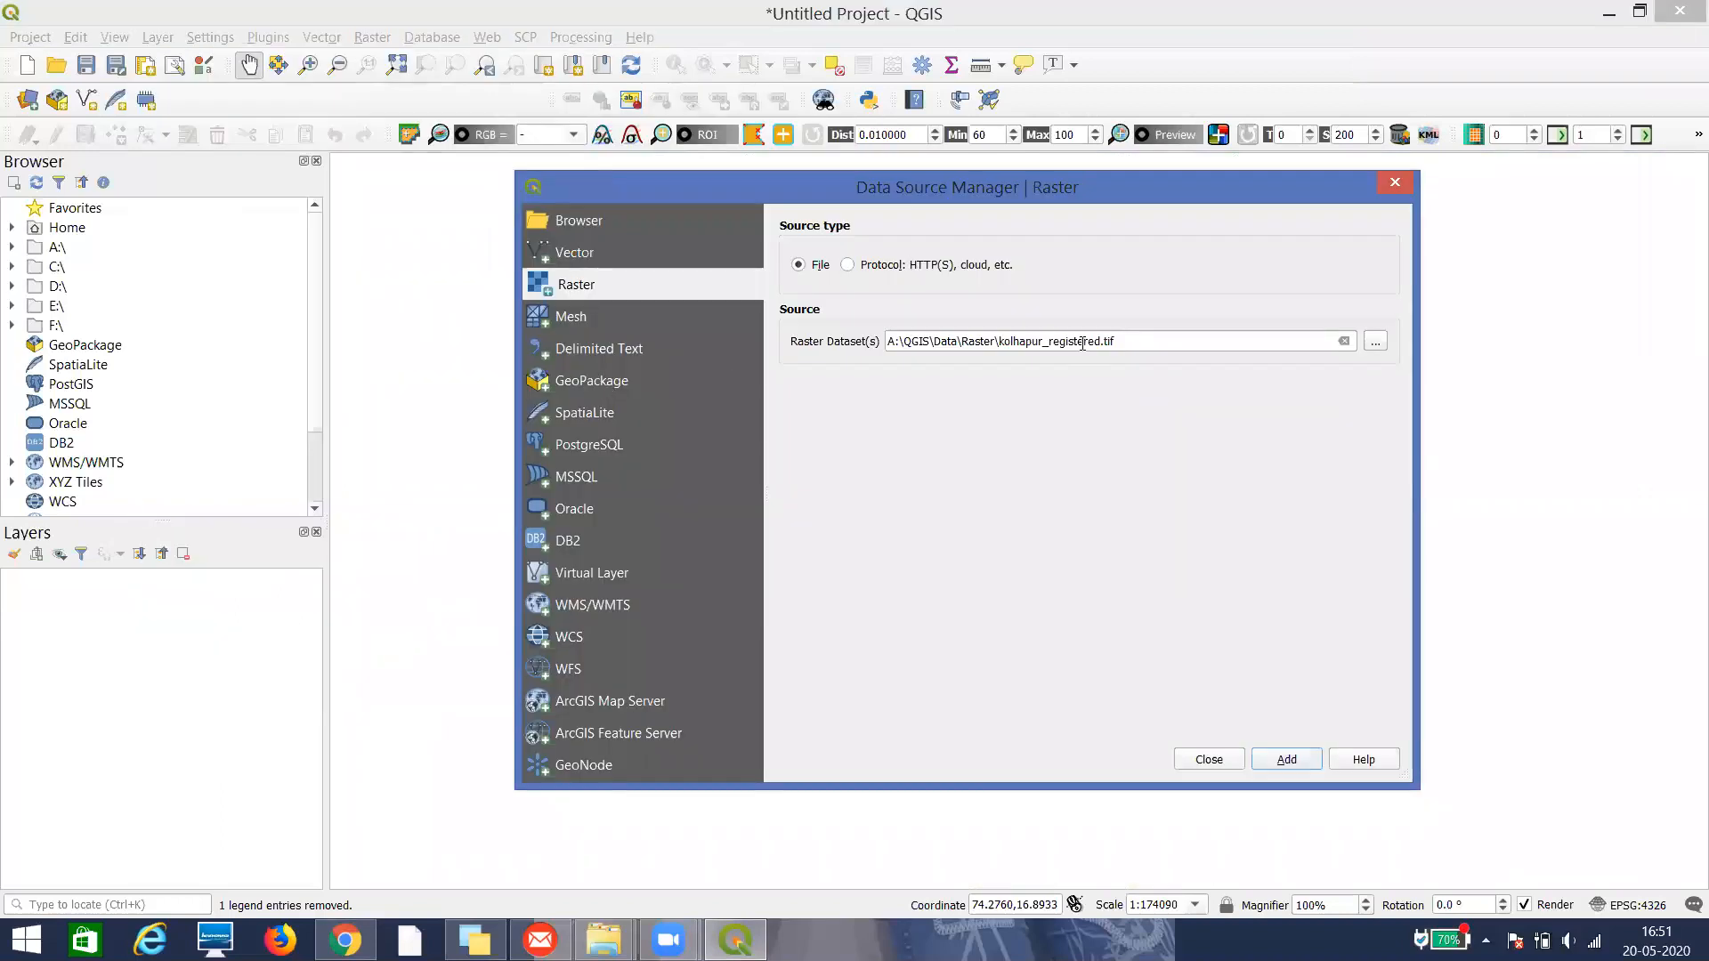
left_click(1376, 345)
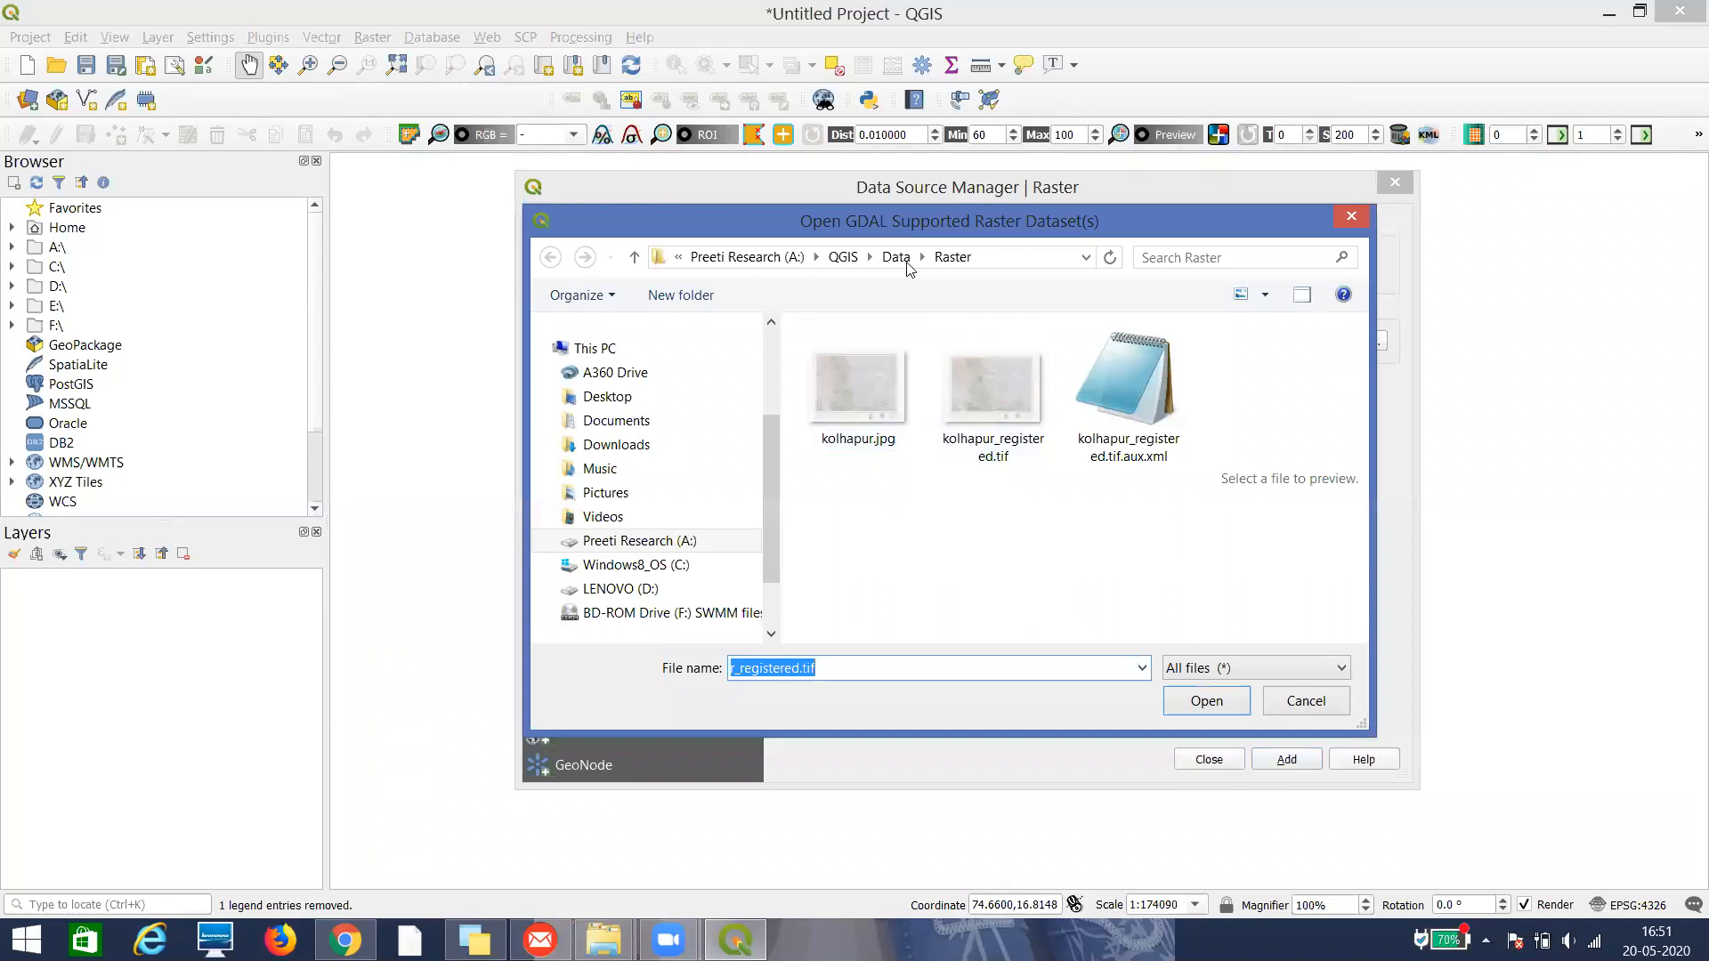
left_click(897, 258)
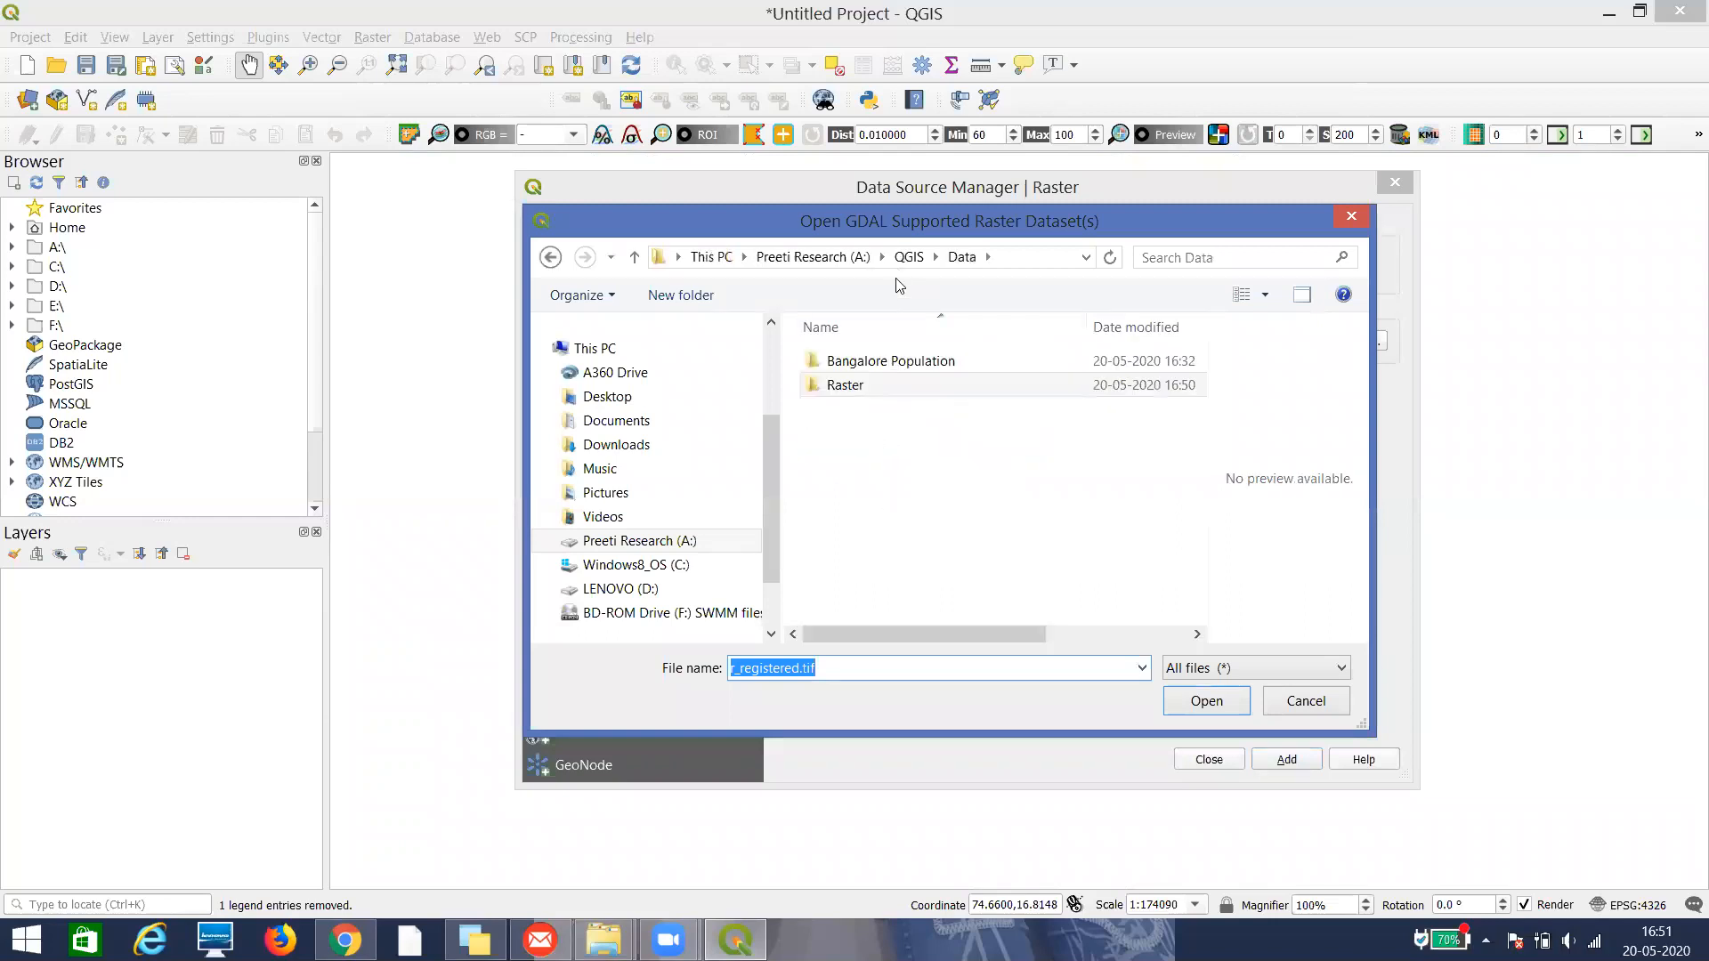
left_click(953, 534)
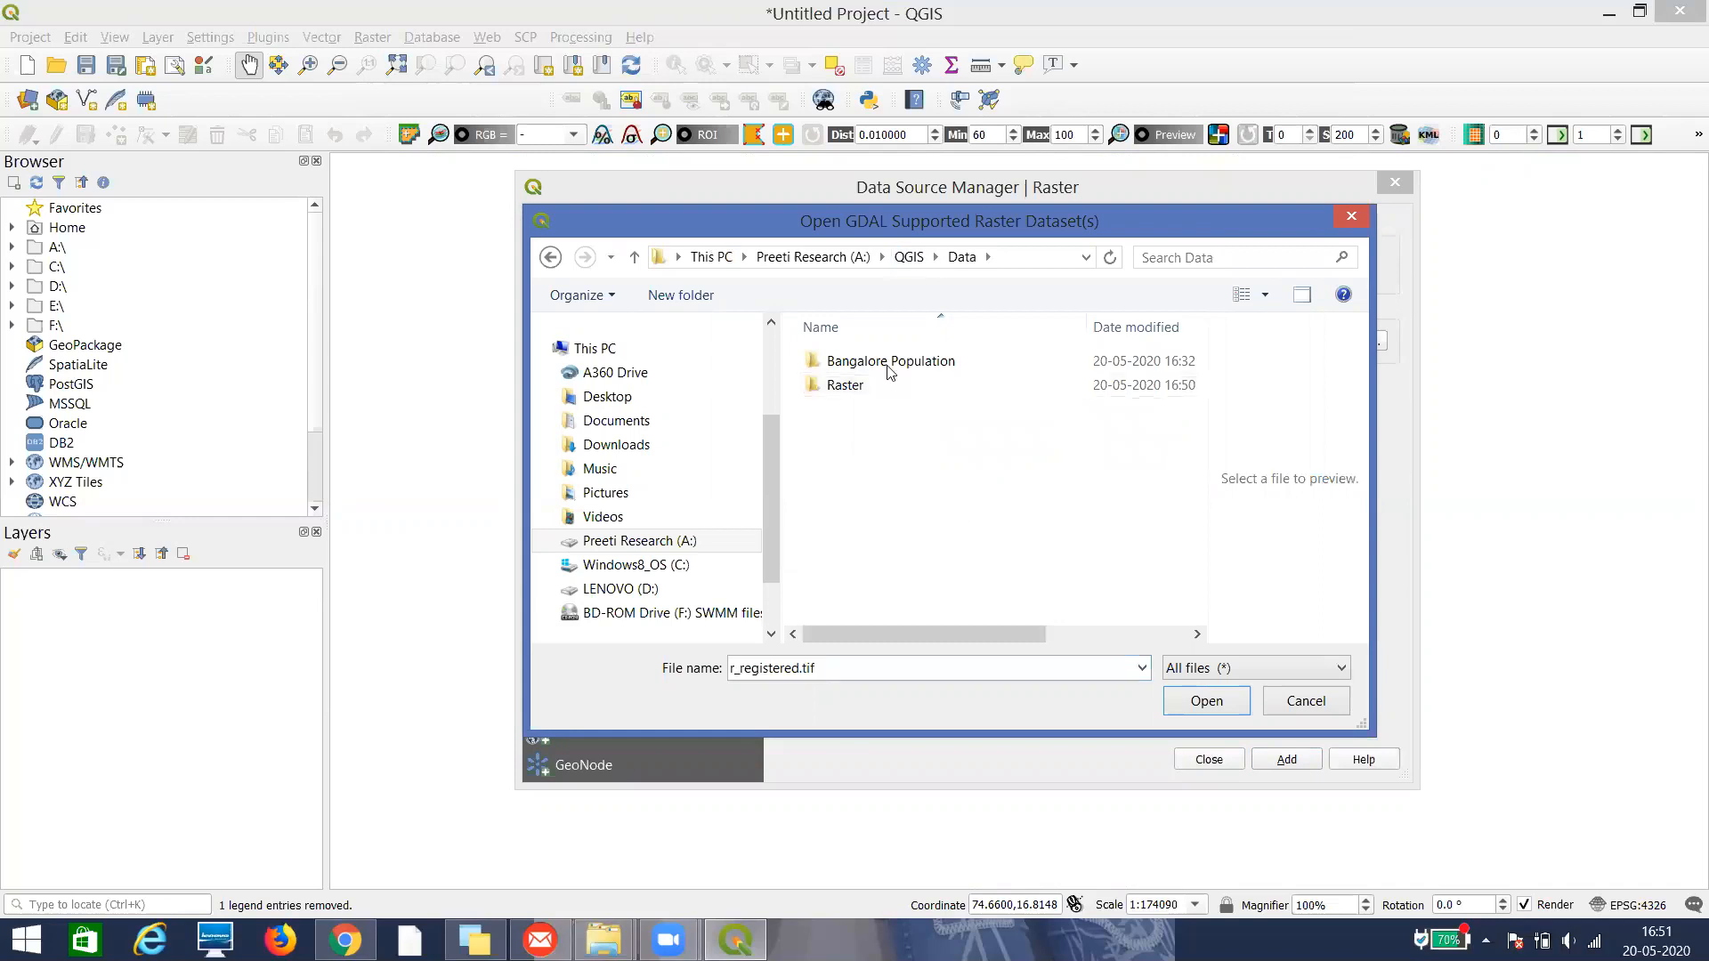
left_click(907, 258)
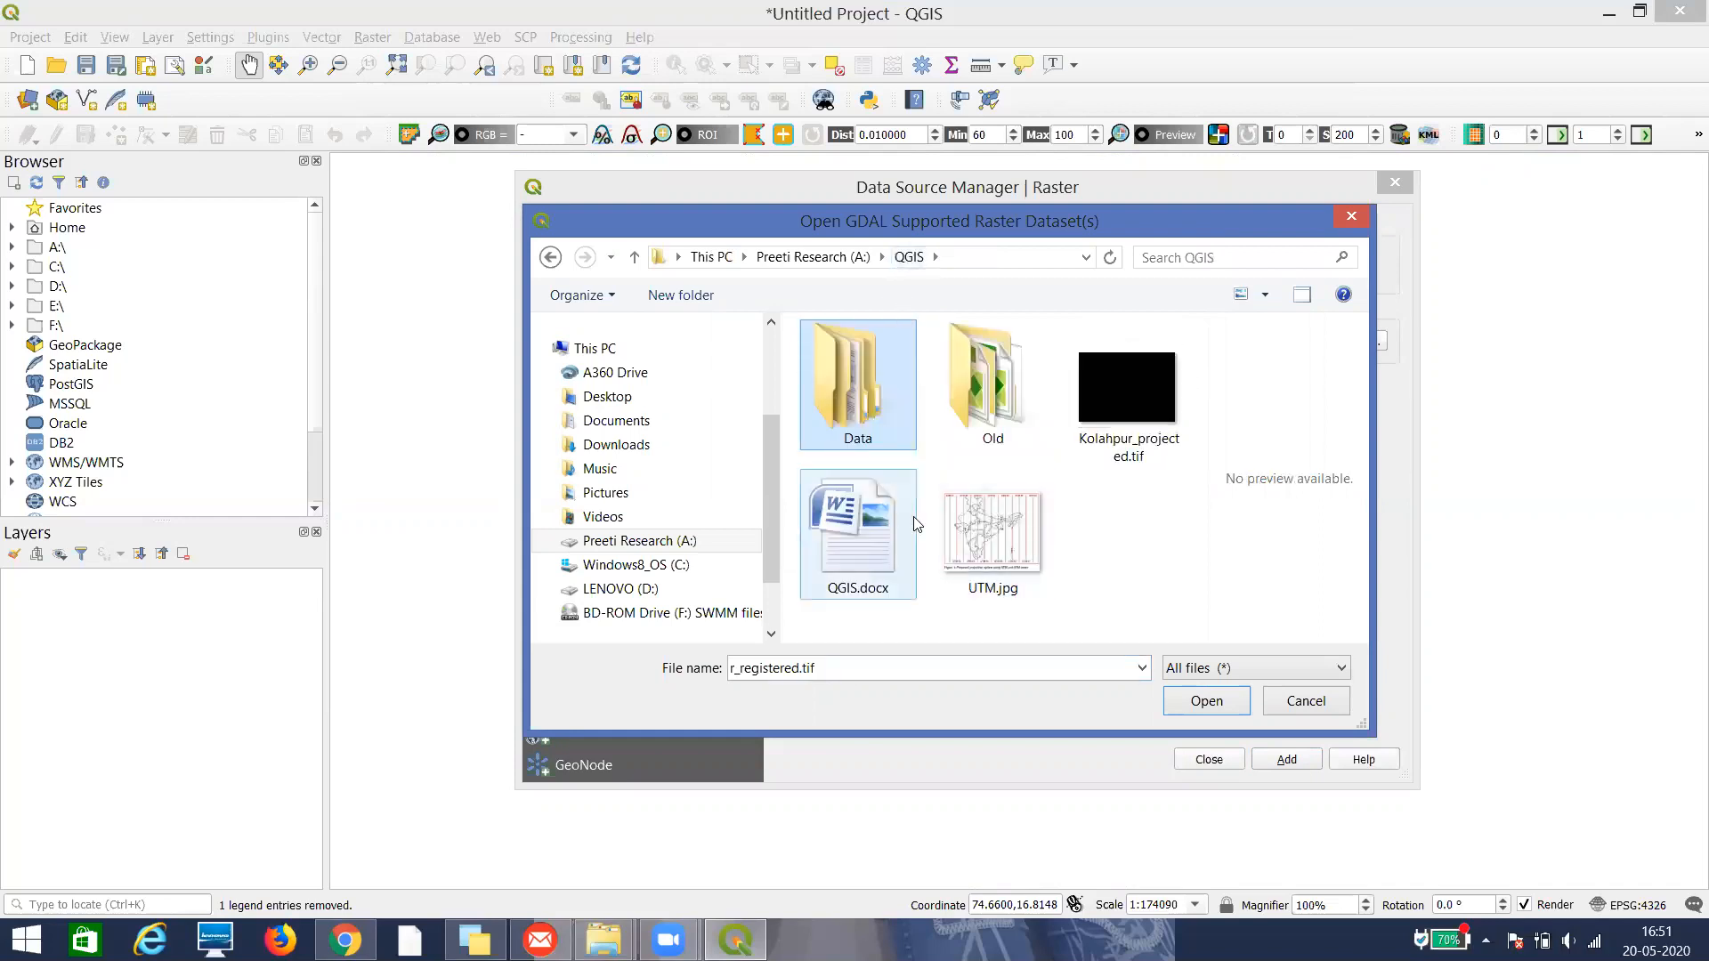
left_click(1101, 414)
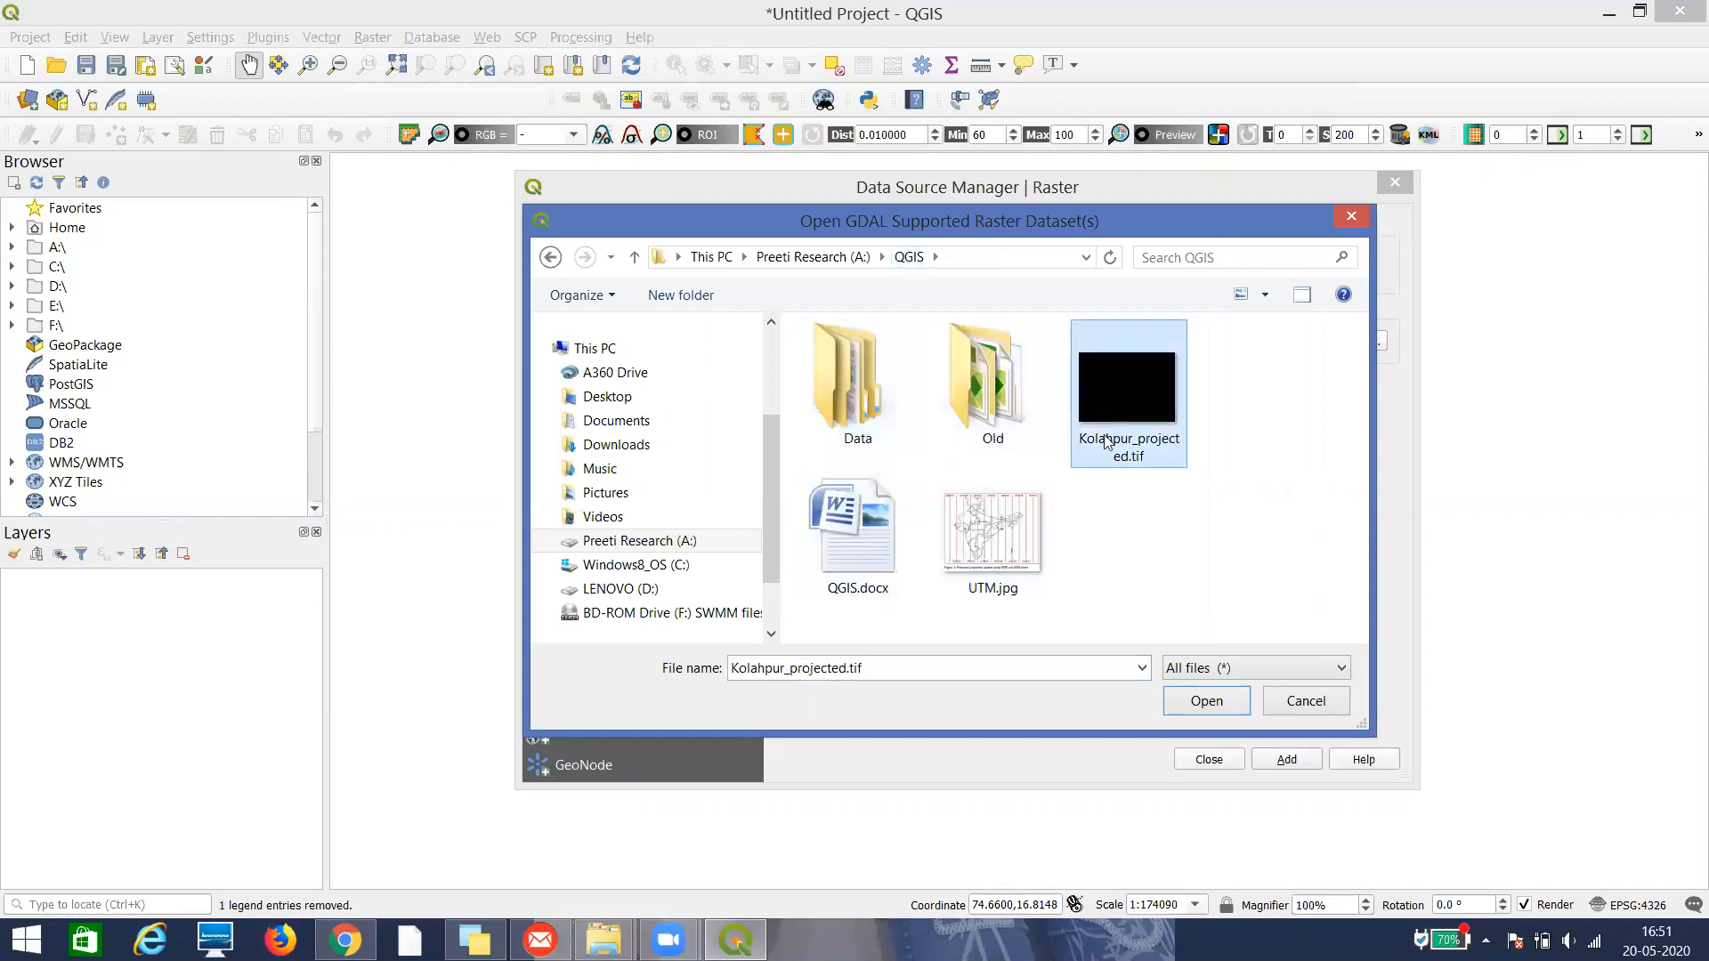
left_click(1192, 701)
left_click(1262, 761)
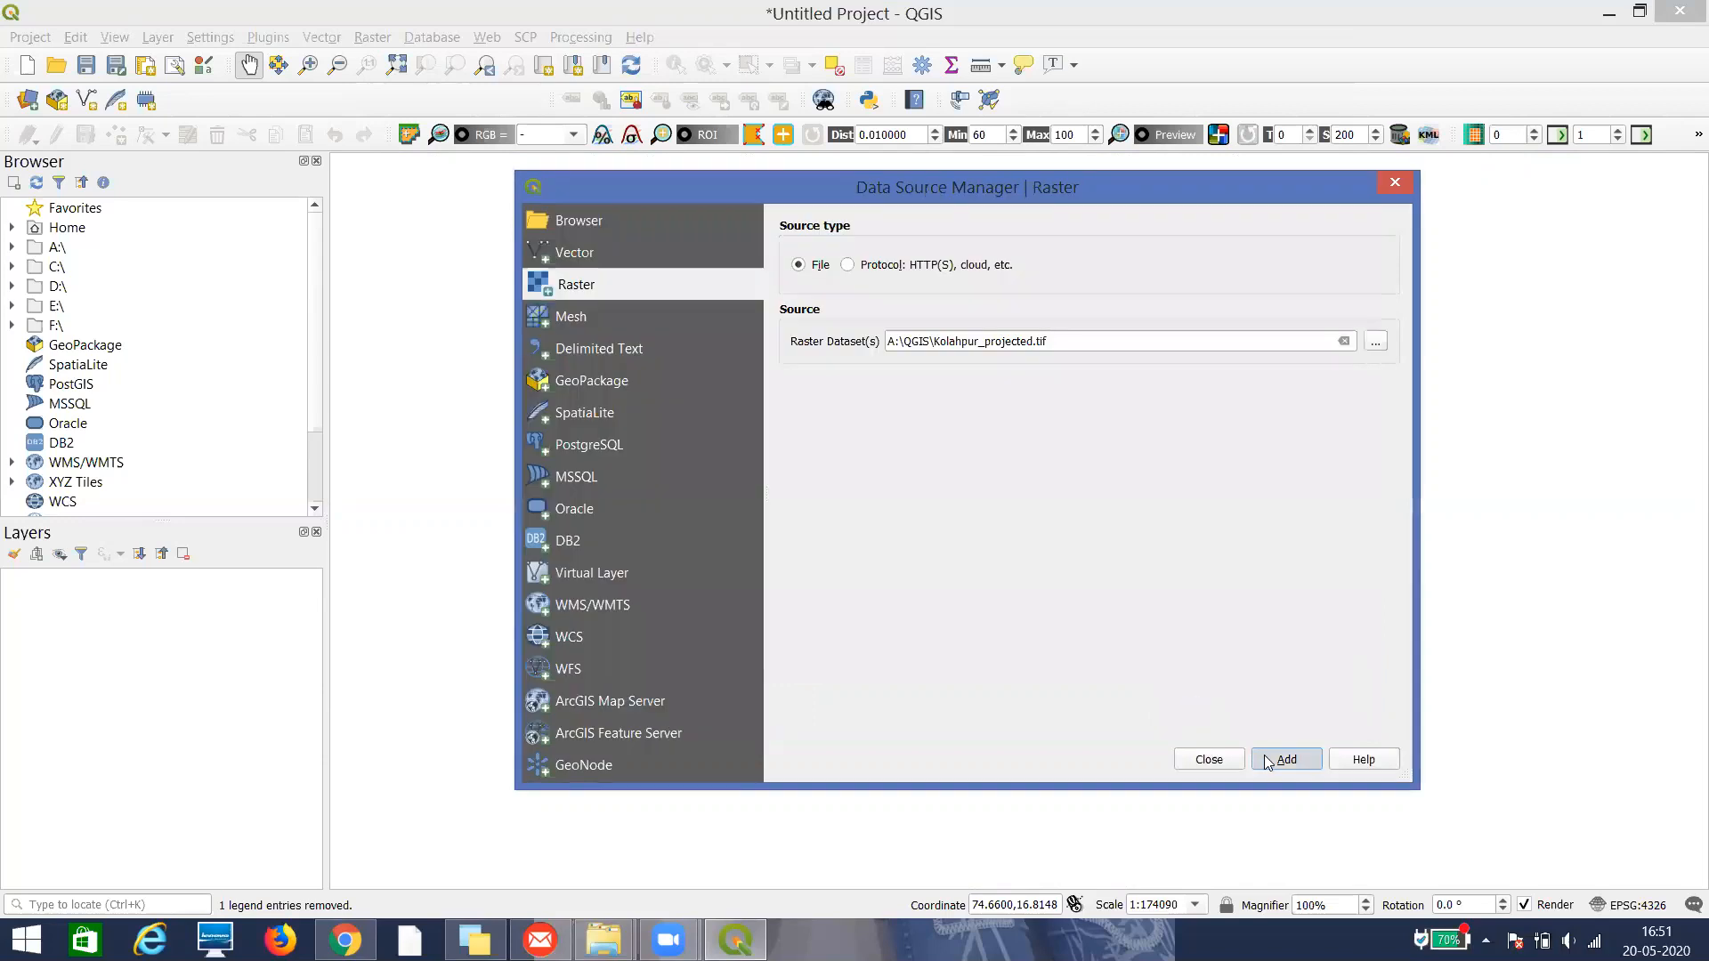
left_click(1226, 761)
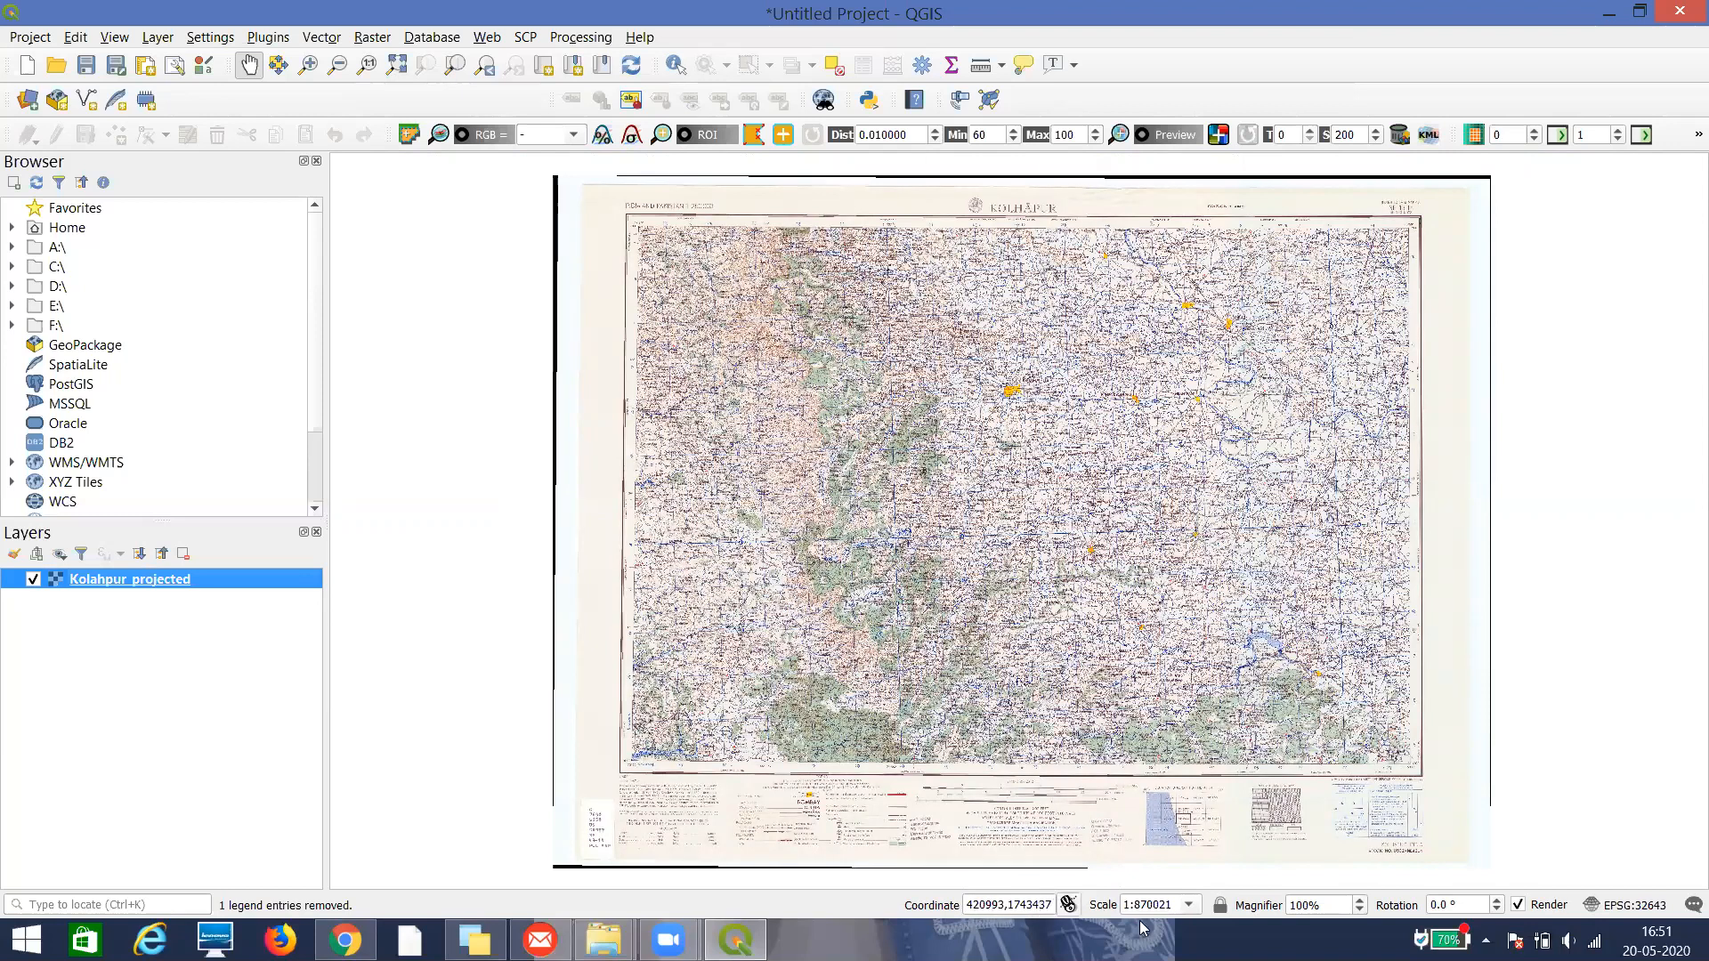
Set up a new point shapefile layer named Kol_point in EPSG:32643 - WGS 84 / UTM zone 43N, with the Z dimension included
left_click_drag(1002, 398, 895, 487)
scroll(872, 445, "up", 2)
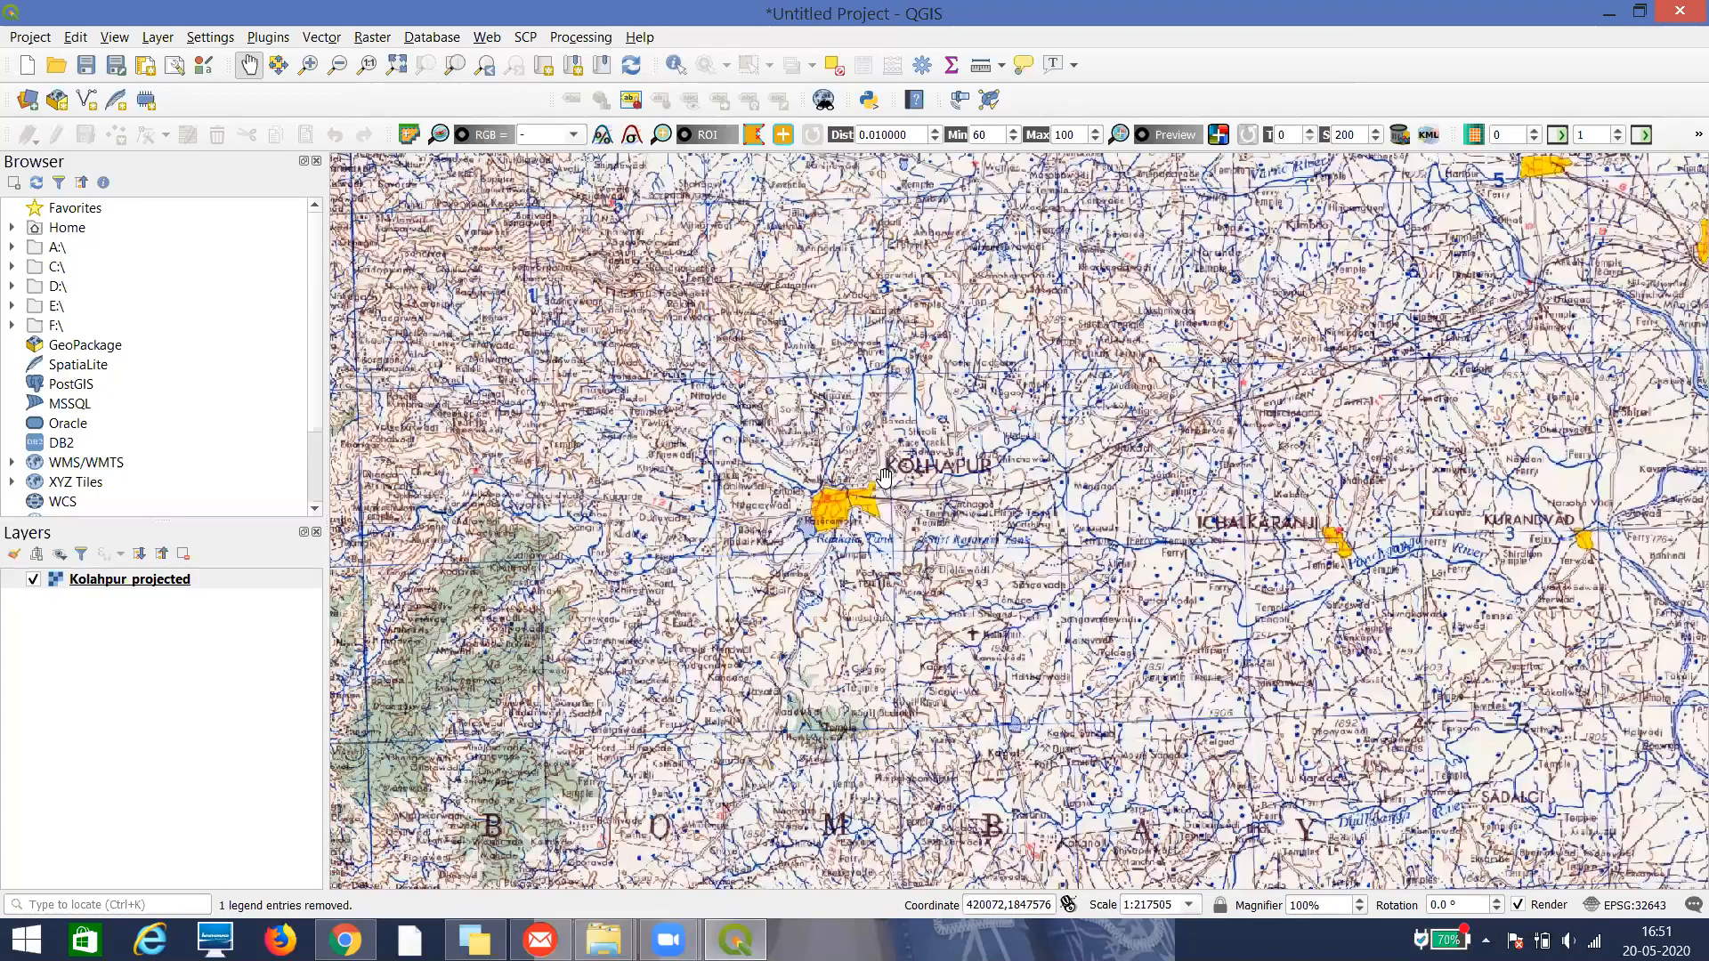
left_click_drag(1440, 310, 1115, 397)
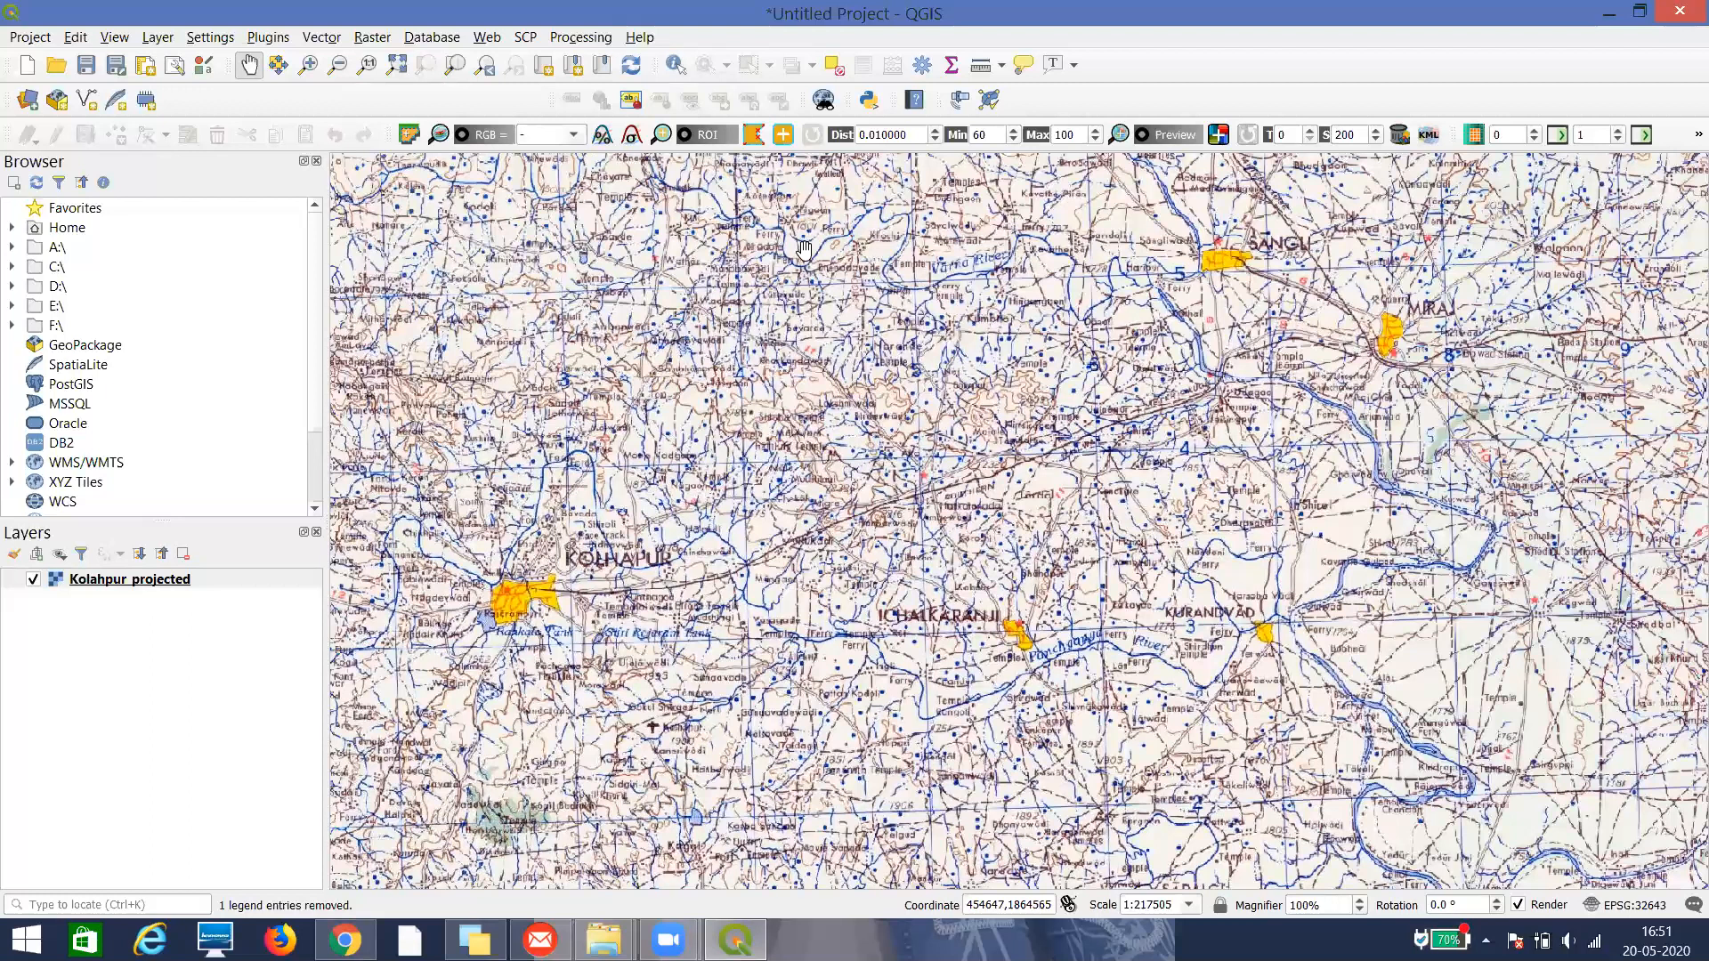
left_click(157, 39)
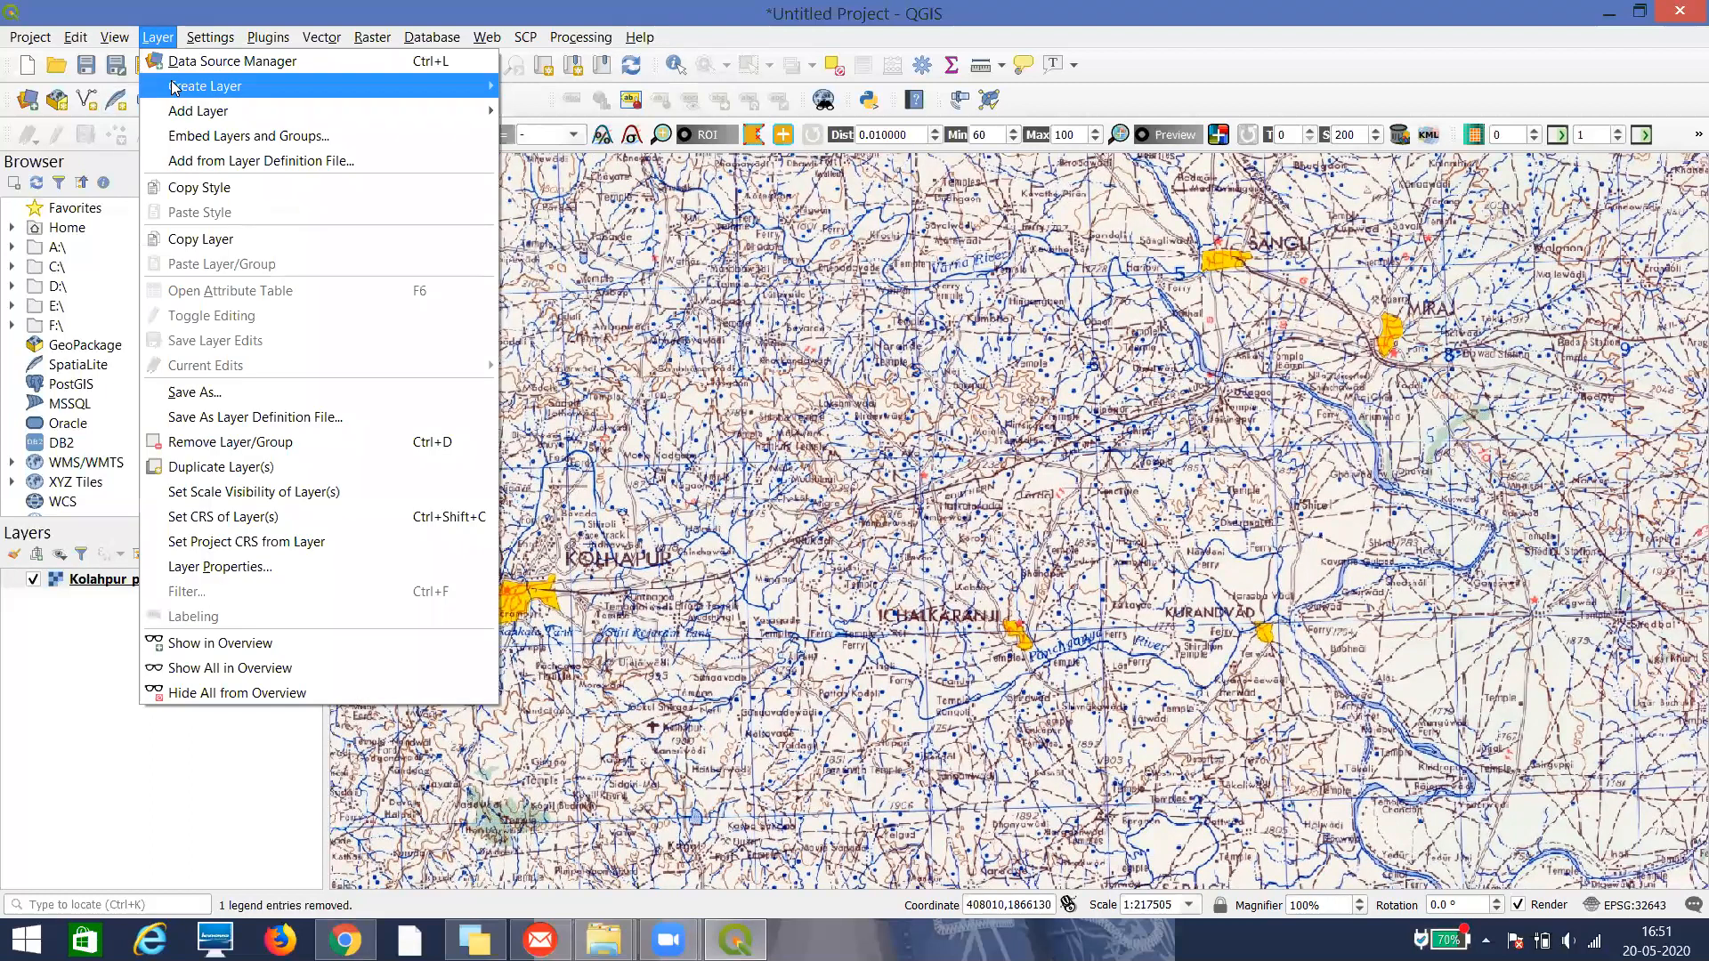
mouse_move(174, 86)
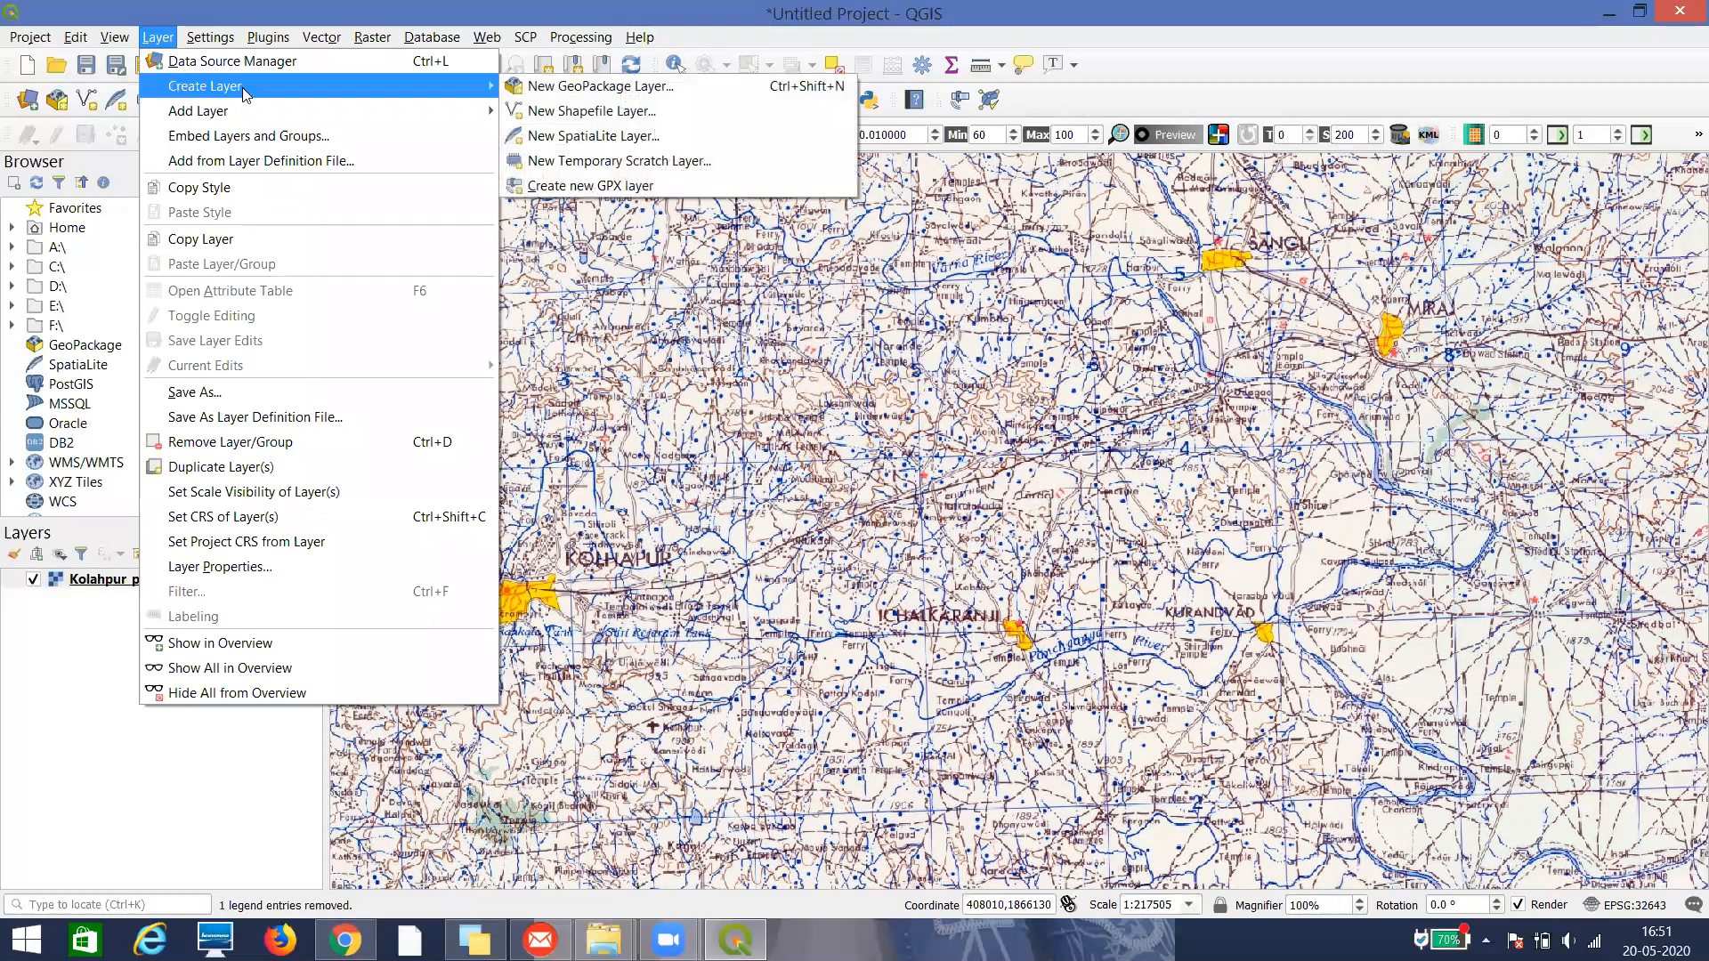
left_click(559, 113)
left_click(681, 87)
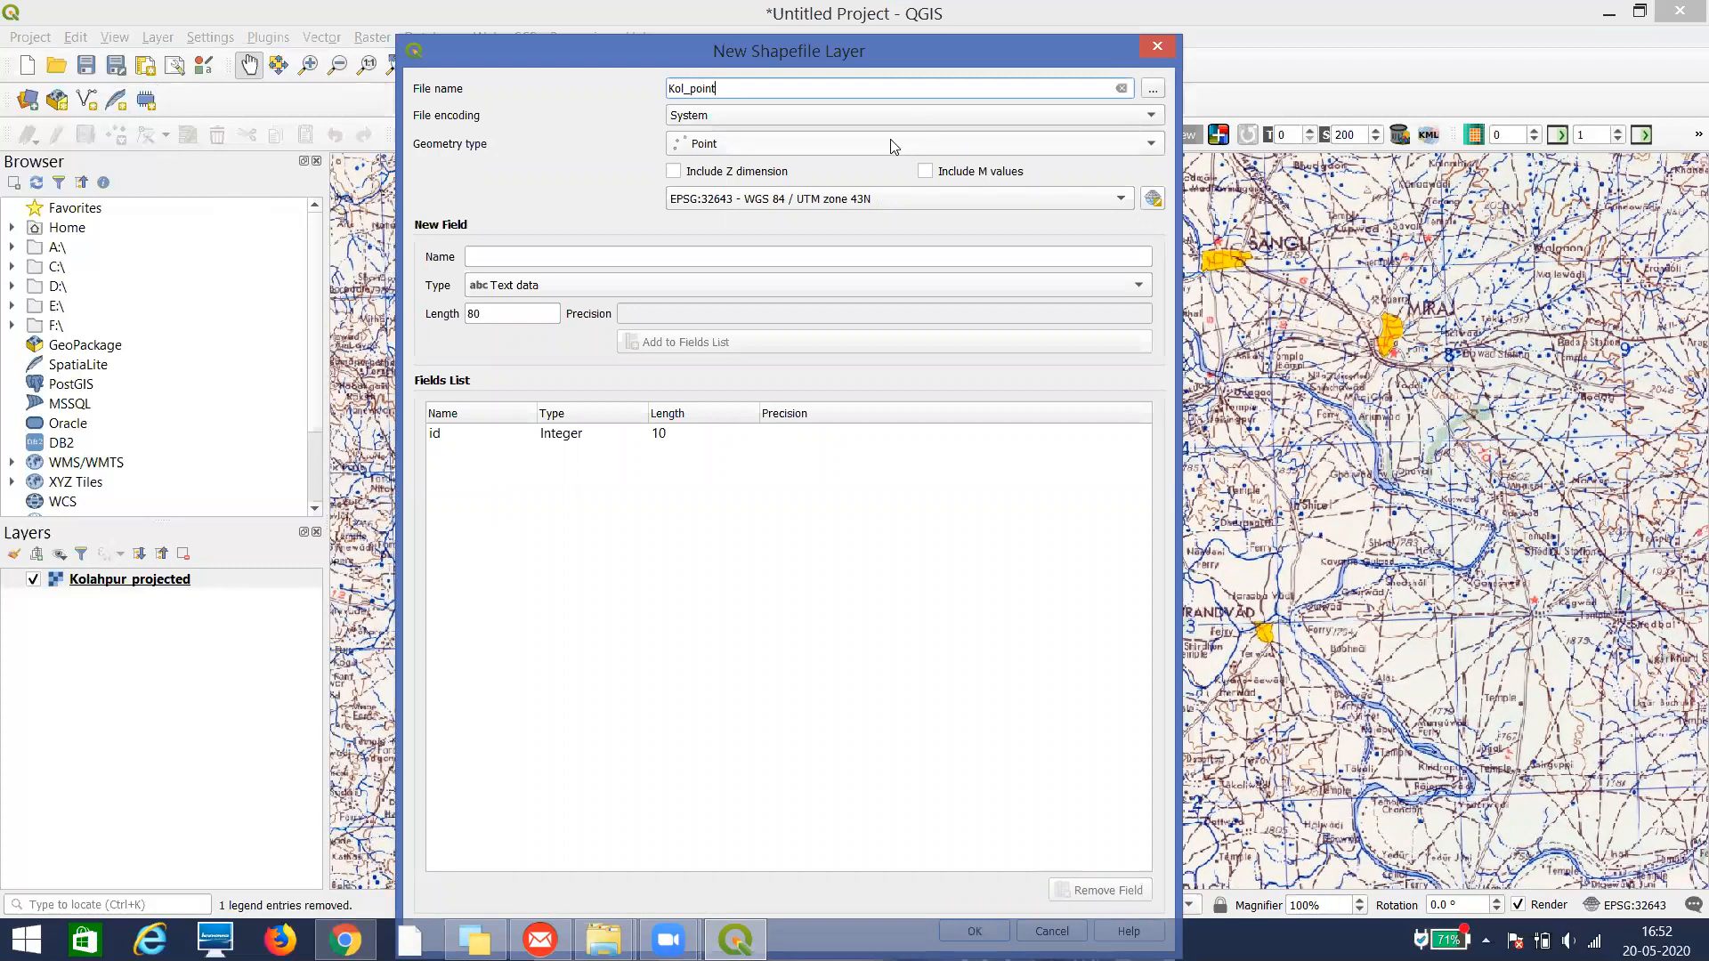
left_click(676, 179)
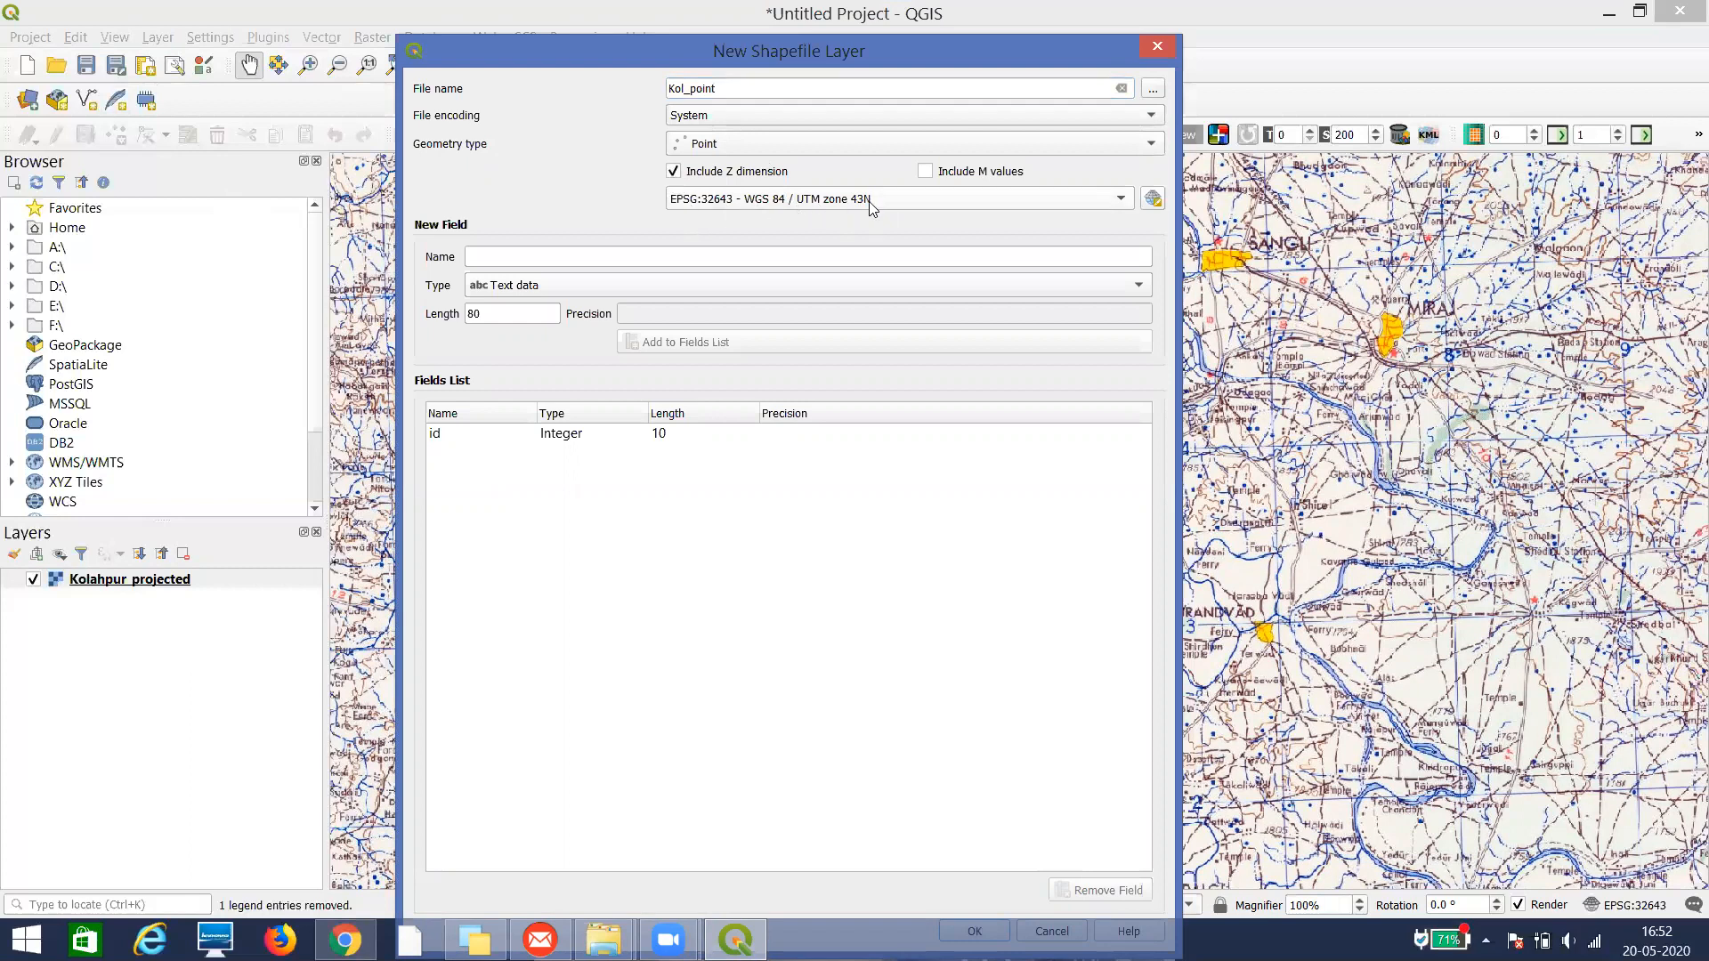
Add a text field called Name with length 80 to the new shapefile's fields
left_click(513, 257)
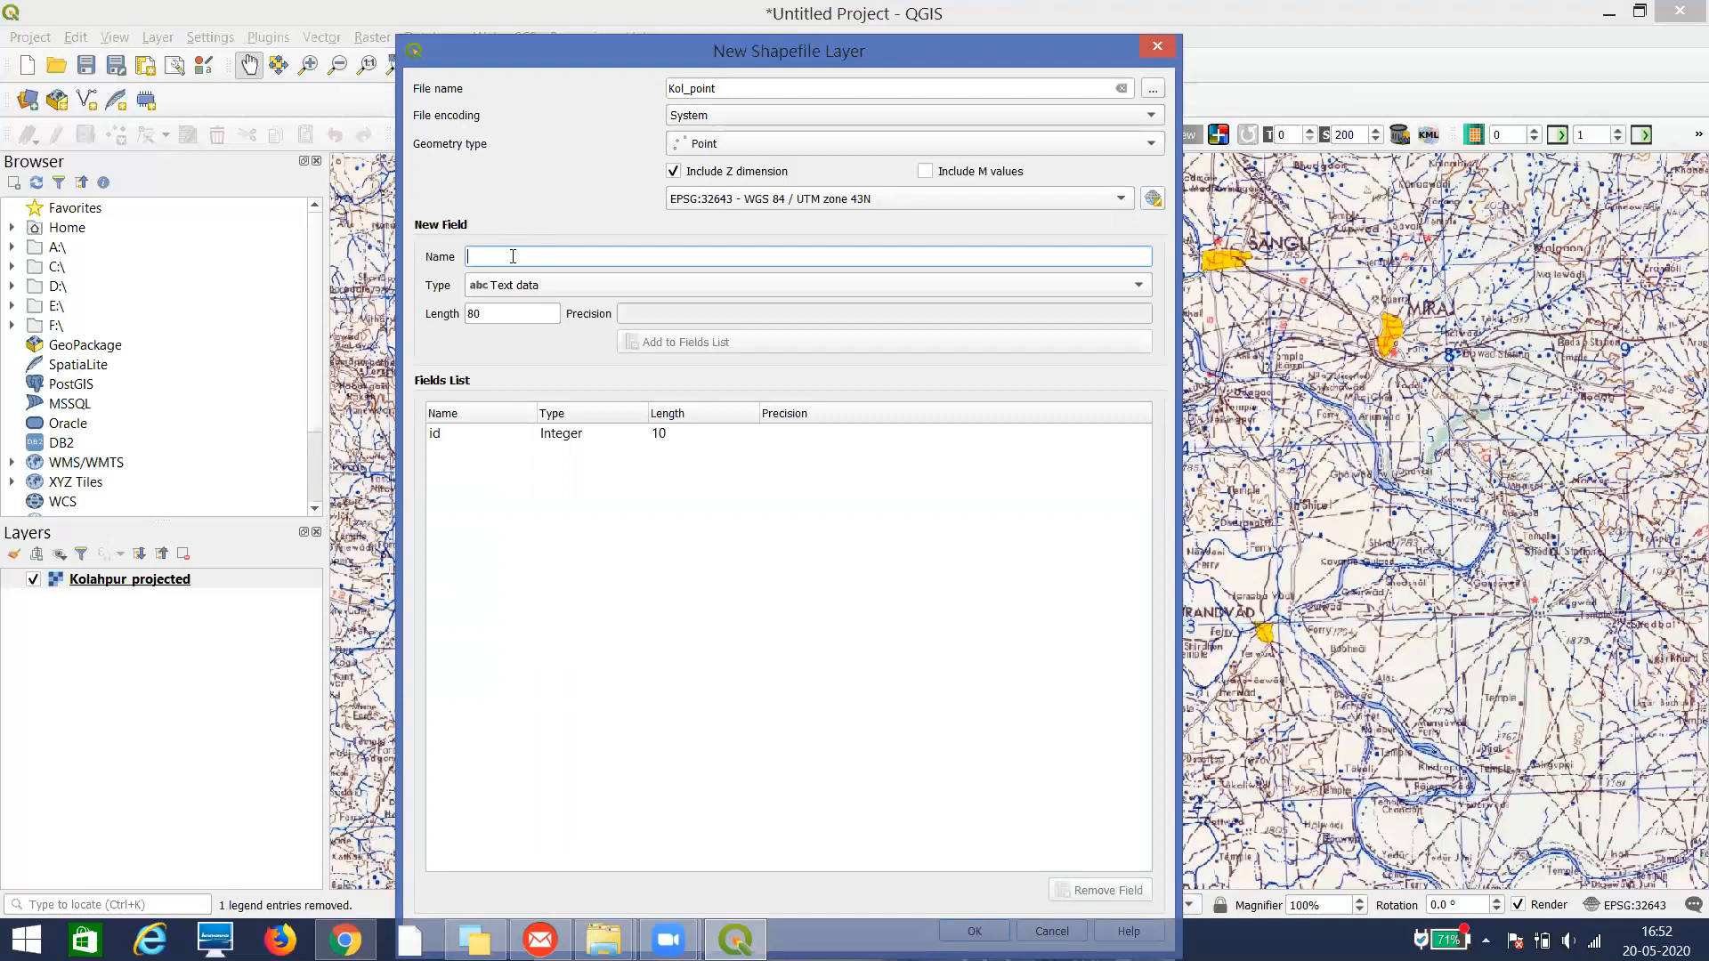
type("Nma")
key("BackSpace")
type("ame")
left_click(670, 344)
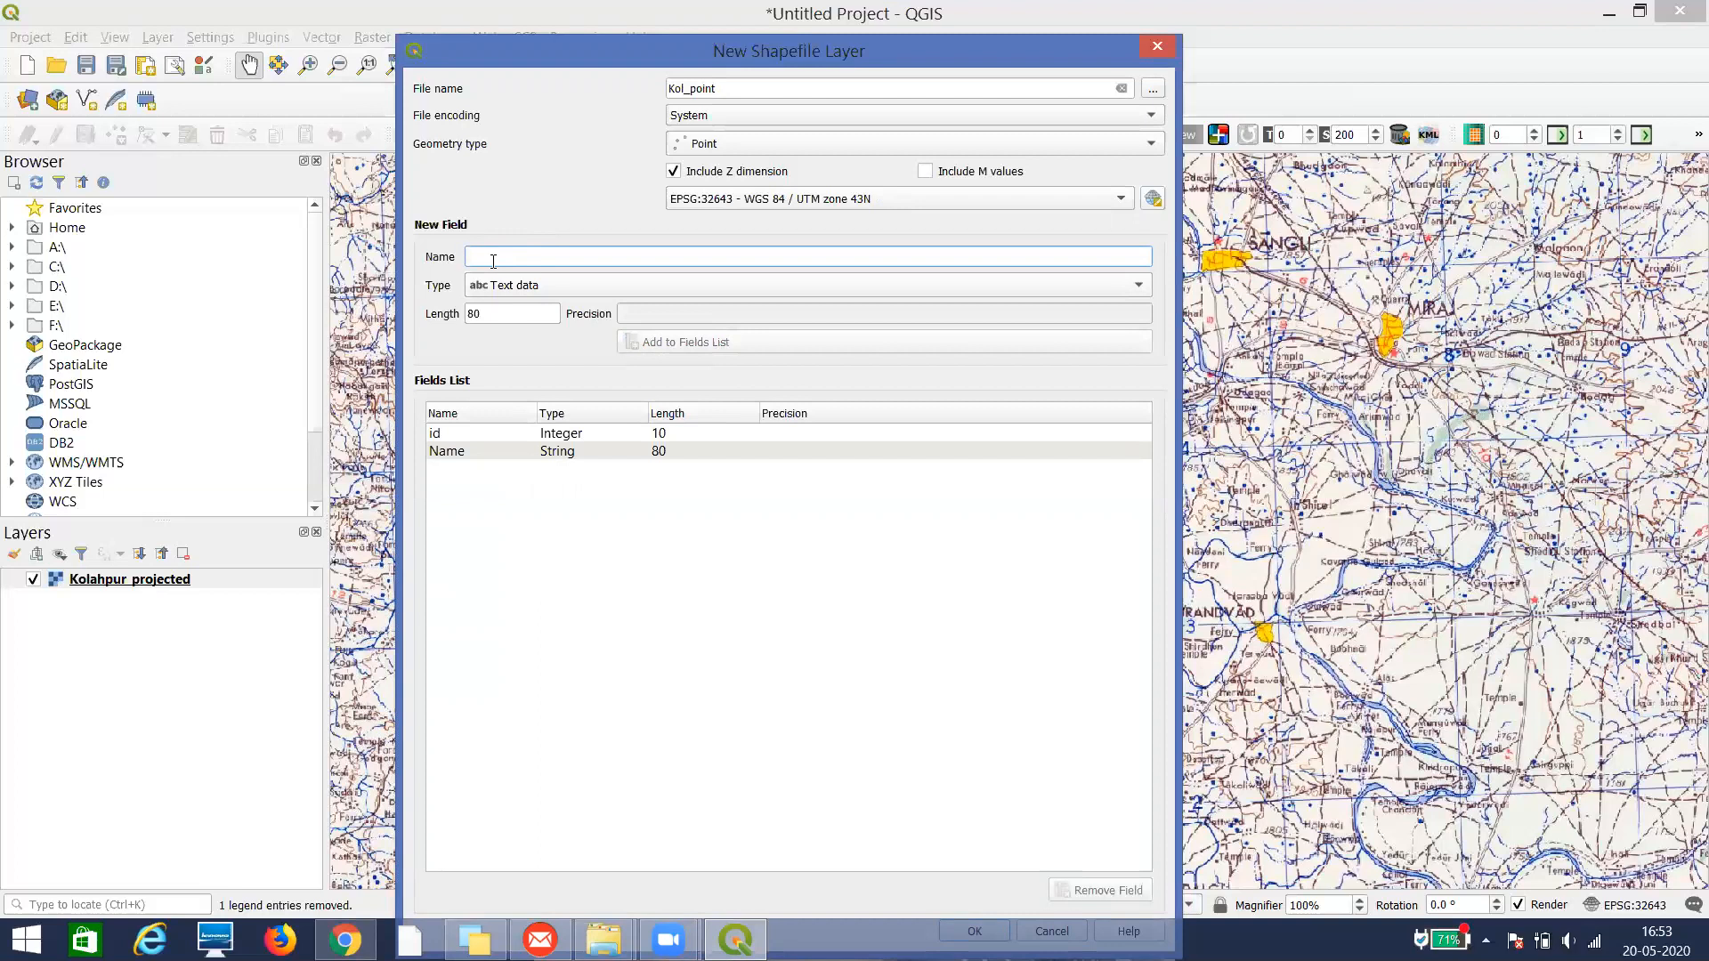
Add a whole-number field called Population with length 10 and create the Kol_point shapefile
type("P")
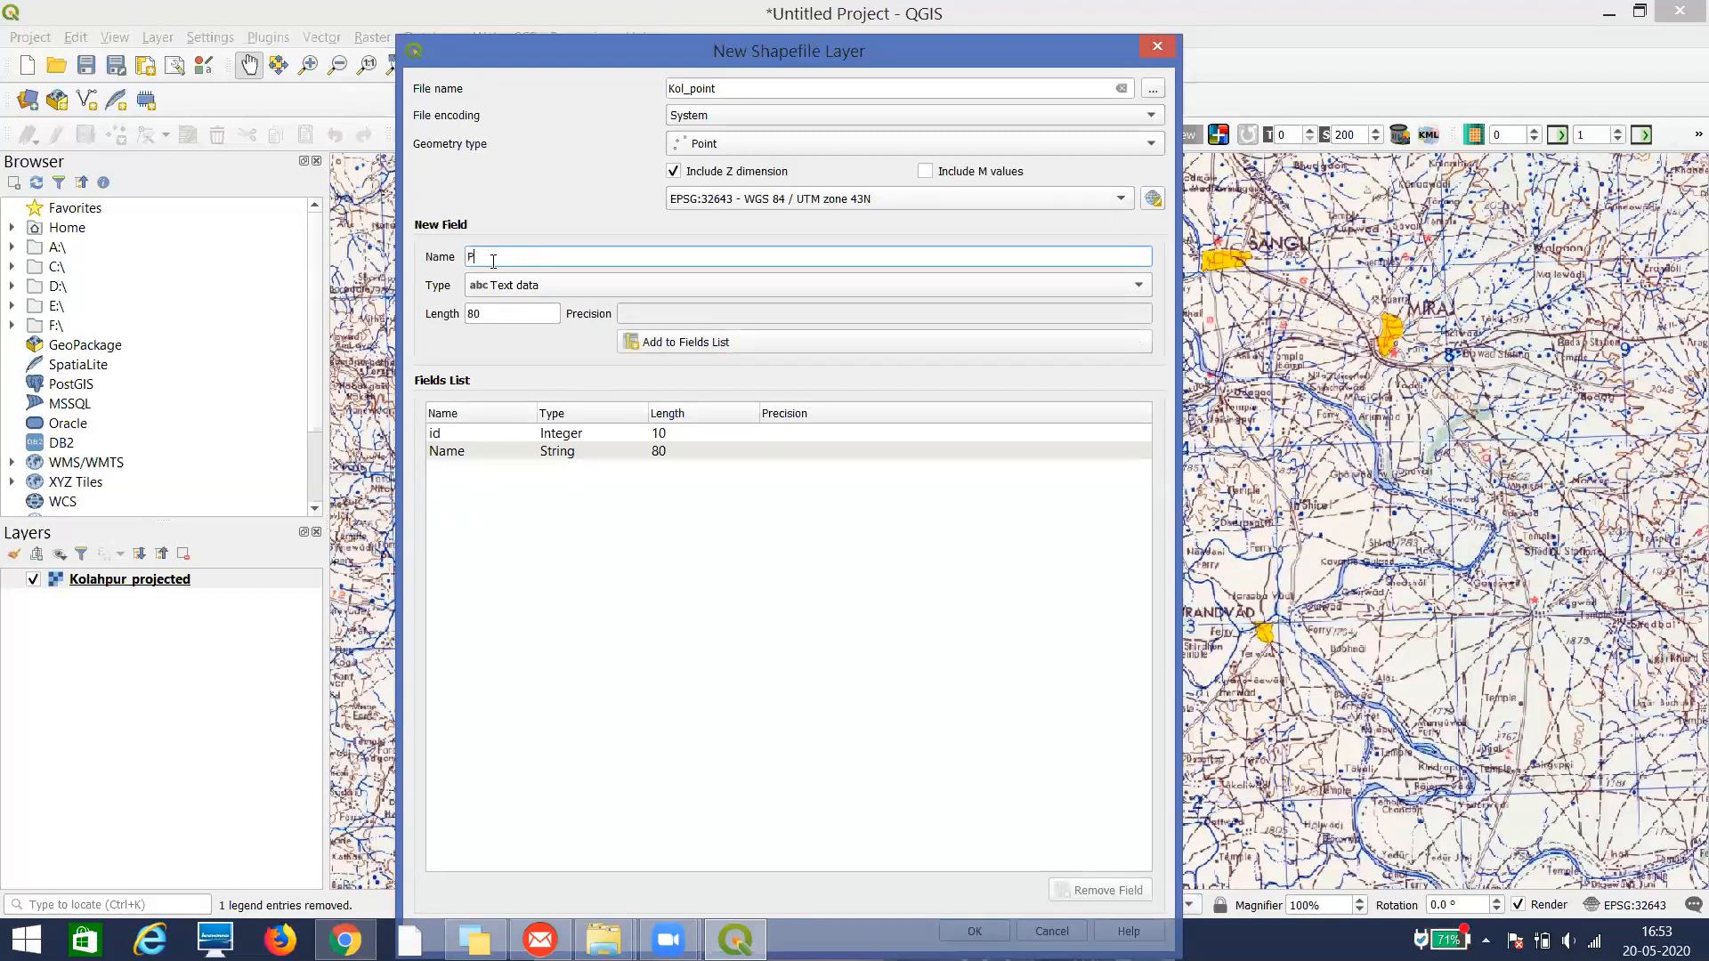
type("opulation")
left_click(478, 288)
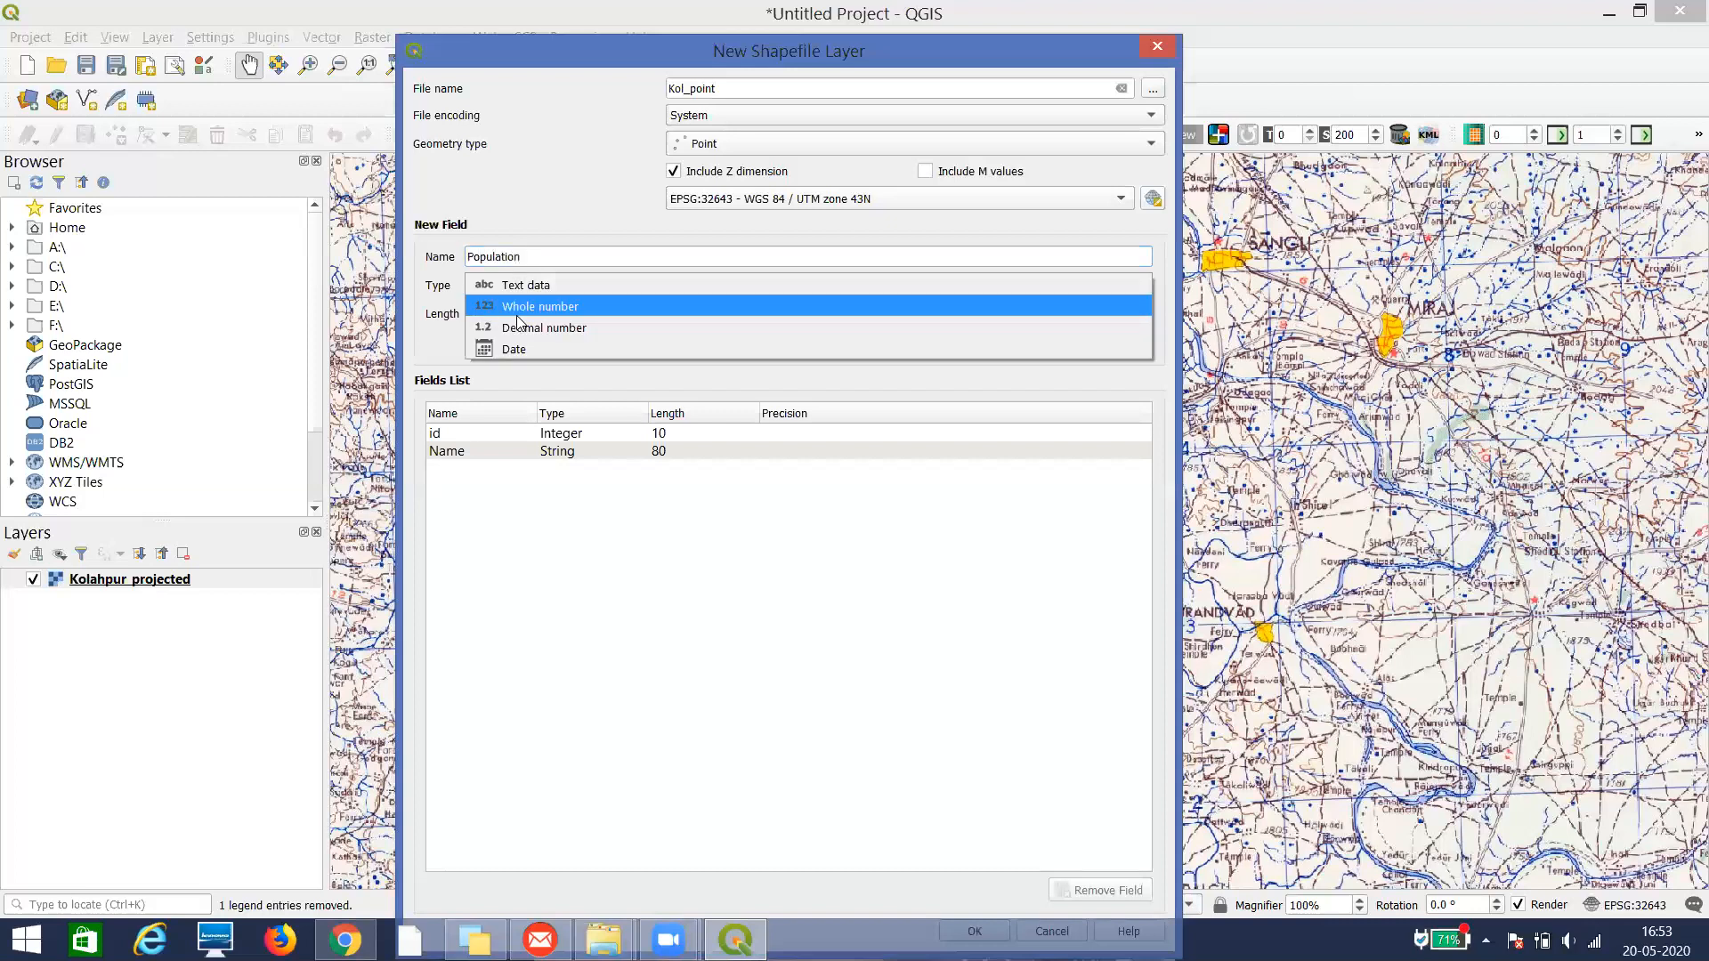
left_click(519, 312)
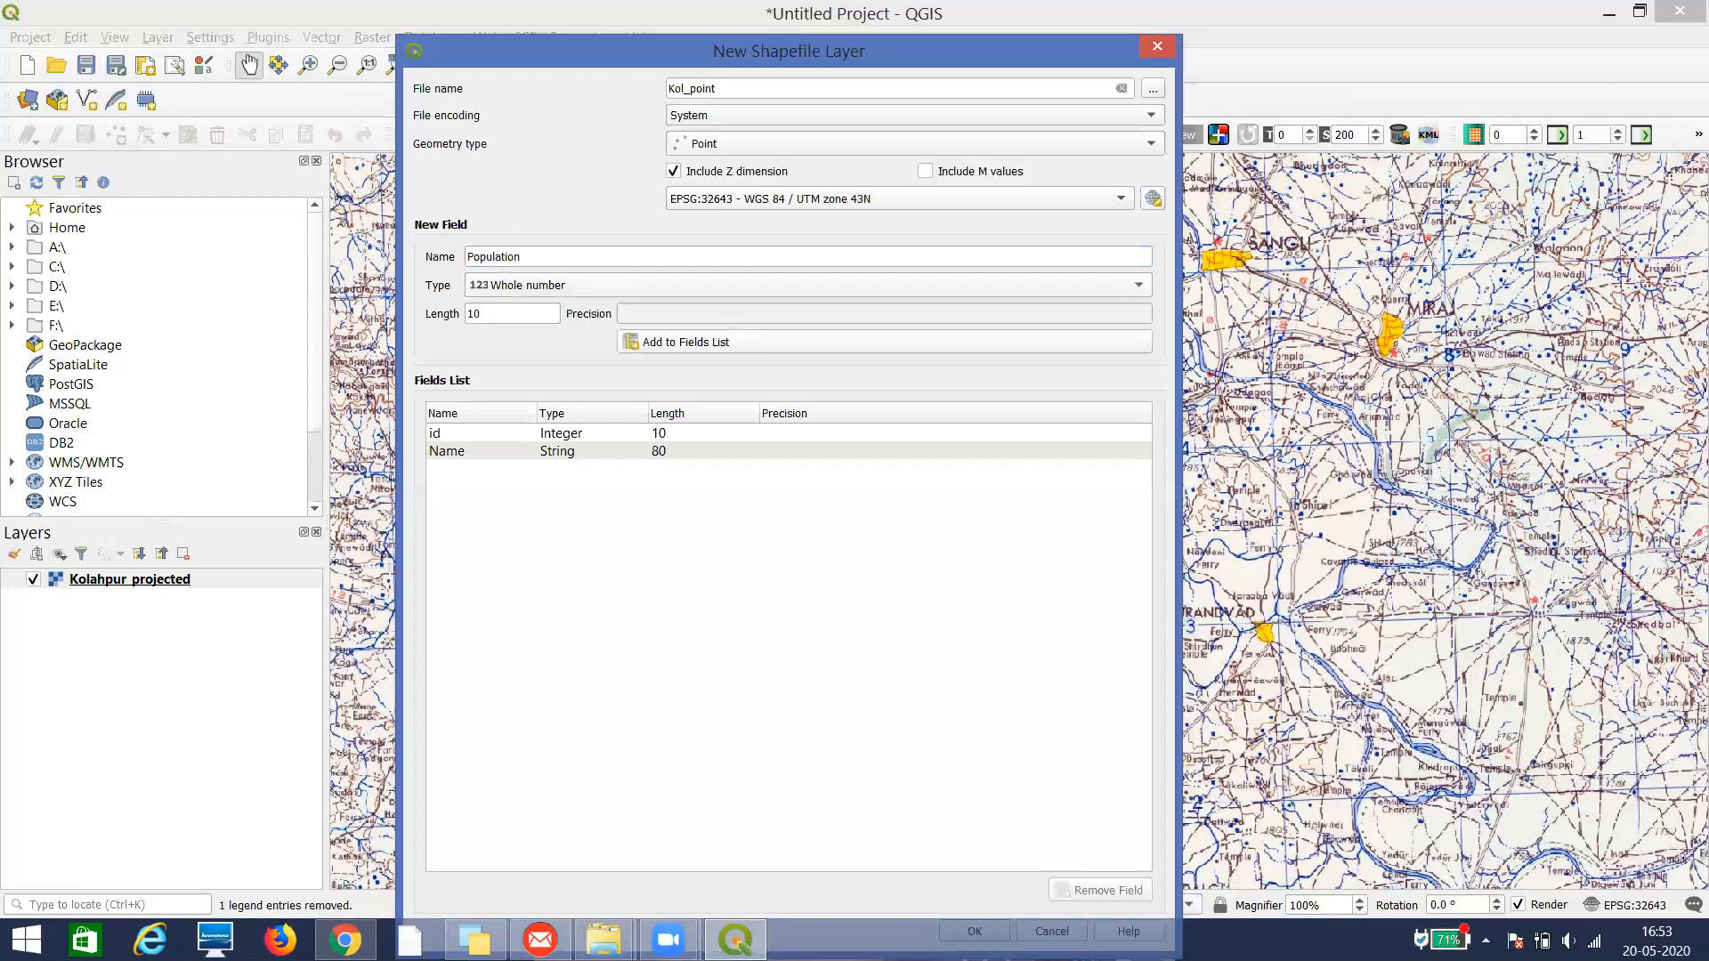
left_click(659, 352)
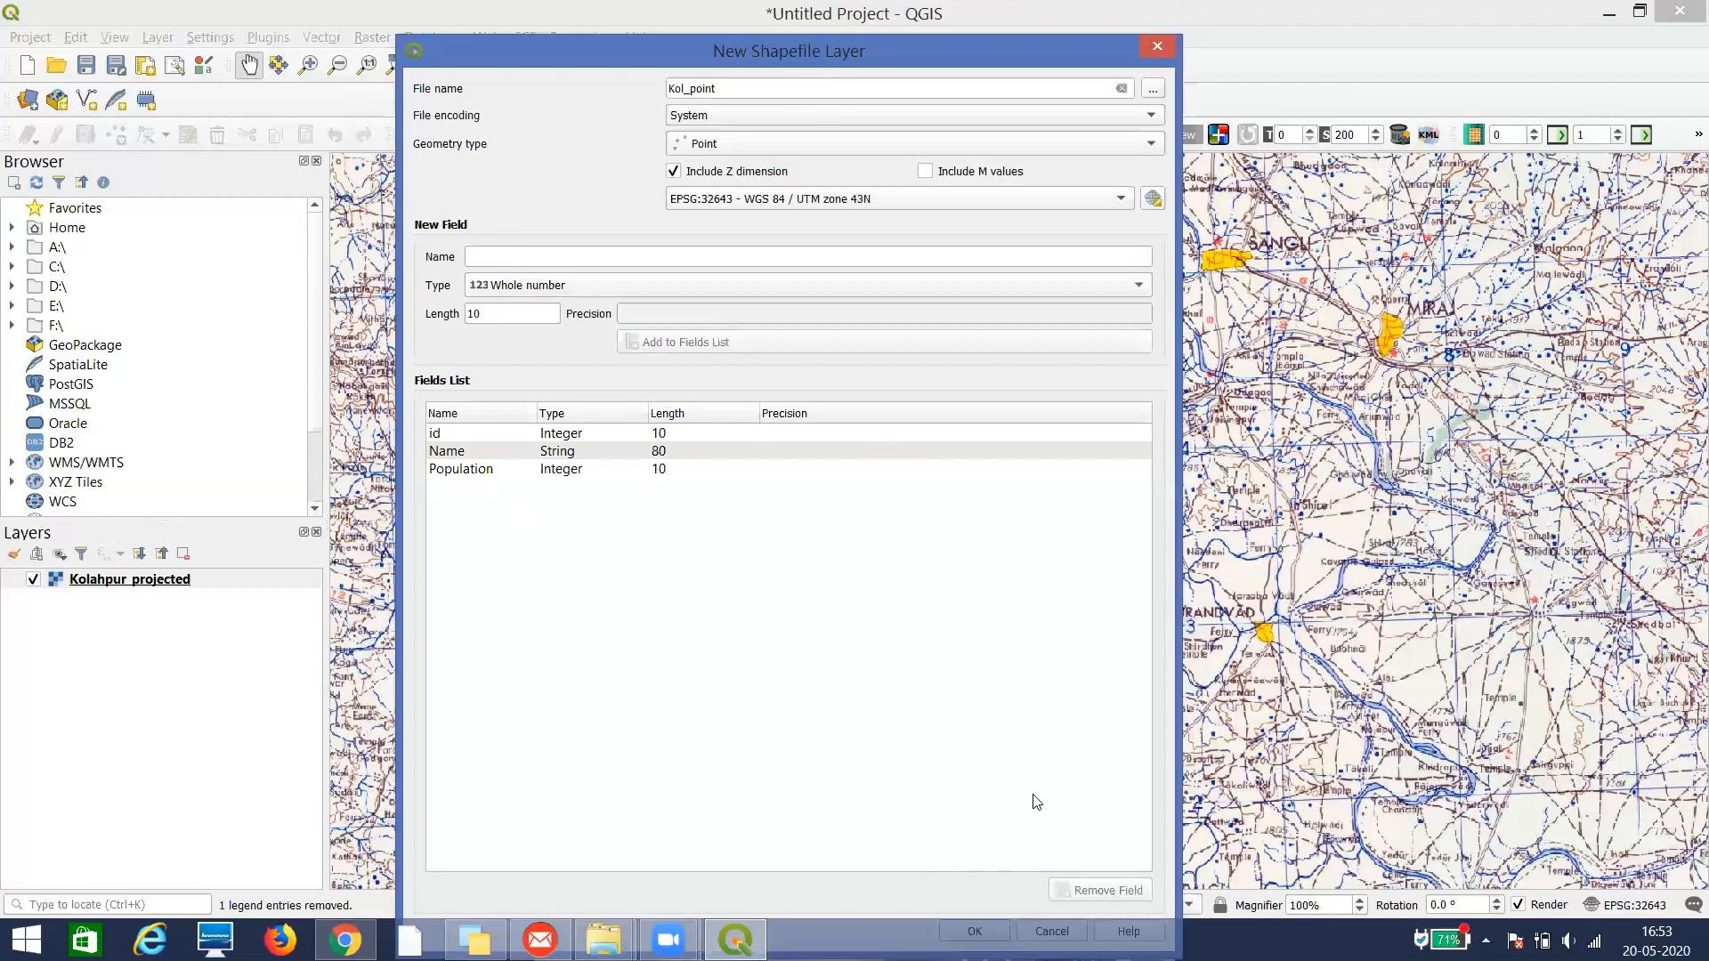
left_click_drag(979, 52, 1086, 18)
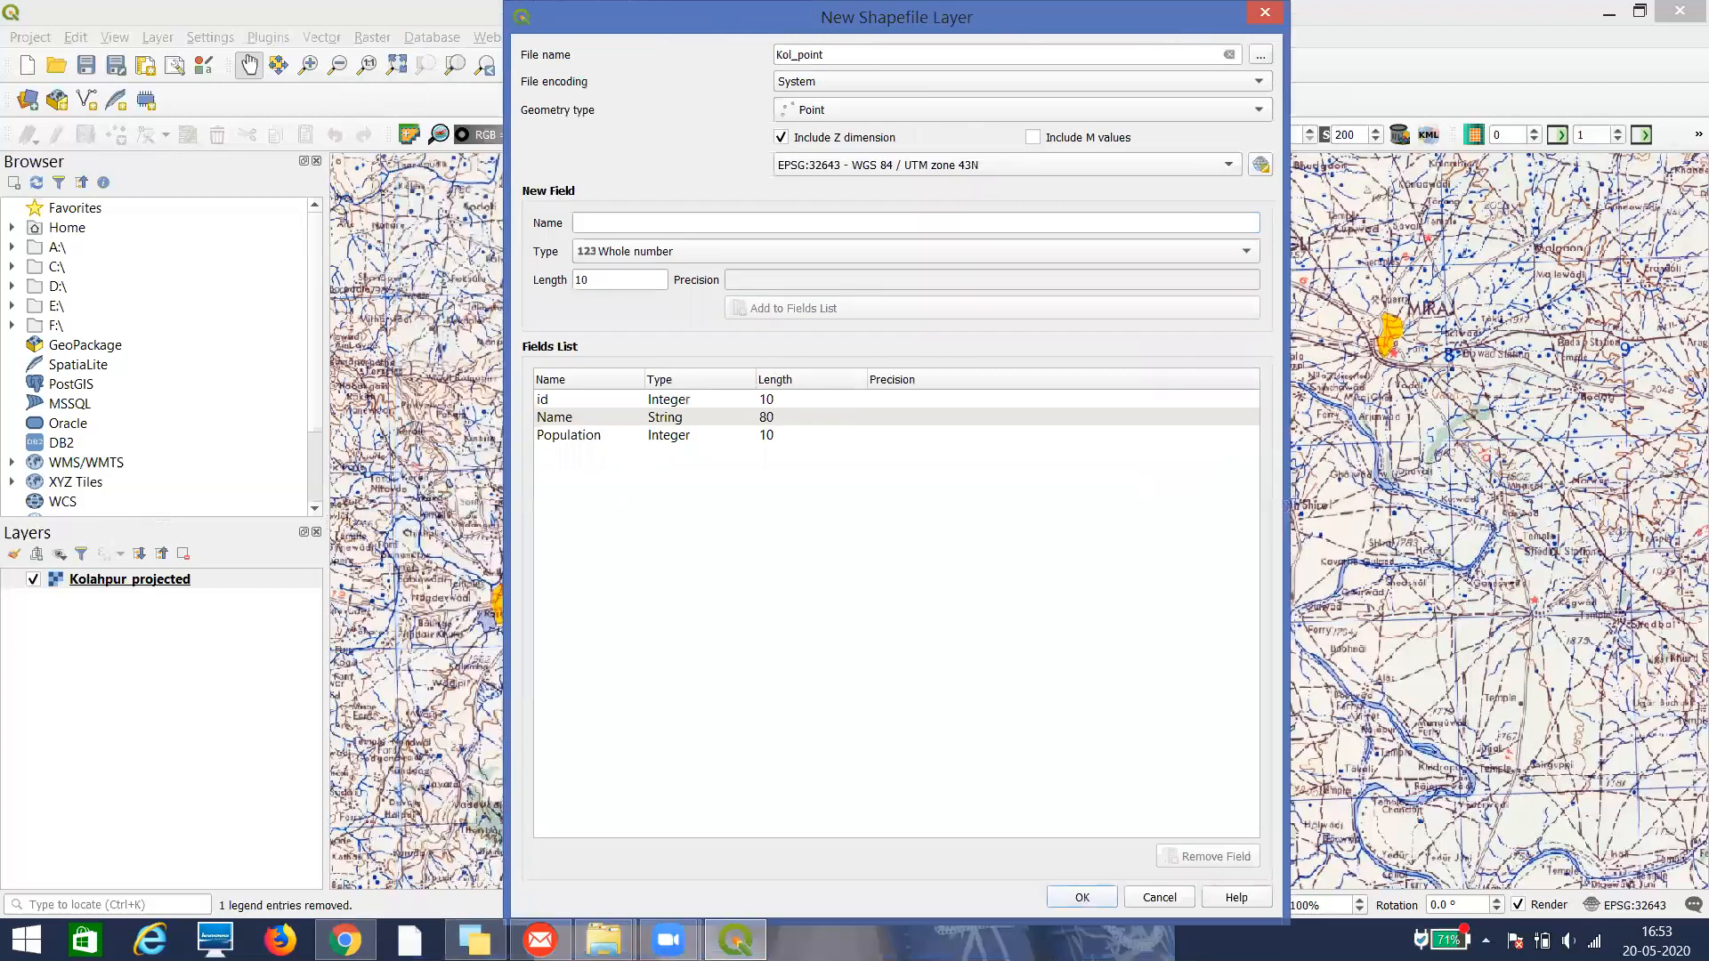
left_click(1096, 897)
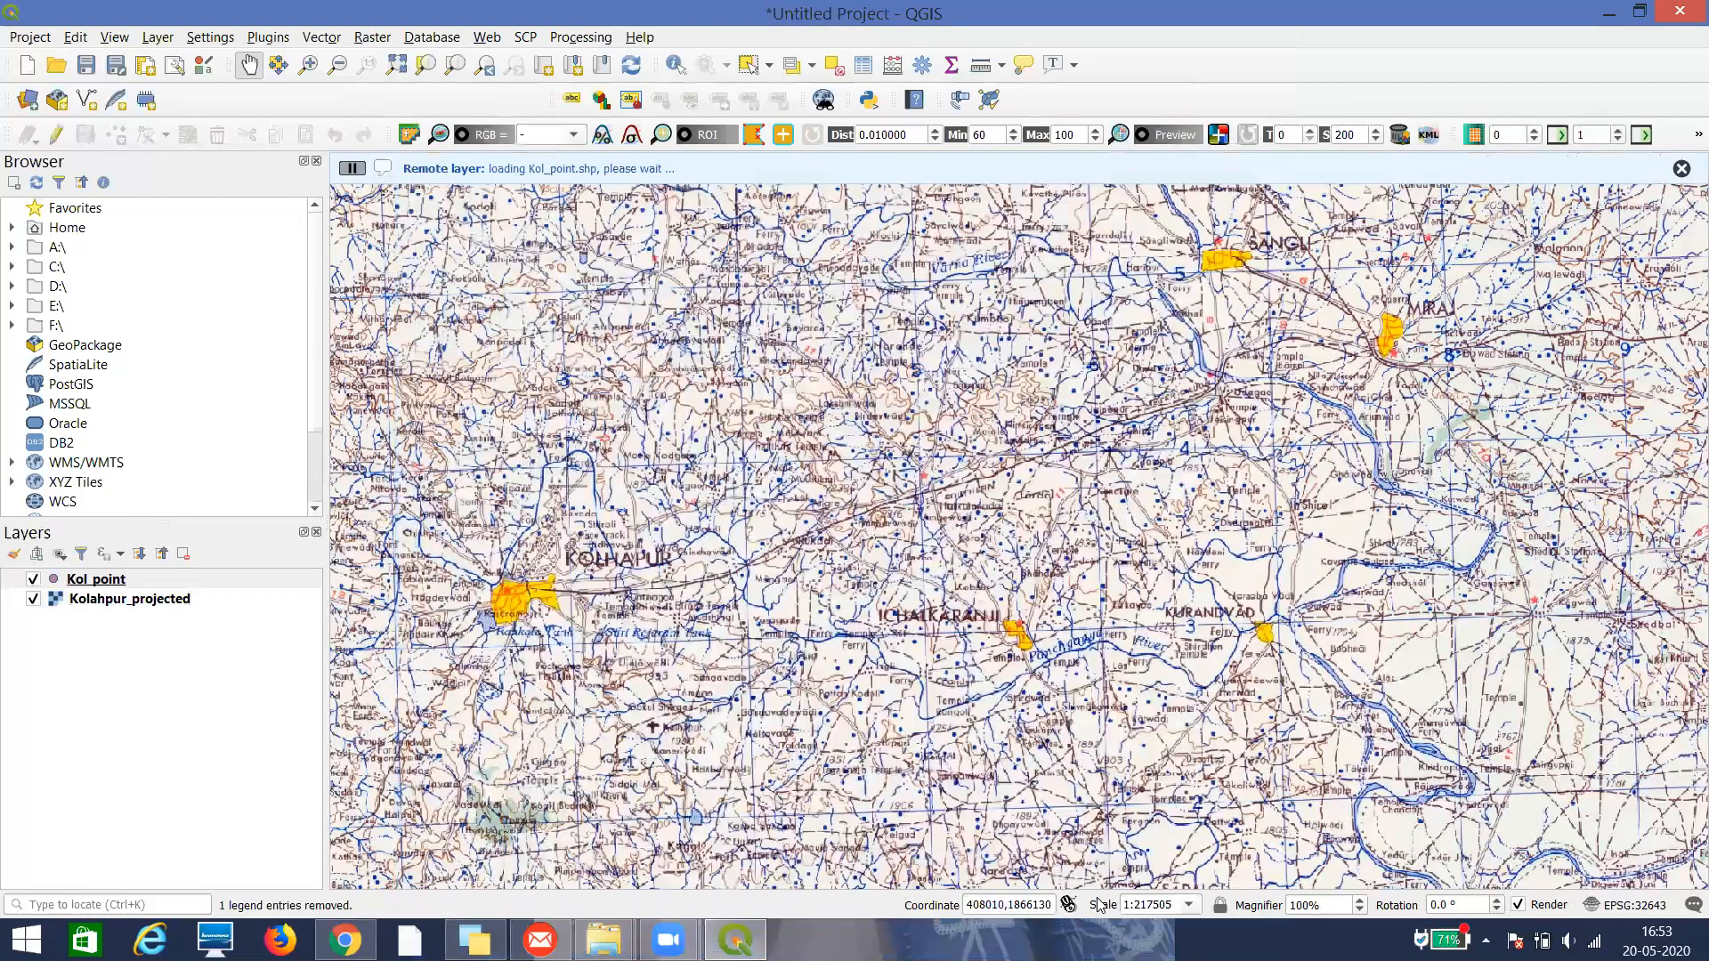
Turn on editing for the Kol_point layer and place a point feature on the Sangli town area
right_click(99, 587)
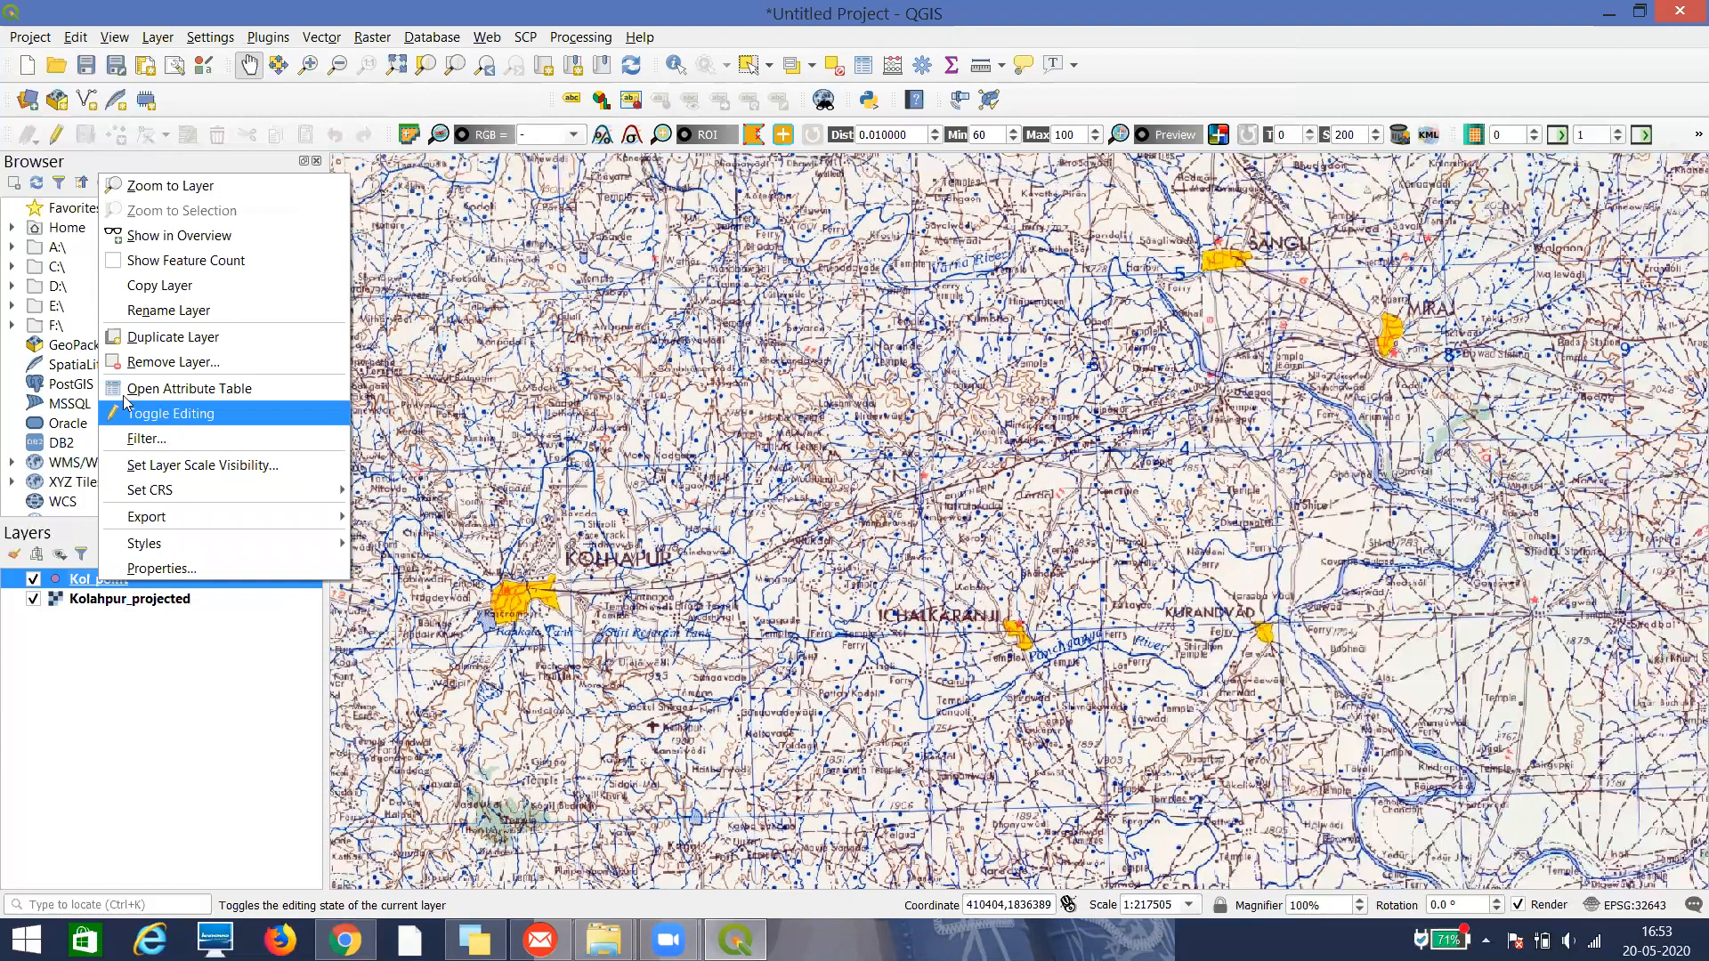
left_click(198, 100)
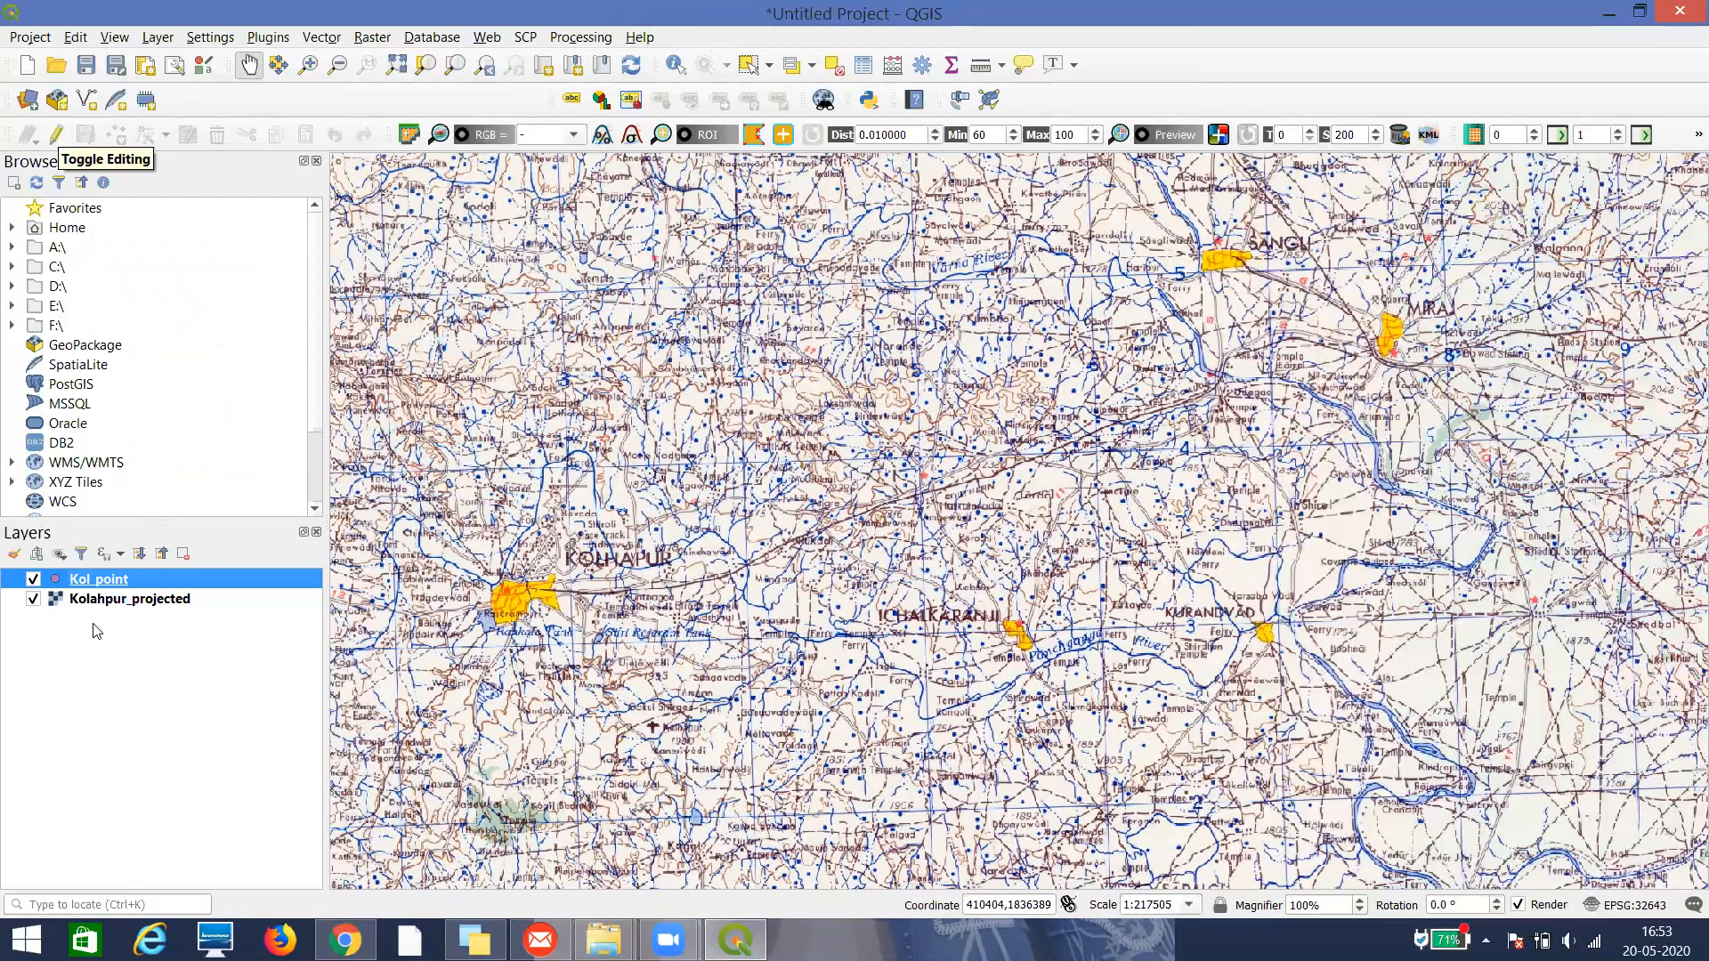
right_click(105, 582)
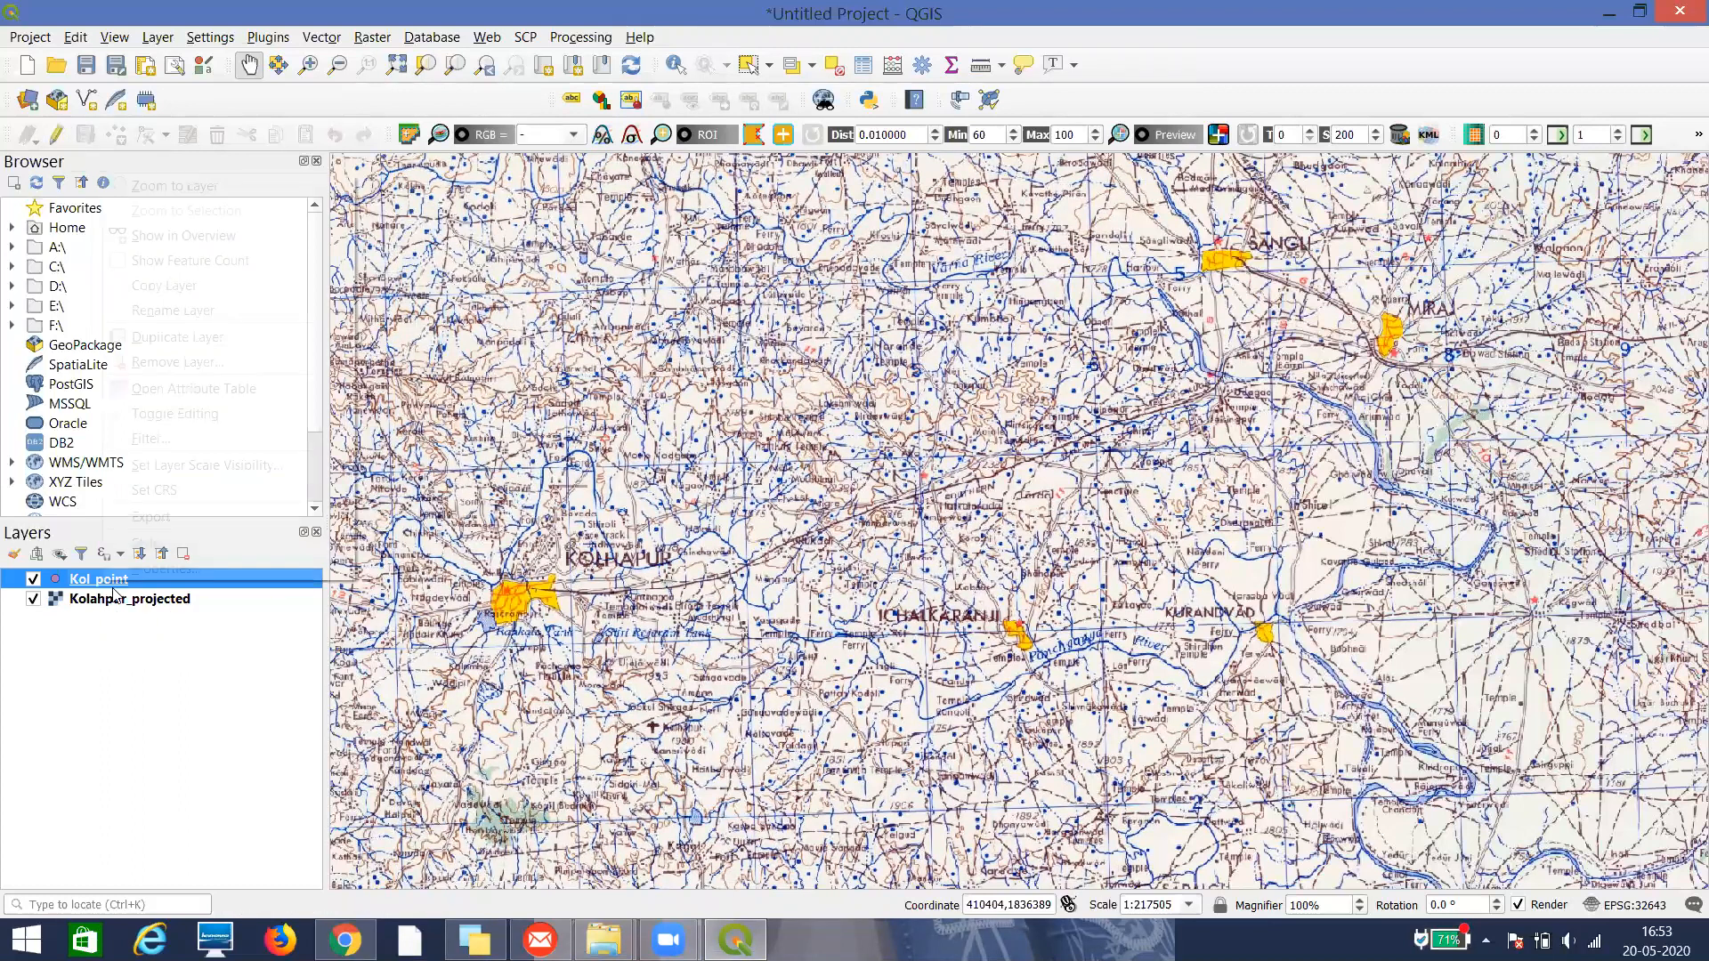
left_click(178, 415)
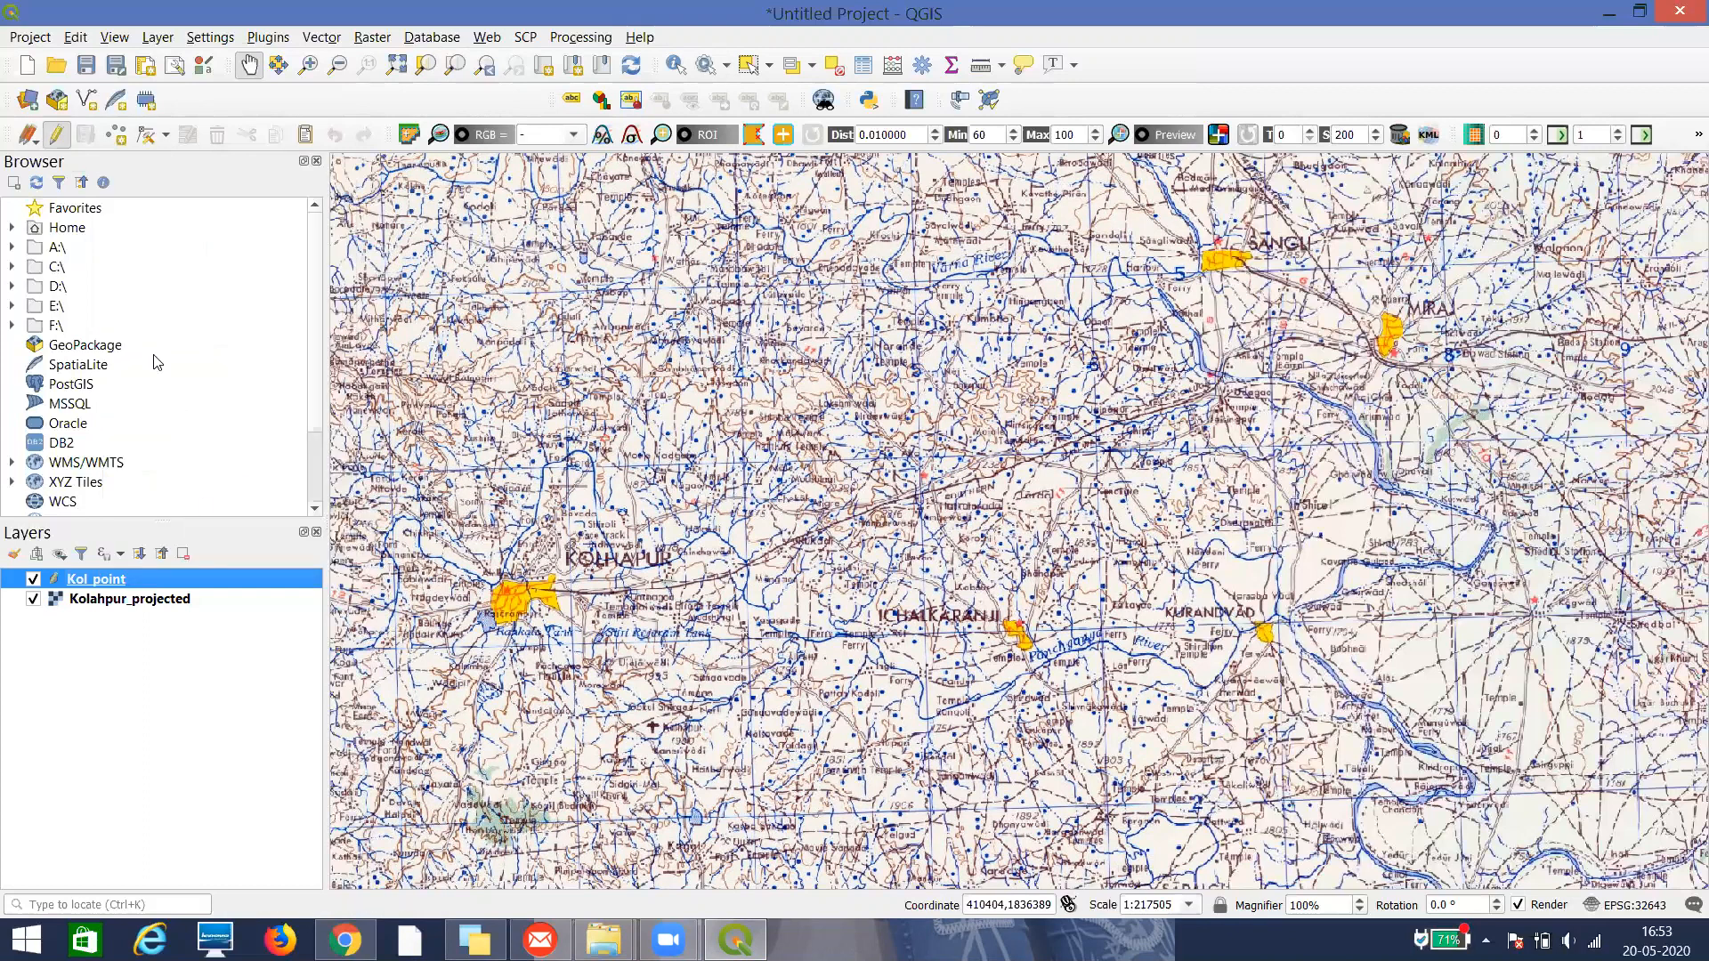
left_click(114, 141)
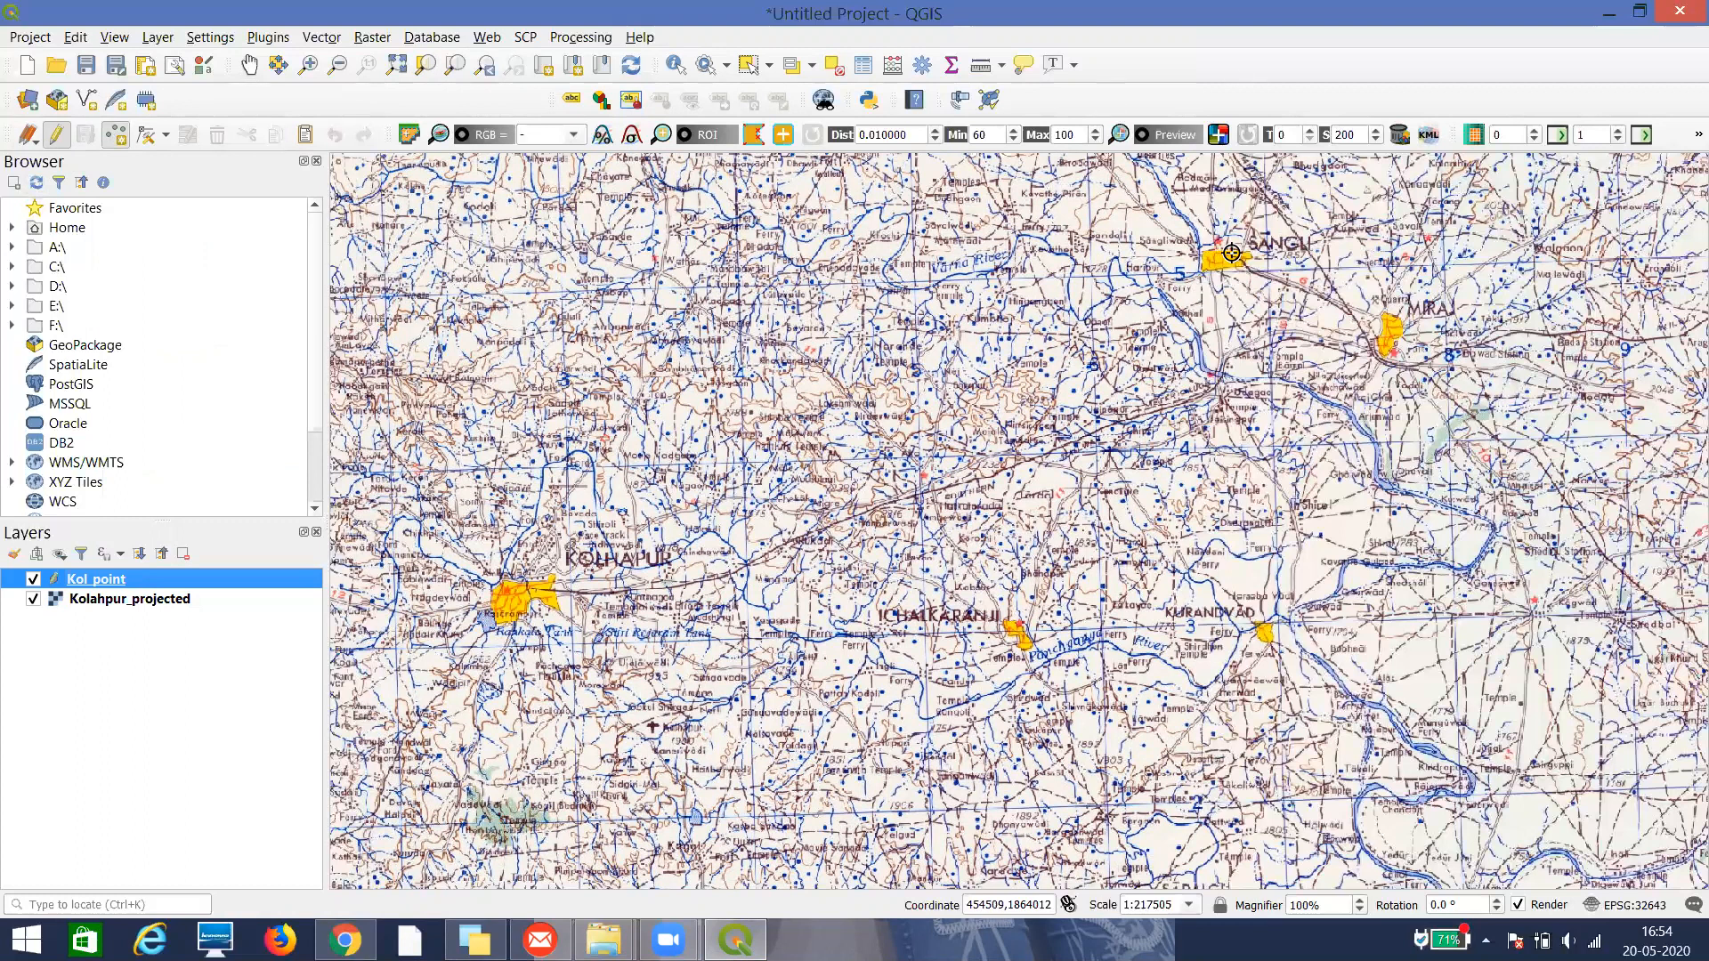
scroll(1230, 258, "up", 1)
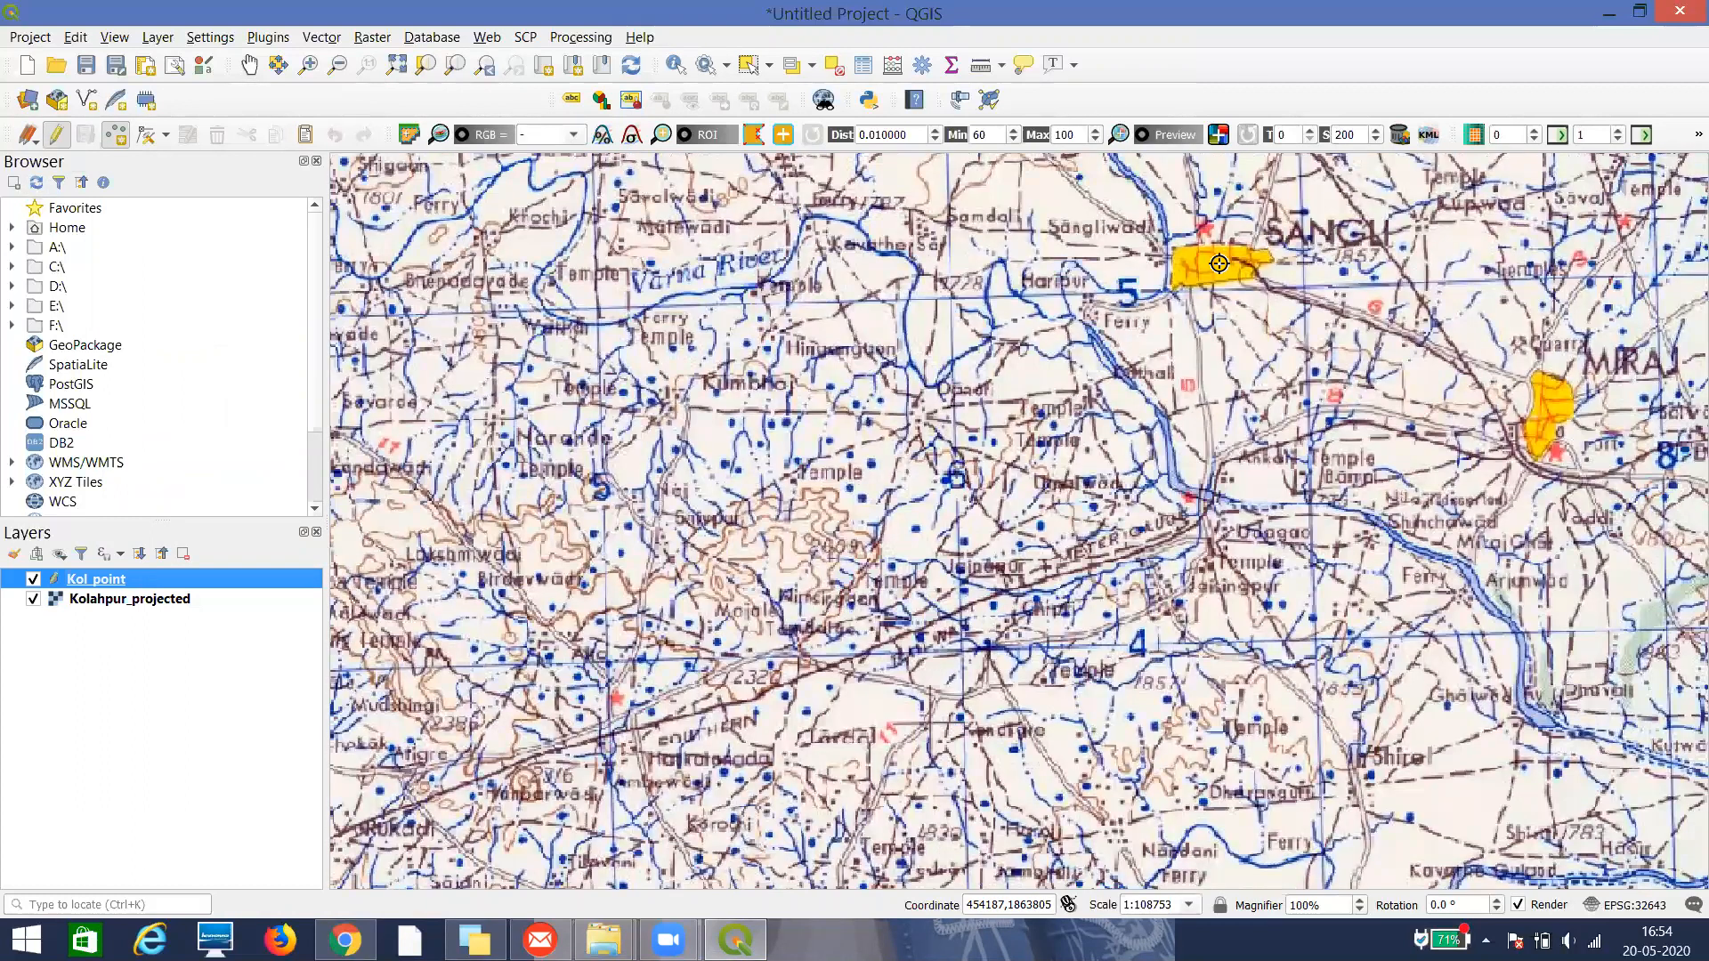
left_click(1218, 264)
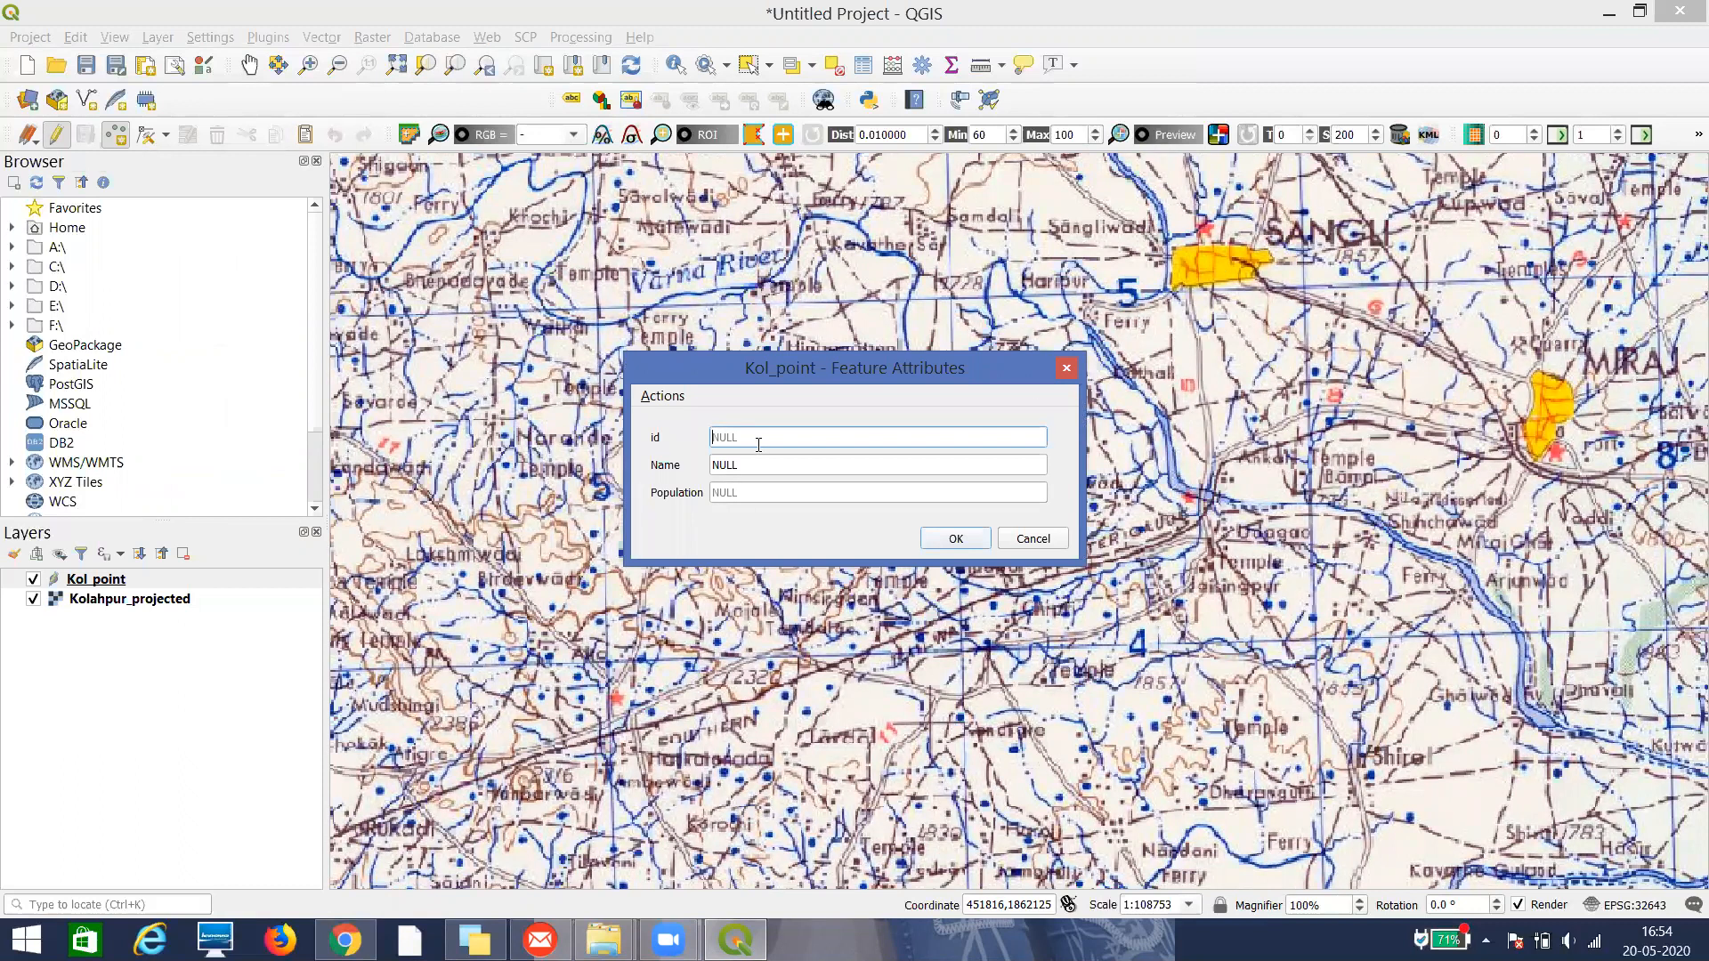
Give the new Sangli point id 1, name SANGLI and population 1000
type("1")
key("Tab")
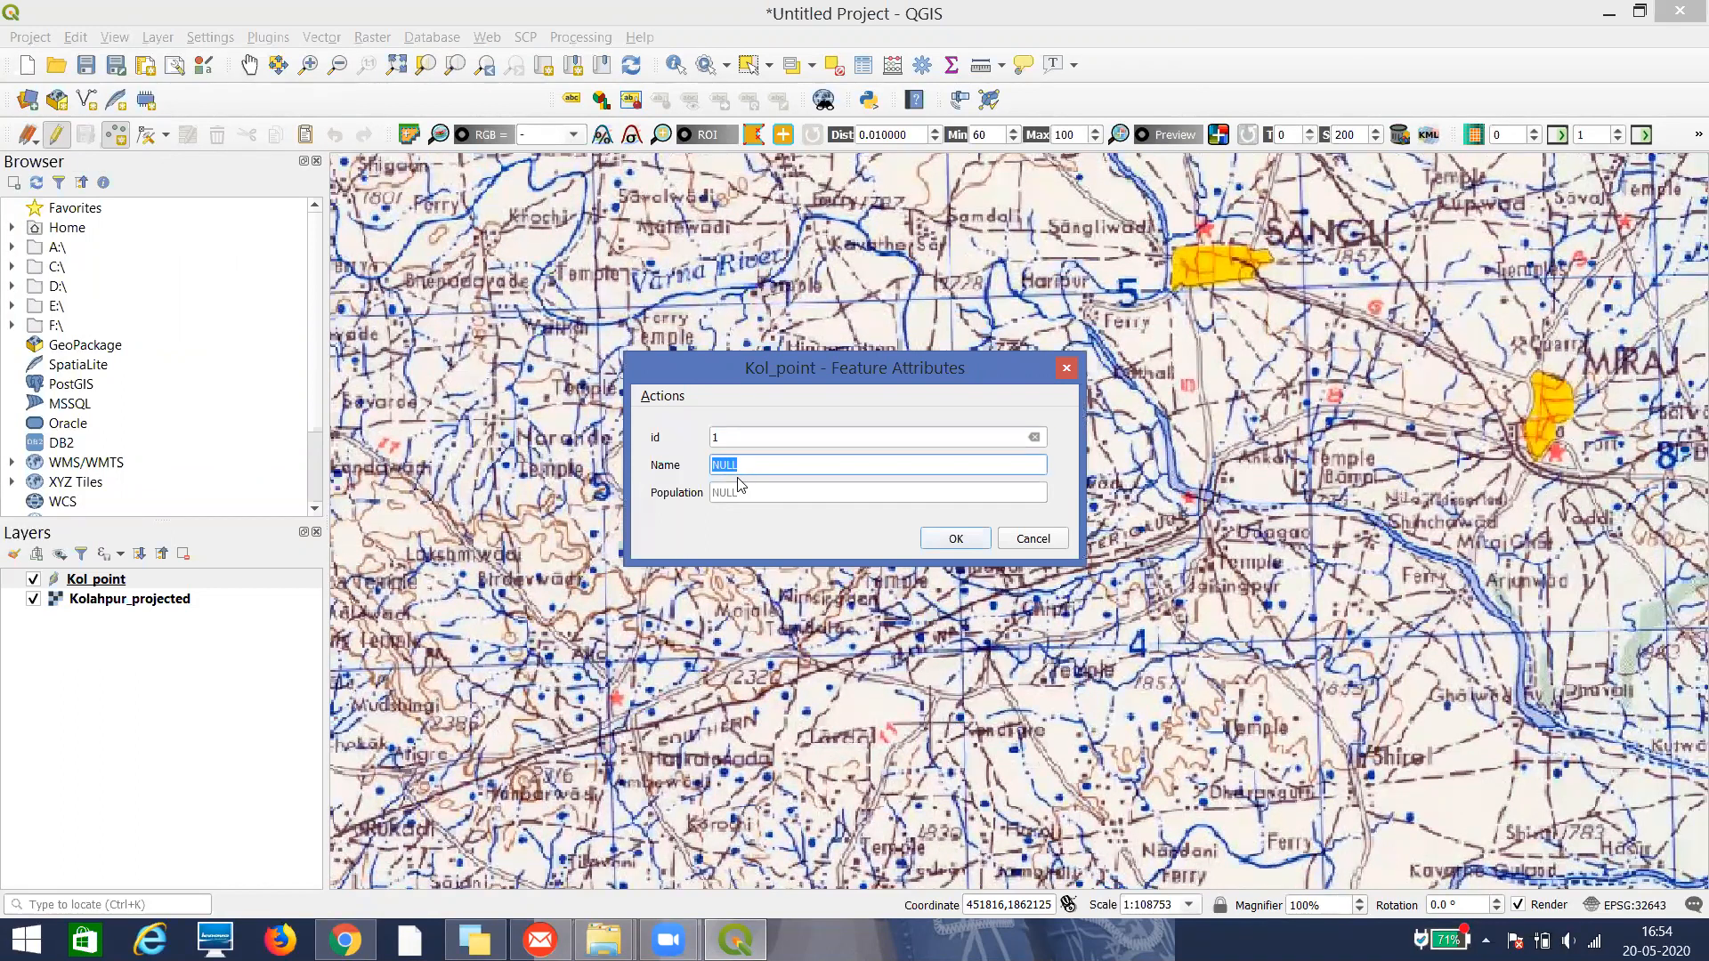
type("SANGLI")
left_click(731, 497)
type("1000")
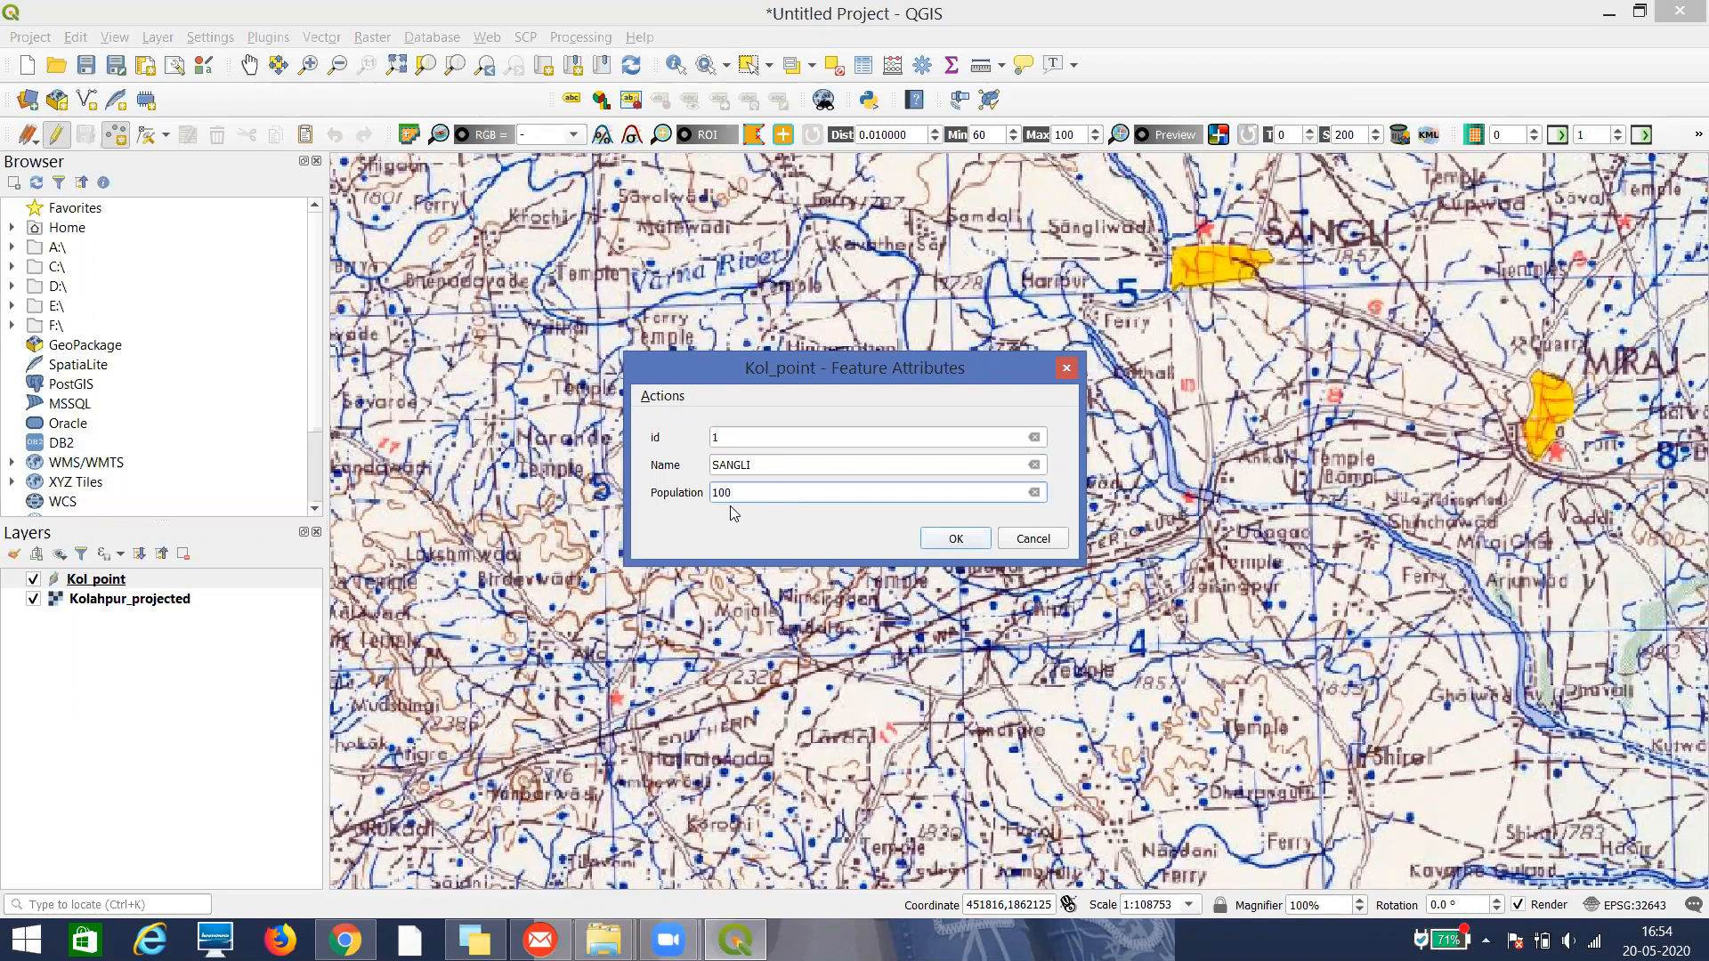
left_click(970, 547)
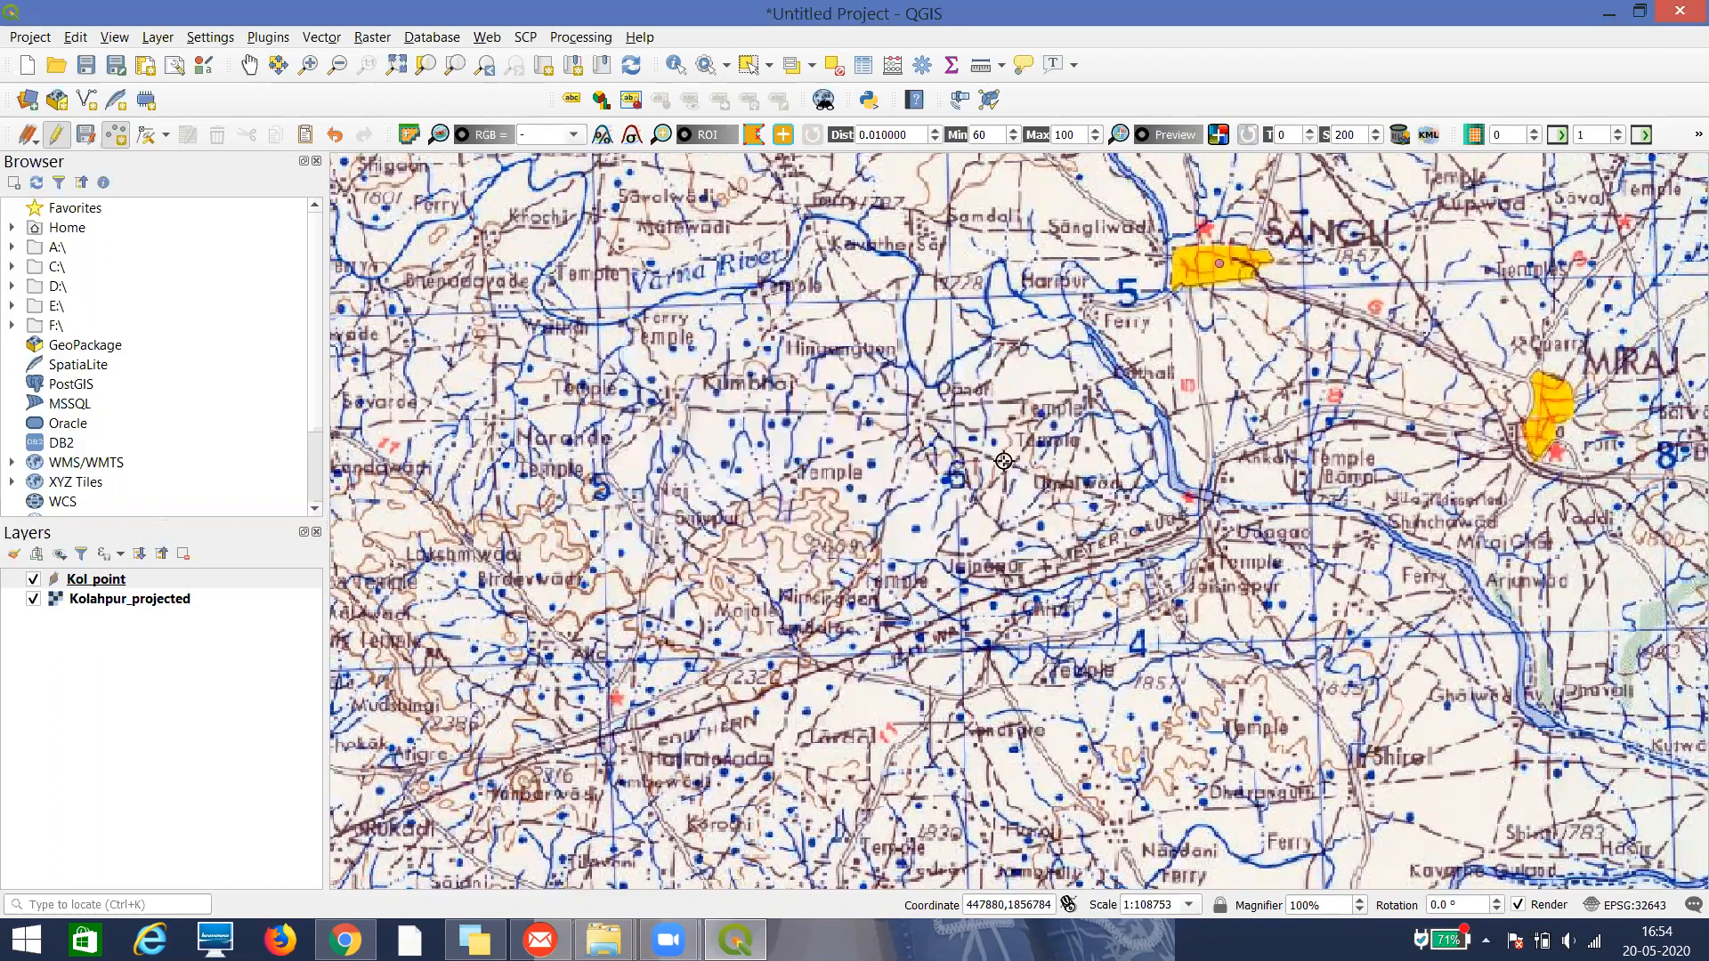
Add a point on the Miraj town area with id 2, name MIRAJ and population 500
left_click(1550, 411)
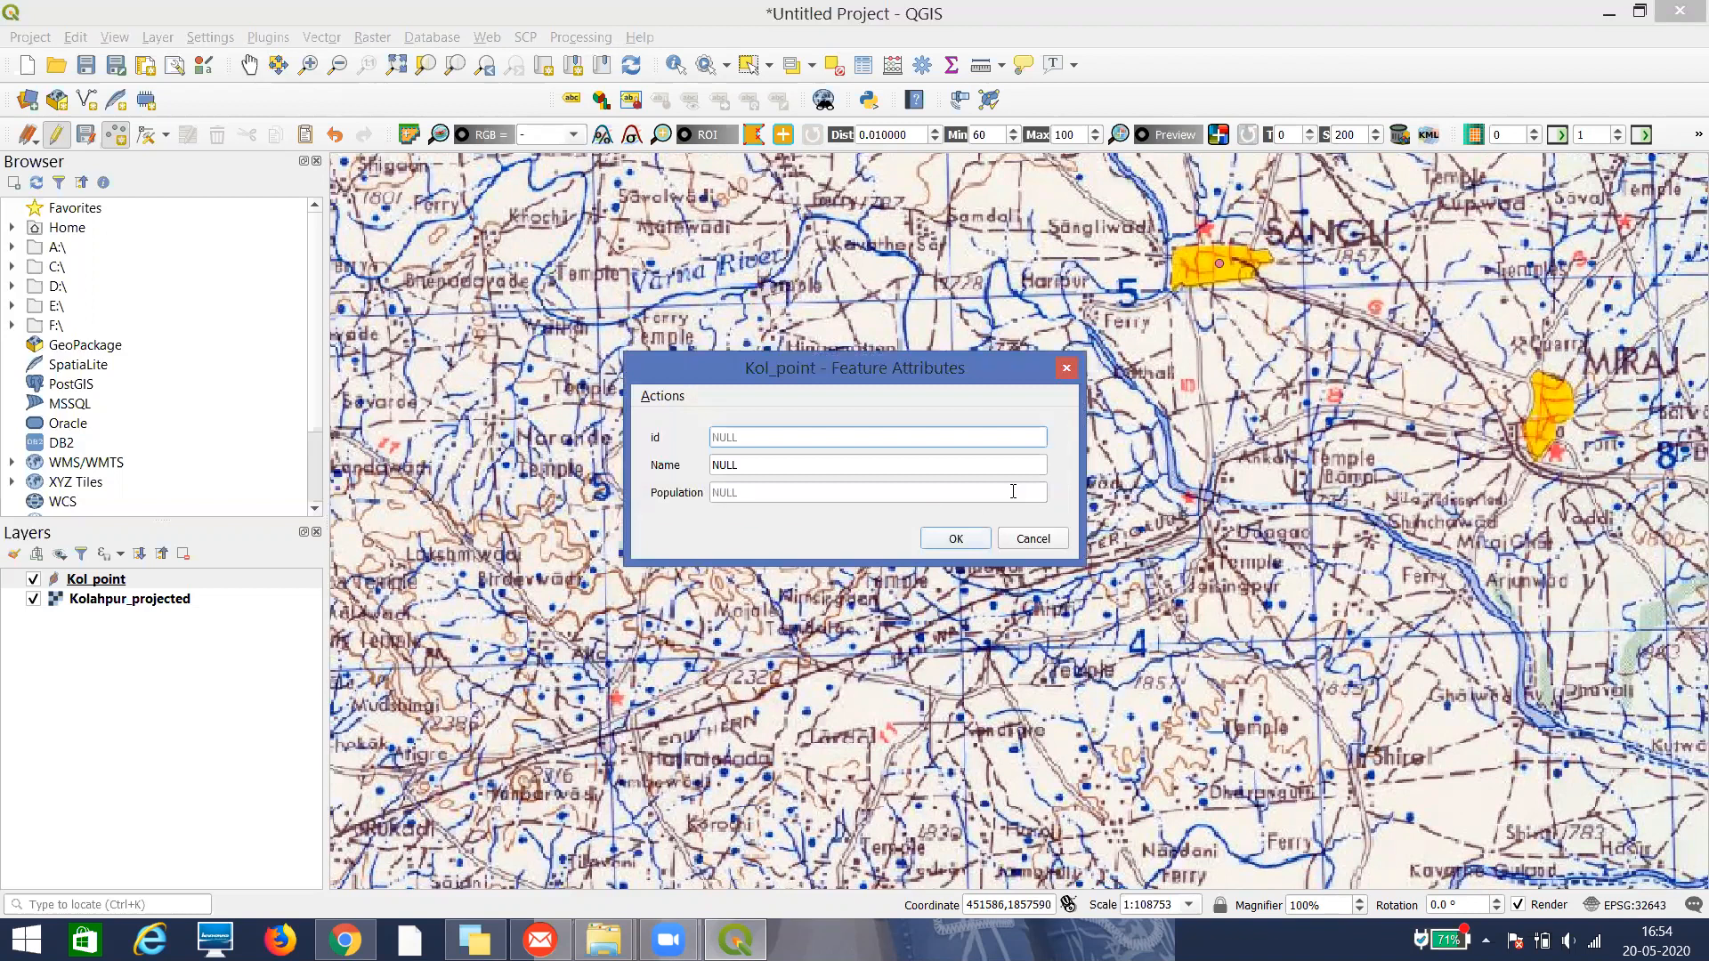
type("2")
double_click(760, 467)
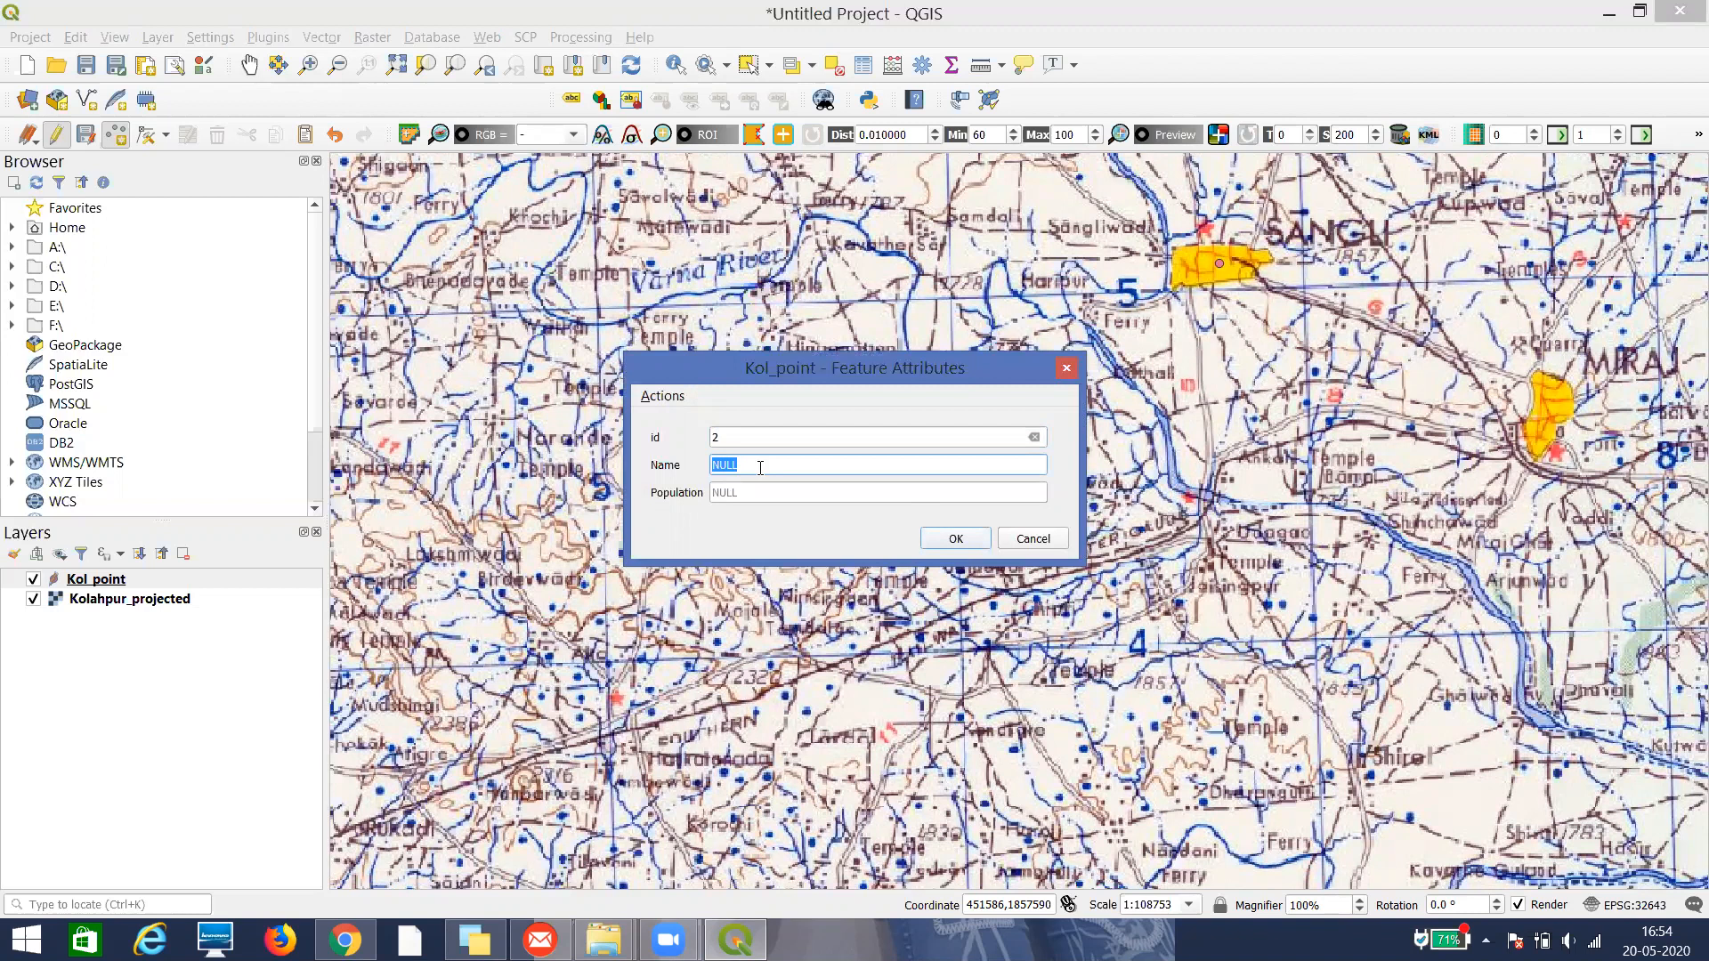
type("MIRAJ")
left_click(744, 492)
type("500")
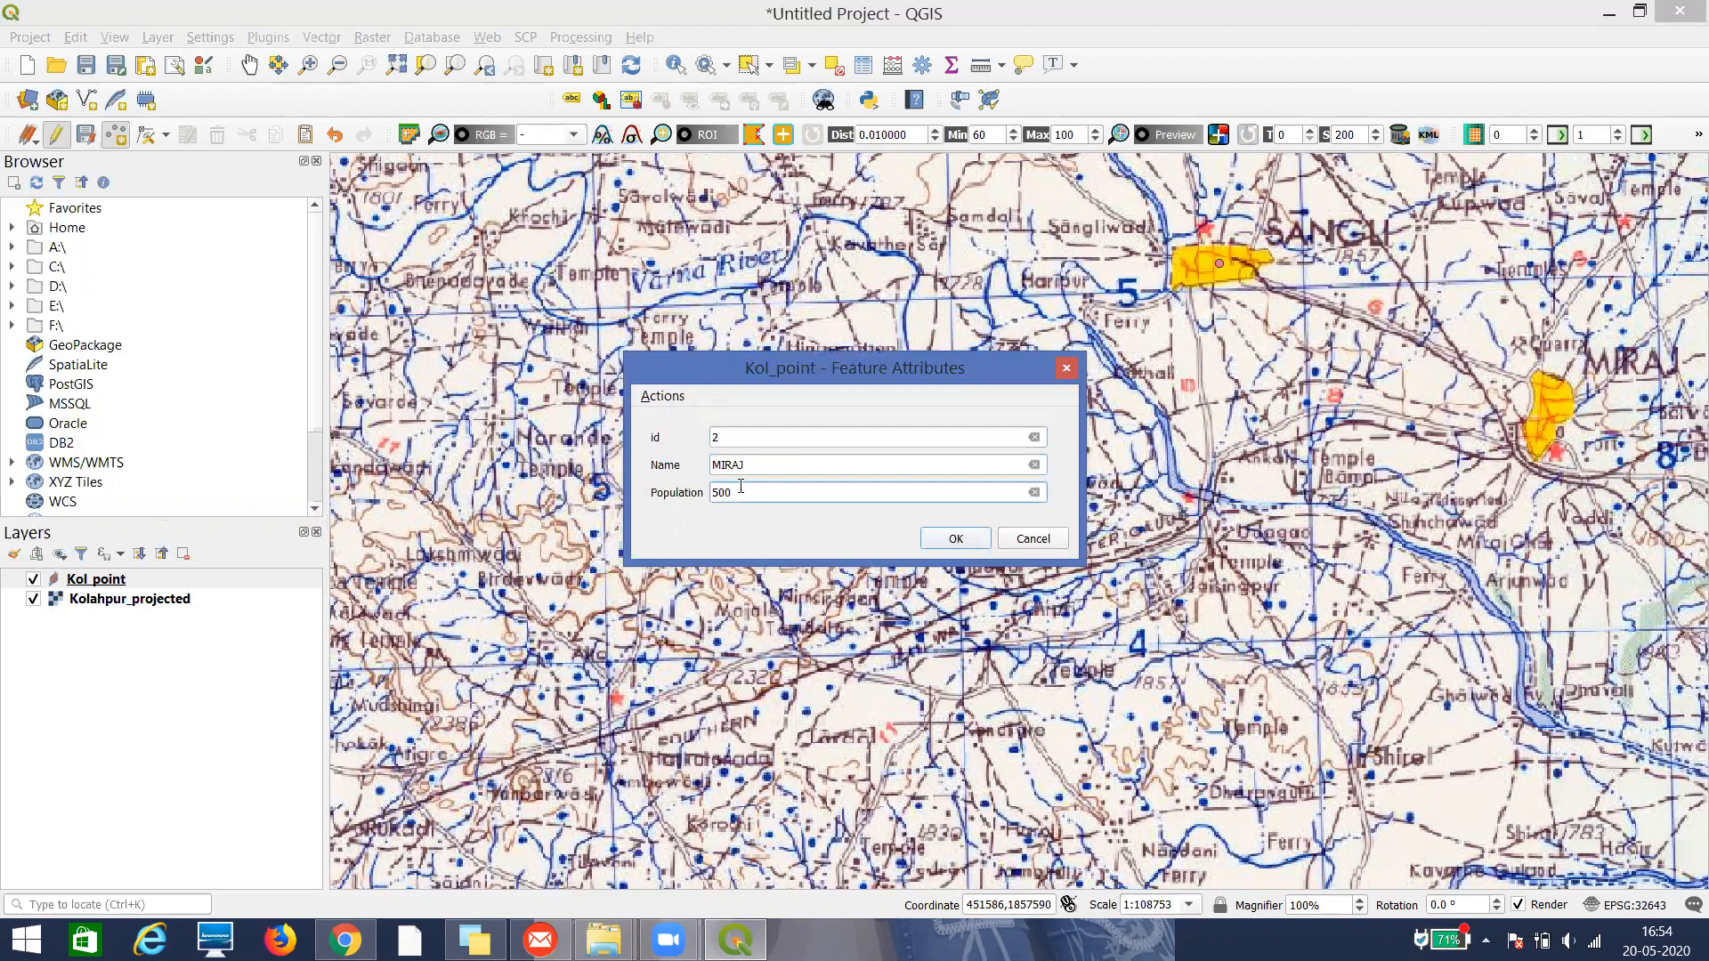
left_click(954, 539)
Save the Sangli and Miraj points in Kol_point and end the layer's editing session
scroll(946, 536, "down", 2)
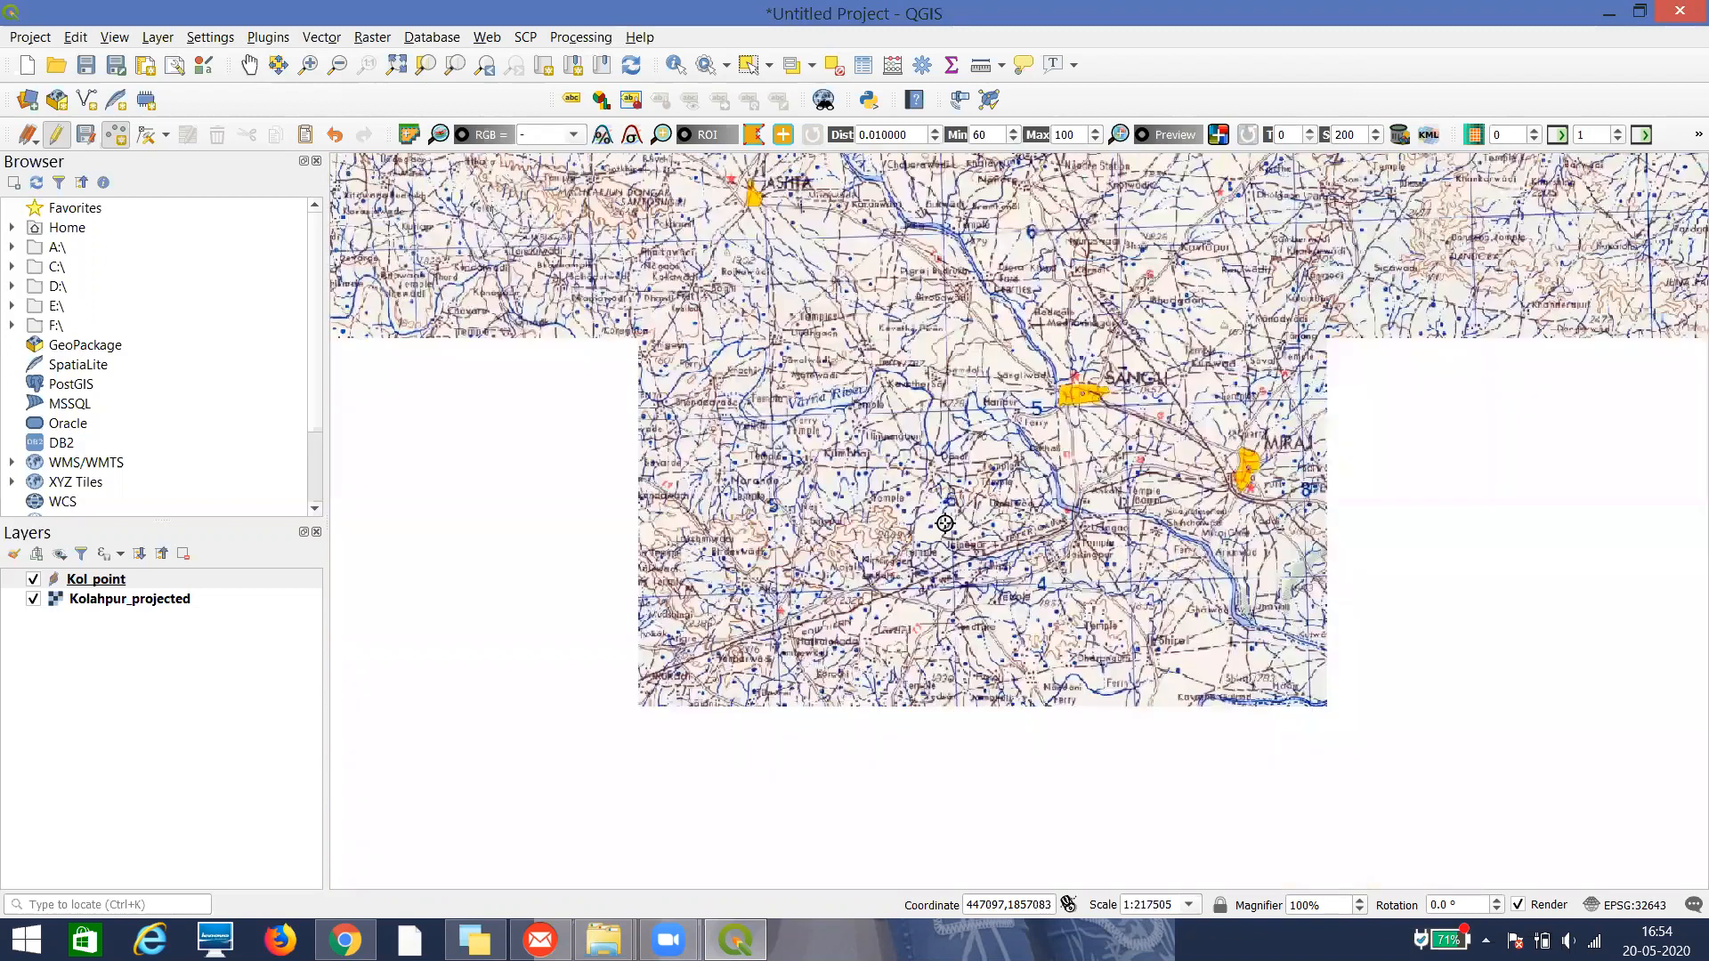
scroll(1029, 667, "up", 2)
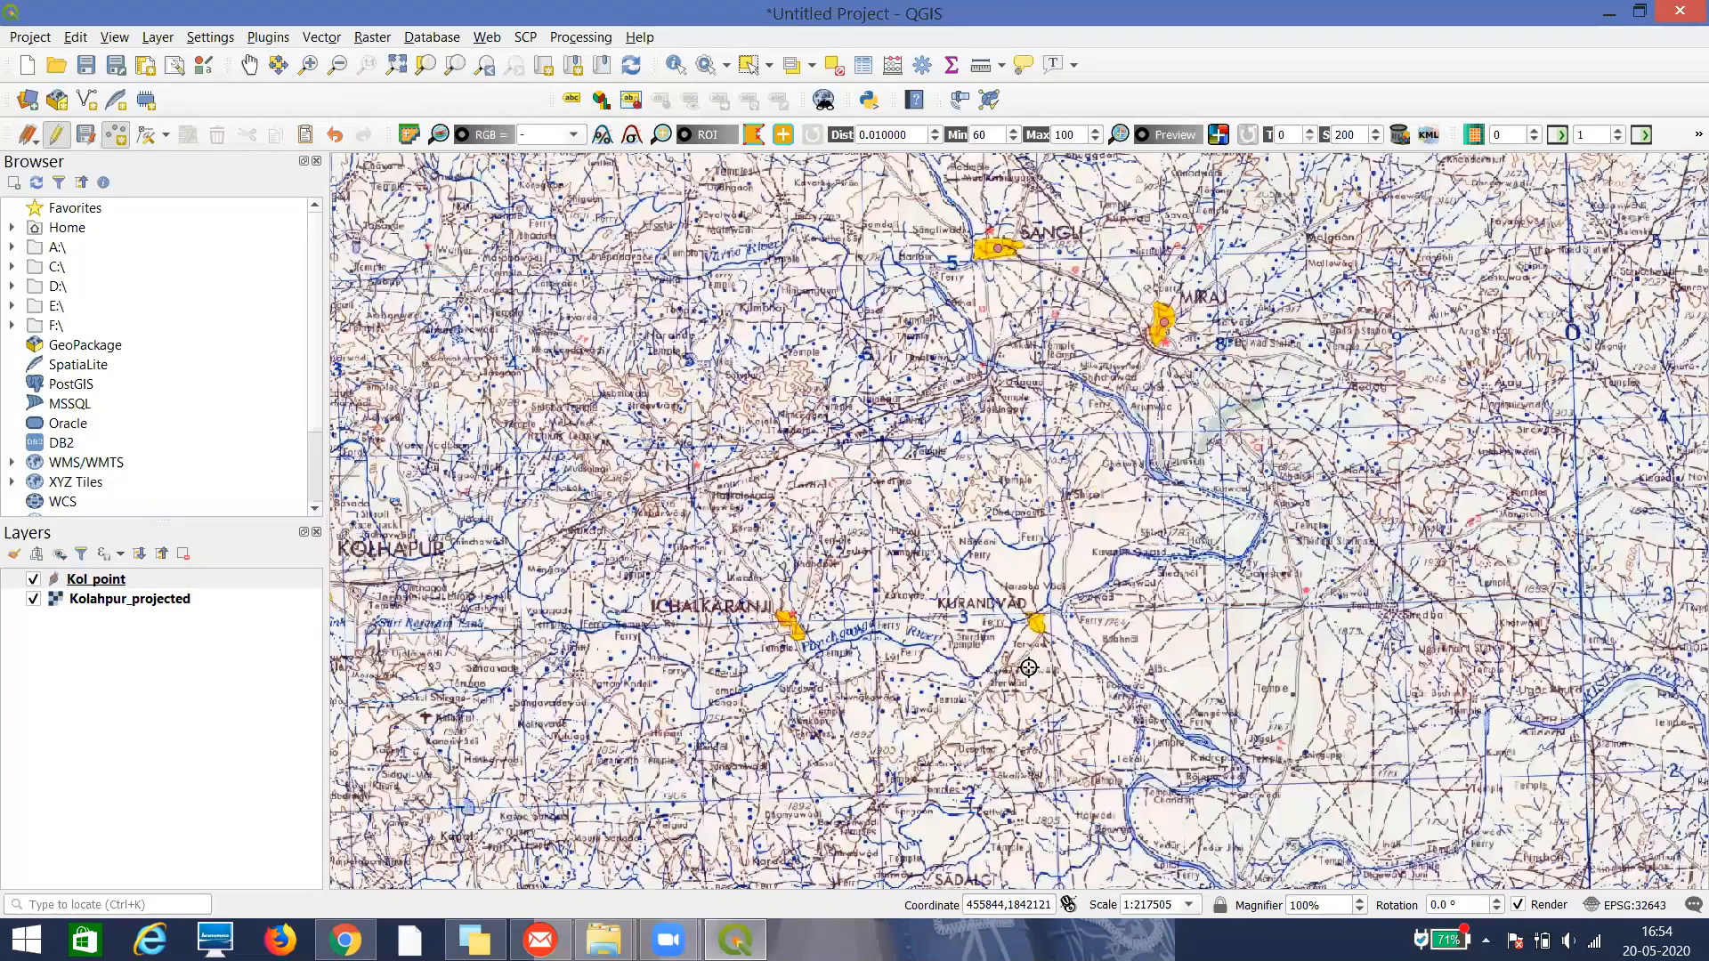
scroll(865, 620, "down", 1)
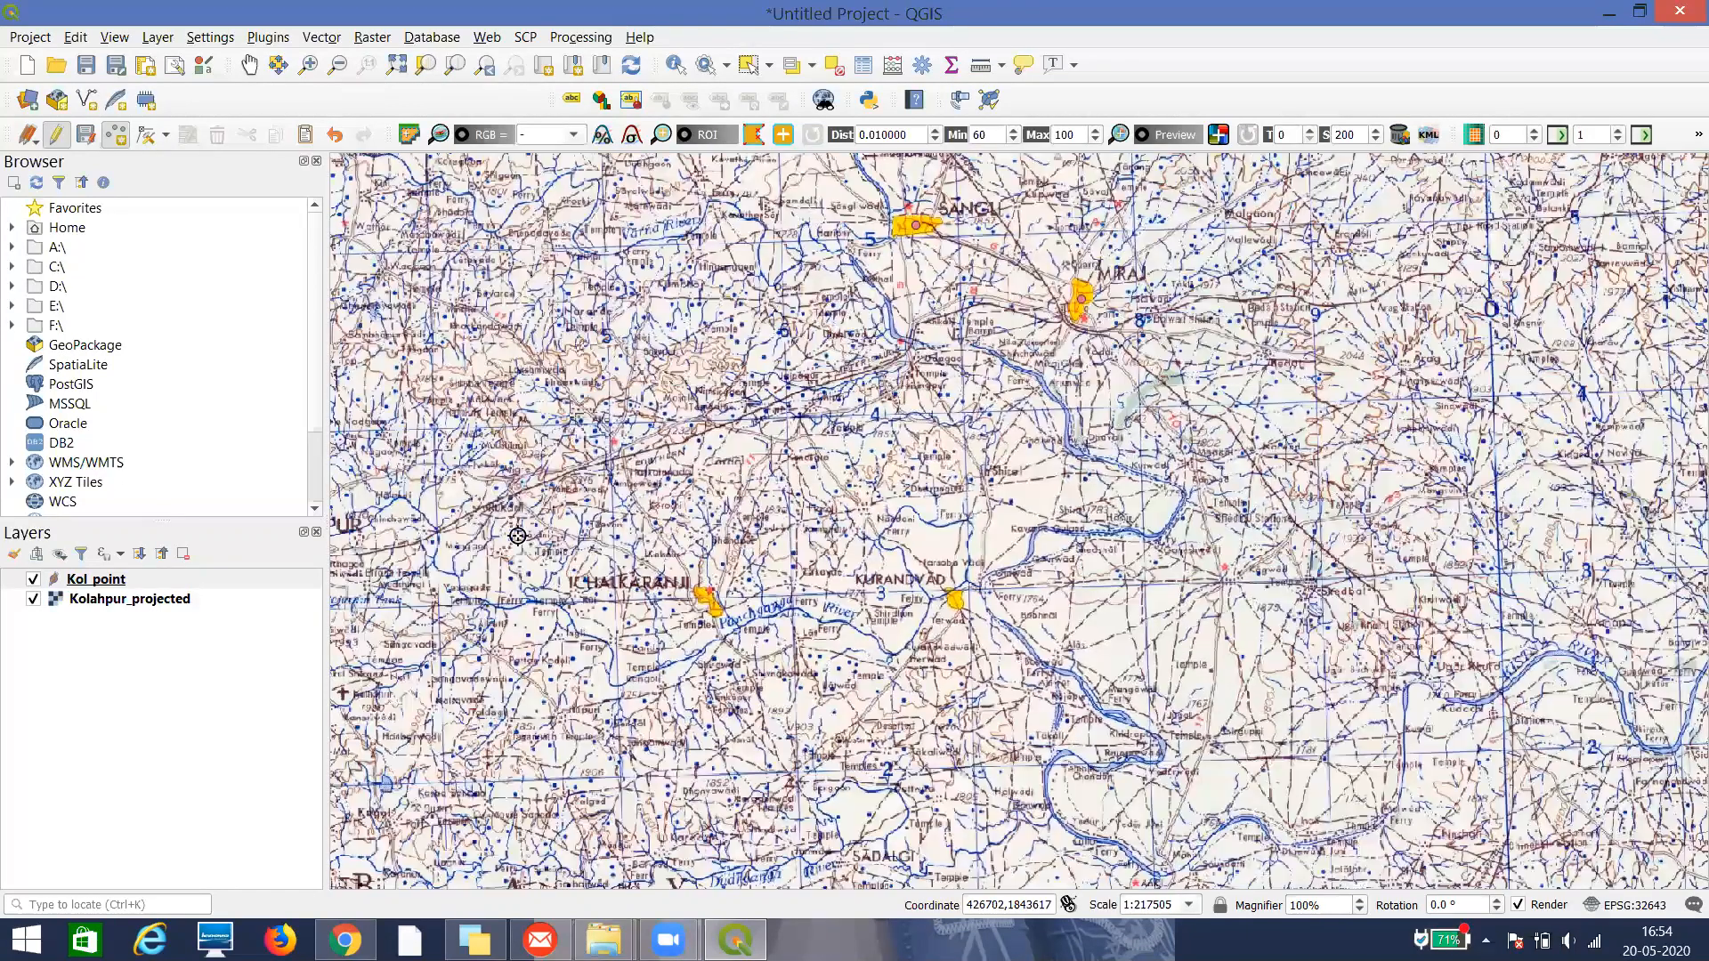
scroll(383, 557, "down", 1)
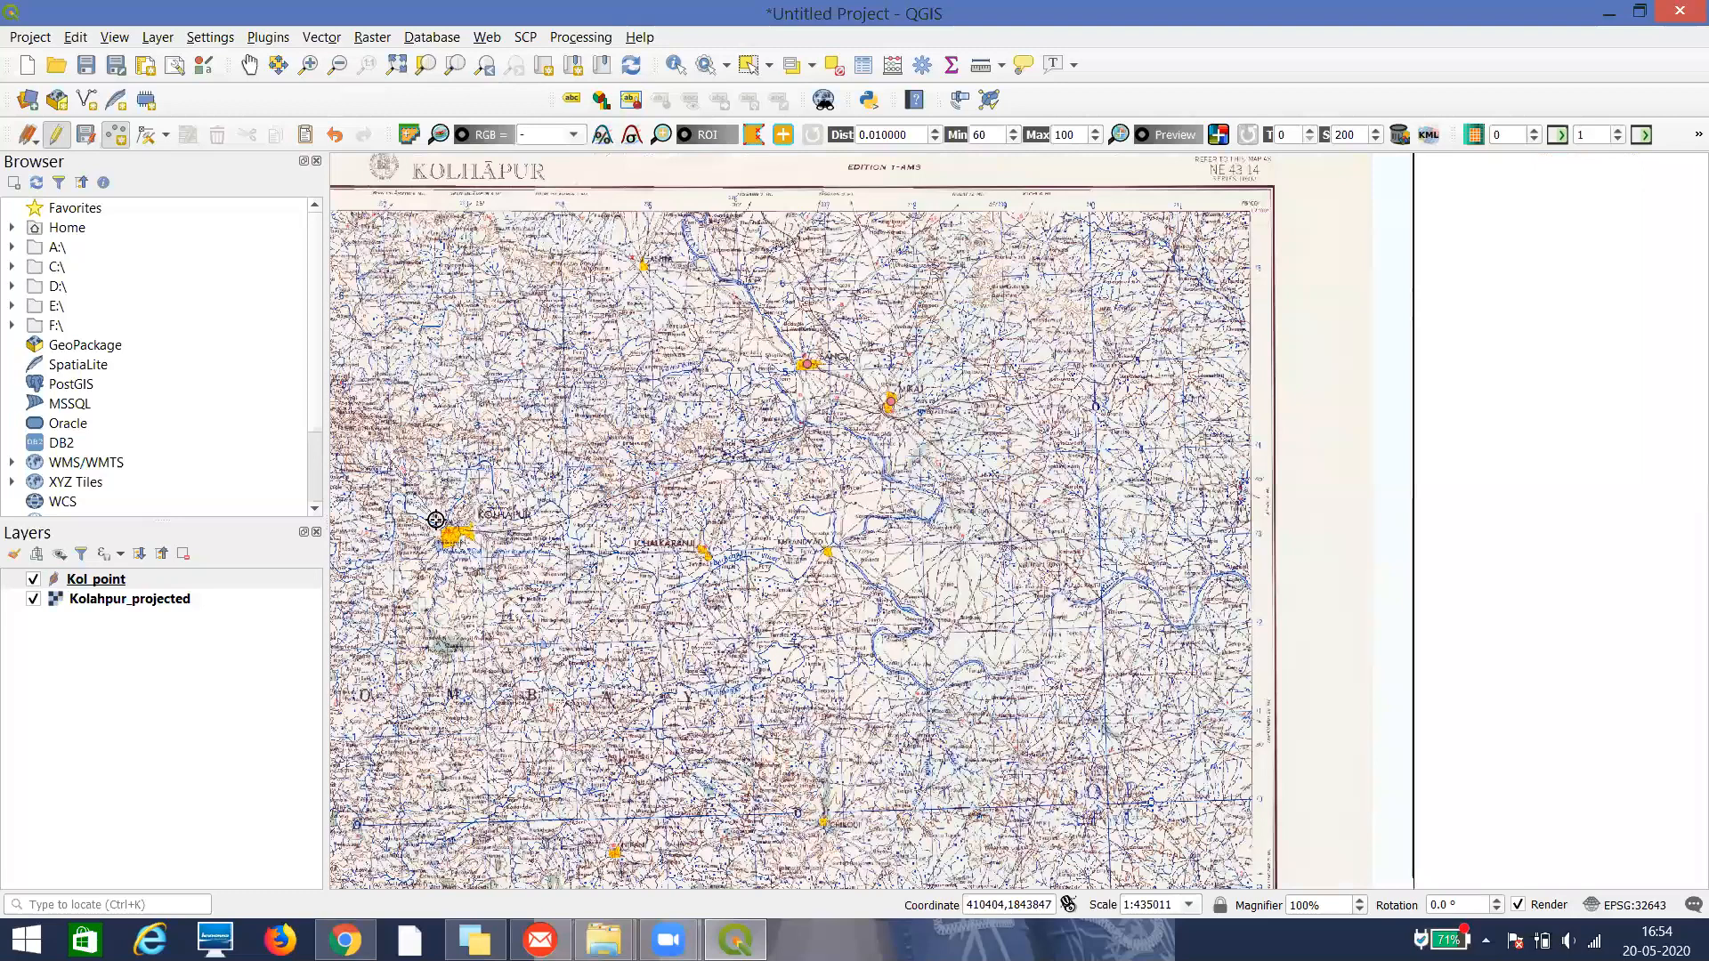
scroll(450, 533, "up", 2)
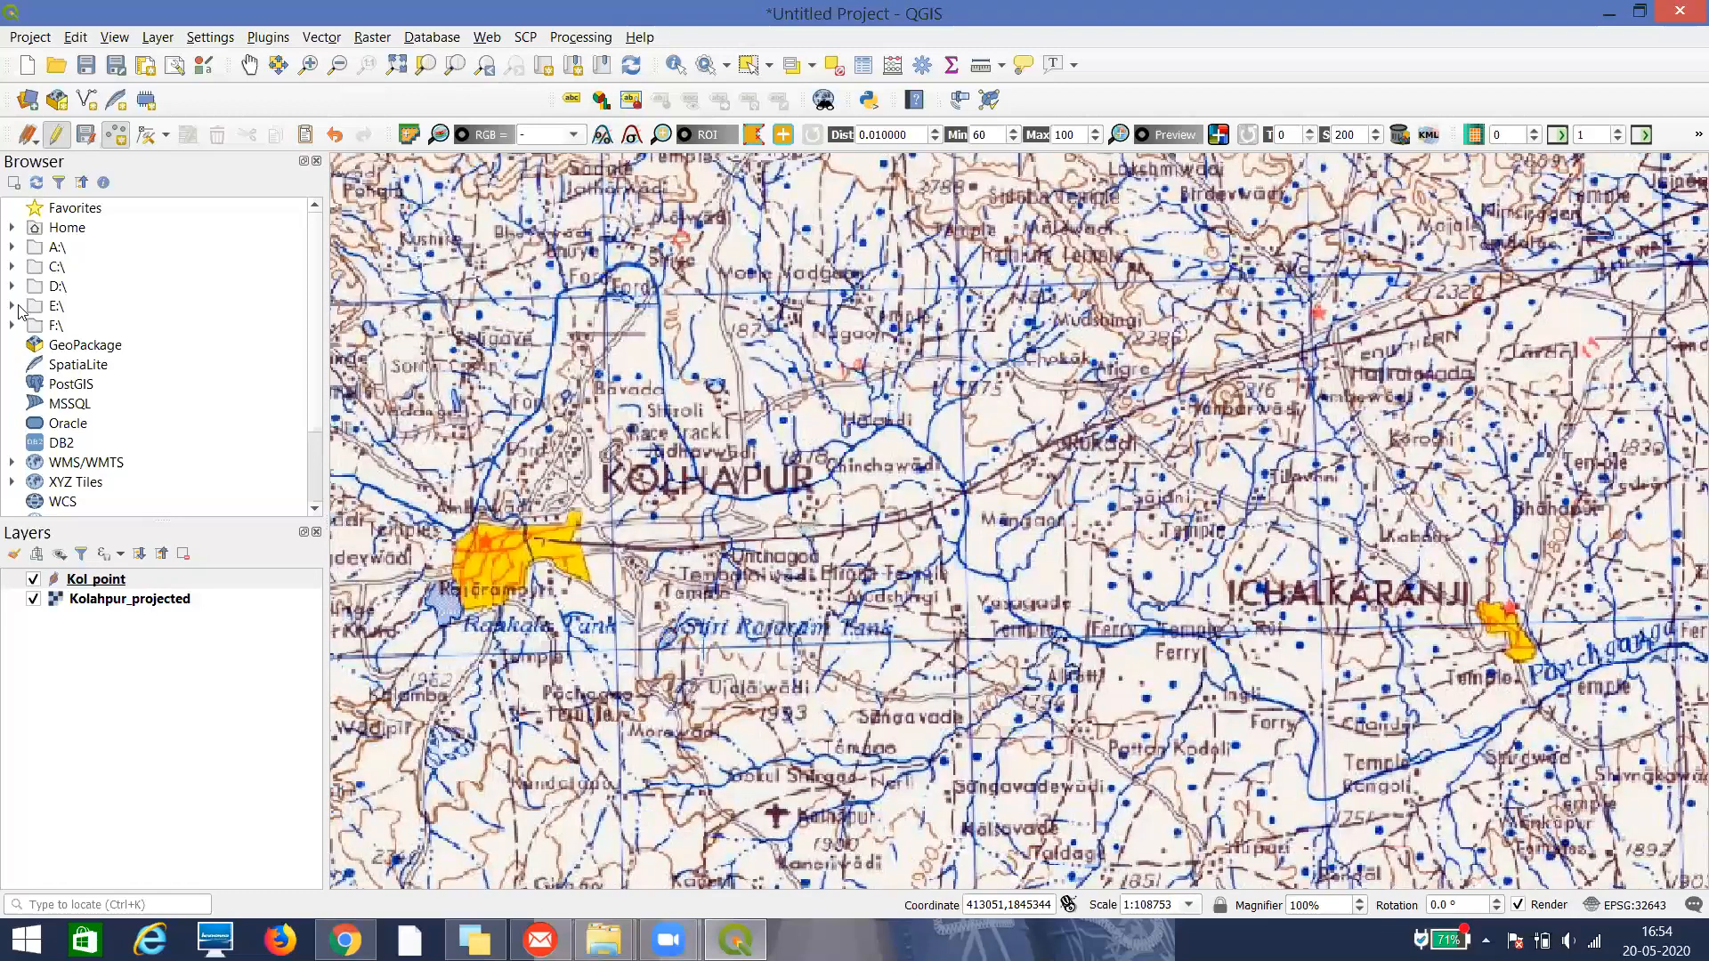
left_click(86, 134)
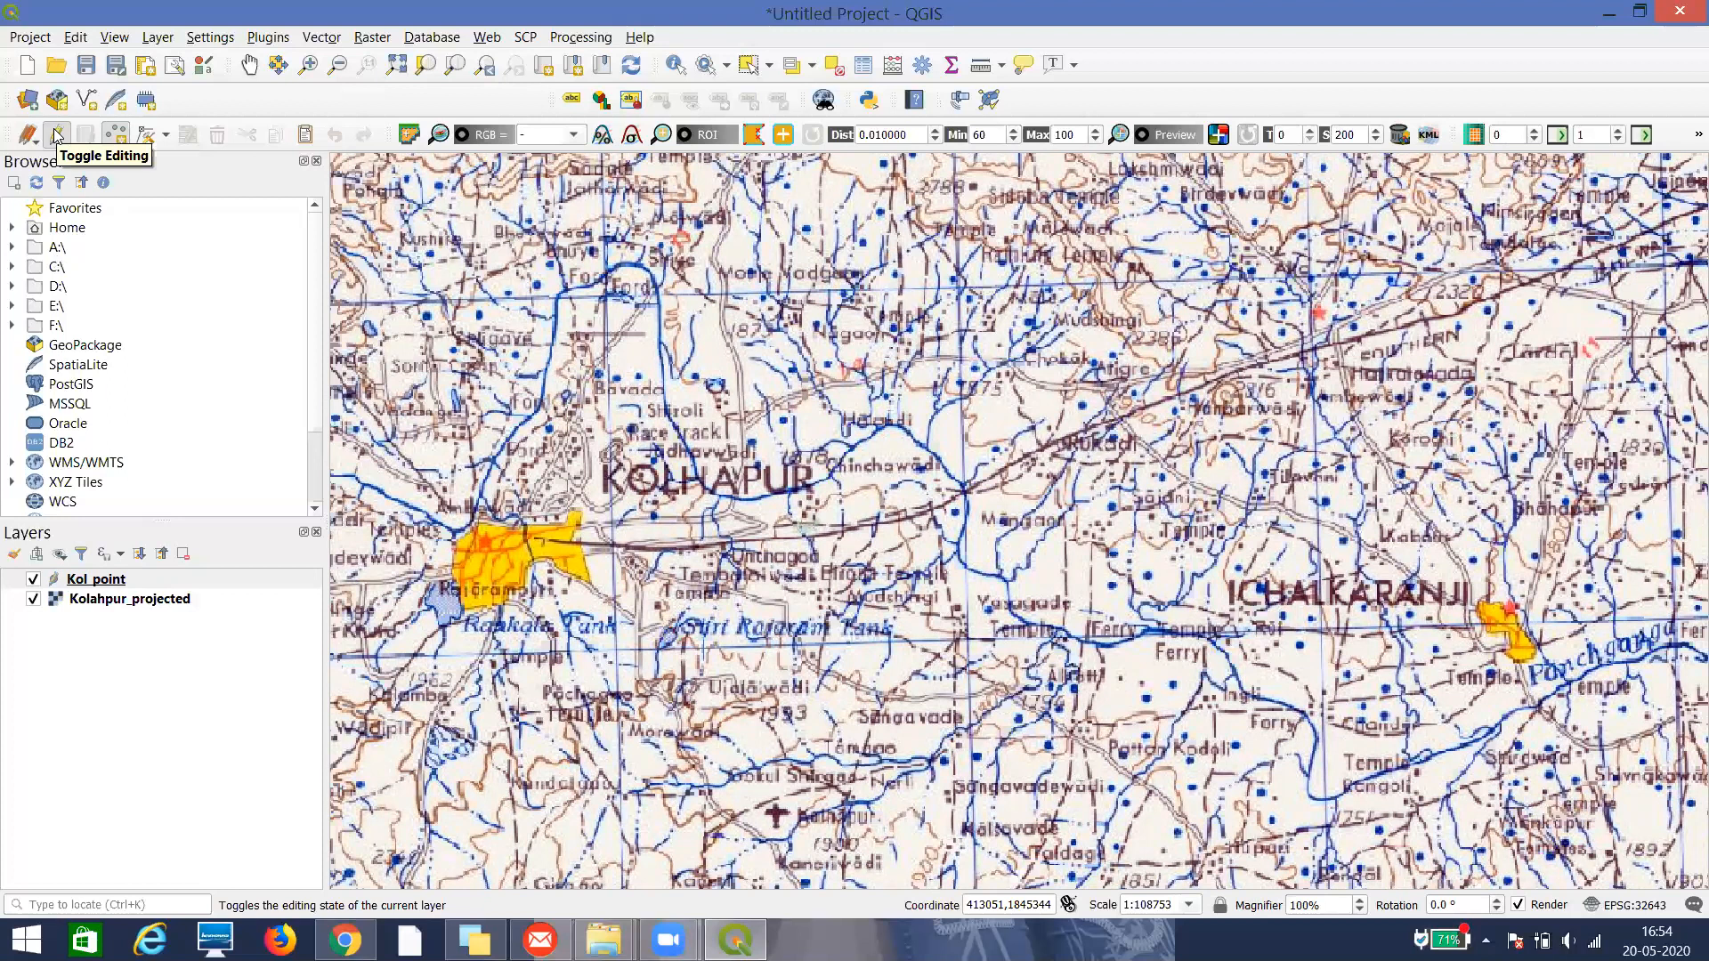
left_click(56, 134)
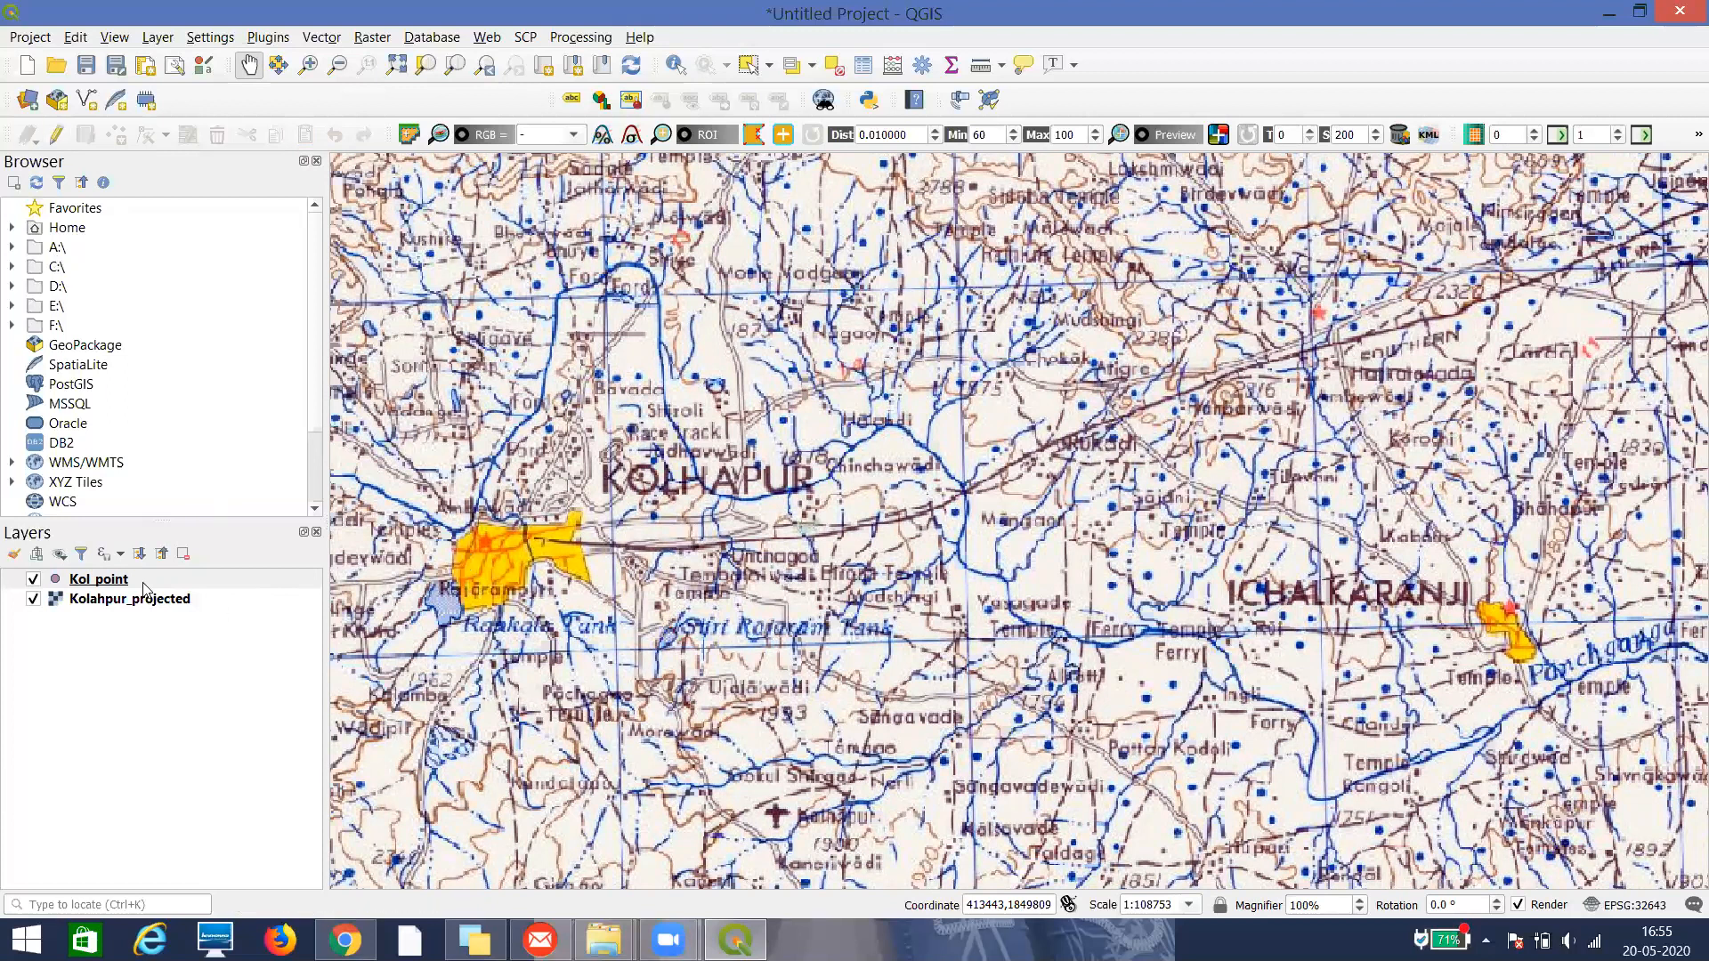
Resume editing Kol_point and place a point feature on the Kolhapur town area
left_click(55, 136)
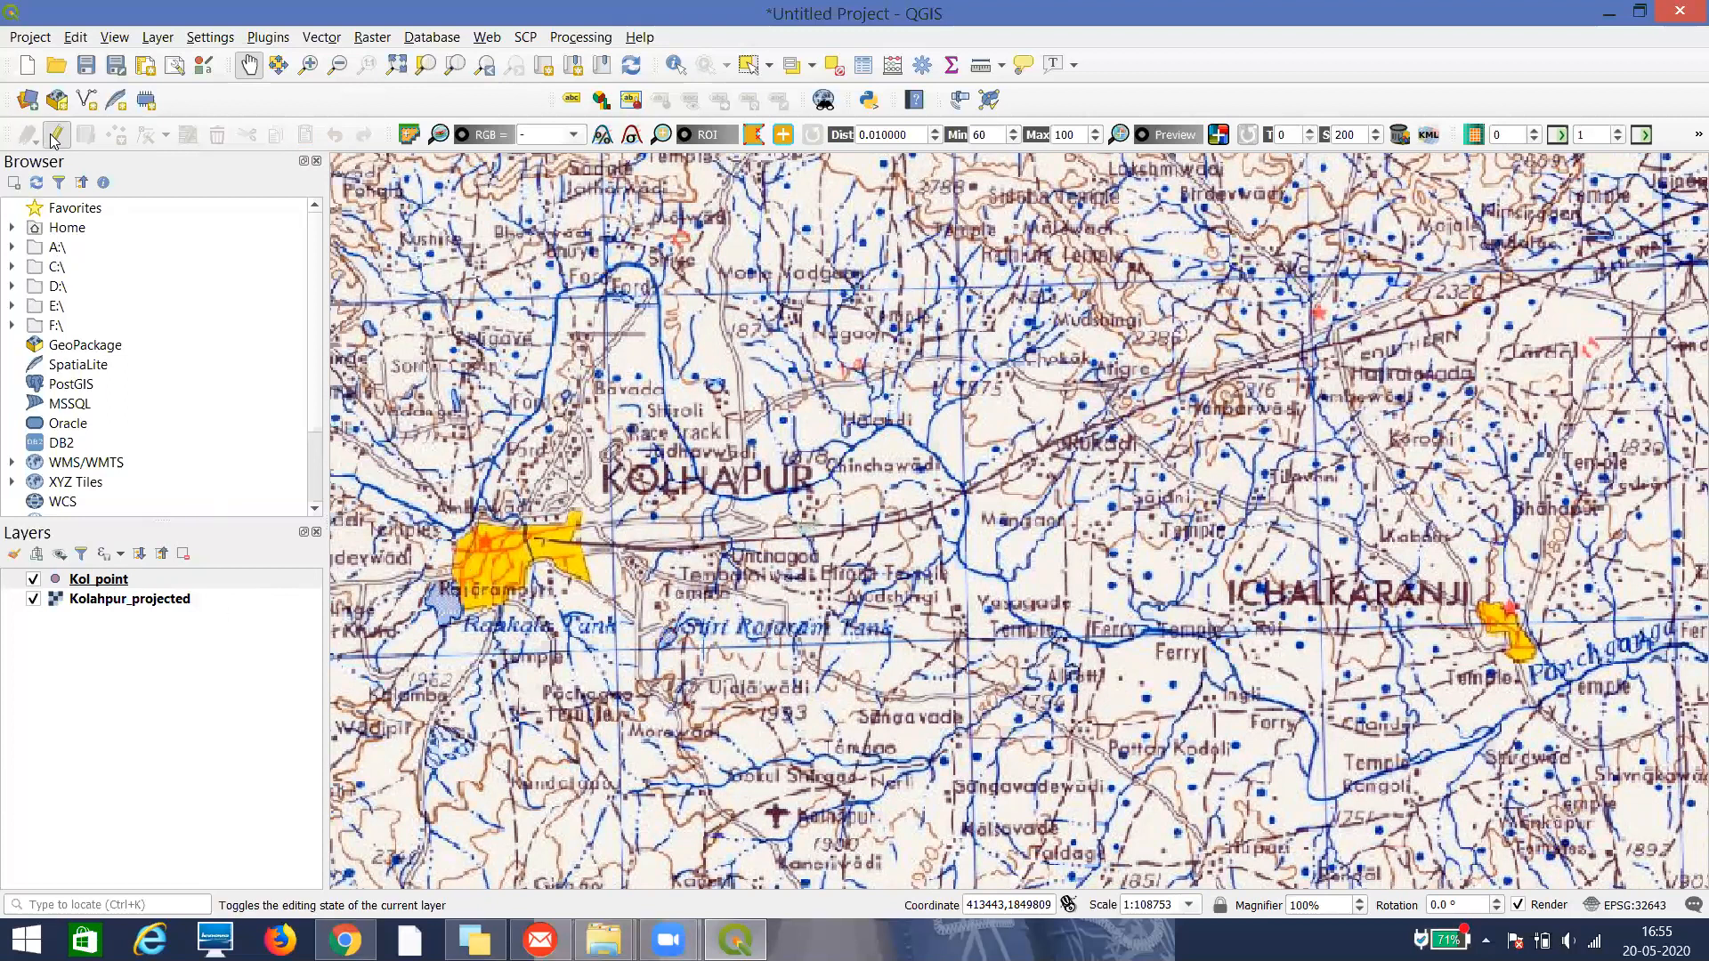
left_click(115, 136)
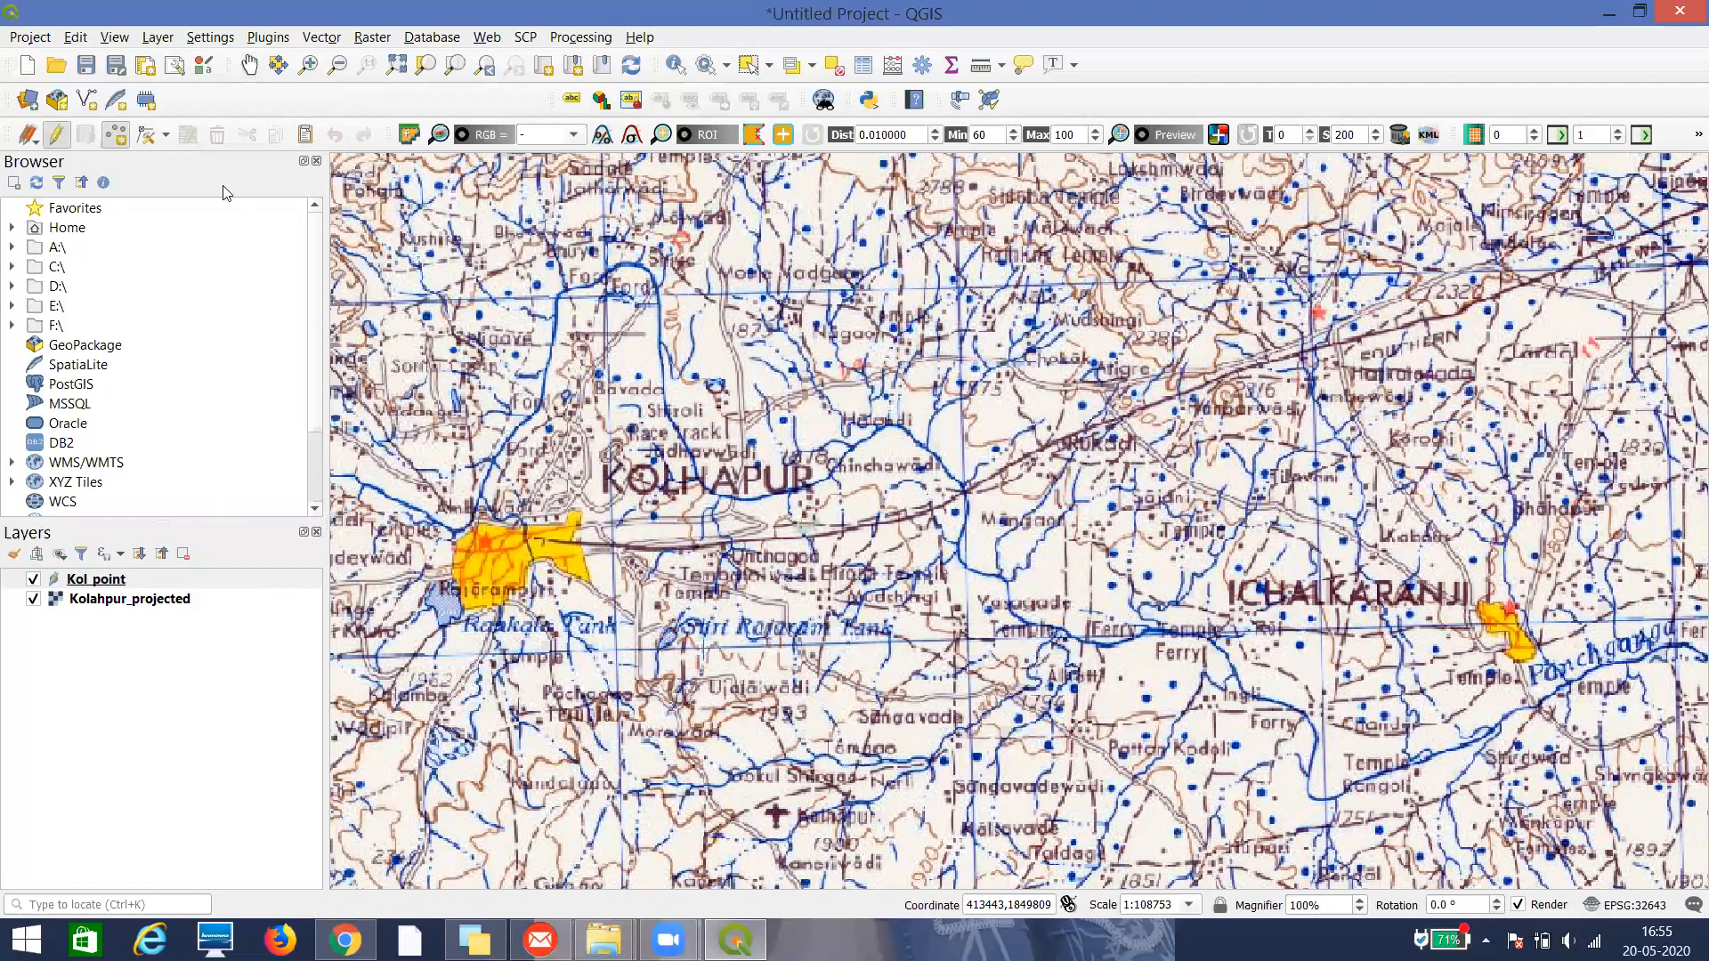
left_click(500, 554)
Give the new Kolhapur point id 3, name KOLHAPUR and population 1800
type("3")
left_click(722, 468)
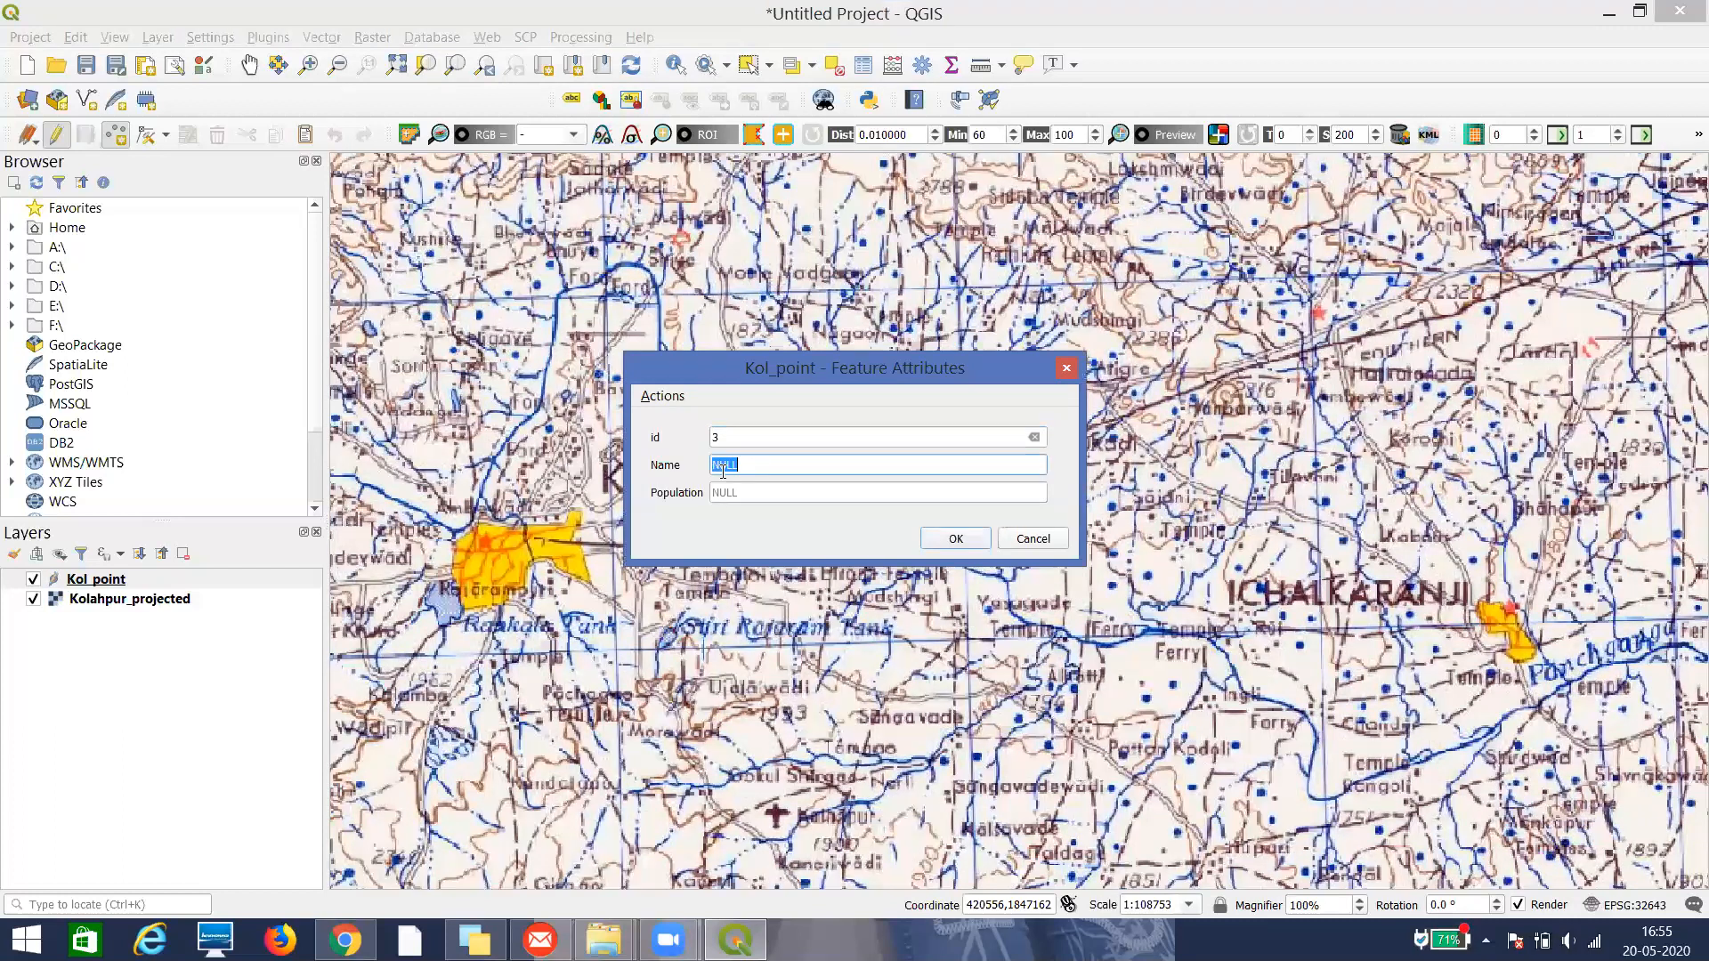
type("KoL")
left_click_drag(758, 367, 892, 469)
type("HAPUR")
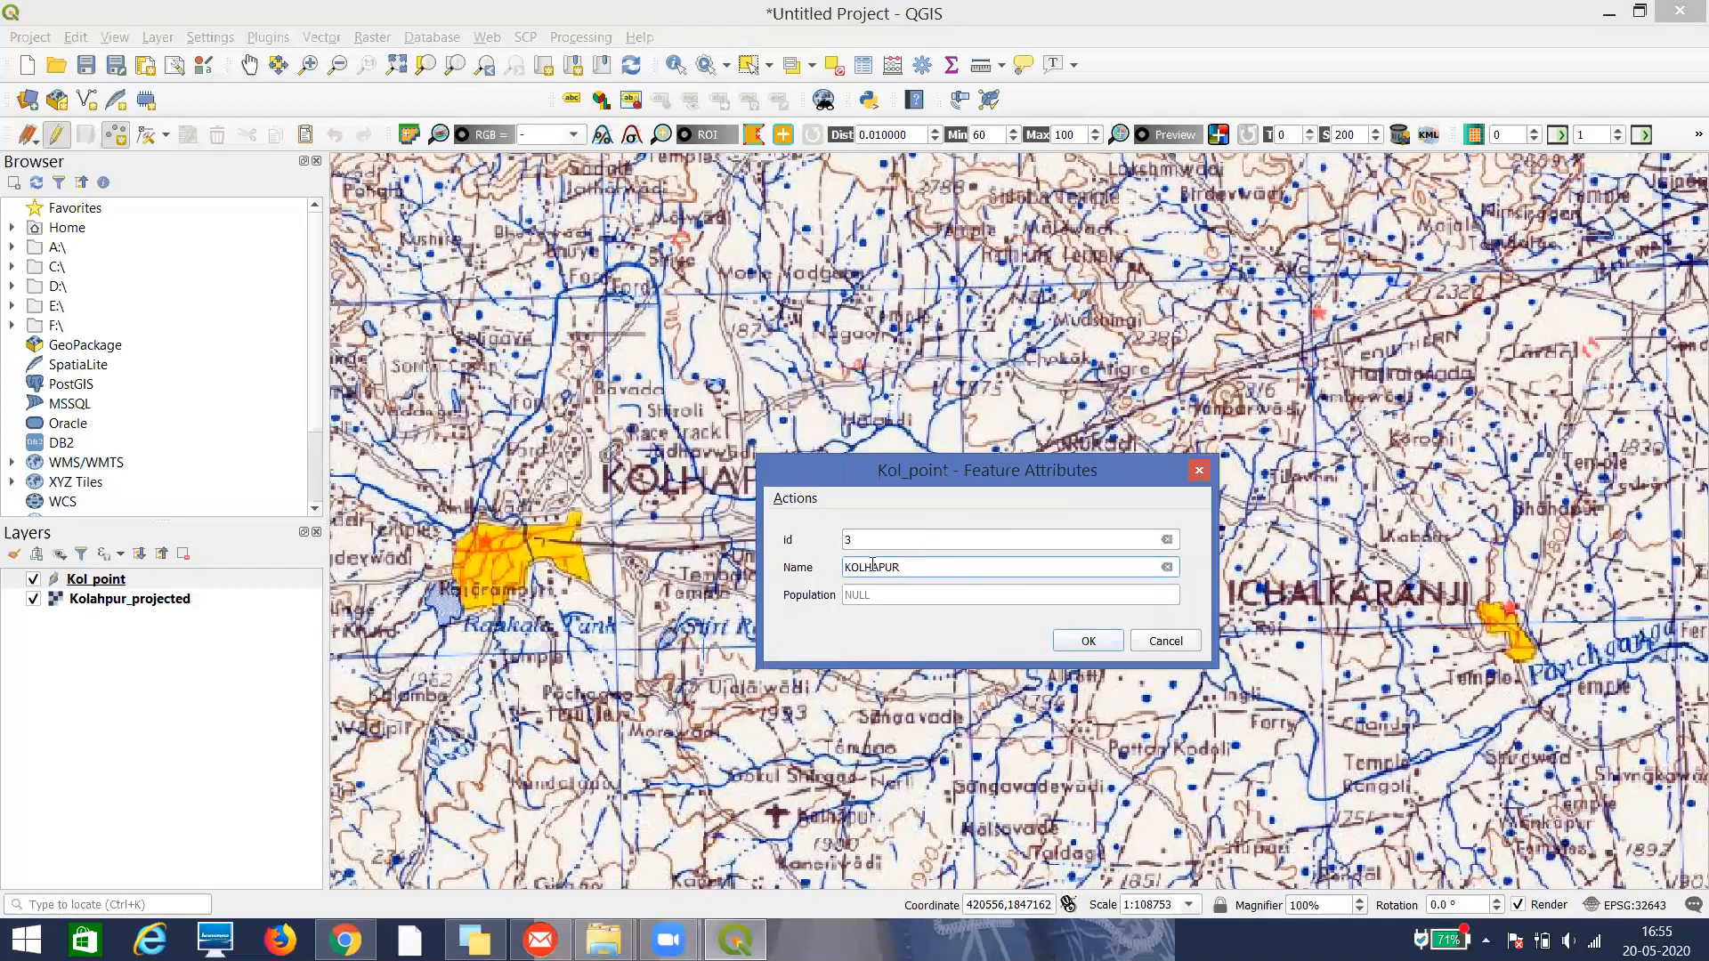
left_click(851, 598)
type("1900")
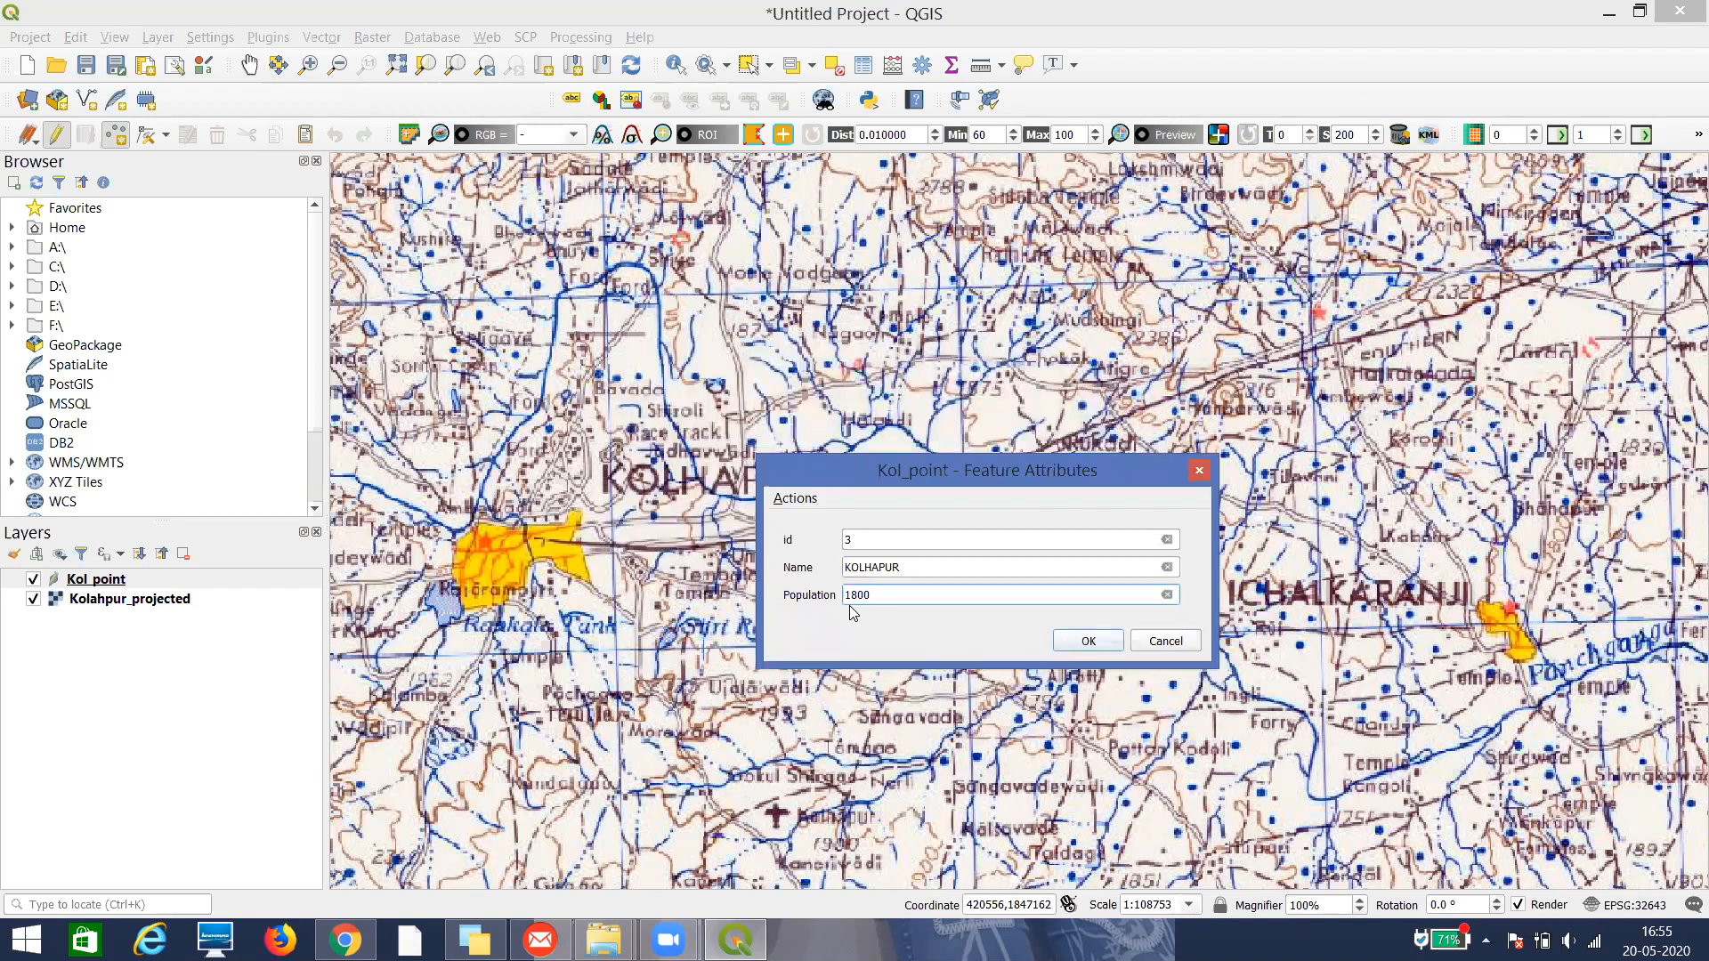
left_click(1072, 644)
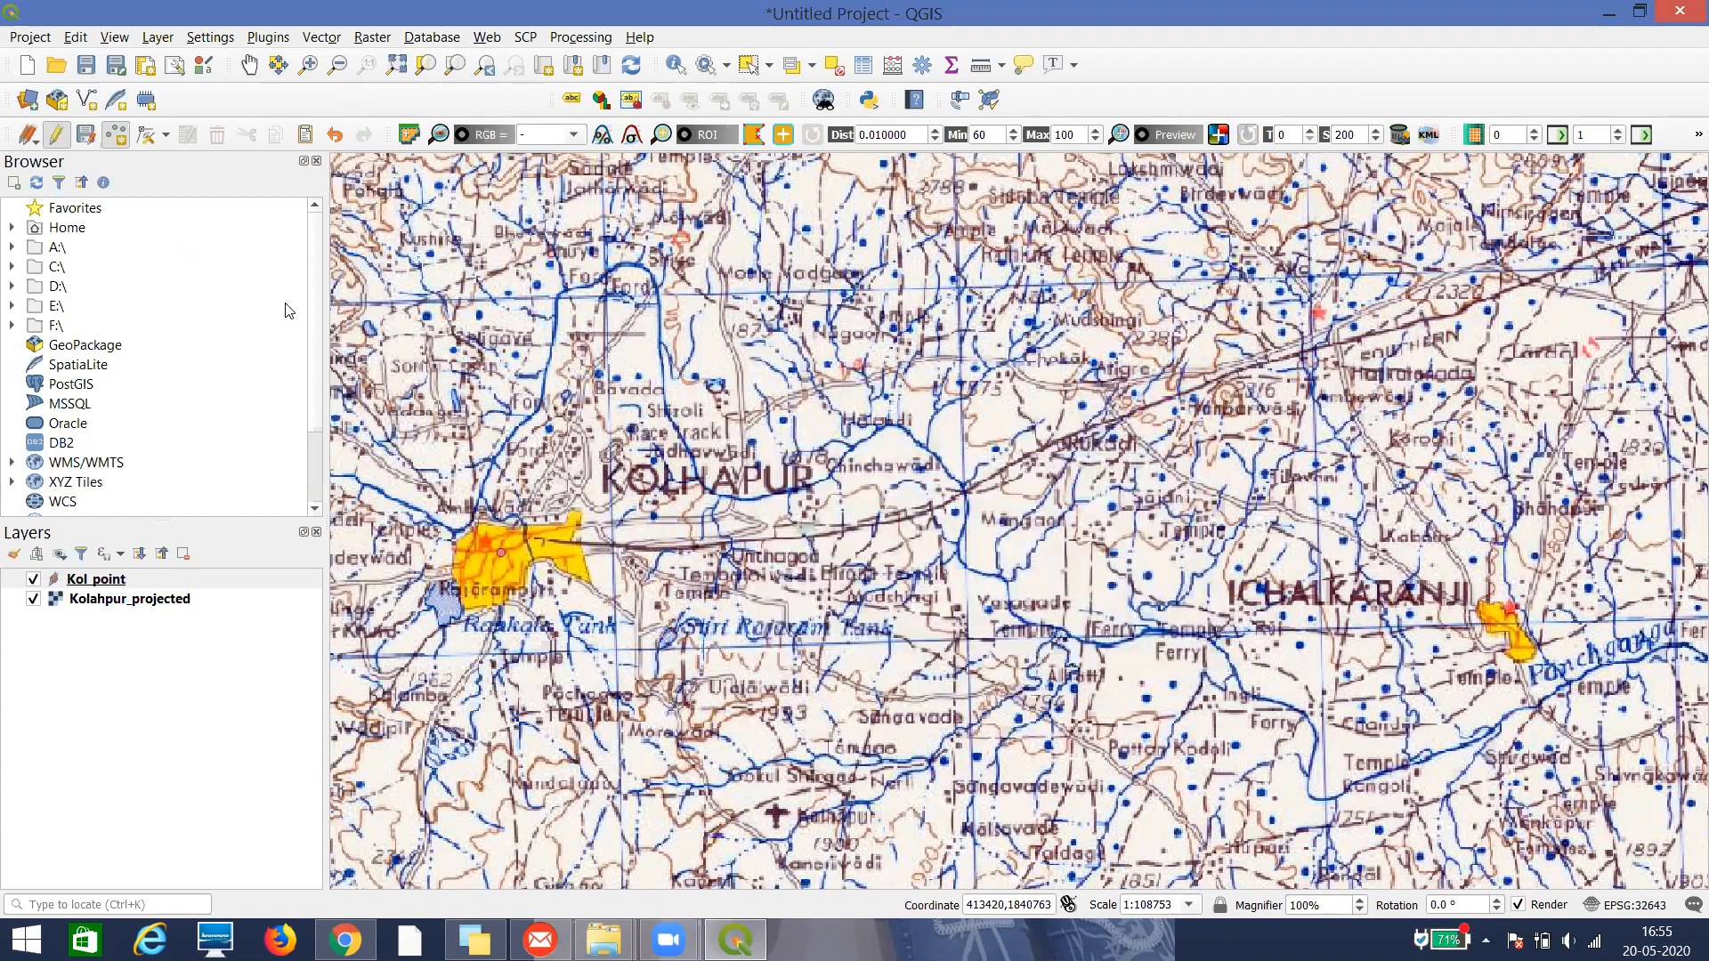
Save the Kolhapur point and stop editing, and open the Kol_point attribute table
left_click(85, 135)
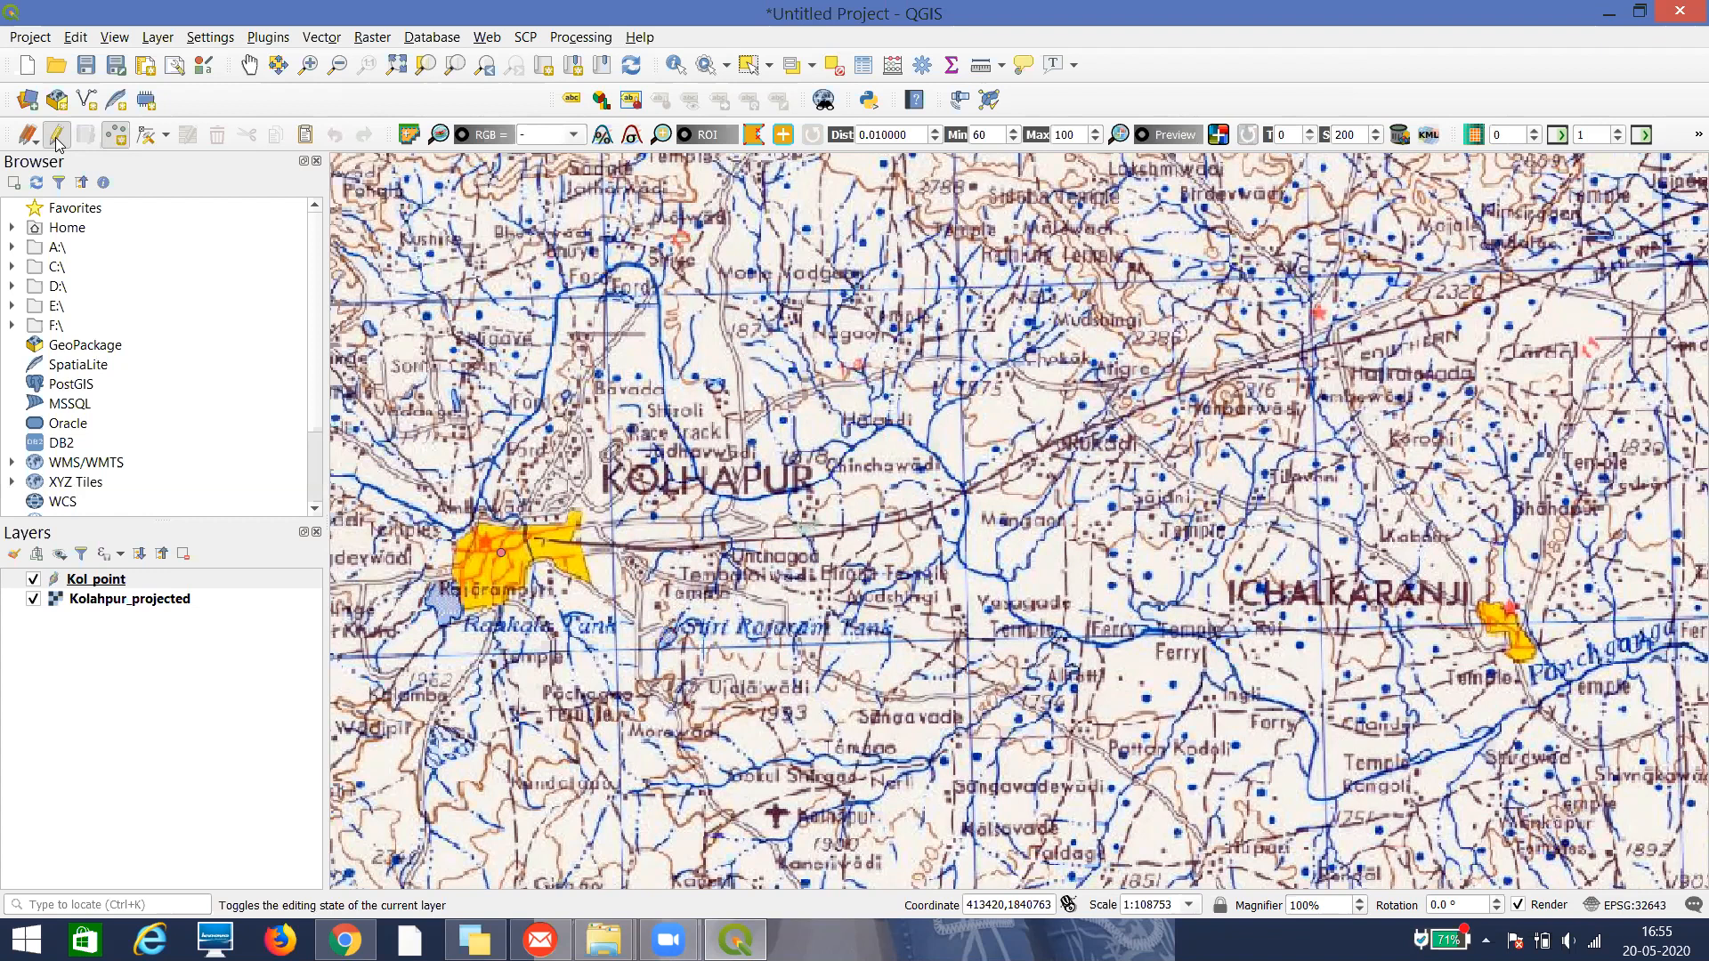
left_click(57, 136)
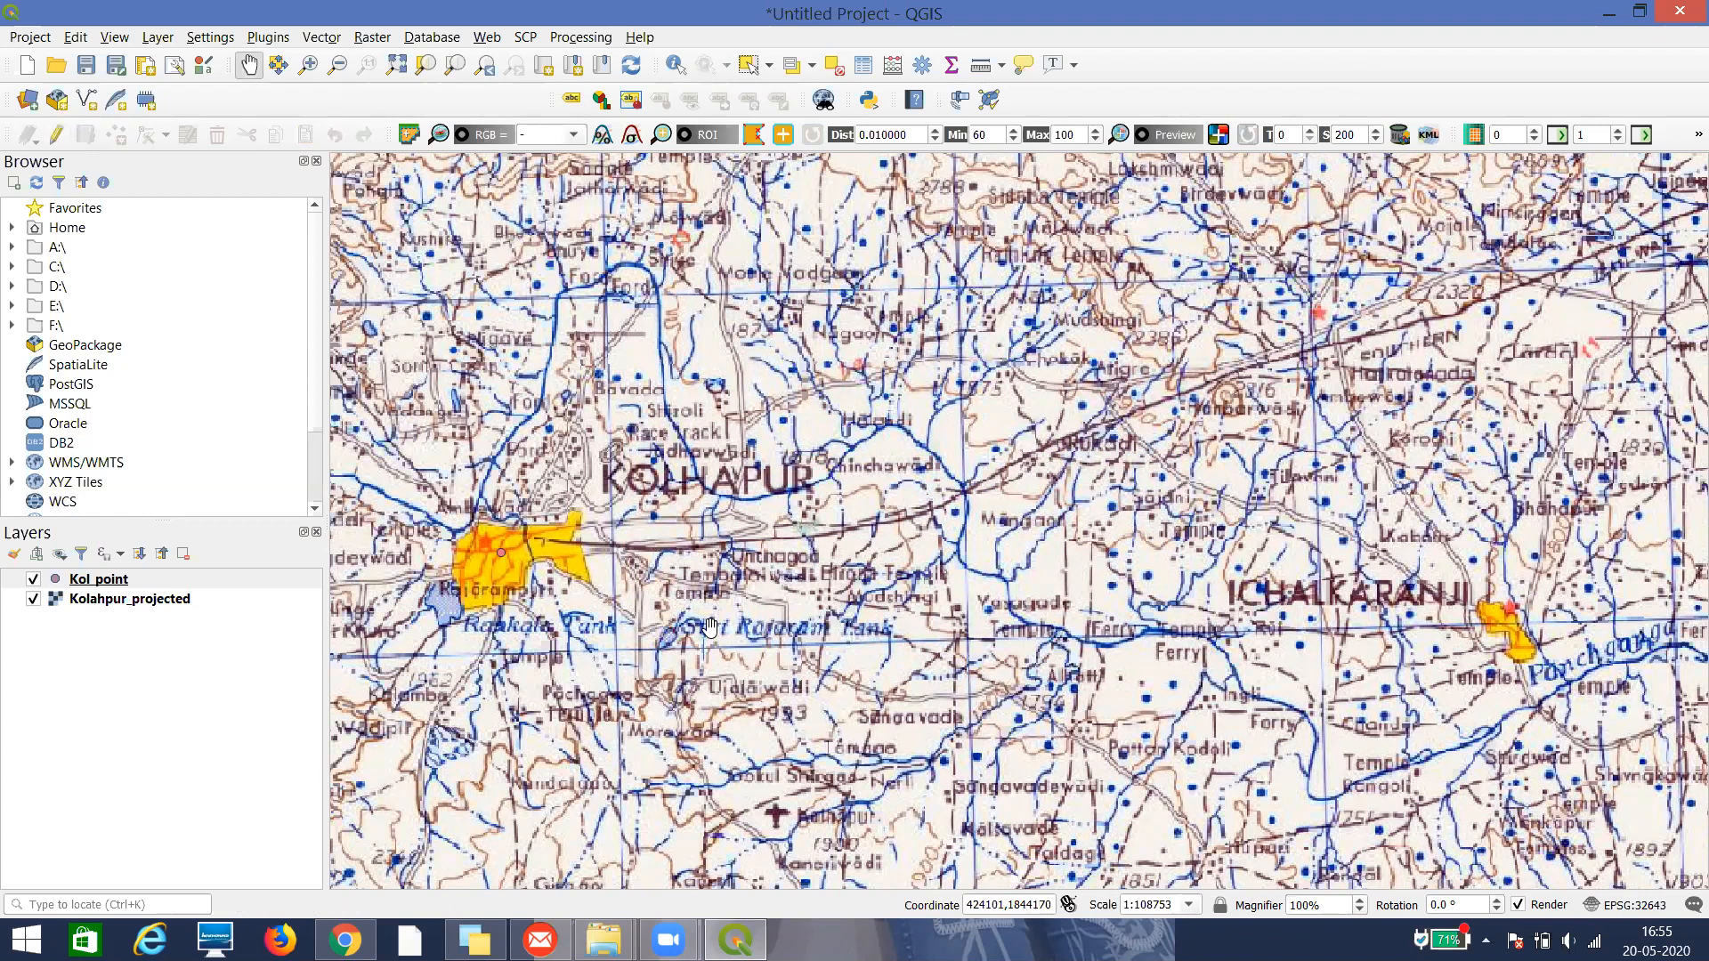
right_click(114, 580)
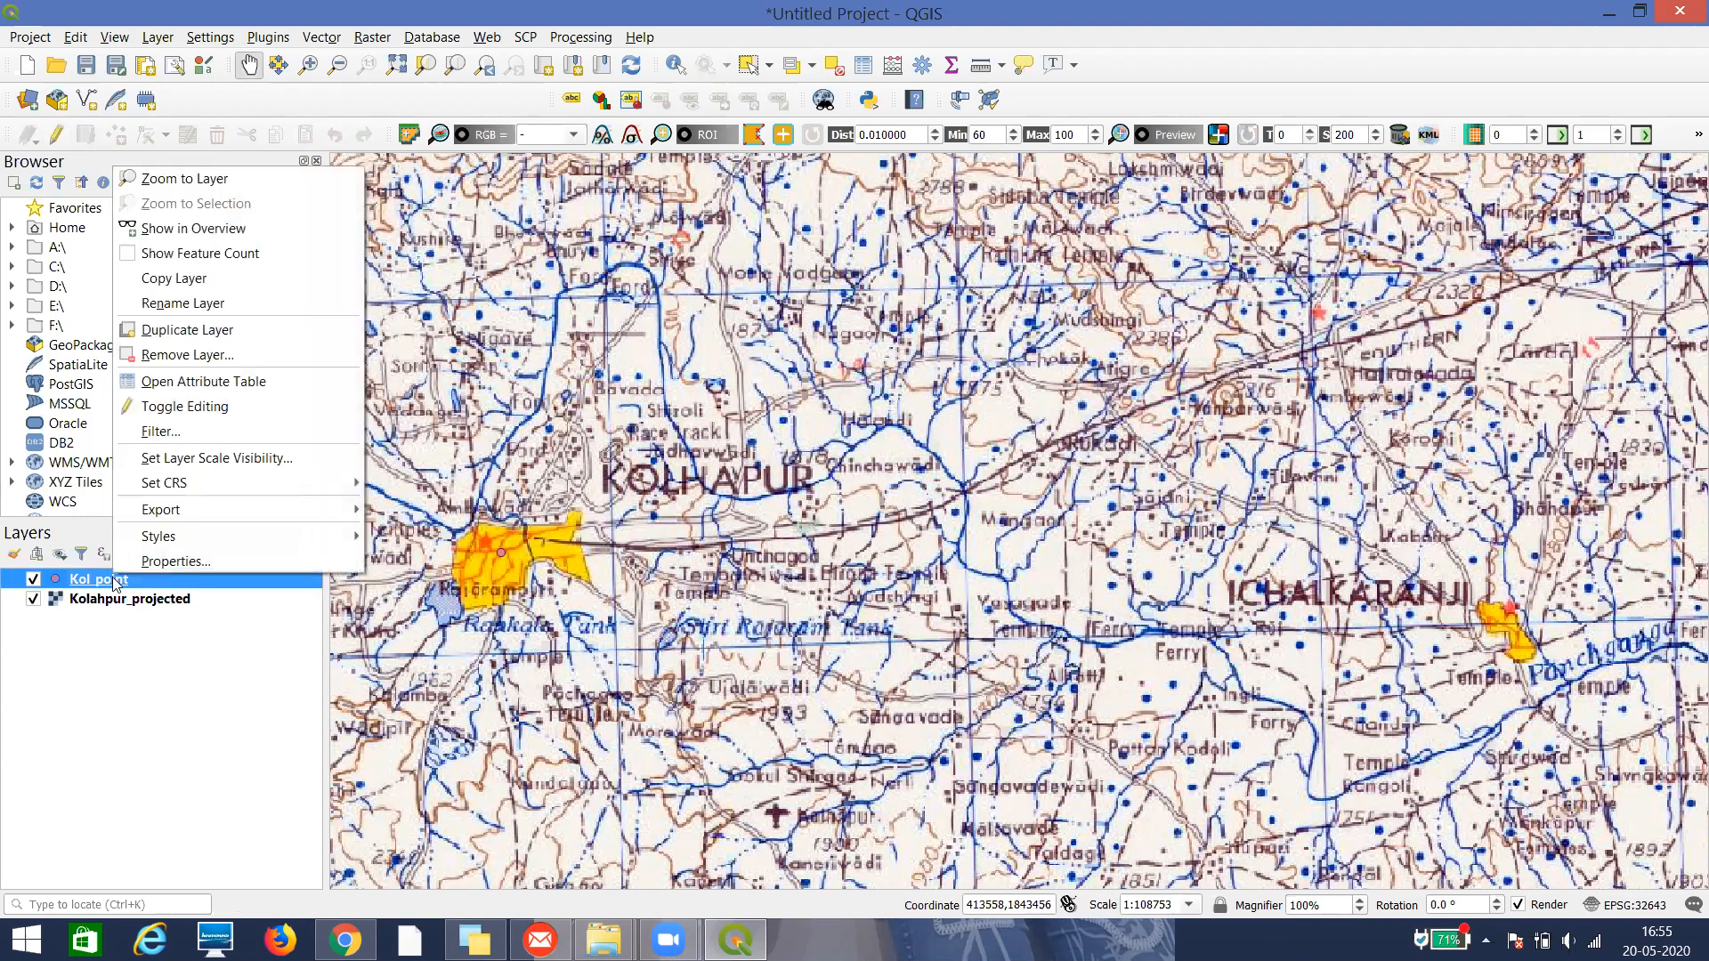
left_click(245, 384)
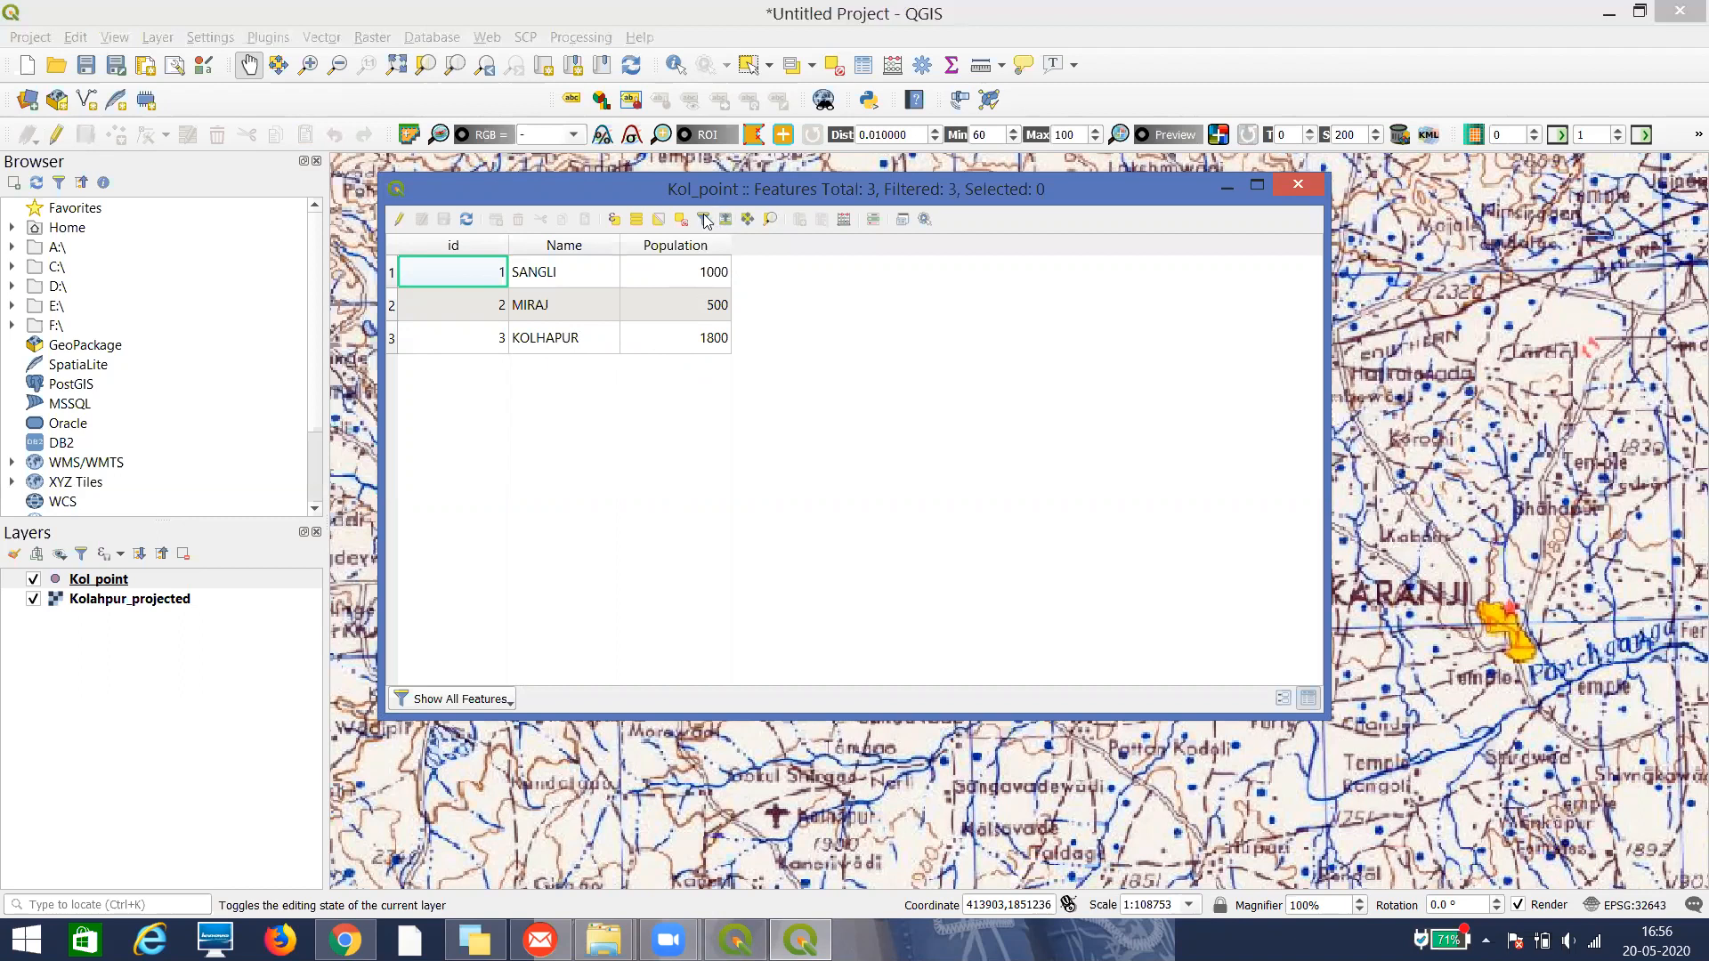
View the Field Calculator, turn on table editing and view the Add Field options without creating a field
left_click(844, 223)
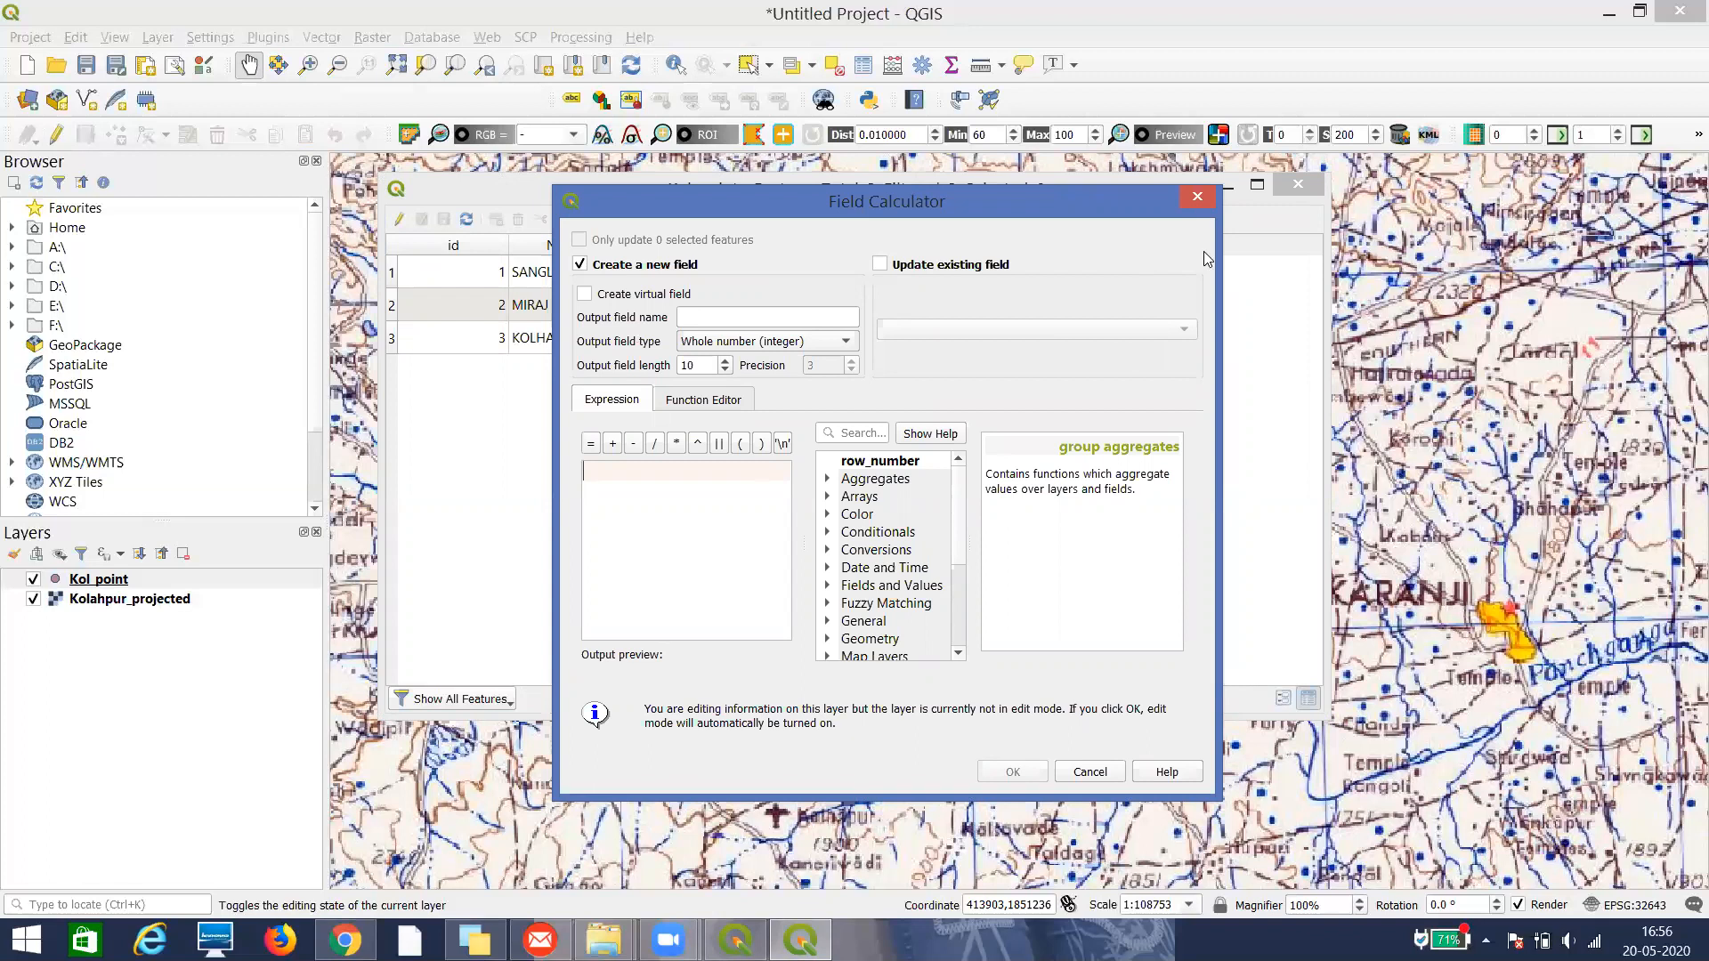
left_click(1198, 198)
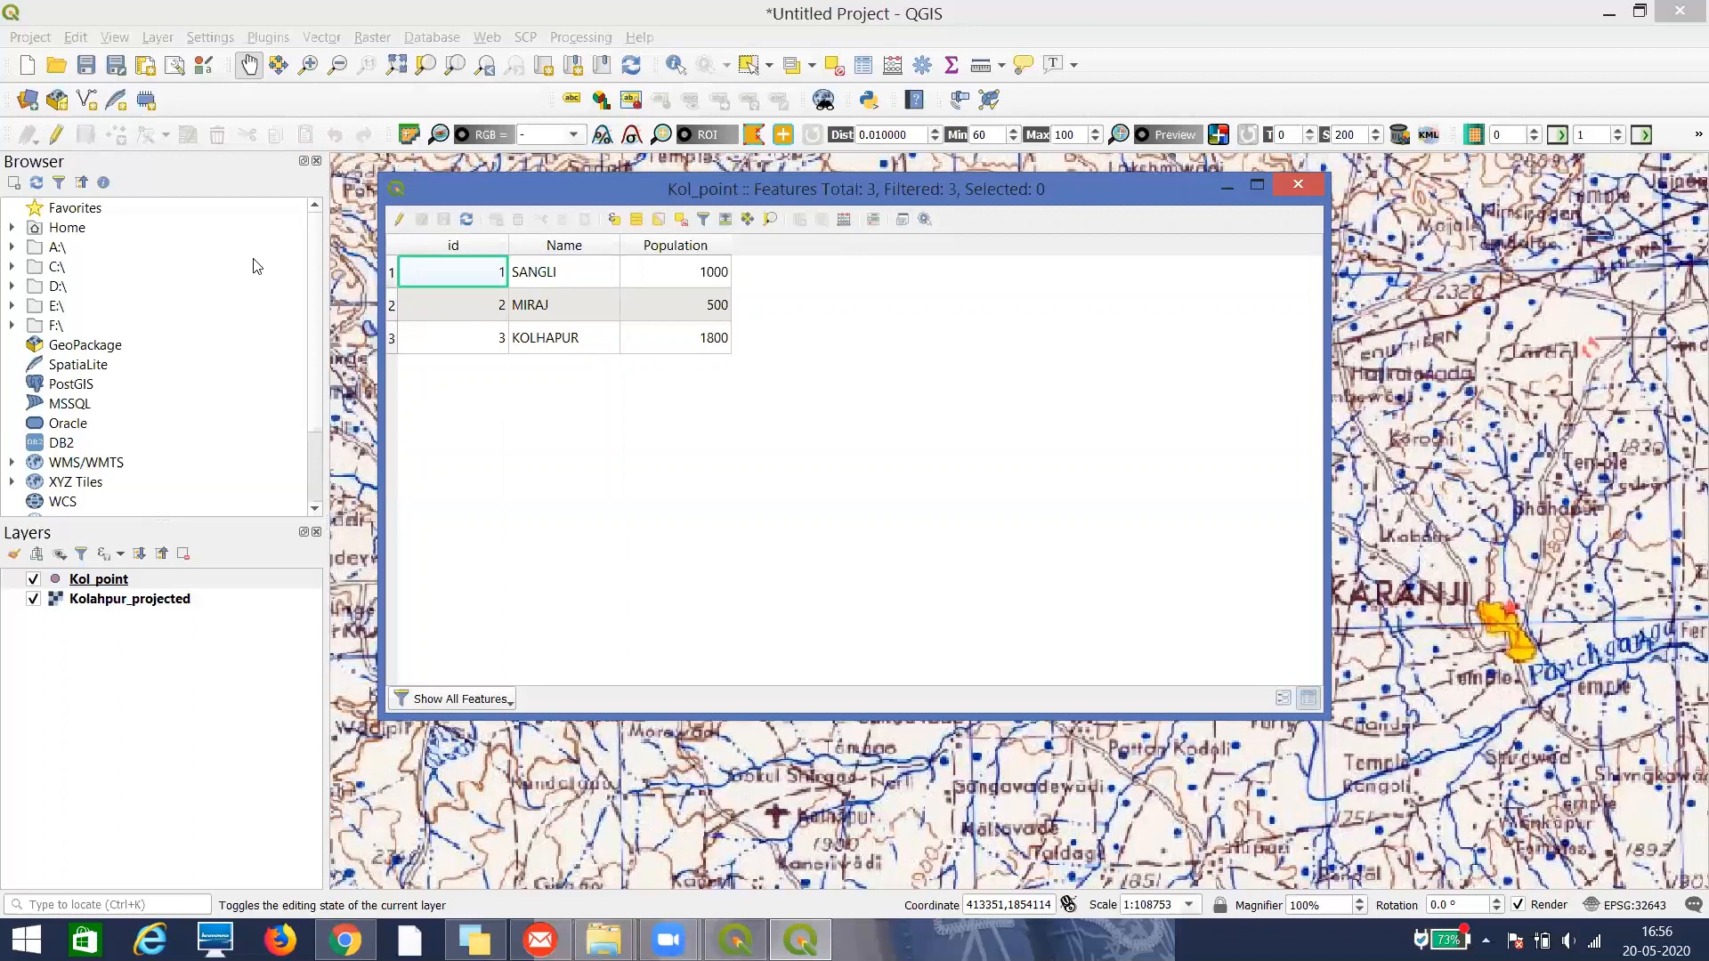
left_click(396, 219)
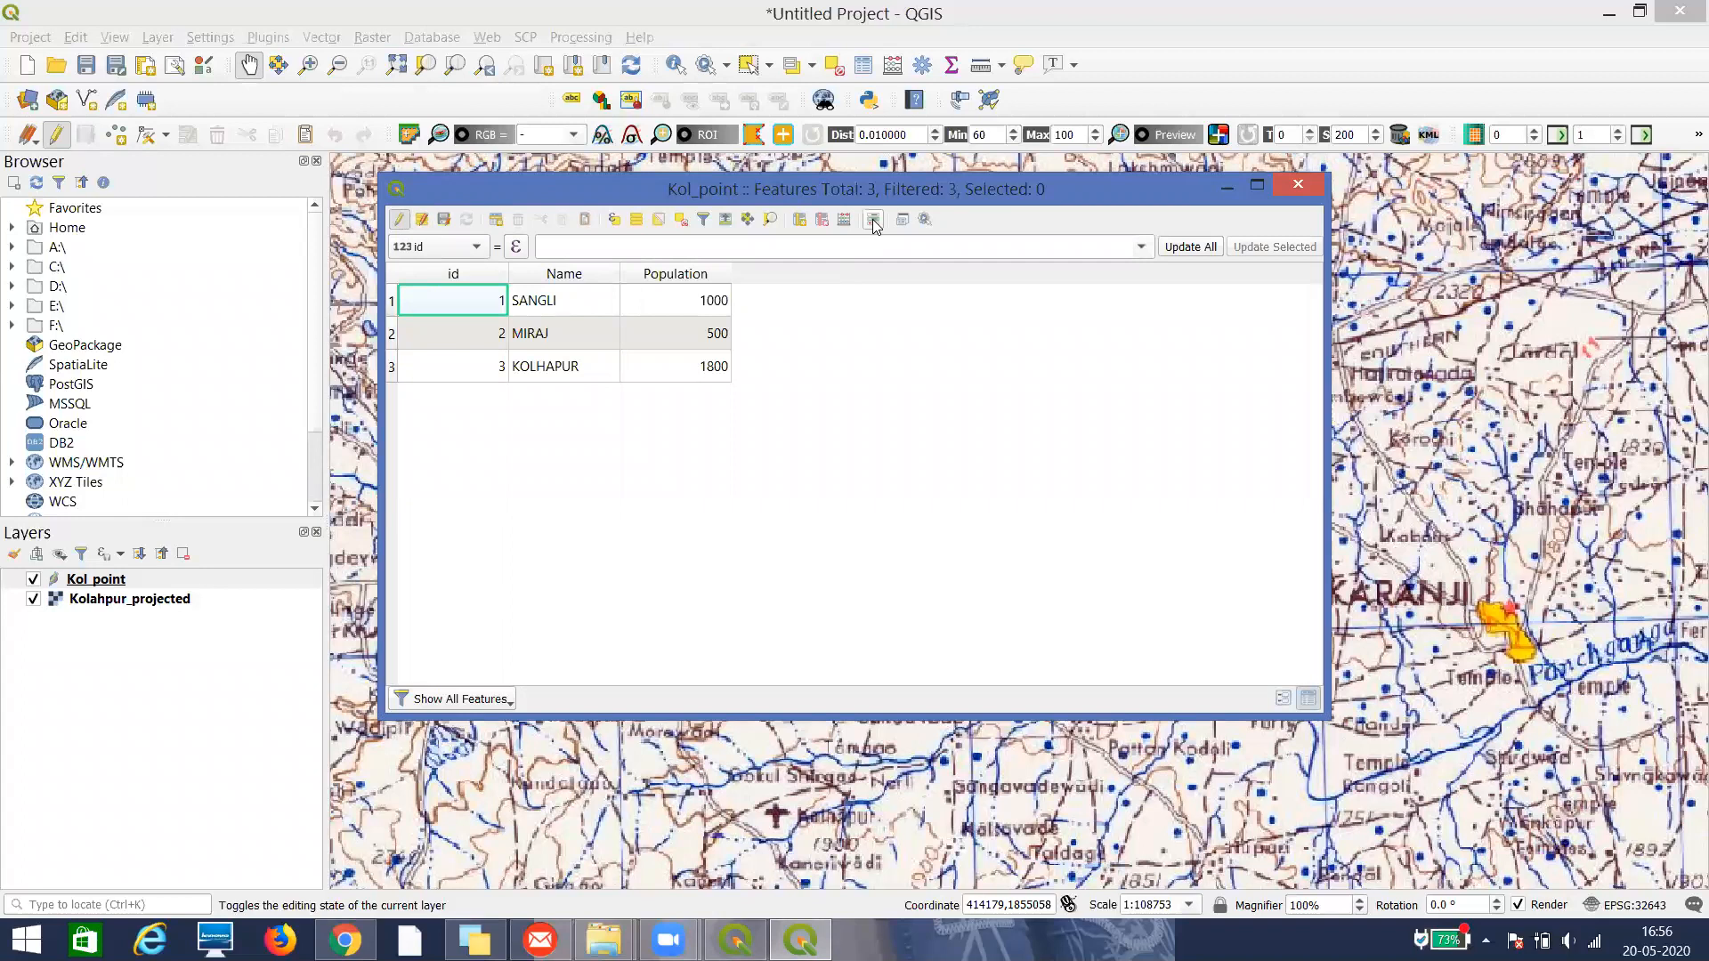
left_click(800, 221)
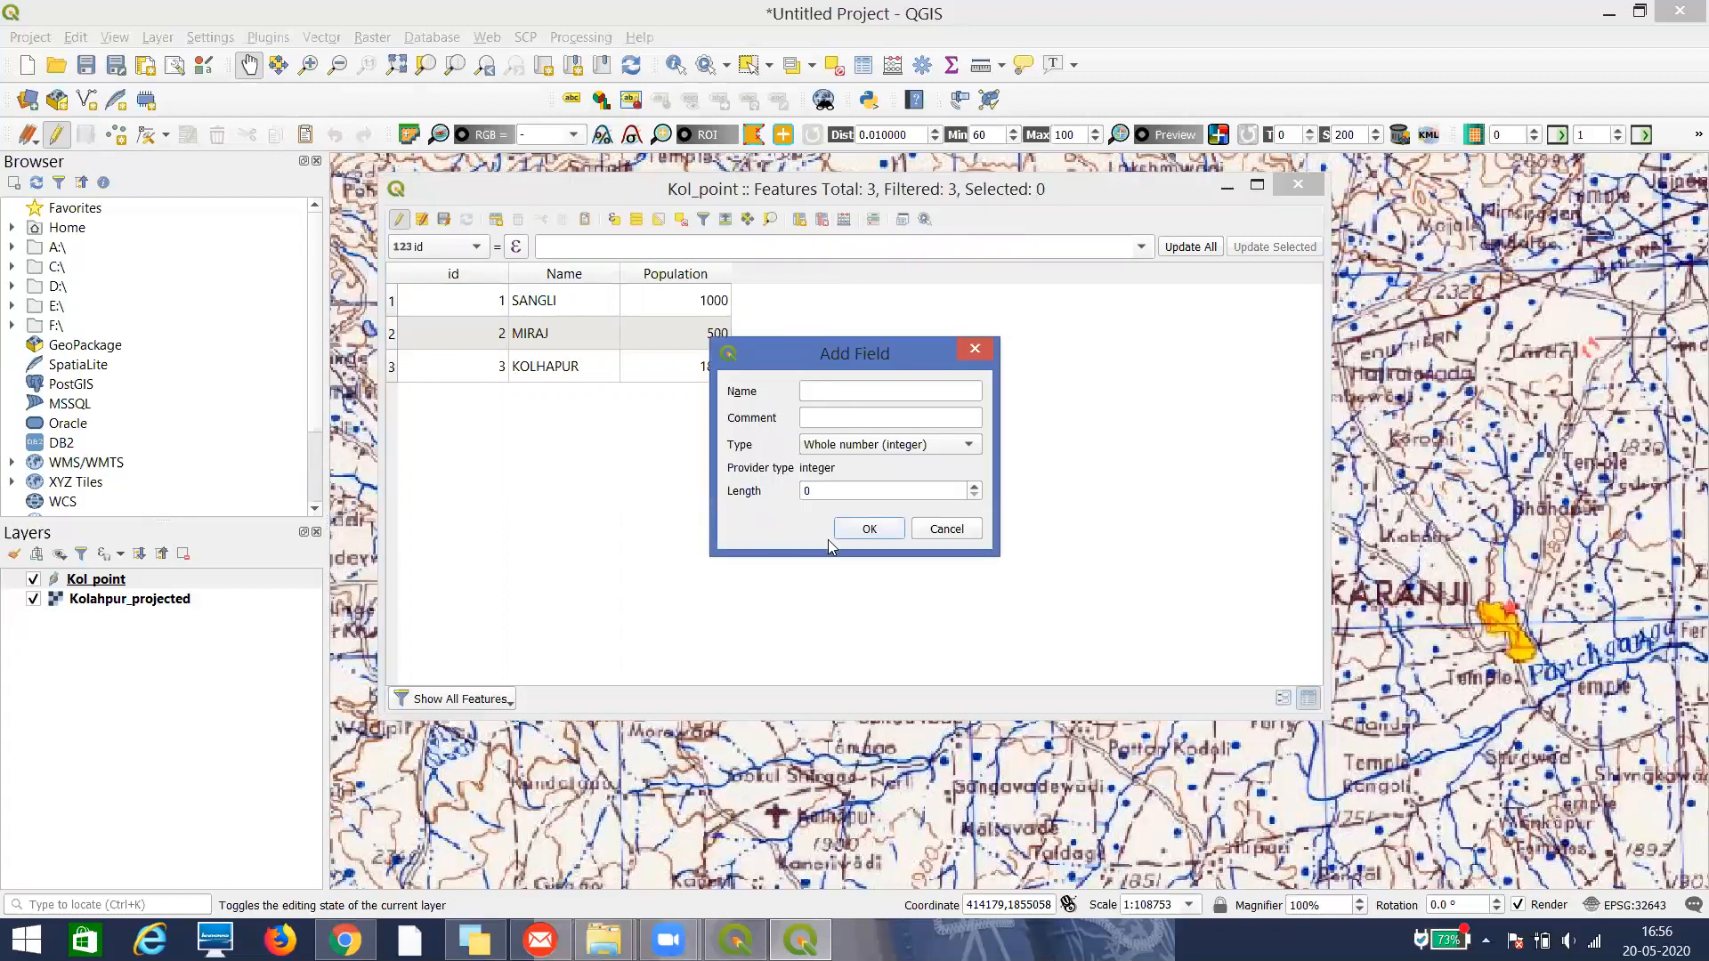
left_click(945, 529)
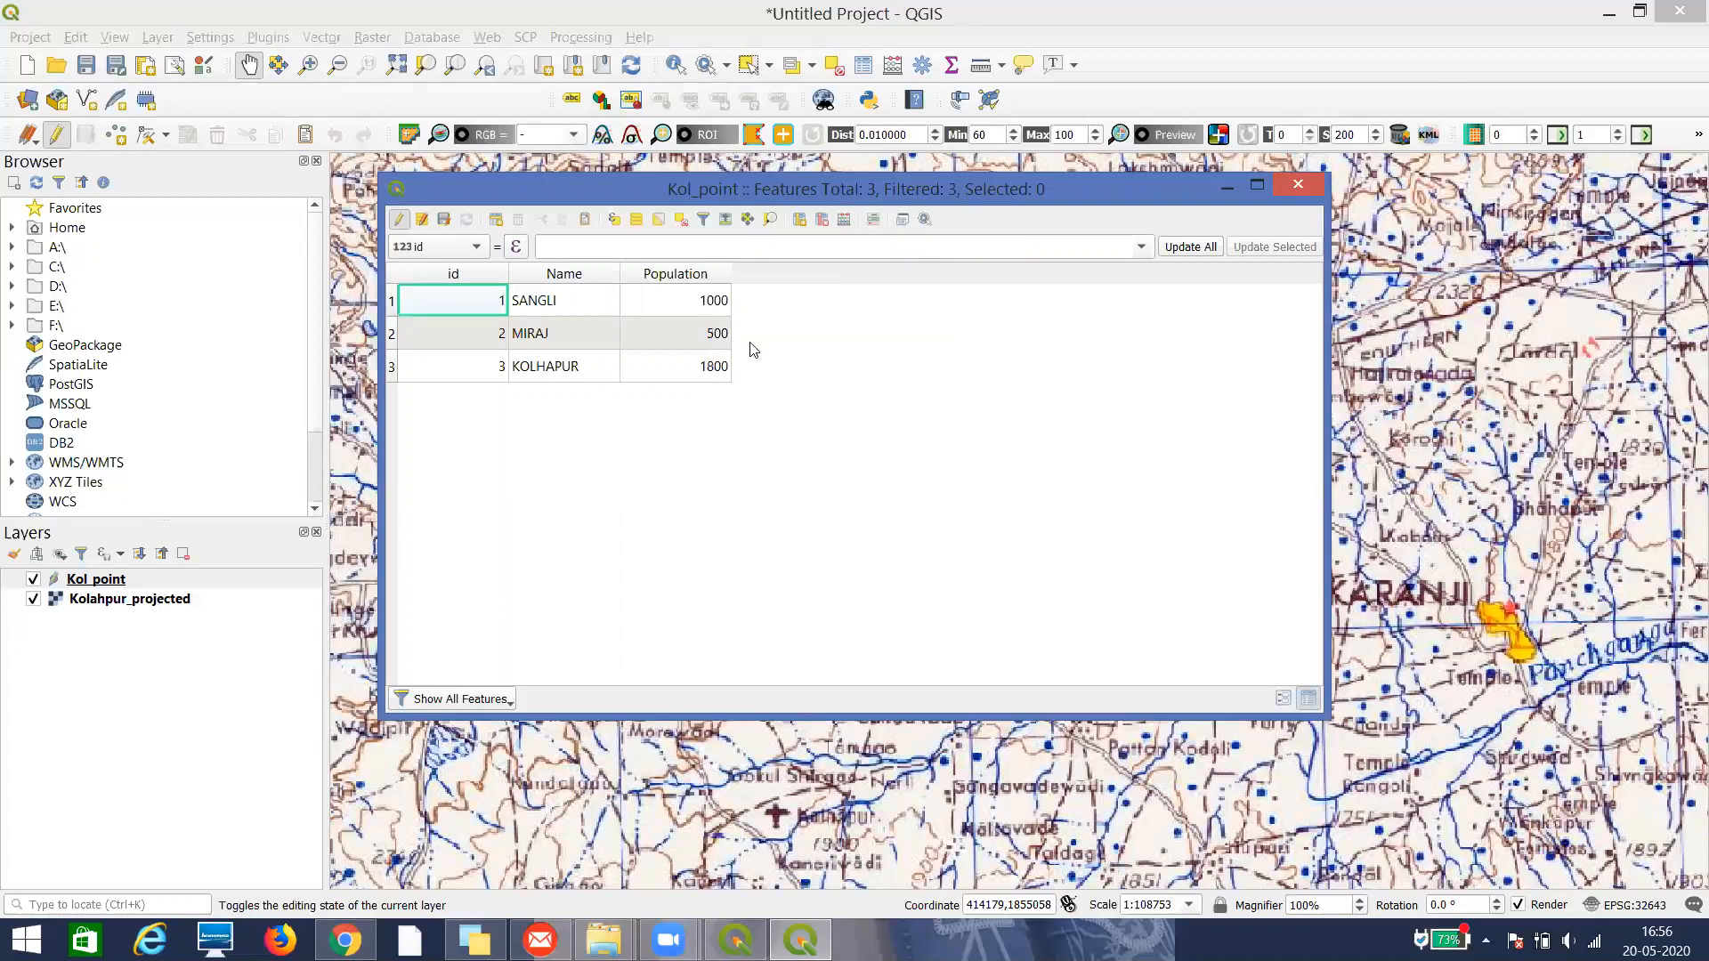
Stop editing Kol_point and close its attribute table
left_click(399, 219)
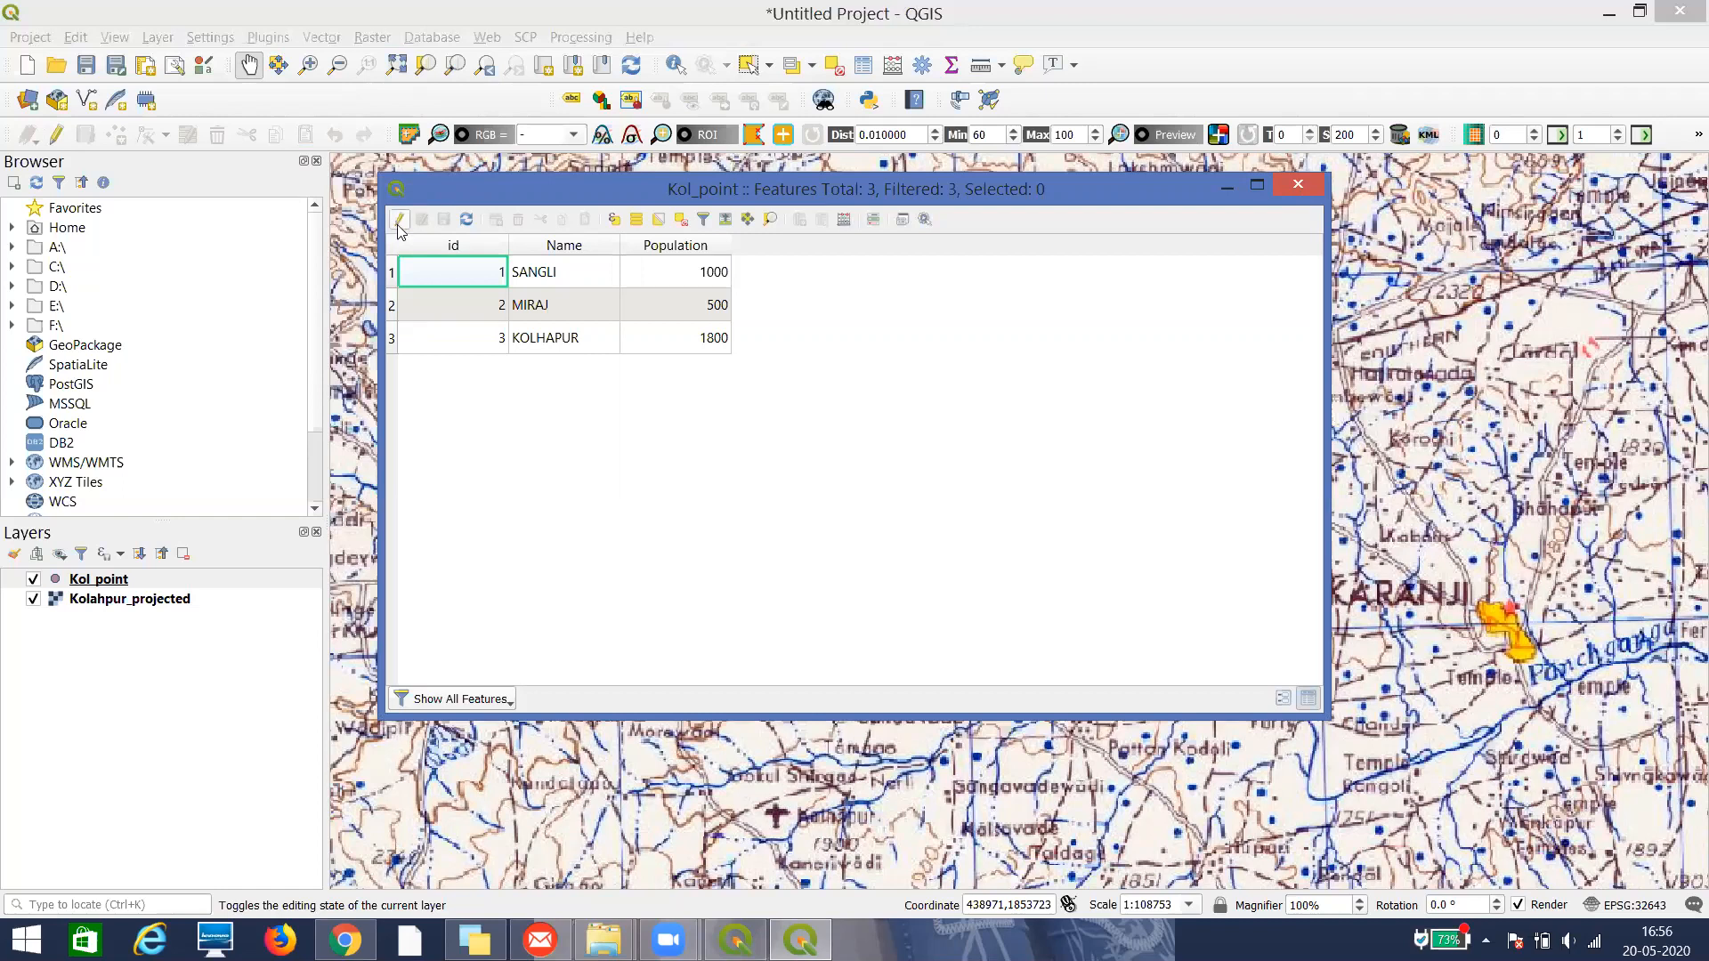
left_click(1298, 185)
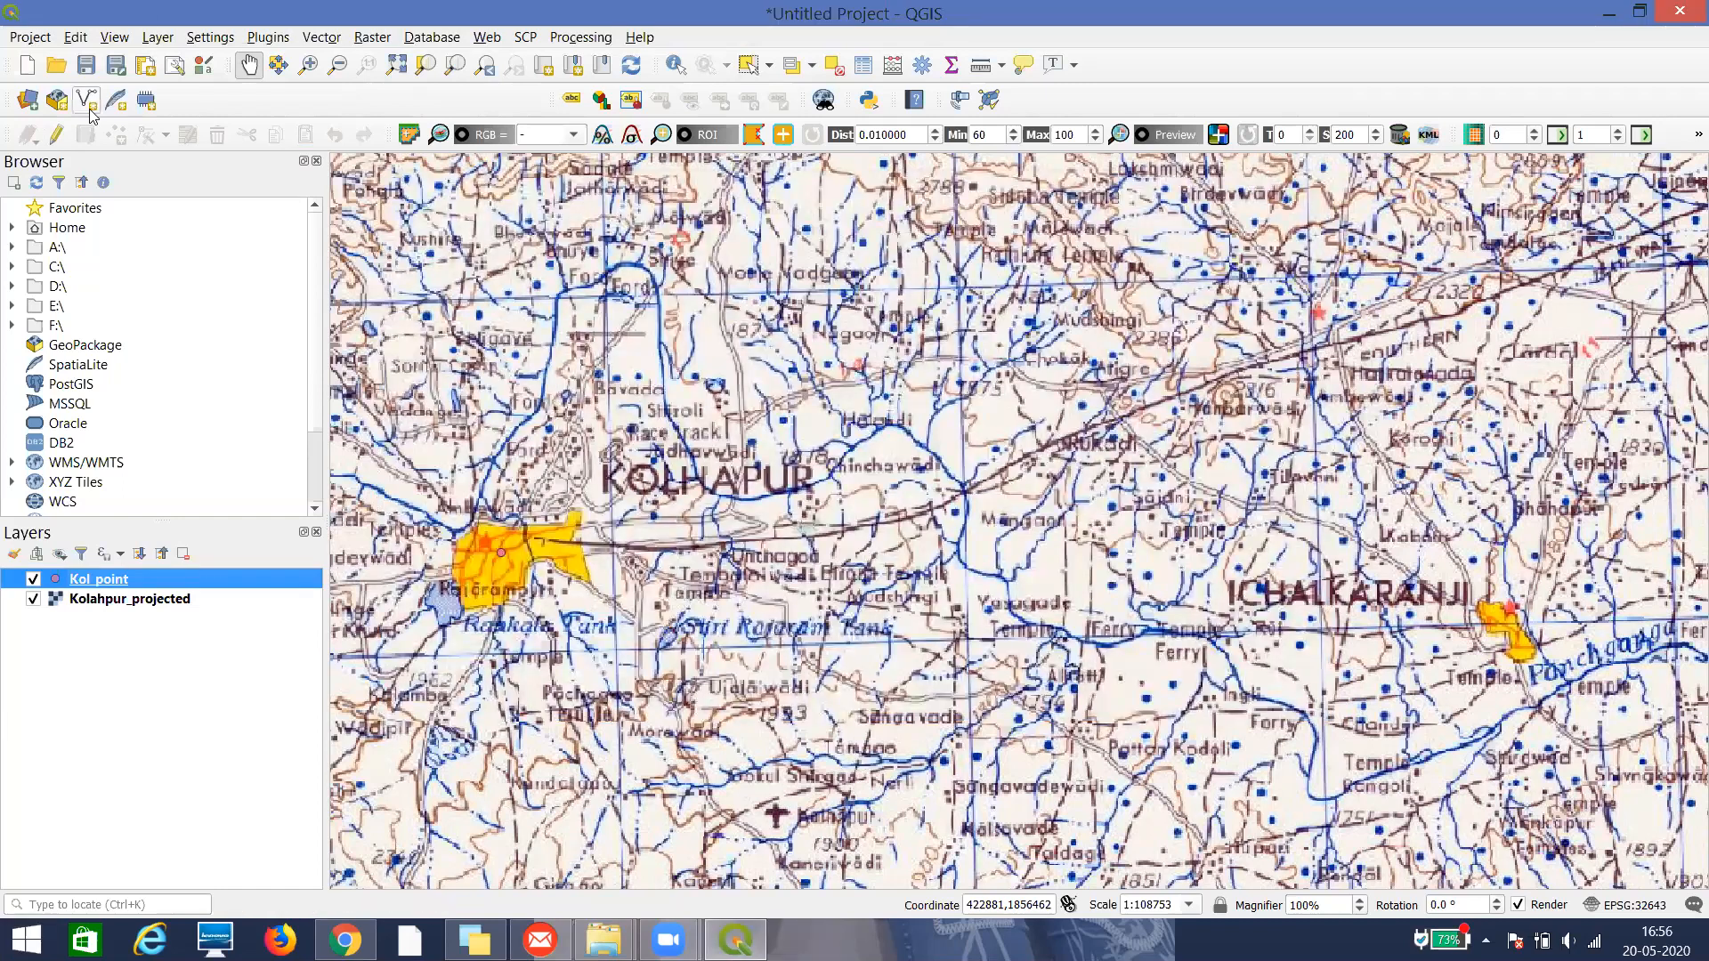
Set up a new shapefile layer with file name Kol_line_roads and Line geometry type
left_click(161, 38)
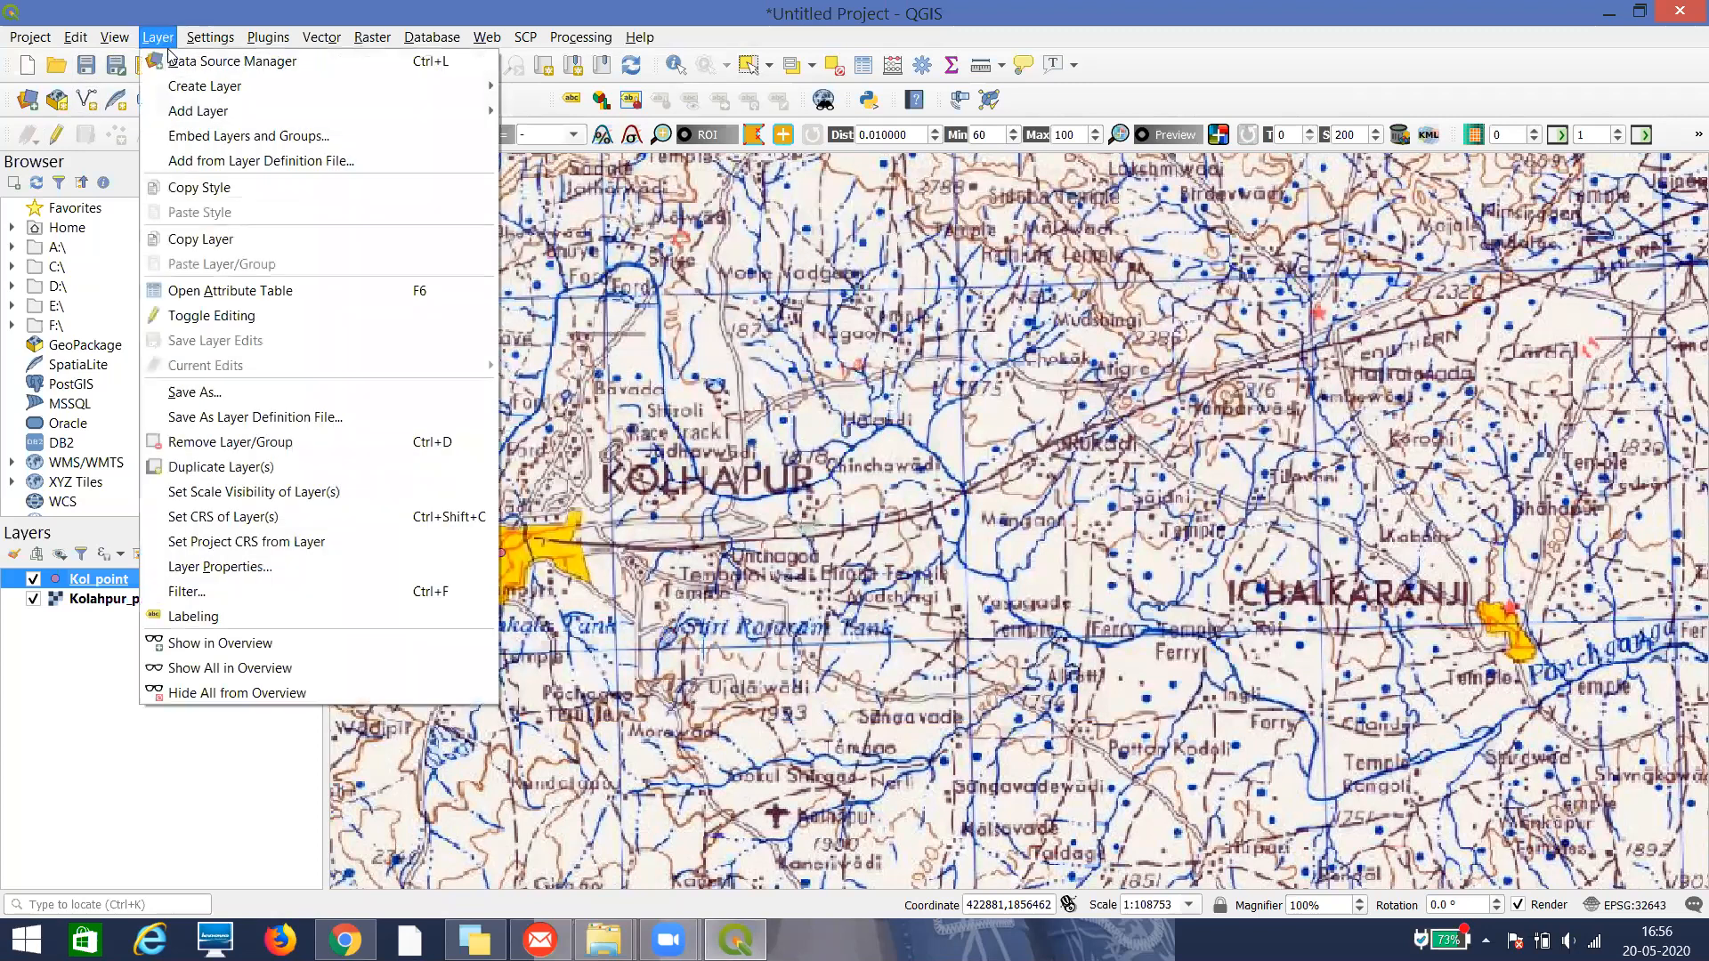
mouse_move(194, 94)
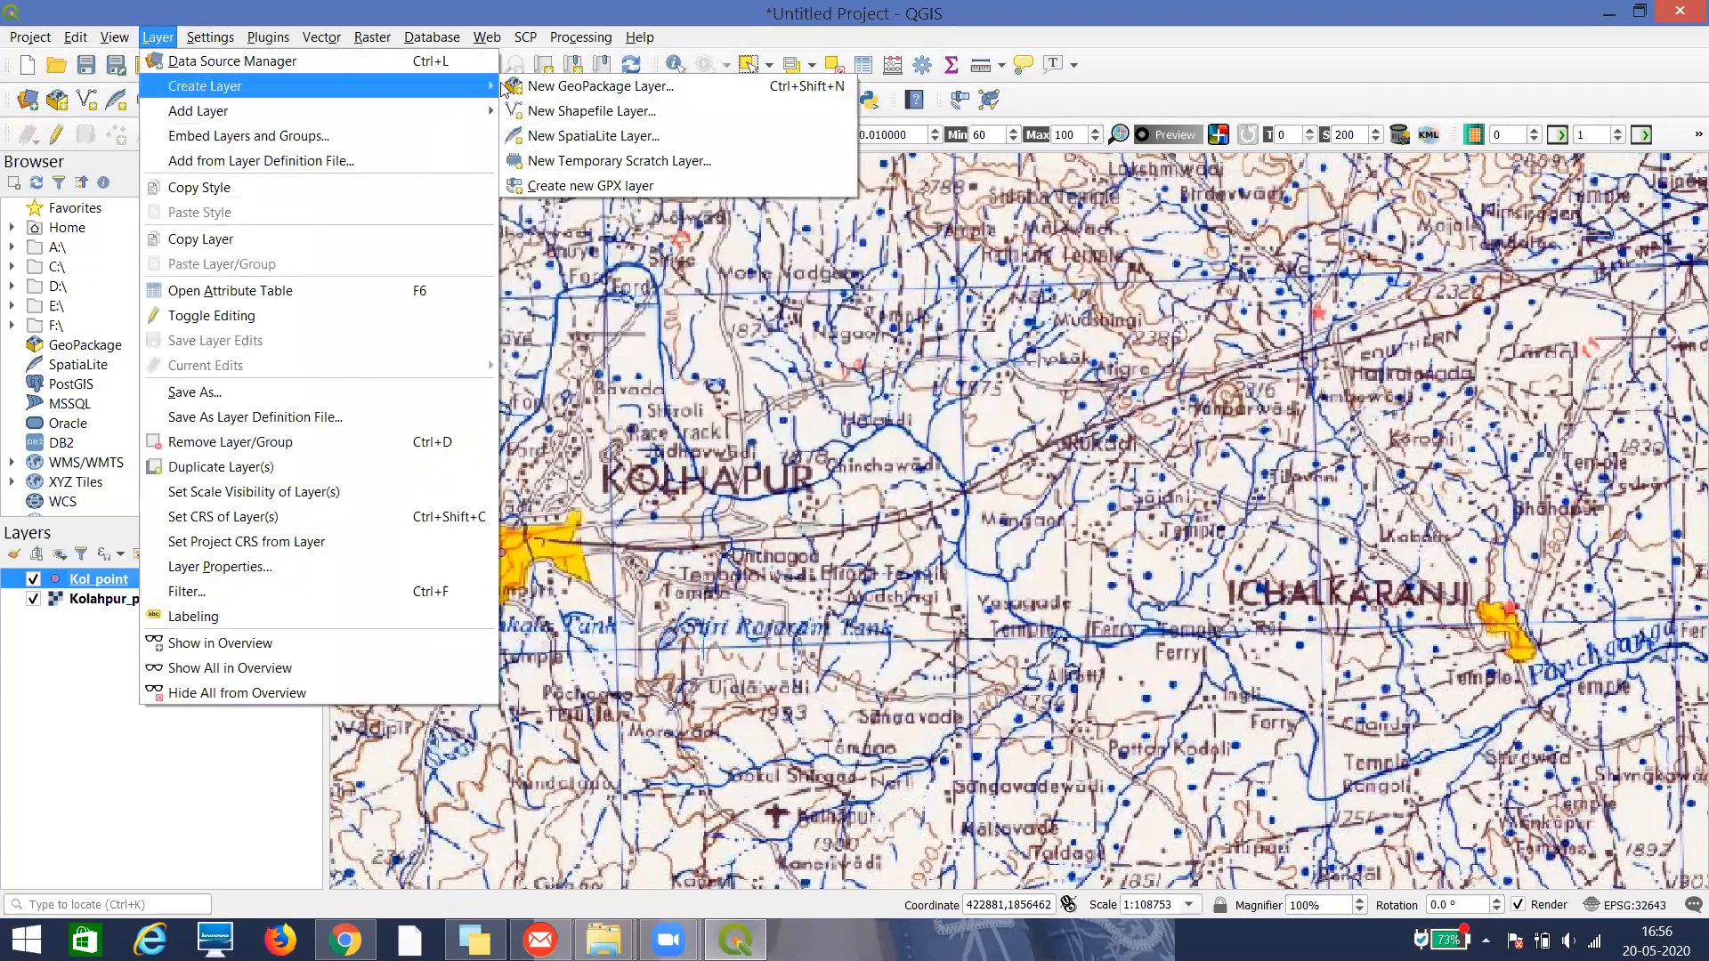
left_click(552, 112)
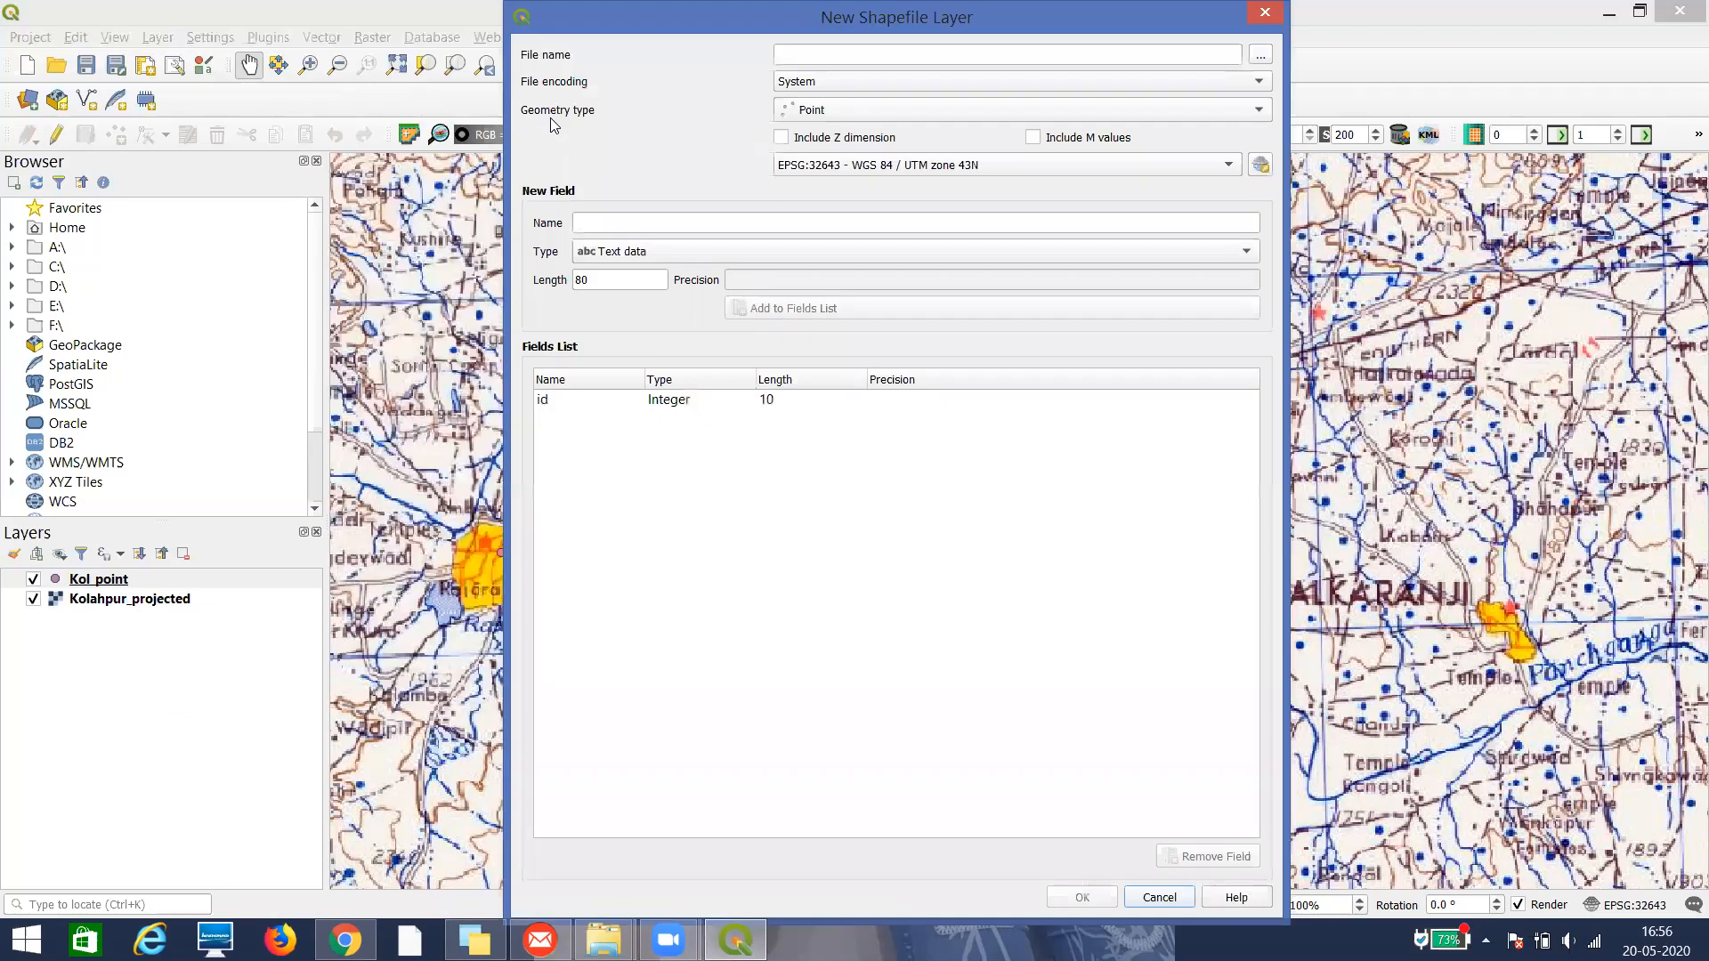
left_click(792, 56)
type("k")
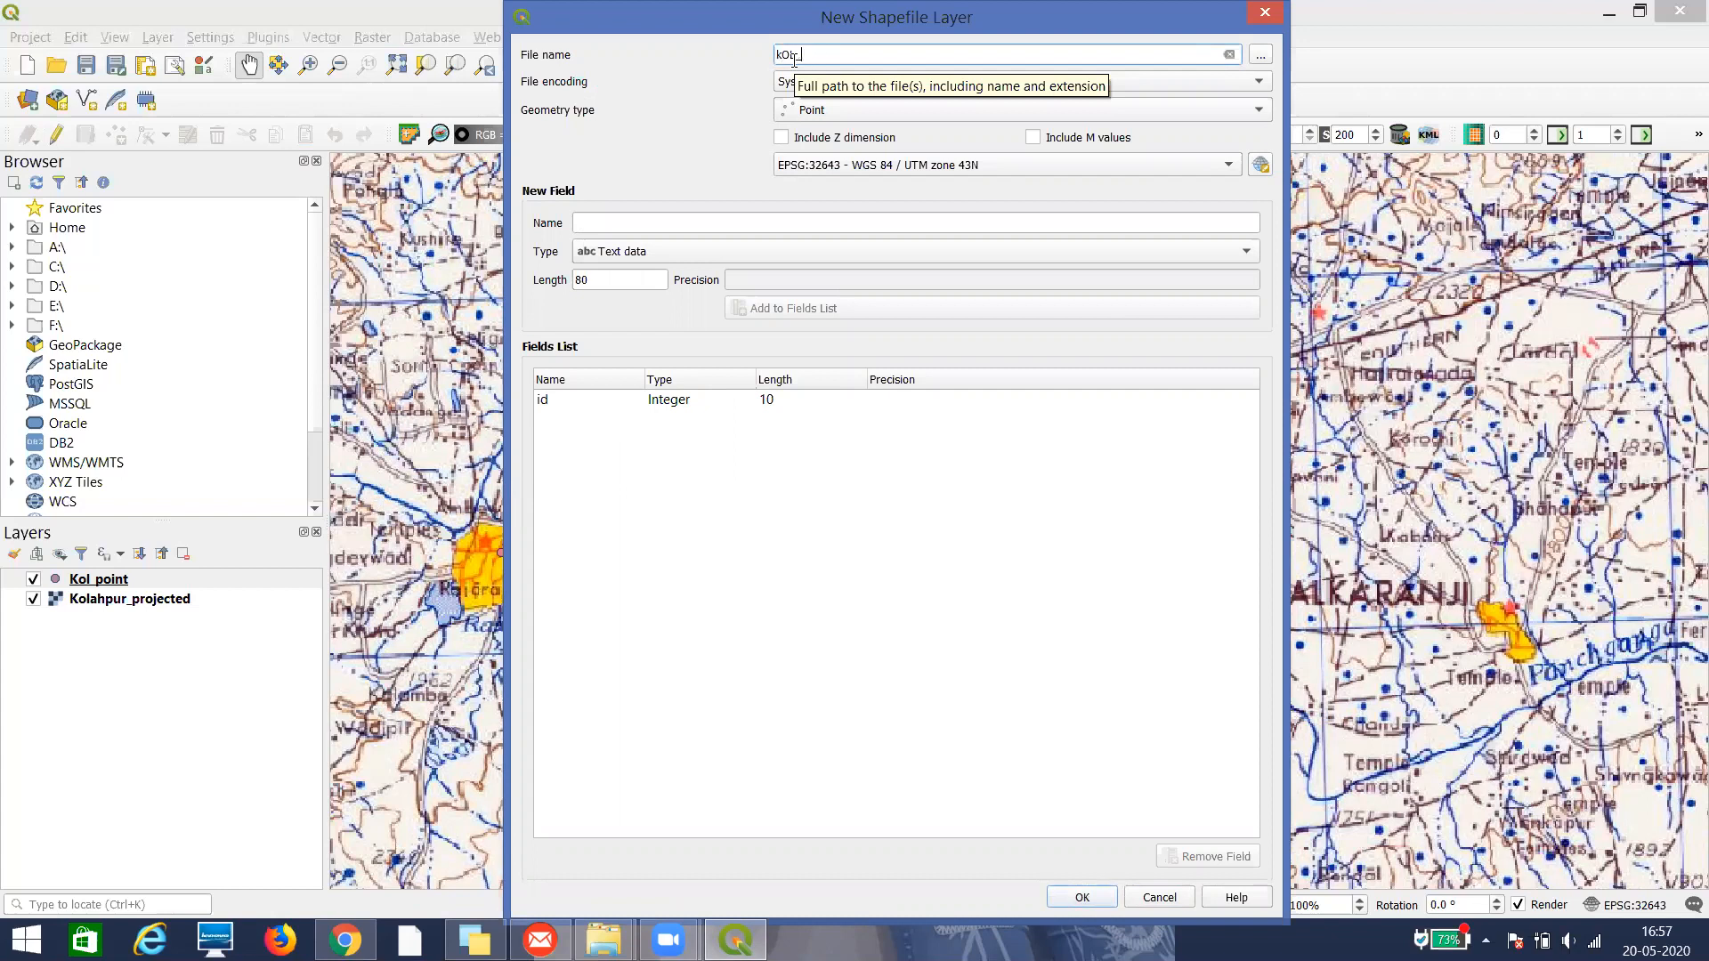
key("BackSpace")
type("Kol_")
type("line_roa")
type("_")
left_click(841, 110)
left_click(828, 161)
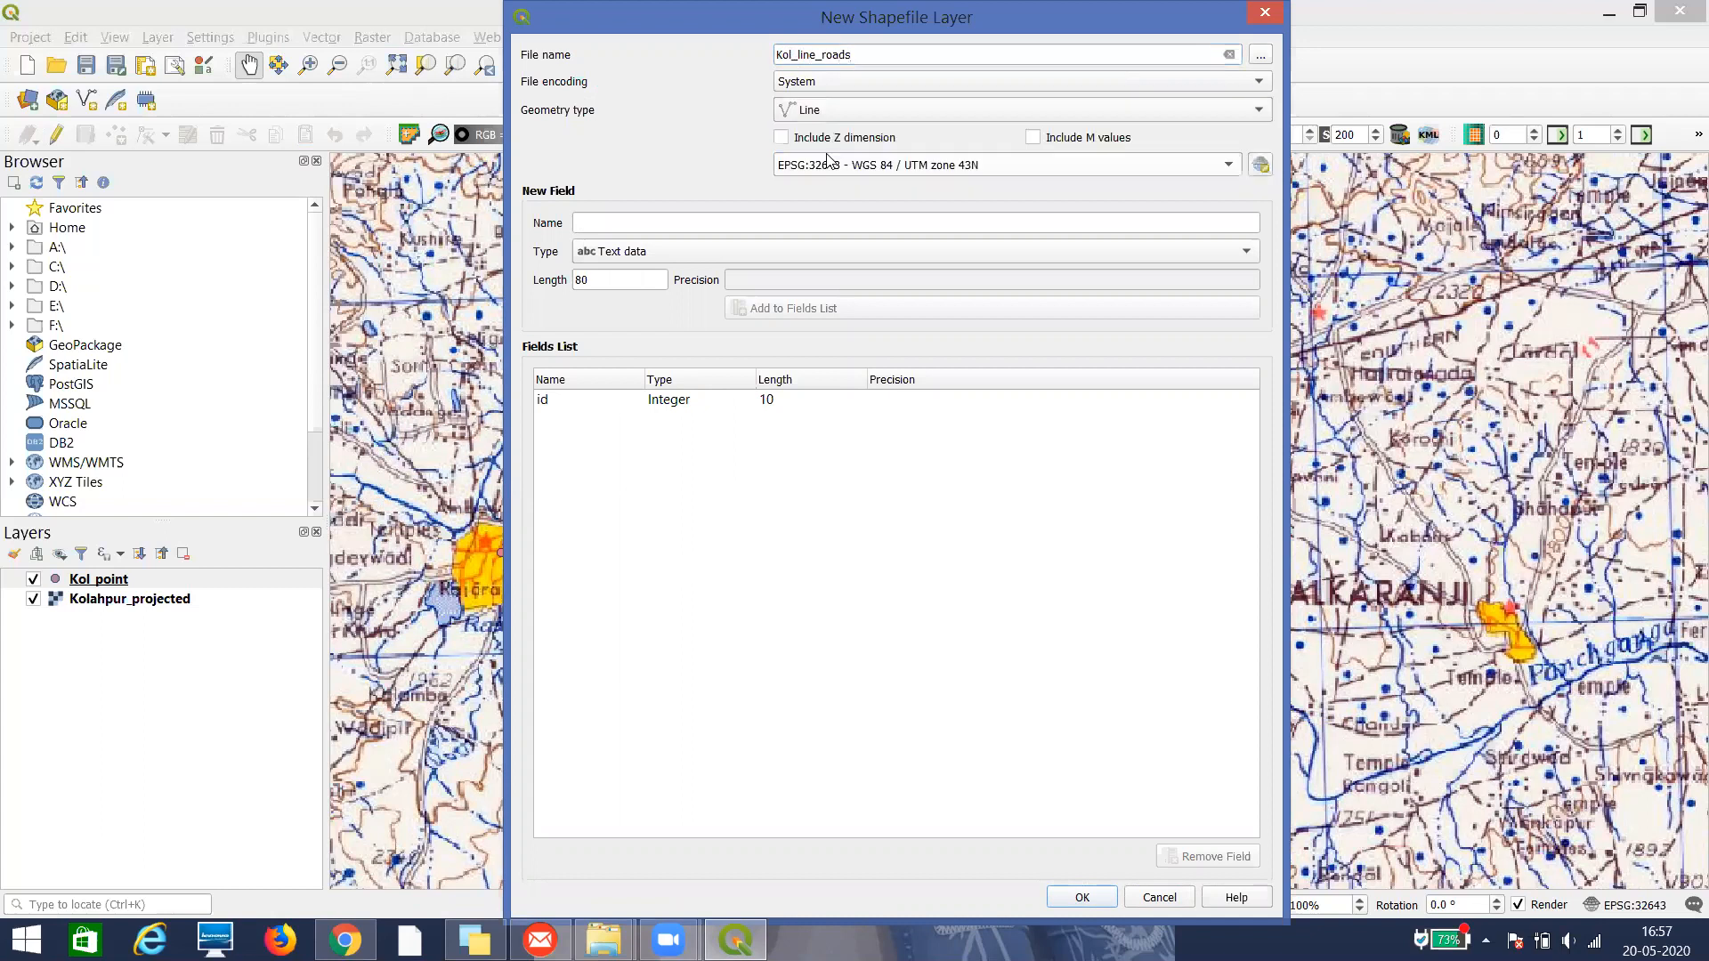
Include the Z dimension, add a text field Road_Name of length 80, and create the Kol_line_roads layer
left_click(782, 137)
left_click(641, 223)
type("N")
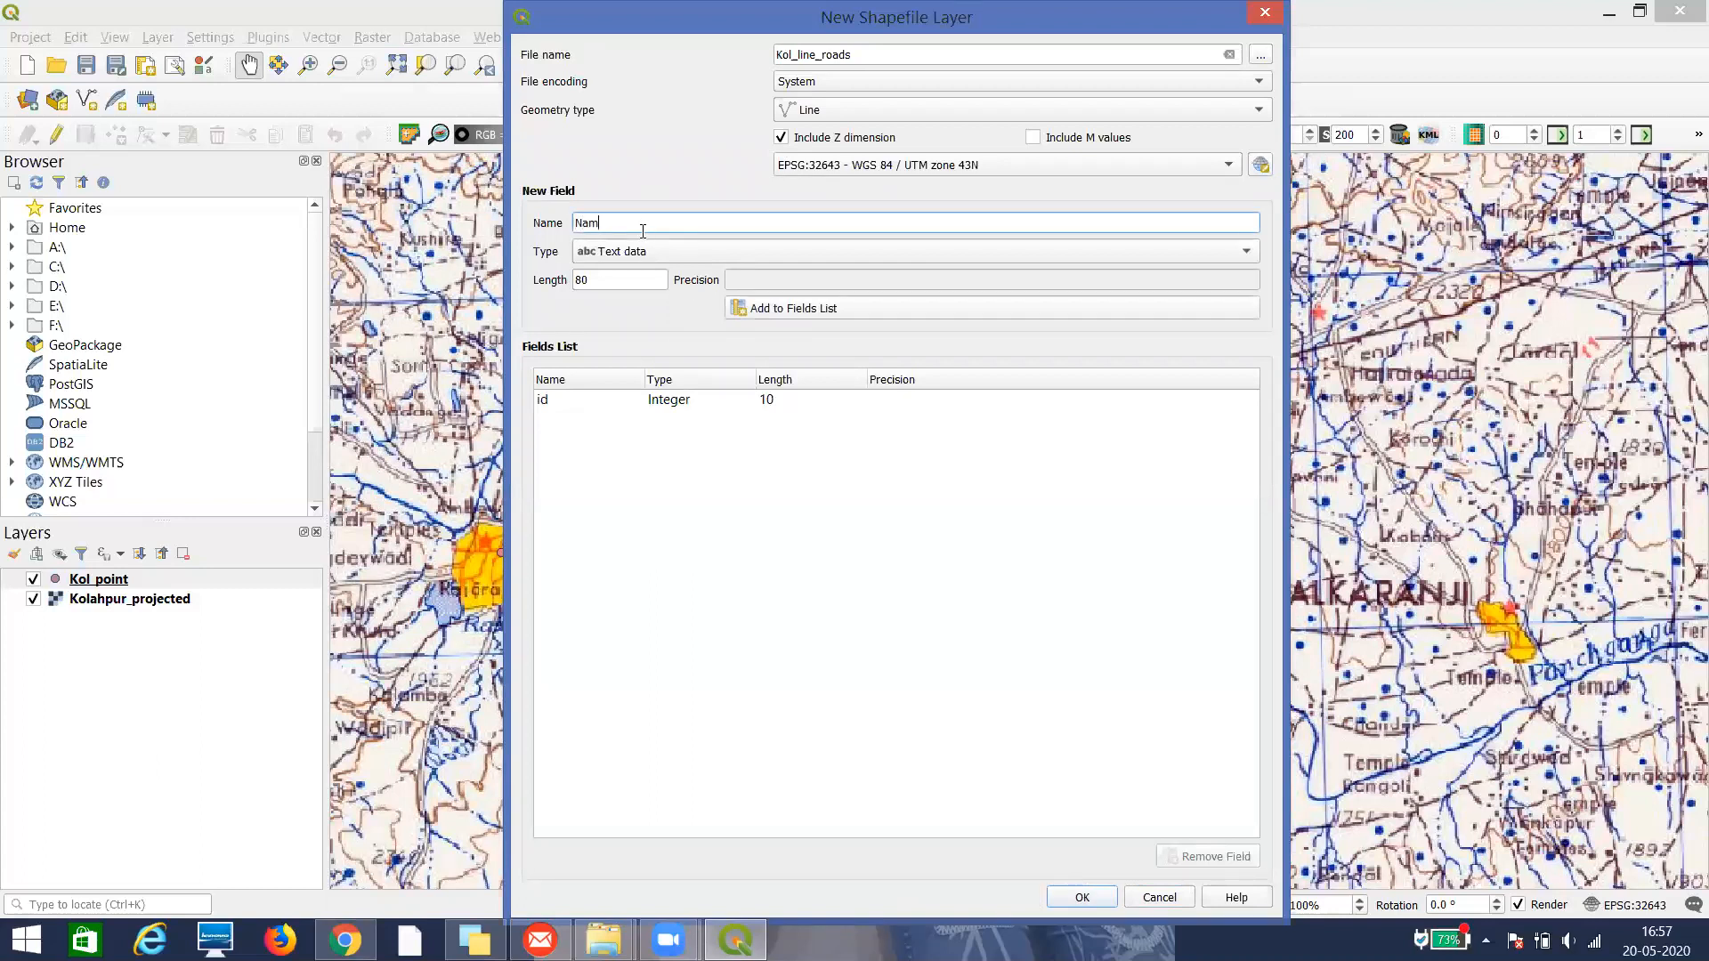
key("BackSpace")
type("Road_")
left_click(778, 309)
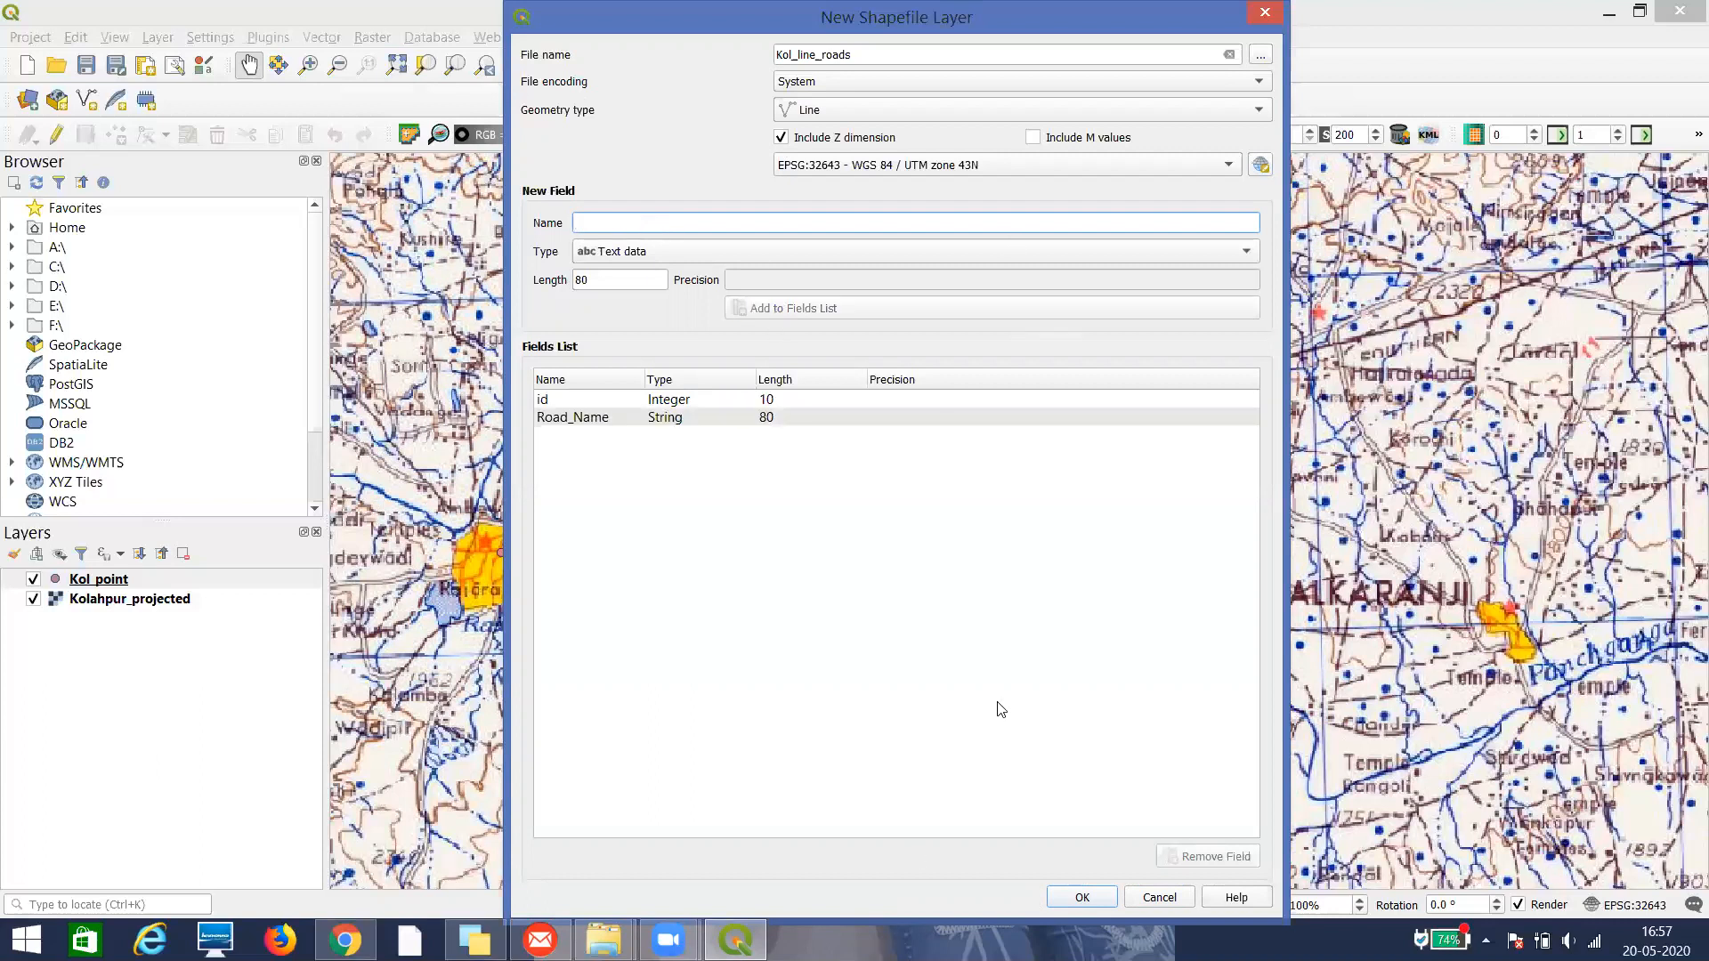
left_click(1080, 901)
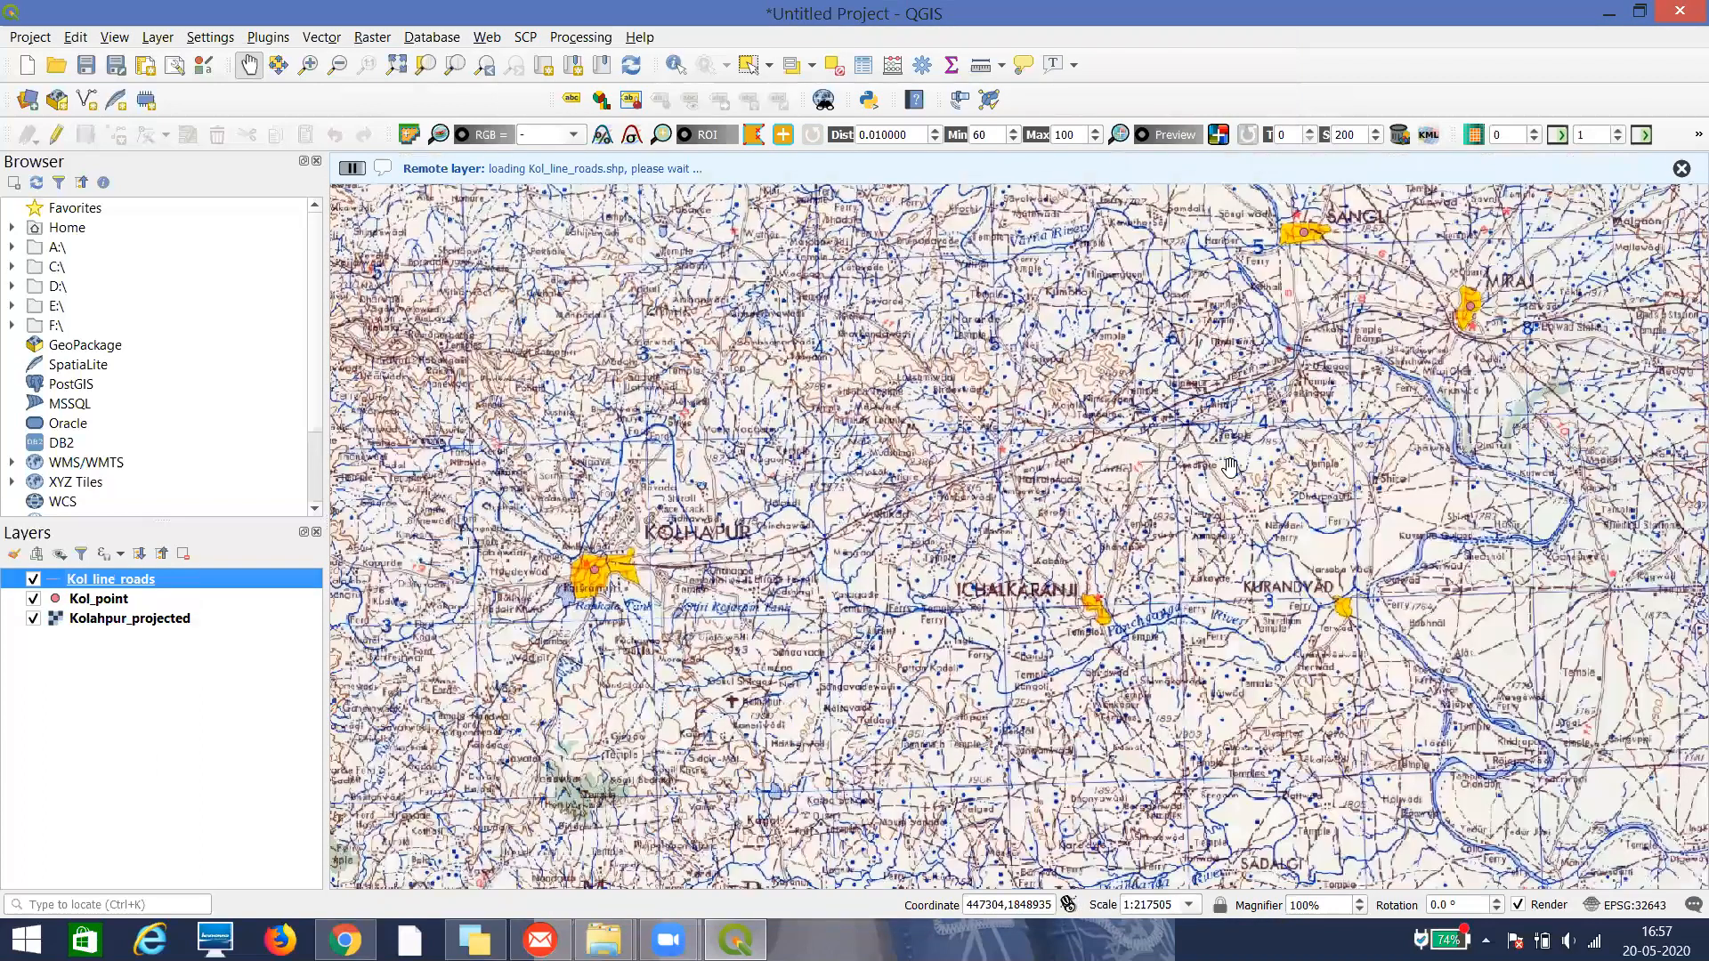
Turn on editing for Kol_line_roads and trace the road from Sangli to Miraj as a line feature
left_click_drag(1413, 291, 1204, 450)
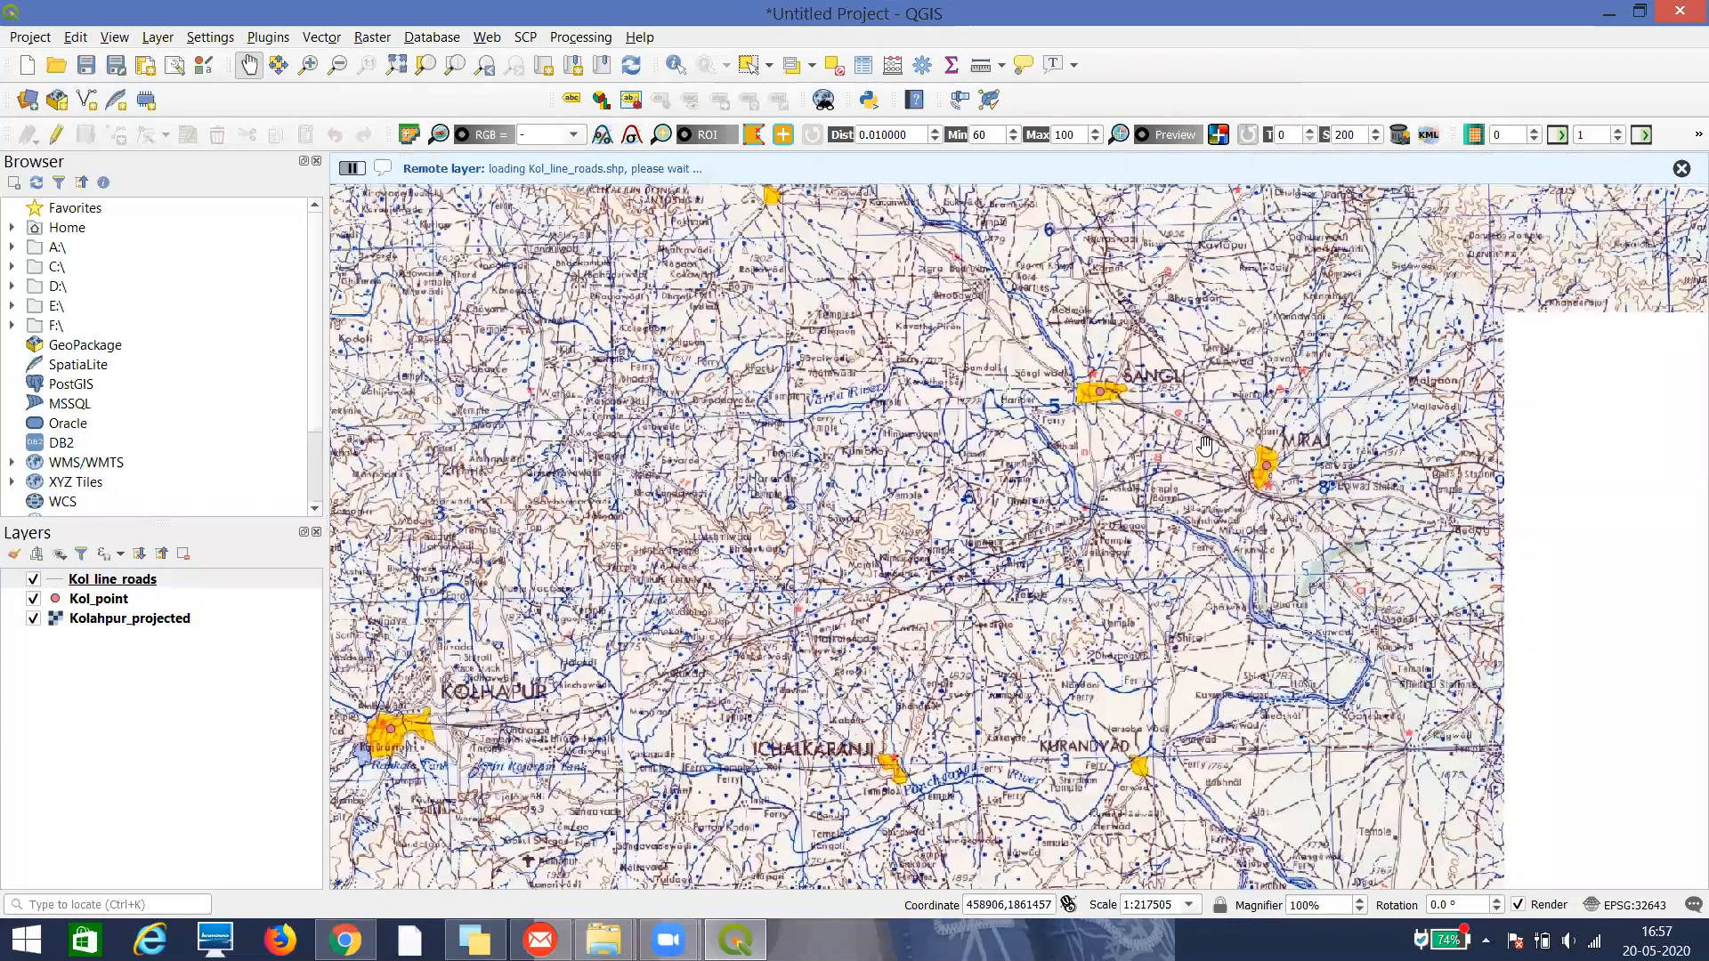
scroll(1261, 469, "up", 1)
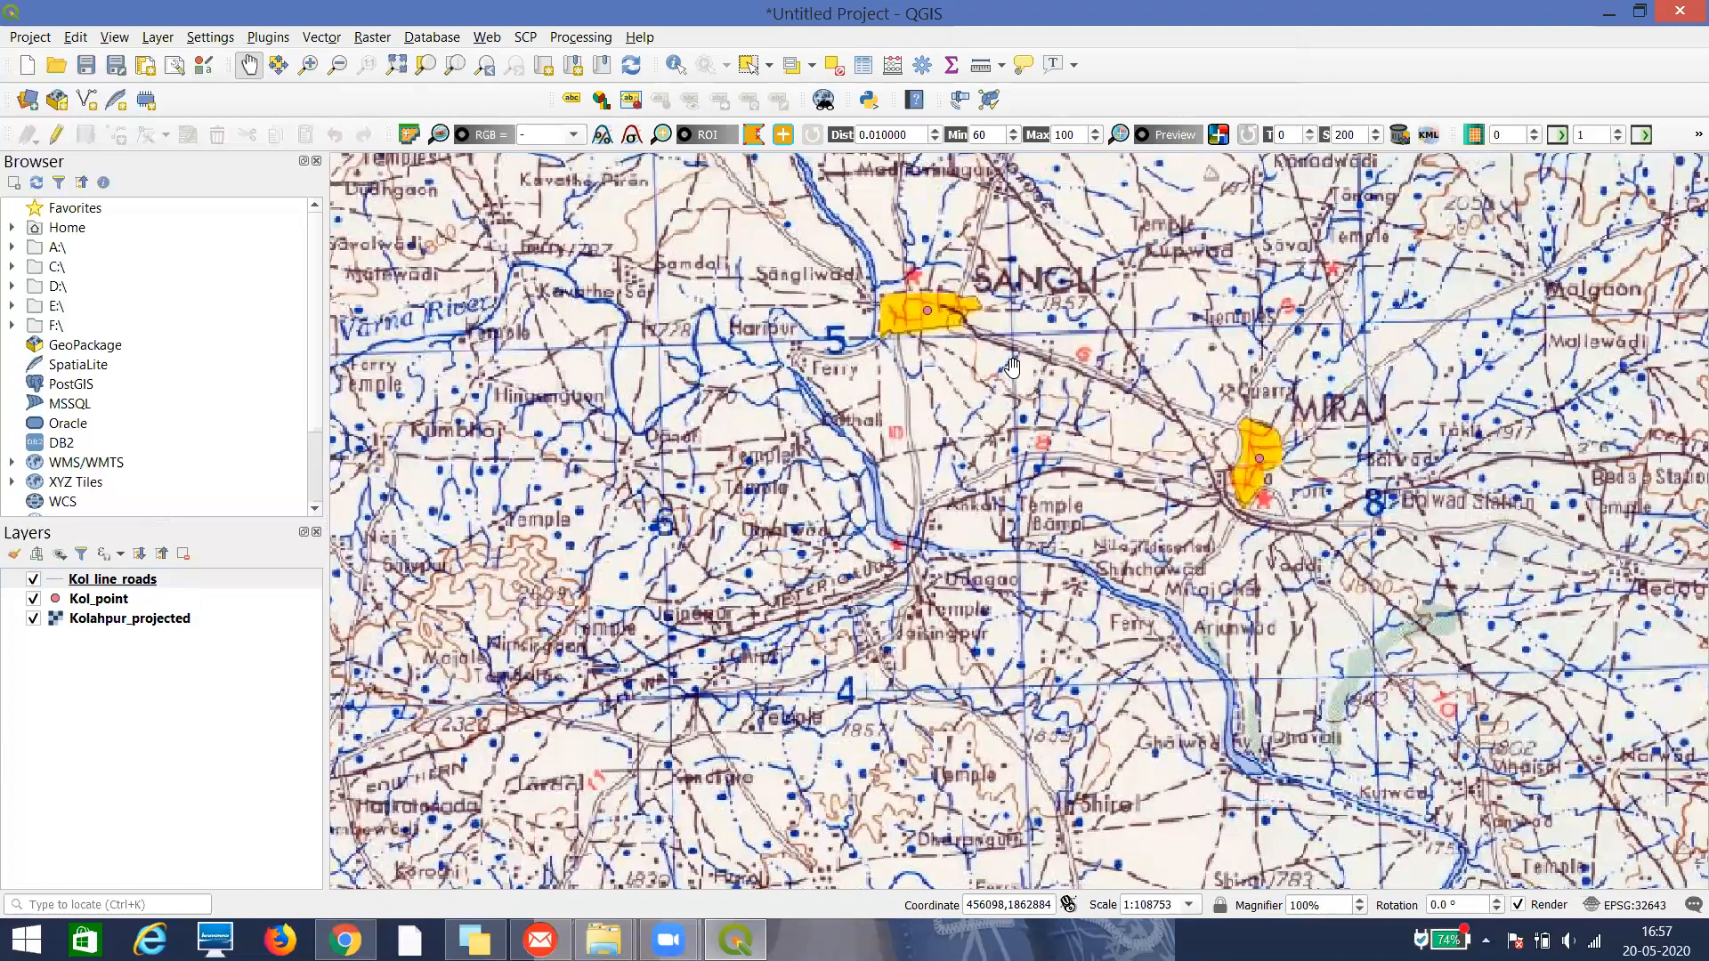
scroll(1012, 366, "up", 2)
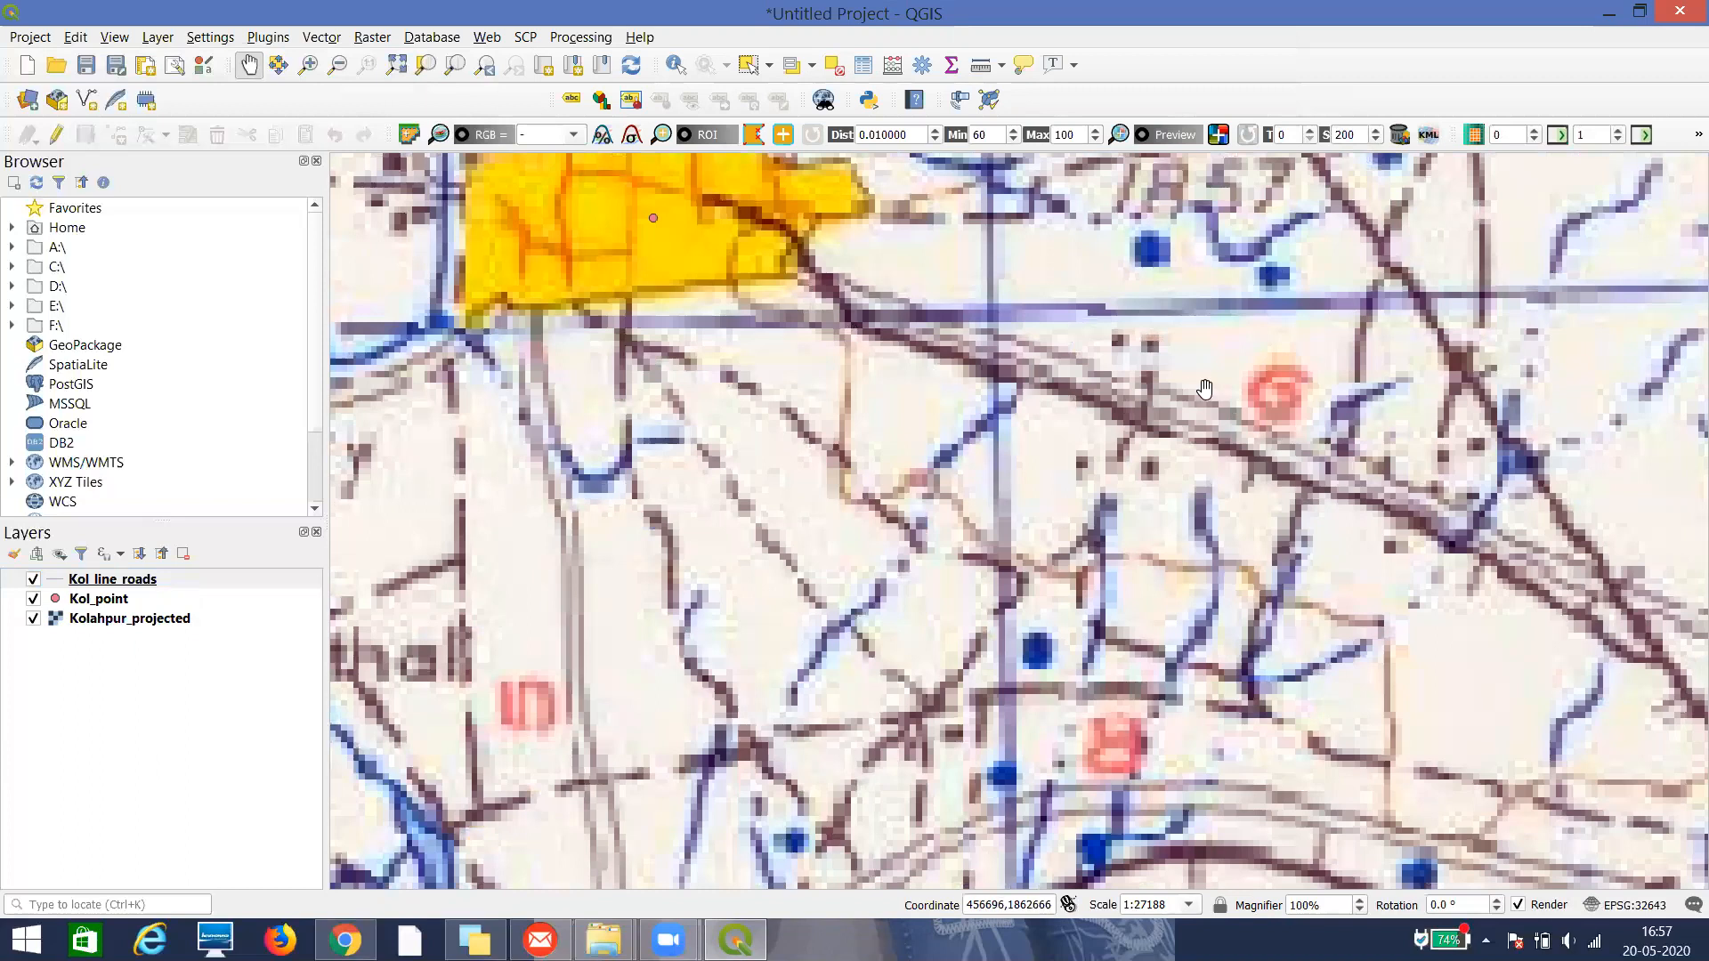
left_click_drag(1350, 480, 1071, 412)
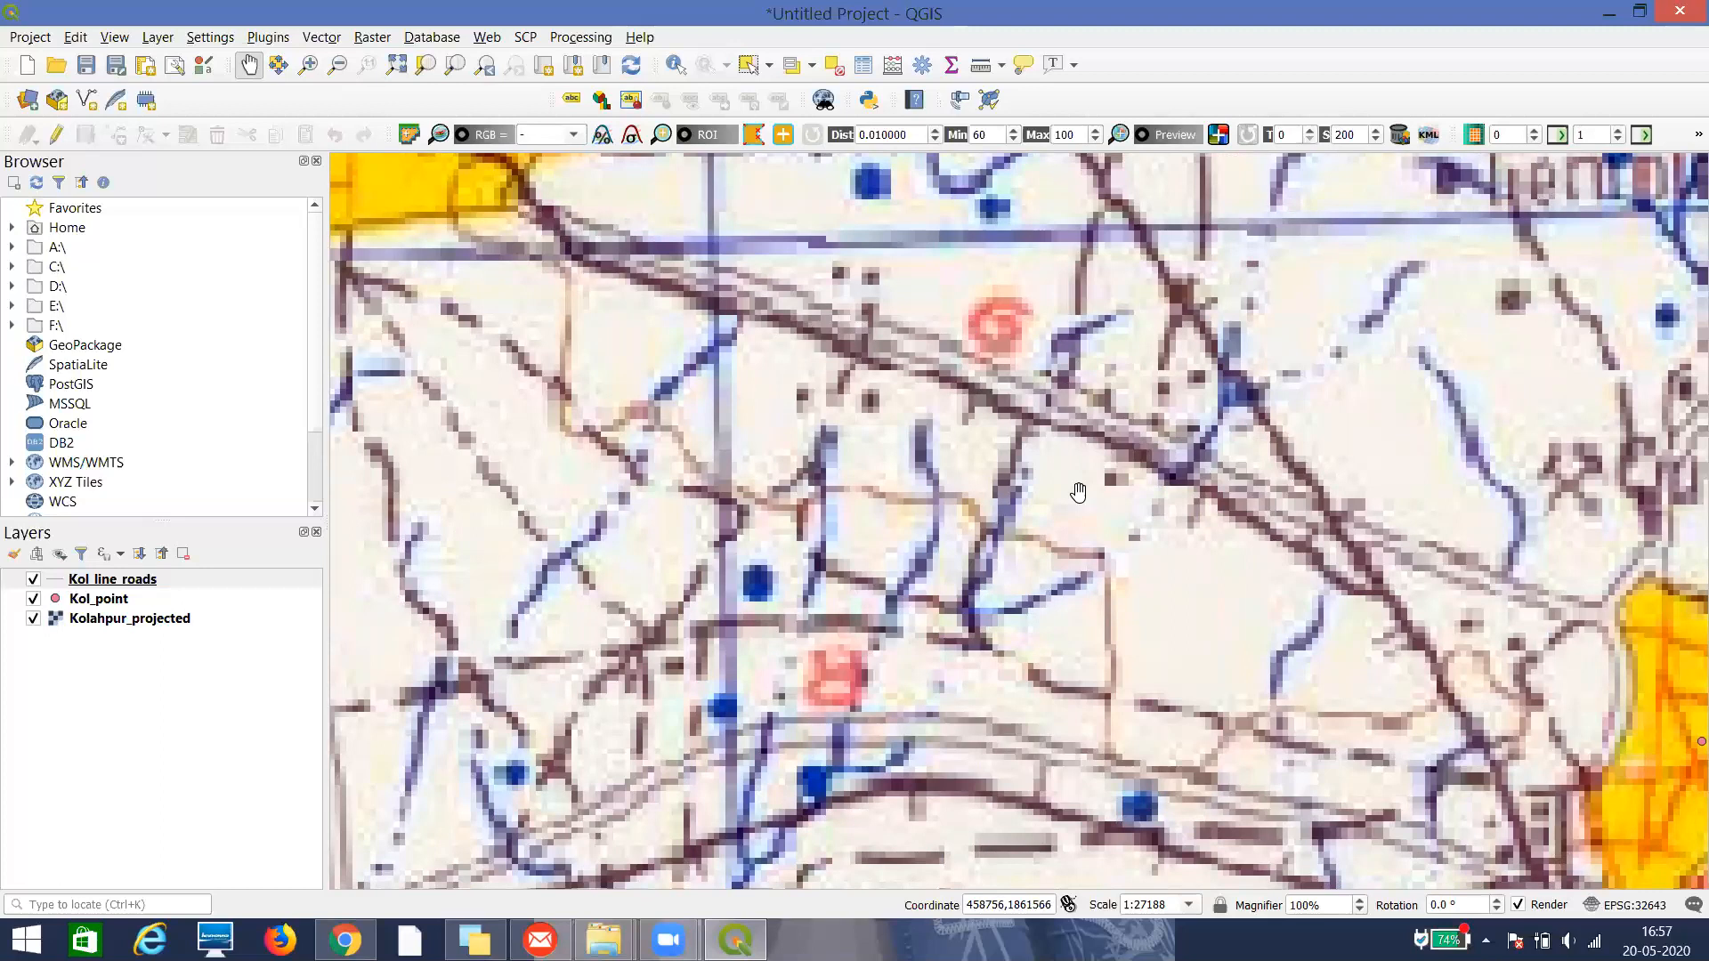
scroll(1078, 492, "down", 1)
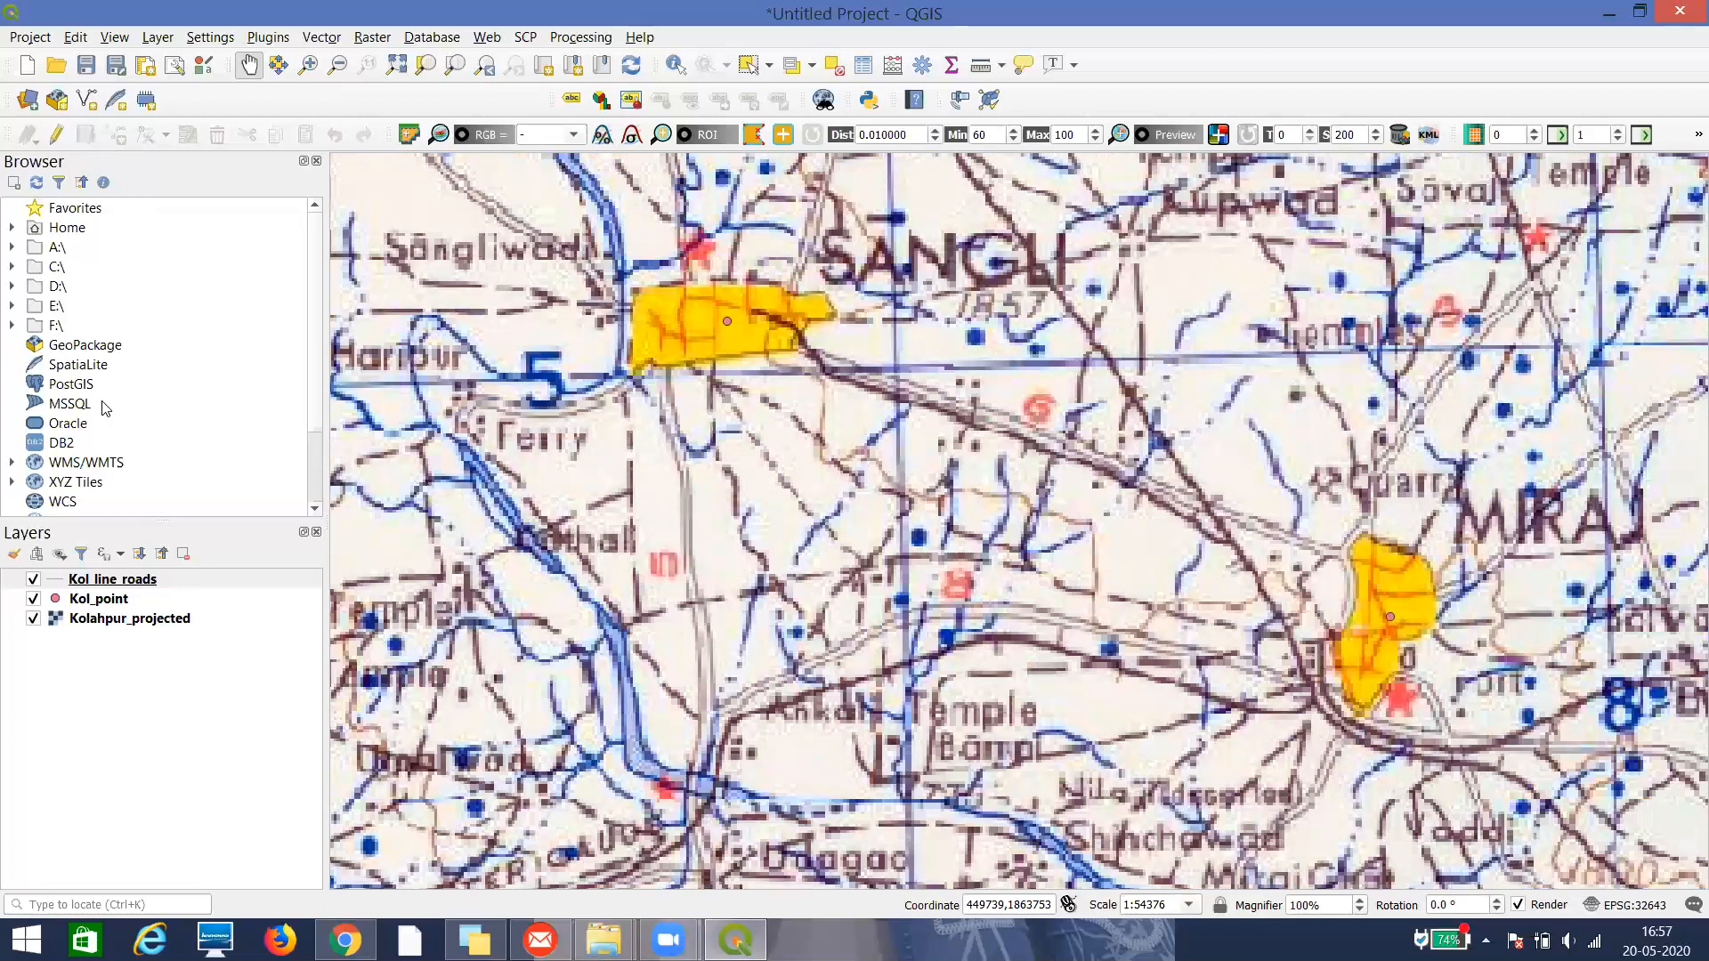
right_click(125, 578)
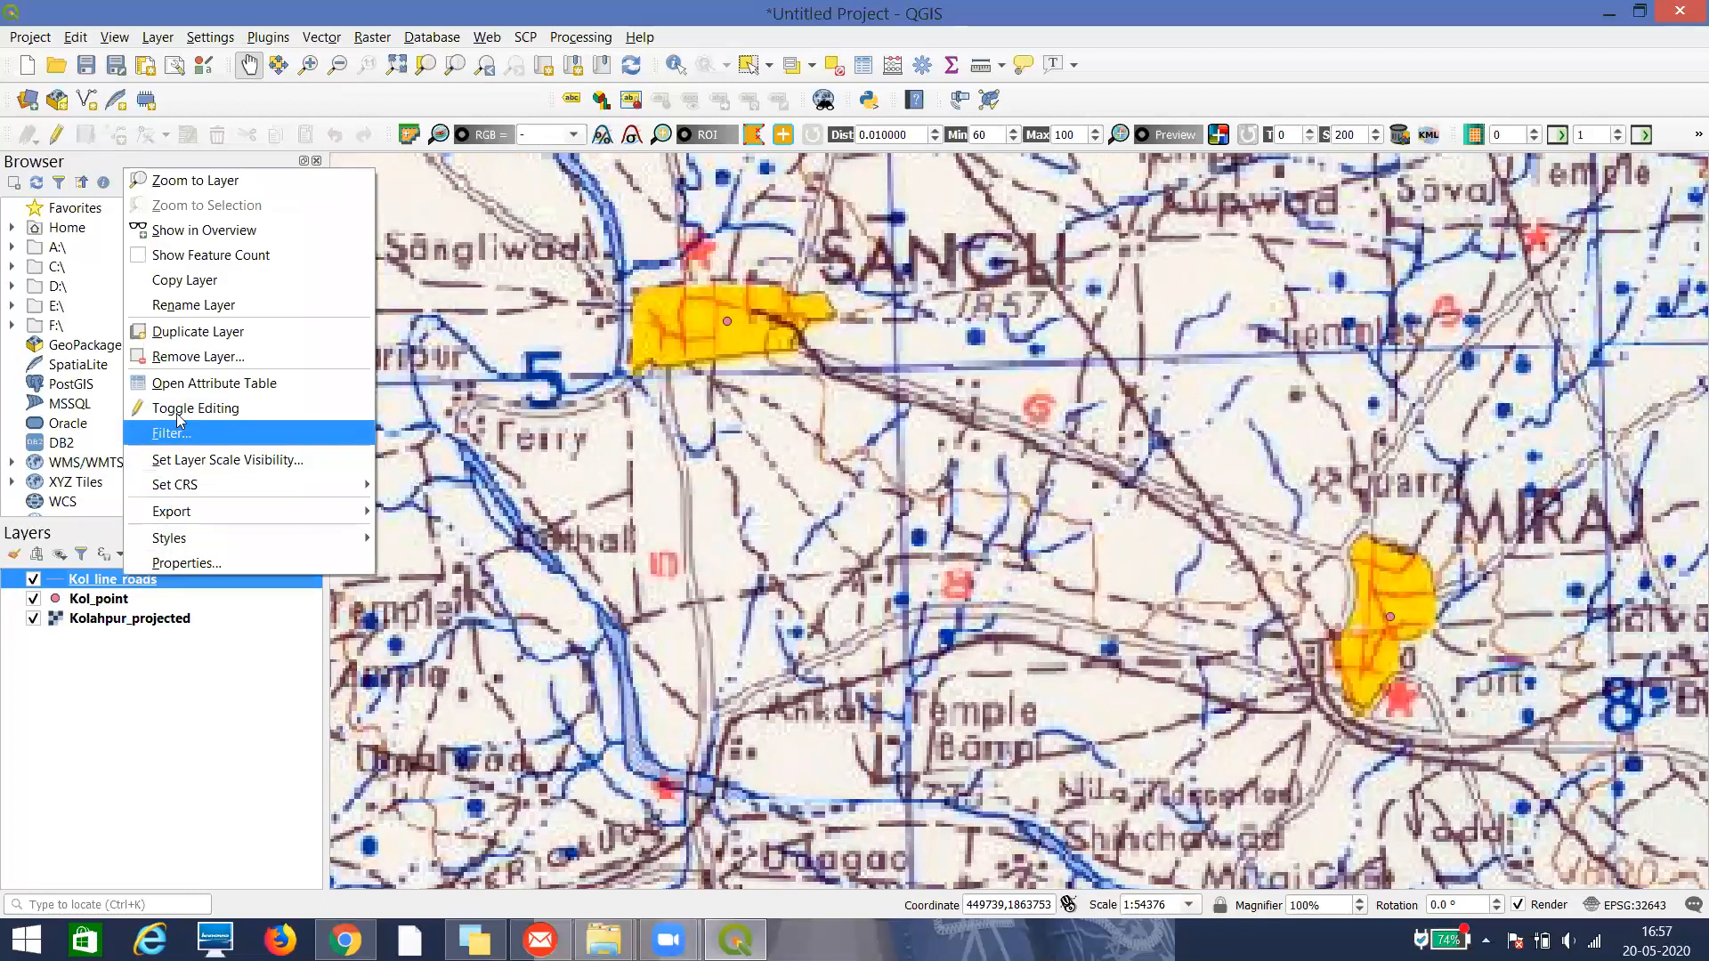
left_click(181, 413)
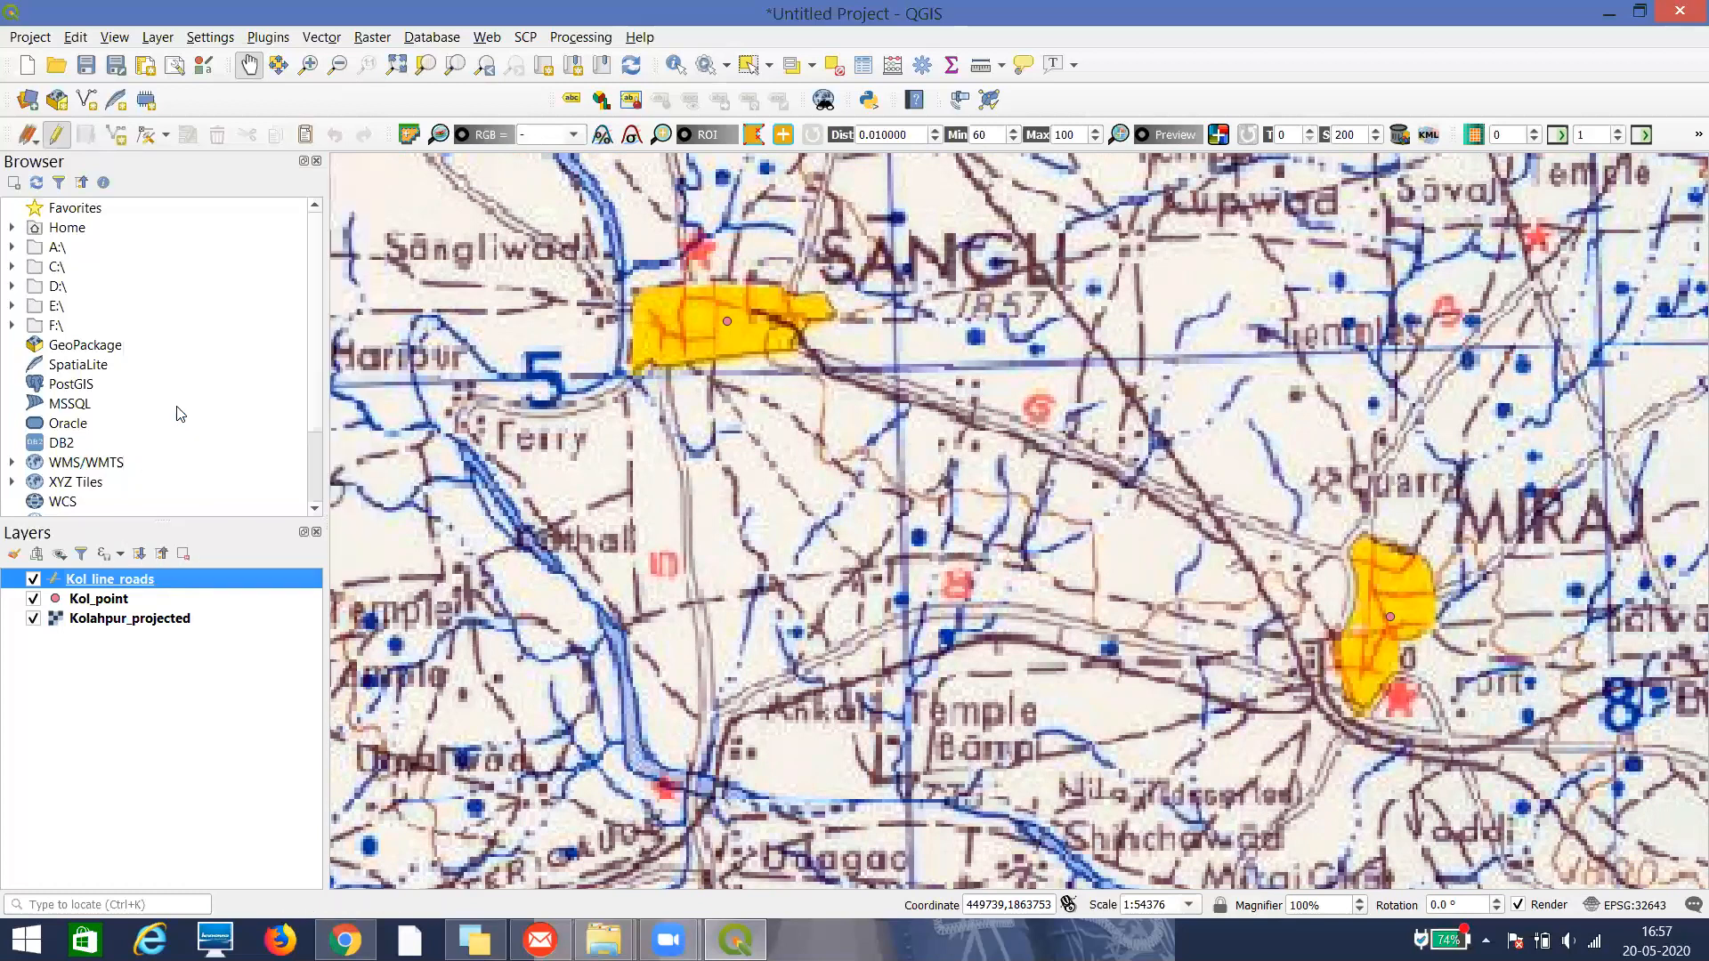
left_click(116, 135)
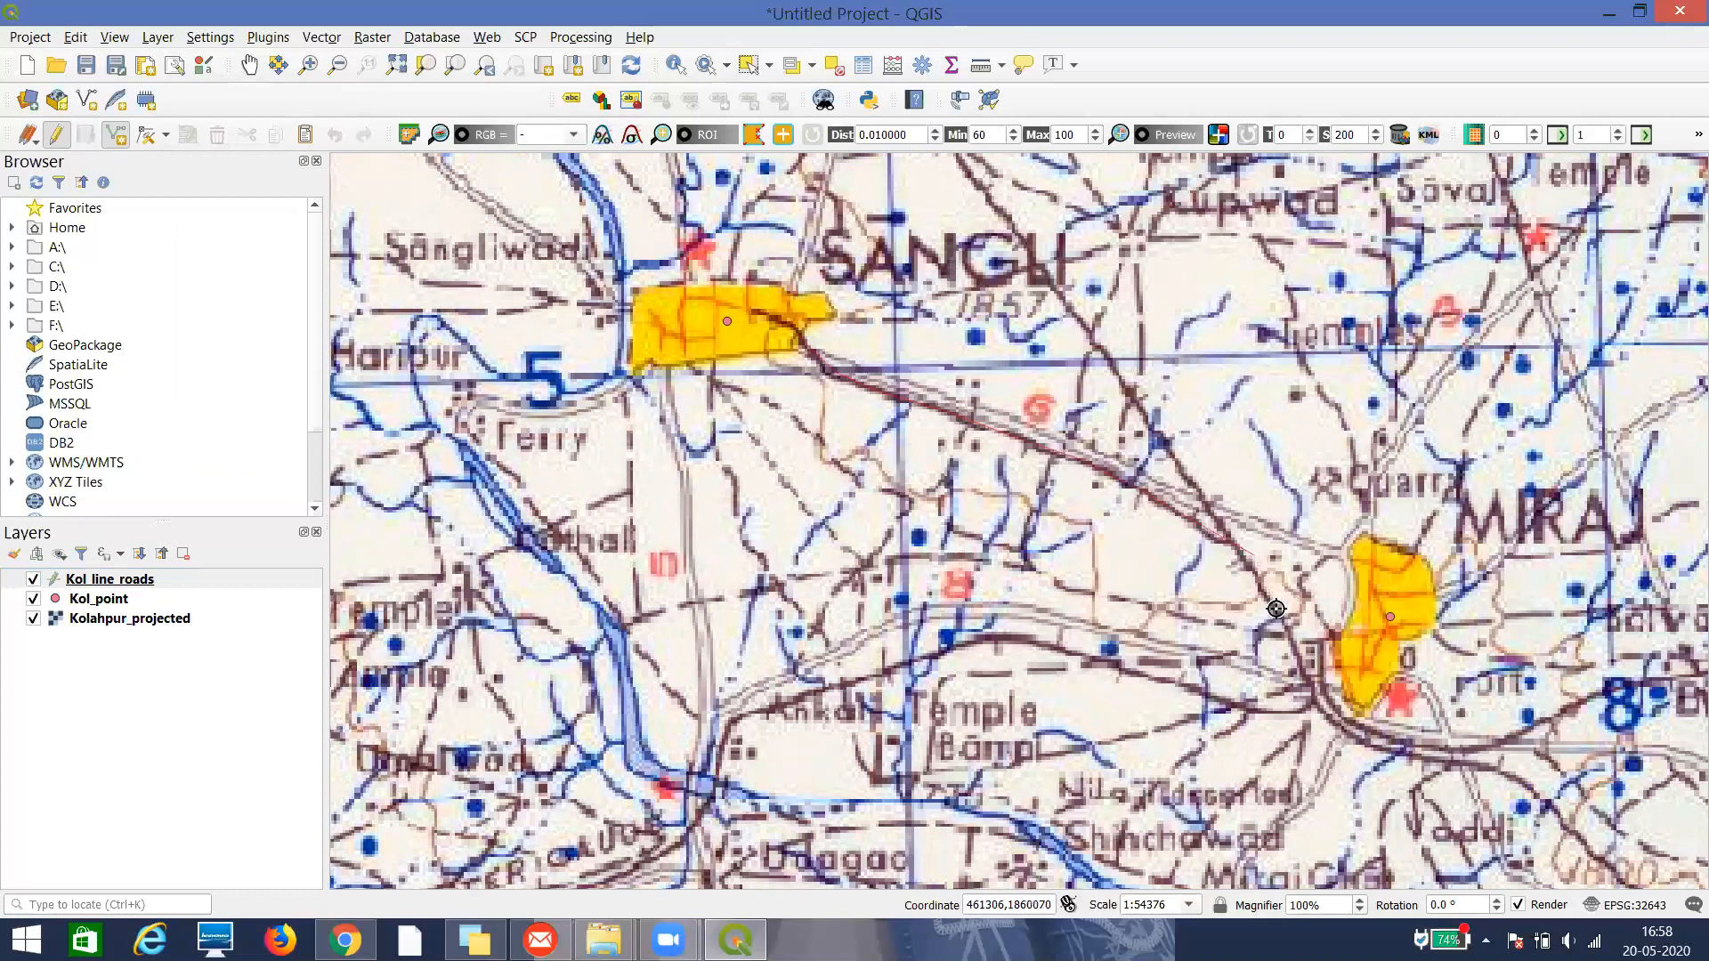
left_click(1309, 660)
right_click(1350, 680)
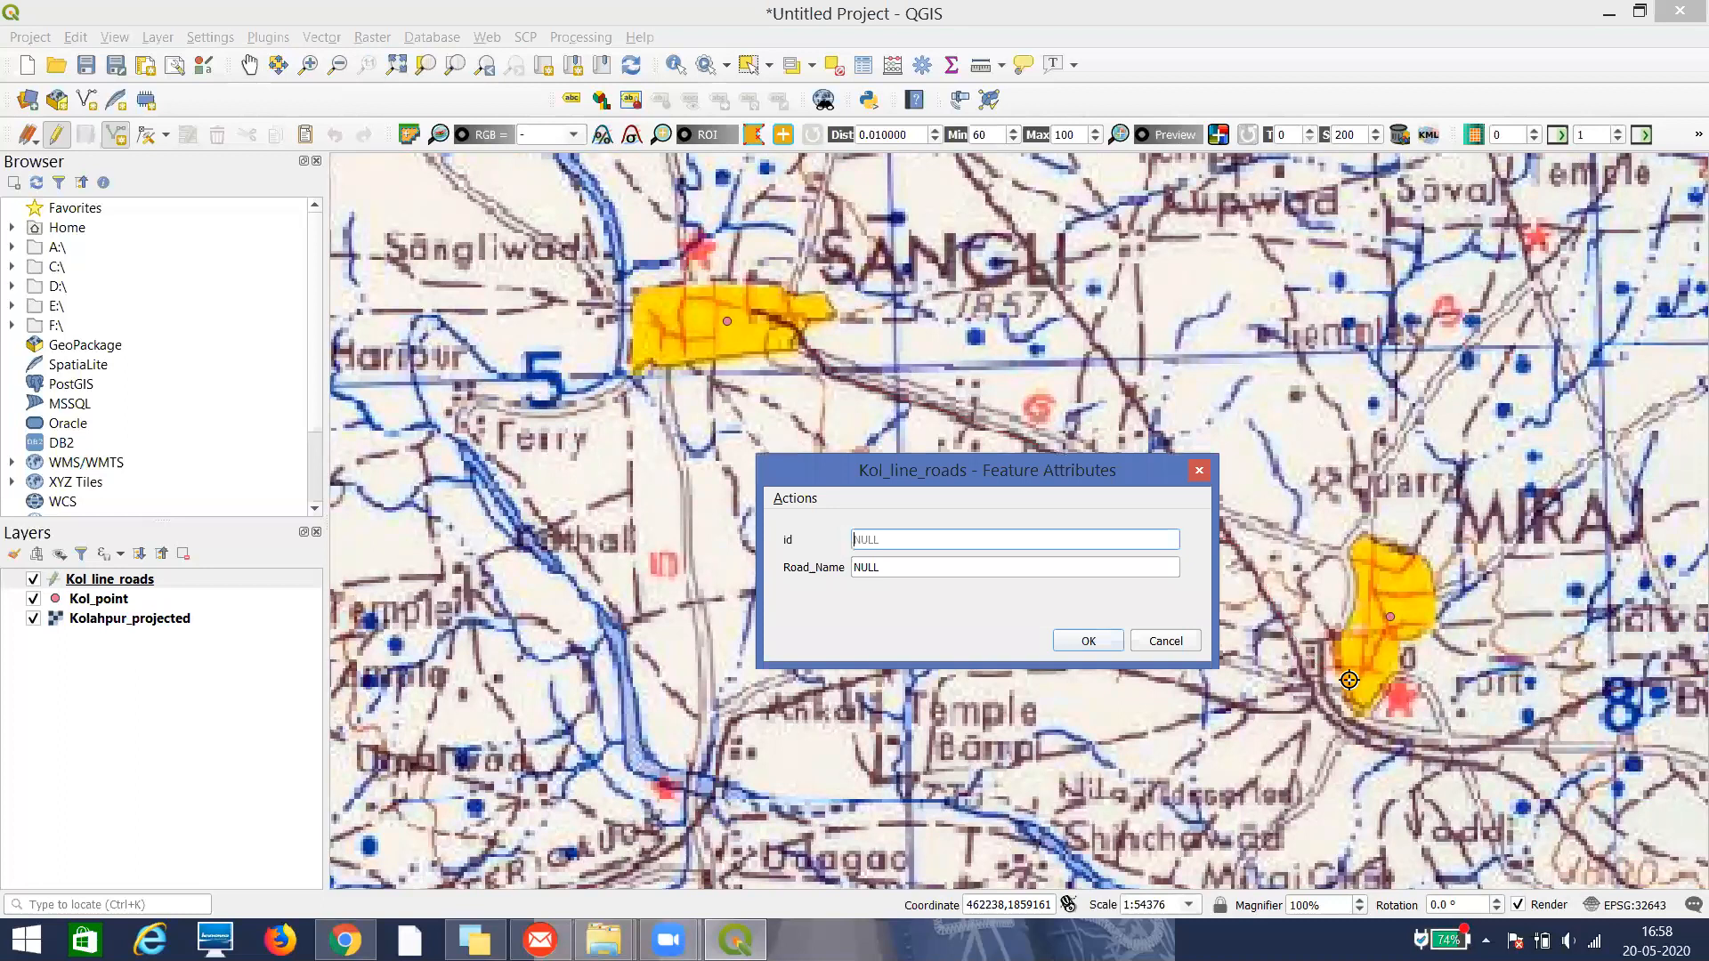
Give the Sangli–Miraj road id 1 and Road_Name ABC, and check its line by temporarily hiding the Kolahpur_projected map
type("1")
key("Tab")
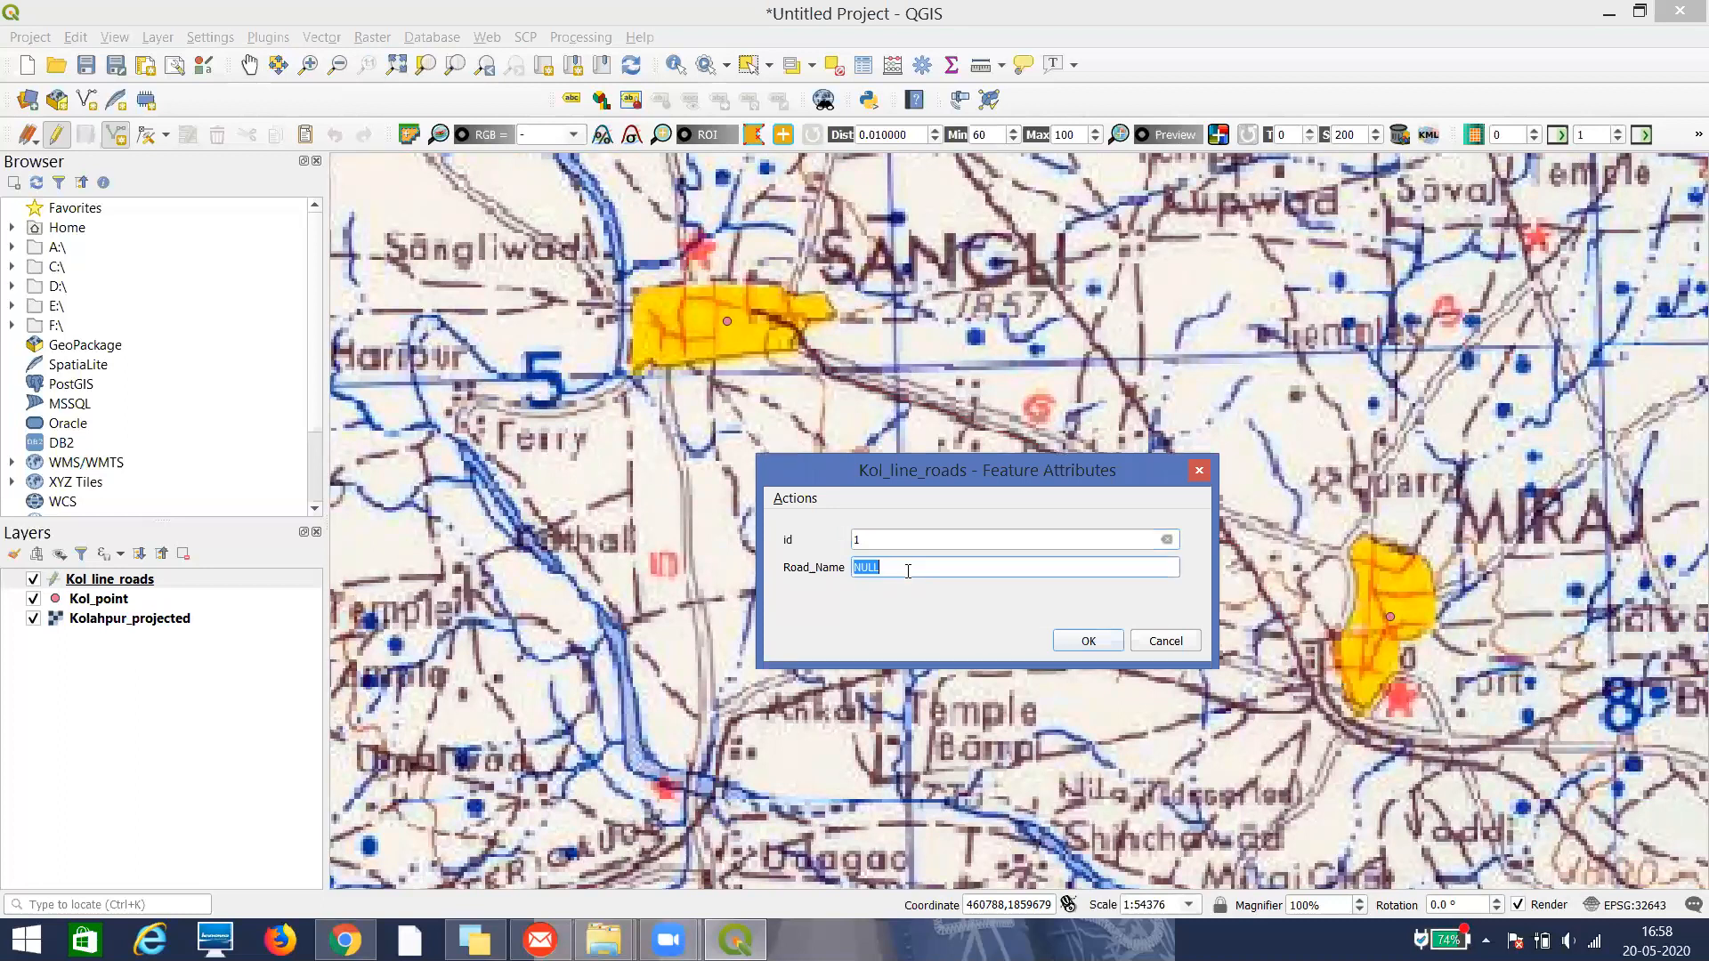
type("ABC")
left_click(1100, 640)
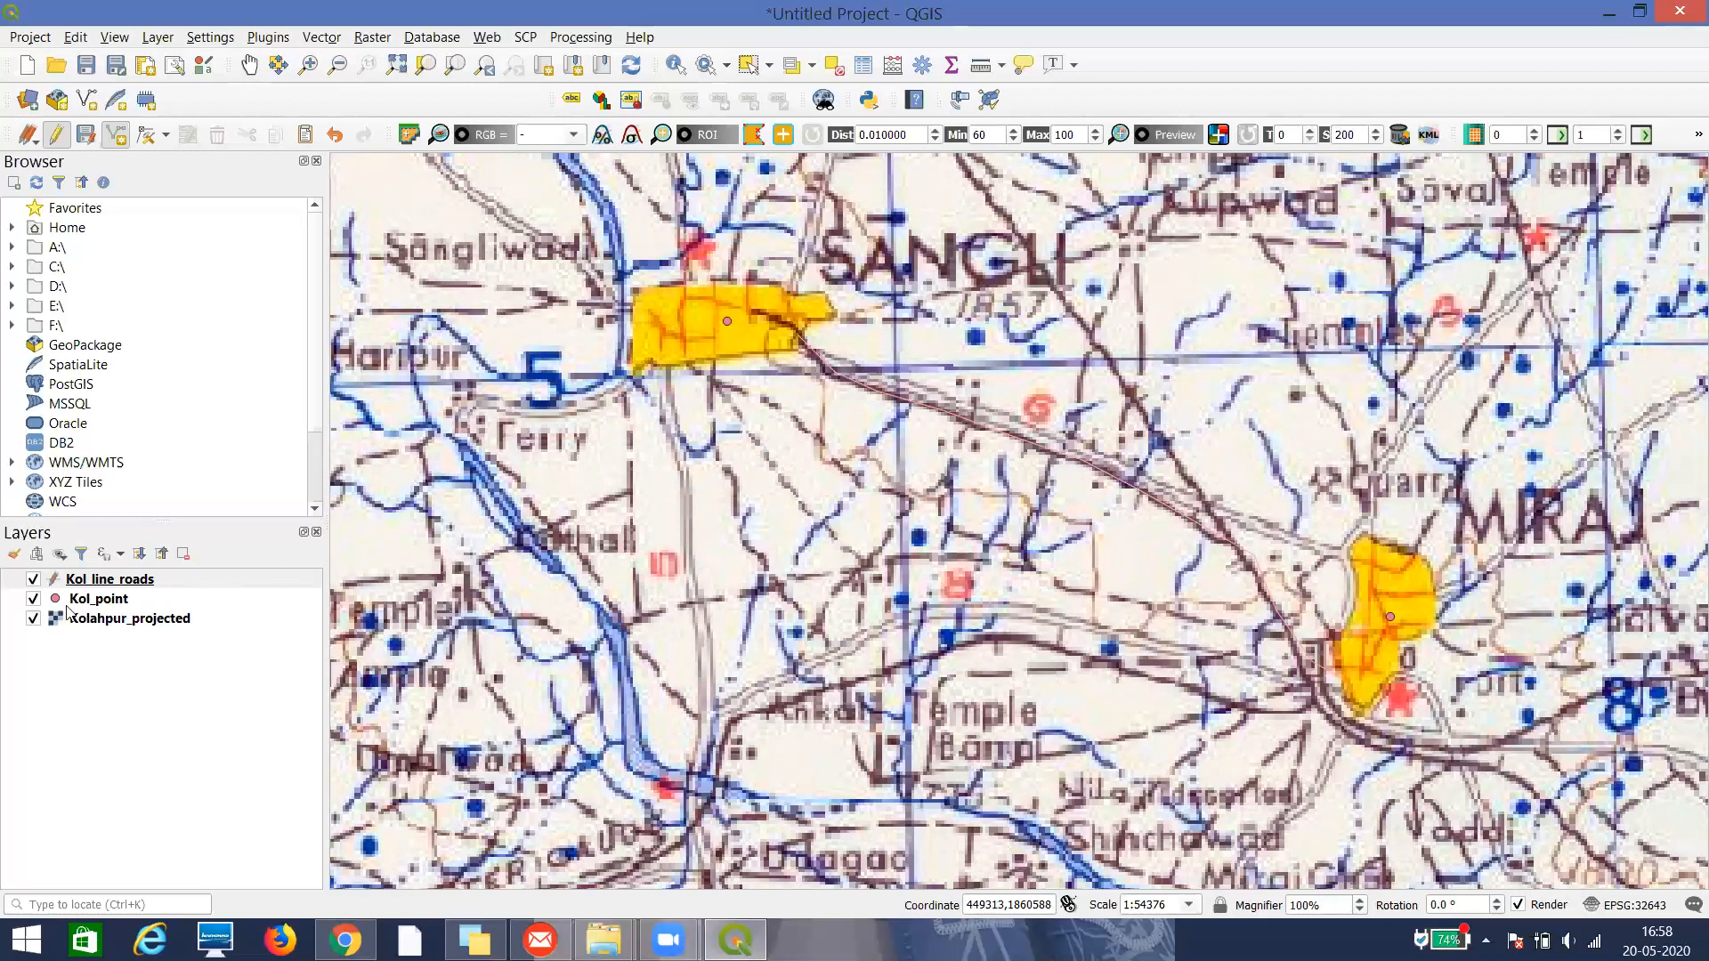
left_click(33, 619)
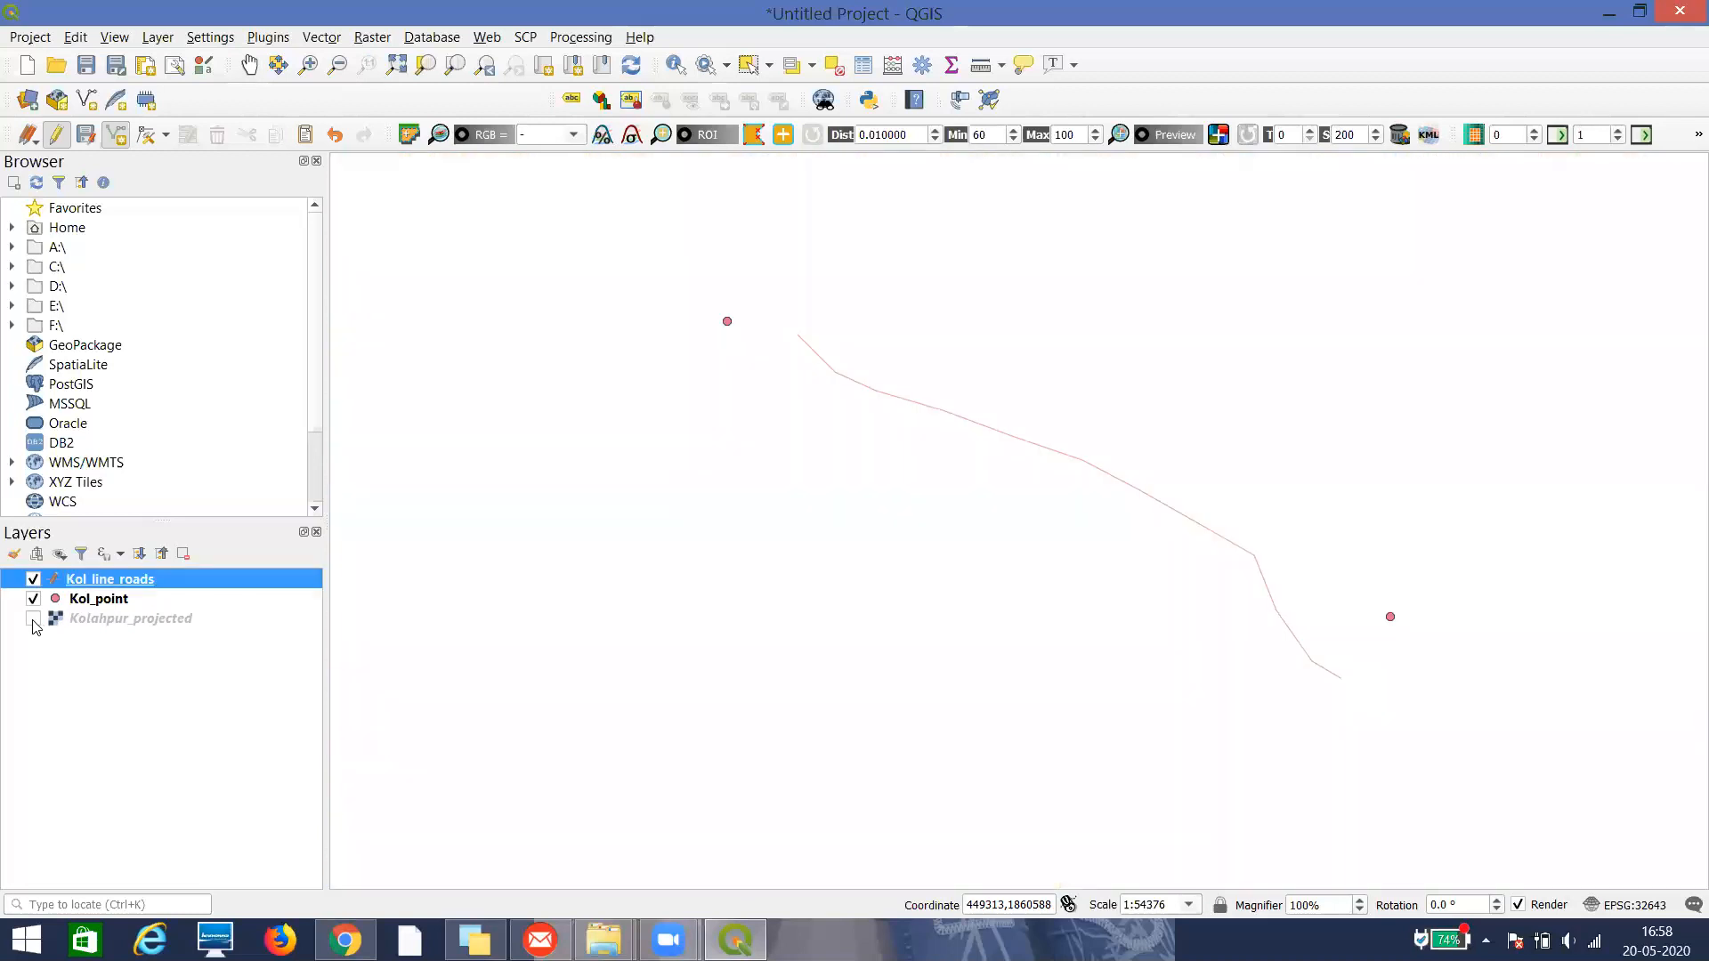
left_click(33, 618)
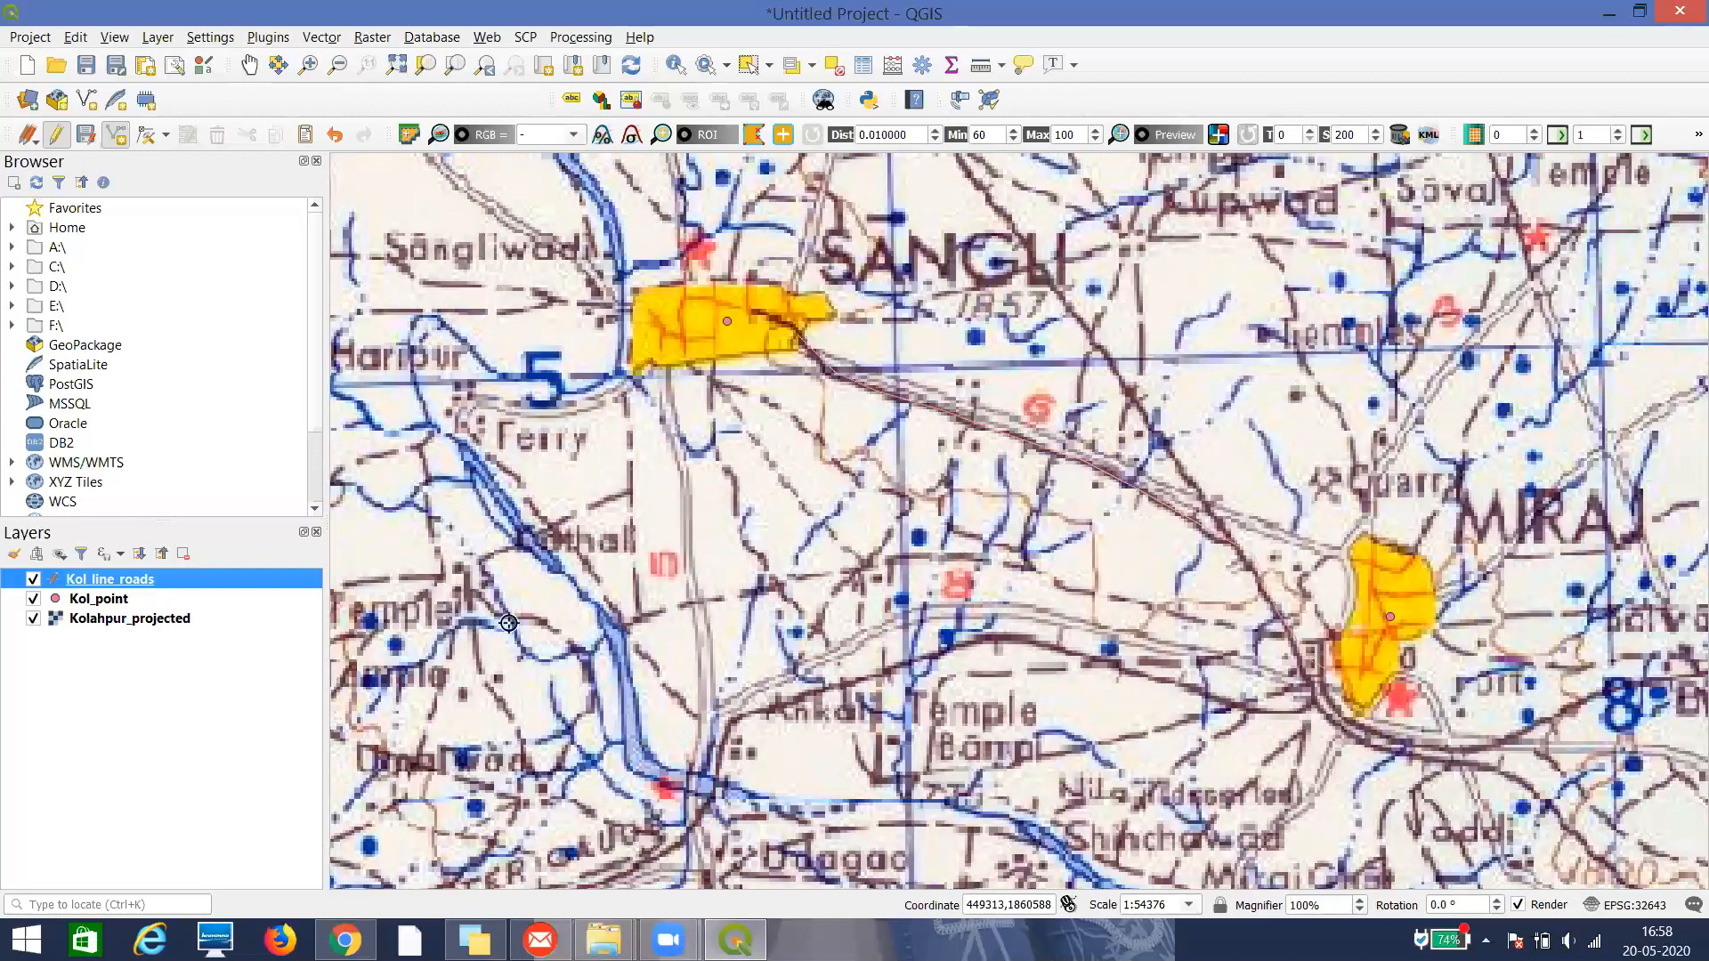
Trace a second road line from Sangli northeast past Kavlapur in Kol_line_roads
scroll(894, 491, "down", 1)
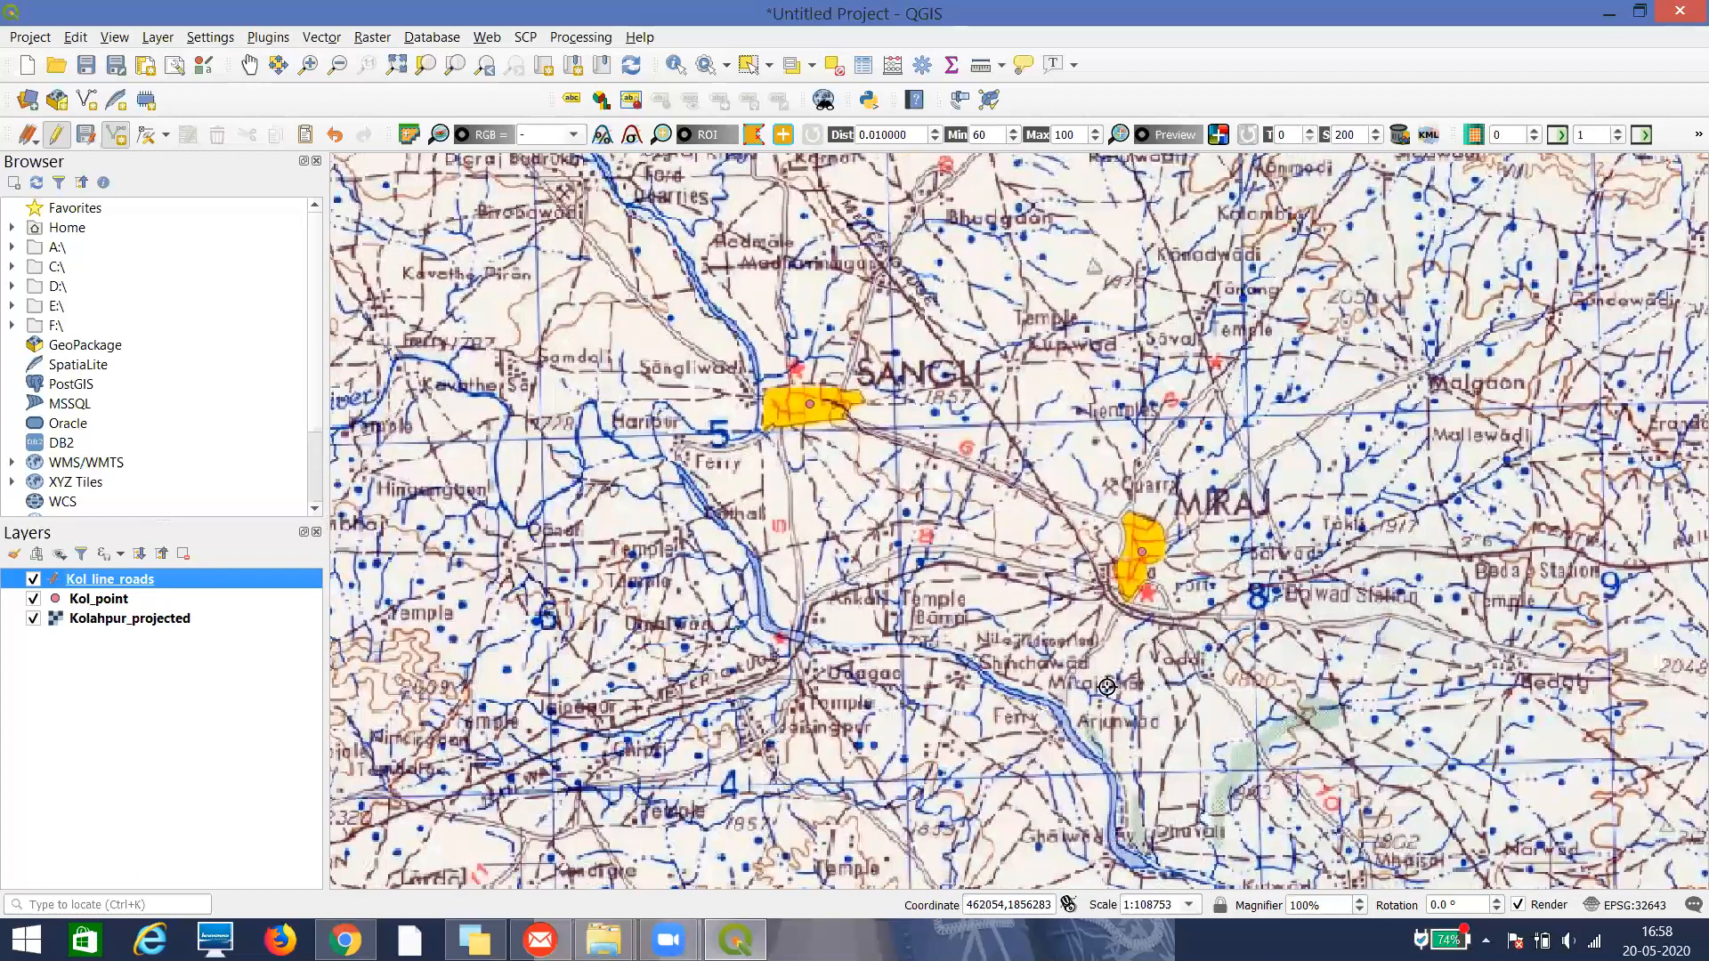
scroll(1118, 637, "down", 1)
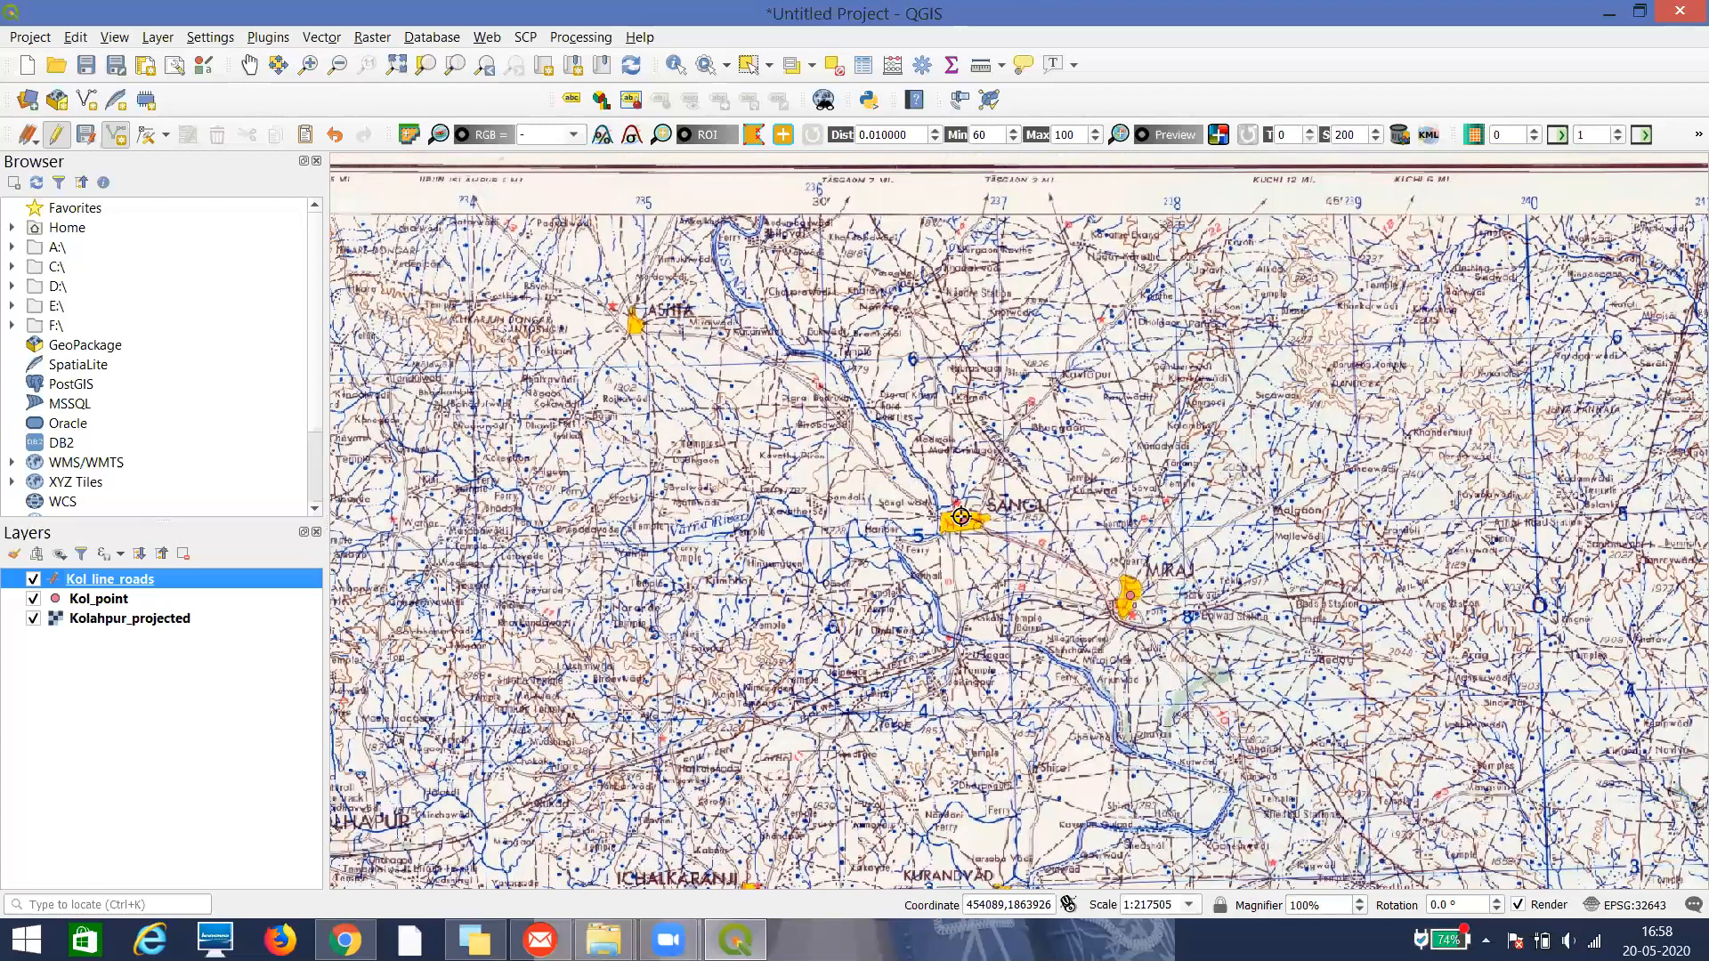
scroll(961, 521, "up", 1)
scroll(926, 624, "down", 1)
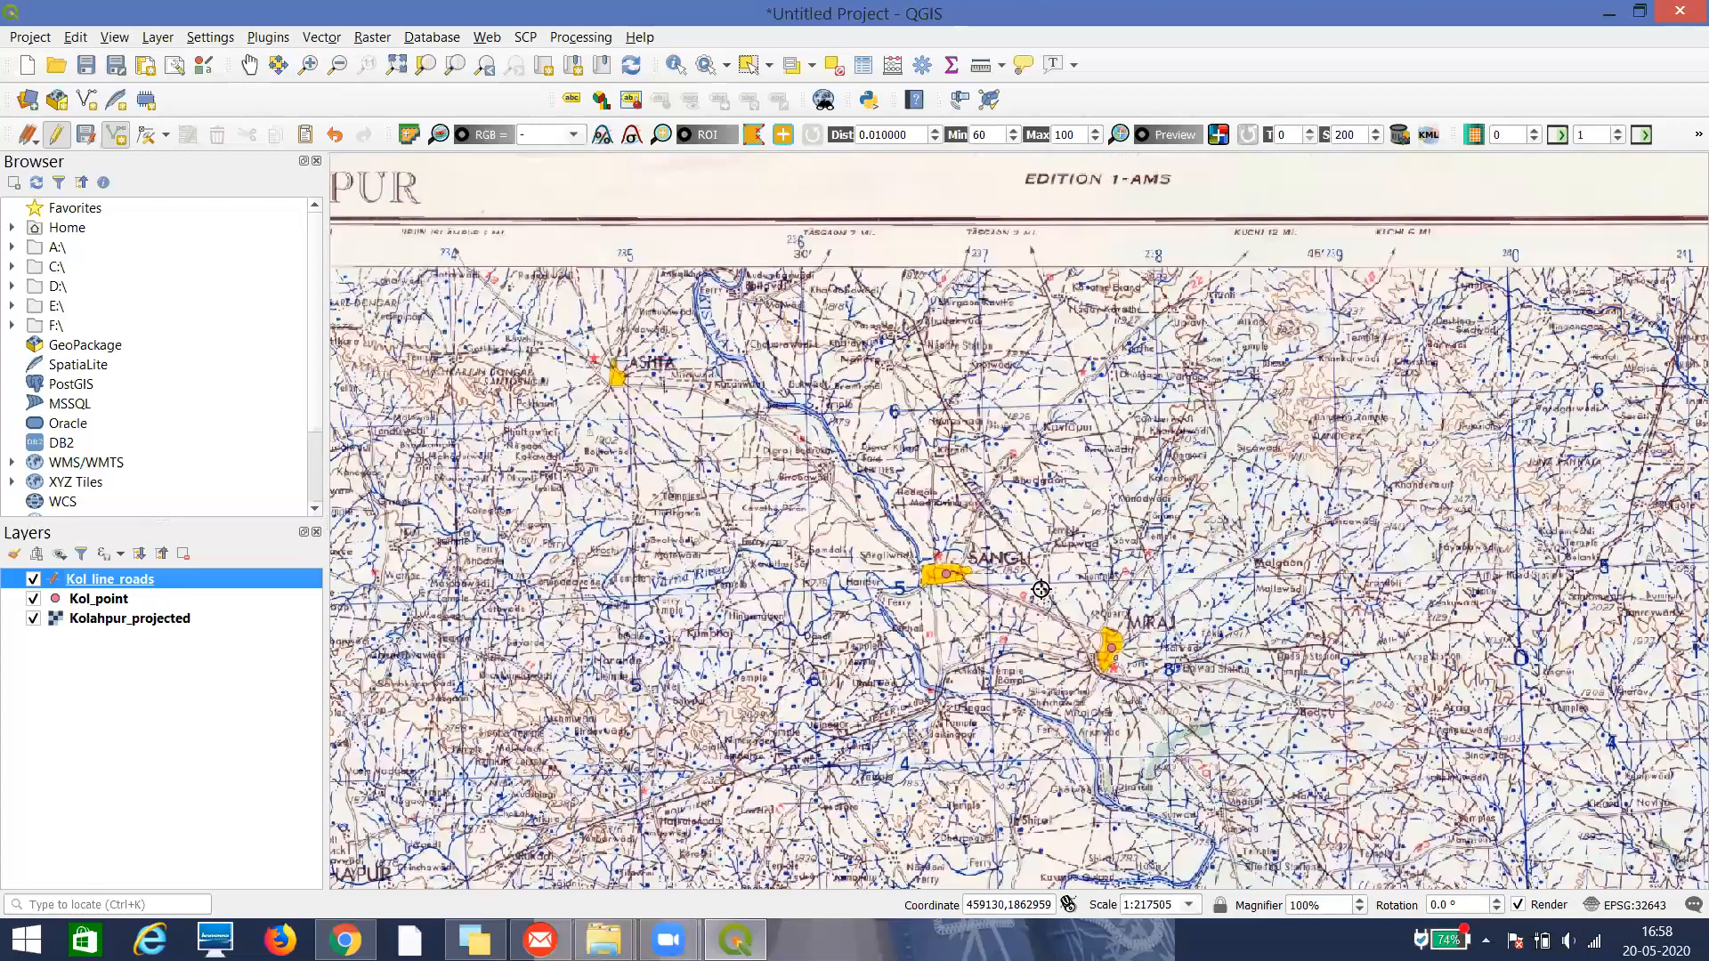
scroll(965, 574, "up", 1)
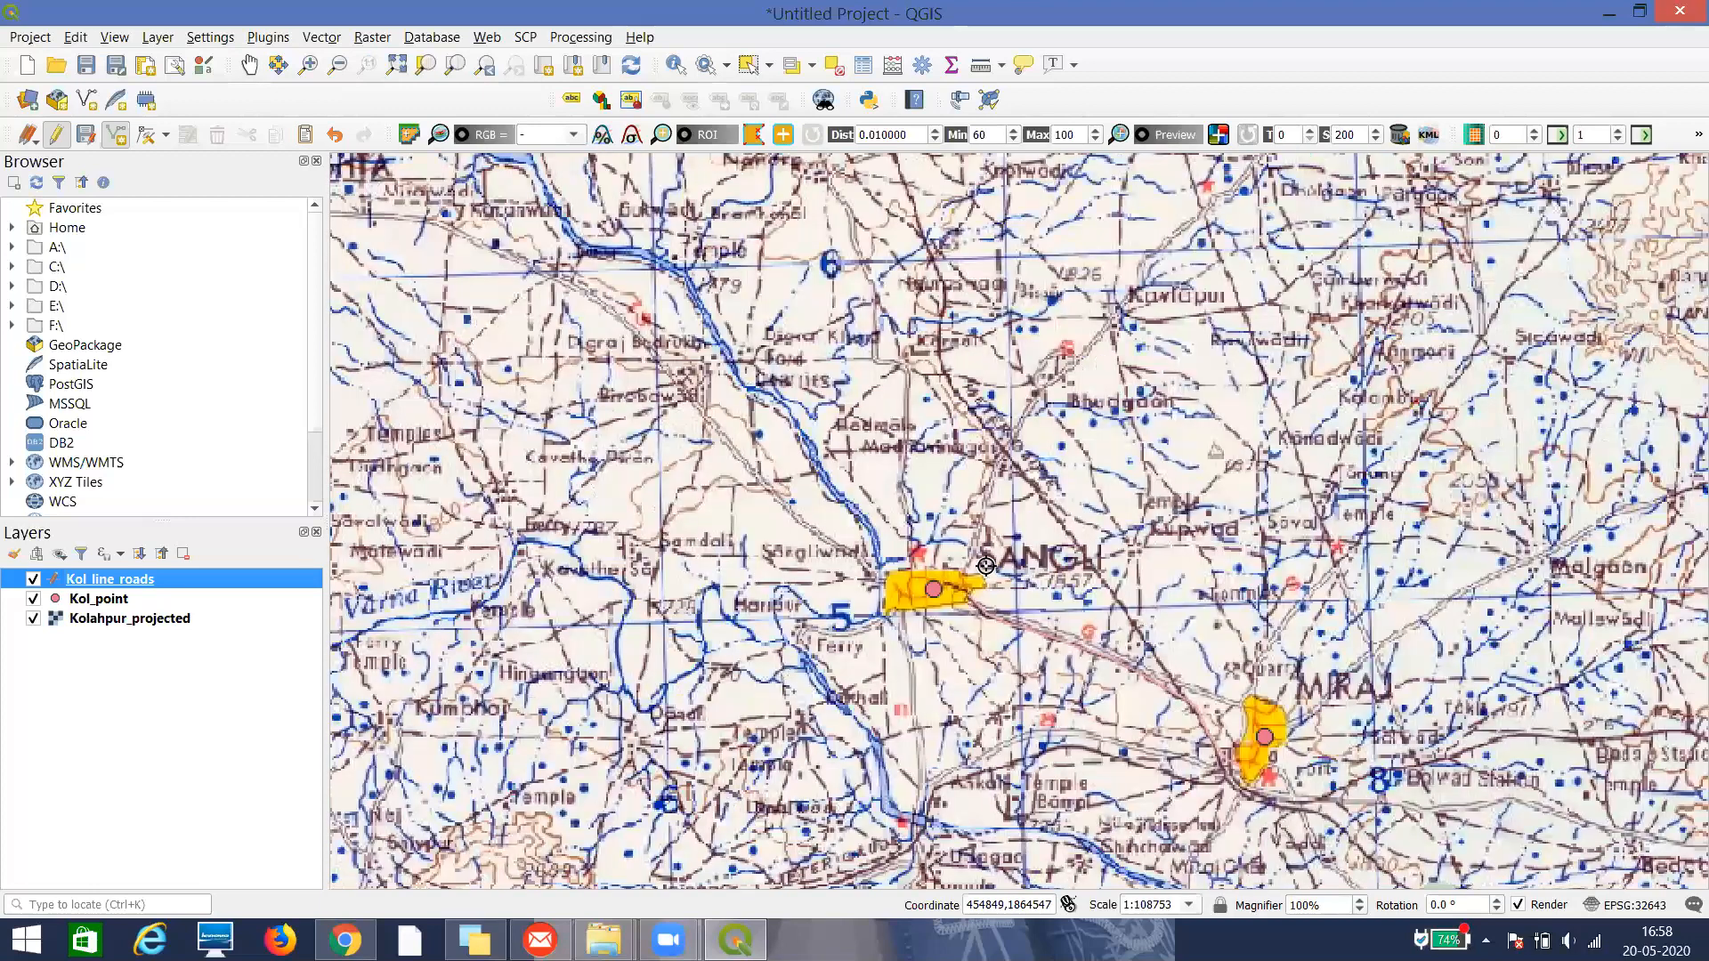
left_click(965, 569)
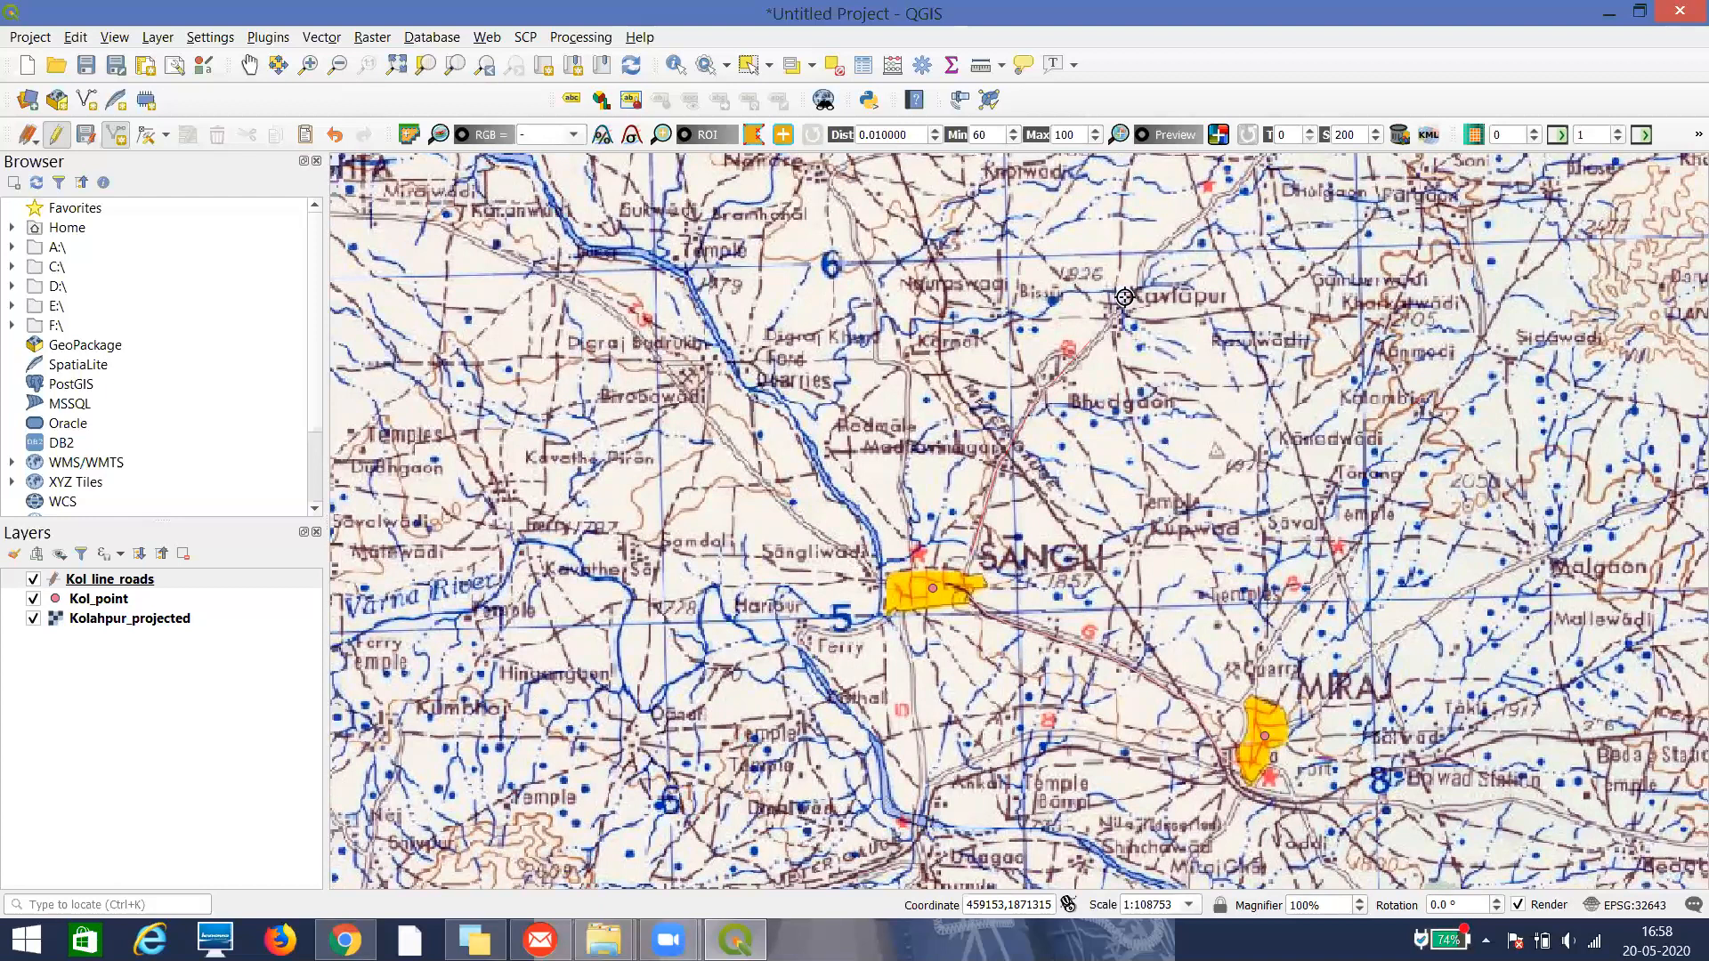
right_click(1265, 158)
Give the road running northeast from Sangli id 2 and Road_Name XYZ
type("2")
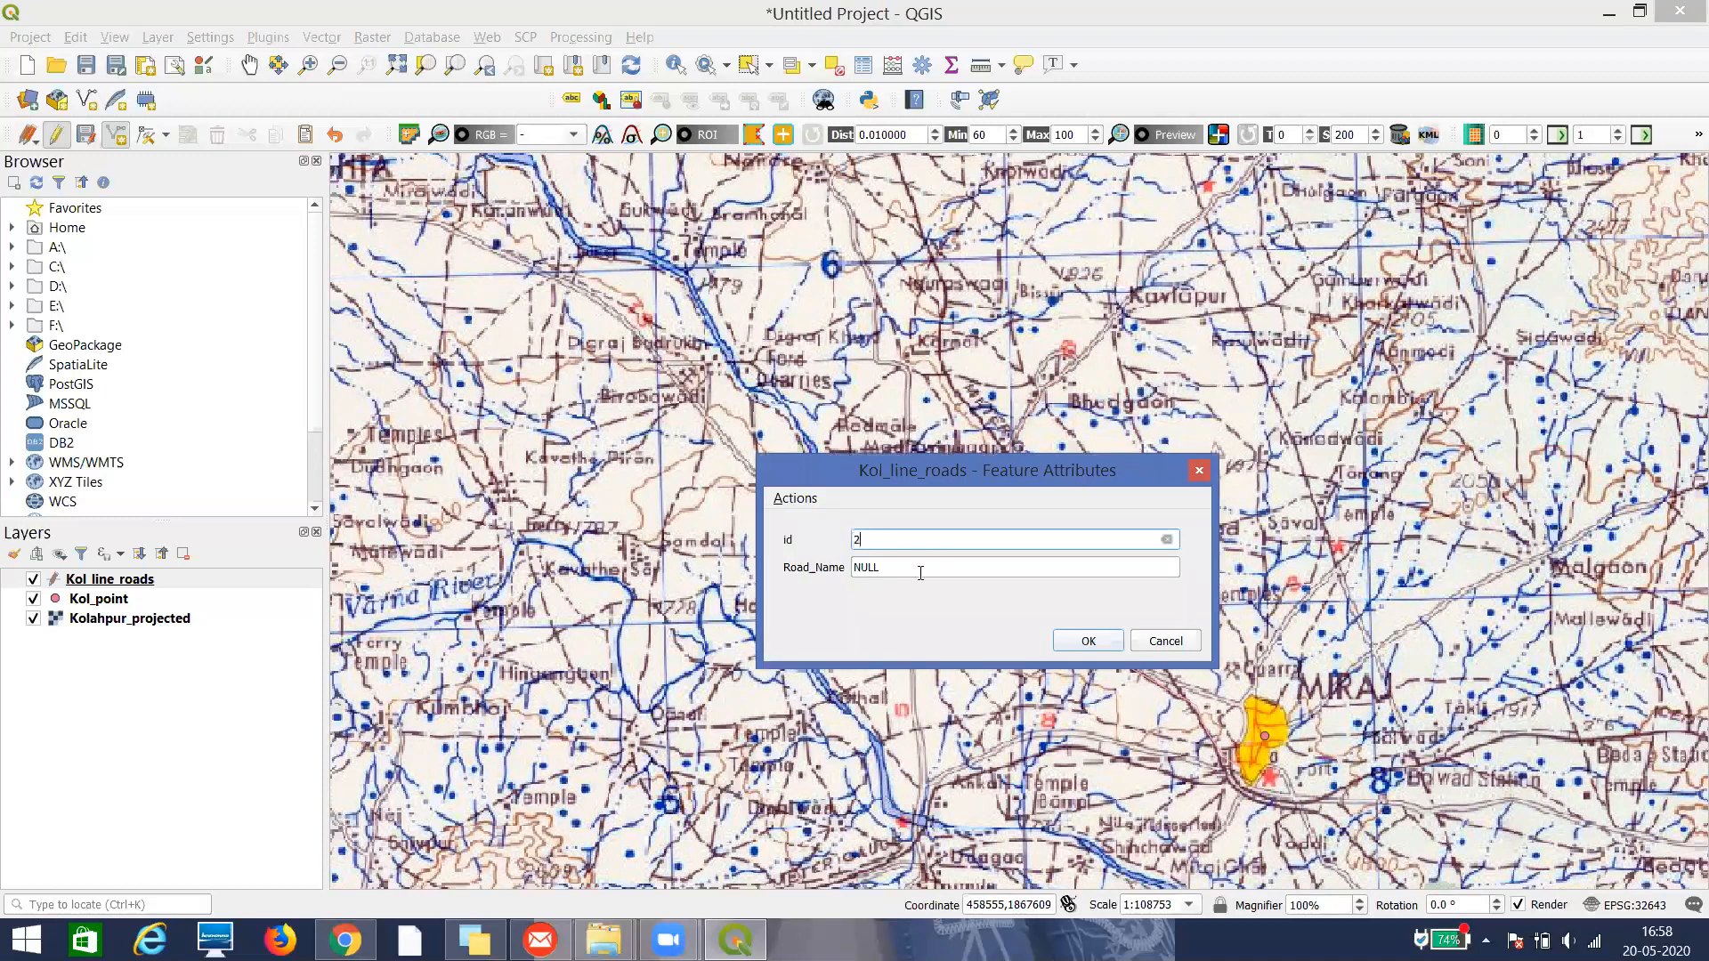
left_click(894, 570)
type("XYZ")
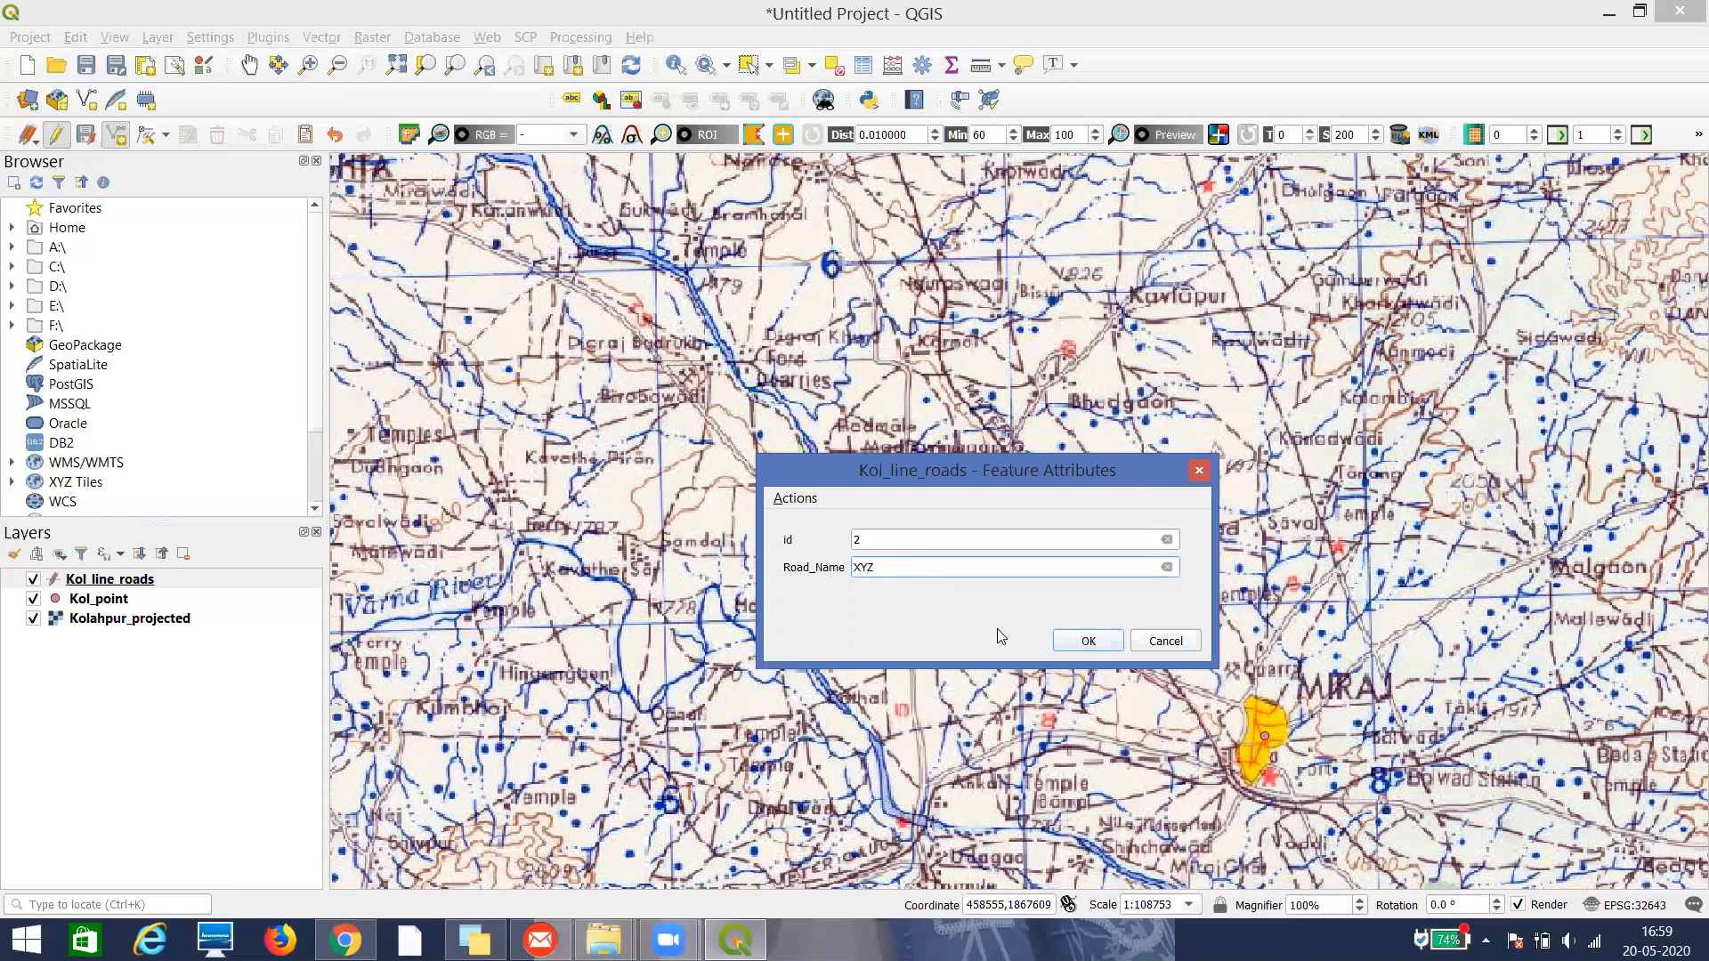
left_click(1087, 641)
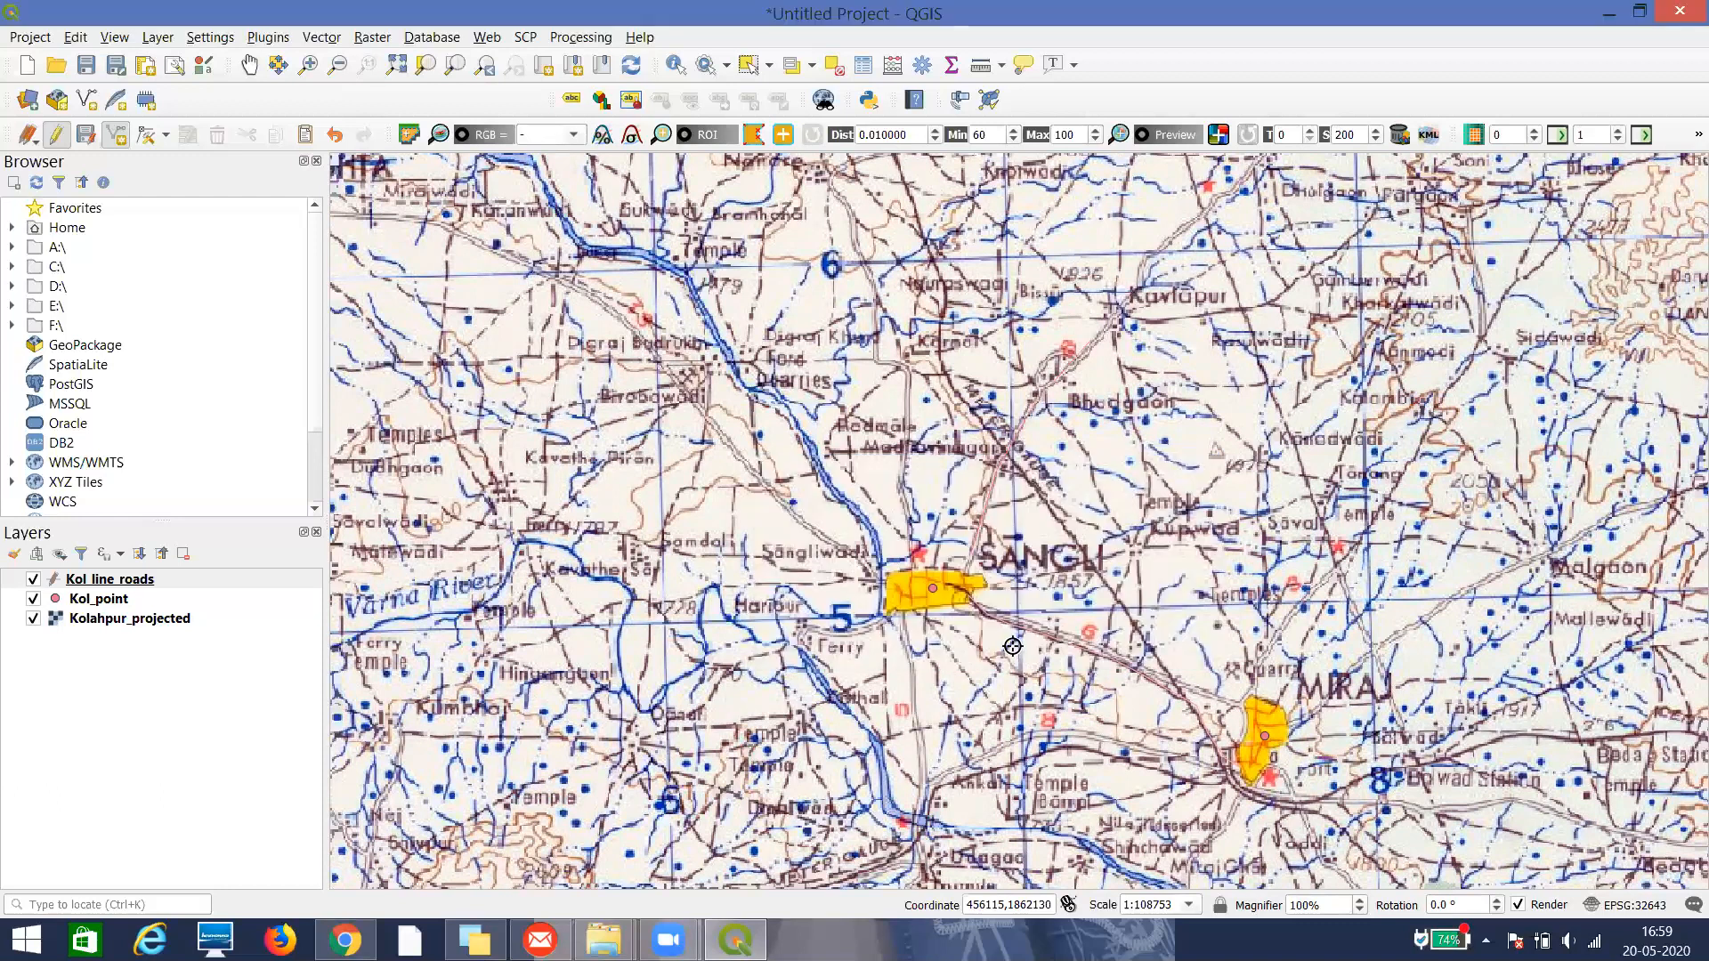
Save the two digitized roads in Kol_line_roads and stop editing the layer
scroll(1055, 394, "up", 1)
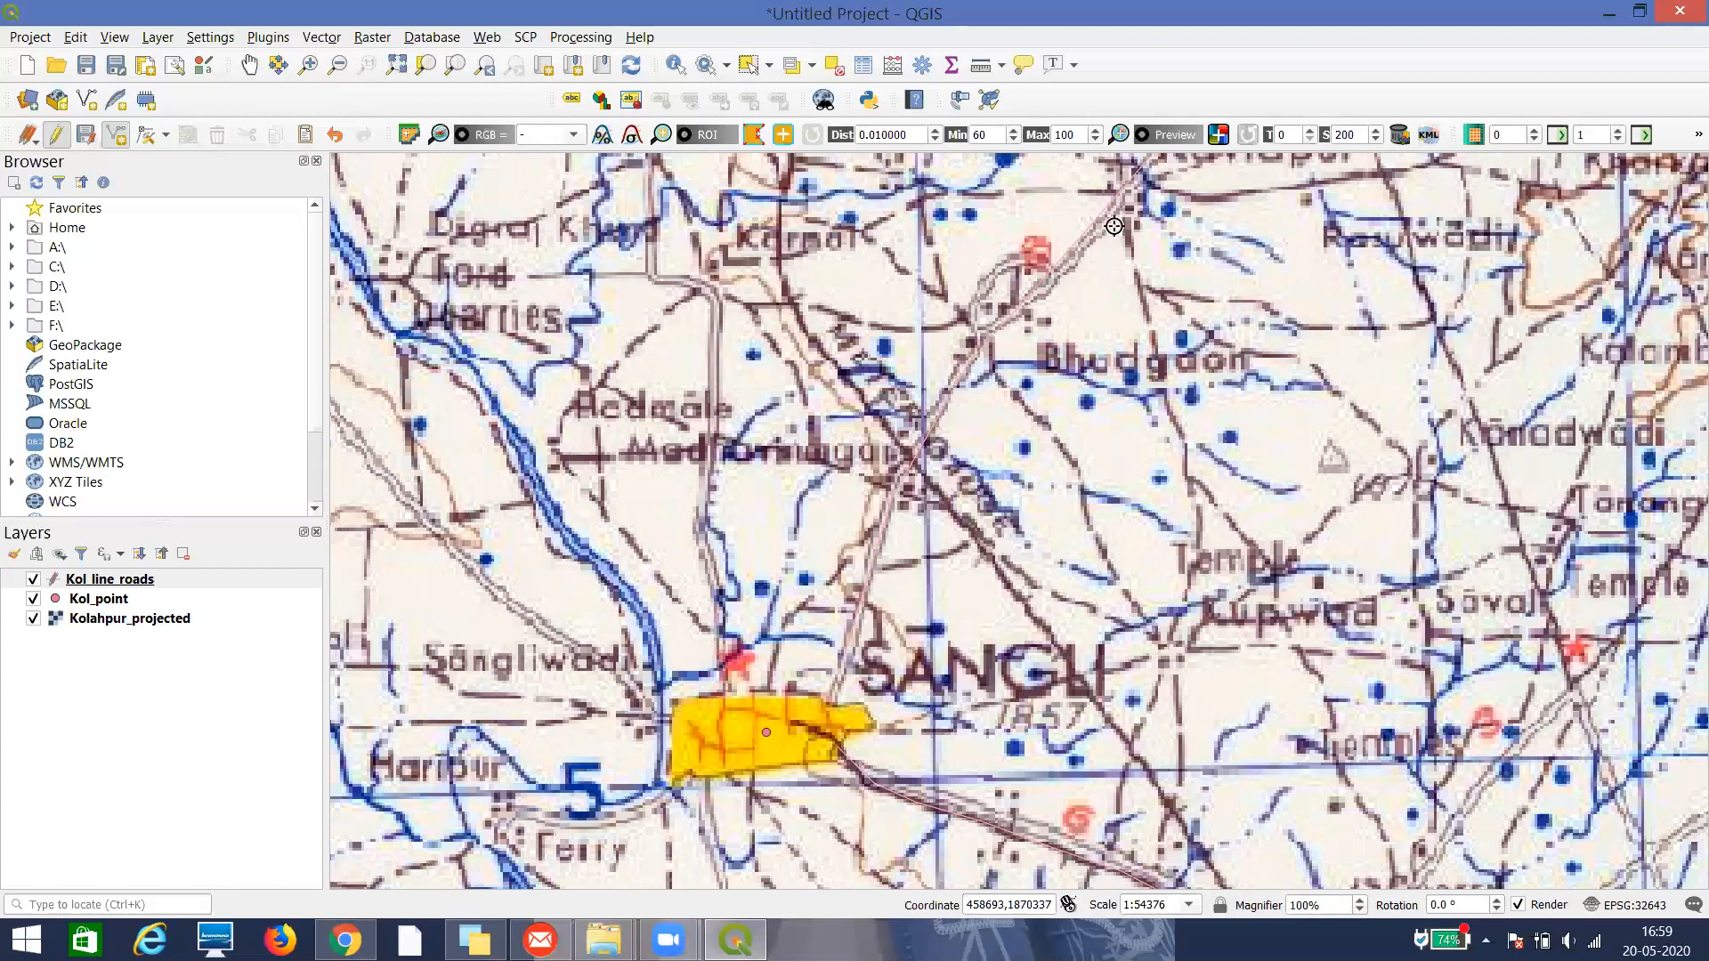
scroll(950, 461, "down", 1)
scroll(949, 461, "down", 1)
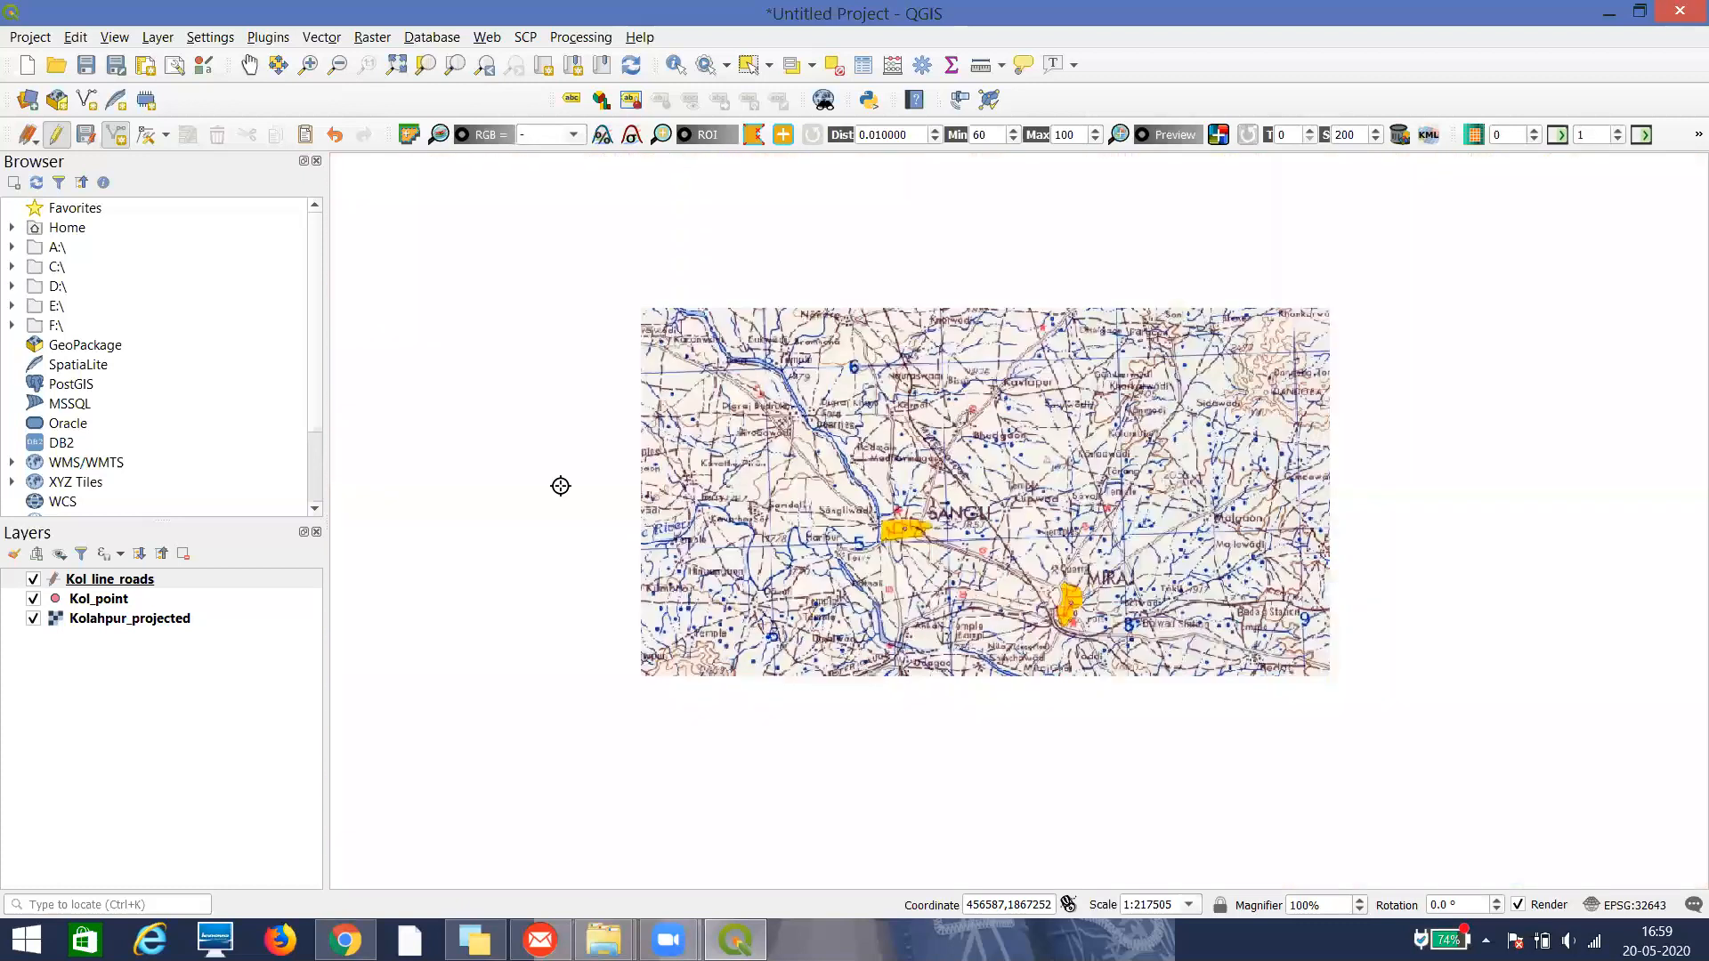
left_click(86, 137)
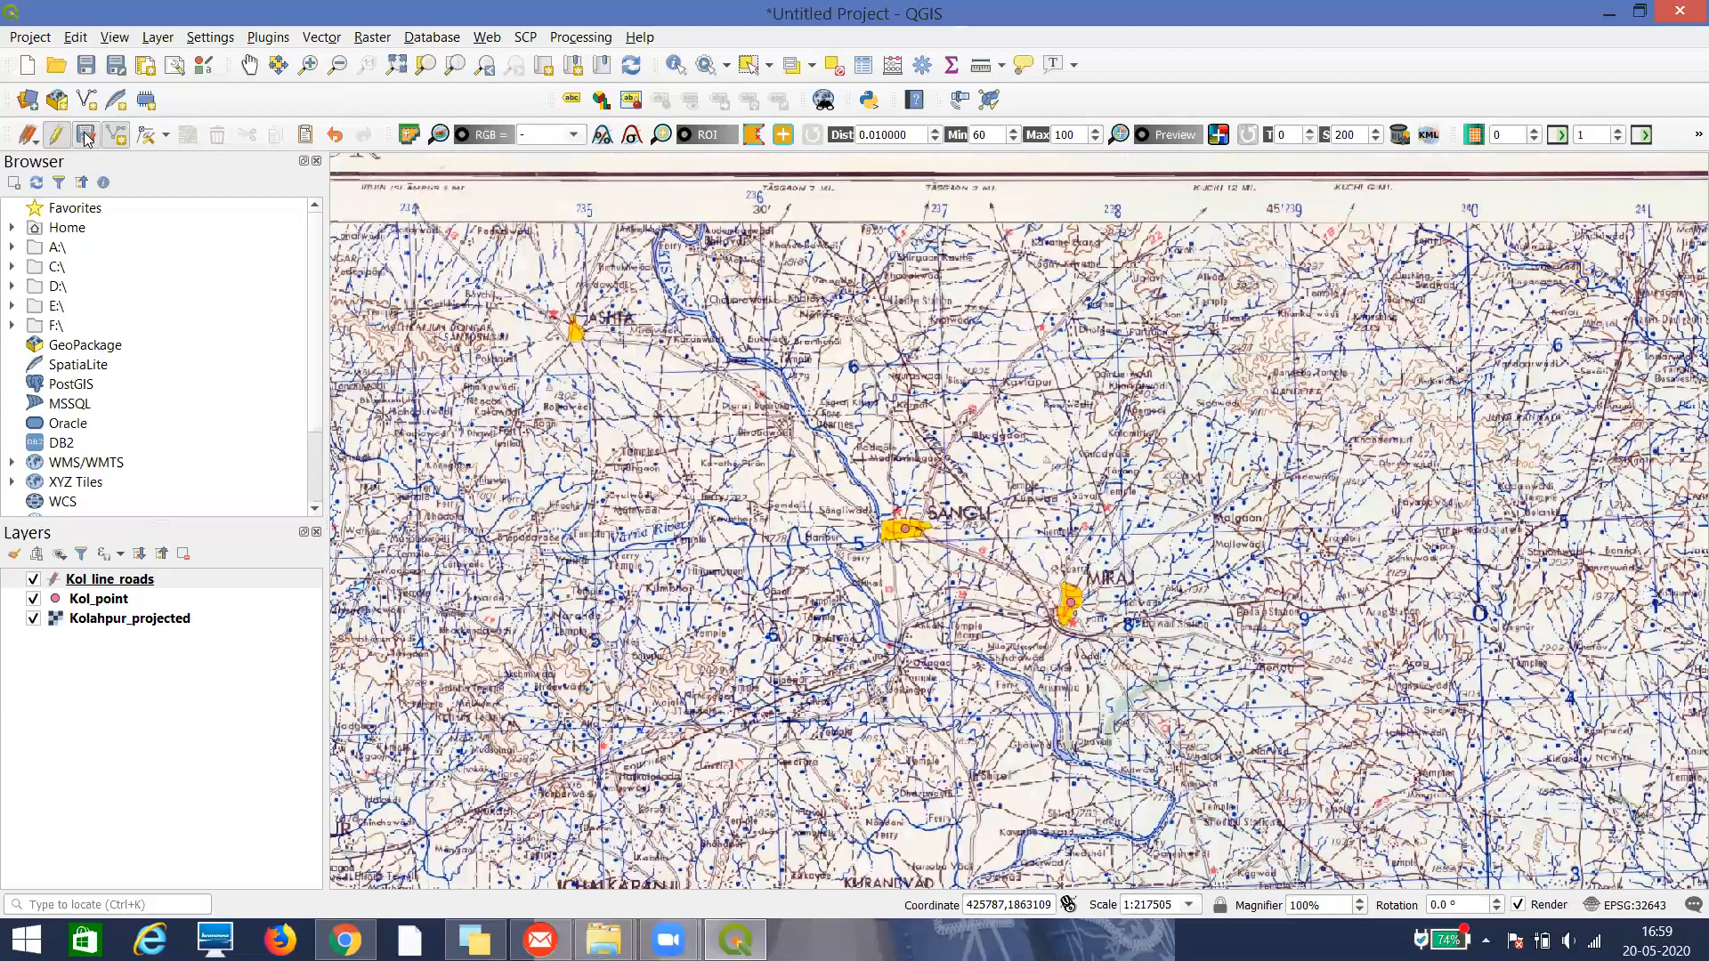
left_click(54, 137)
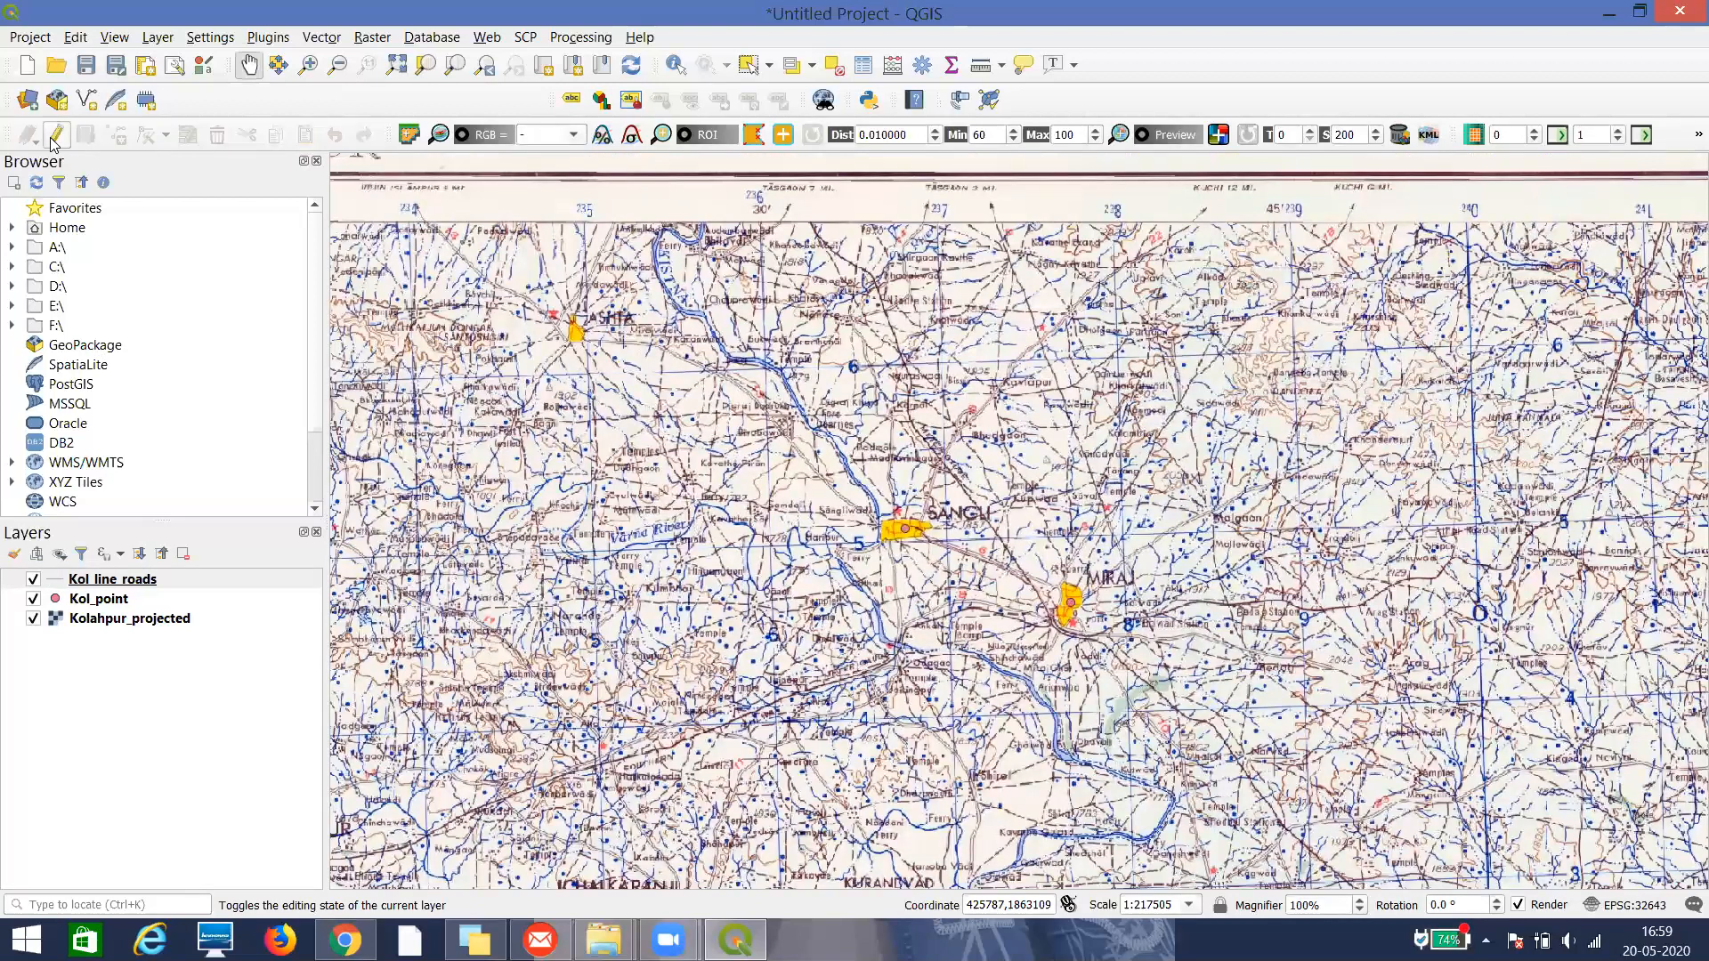
Make the Kol_line_roads attribute table editable and define a new decimal number field named Road_lengt in the Field Calculator
left_click(113, 584)
right_click(113, 583)
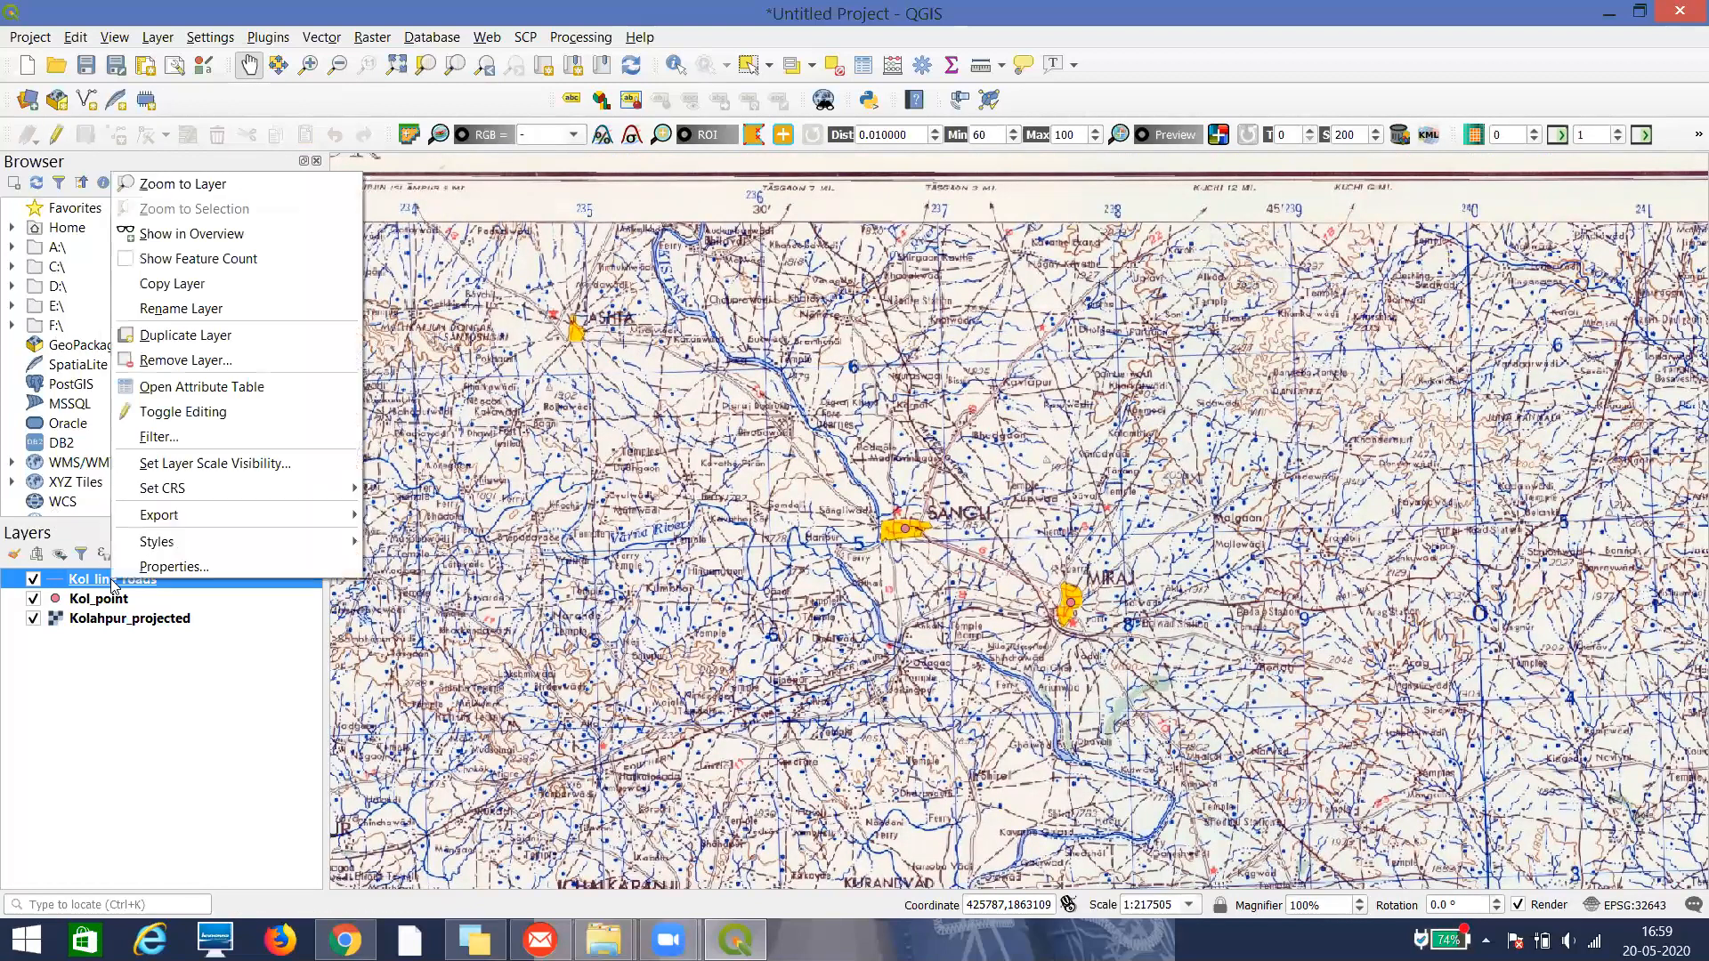
left_click(201, 390)
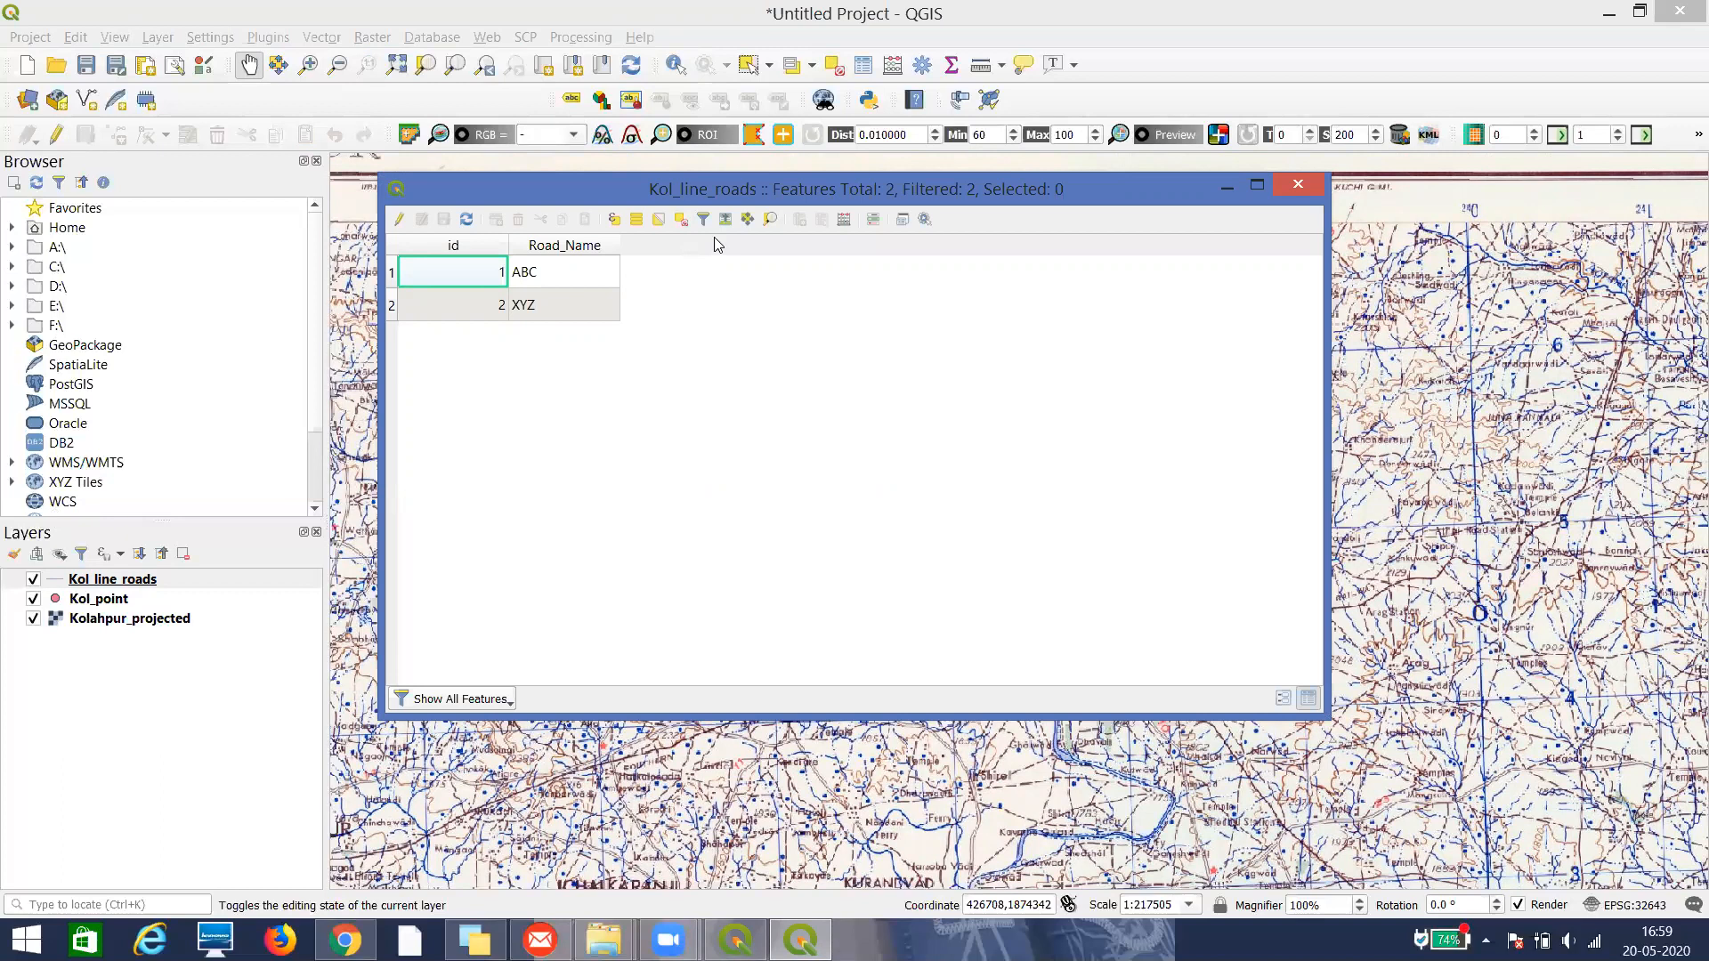
left_click(399, 220)
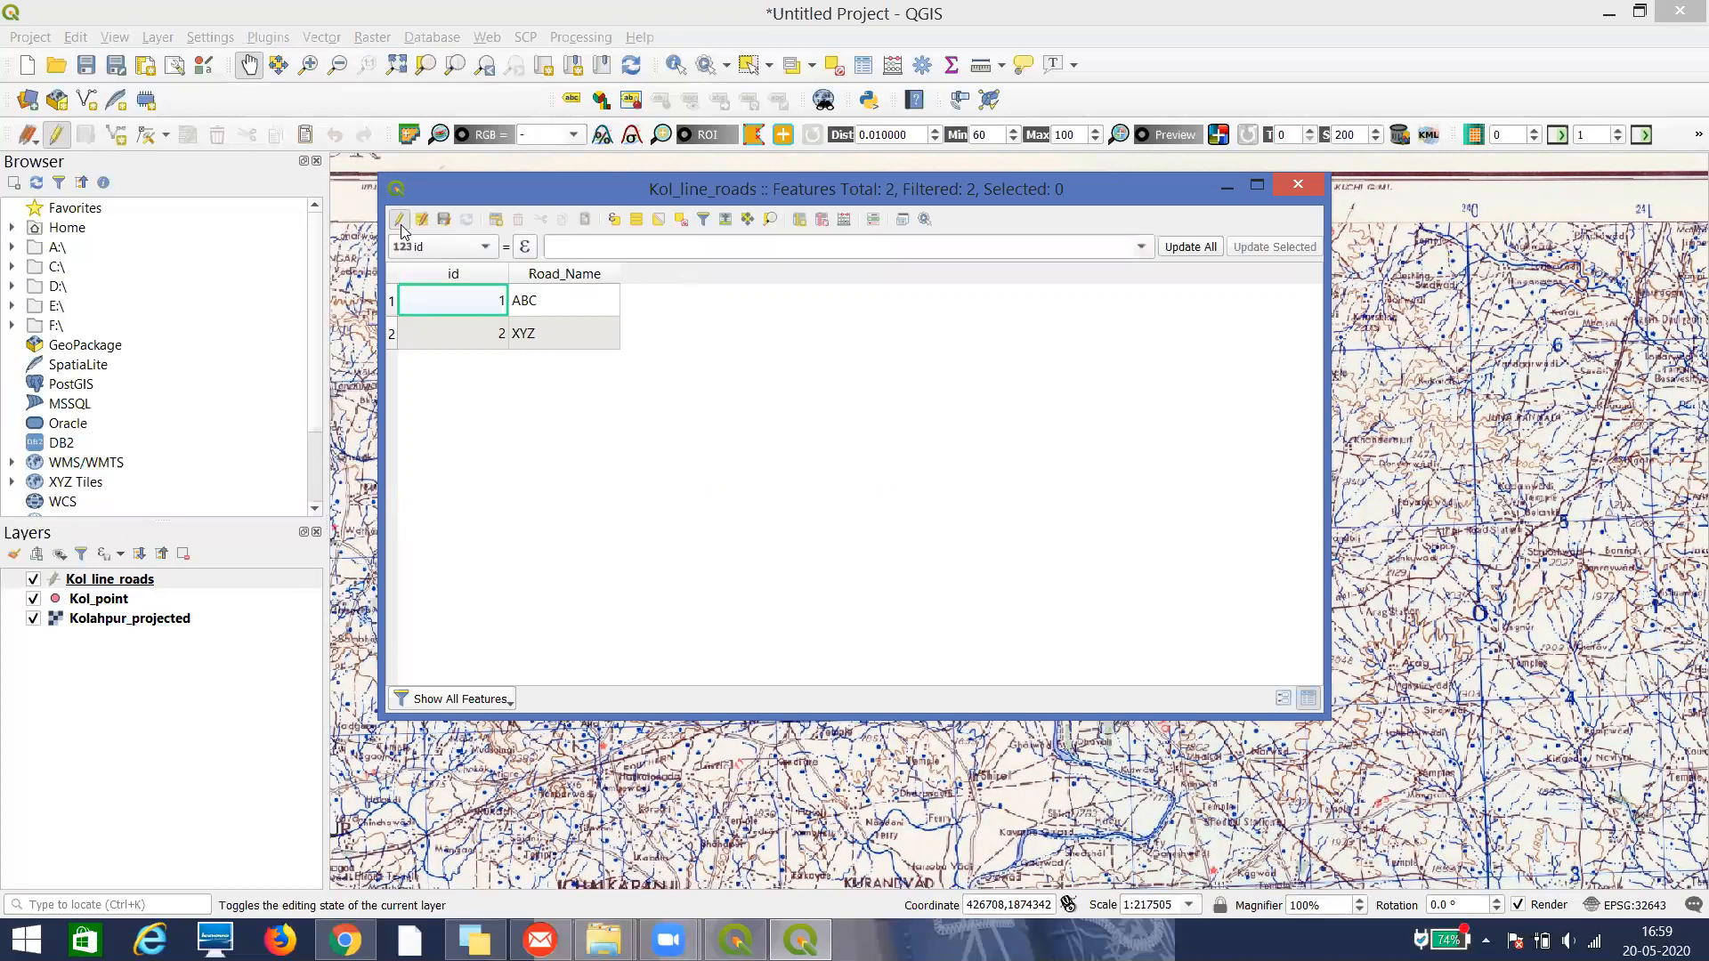
left_click(845, 221)
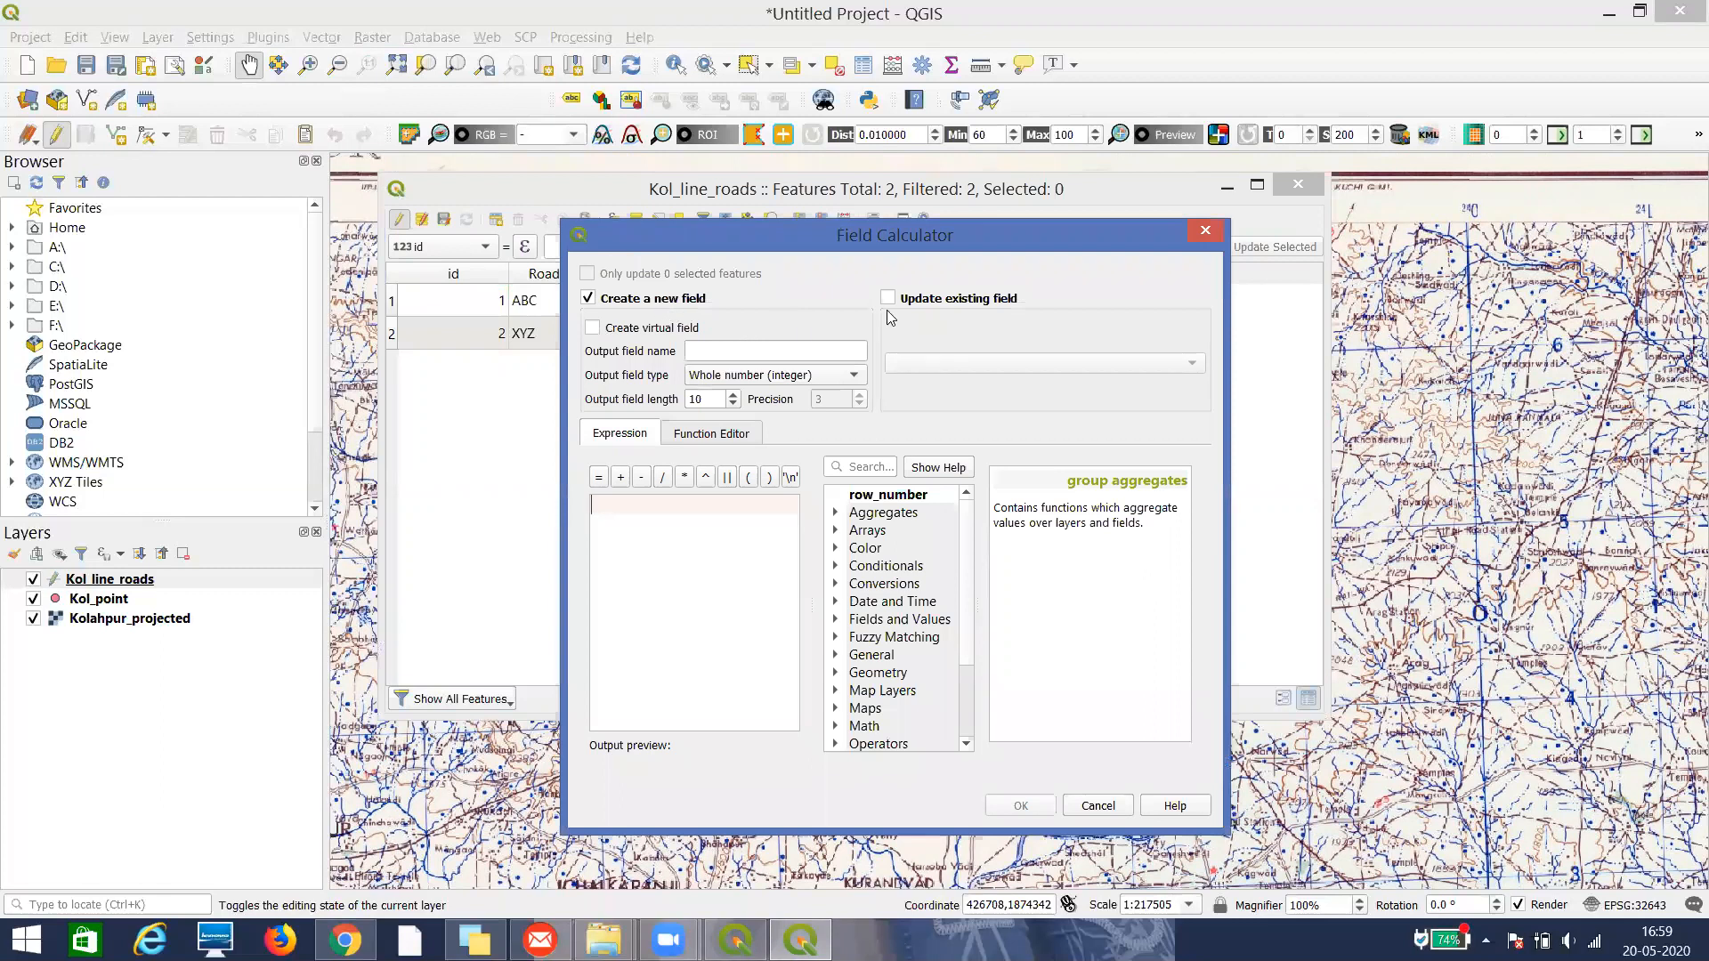
left_click(757, 352)
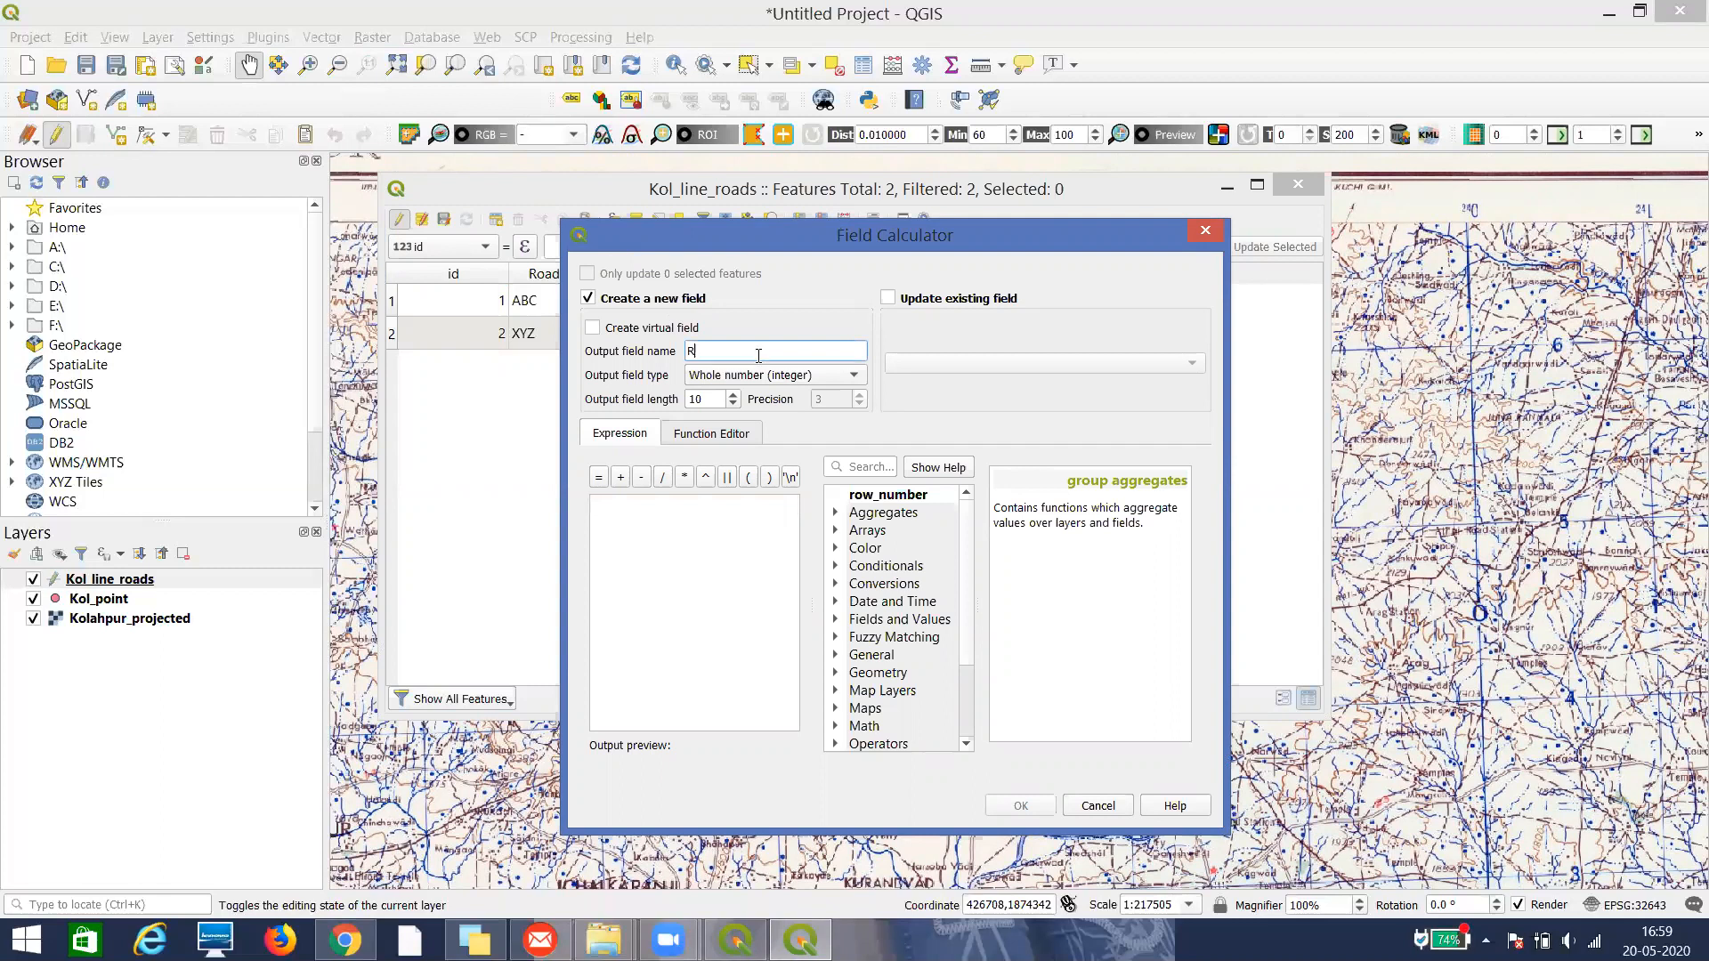
type("Road_lengt")
left_click(861, 380)
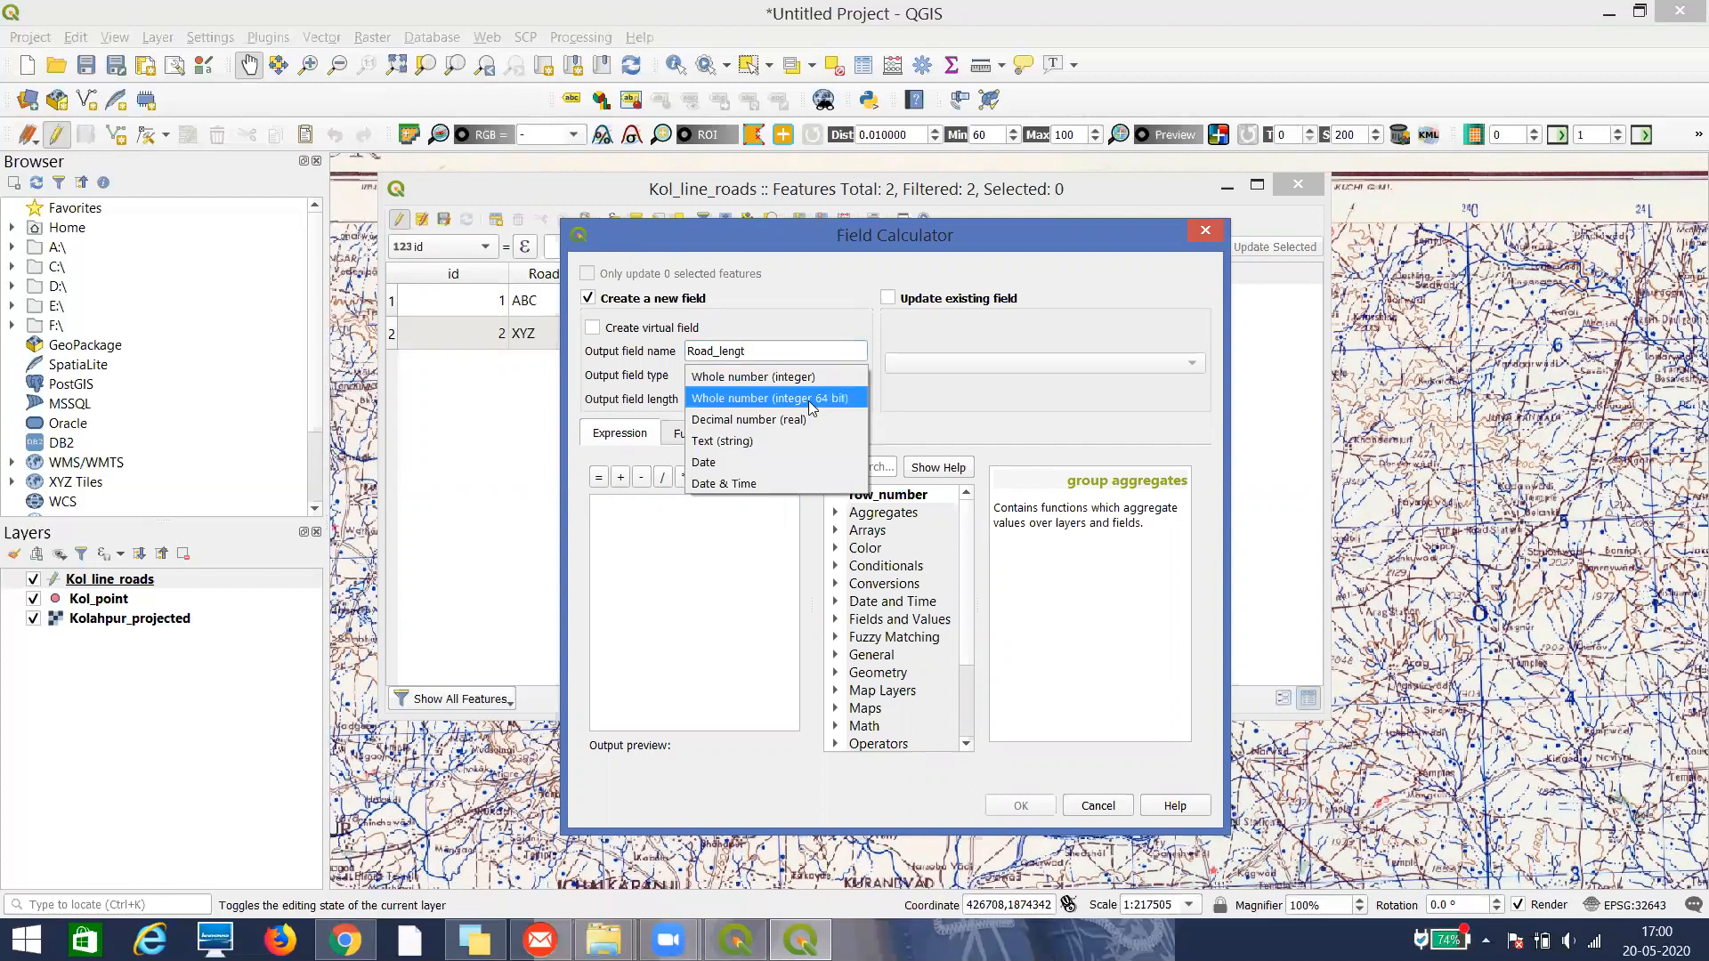
left_click(799, 424)
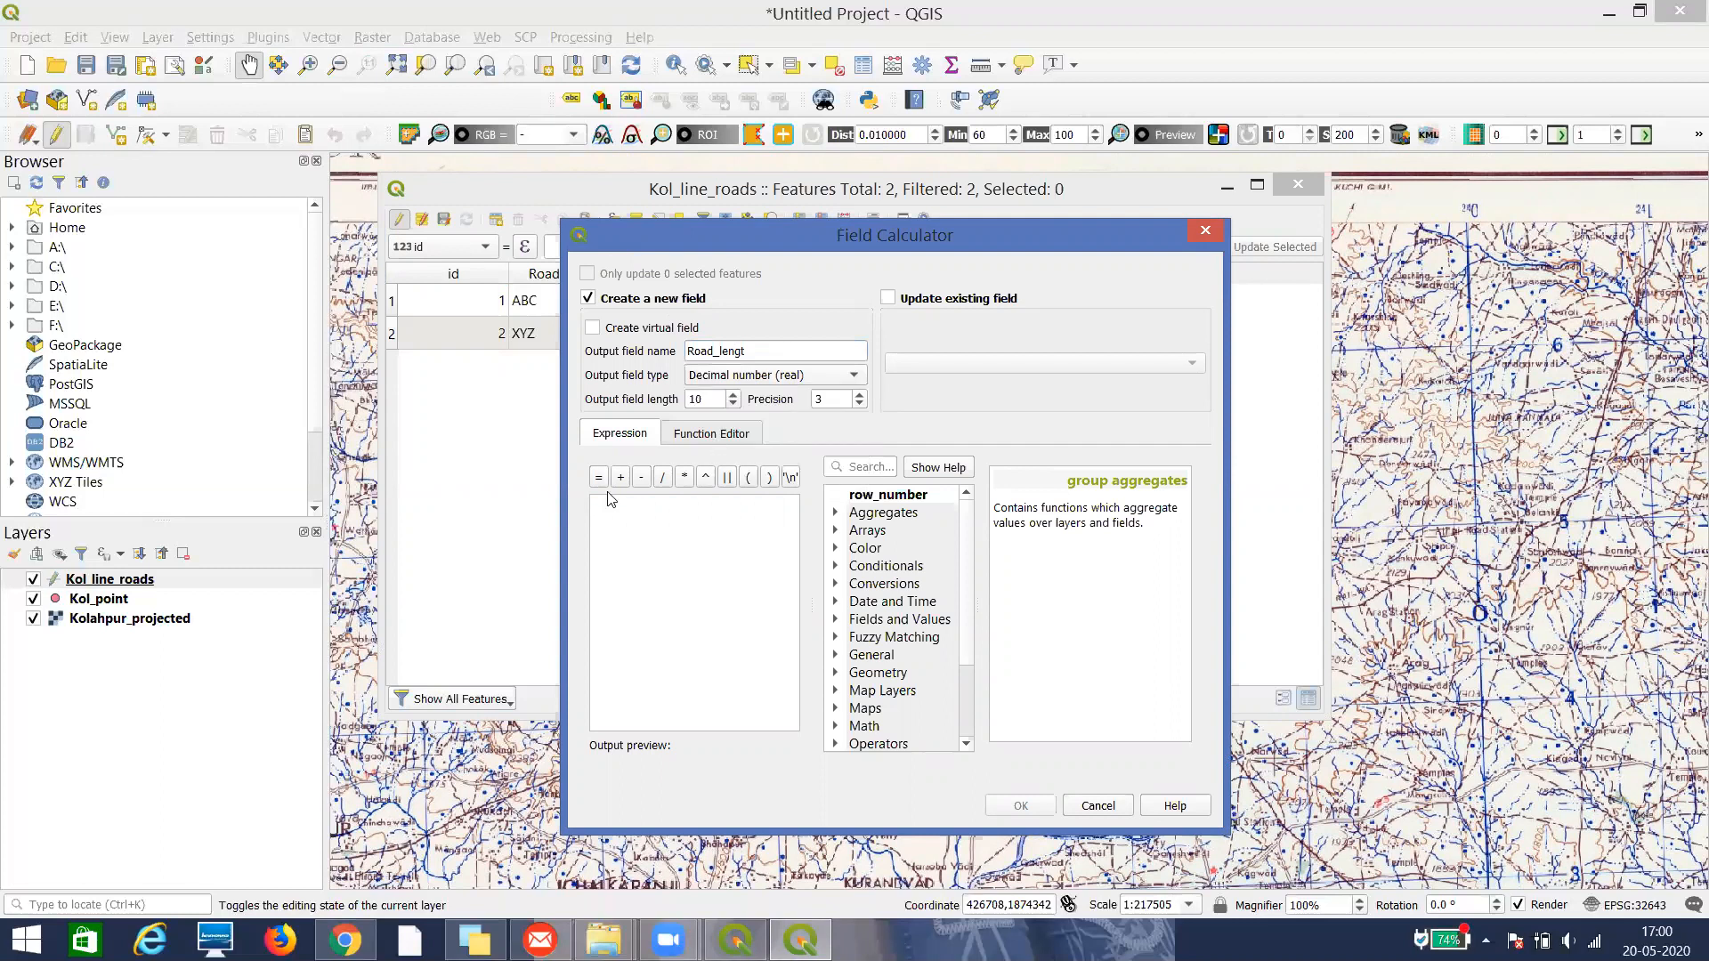
Calculate the Road_lengt values for the roads with the geometry function $length
left_click(603, 514)
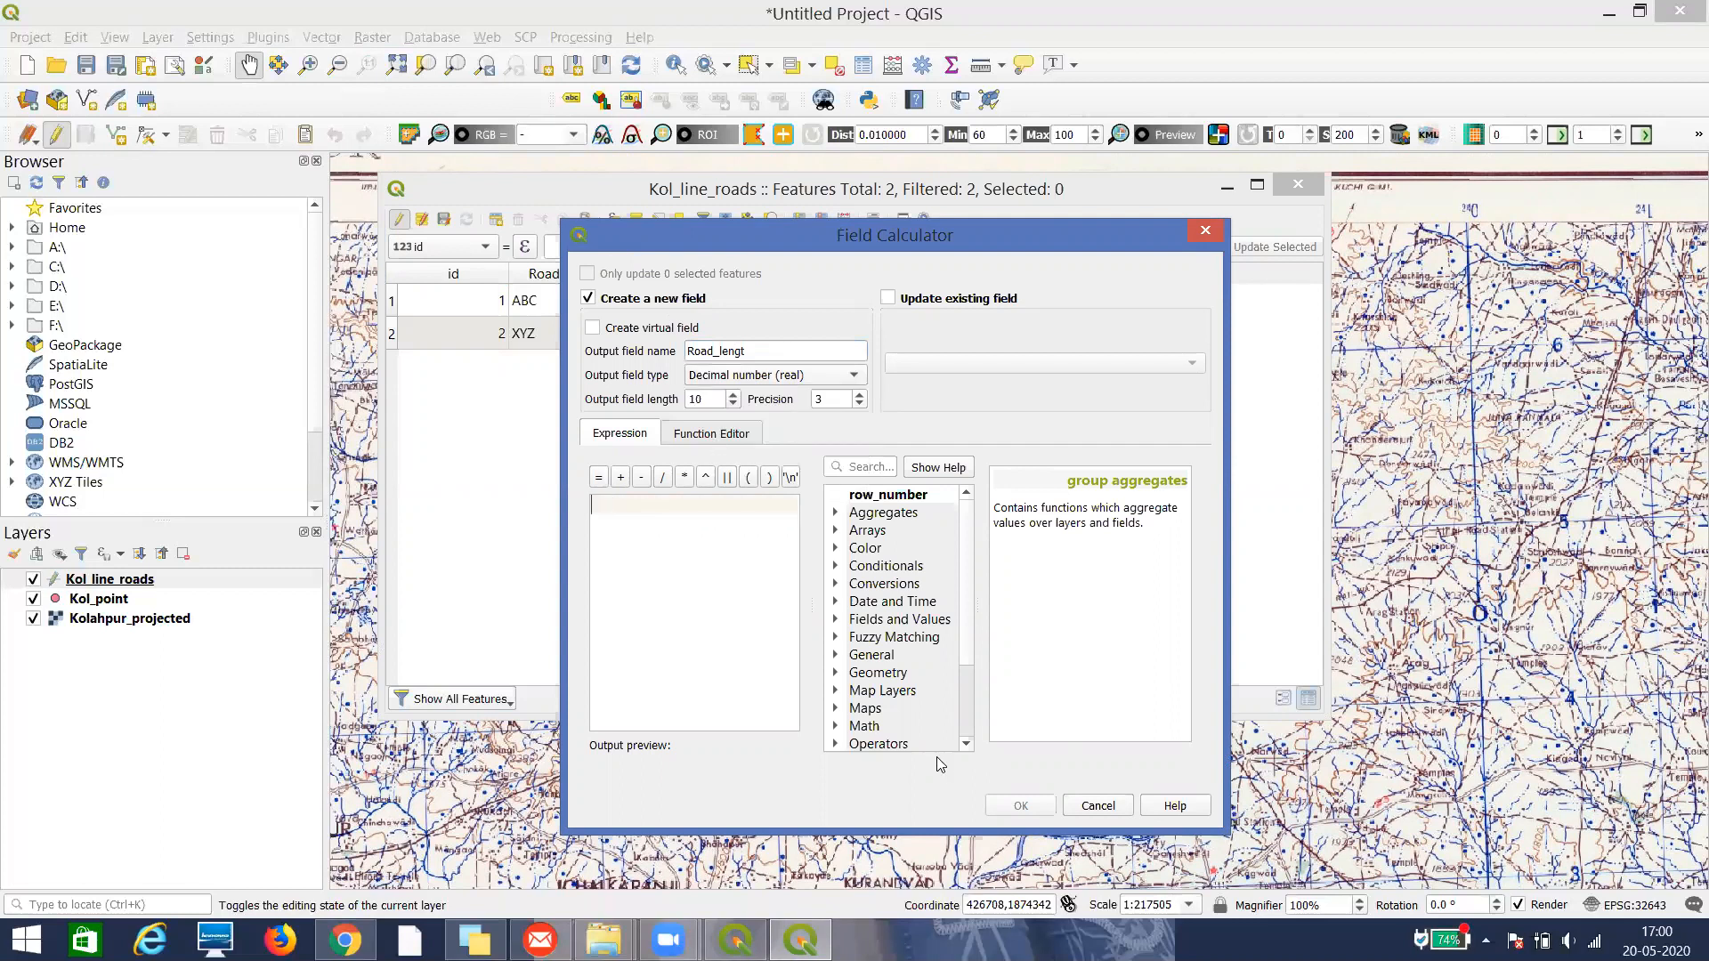
left_click(964, 745)
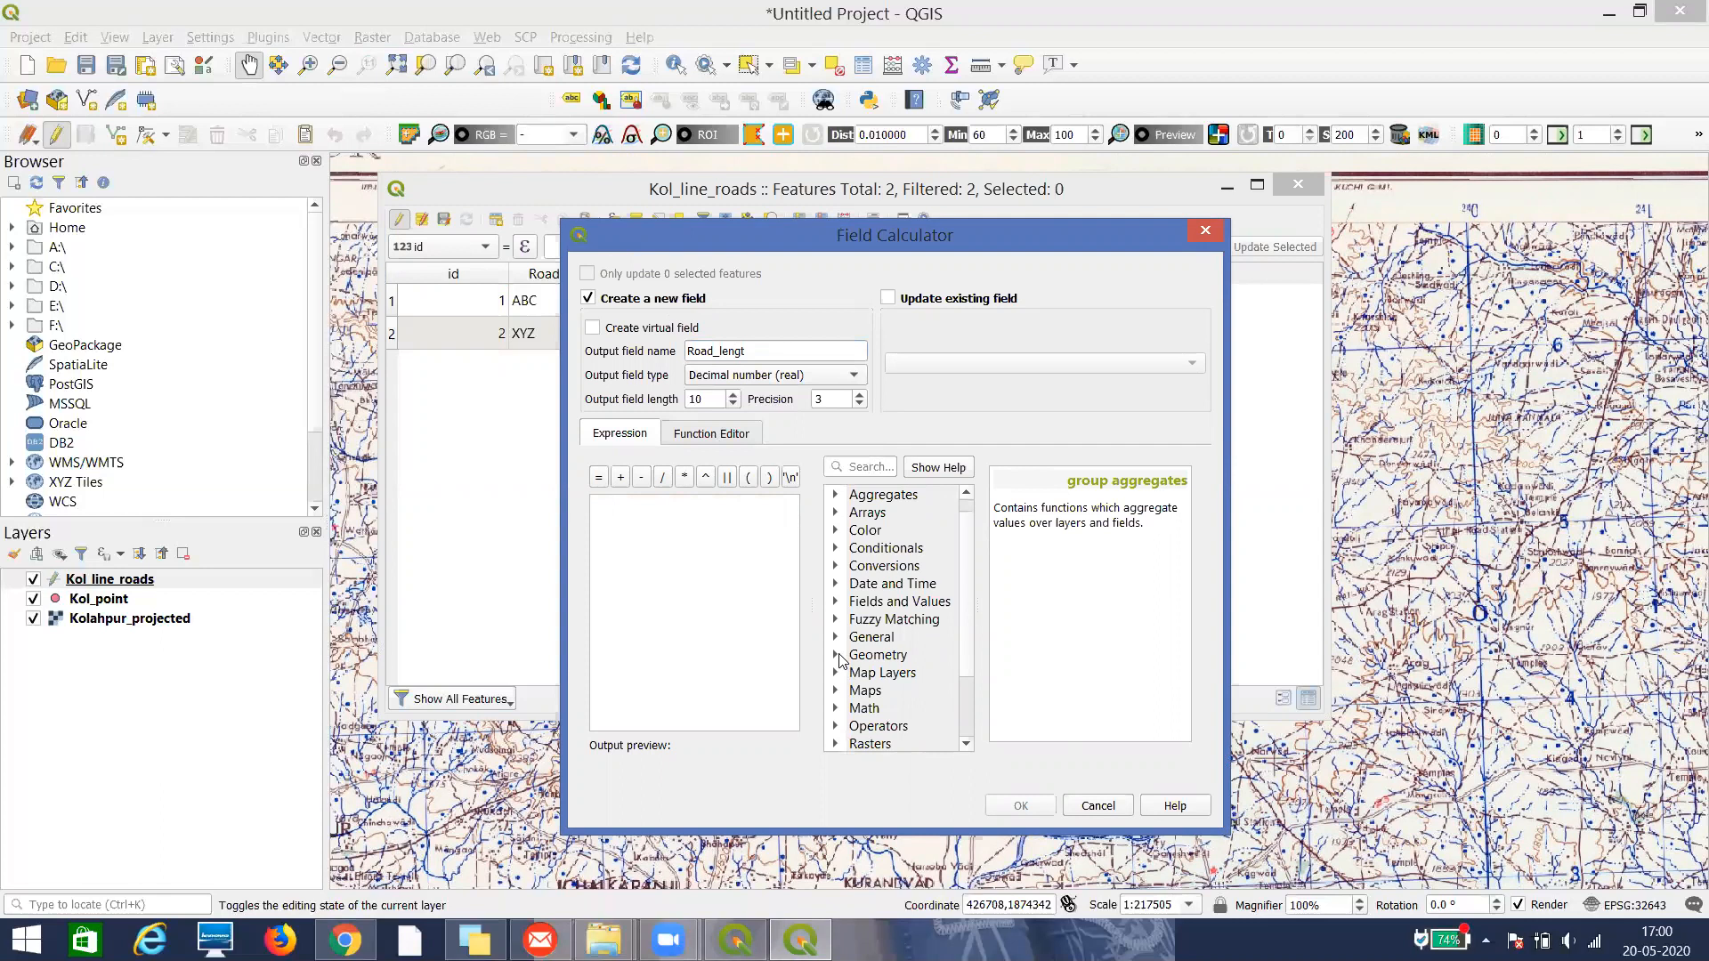
left_click(840, 656)
left_click(965, 744)
left_click(966, 744)
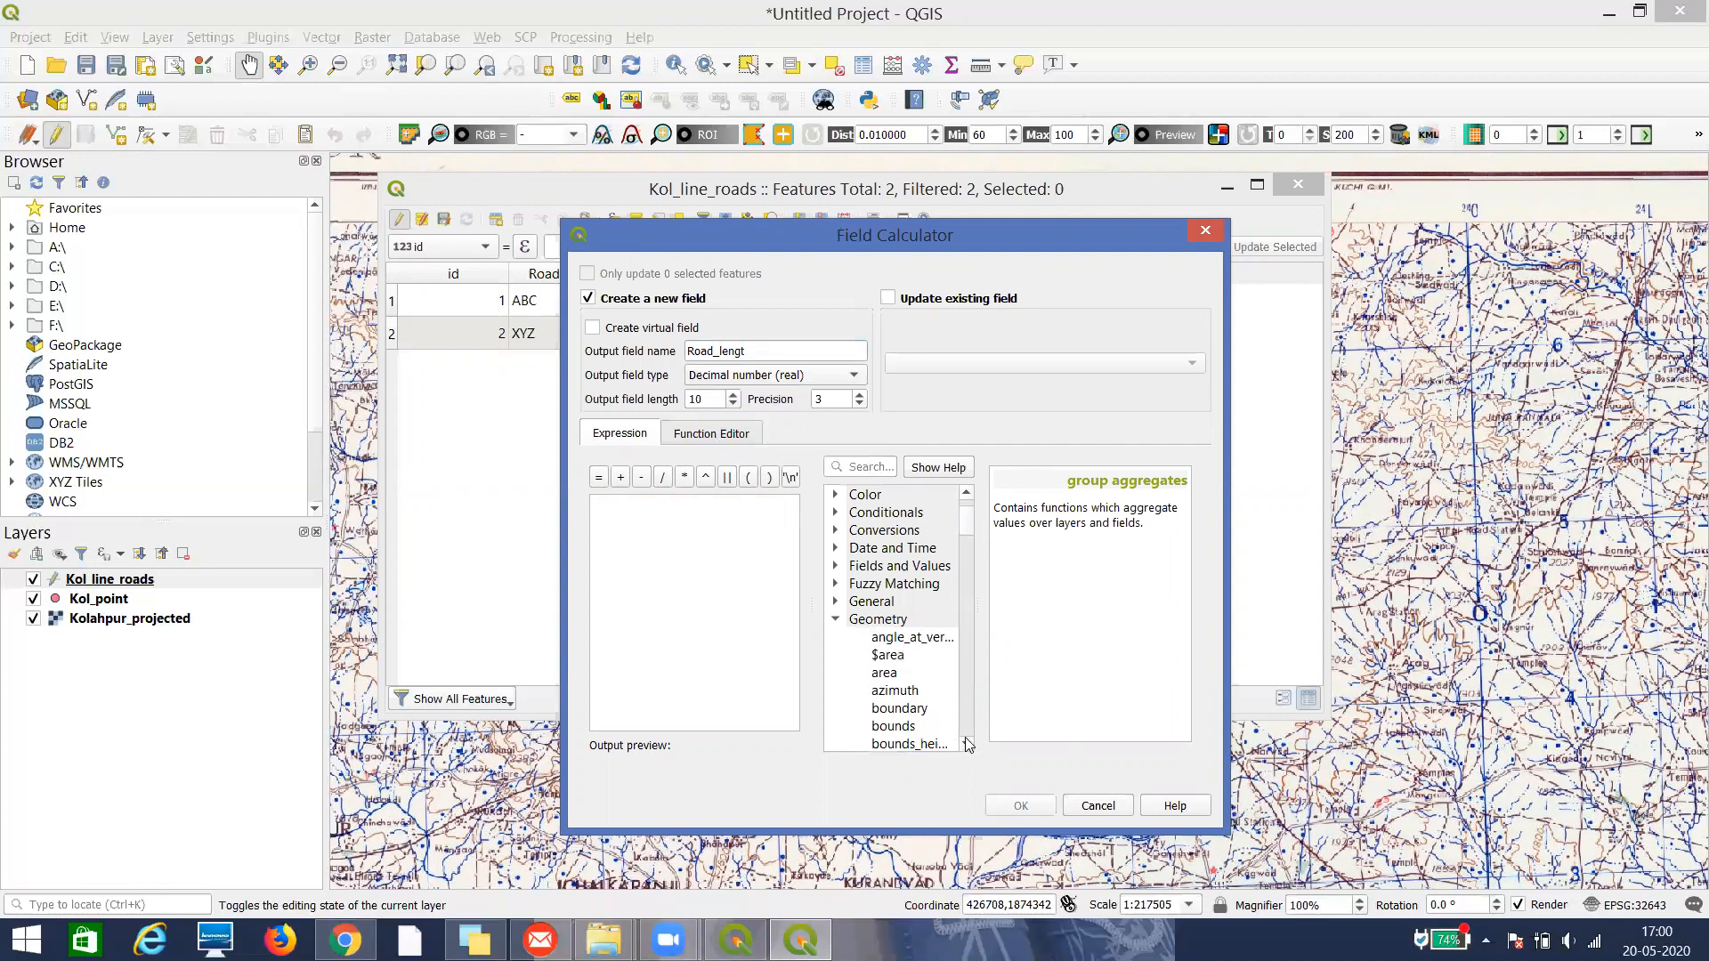
left_click(966, 744)
left_click(965, 744)
left_click(965, 744)
left_click(966, 744)
left_click(965, 744)
left_click(966, 744)
left_click(965, 744)
left_click(965, 744)
left_click(966, 744)
left_click(966, 744)
left_click(966, 743)
left_click(966, 744)
left_click(966, 744)
left_click(966, 744)
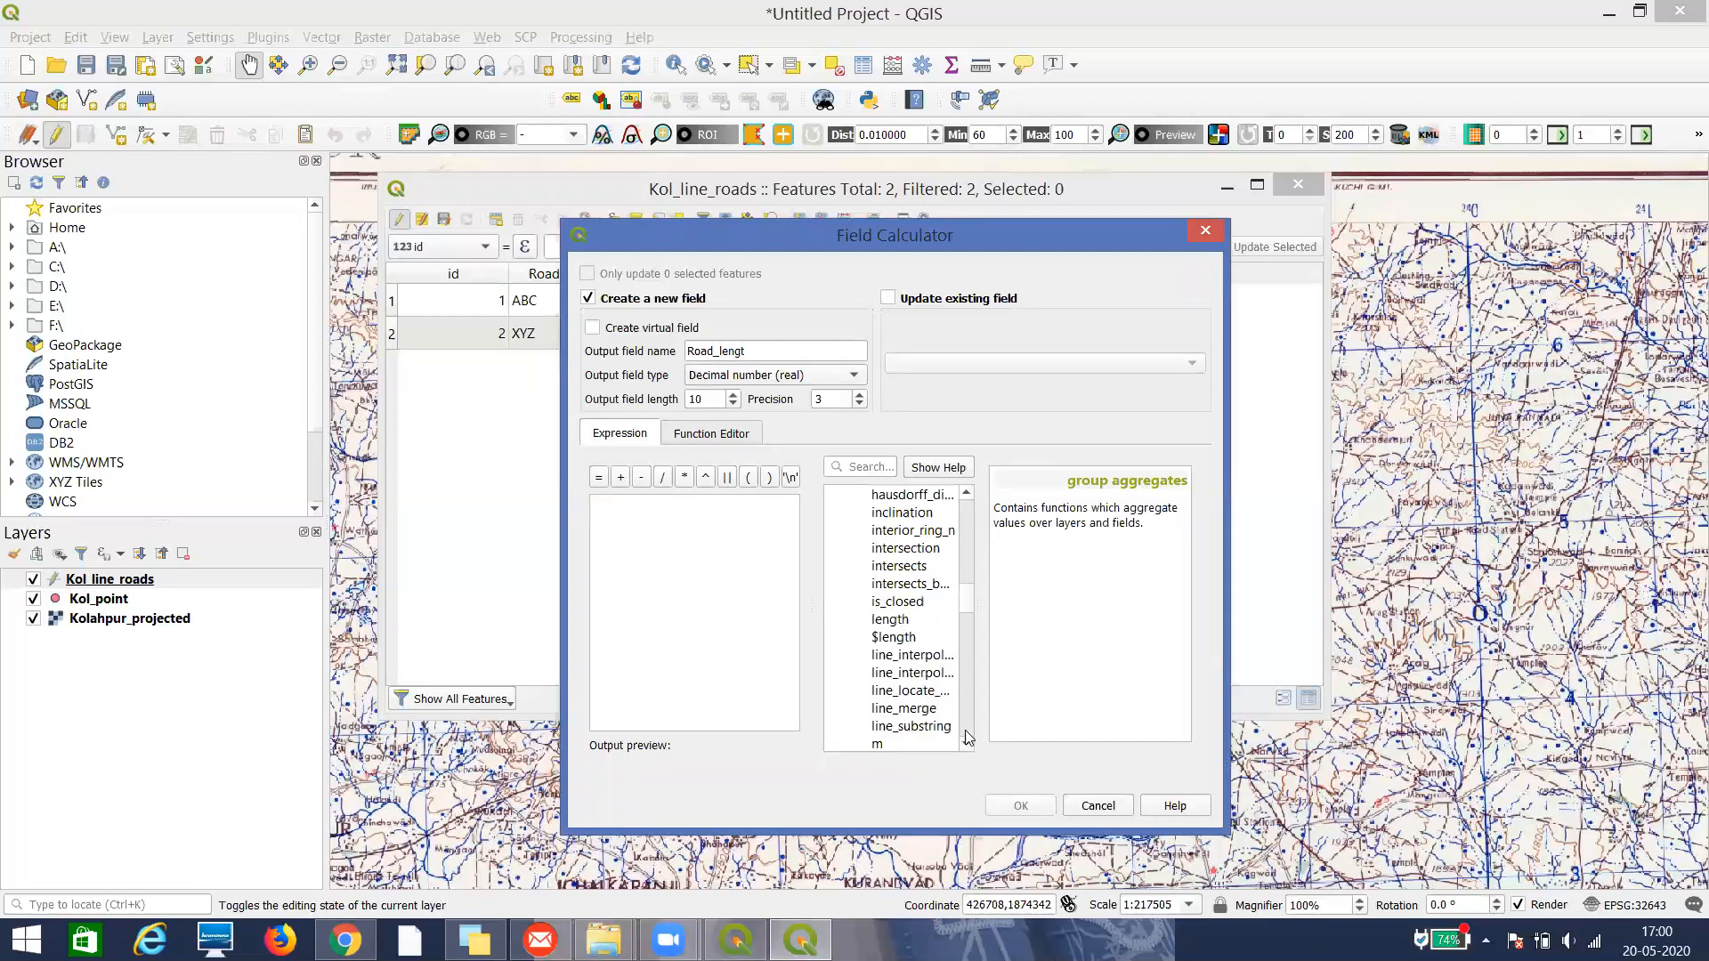
double_click(893, 637)
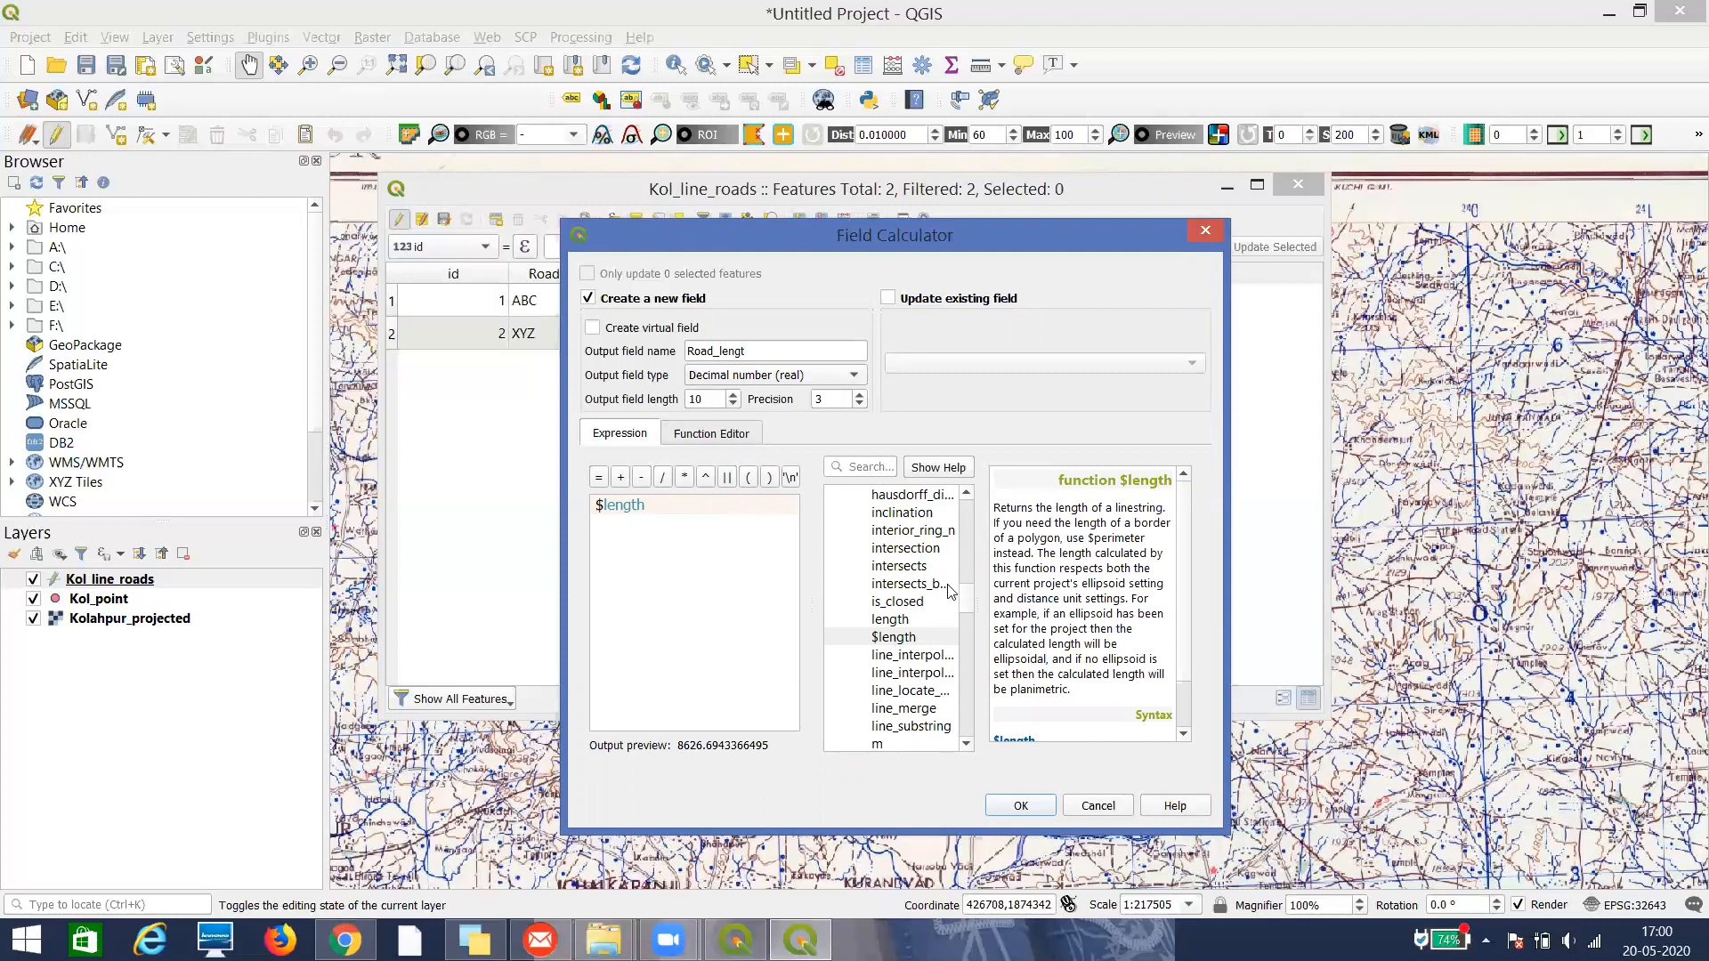
scroll(954, 554, "up", 7)
scroll(954, 554, "up", 8)
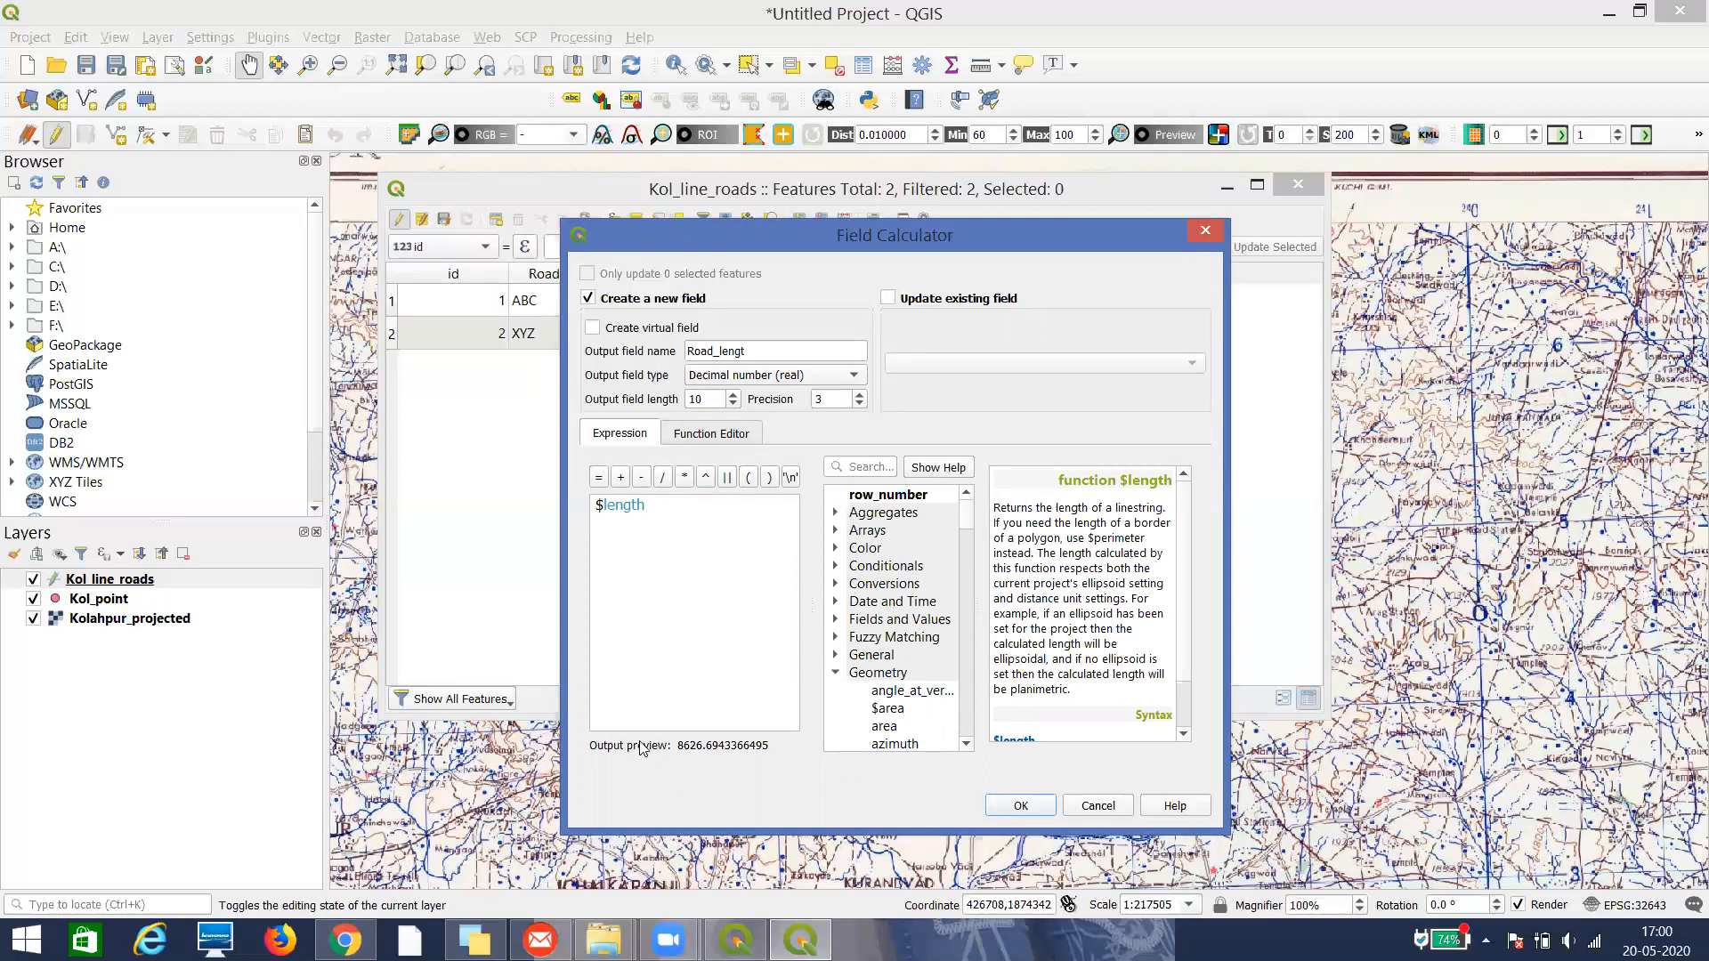
left_click(1022, 805)
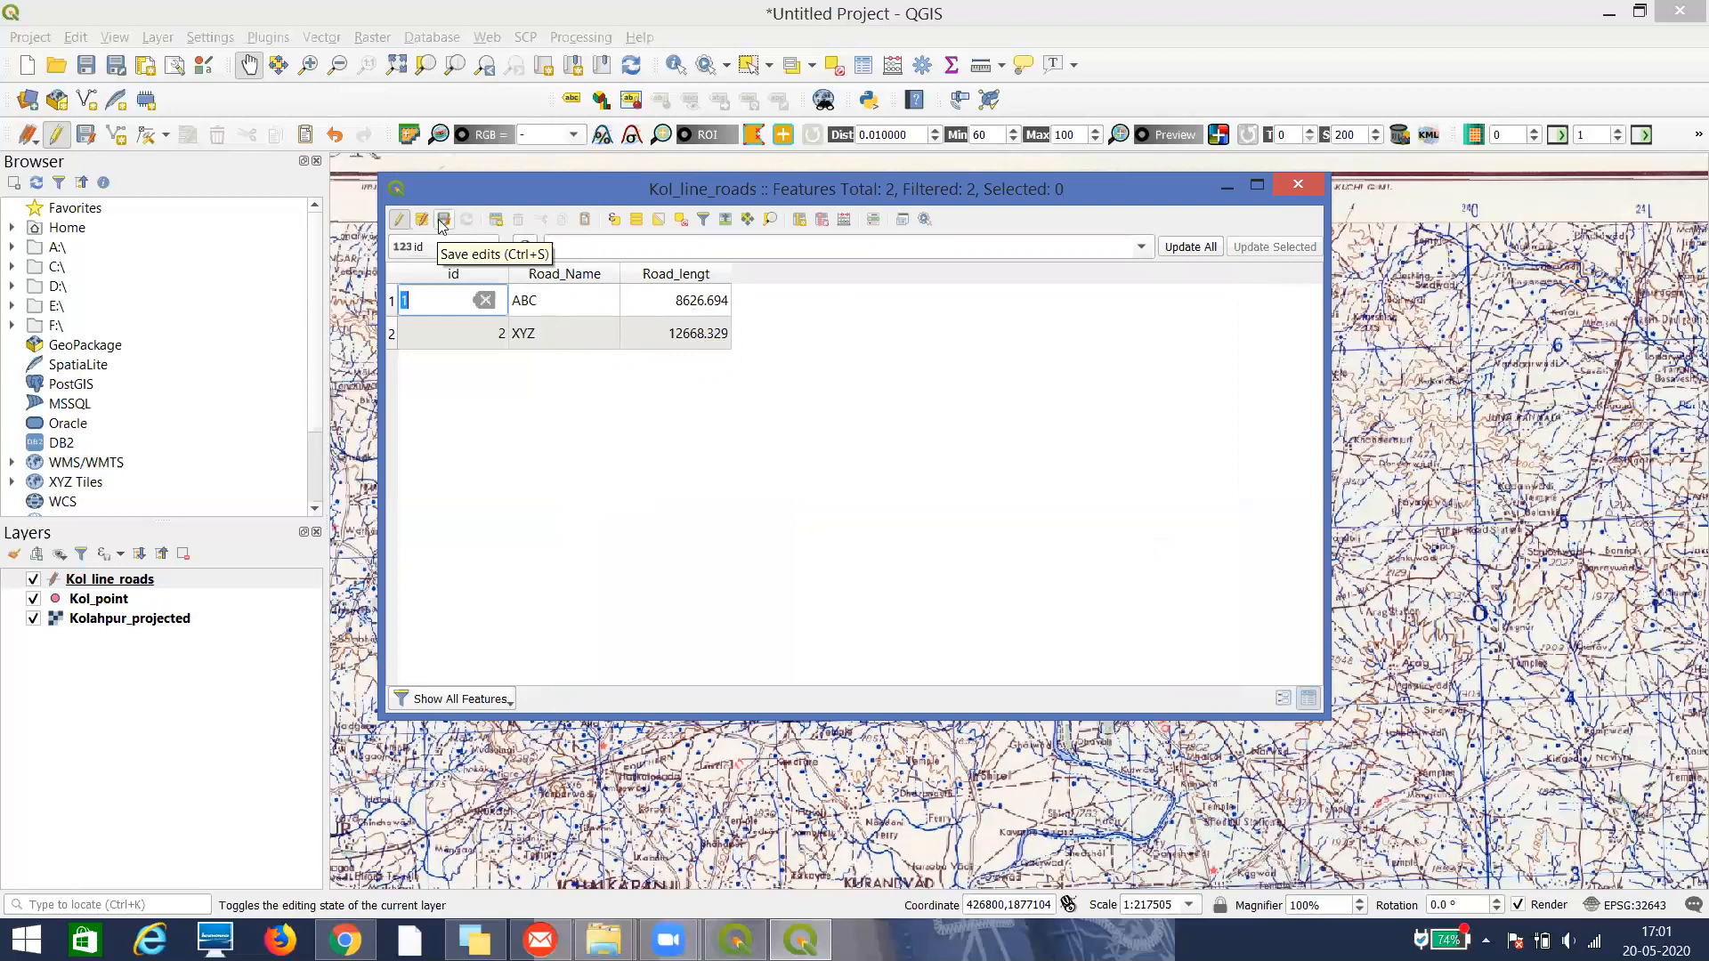
Save the calculated road lengths, stop editing Kol_line_roads and close its attribute table
left_click(401, 224)
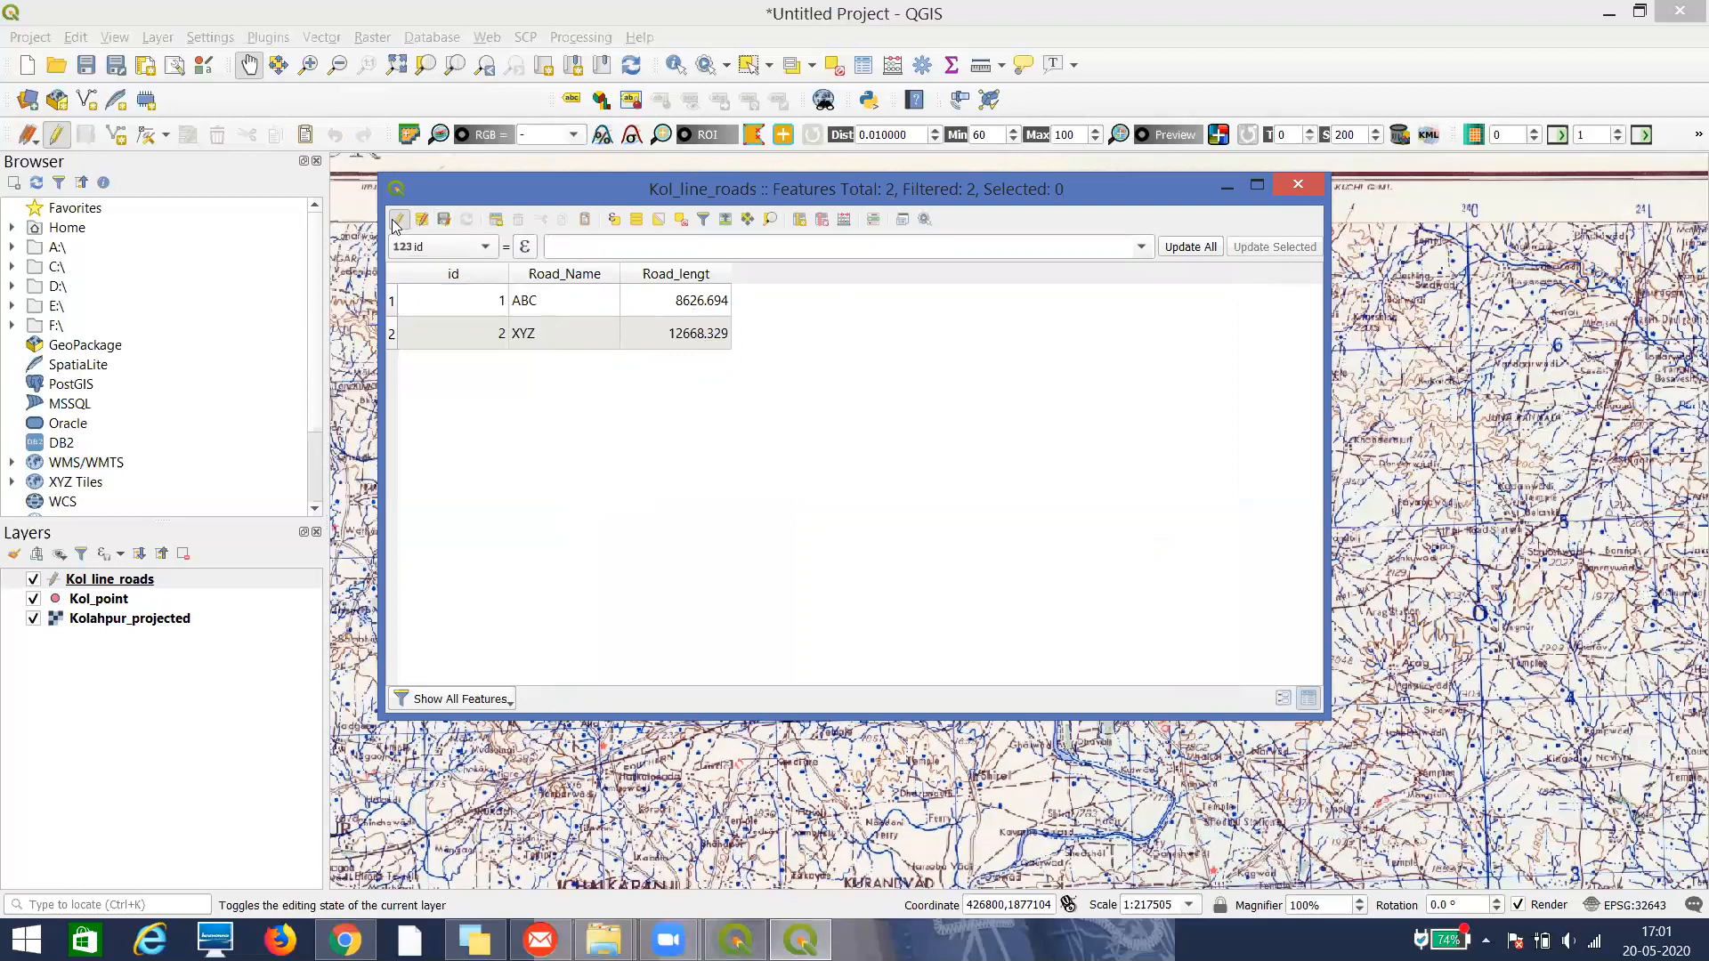
left_click(396, 224)
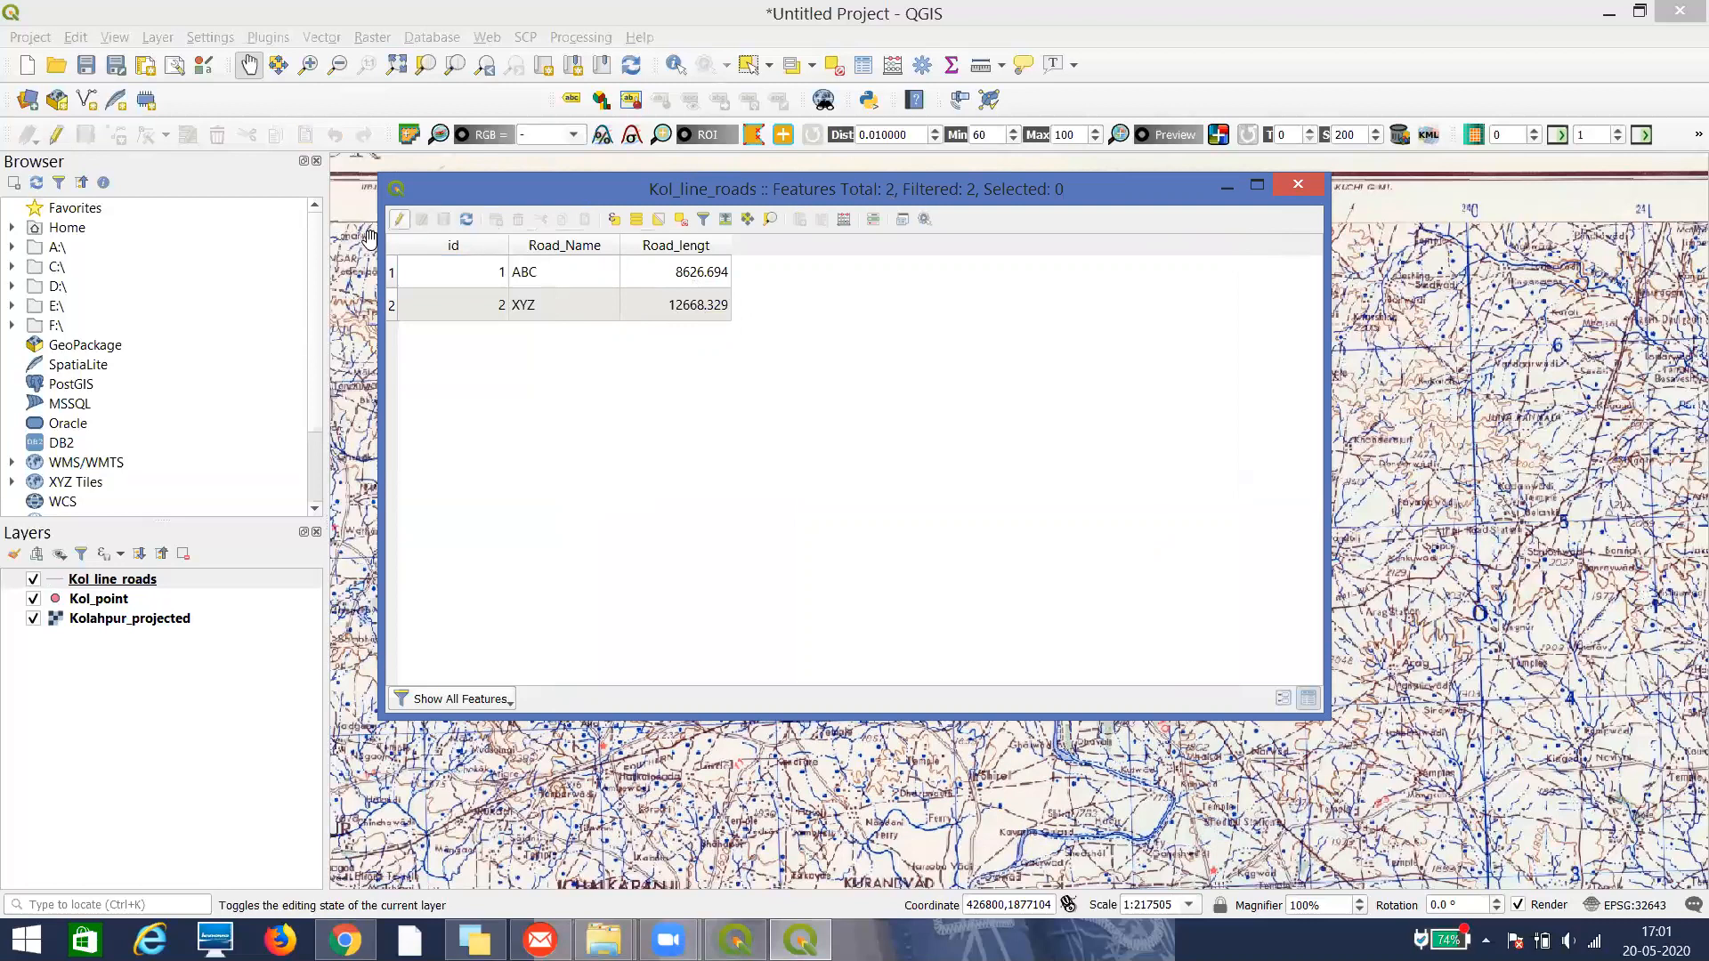
left_click(1285, 189)
scroll(872, 549, "down", 1)
scroll(872, 549, "up", 1)
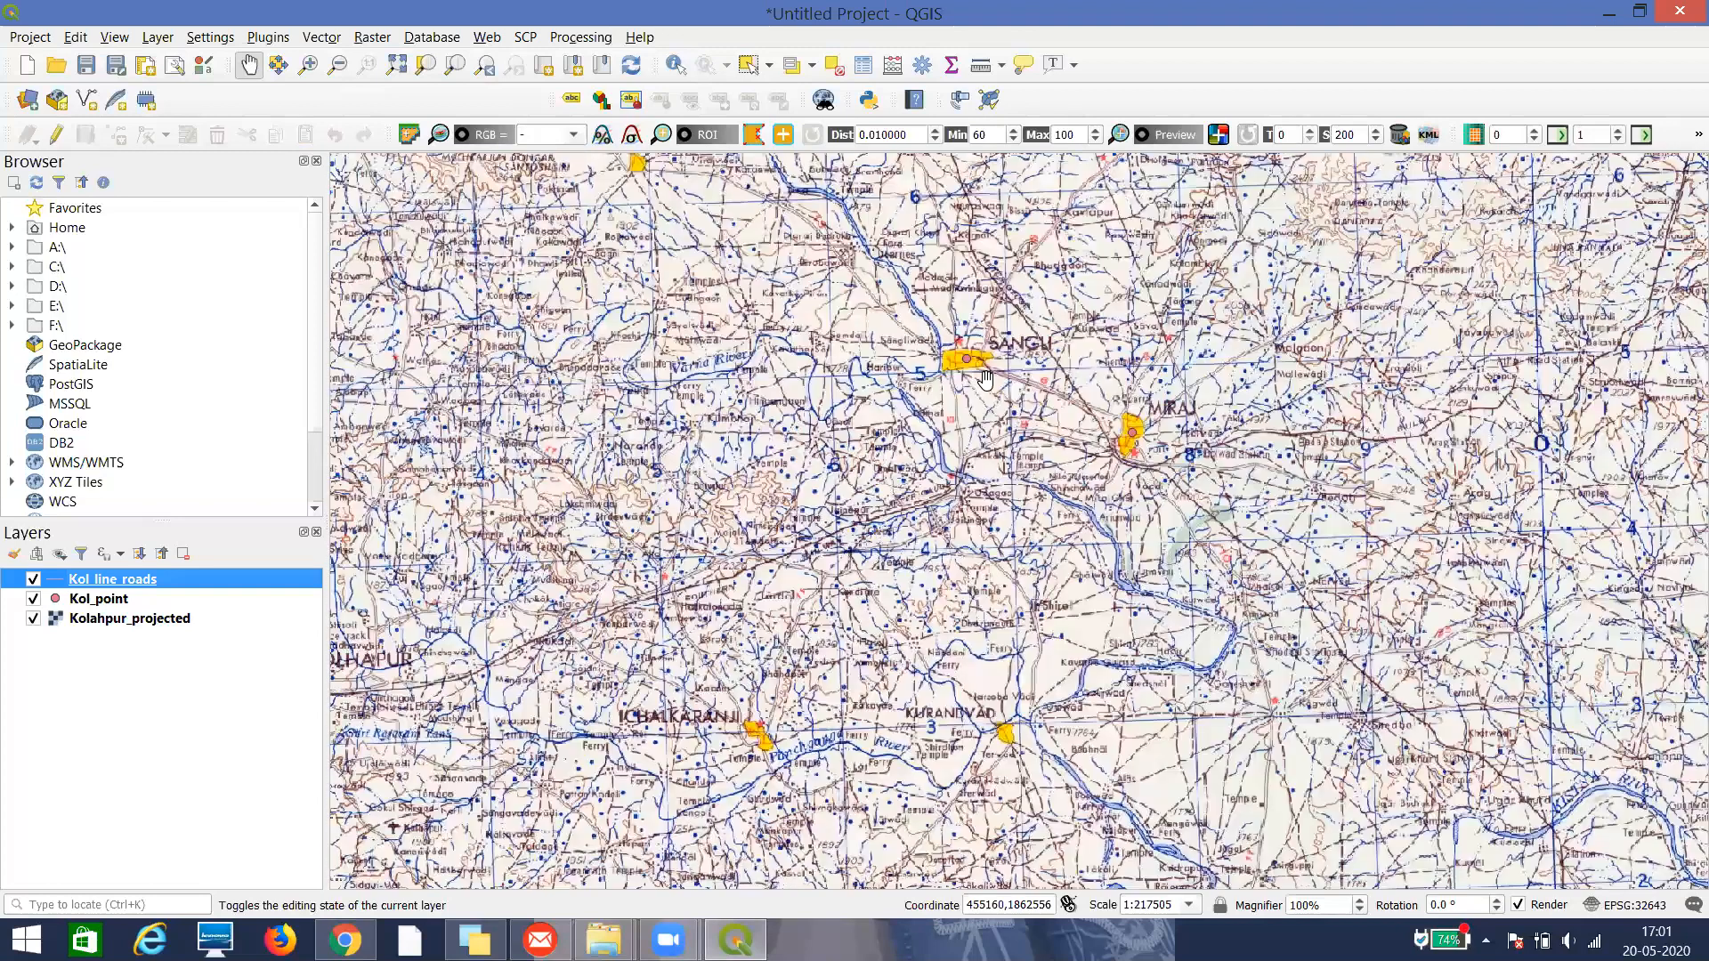
Start a new shapefile layer with file name Kol_polygon and polygon geometry
left_click(157, 39)
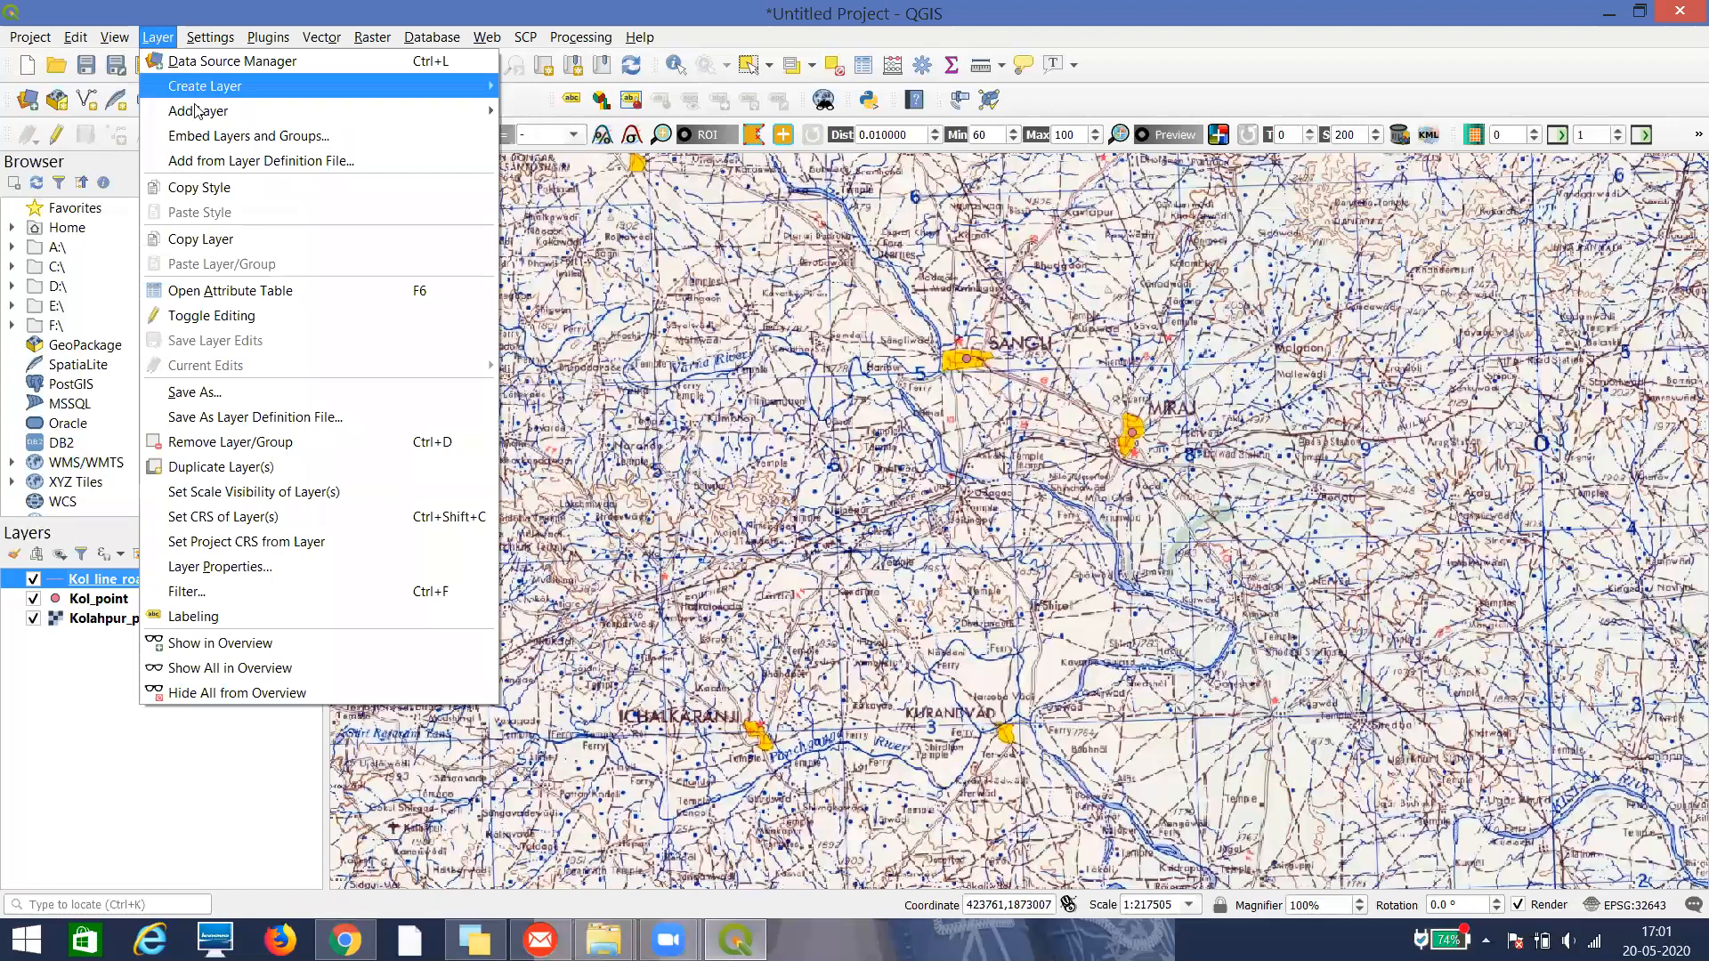
mouse_move(199, 89)
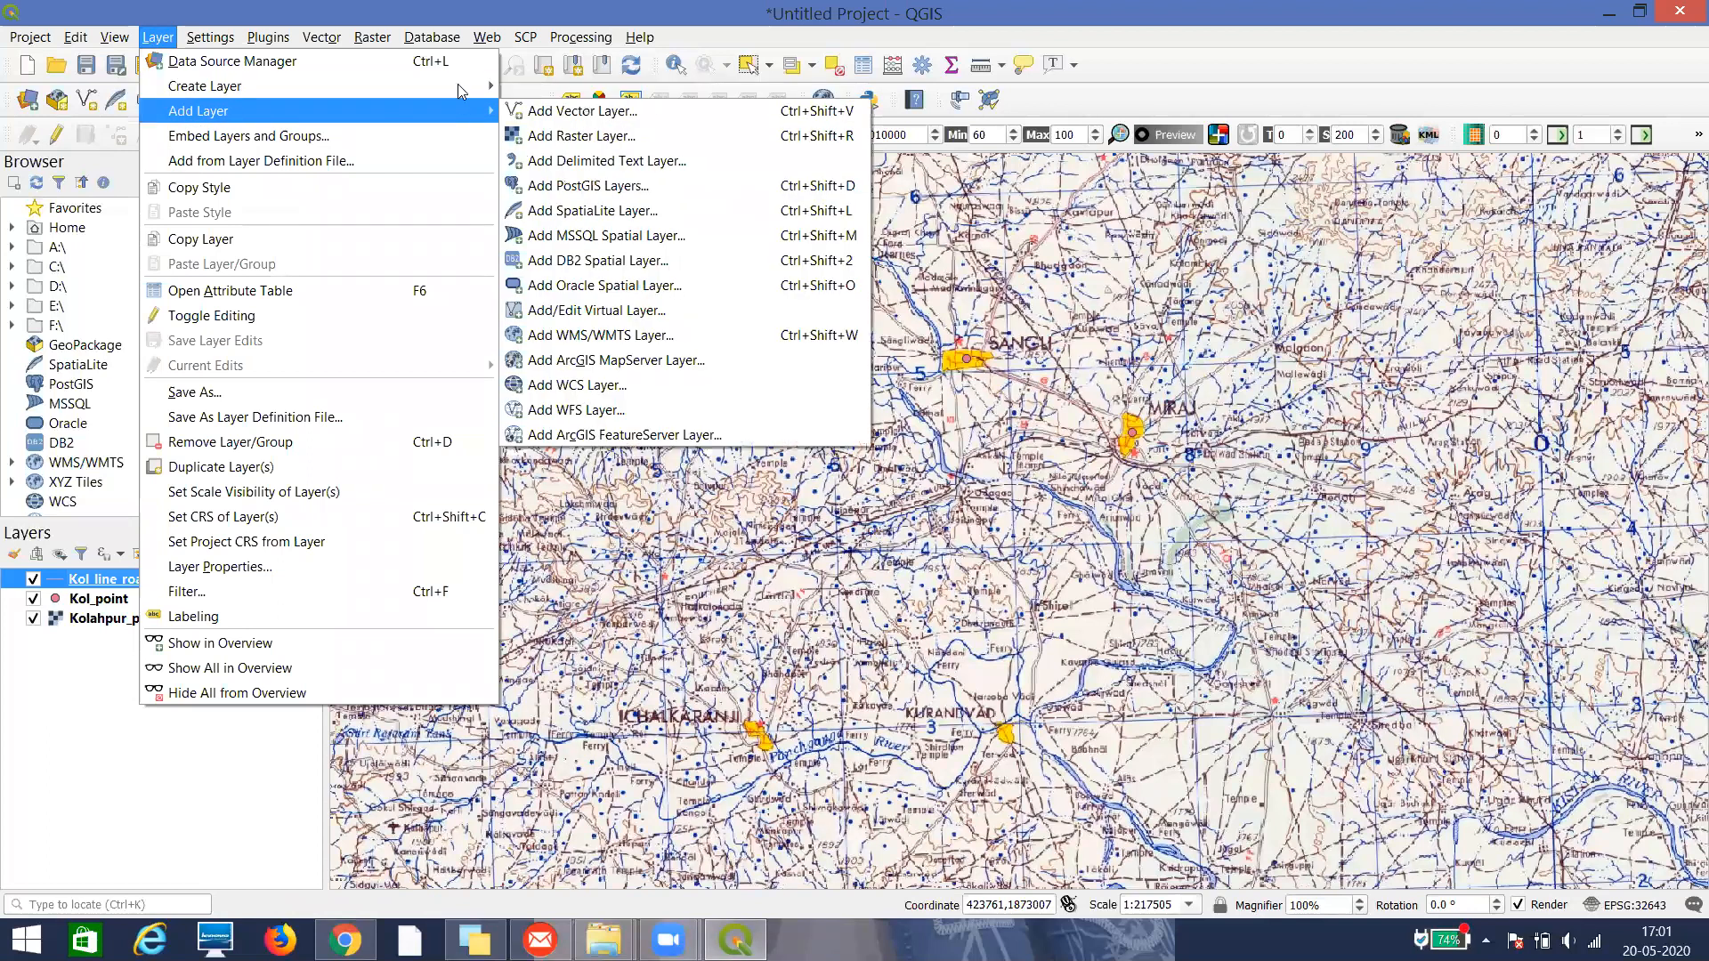
left_click(564, 111)
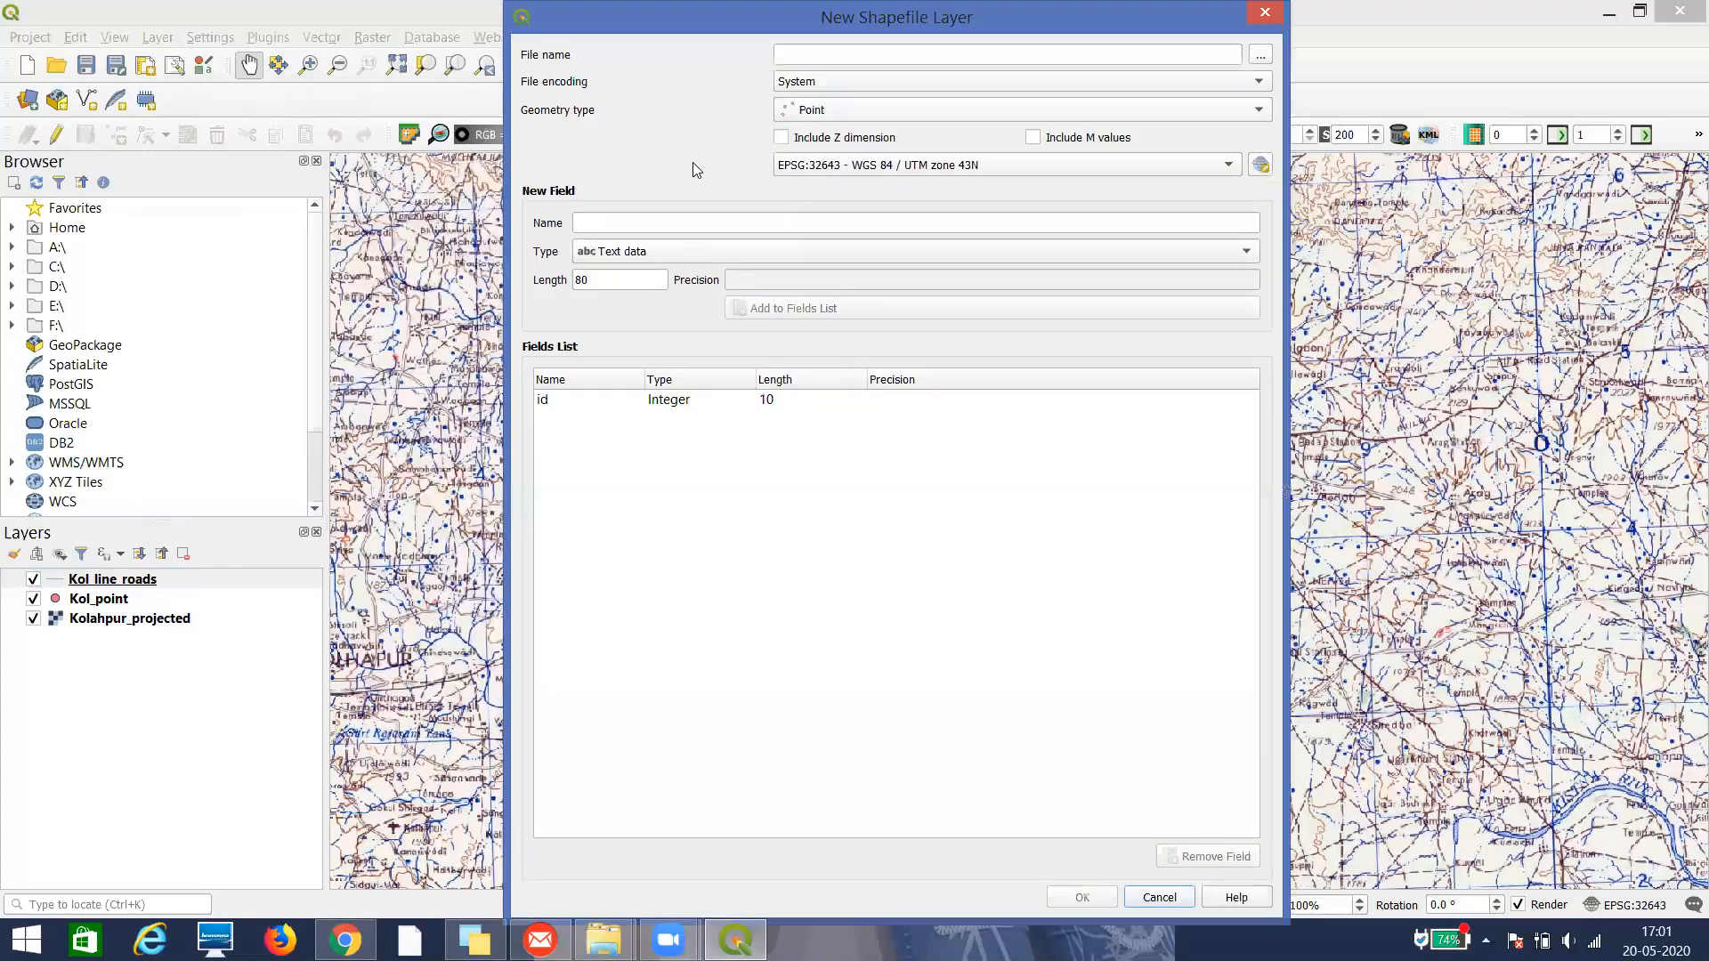
left_click(817, 51)
type("Kol_polygon")
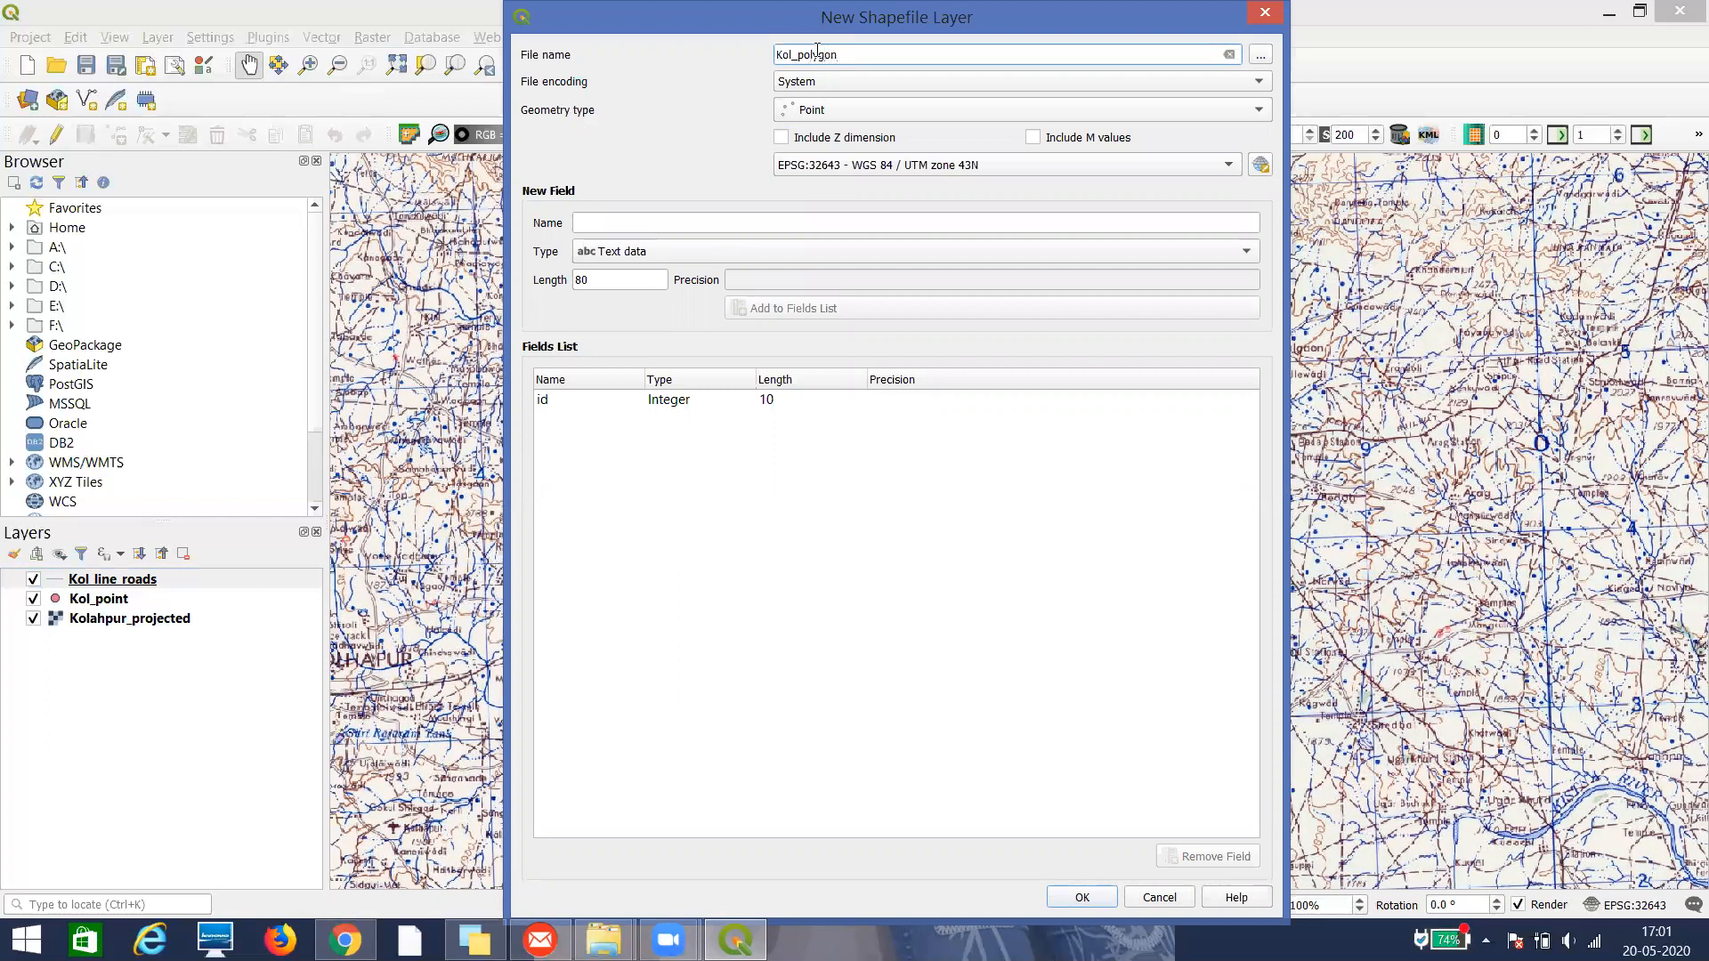
left_click(808, 113)
left_click(800, 173)
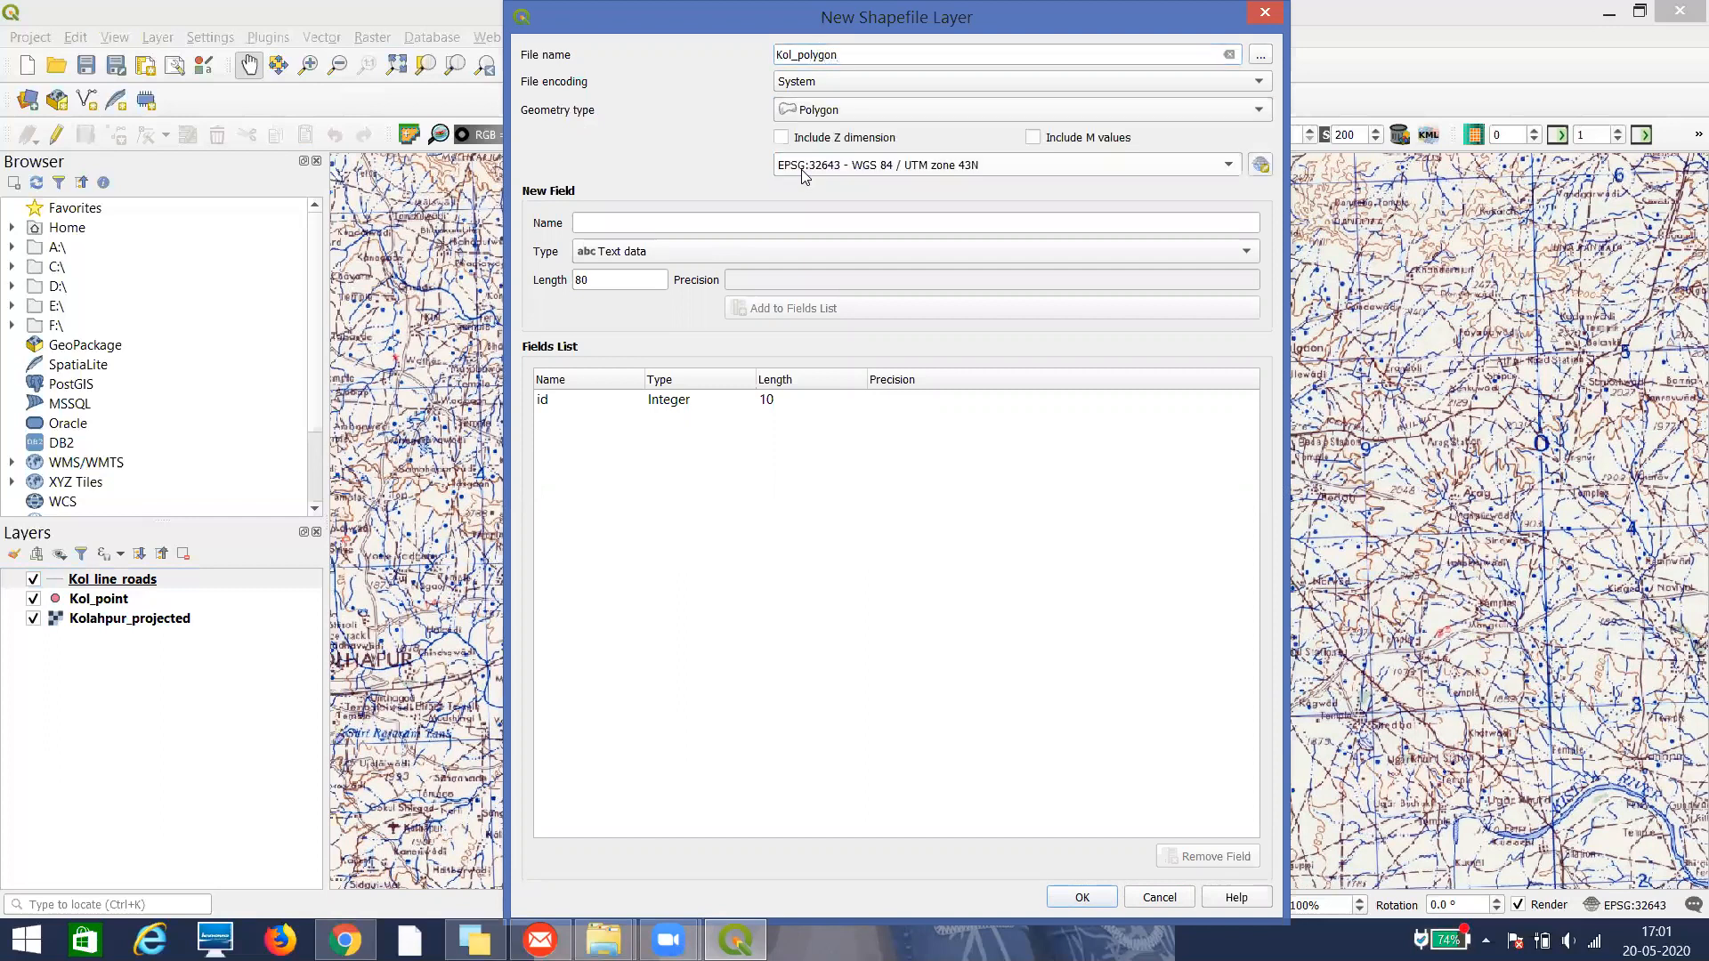
Include the Z dimension, add a text field Name with length 80, and create the Kol_polygon layer
left_click(781, 137)
left_click(582, 218)
type("Name")
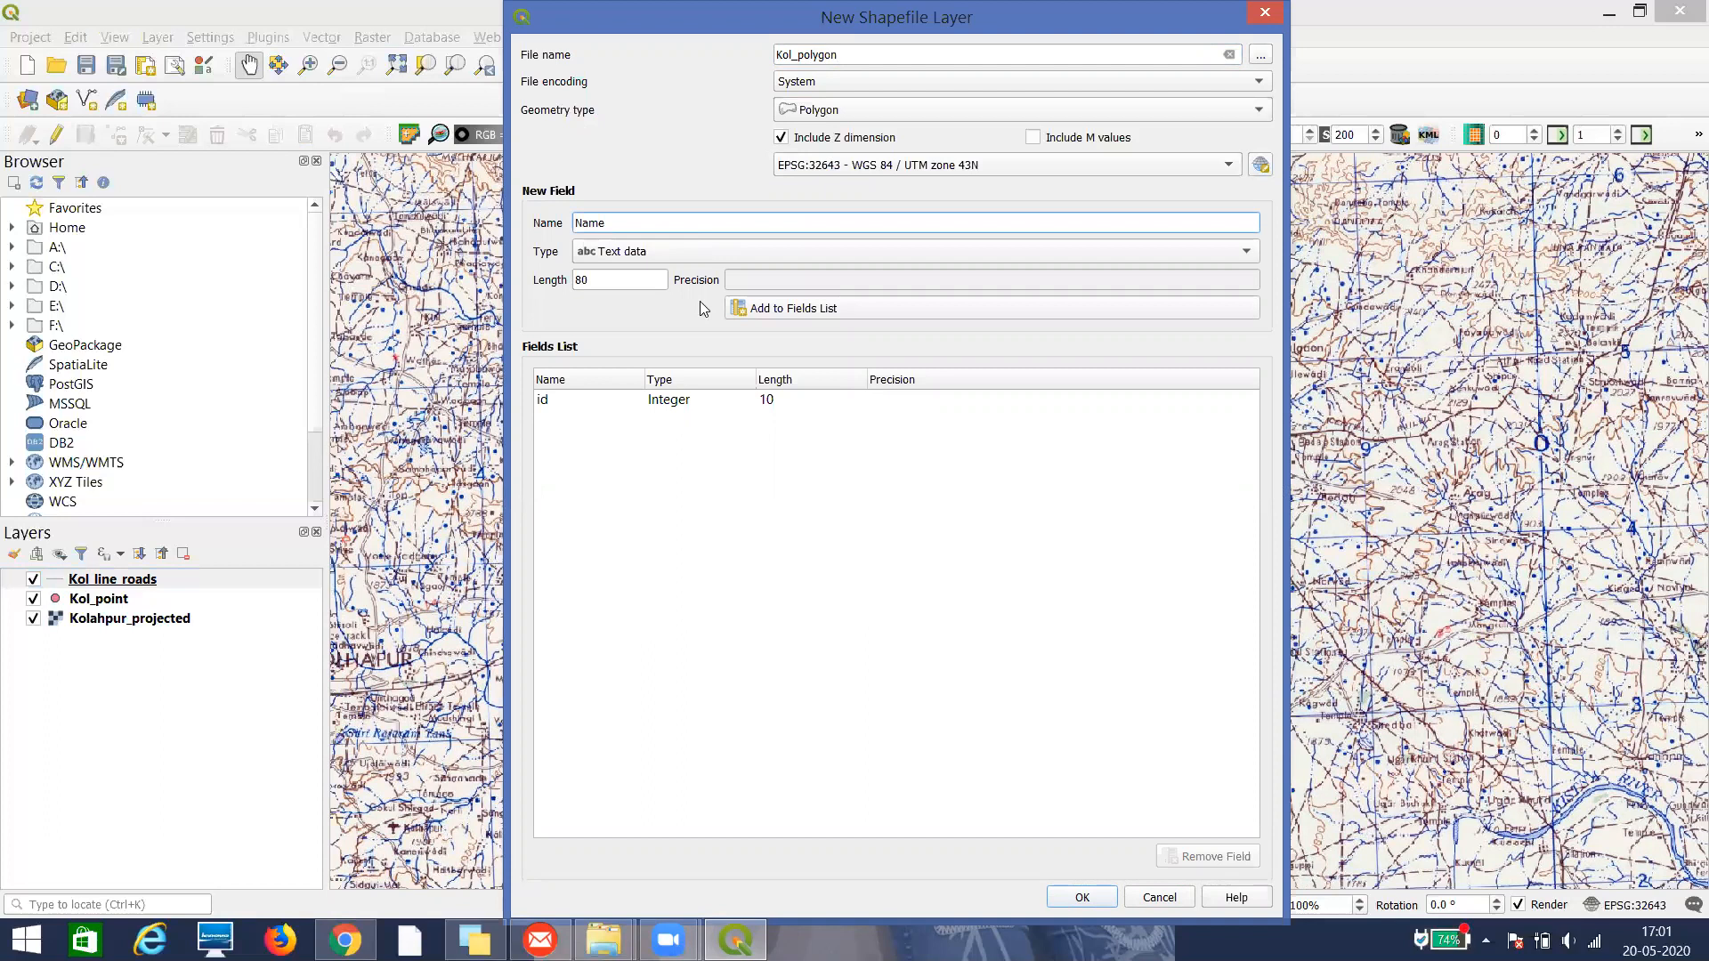
left_click(808, 314)
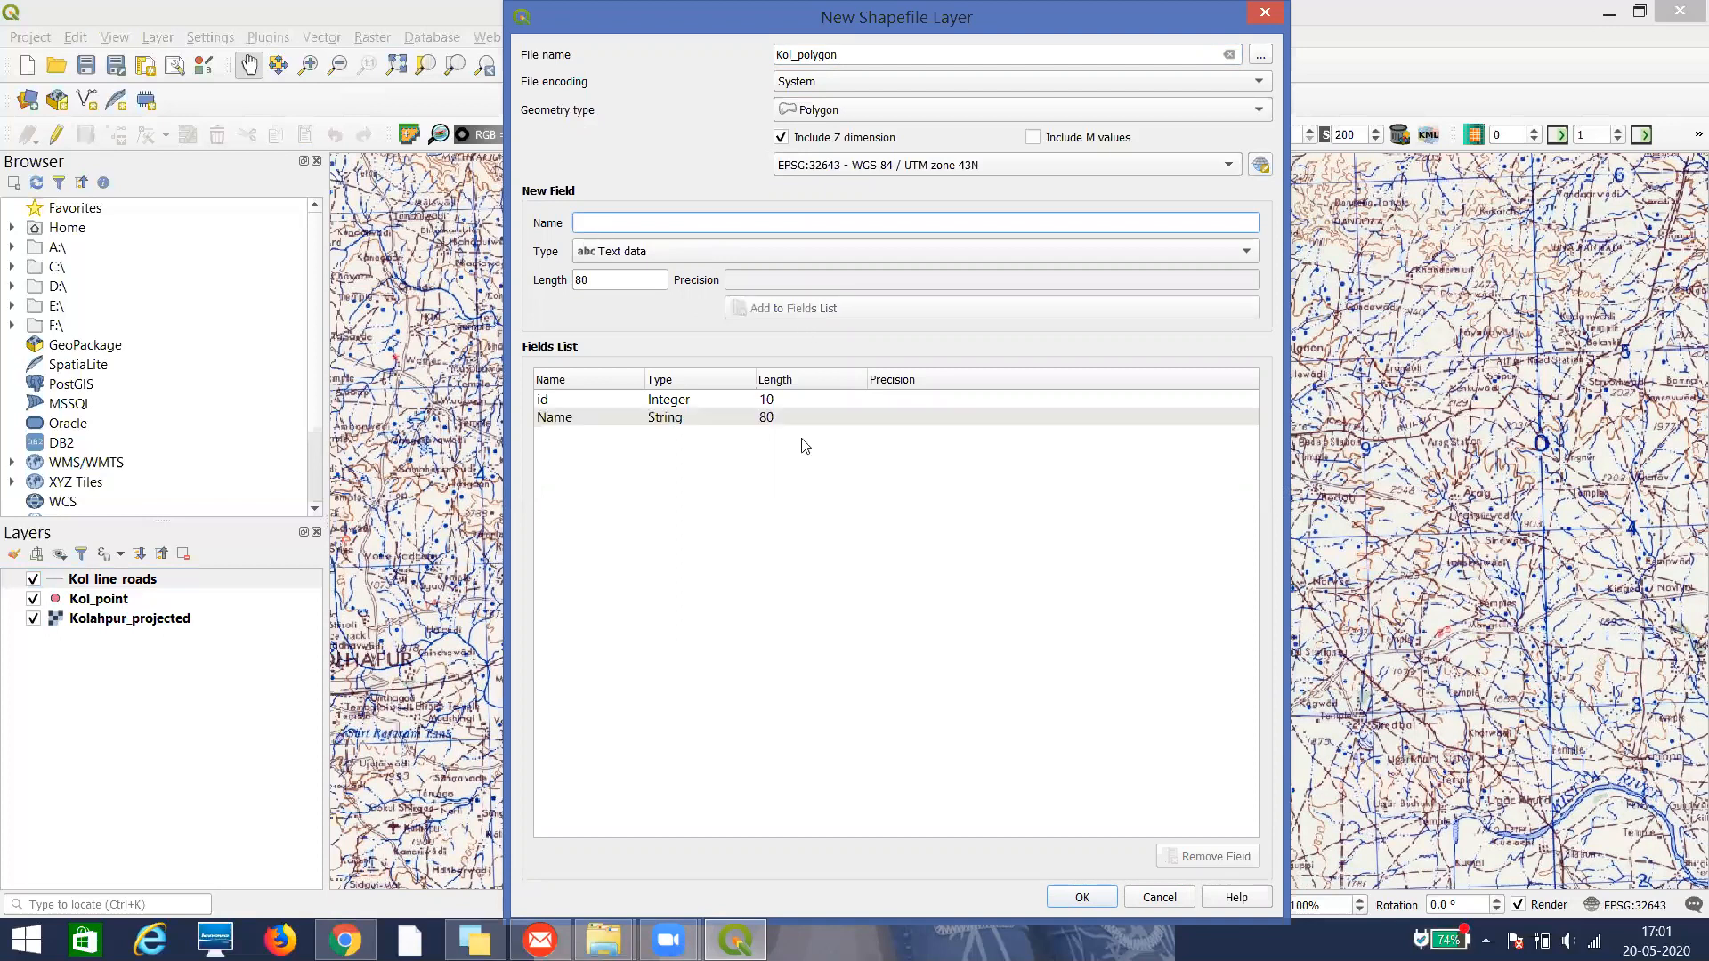
left_click(1082, 897)
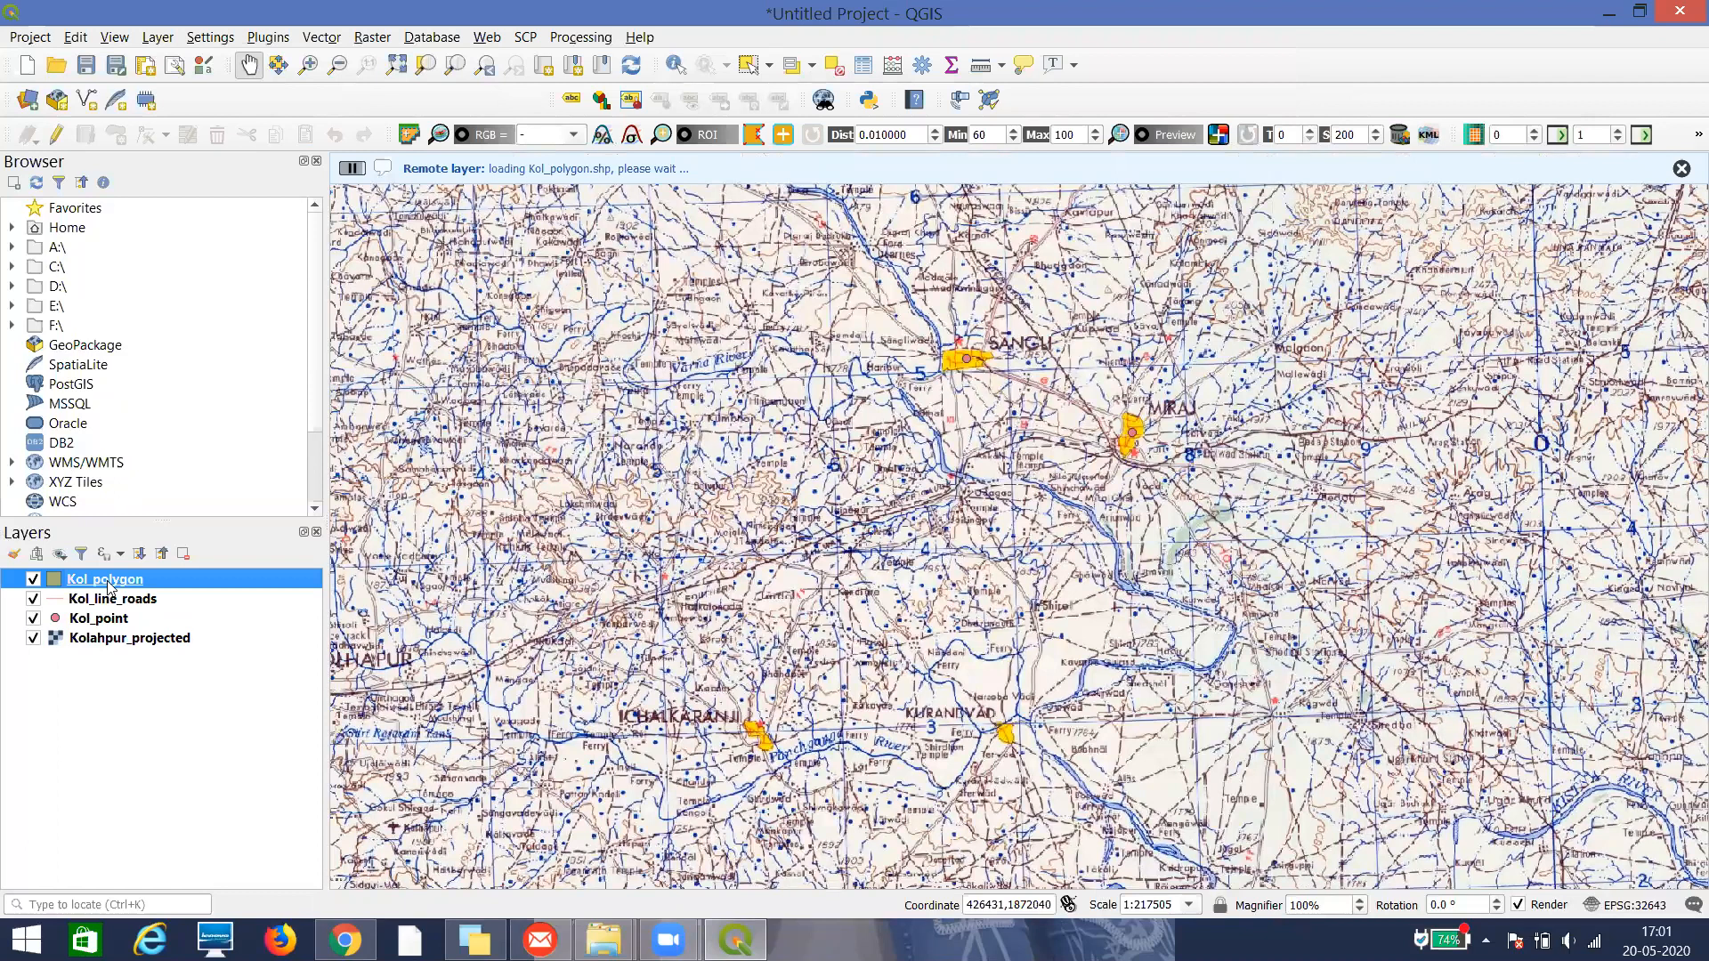
Make Kol_polygon editable and activate polygon digitizing at the Sangli town area
left_click(57, 133)
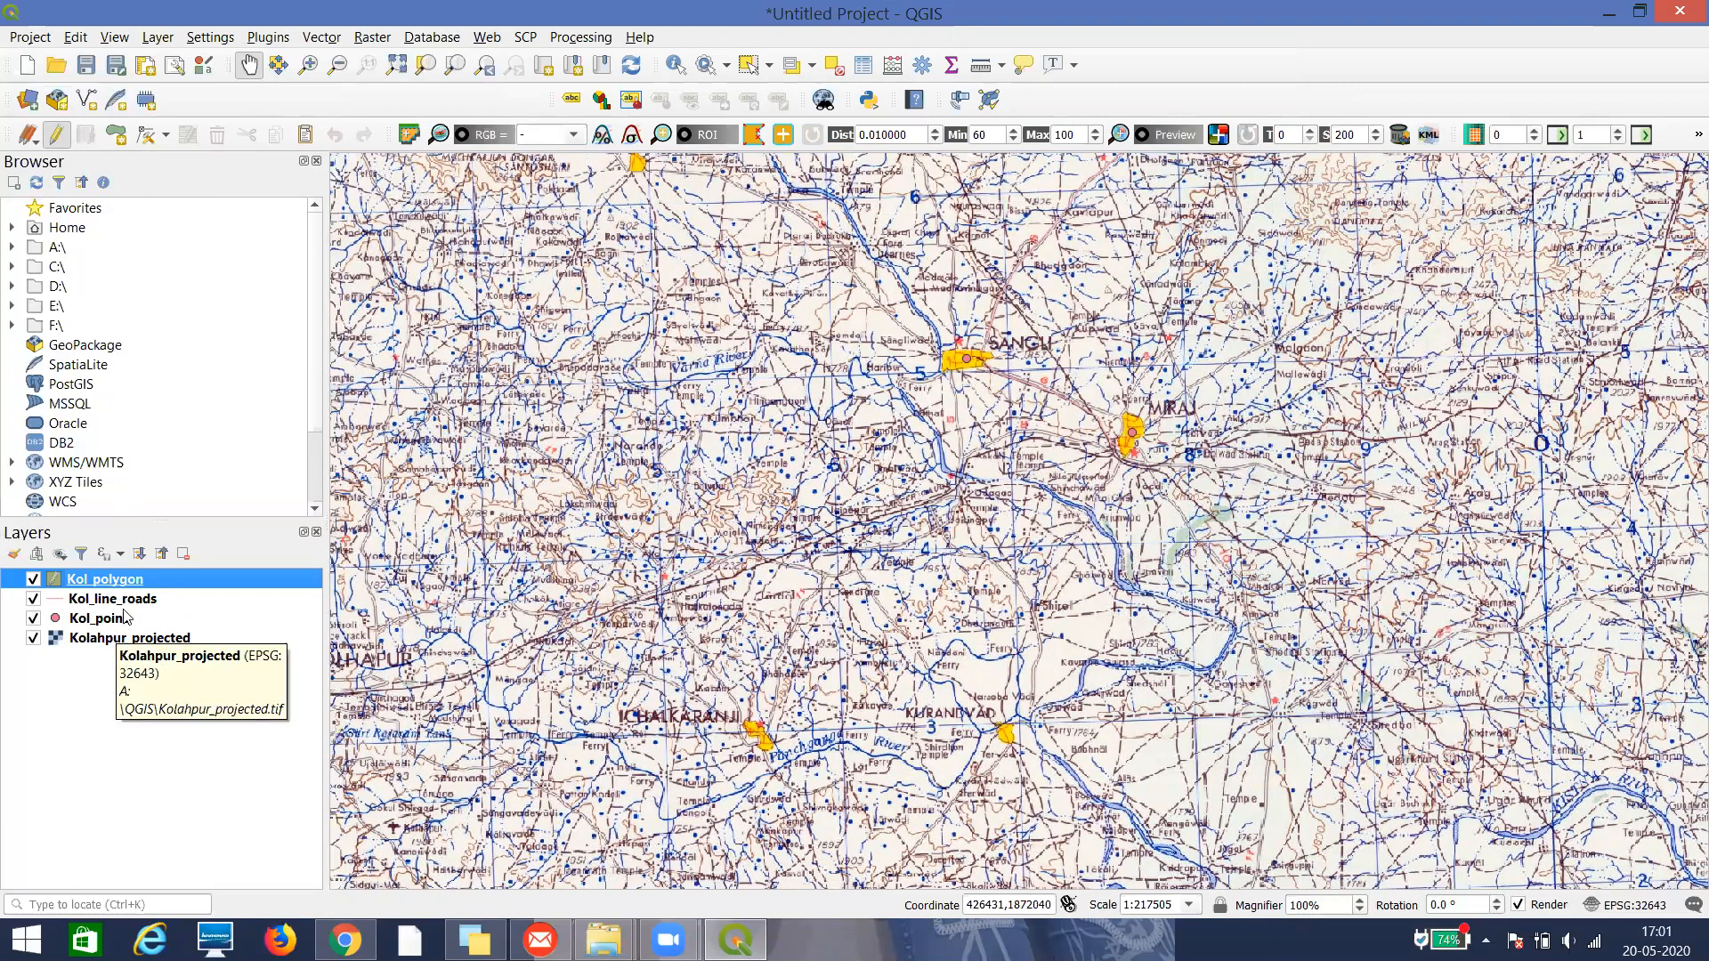
left_click(117, 135)
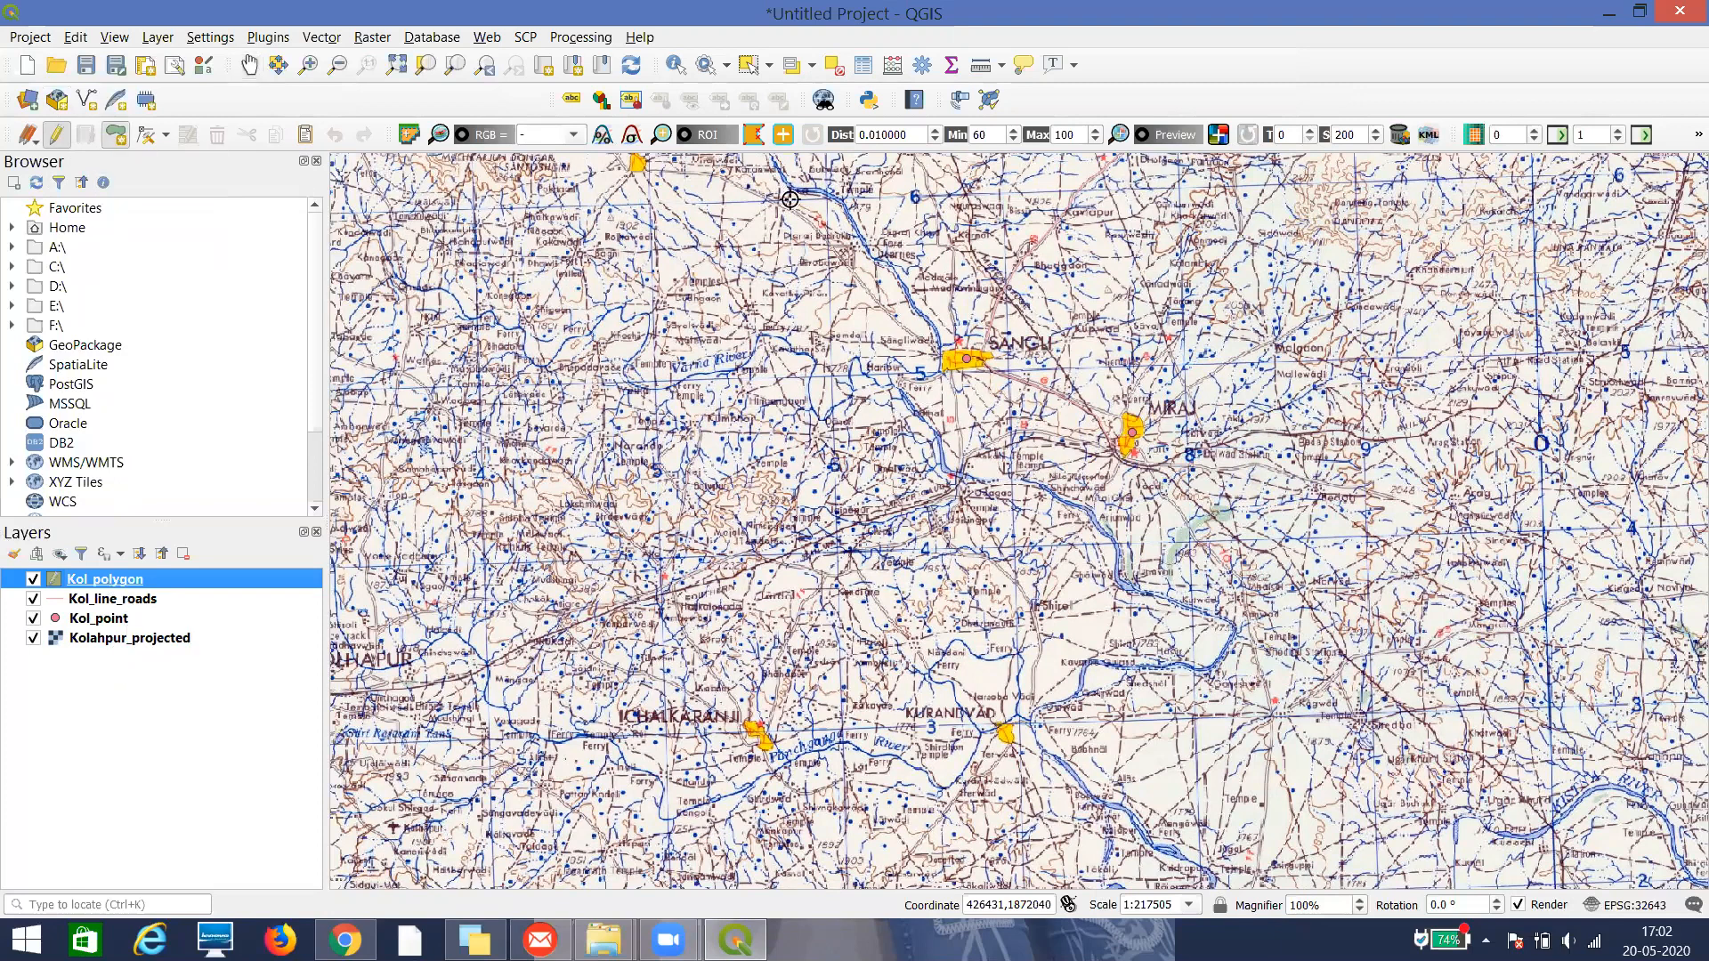
scroll(986, 345, "up", 1)
scroll(963, 347, "up", 1)
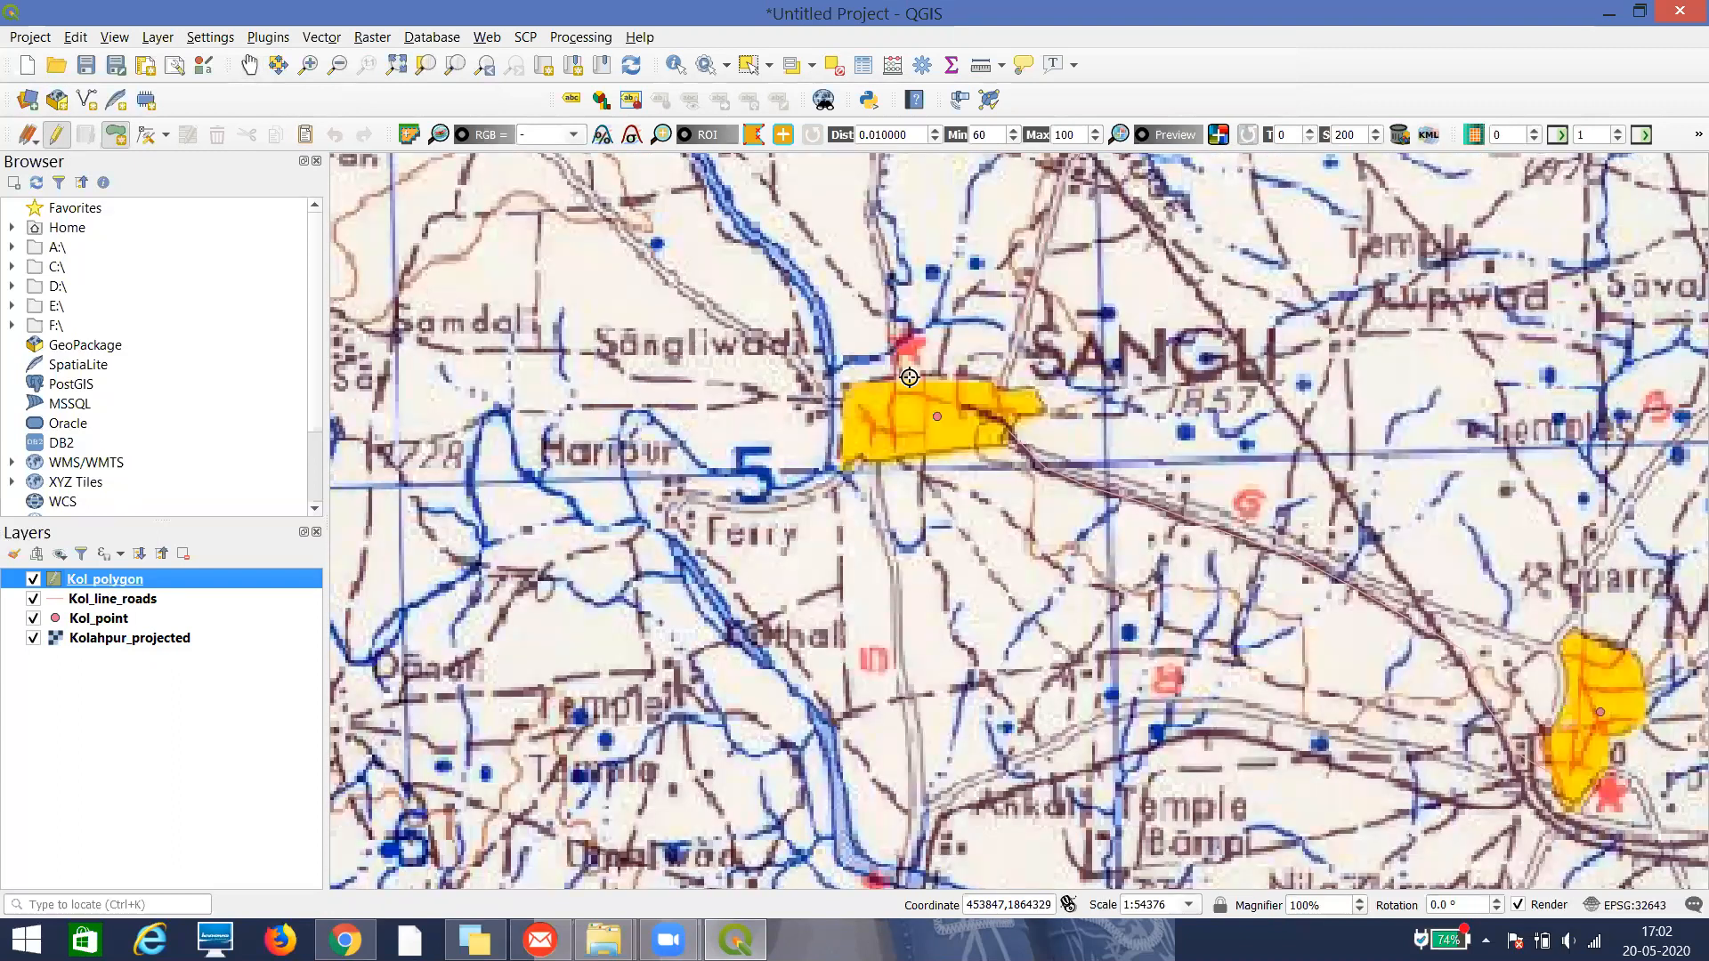
left_click(911, 377)
left_click(1039, 406)
left_click(996, 456)
left_click(853, 487)
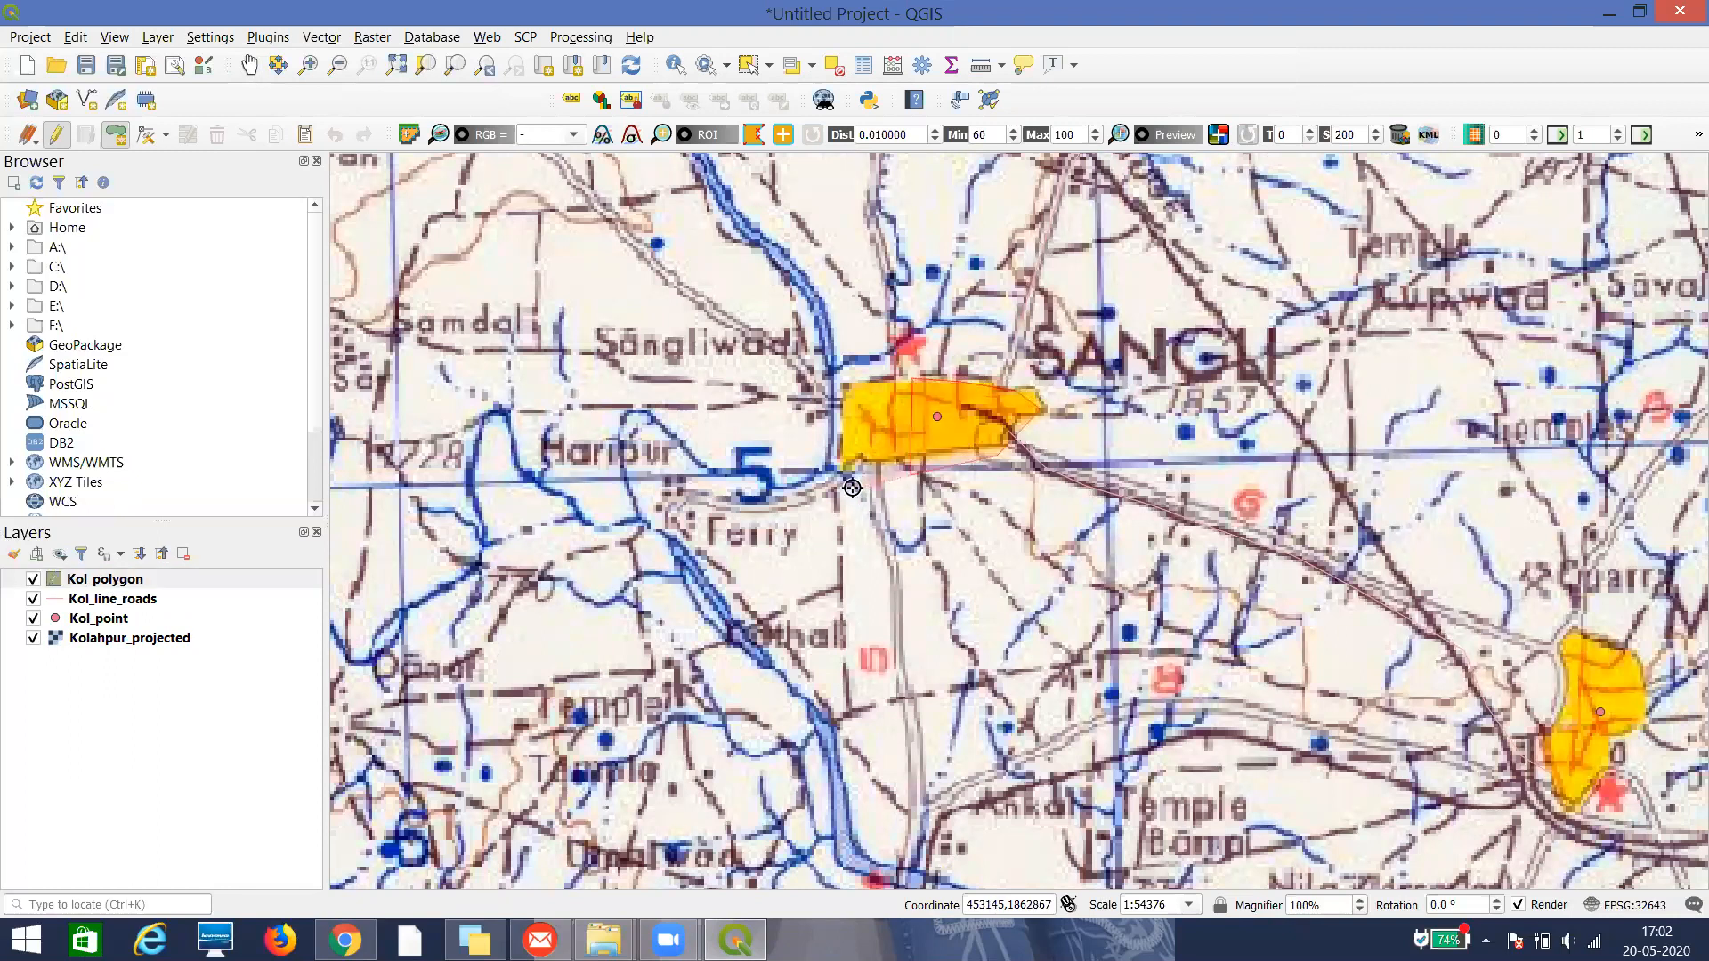
left_click(792, 469)
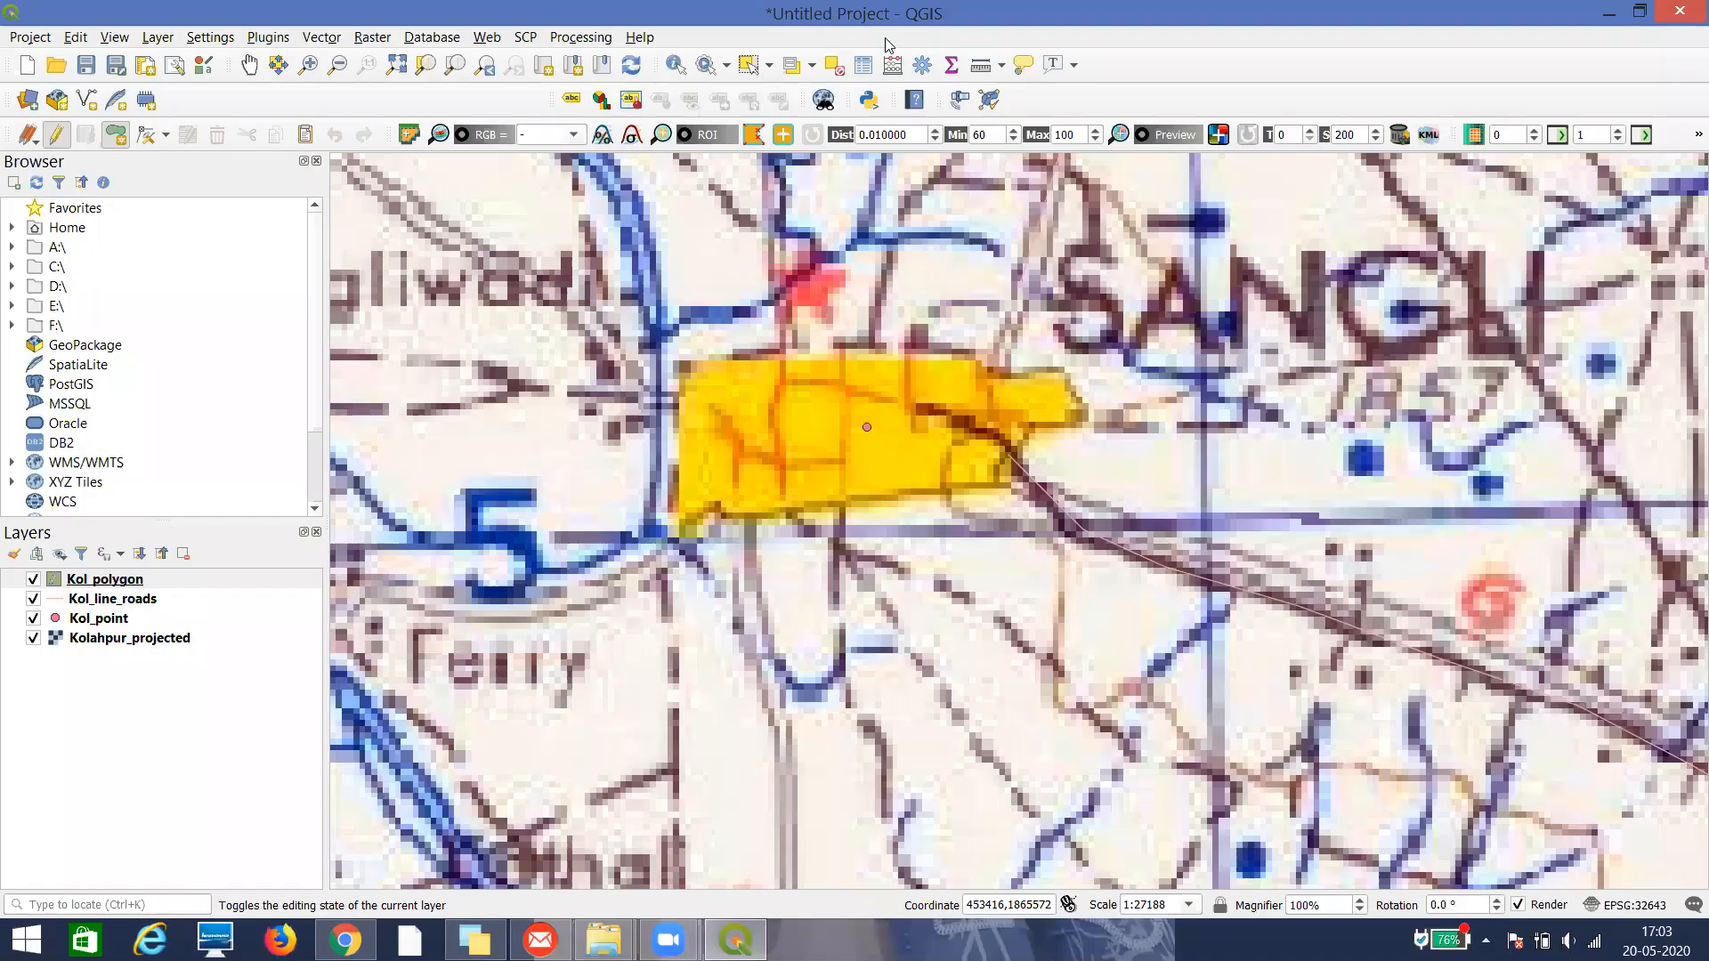
Trace the yellow built-up area of Sangli as a closed polygon in Kol_polygon
left_click(752, 362)
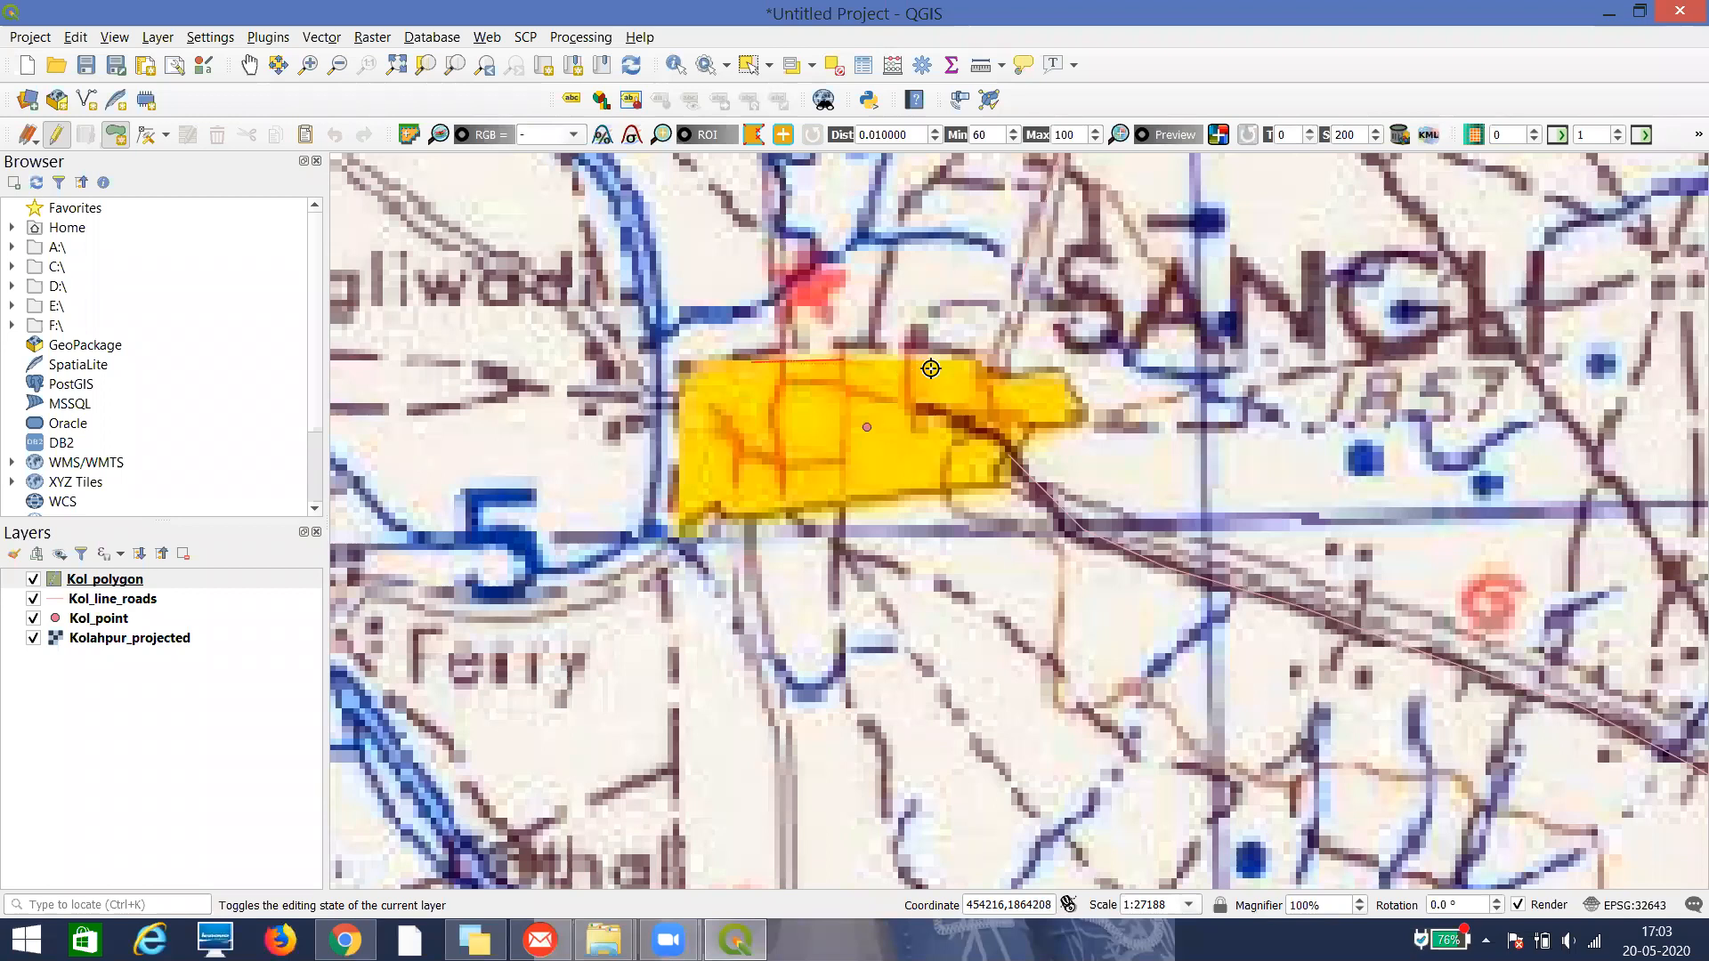
left_click(975, 356)
left_click(1050, 411)
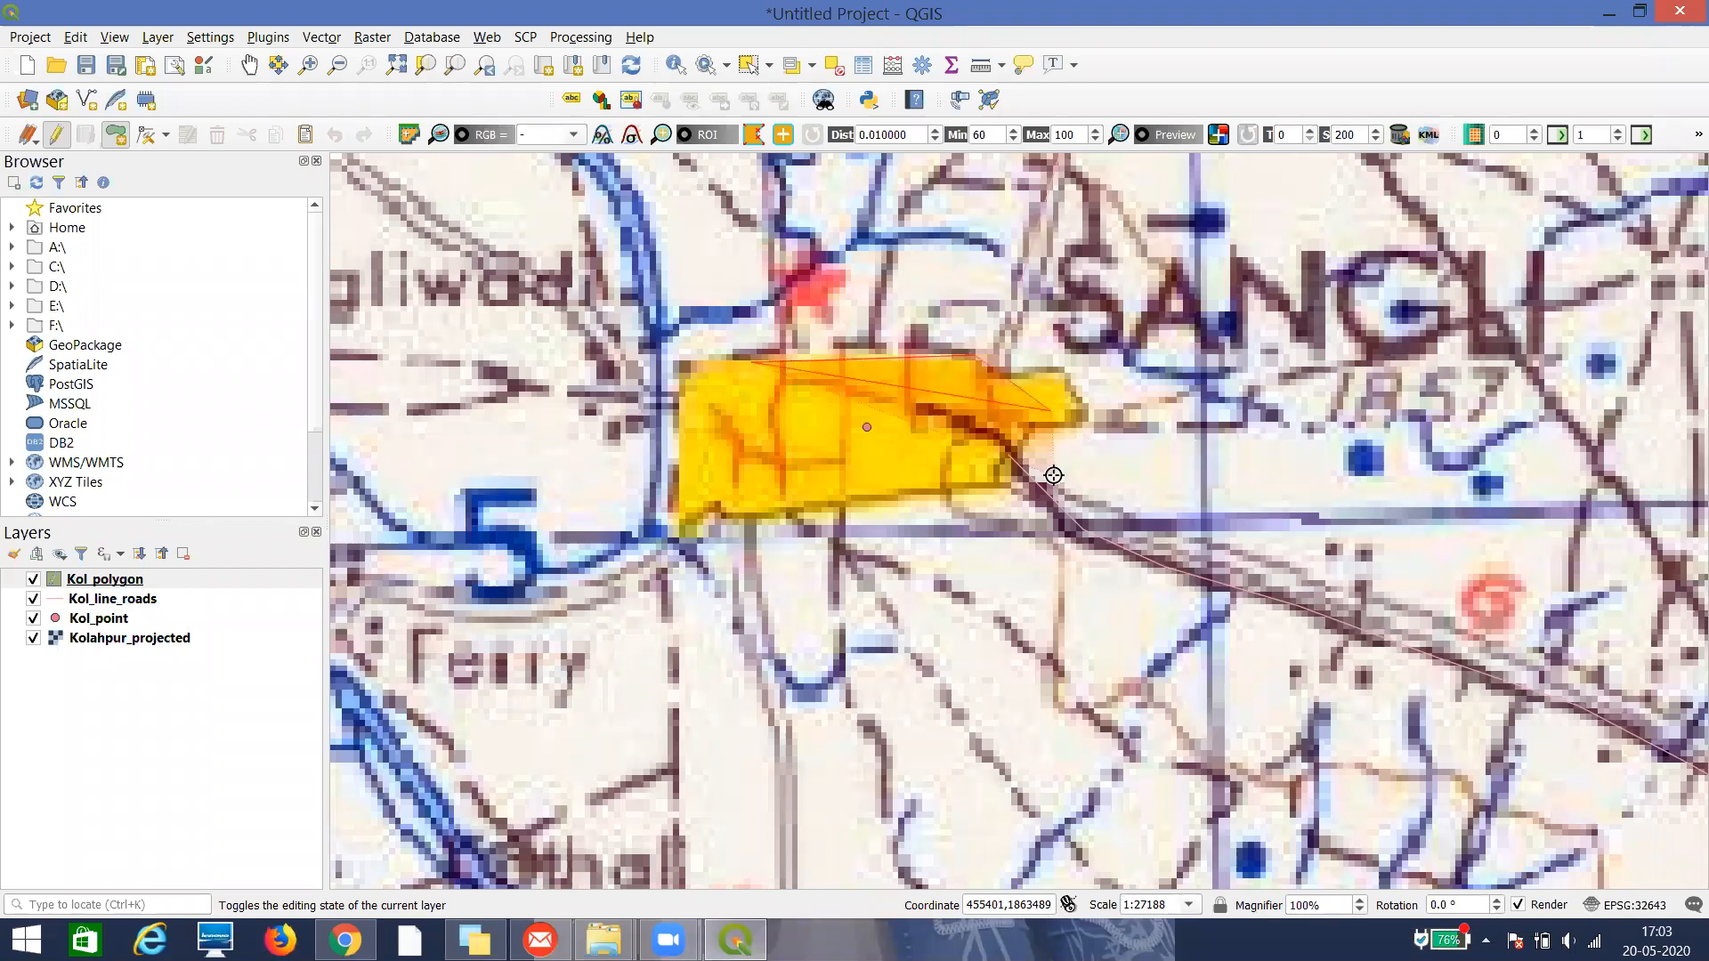
left_click(1052, 475)
left_click(702, 525)
left_click(660, 462)
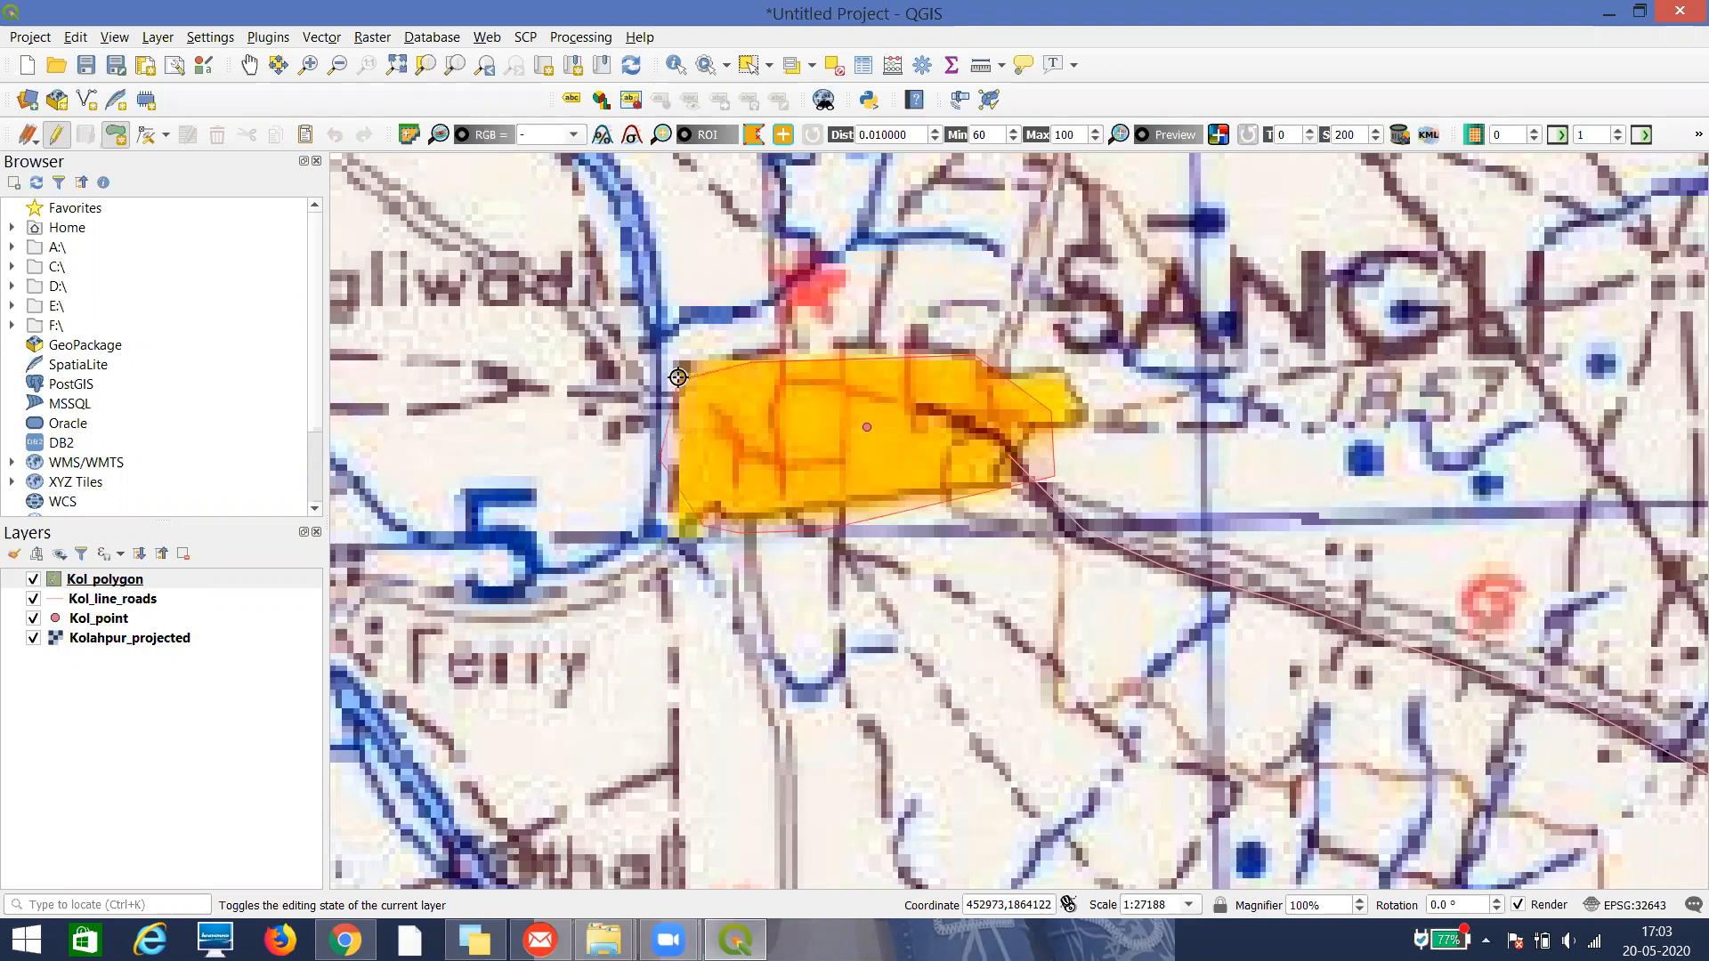
right_click(678, 369)
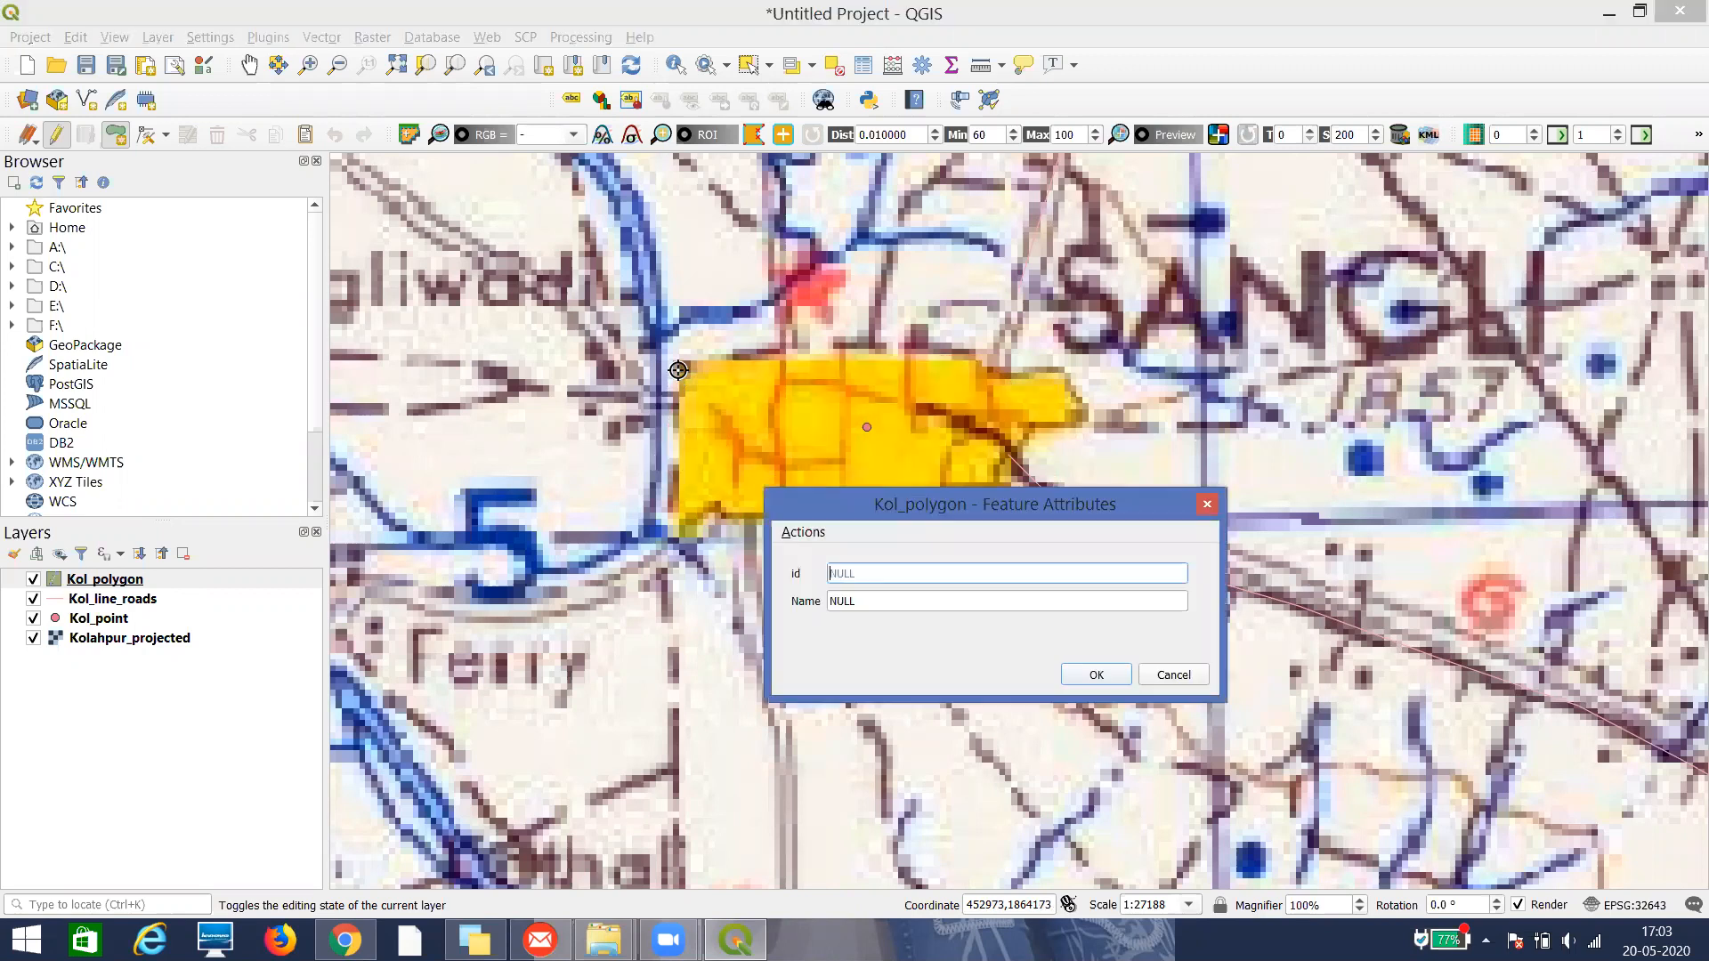
Give the Sangli polygon id 1 and the name SANGLI
type("1")
left_click(852, 604)
type("s")
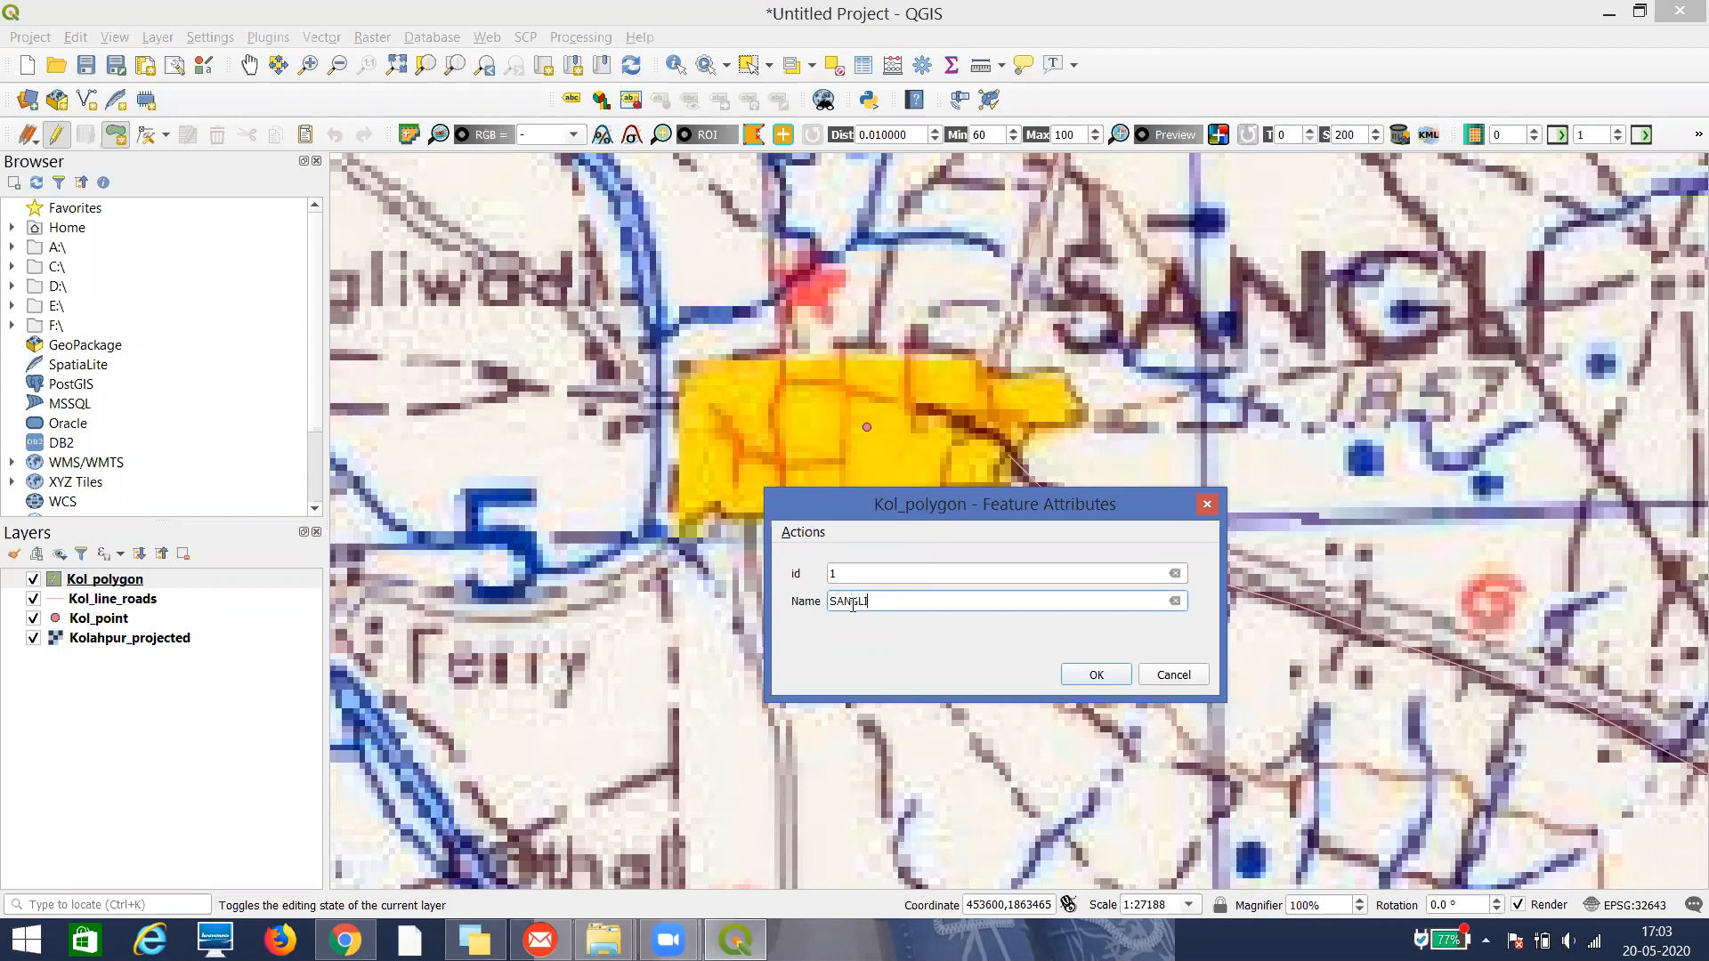
left_click(1093, 674)
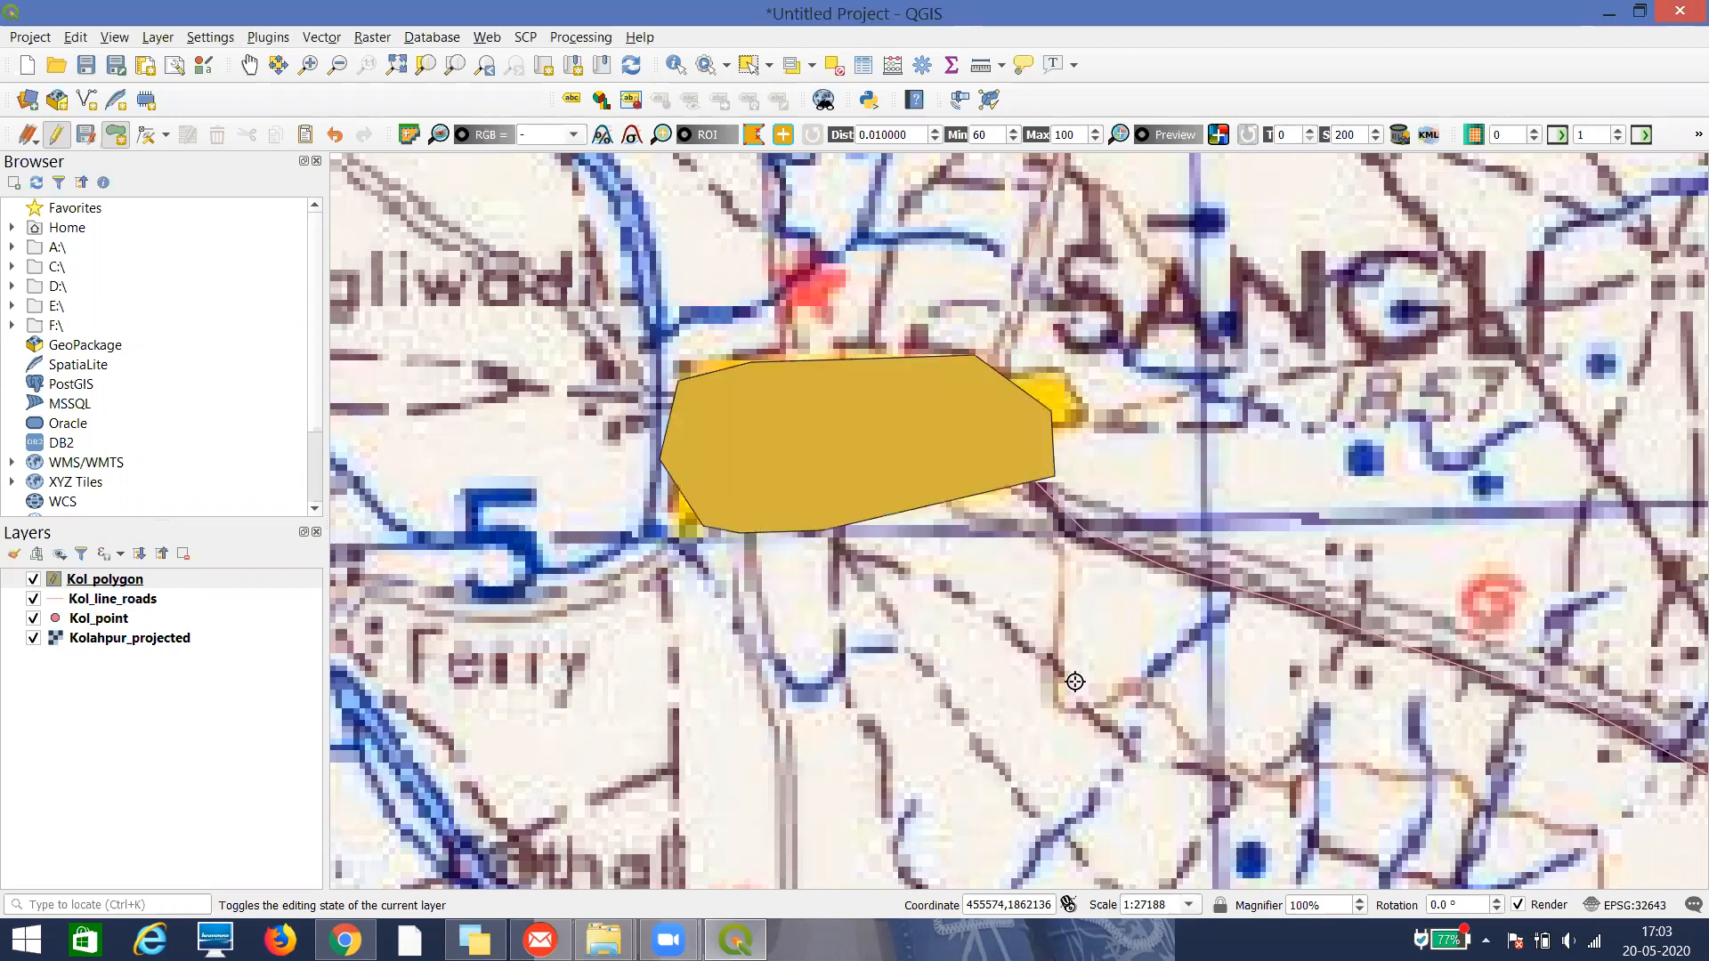
Trace the yellow built-up area of Miraj as a closed polygon in Kol_polygon
scroll(725, 563, "down", 2)
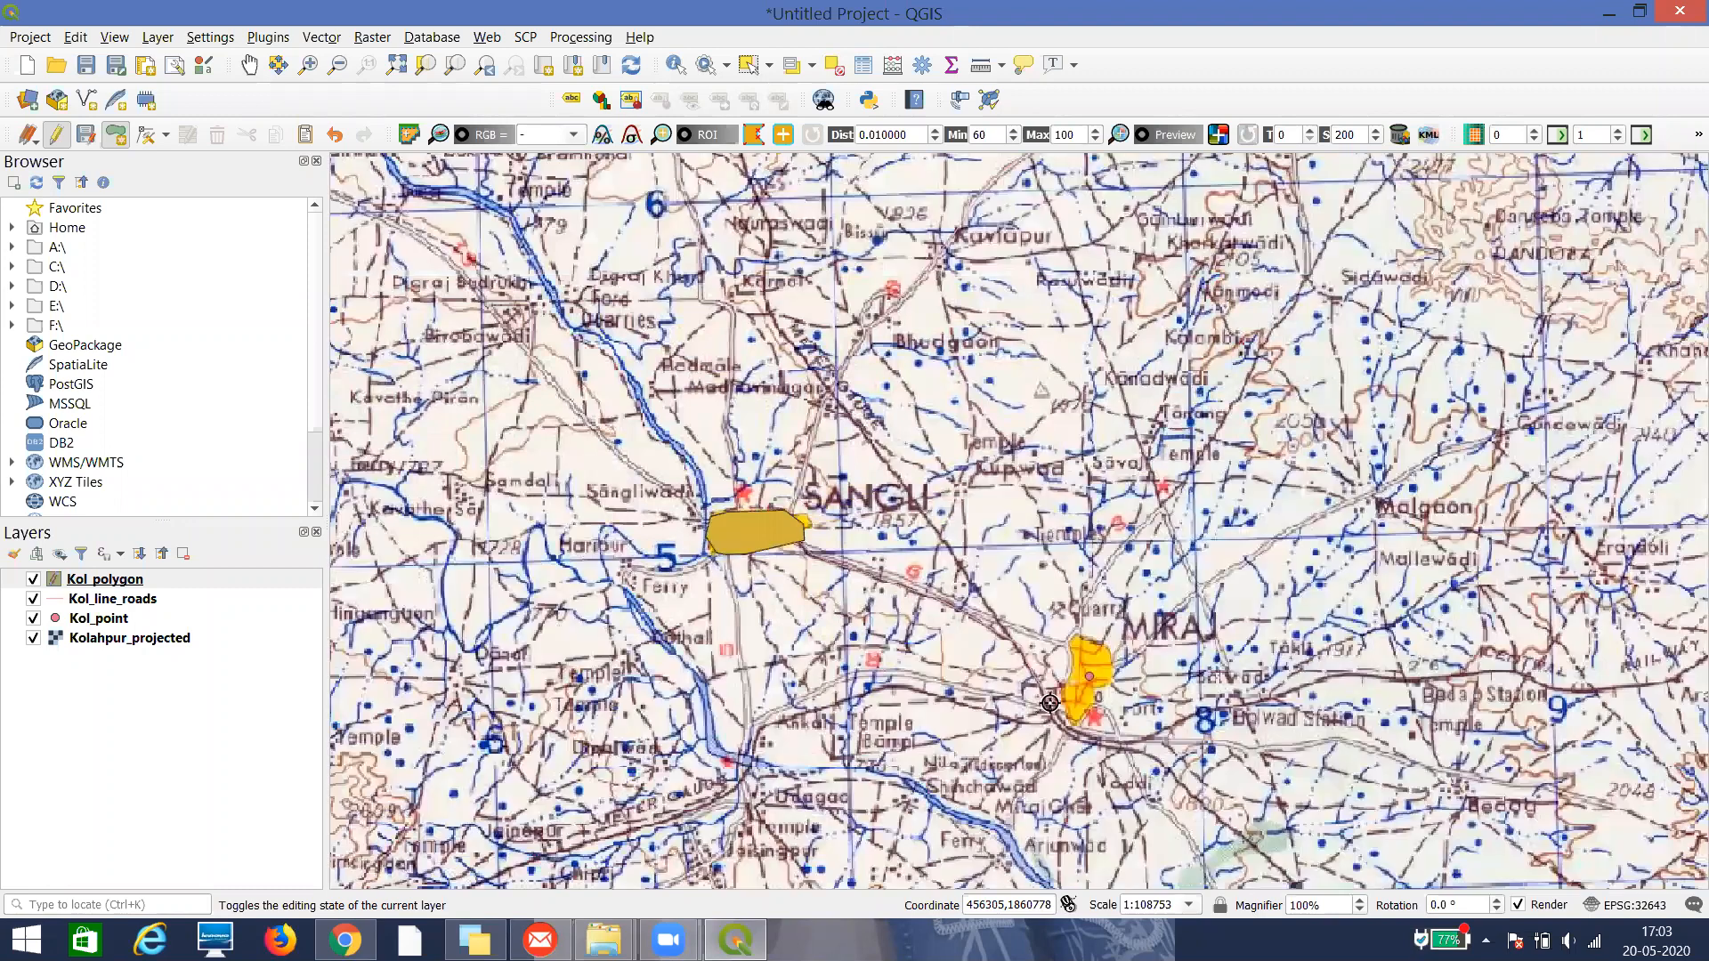
scroll(1099, 729, "up", 2)
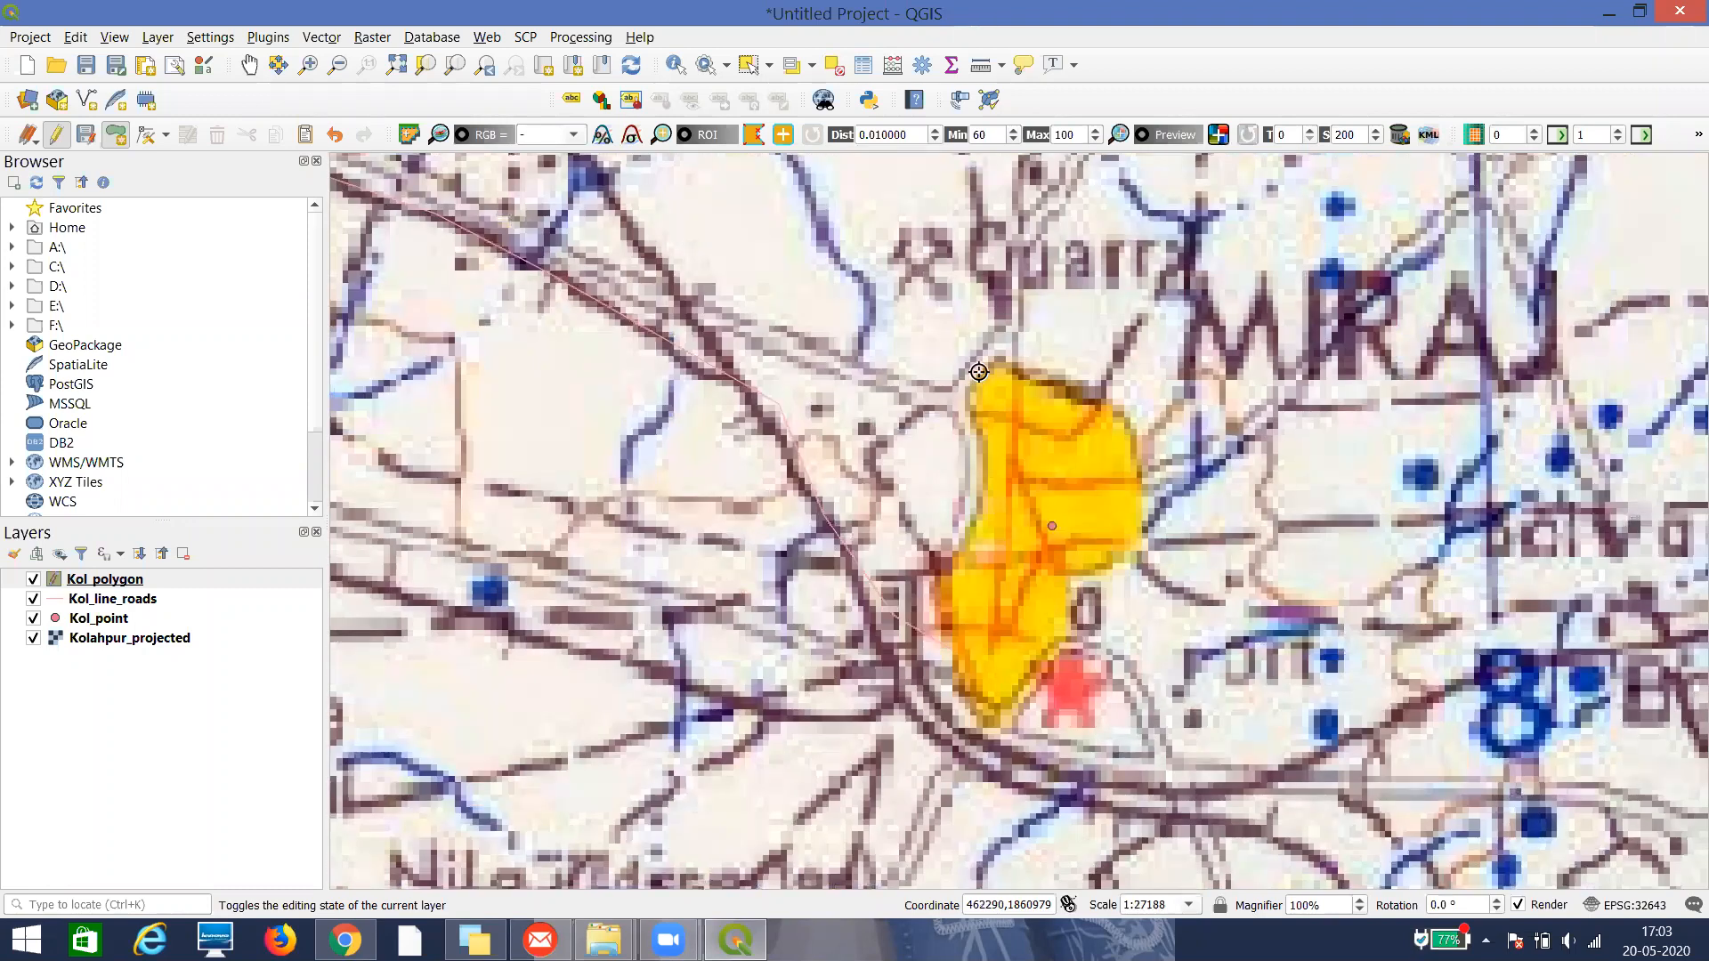
left_click(984, 366)
left_click(1133, 435)
left_click(1141, 552)
left_click(1073, 587)
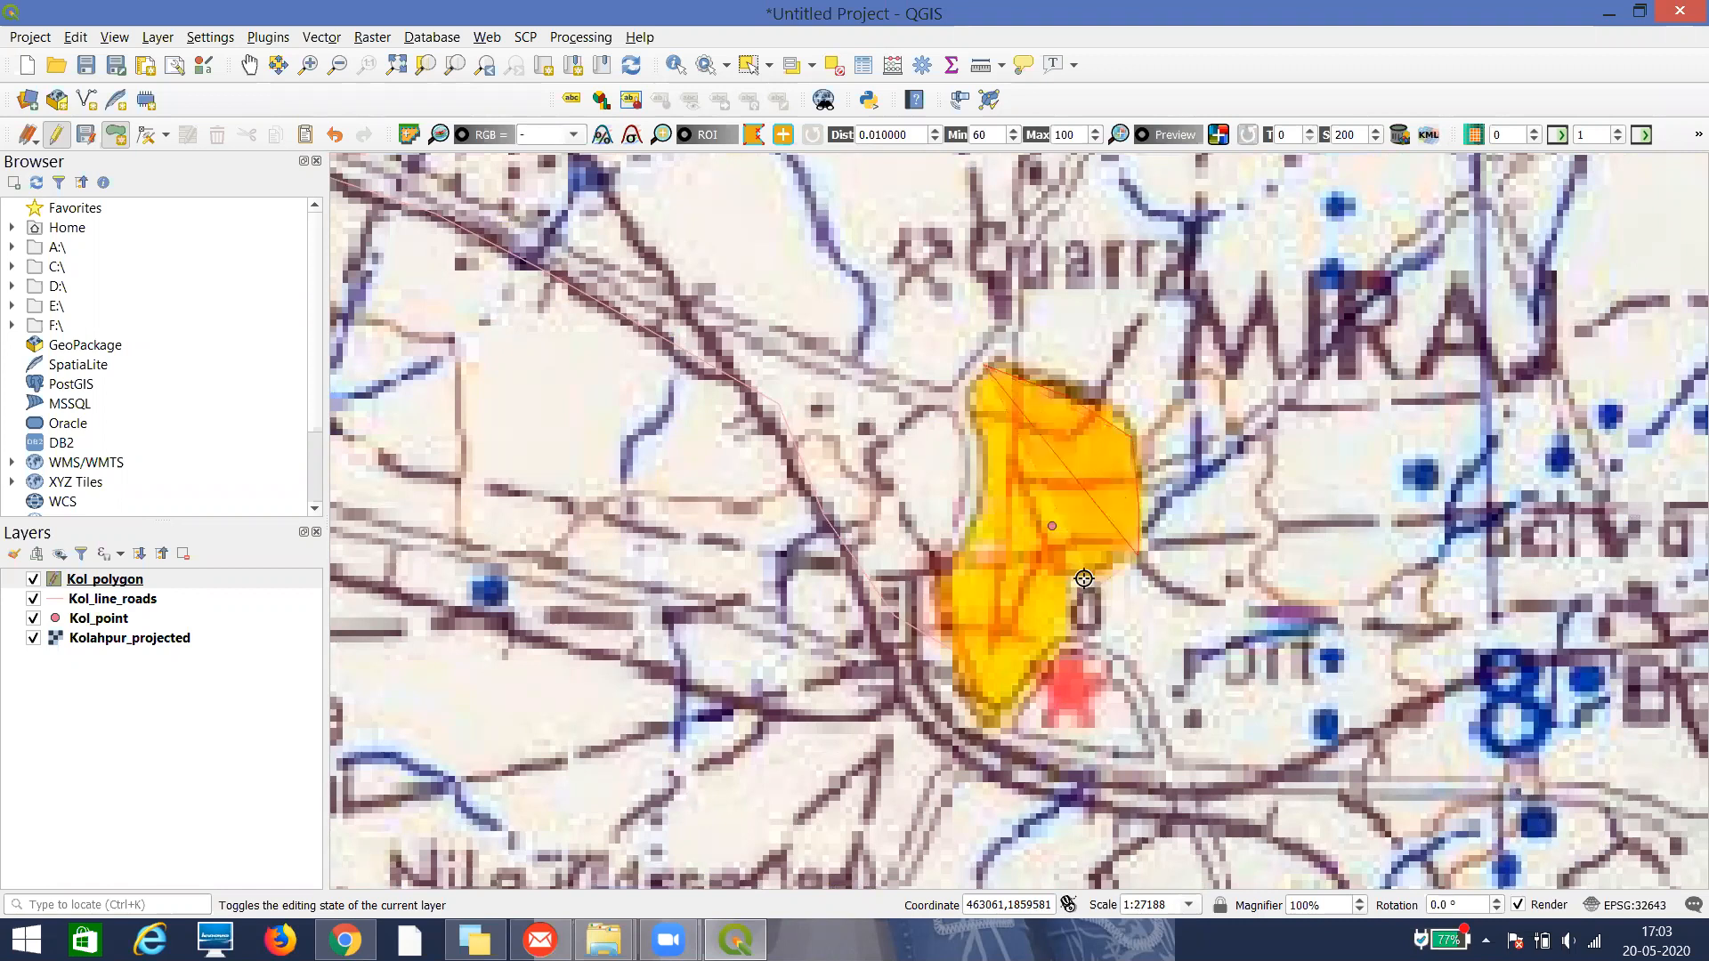
left_click(1065, 640)
left_click(1025, 700)
left_click(990, 710)
left_click(967, 670)
left_click(954, 591)
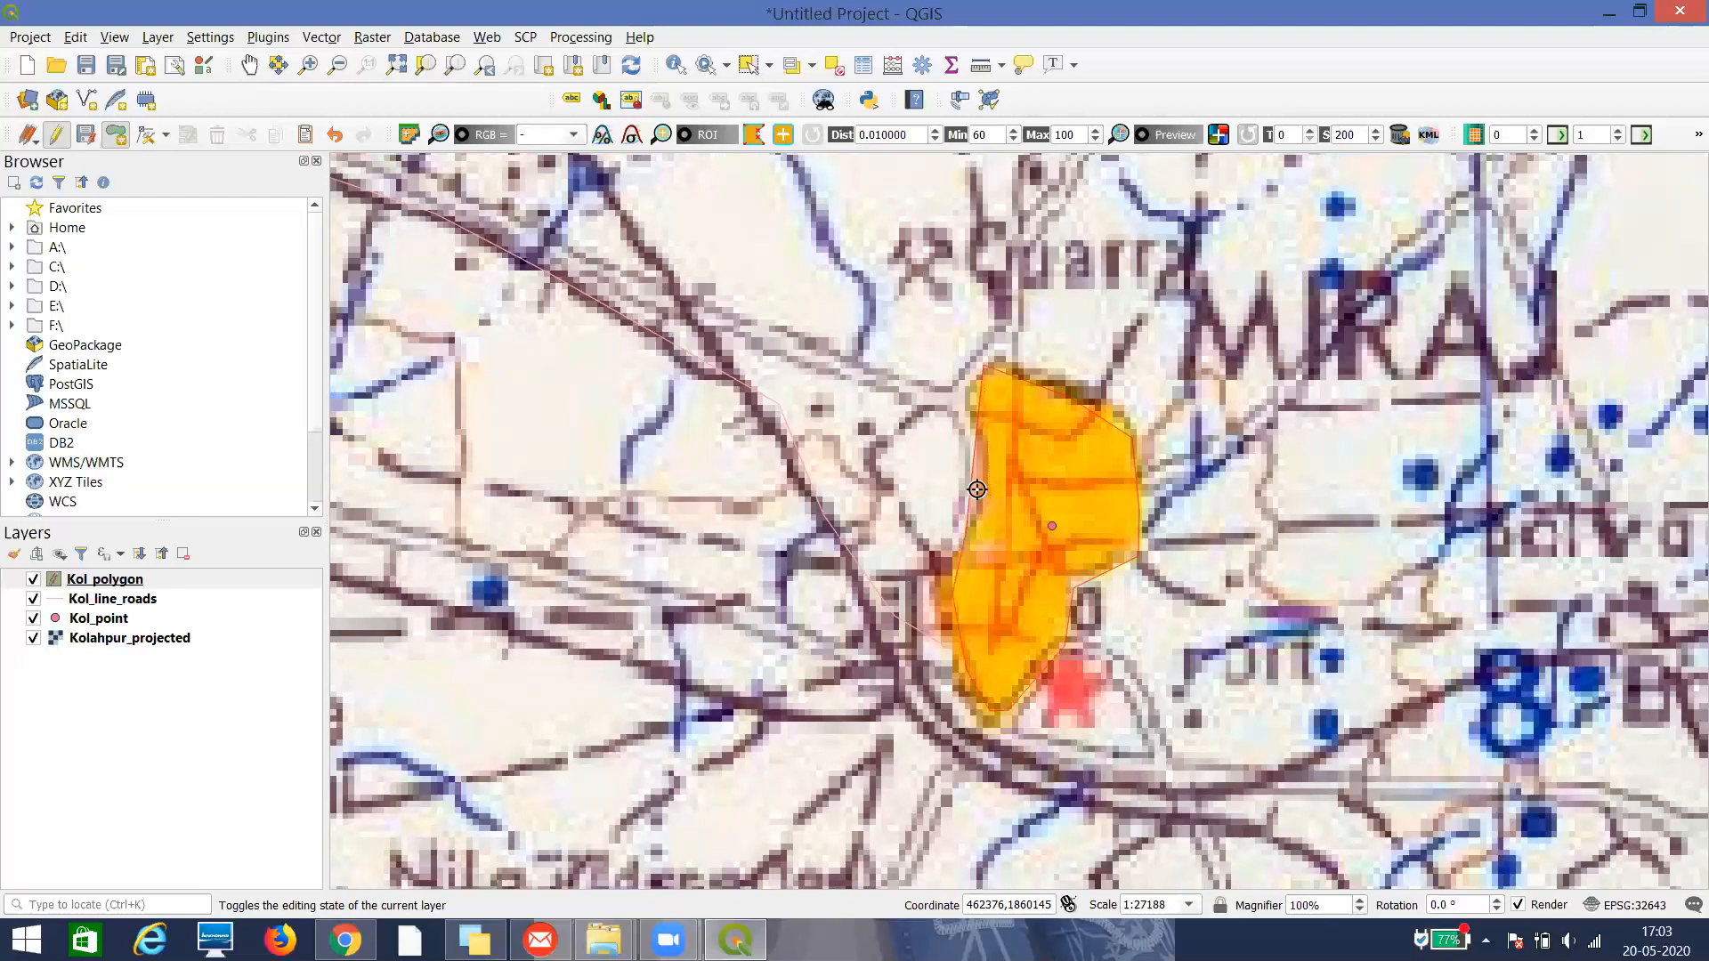
left_click(982, 493)
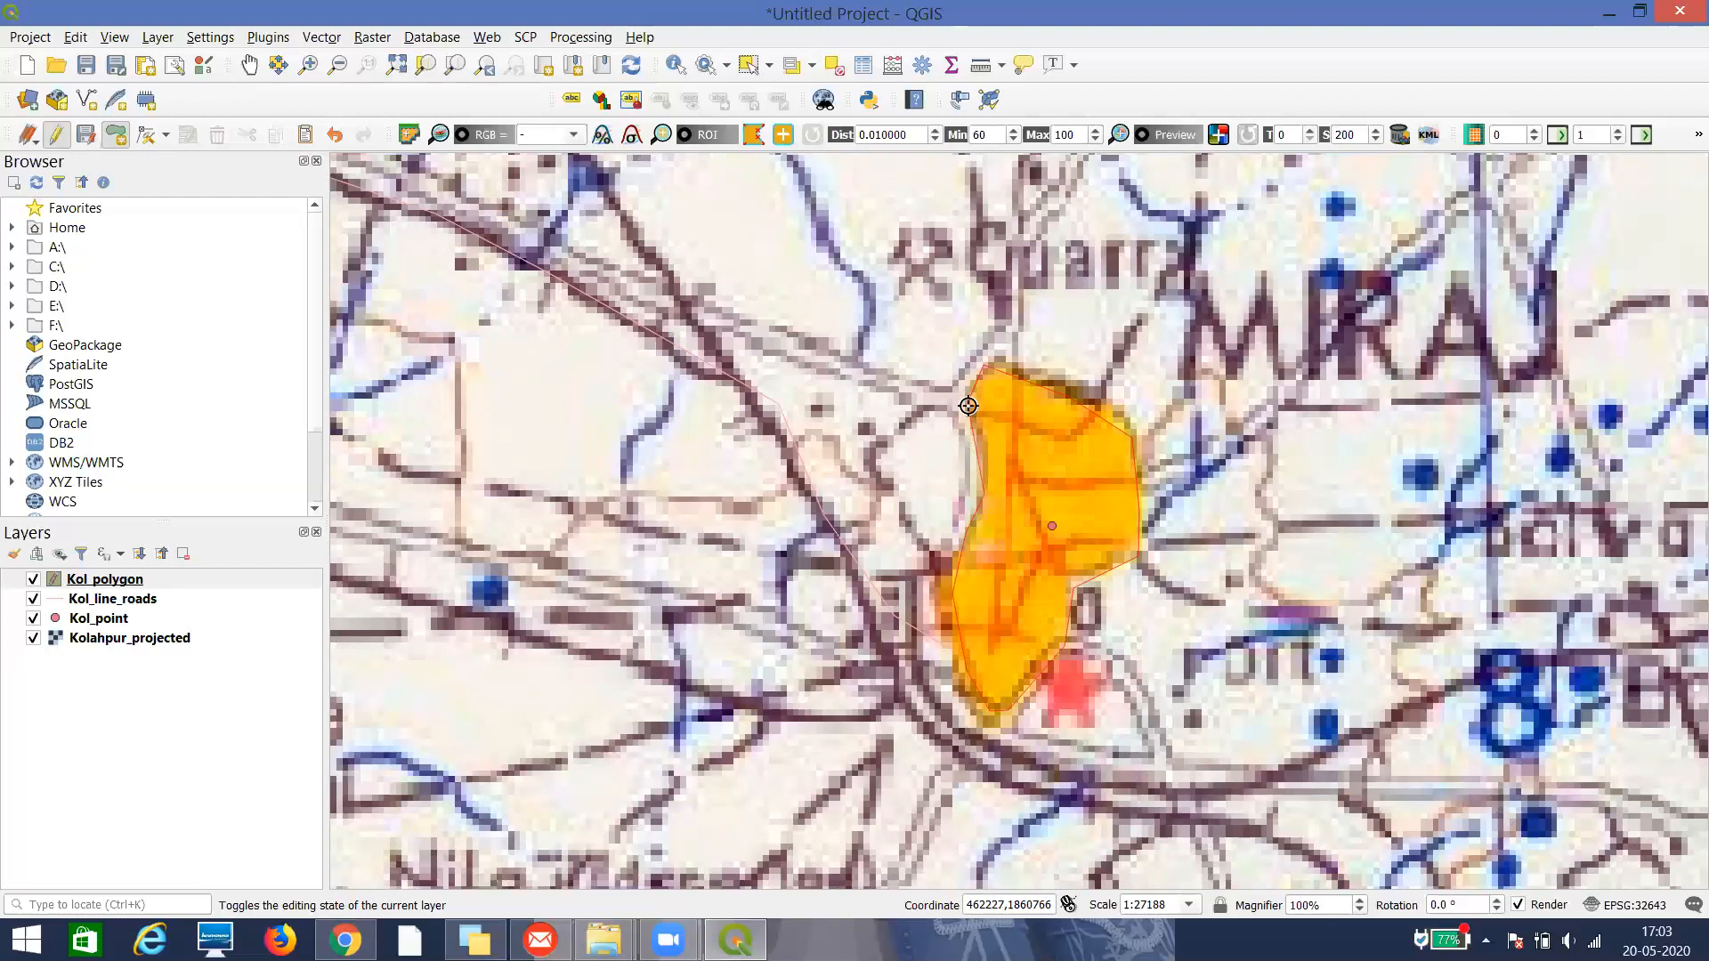
right_click(968, 405)
Give the Miraj polygon id 2 and the name MIRAJ in capitals
type("2")
left_click(896, 600)
type("miraj")
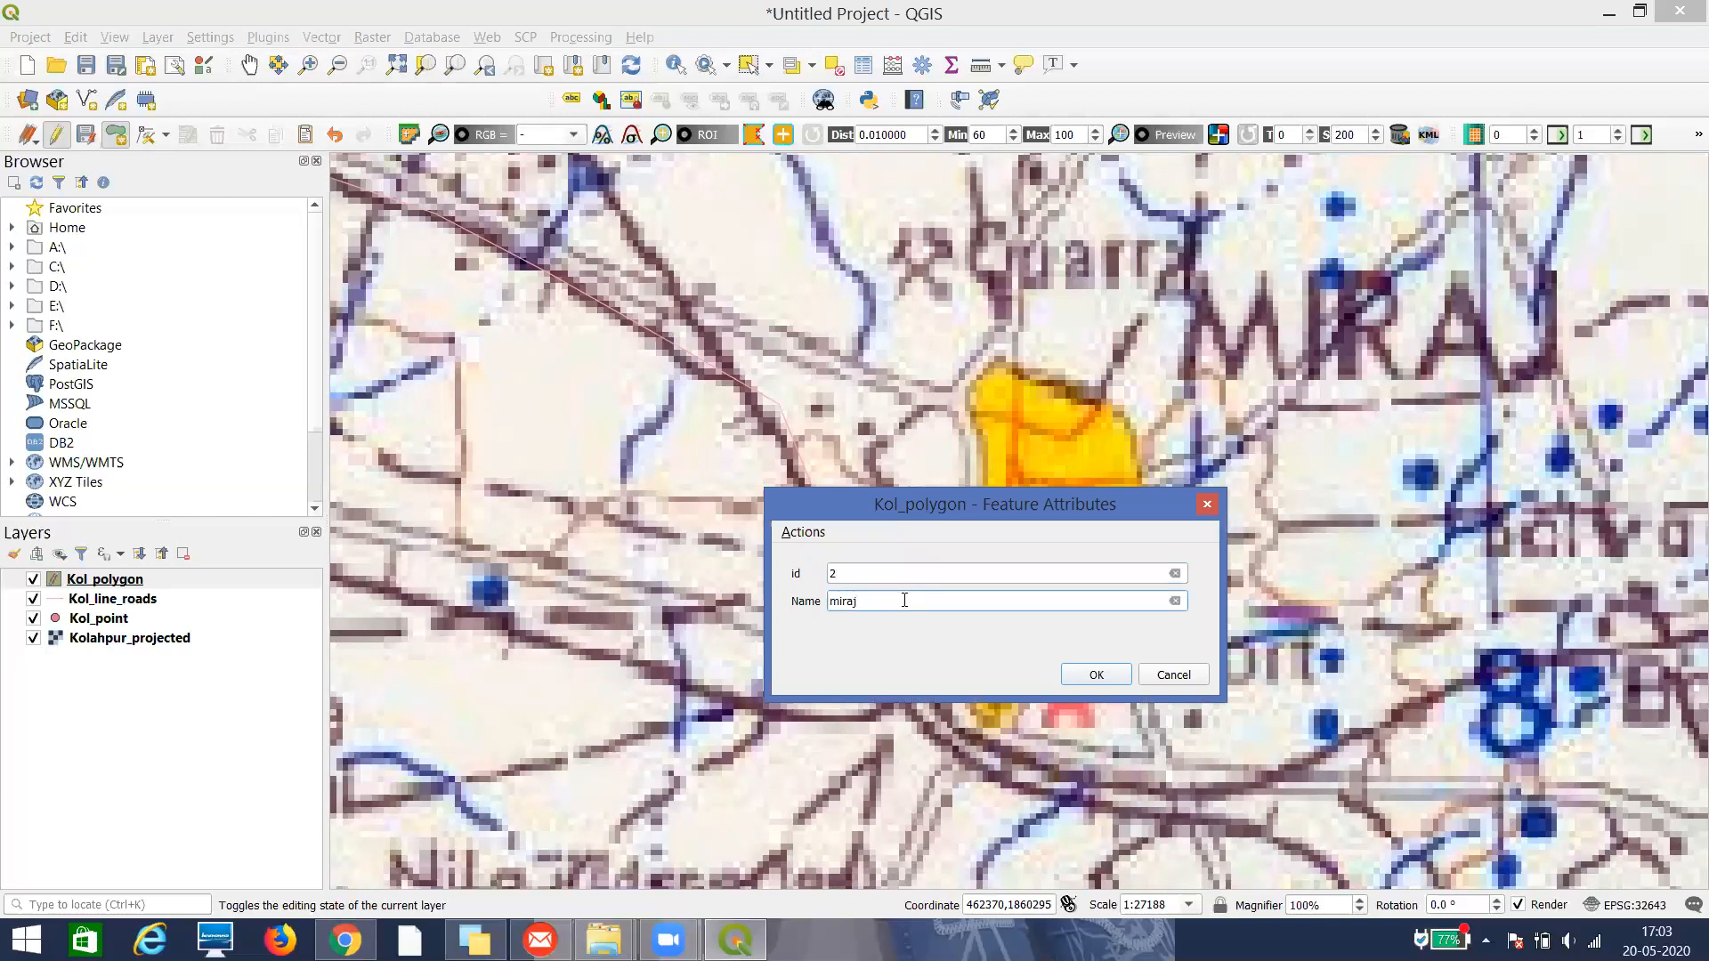
key("BackSpace")
key("BackSpace")
key("BackSpace")
key("BackSpace")
key("BackSpace")
left_click(1092, 674)
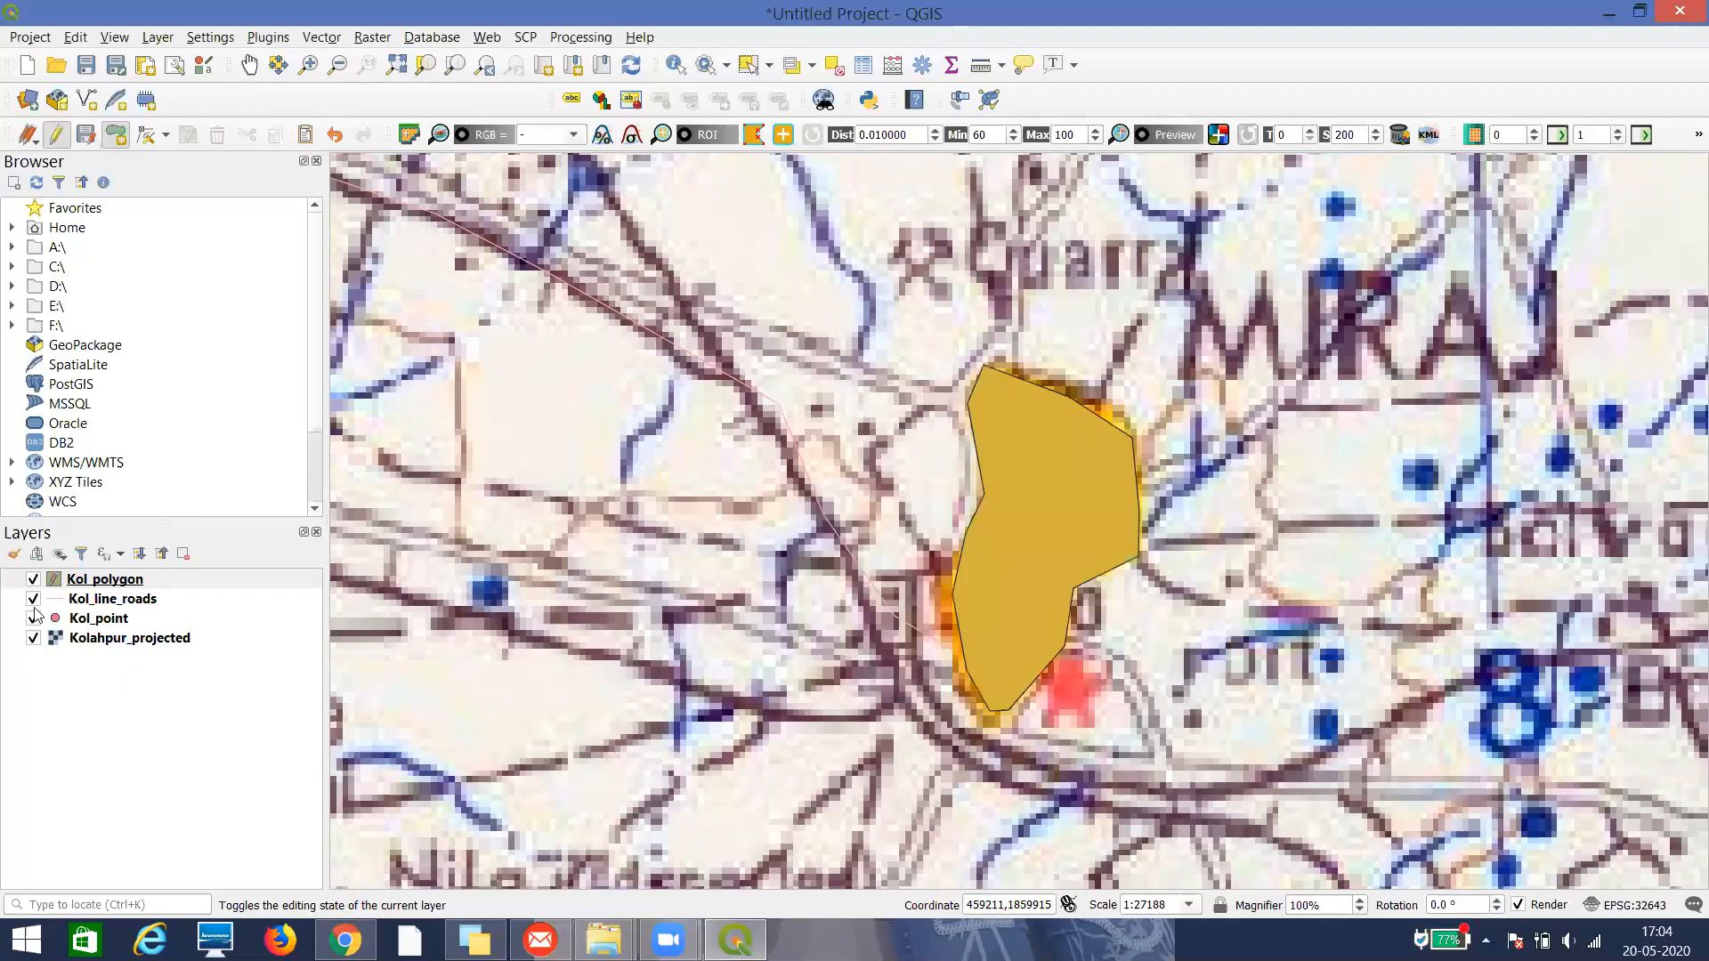
From Kol_polygon's attribute table, set up a new Field Calculator field named Area as Decimal number (real)
right_click(89, 580)
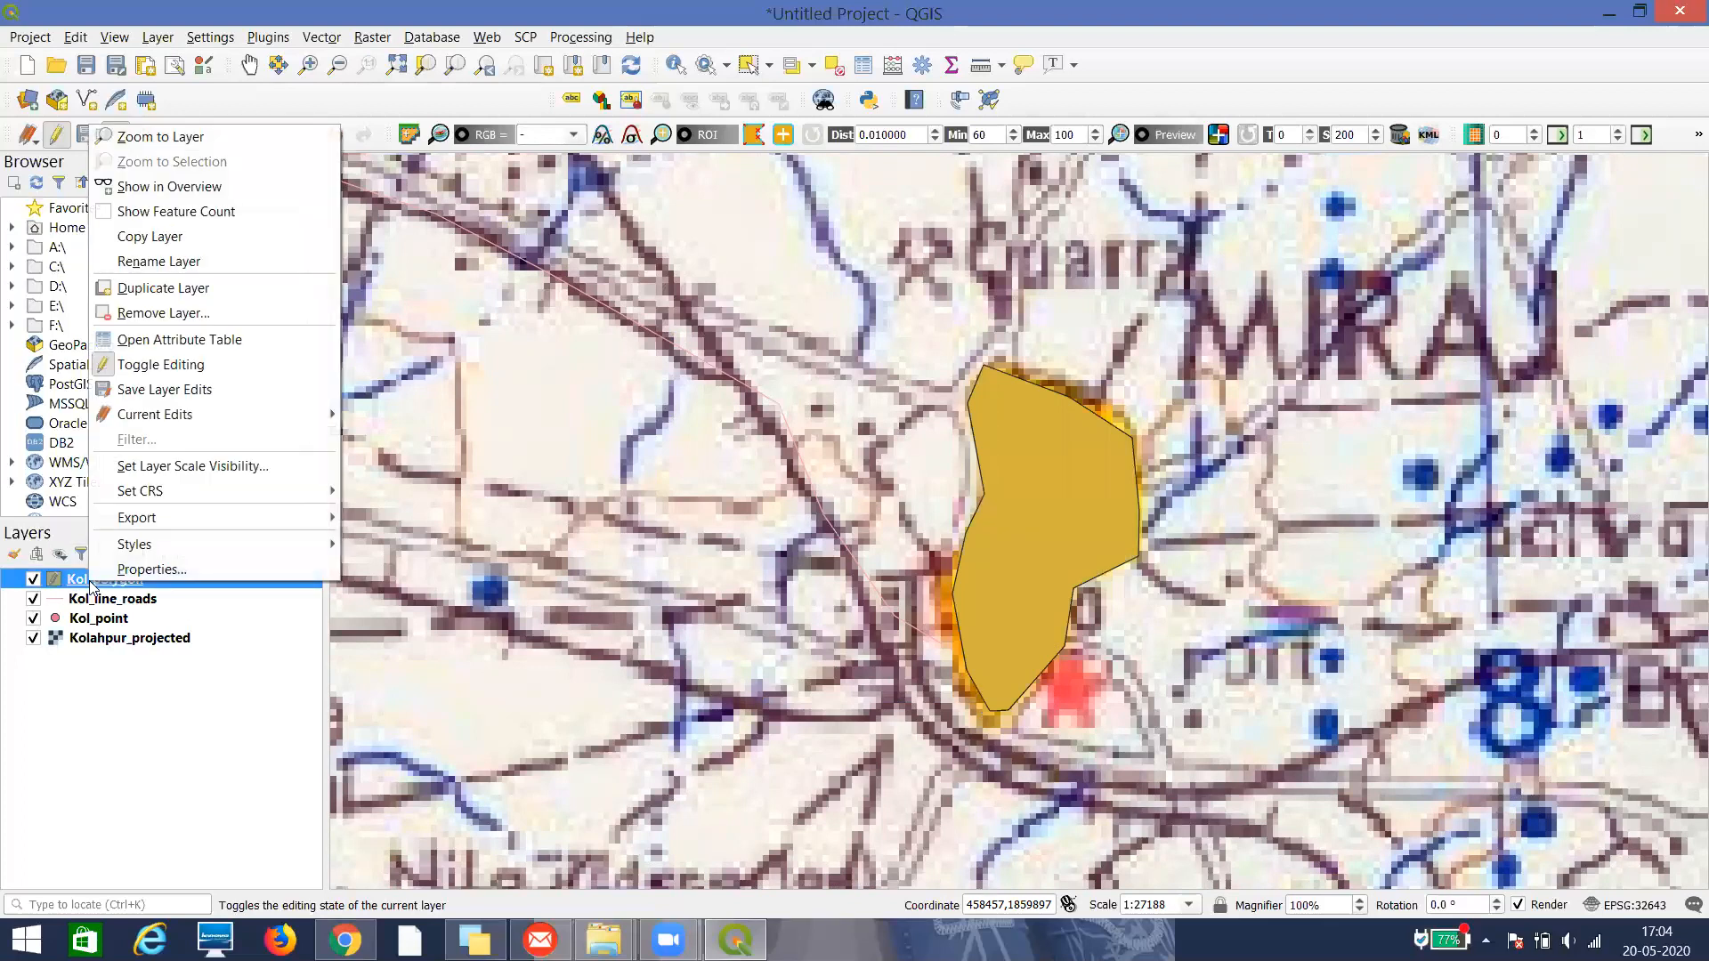
left_click(189, 339)
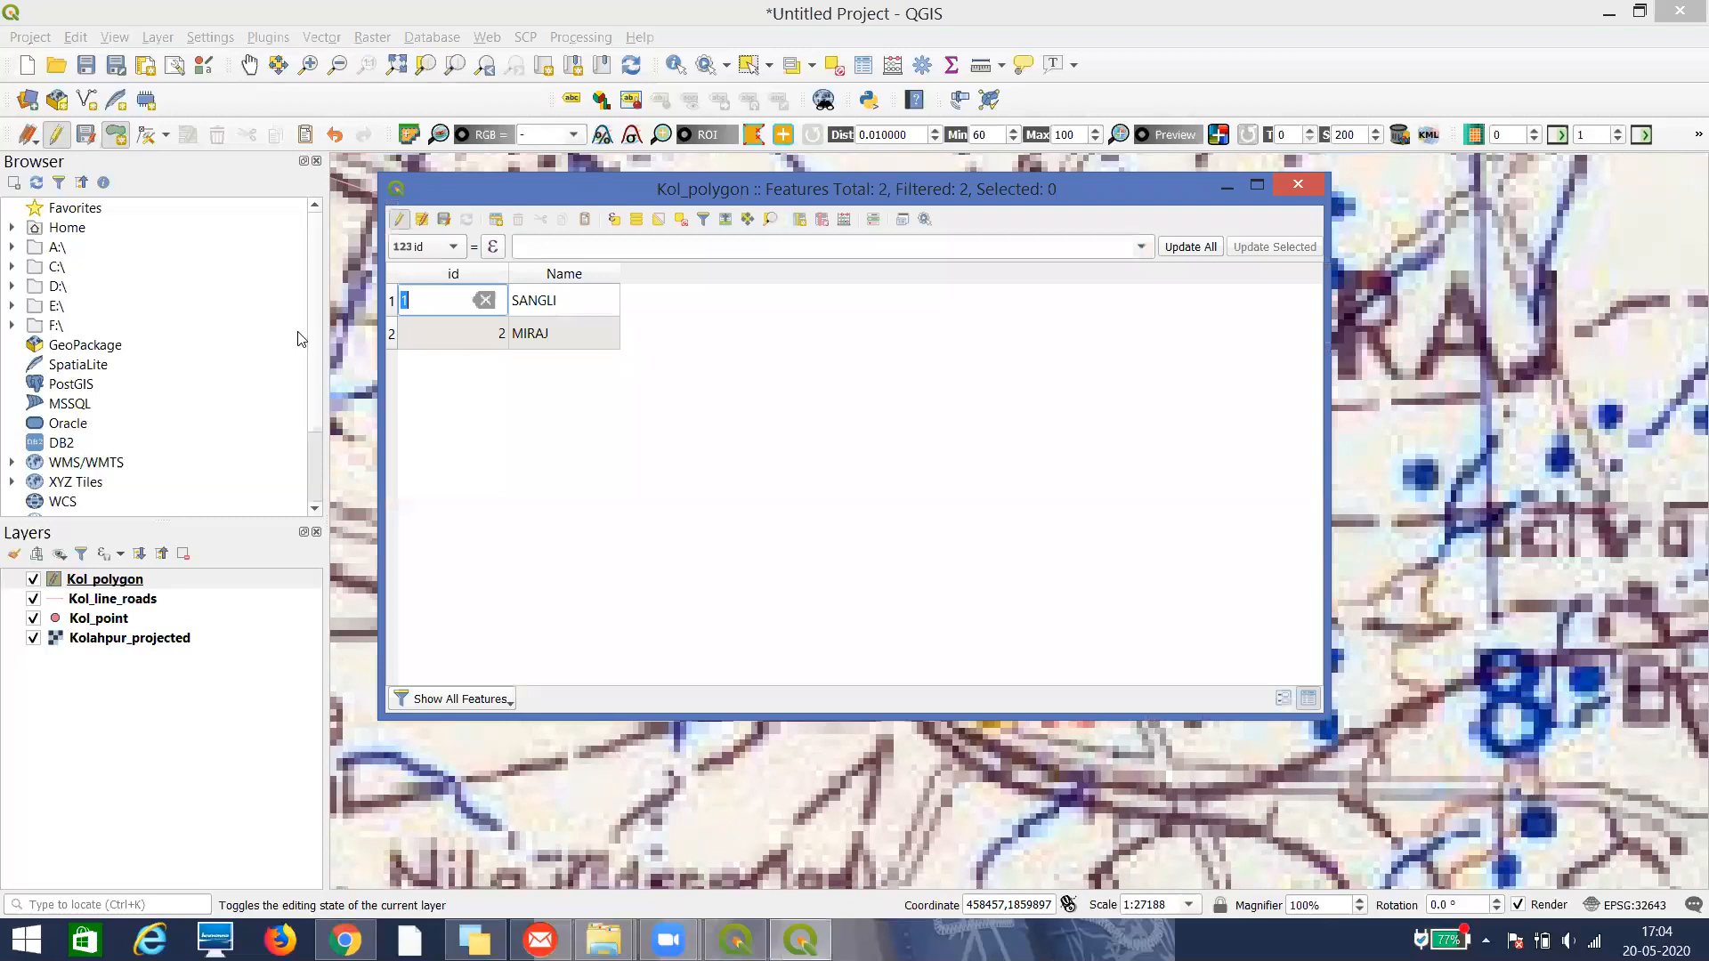
left_click(848, 221)
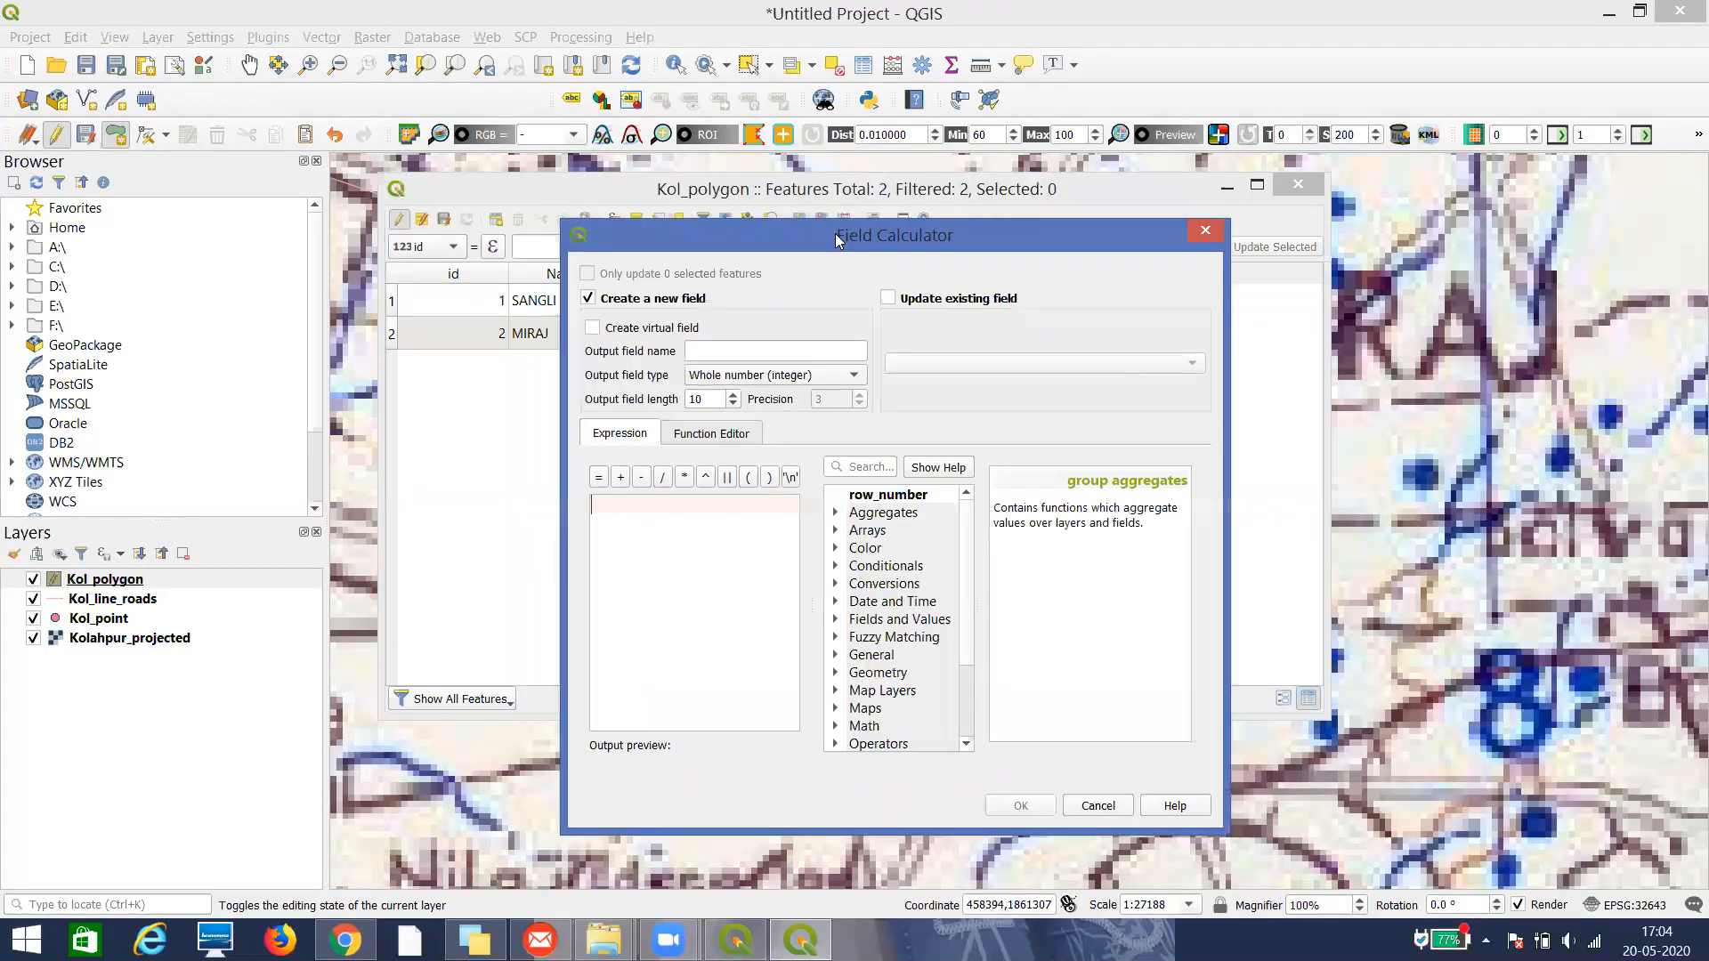
left_click(706, 354)
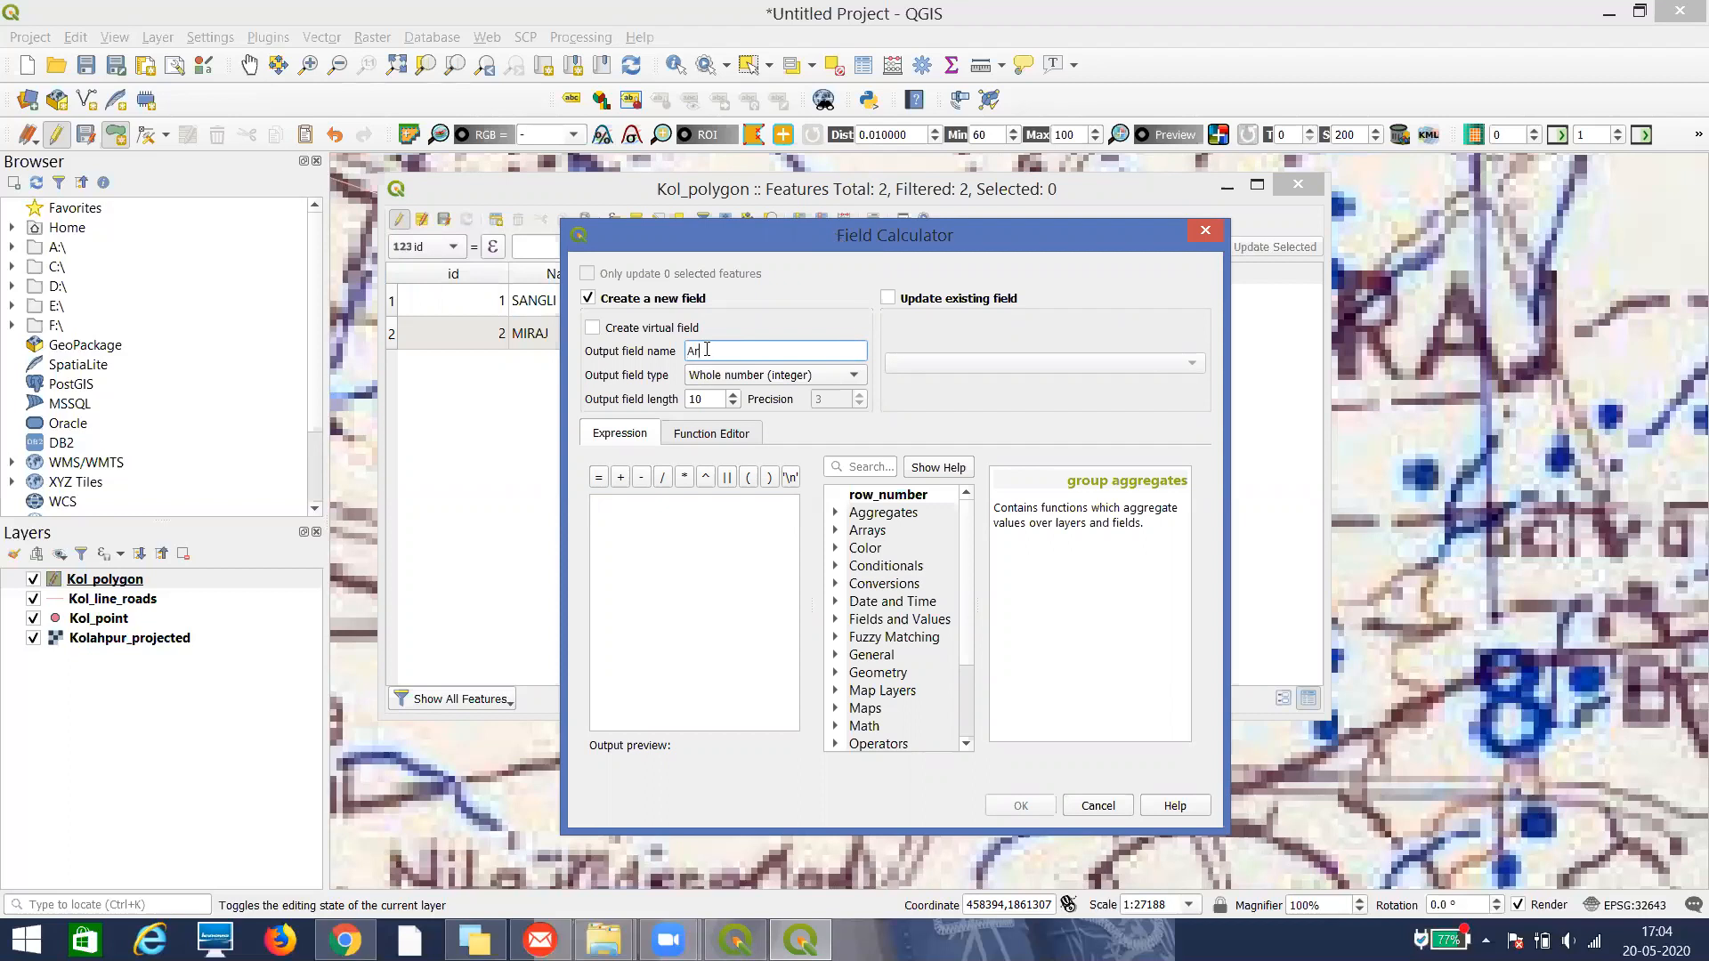
type("Area")
left_click(853, 374)
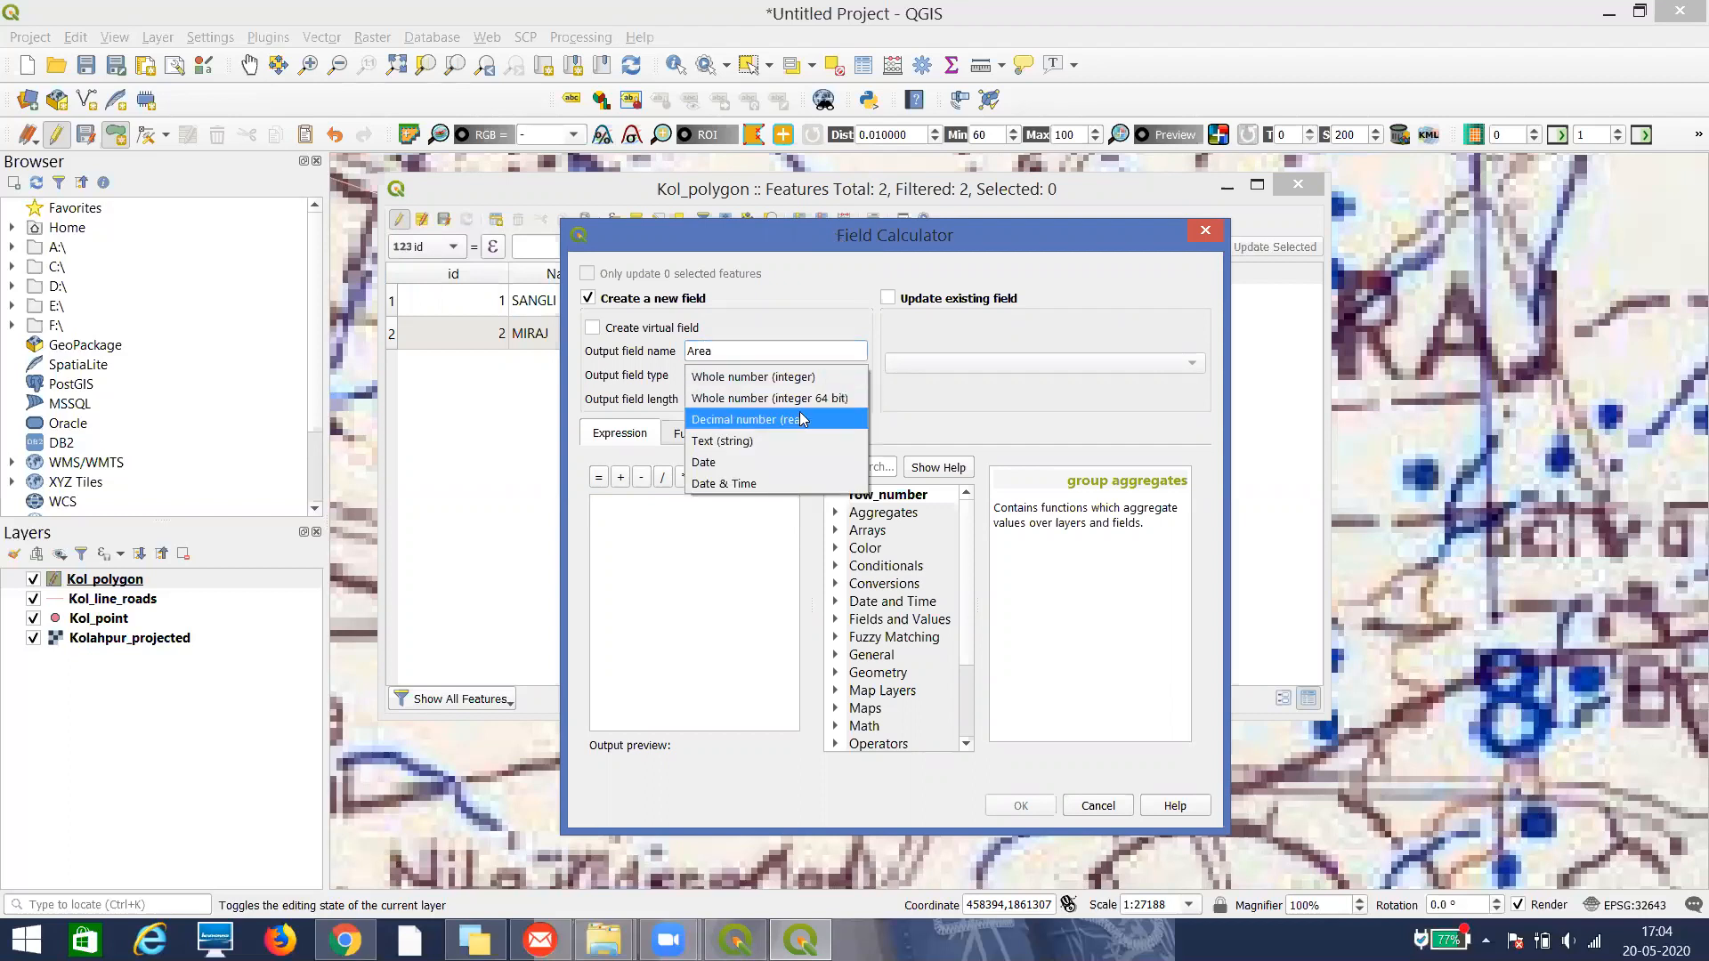
left_click(800, 418)
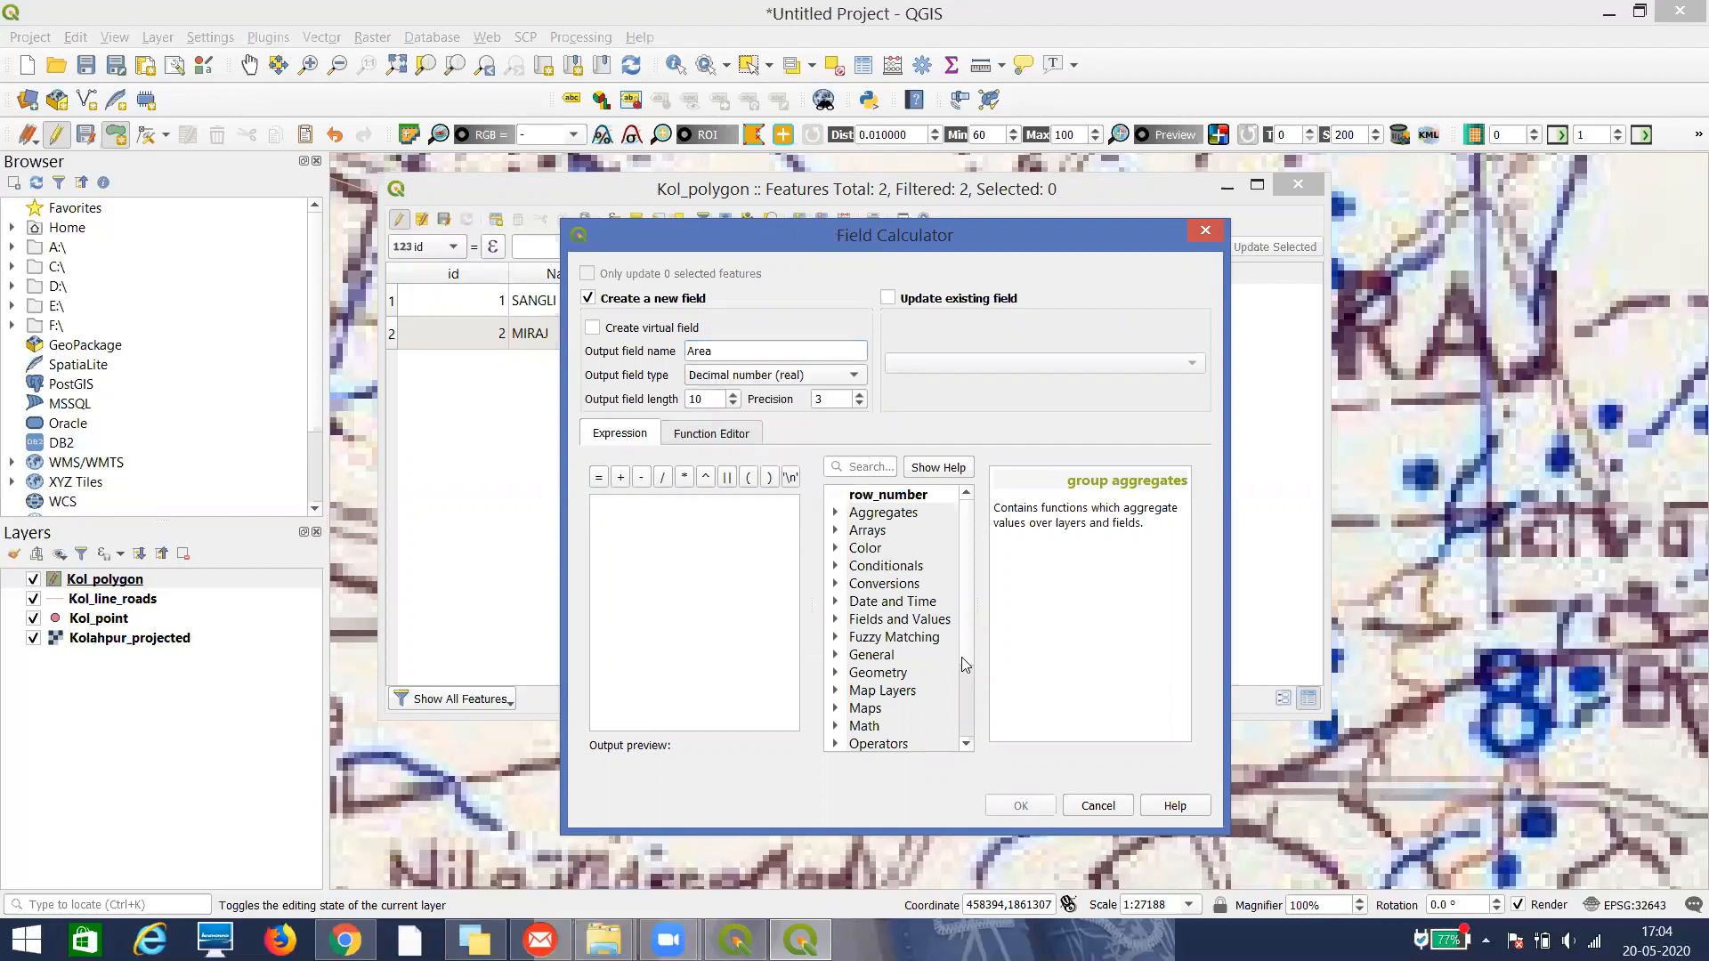
Create the Area field with the geometry expression $area, then save the layer edits and end editing
left_click(836, 672)
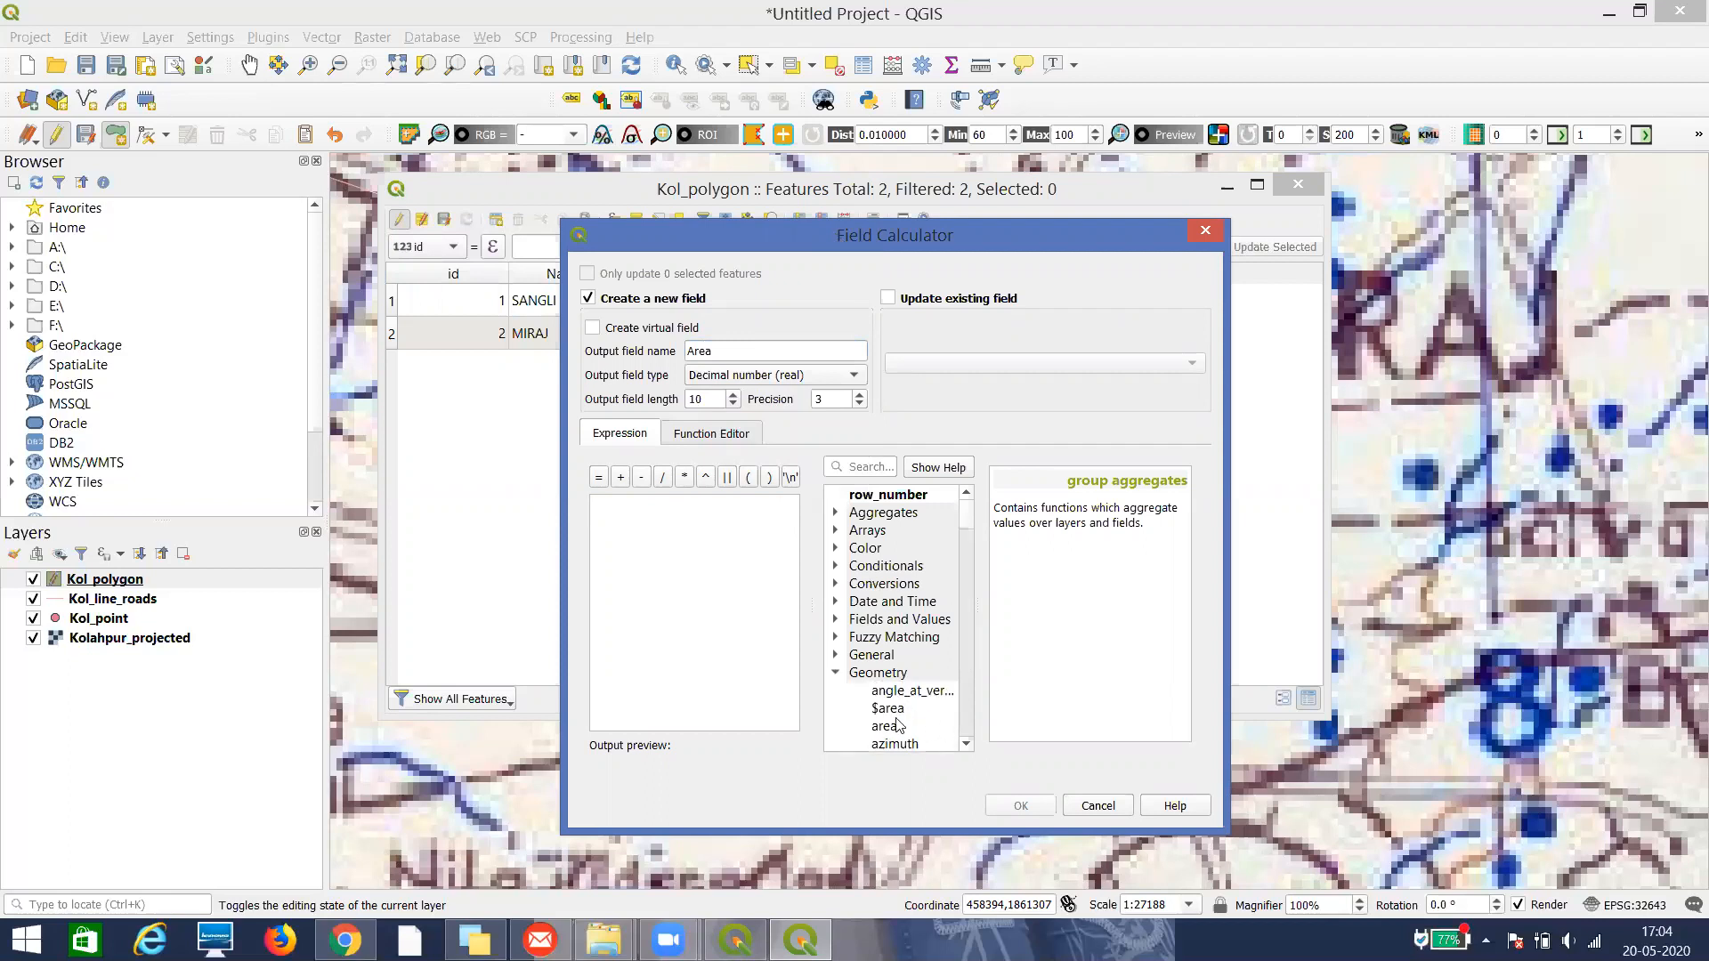
double_click(887, 709)
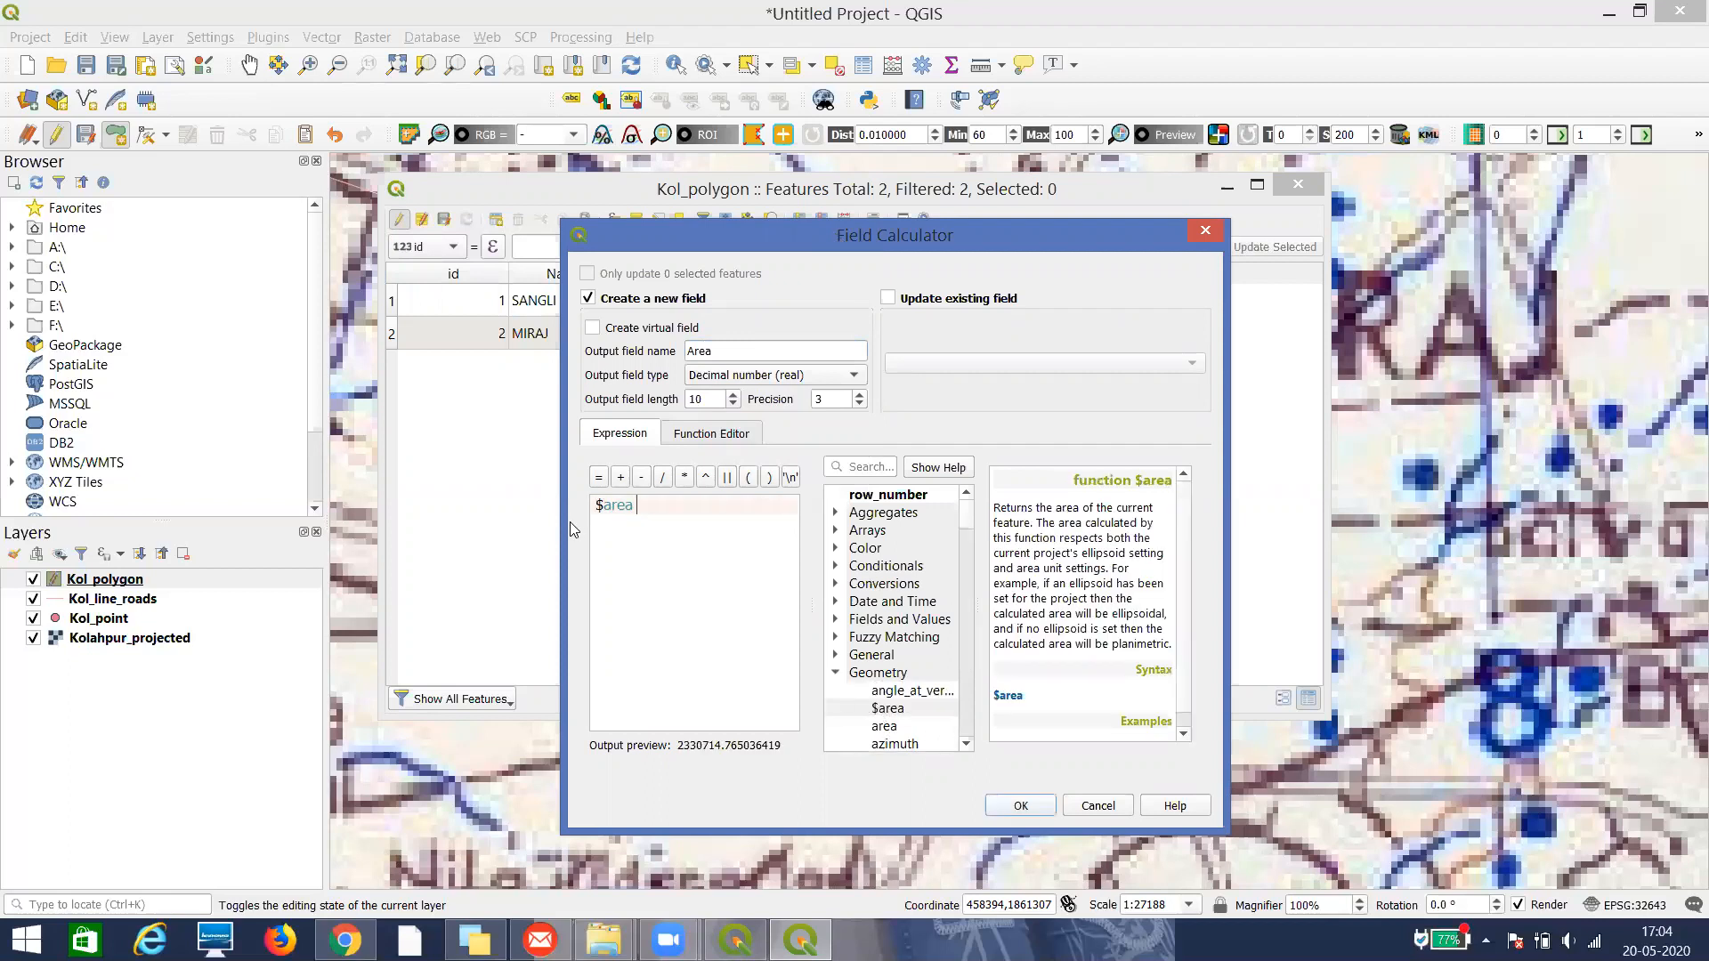
left_click(1019, 805)
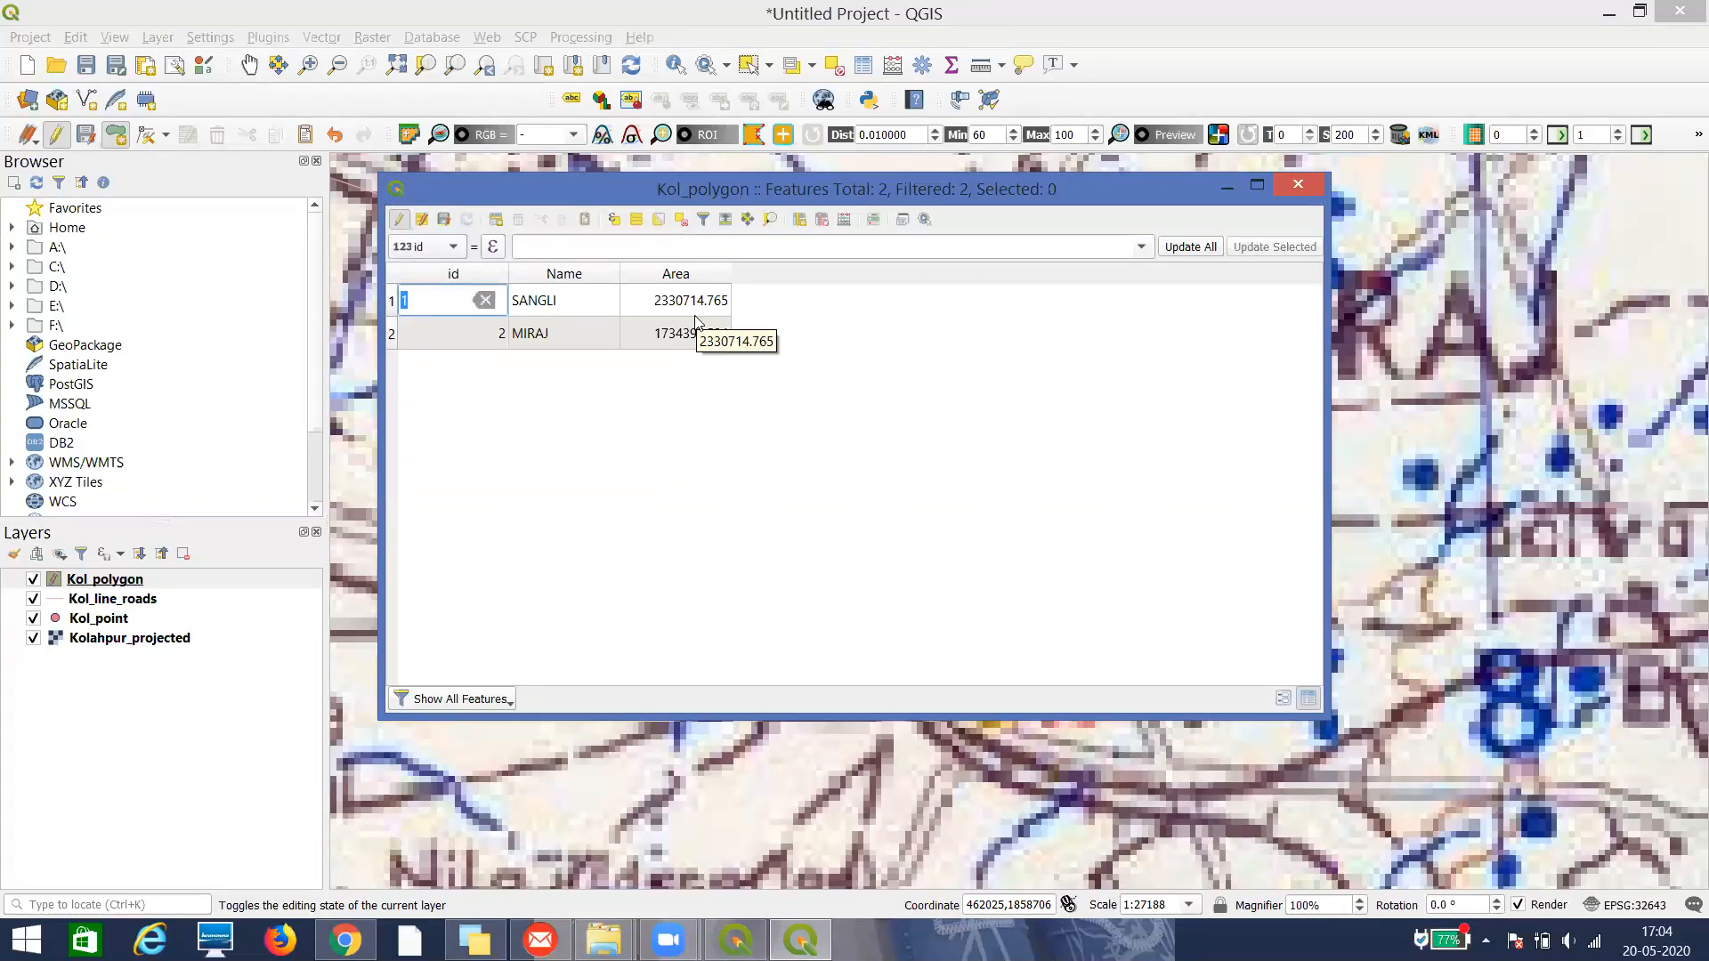
left_click(443, 221)
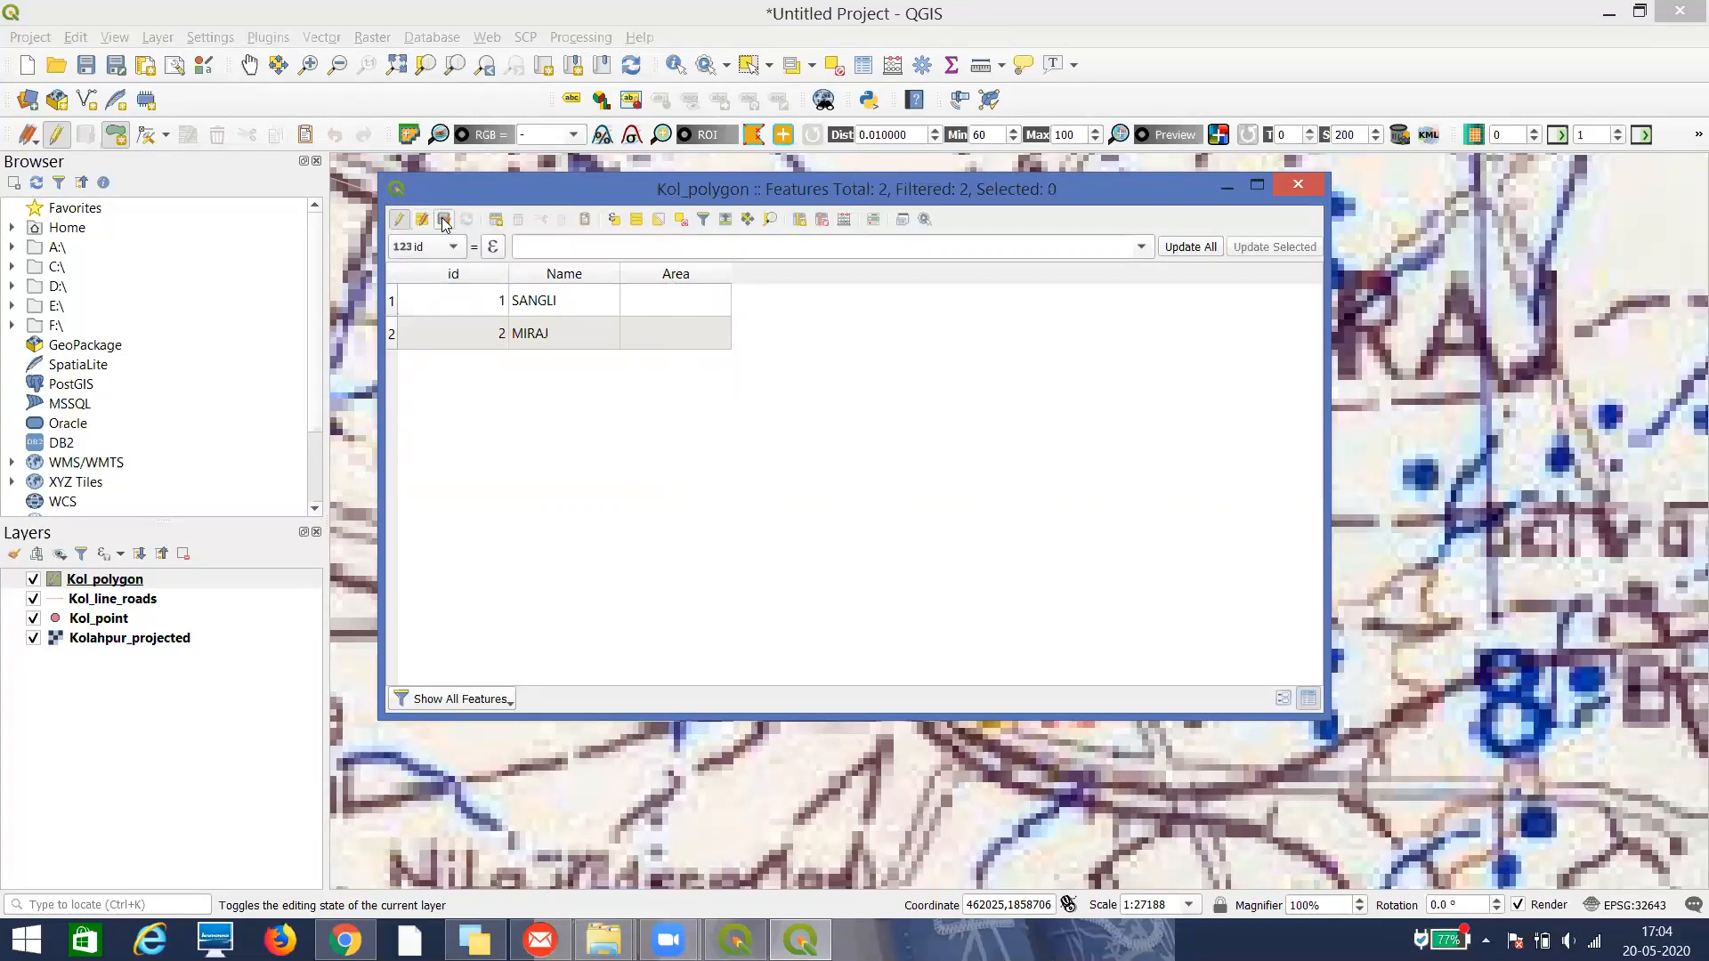
left_click(397, 221)
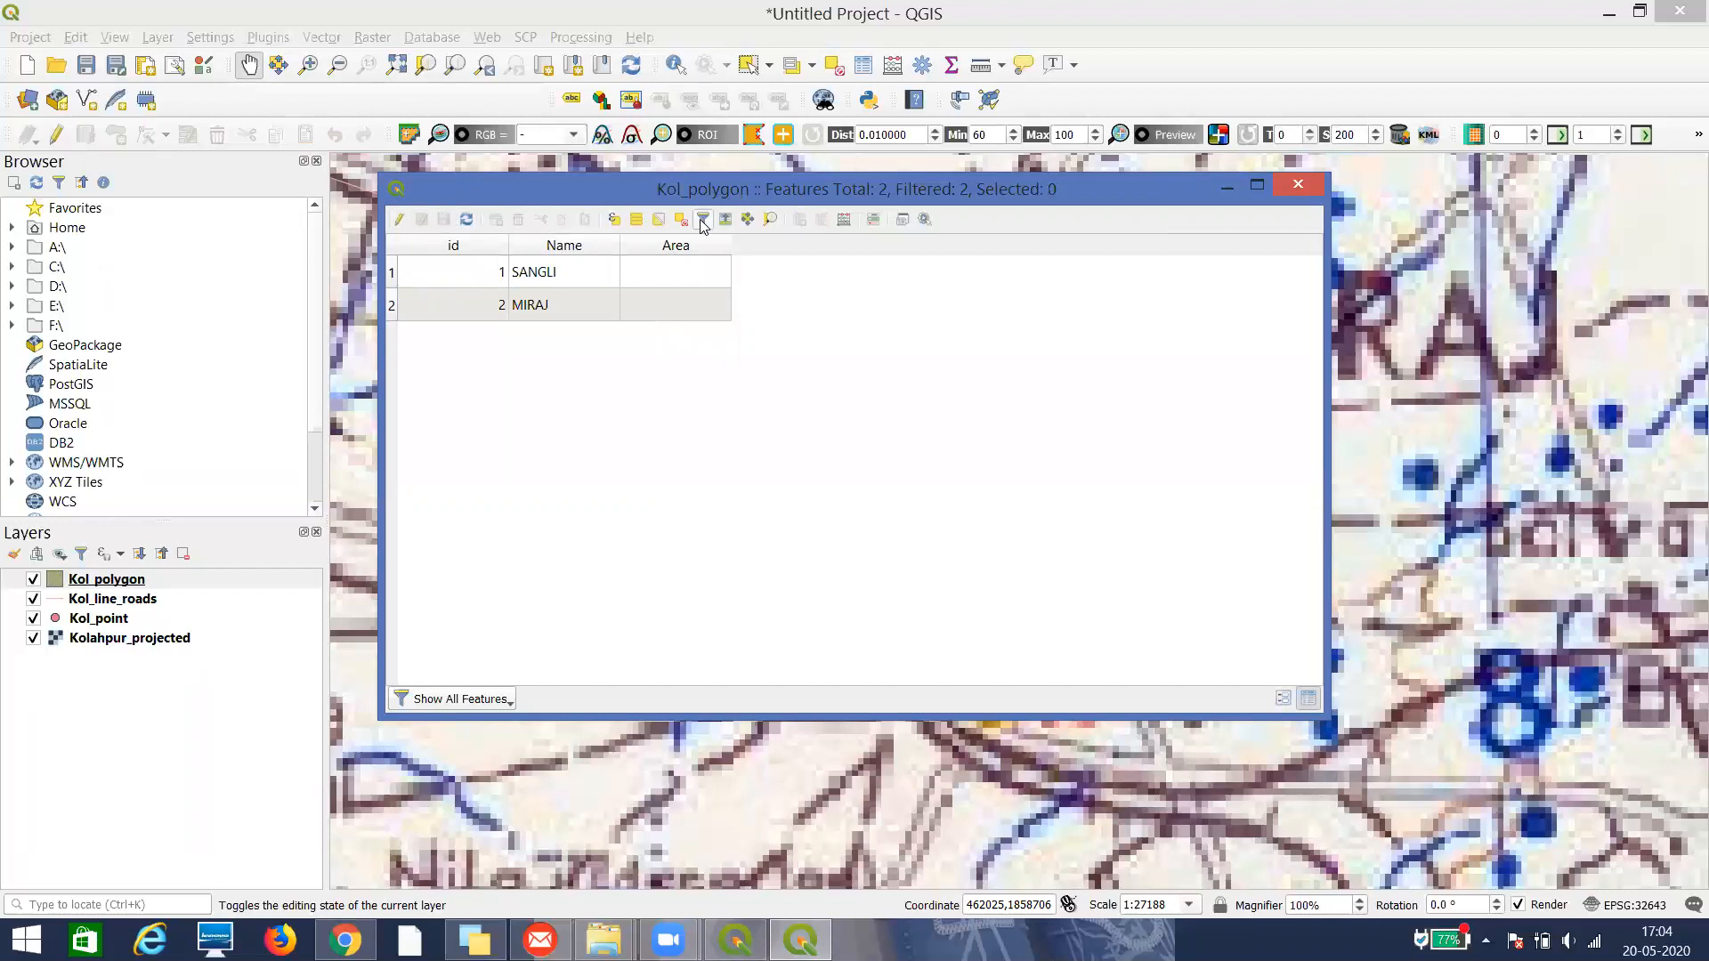
Make Kol_polygon editable again and update the existing Area field with the $area expression in the Field Calculator
left_click(398, 220)
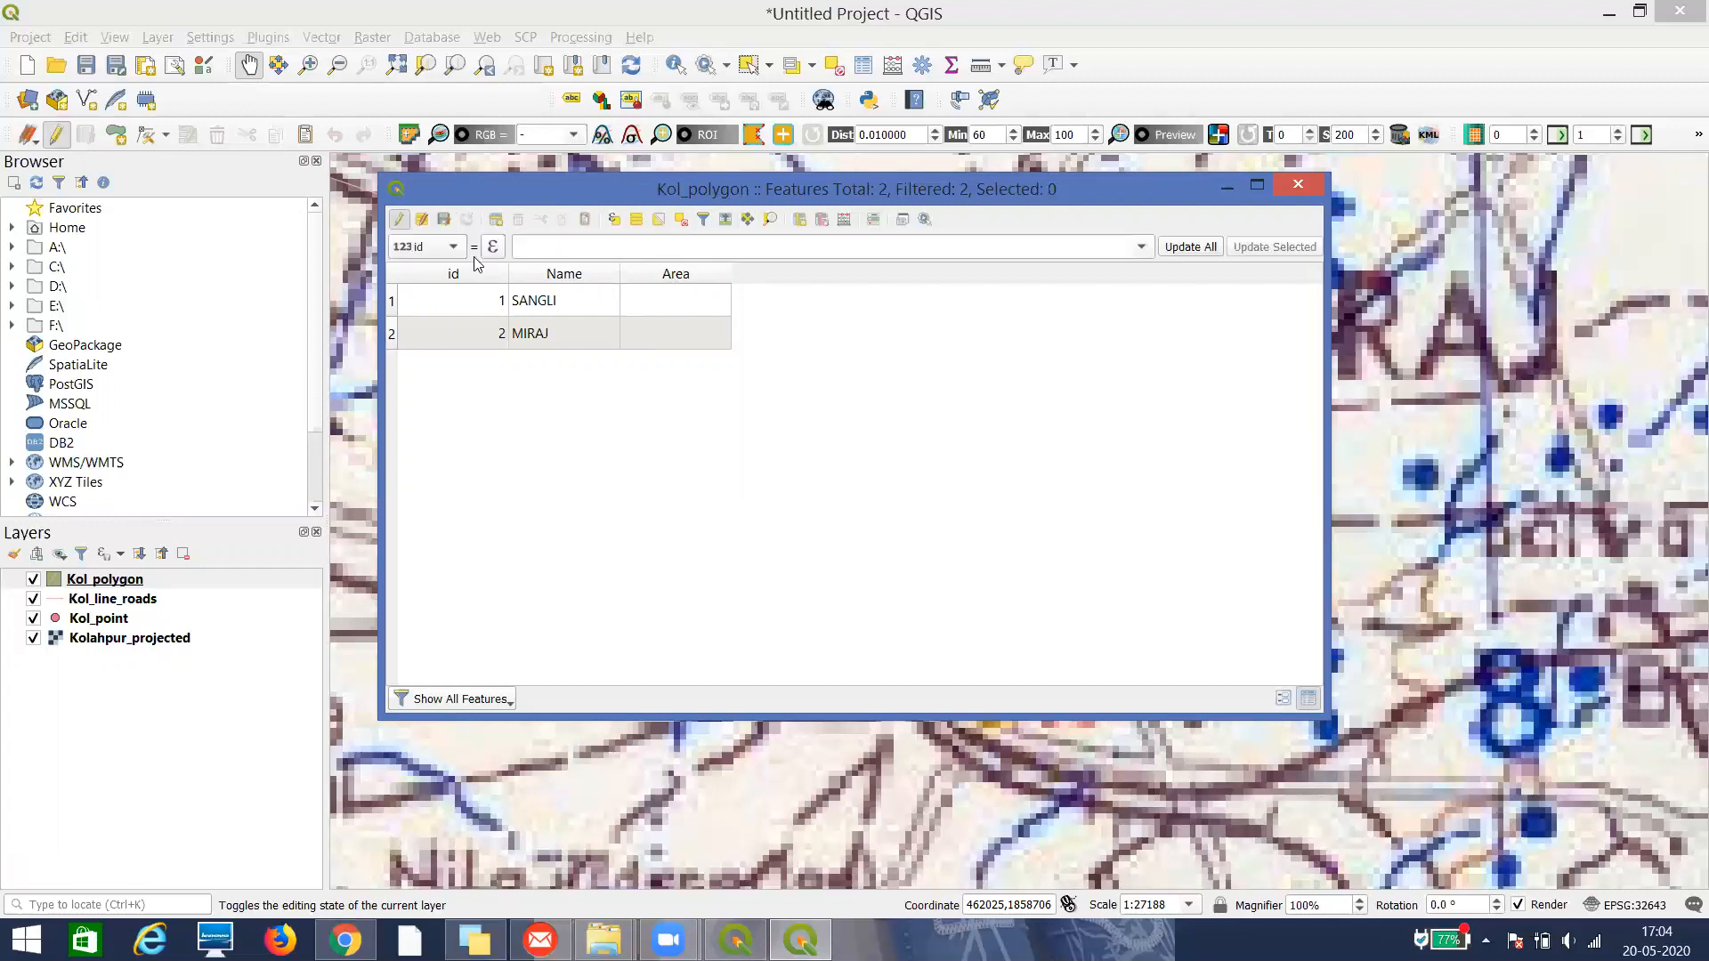
left_click(841, 221)
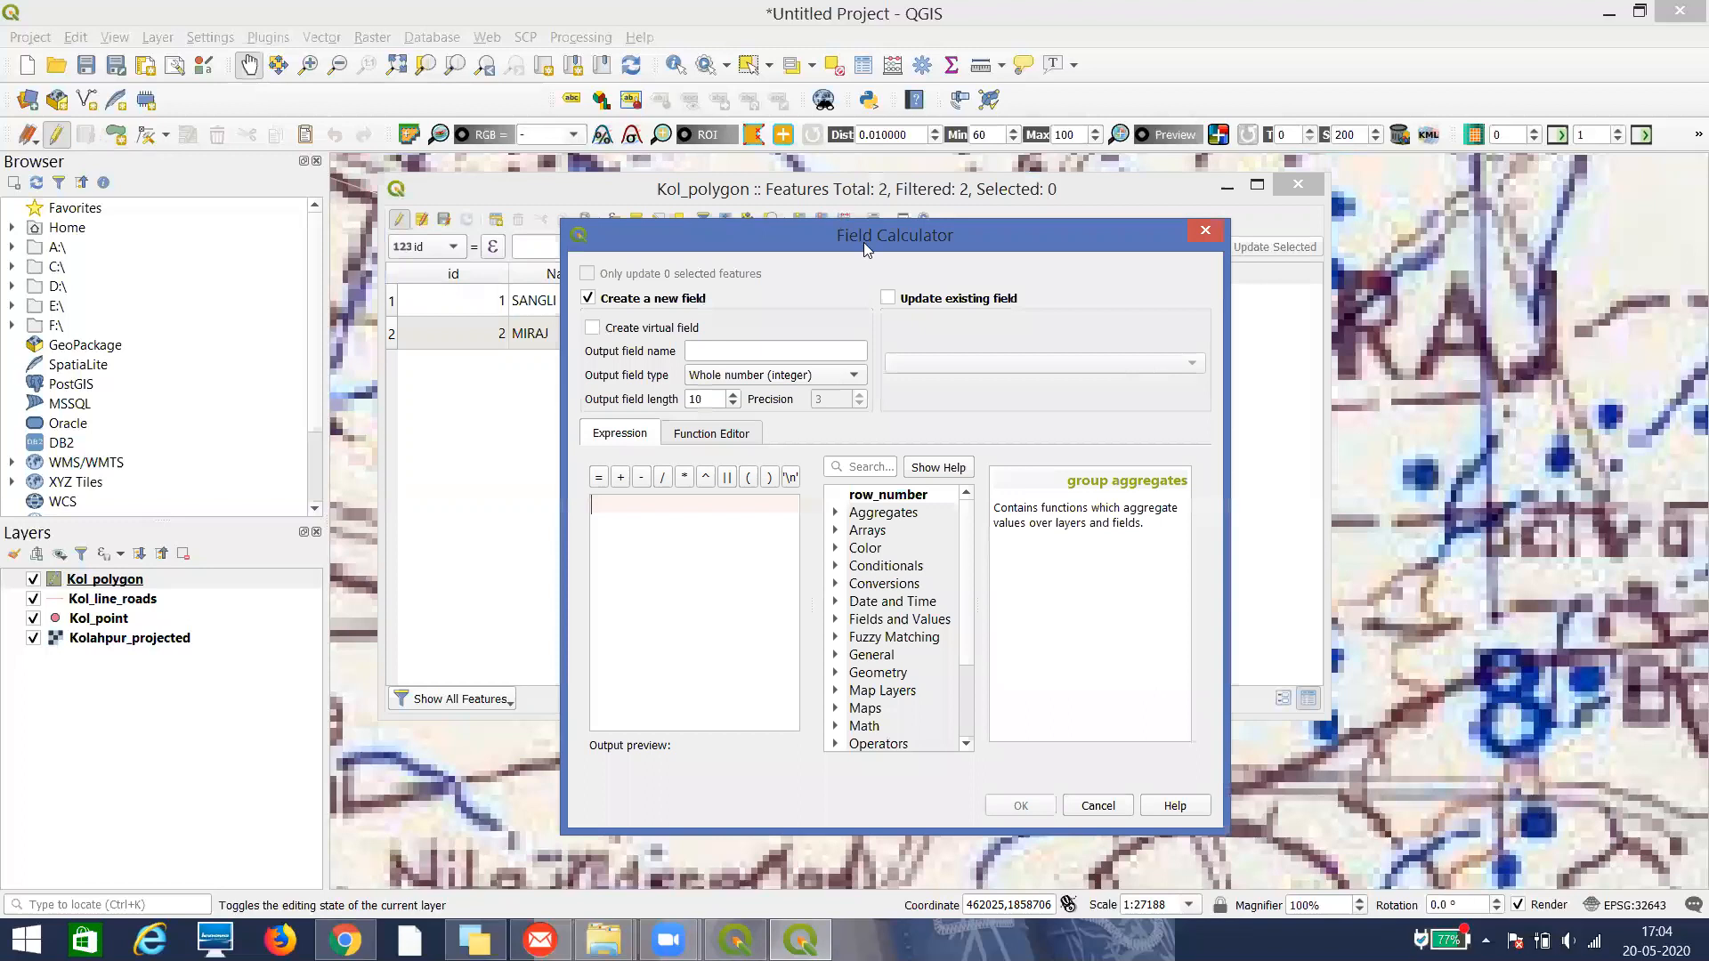
left_click(888, 297)
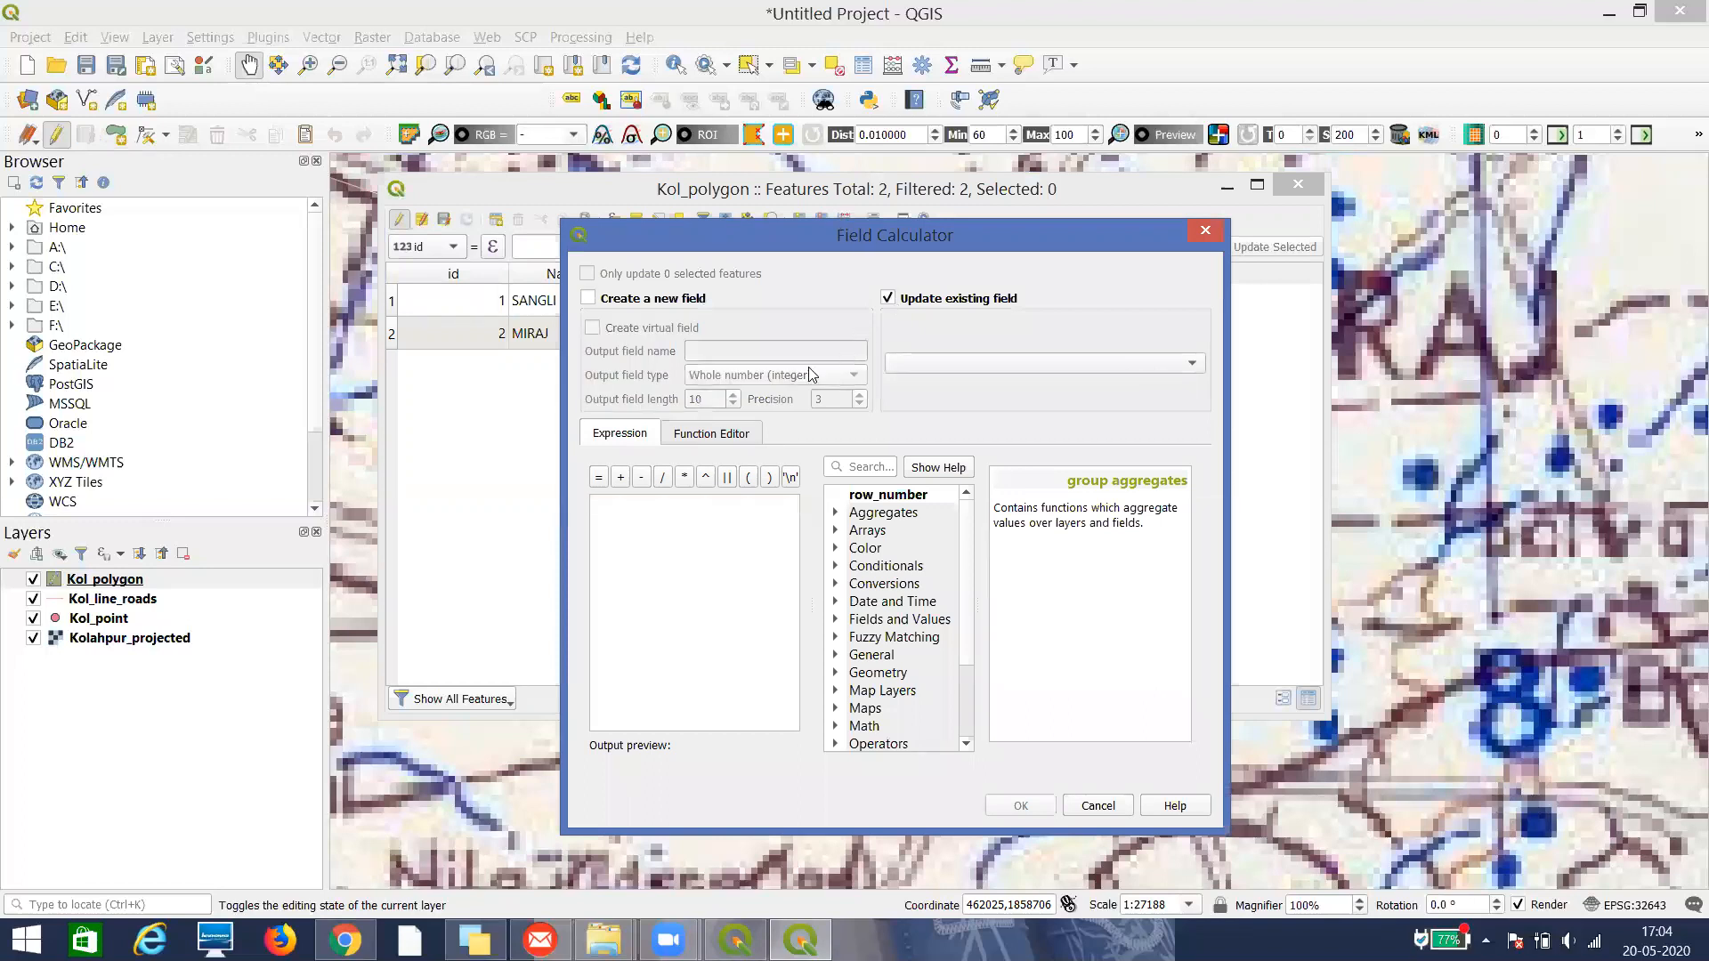
left_click(1041, 367)
left_click(970, 402)
left_click(835, 674)
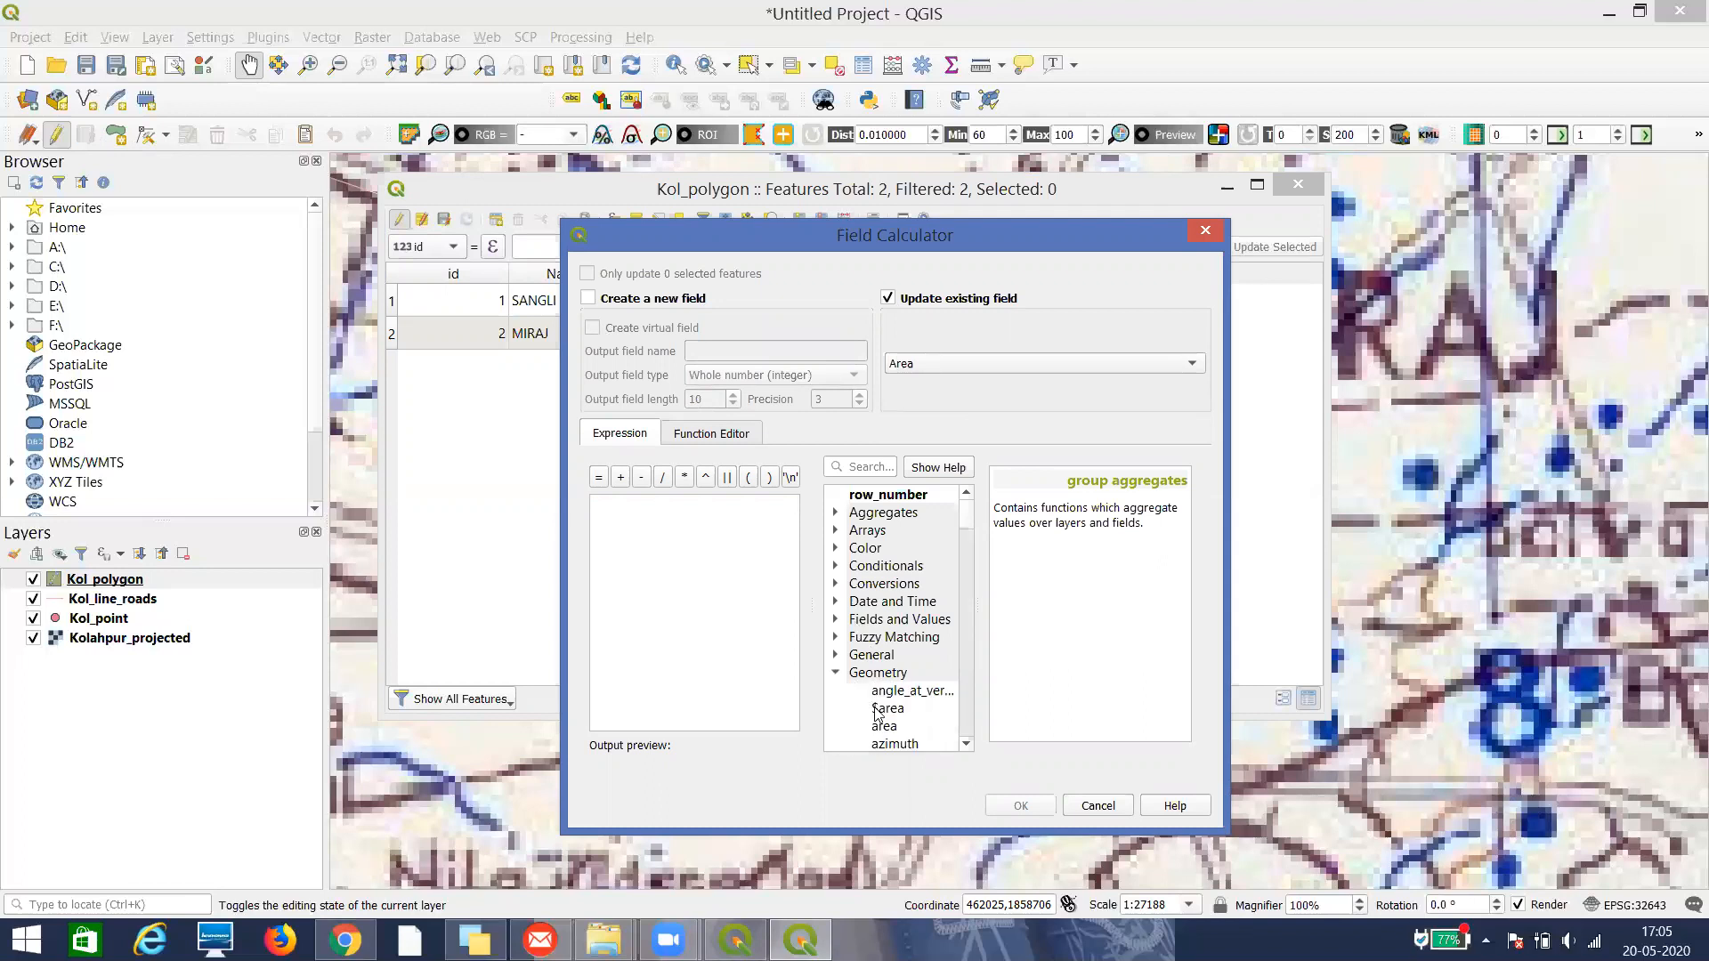
double_click(877, 708)
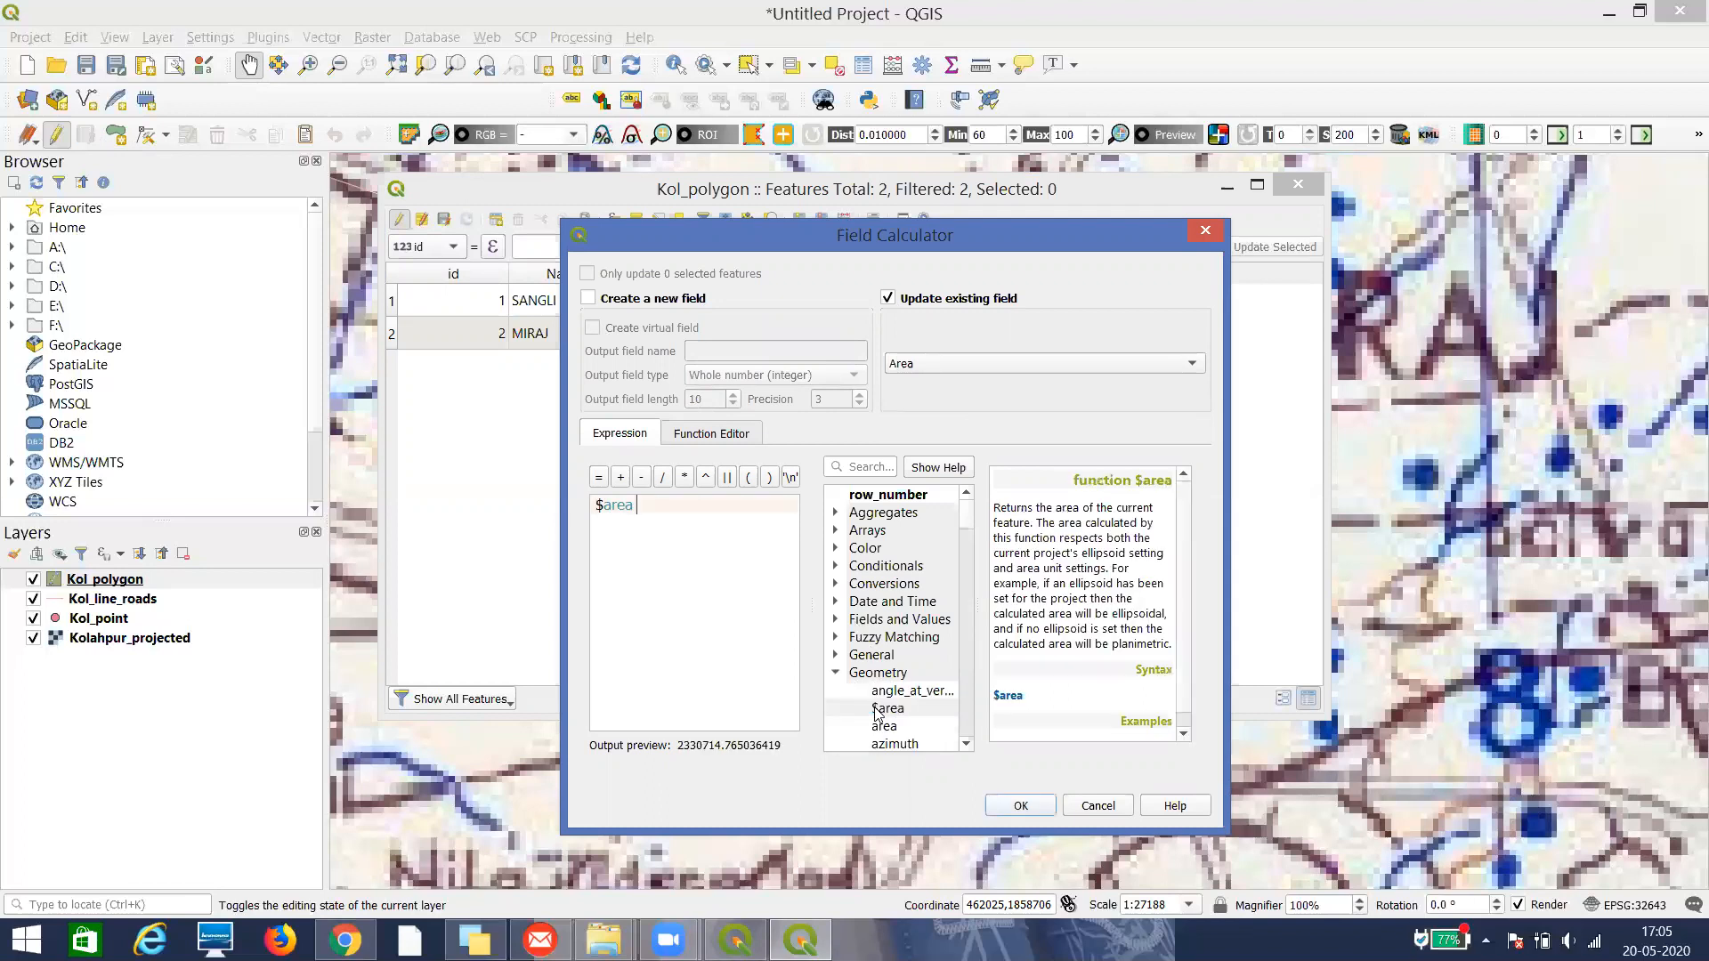
left_click(1021, 806)
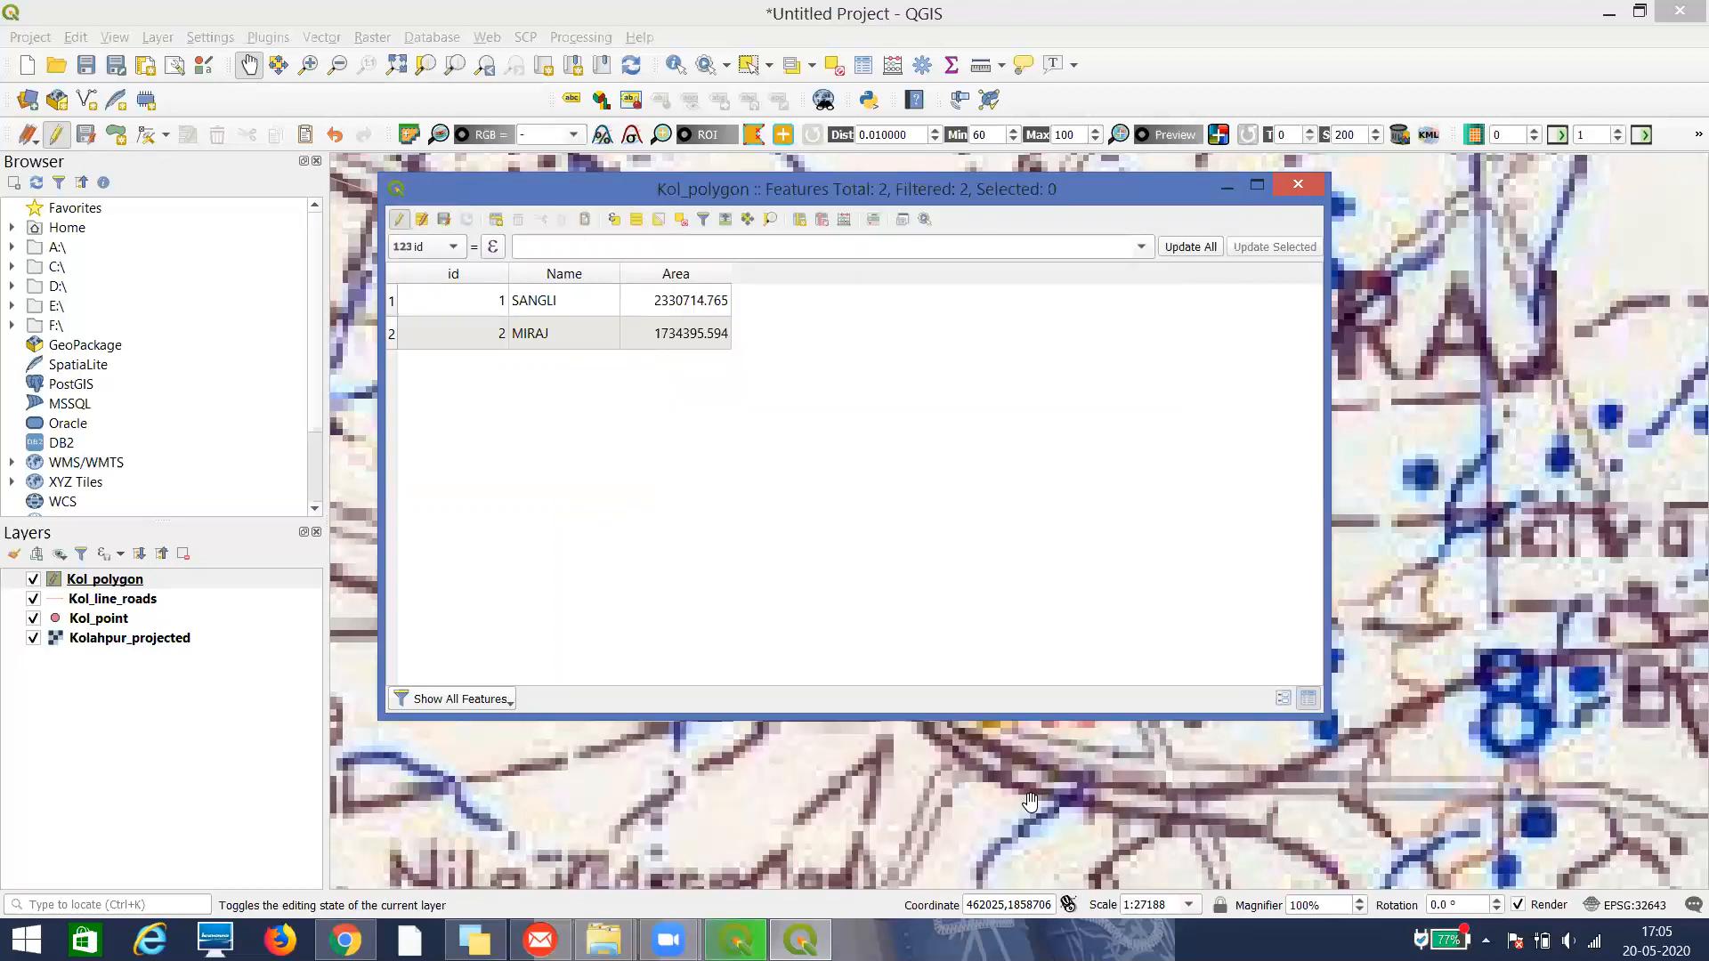
Save the Kol_polygon edits, end editing and close the attribute table
left_click(443, 222)
left_click(399, 219)
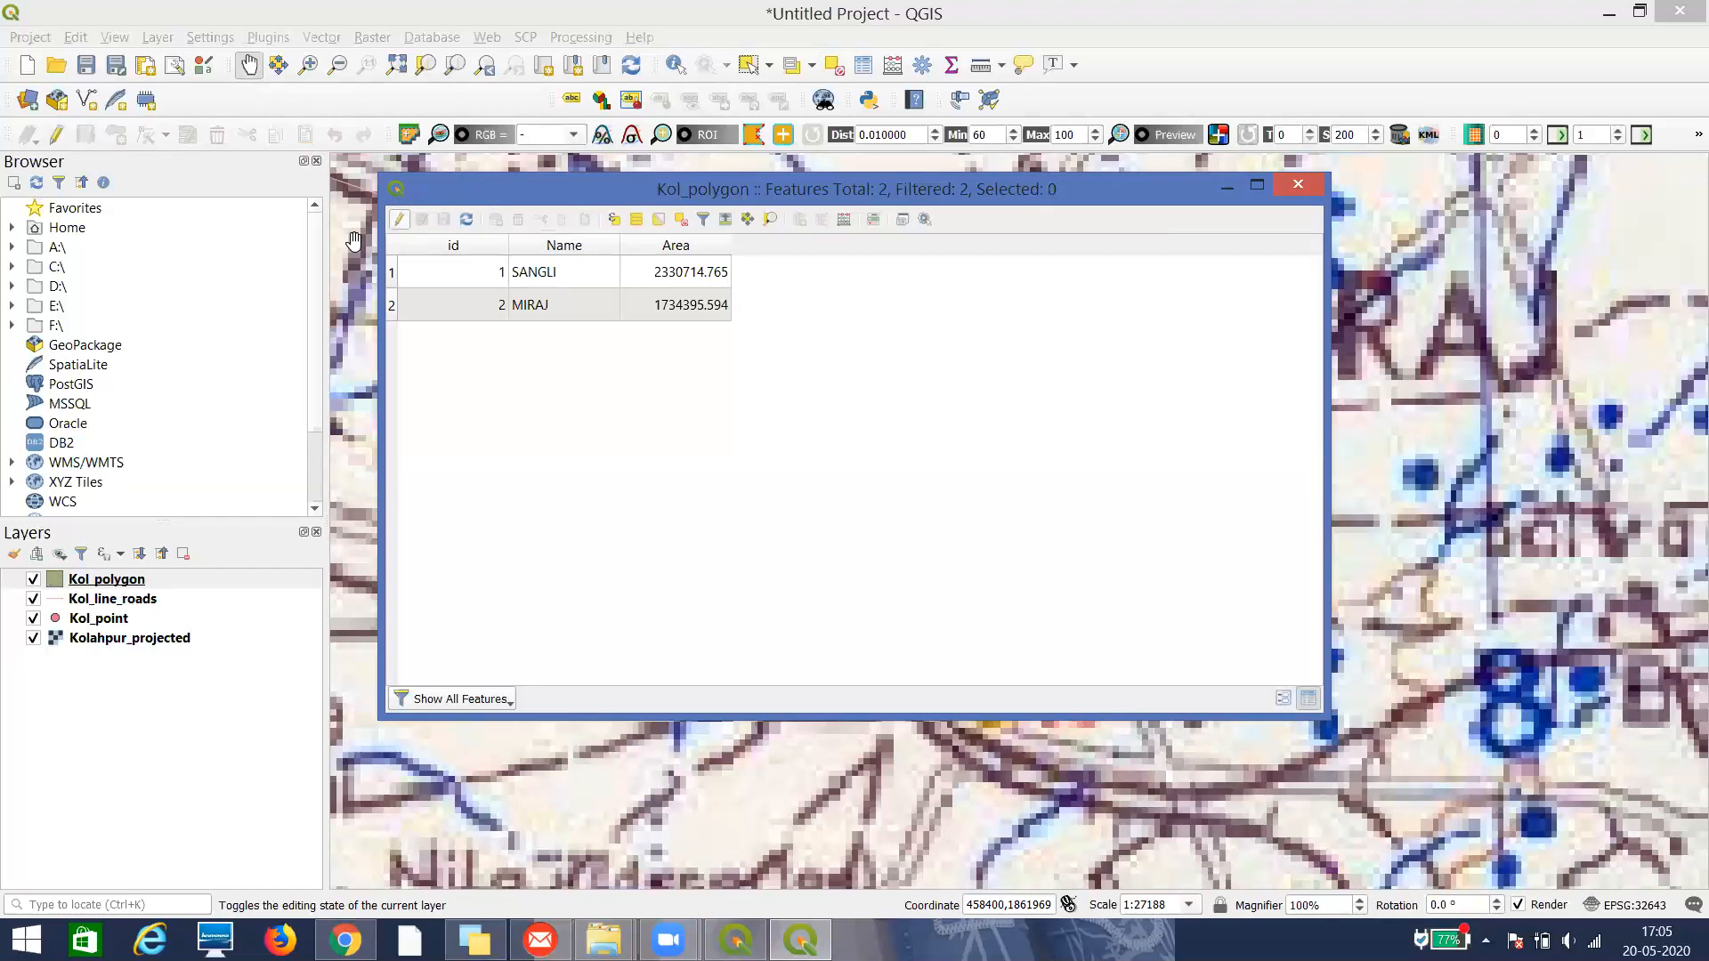
left_click(1296, 185)
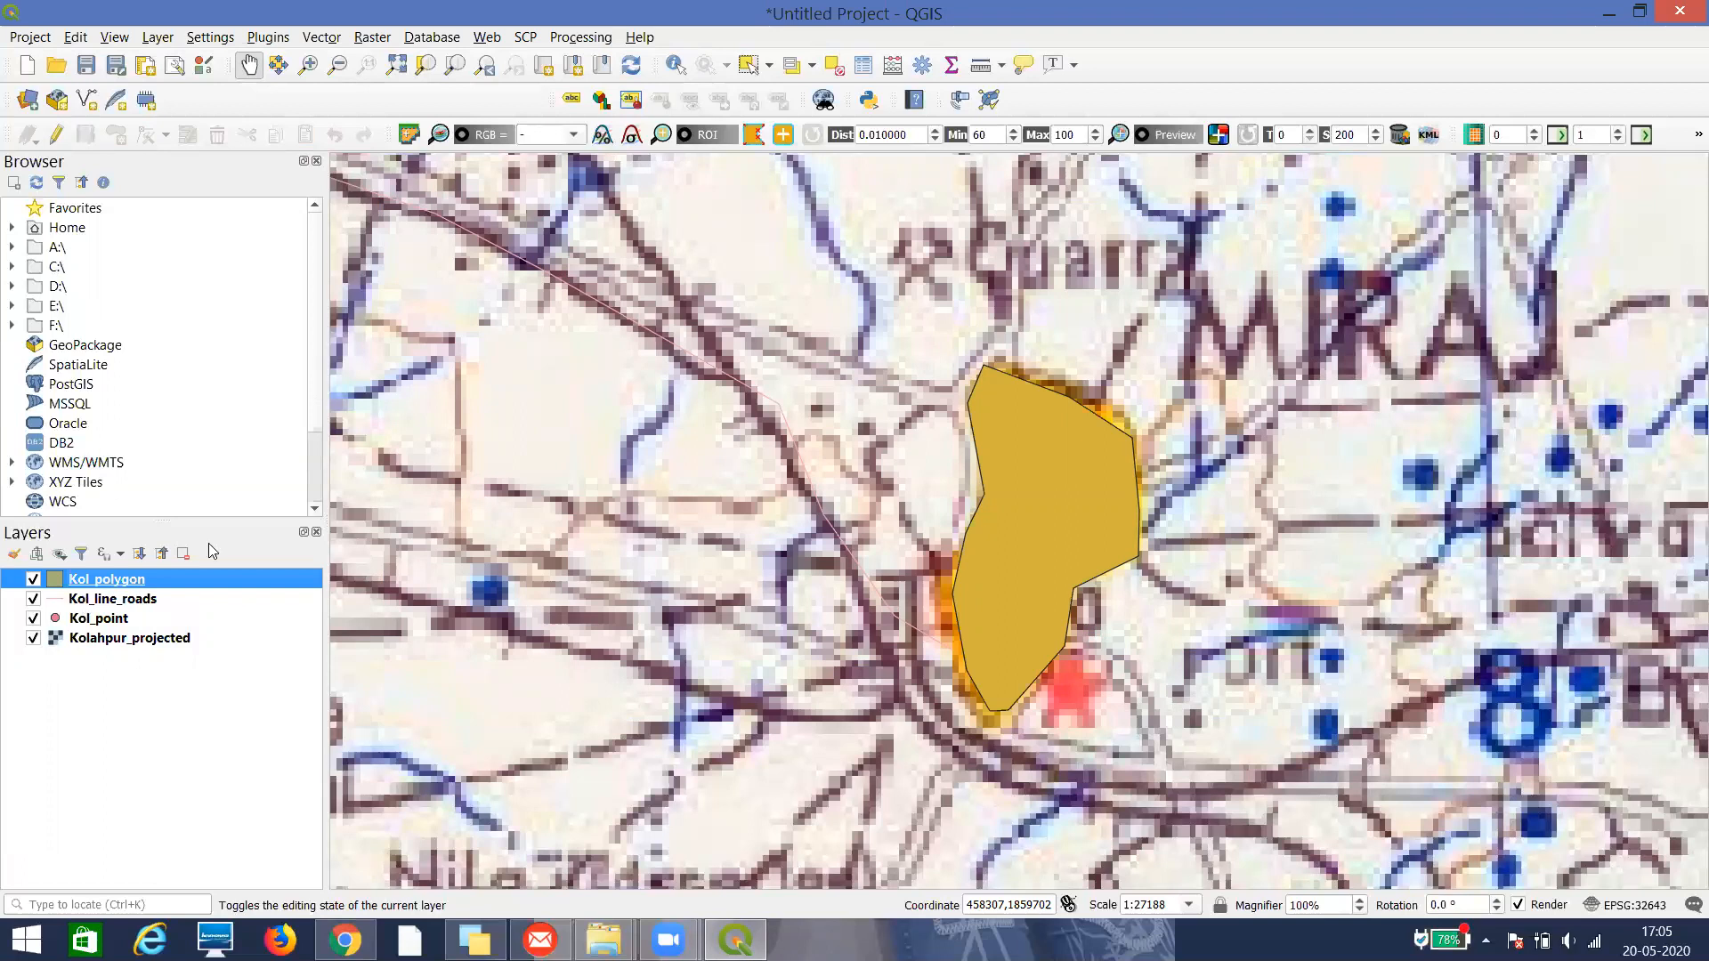
scroll(880, 425, "down", 1)
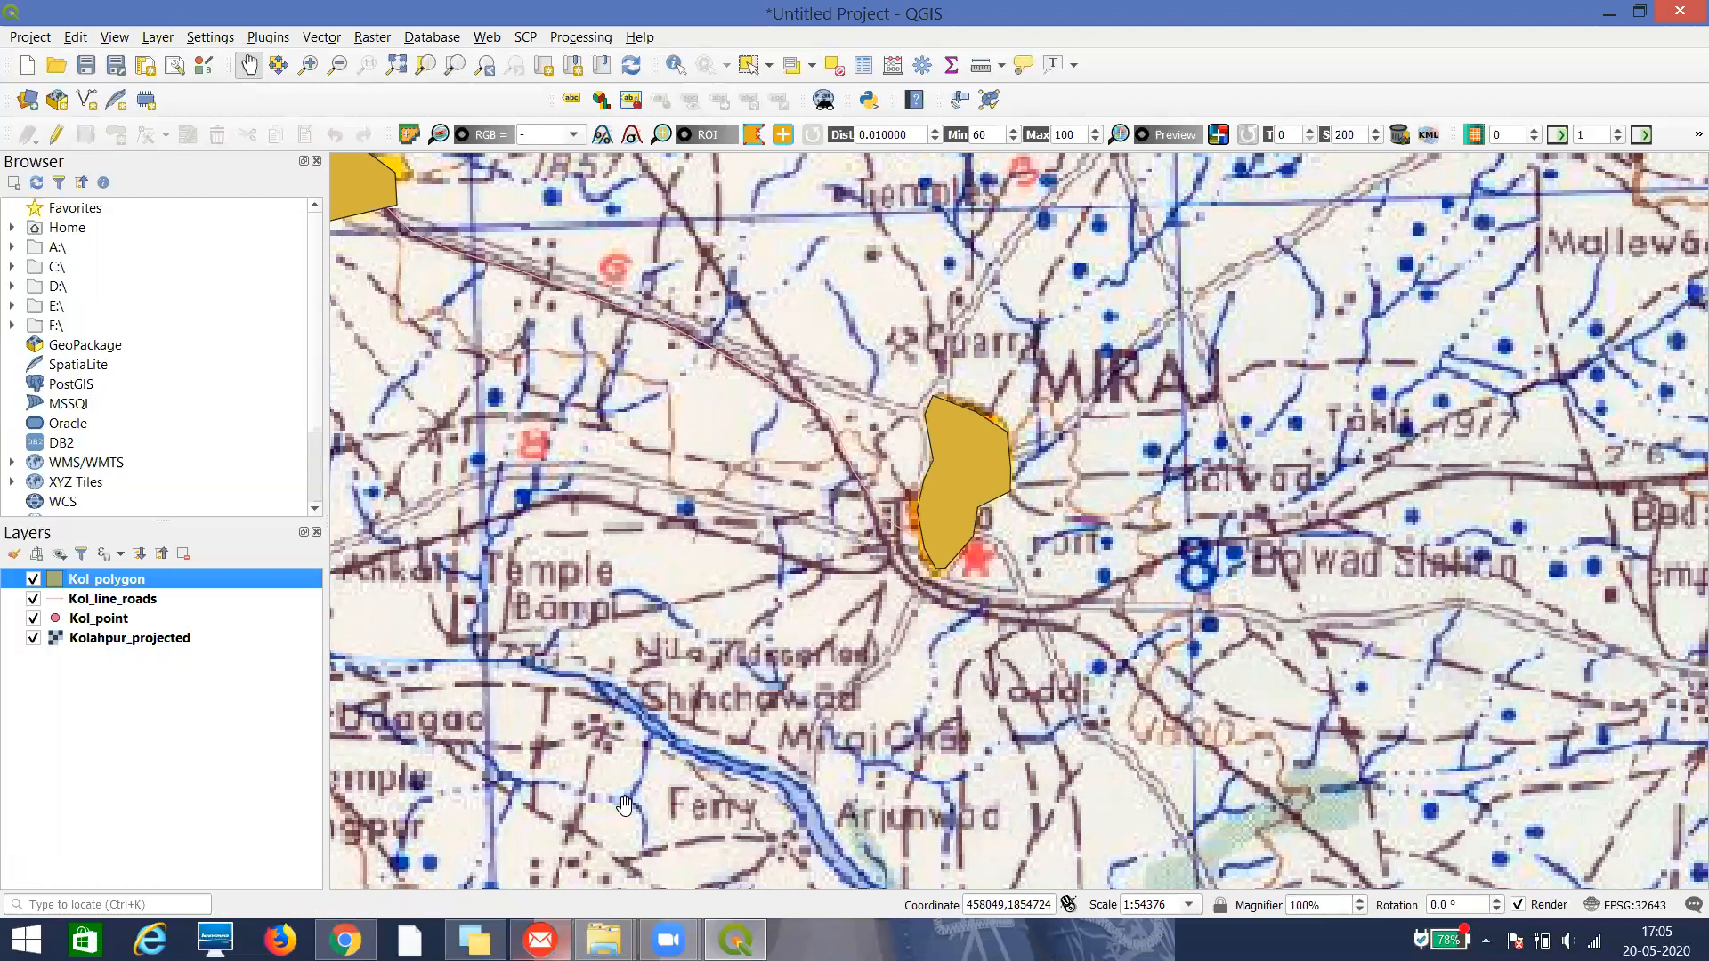
Switch to File Explorer, examine the Kol_point, Kol_line_roads and Kol_polygon shapefile components in Documents, and close the window
mouse_move(622, 945)
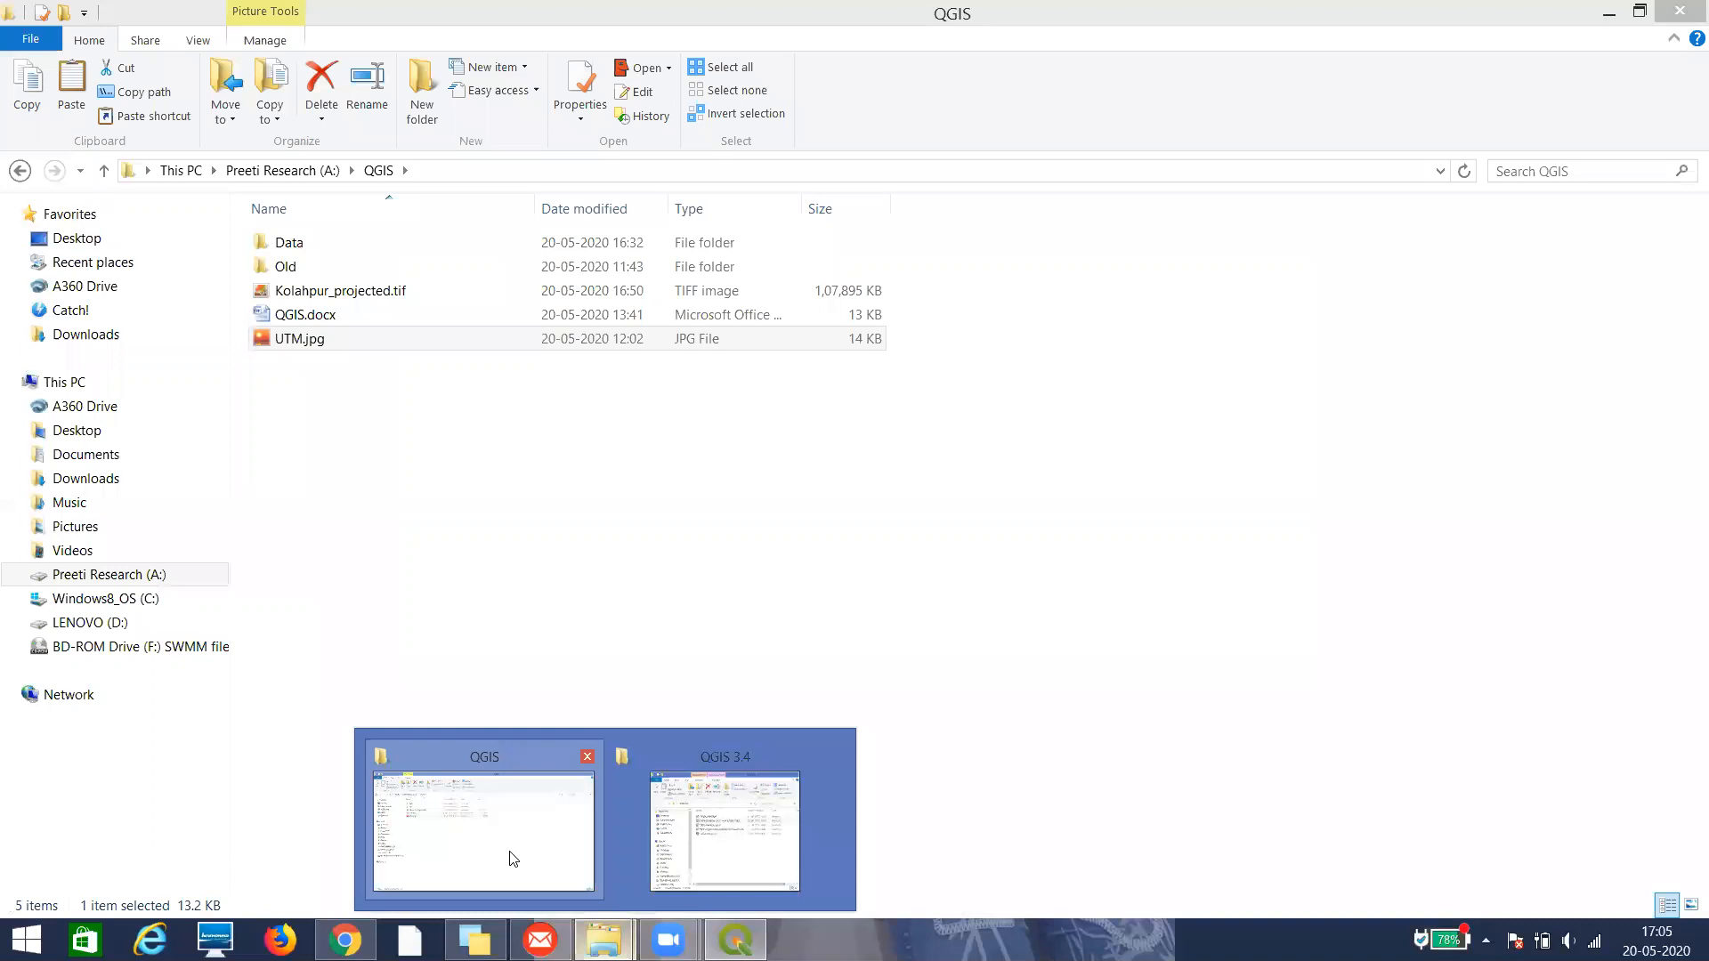
left_click(512, 858)
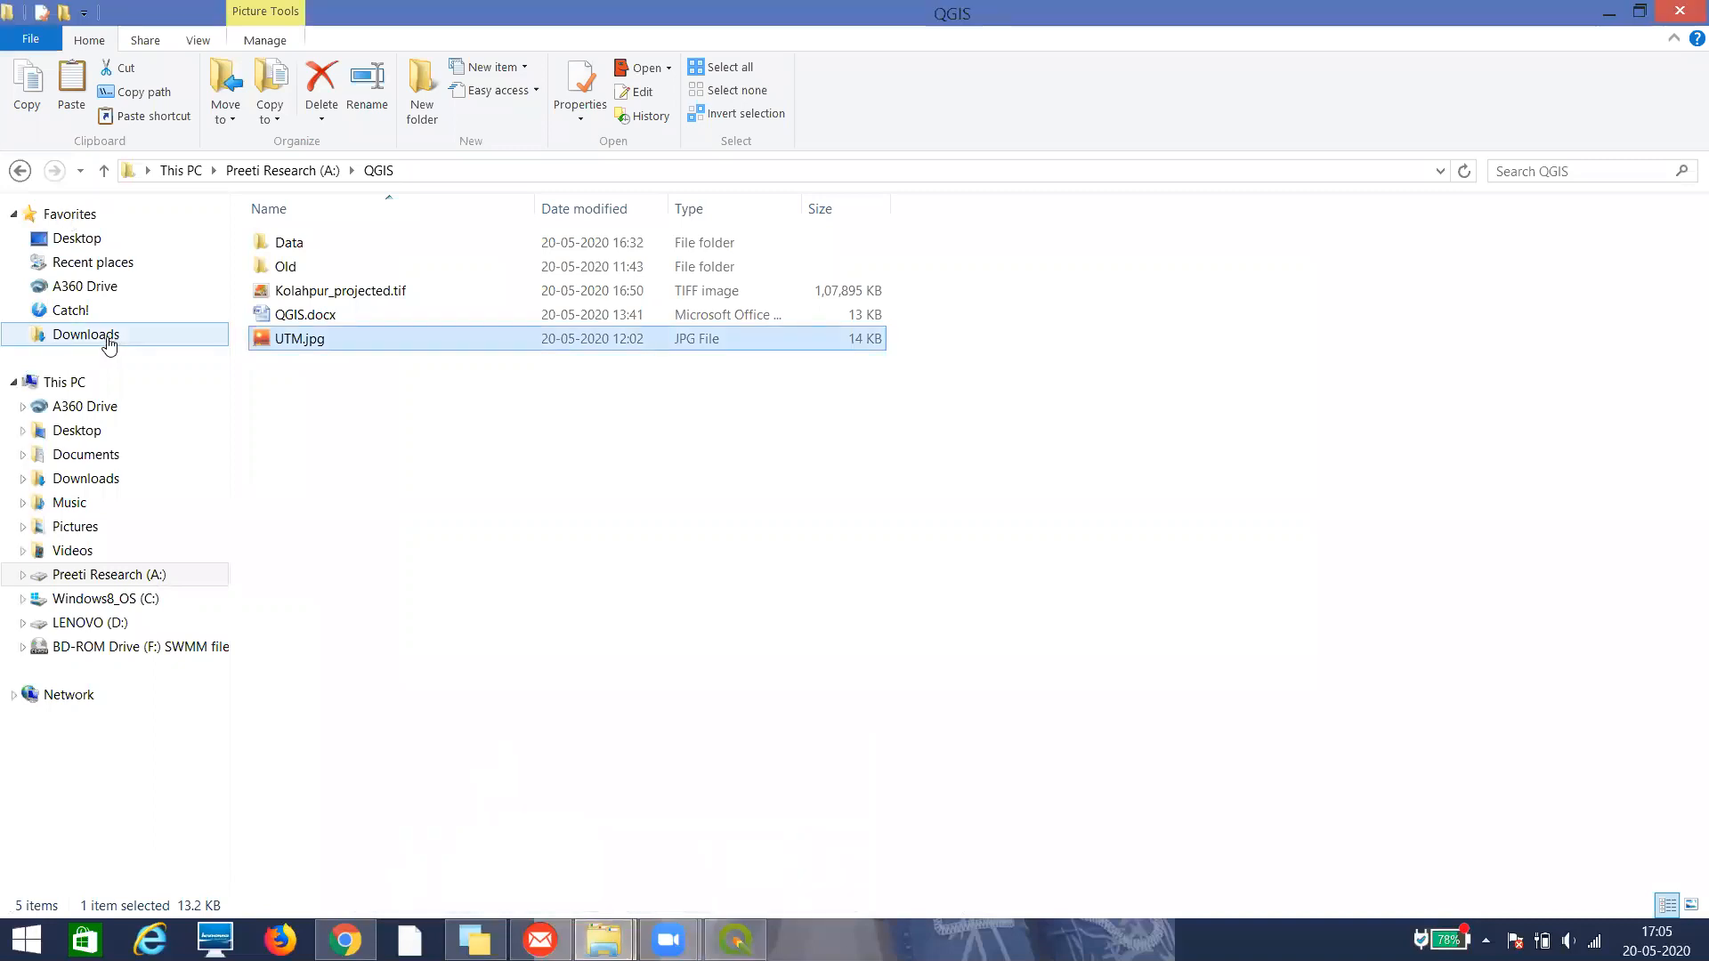
left_click(89, 453)
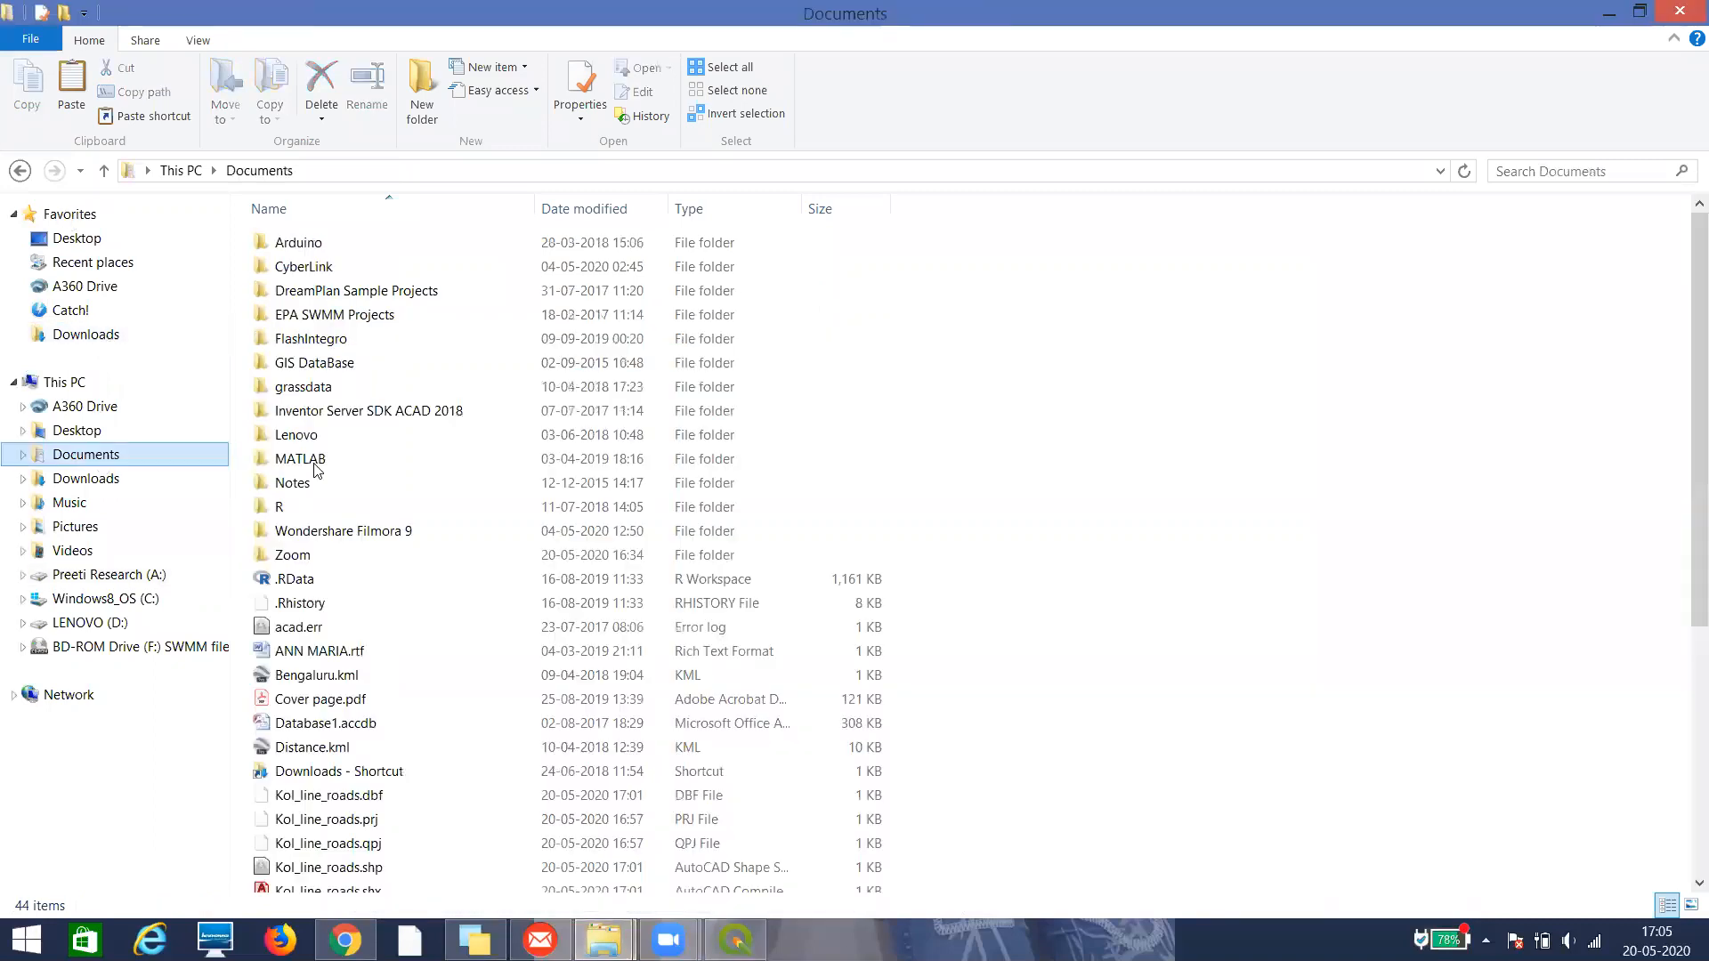
left_click(1081, 433)
scroll(1081, 436, "down", 6)
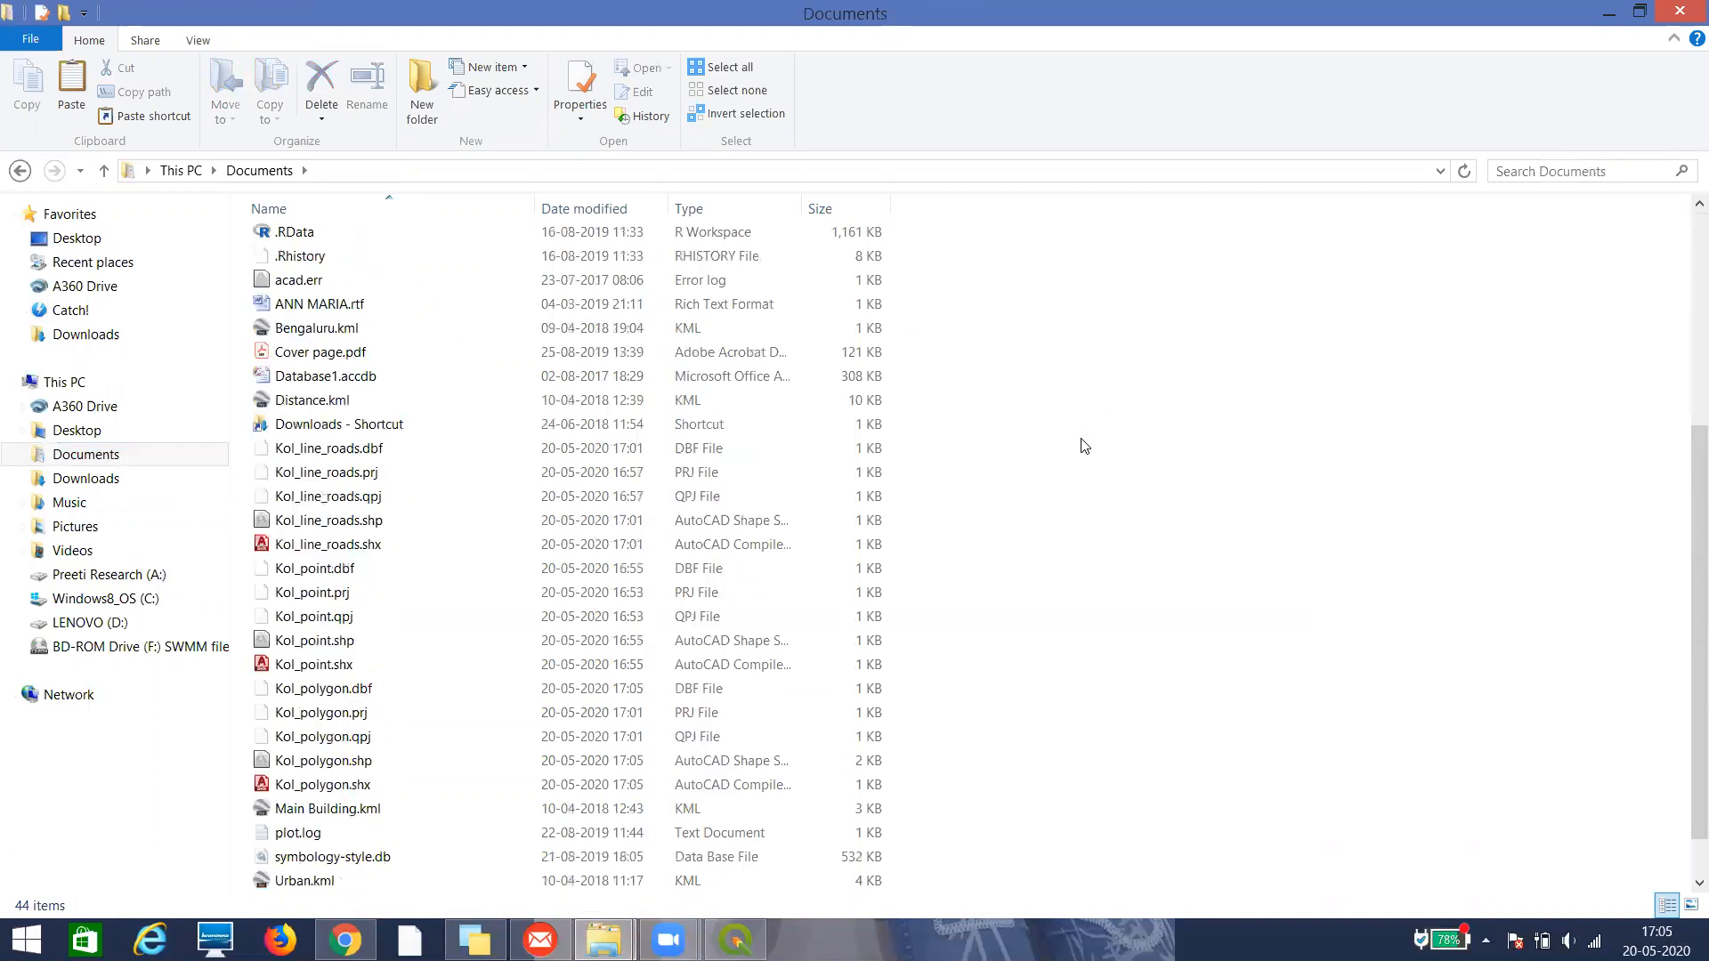
left_click(323, 668)
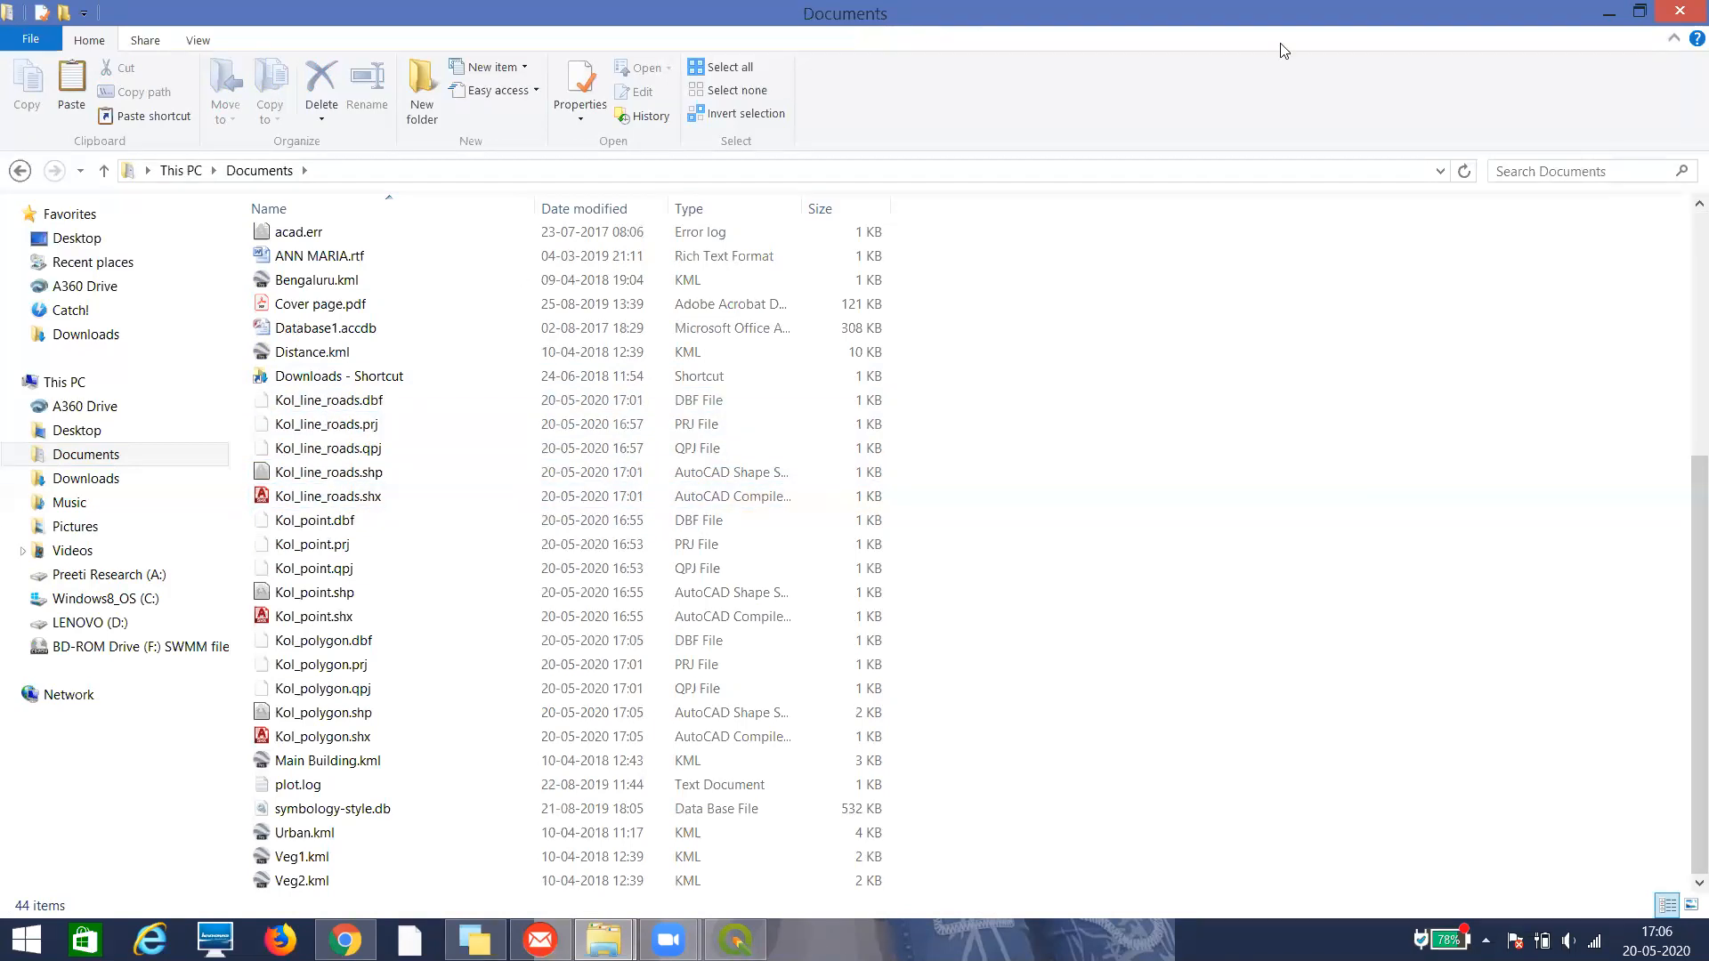
left_click(1680, 9)
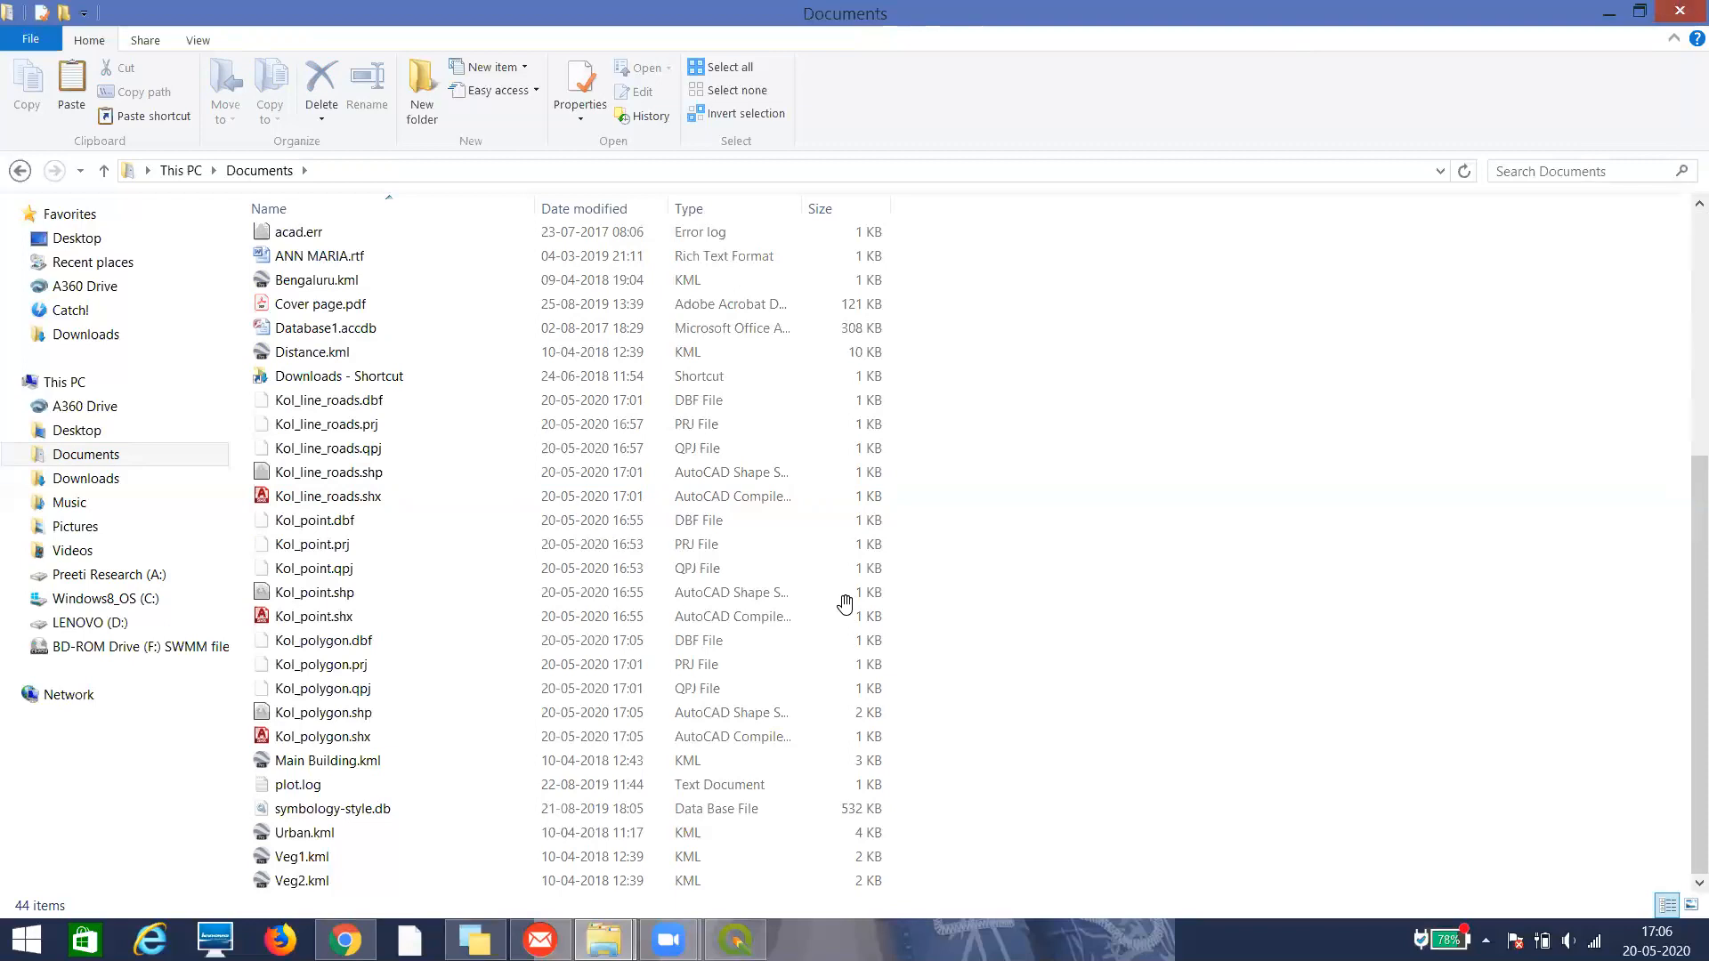